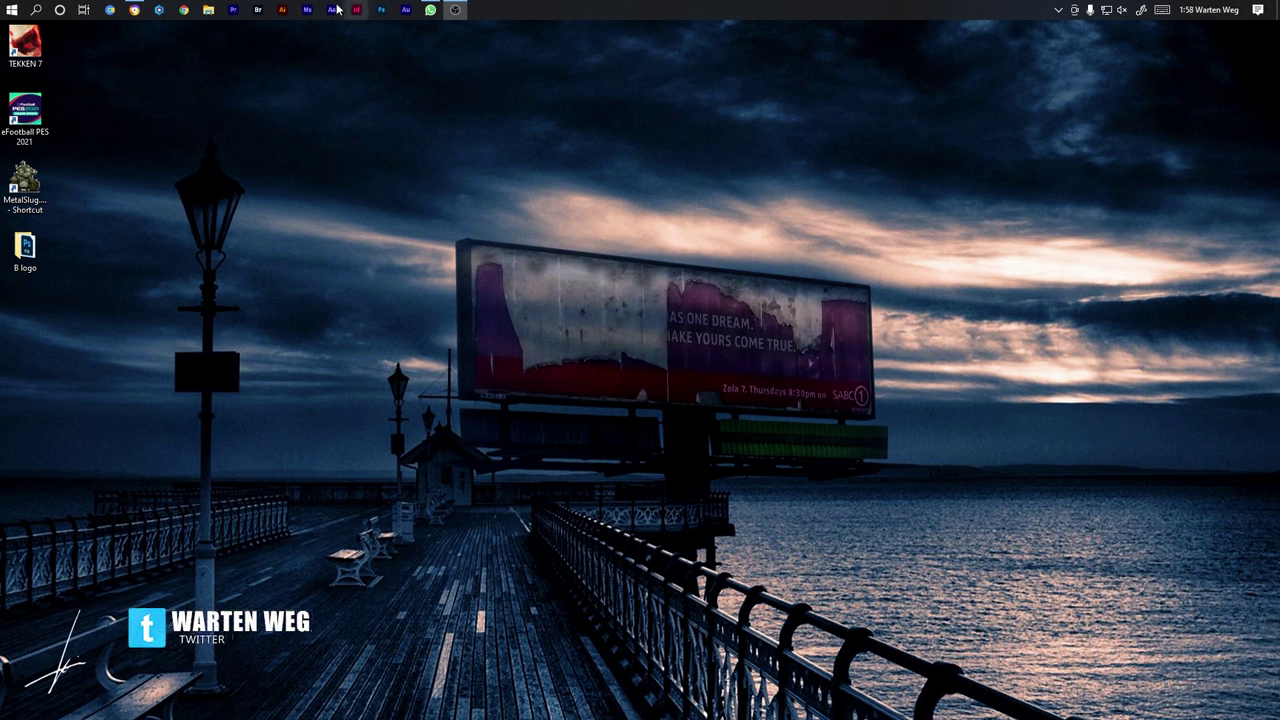
# Open Adobe Illustrator and start a new document 1000 pt wide and 600 pt high.
pyautogui.click(282, 12)
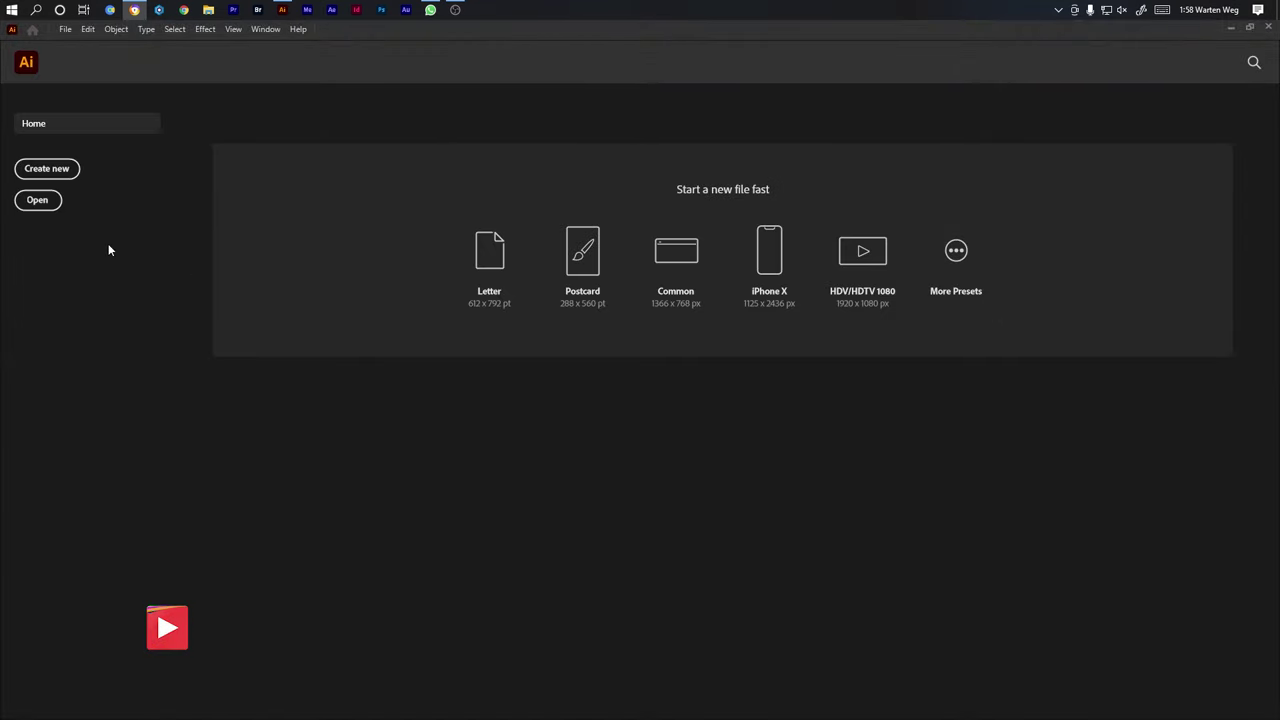
pyautogui.click(47, 168)
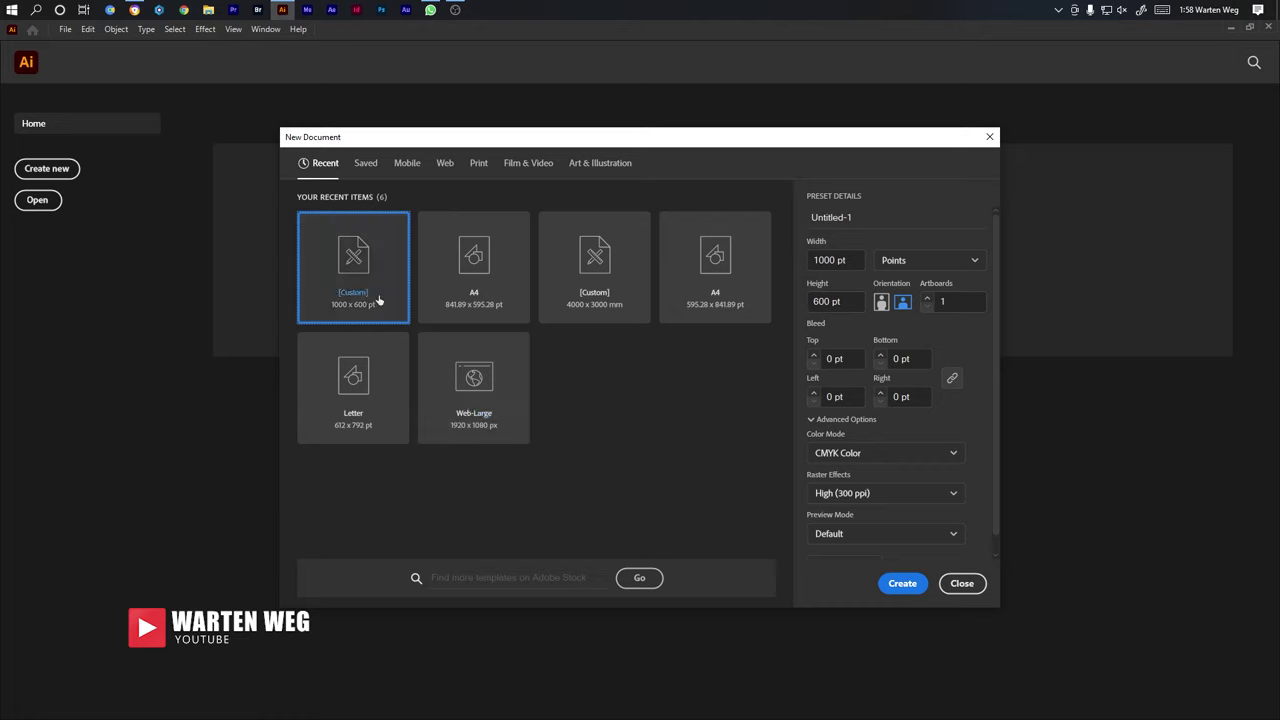
pyautogui.click(849, 258)
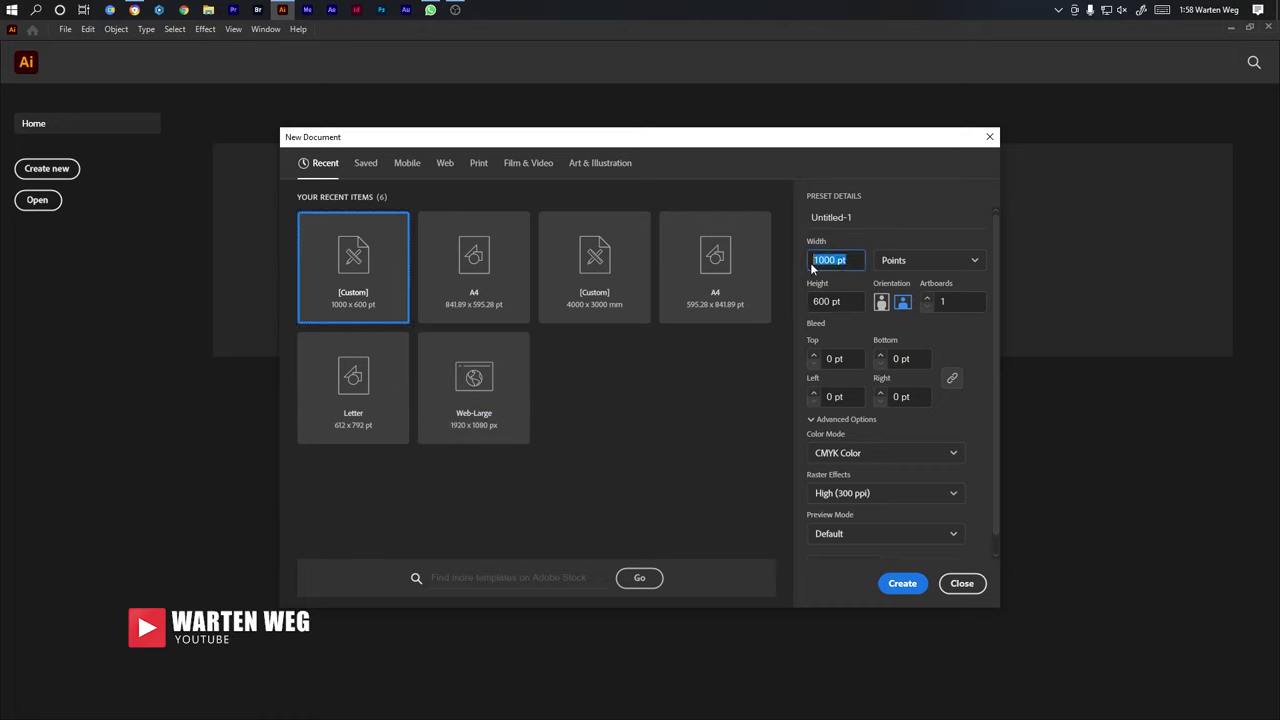
pyautogui.click(848, 305)
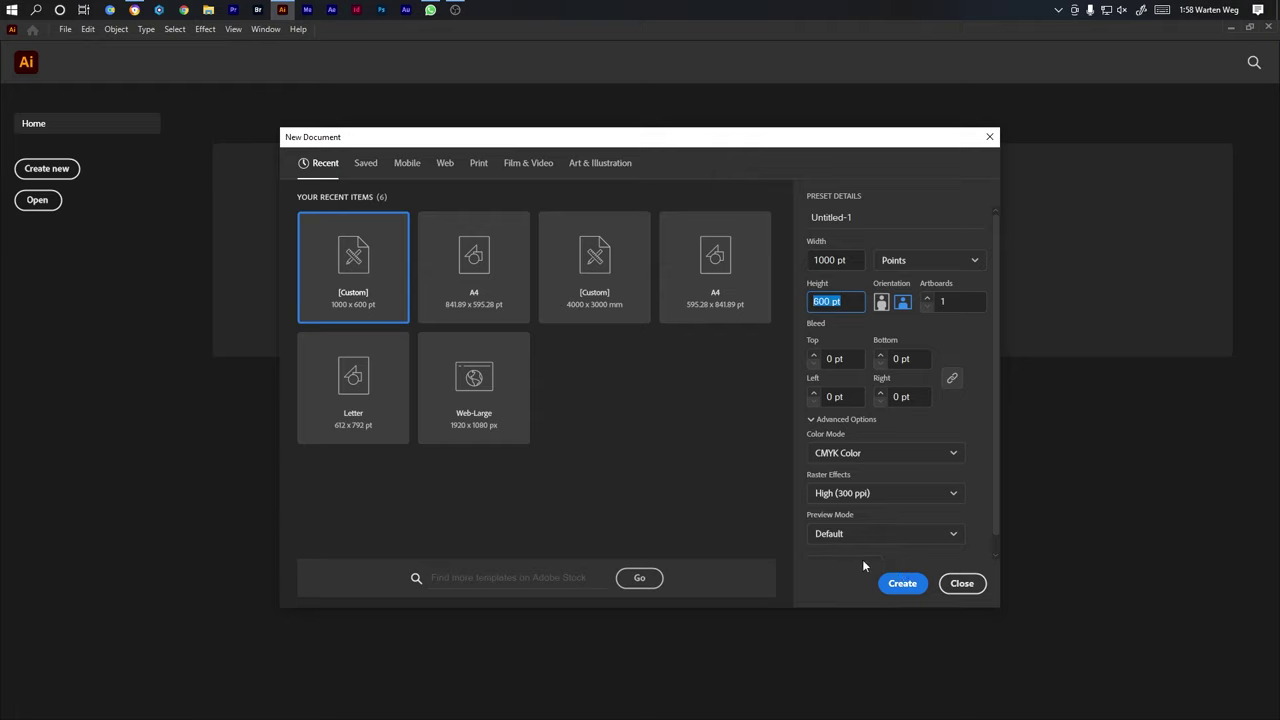
# Choose CMYK Color as the color mode, keep raster effects at High (300 ppi), and create the document.
pyautogui.click(860, 457)
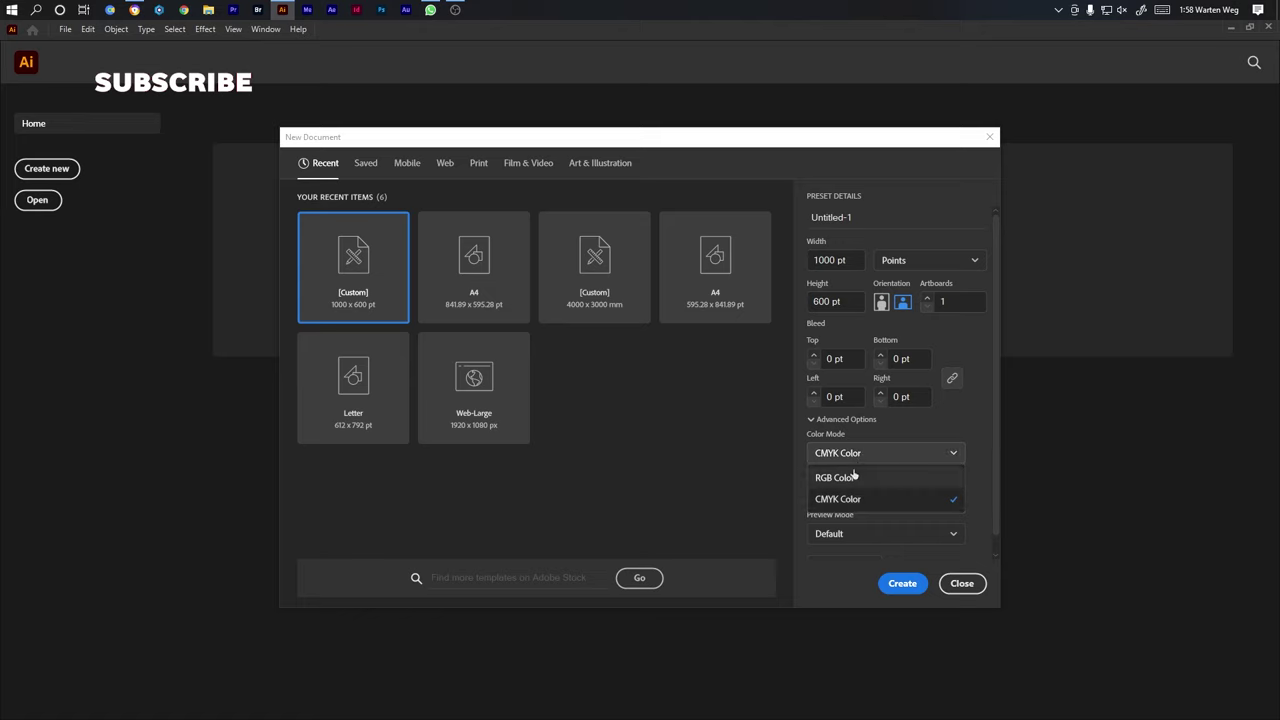
pyautogui.click(866, 452)
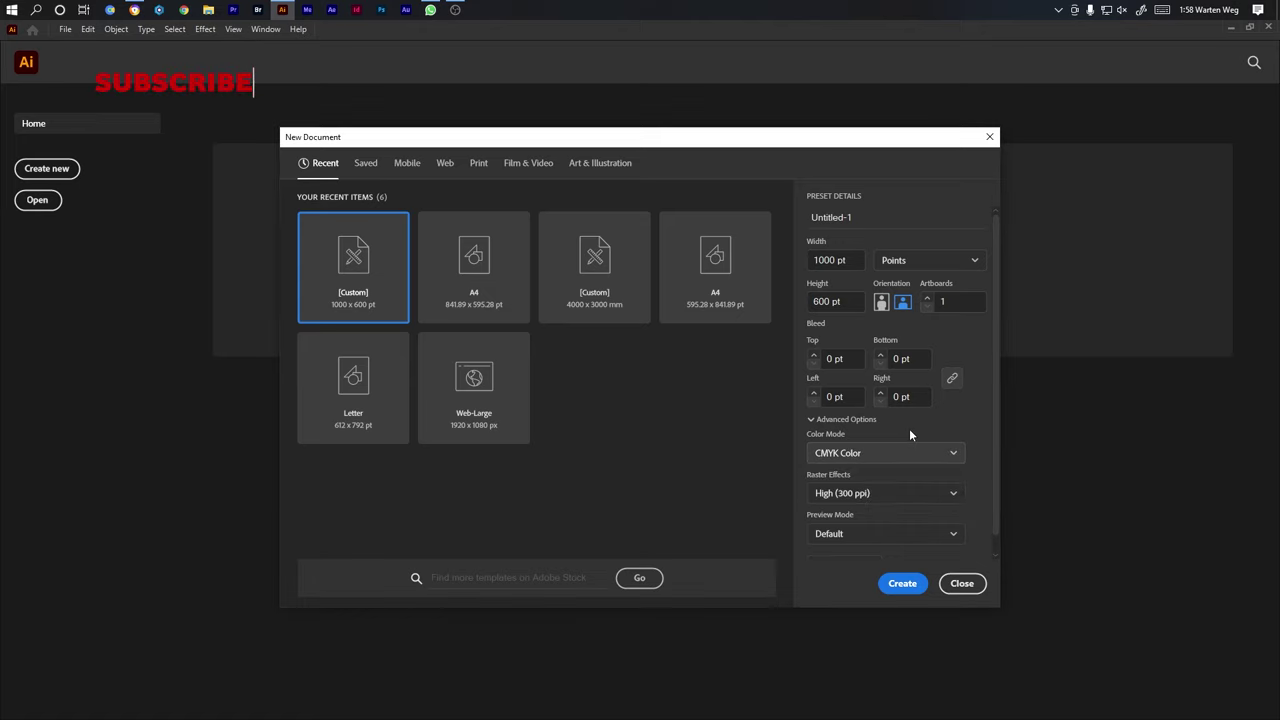
pyautogui.click(864, 457)
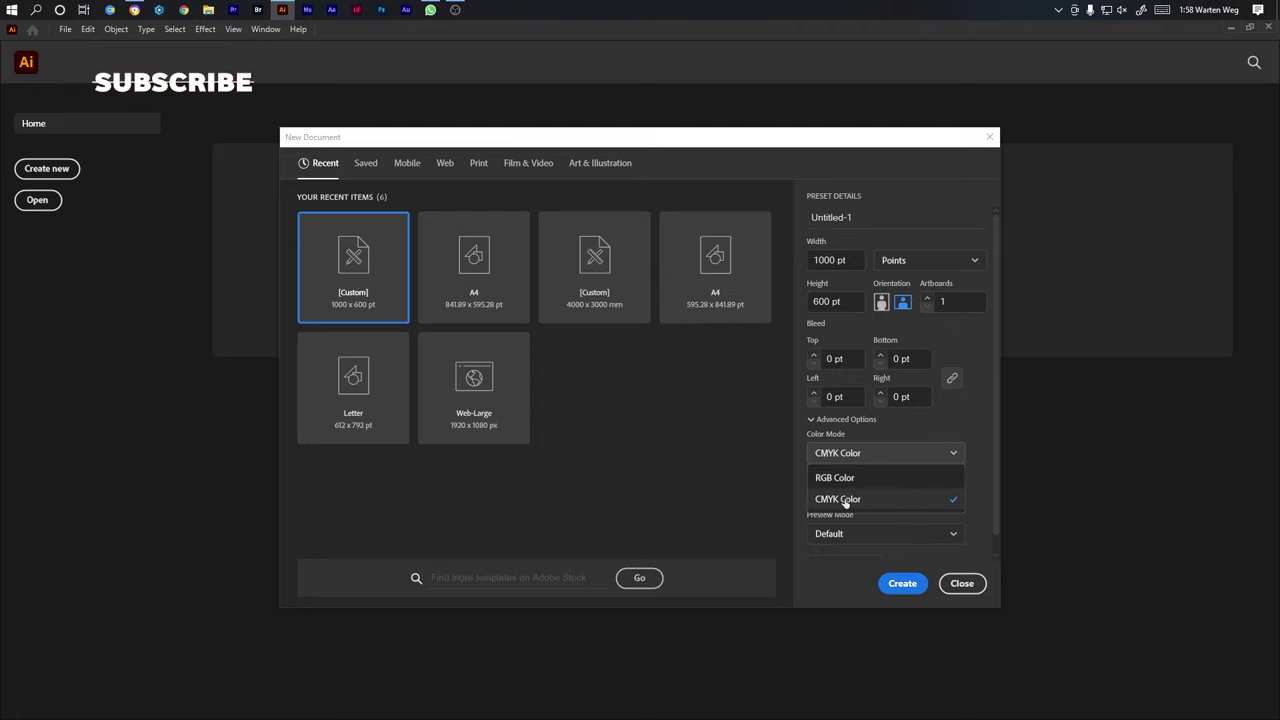
pyautogui.click(845, 500)
pyautogui.click(846, 419)
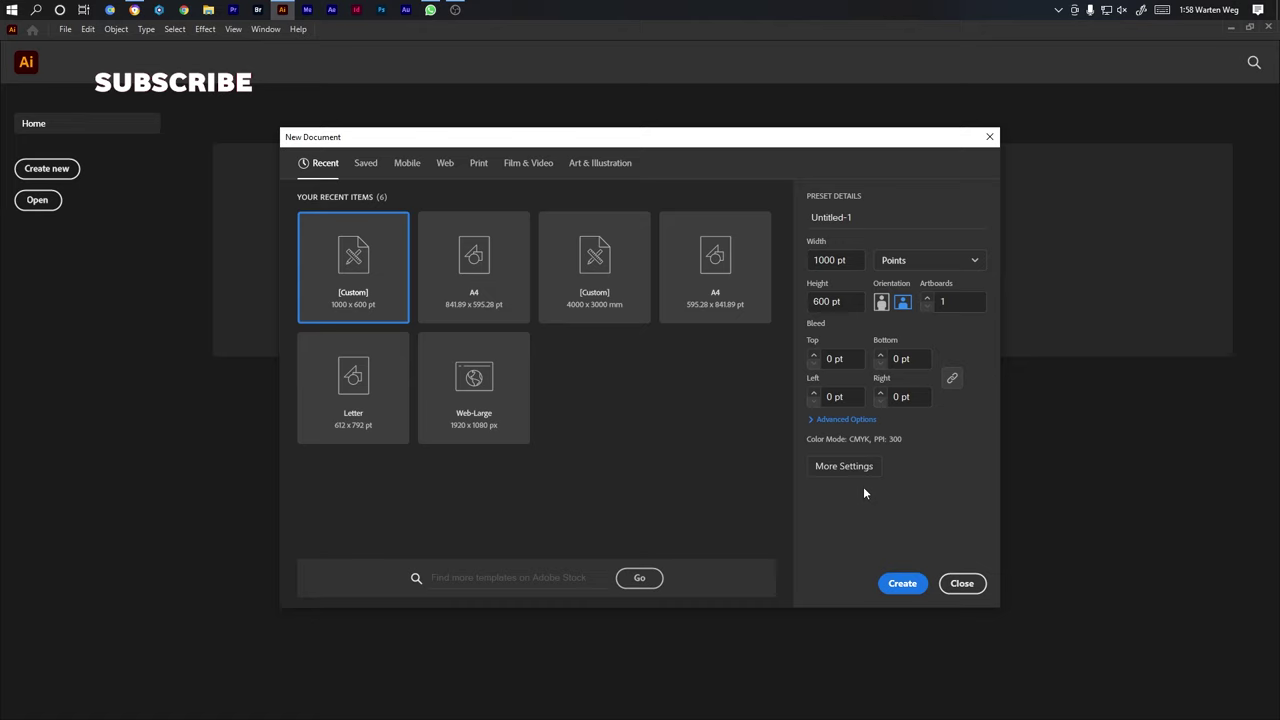
pyautogui.click(842, 420)
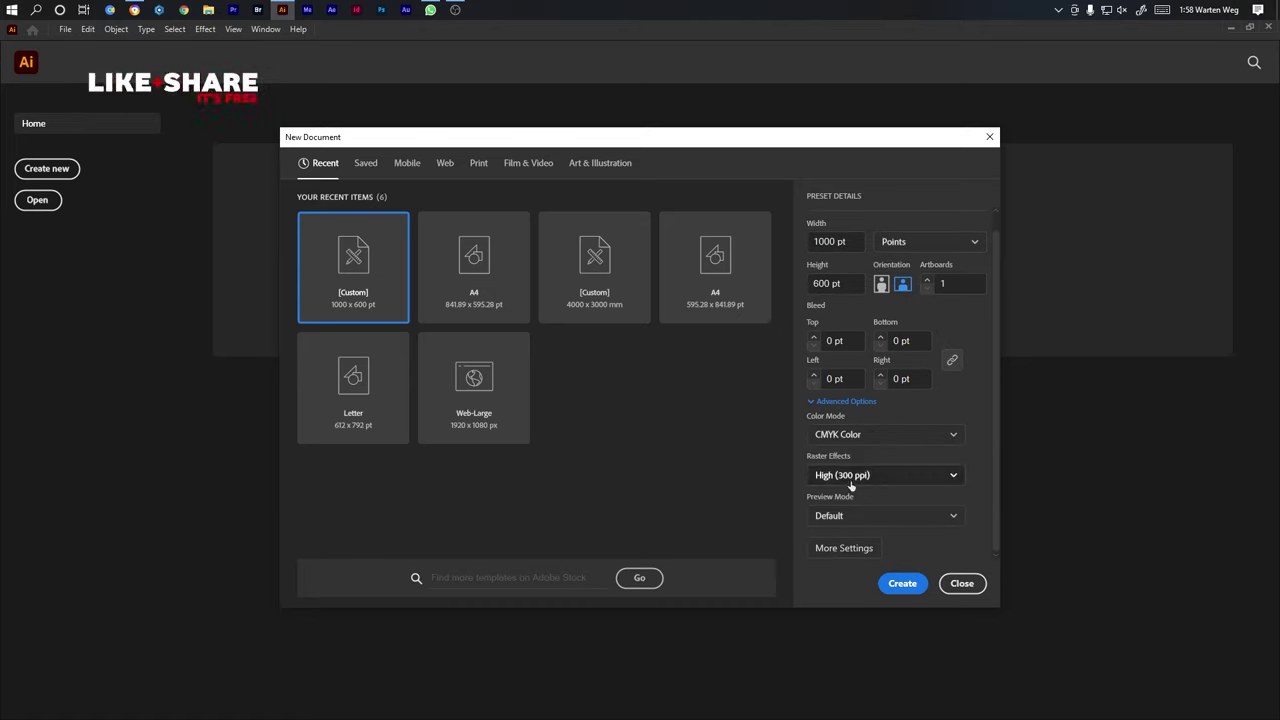
pyautogui.click(903, 588)
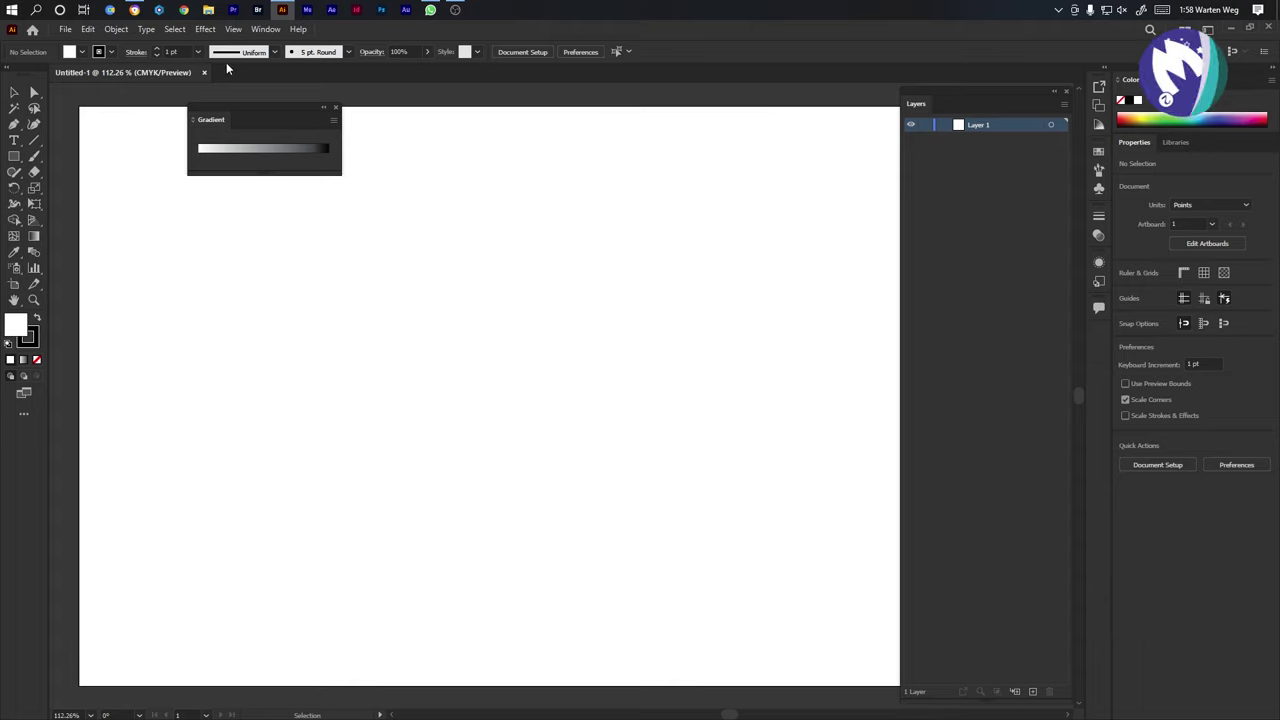
# Show the document grid and the rulers.
pyautogui.click(240, 32)
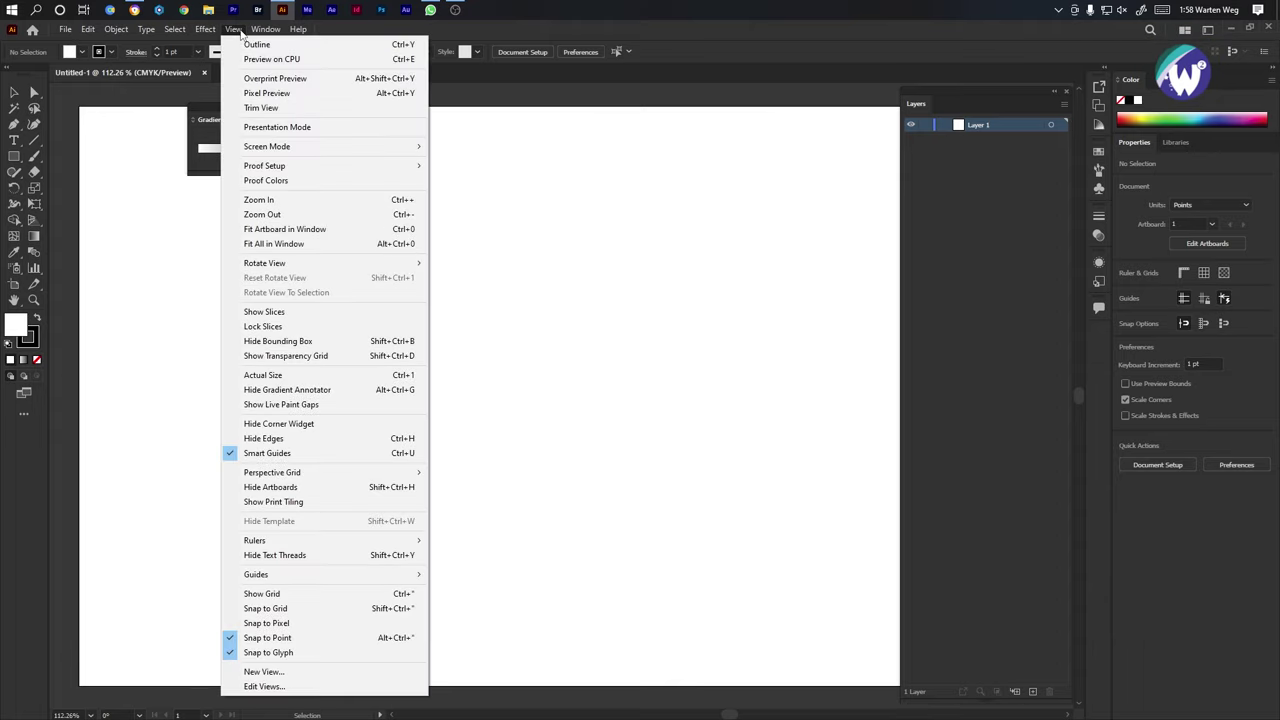
pyautogui.click(262, 594)
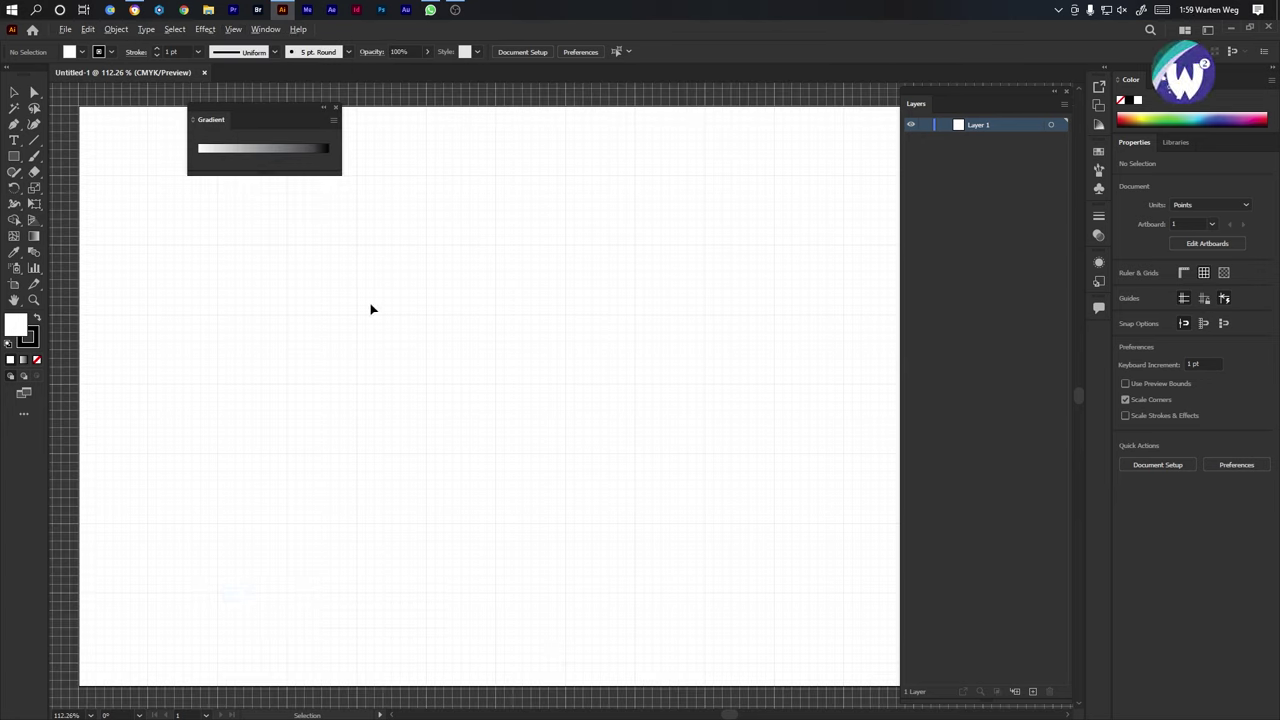
pyautogui.hotkey('ctrl', '+')
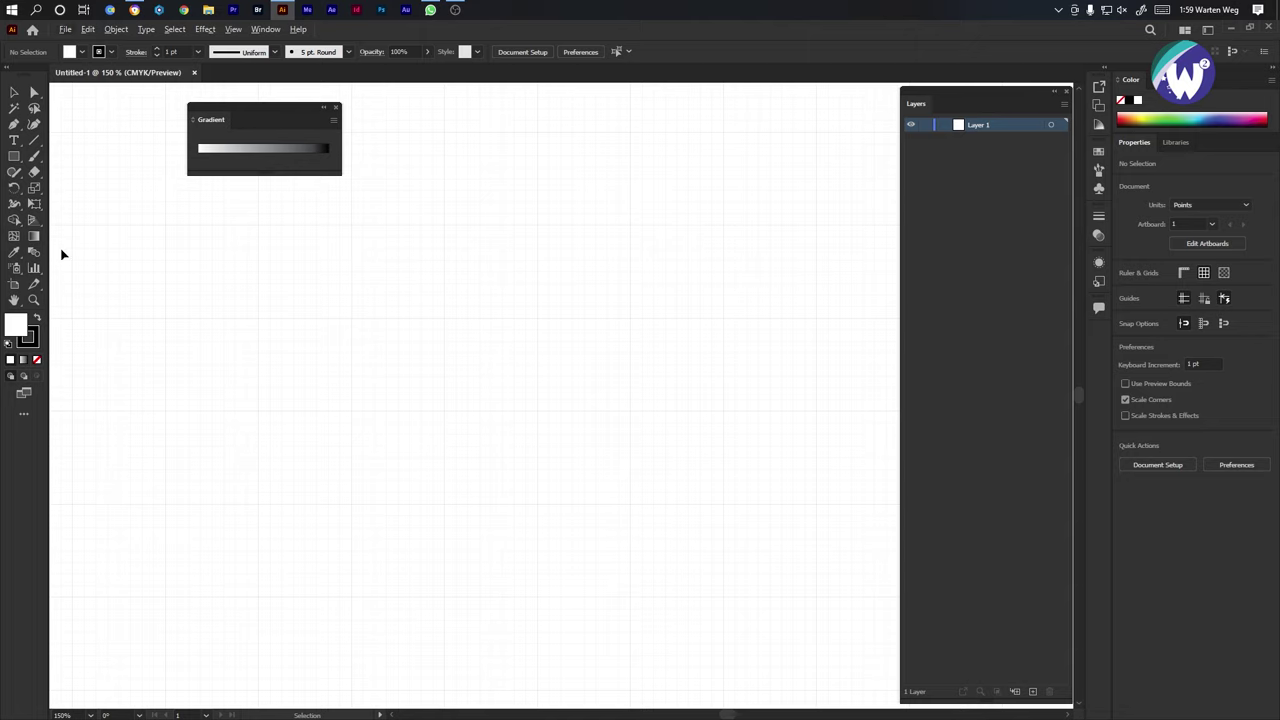
pyautogui.hotkey('ctrl', 'r')
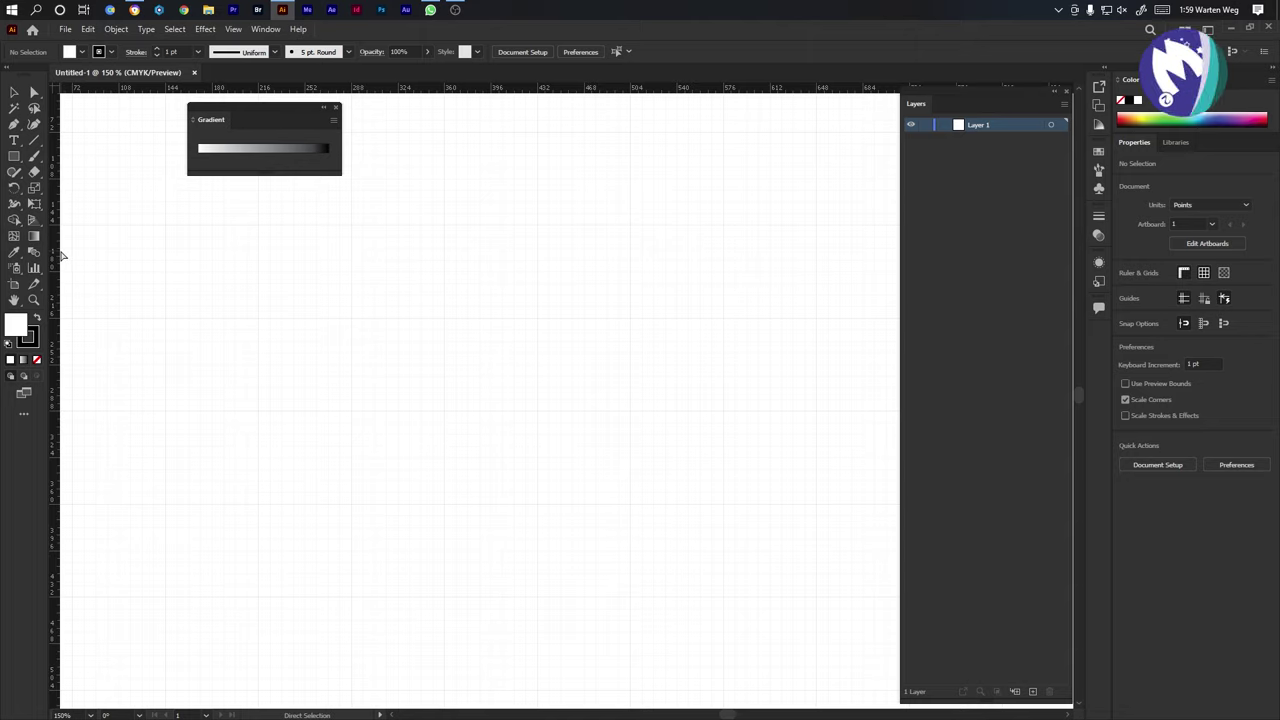
# Place three vertical guides on the major grid lines at about 144, 216 and 288 pt.
pyautogui.moveTo(57, 266); pyautogui.dragTo(167, 277)
pyautogui.moveTo(56, 291); pyautogui.dragTo(258, 310)
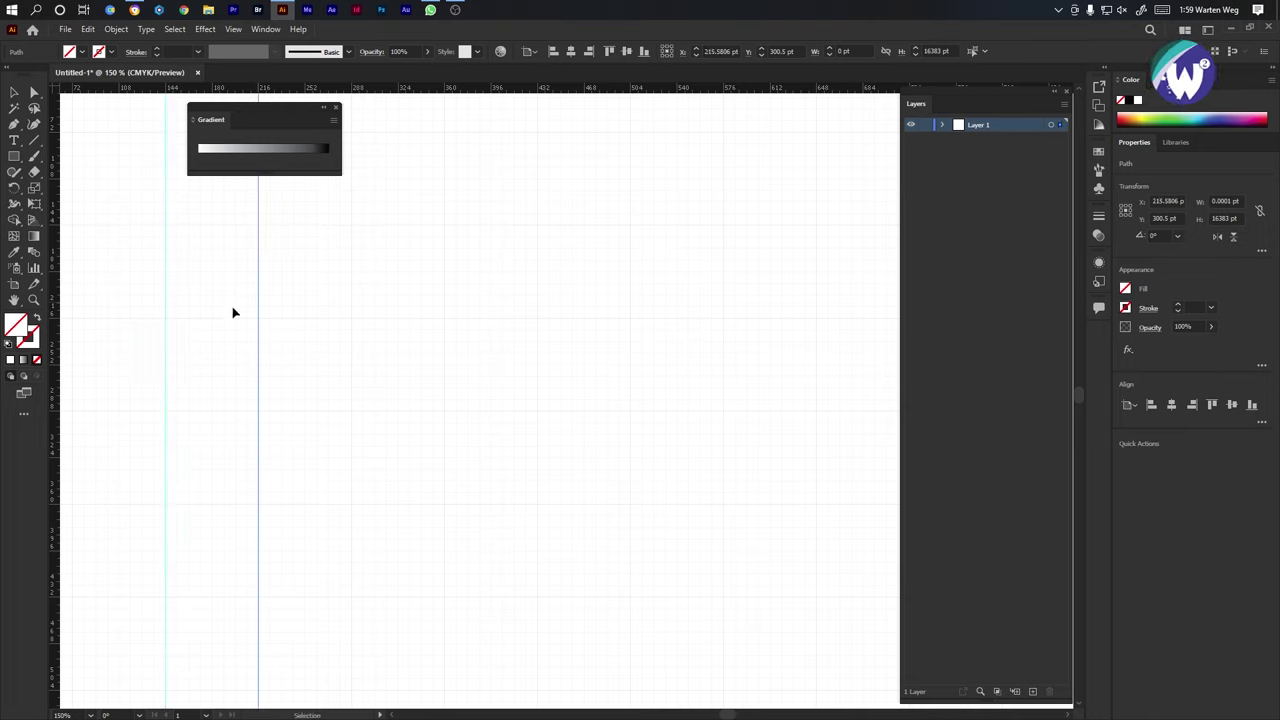
pyautogui.moveTo(56, 298); pyautogui.dragTo(352, 315)
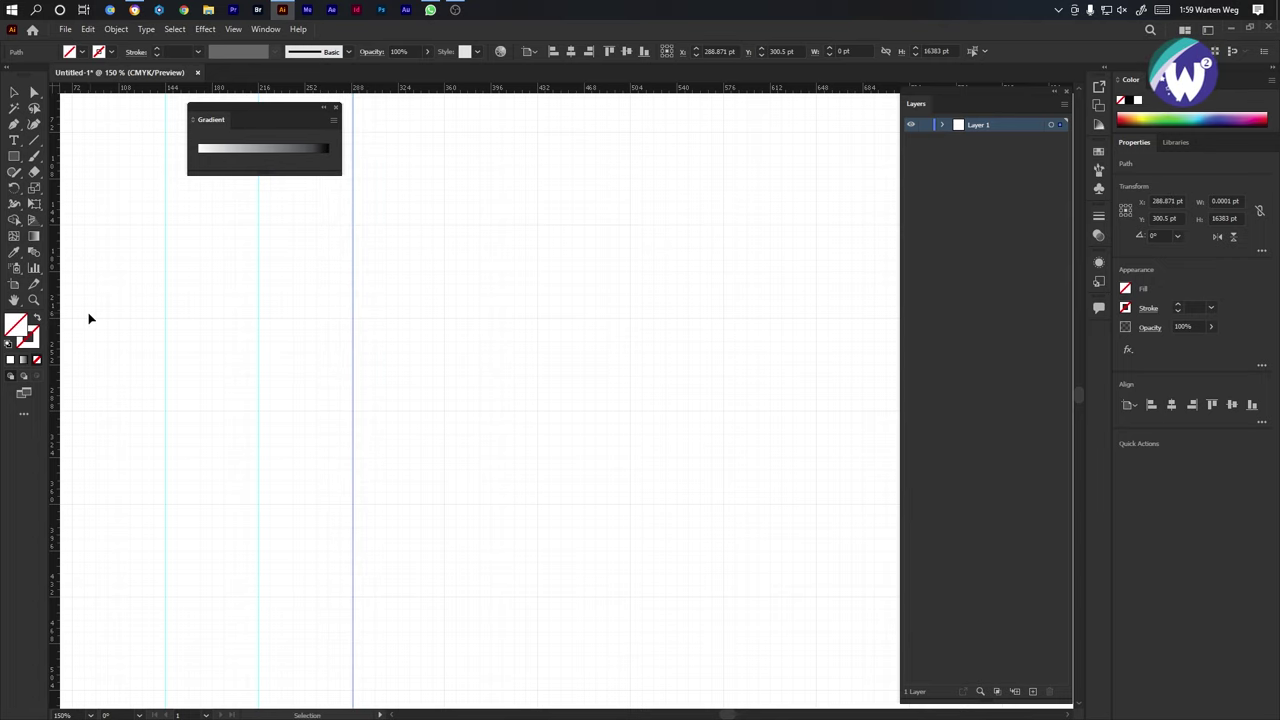
pyautogui.scroll(2, 310, 324)
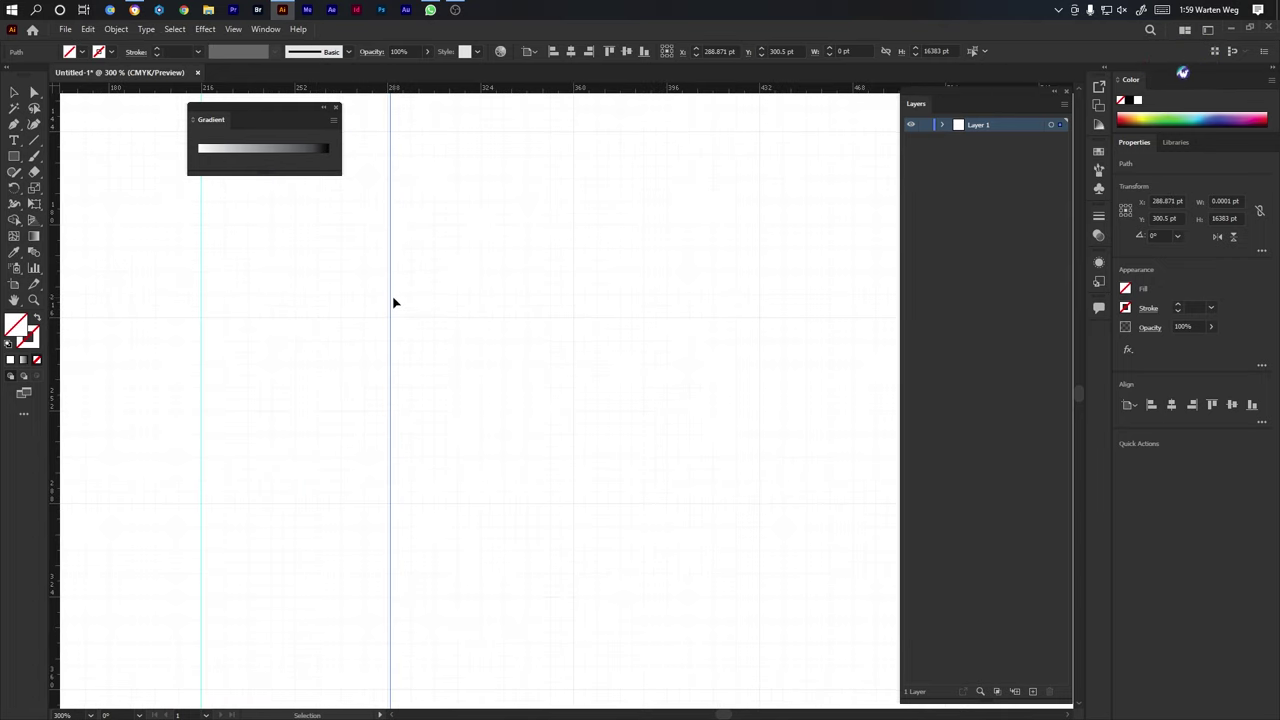
pyautogui.moveTo(390, 302); pyautogui.dragTo(386, 303)
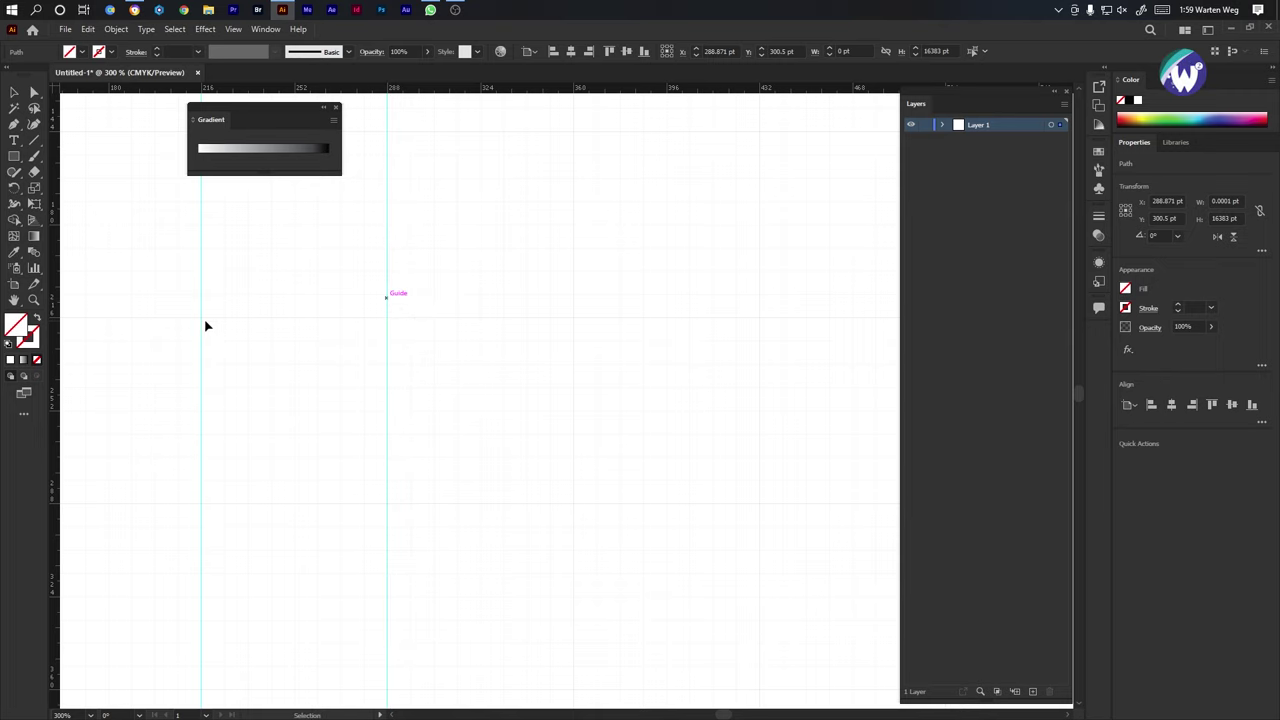
pyautogui.scroll(2, 500, 316)
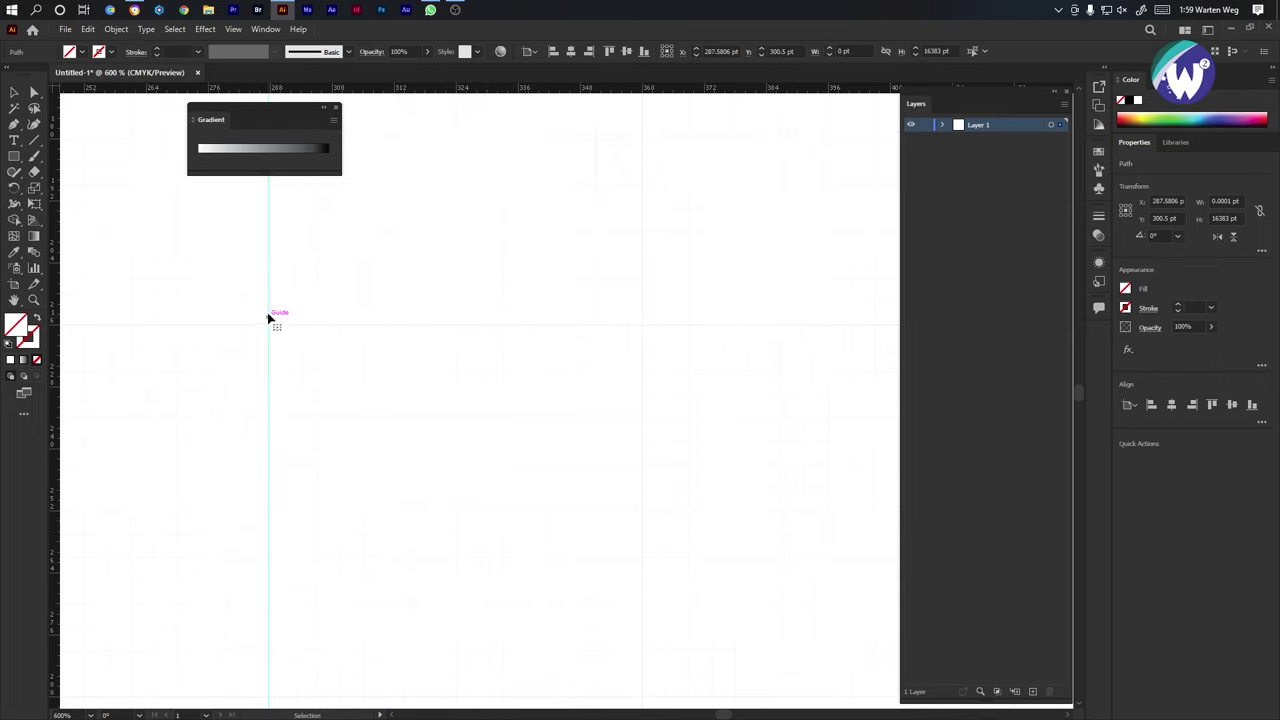
# Turn on Snap to Grid and delete the three existing guides from Layer 1.
pyautogui.click(232, 29)
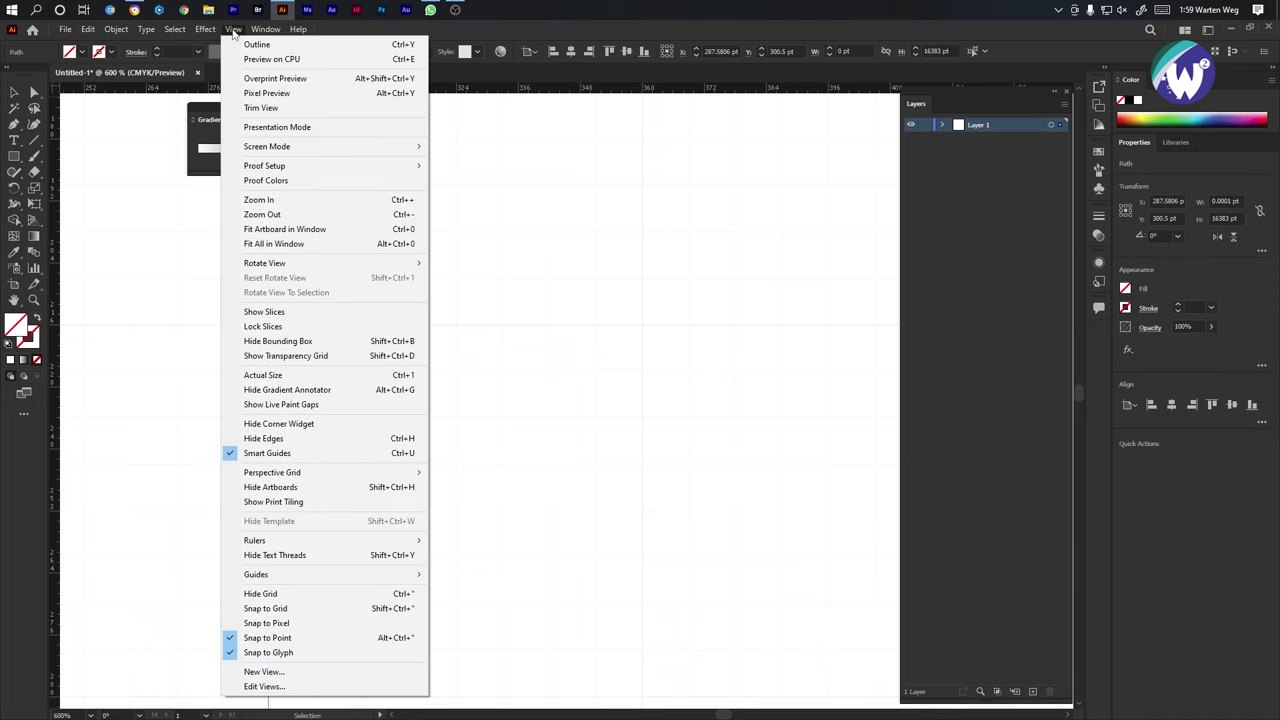
pyautogui.click(264, 610)
pyautogui.scroll(-4, 265, 612)
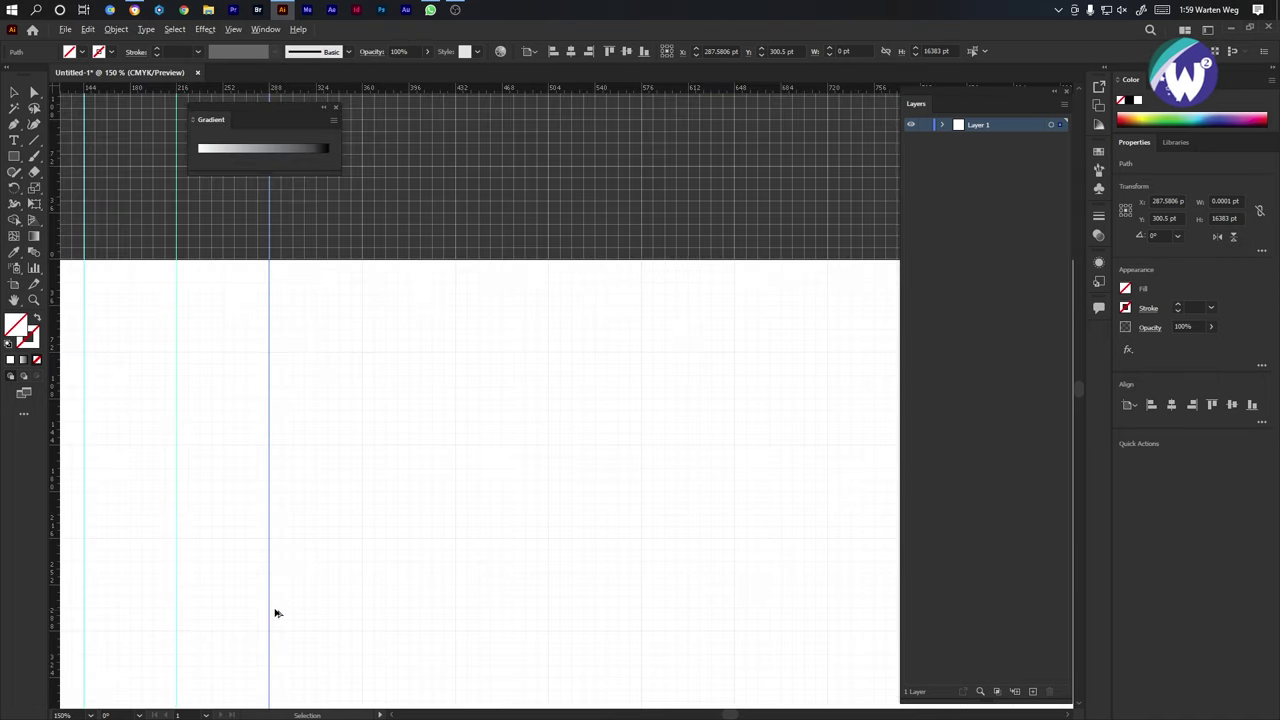
pyautogui.click(943, 125)
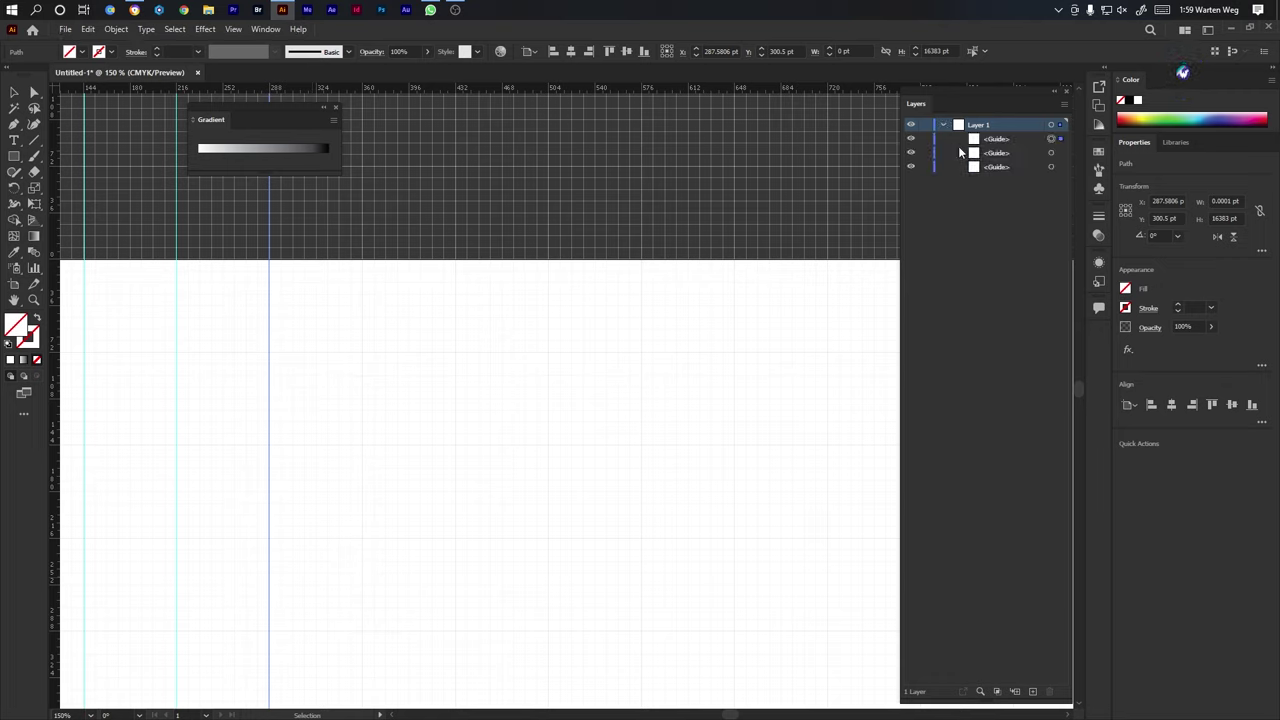
pyautogui.moveTo(993, 166); pyautogui.dragTo(993, 139)
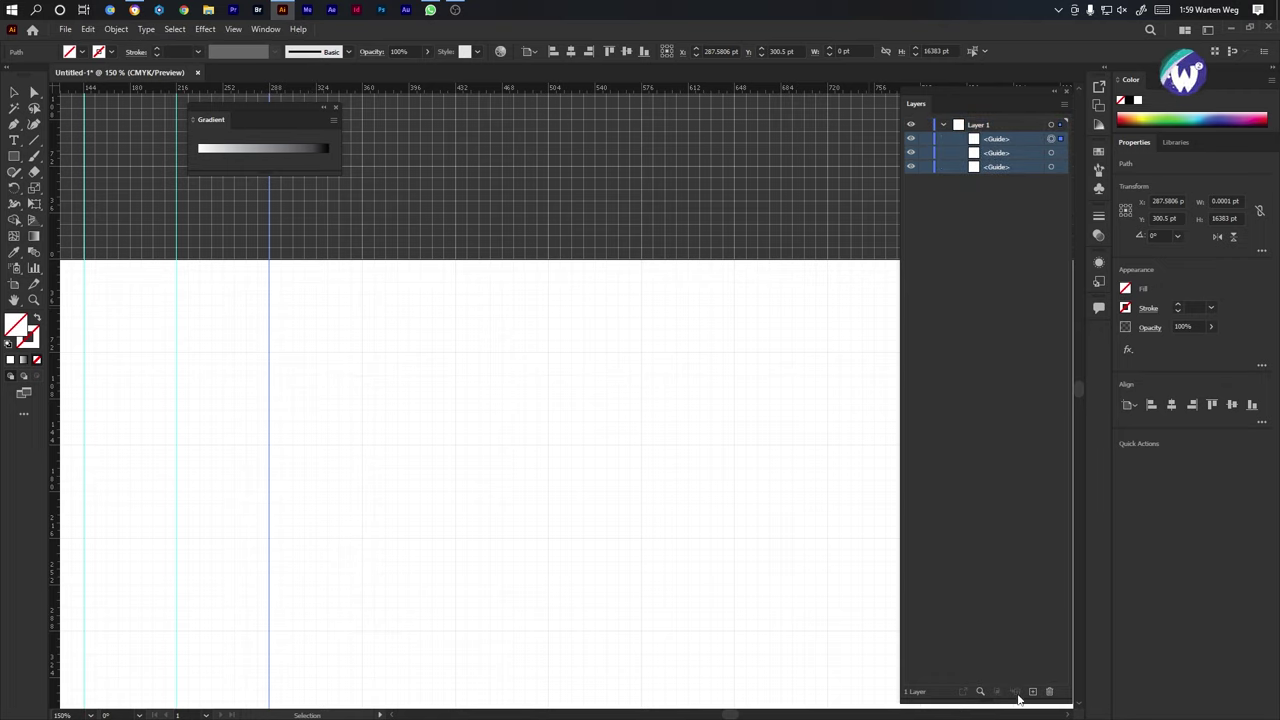
pyautogui.click(1049, 691)
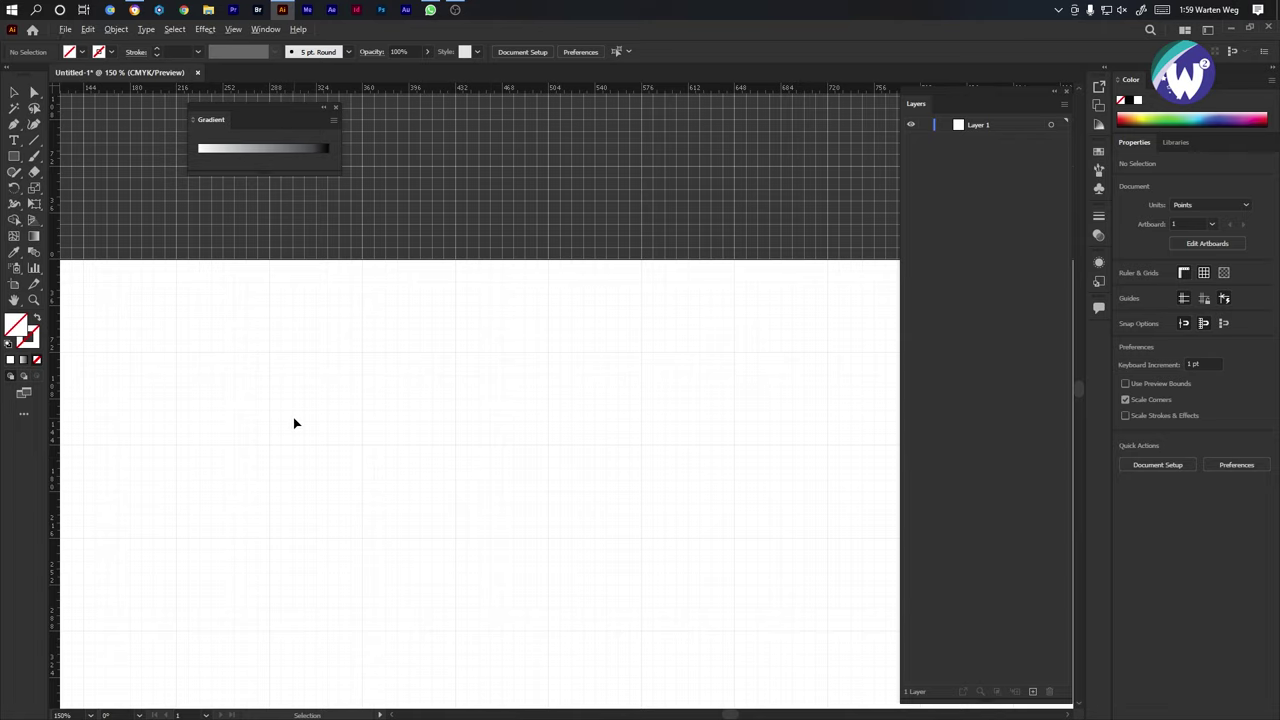
# Place seven vertical guides on the major grid lines, every 72 pt from 72 to 504 pt.
pyautogui.scroll(1, 294, 423)
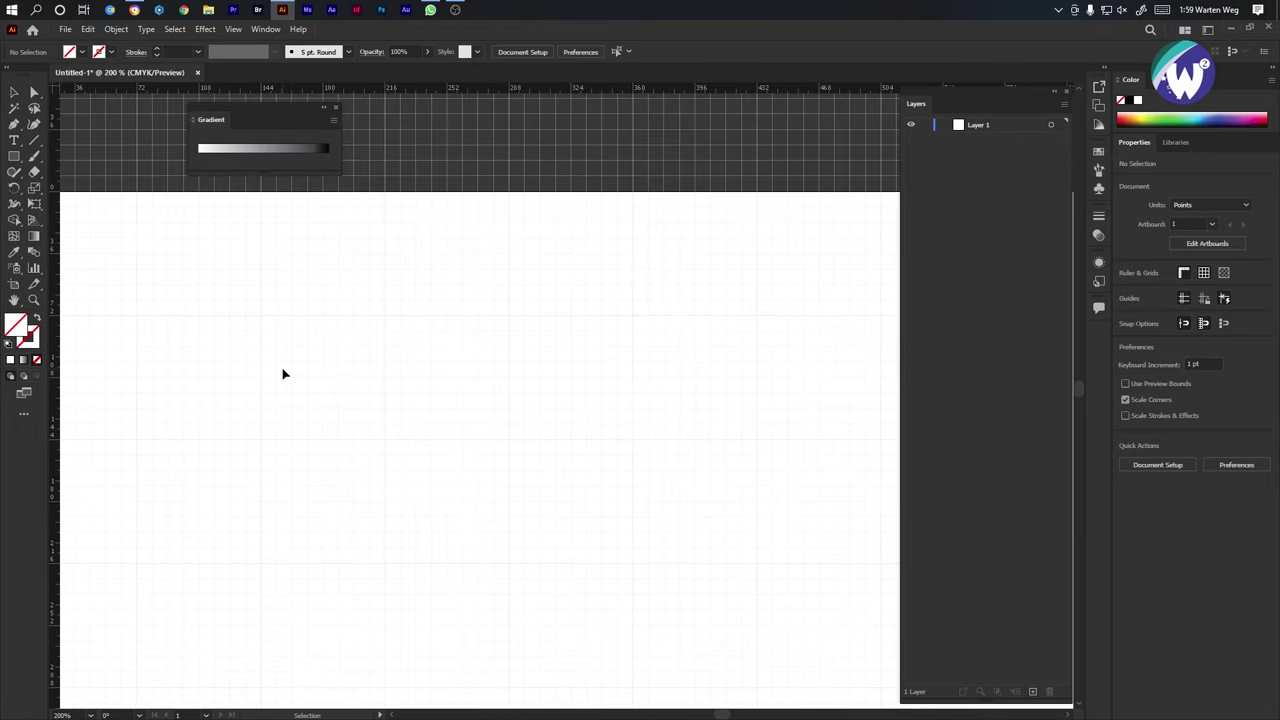
pyautogui.scroll(-5, 207, 404)
pyautogui.scroll(4, 208, 404)
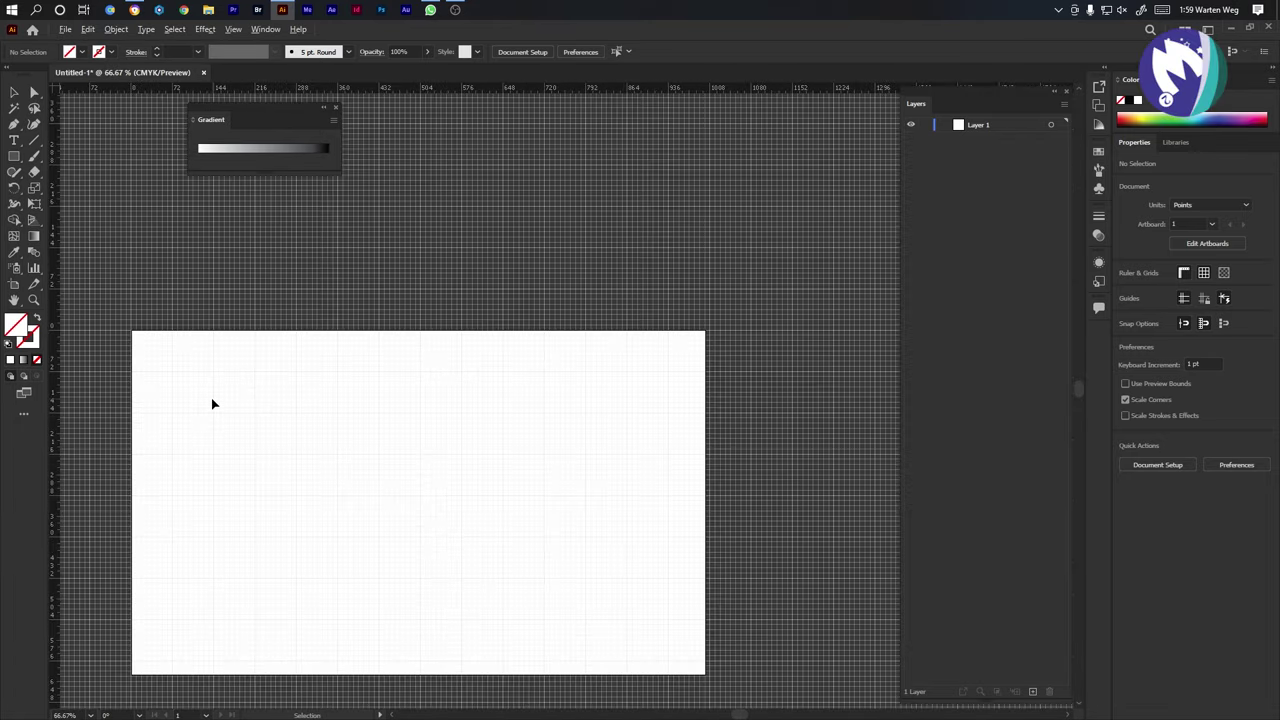
pyautogui.scroll(1, 212, 404)
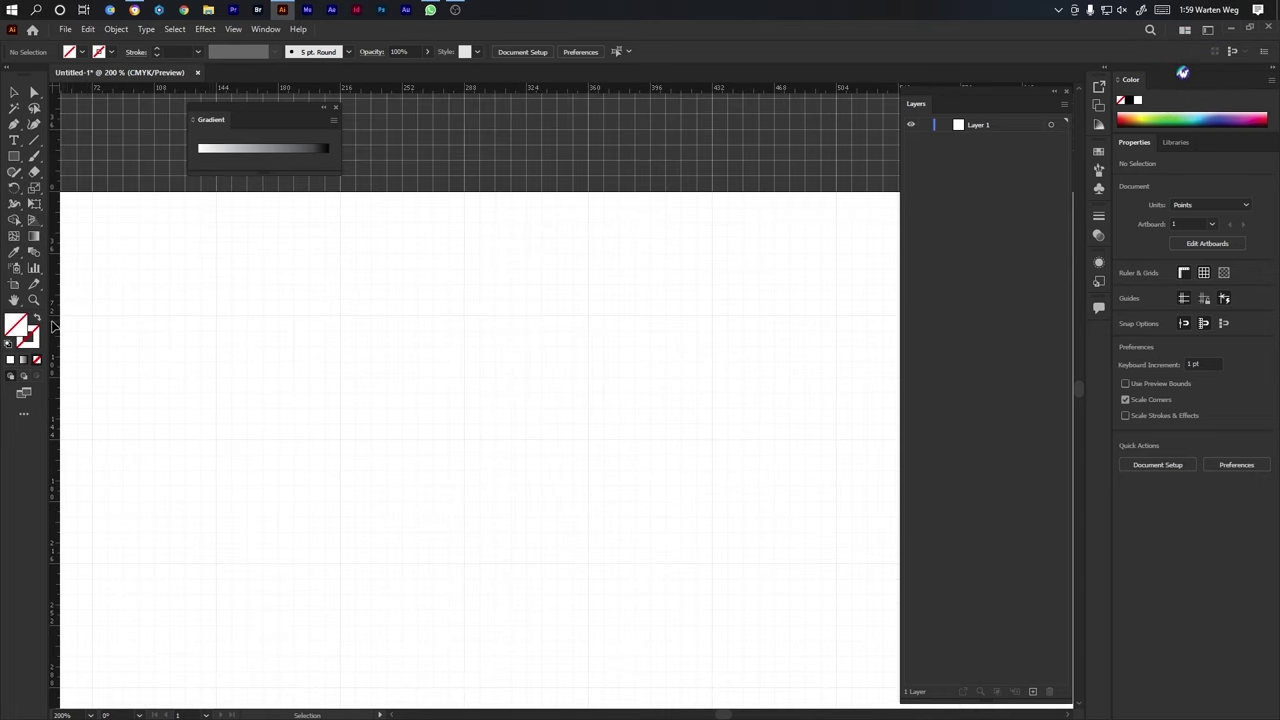
pyautogui.moveTo(57, 326); pyautogui.dragTo(218, 353)
pyautogui.moveTo(57, 346); pyautogui.dragTo(340, 368)
pyautogui.moveTo(57, 360); pyautogui.dragTo(467, 383)
pyautogui.moveTo(57, 380); pyautogui.dragTo(587, 385)
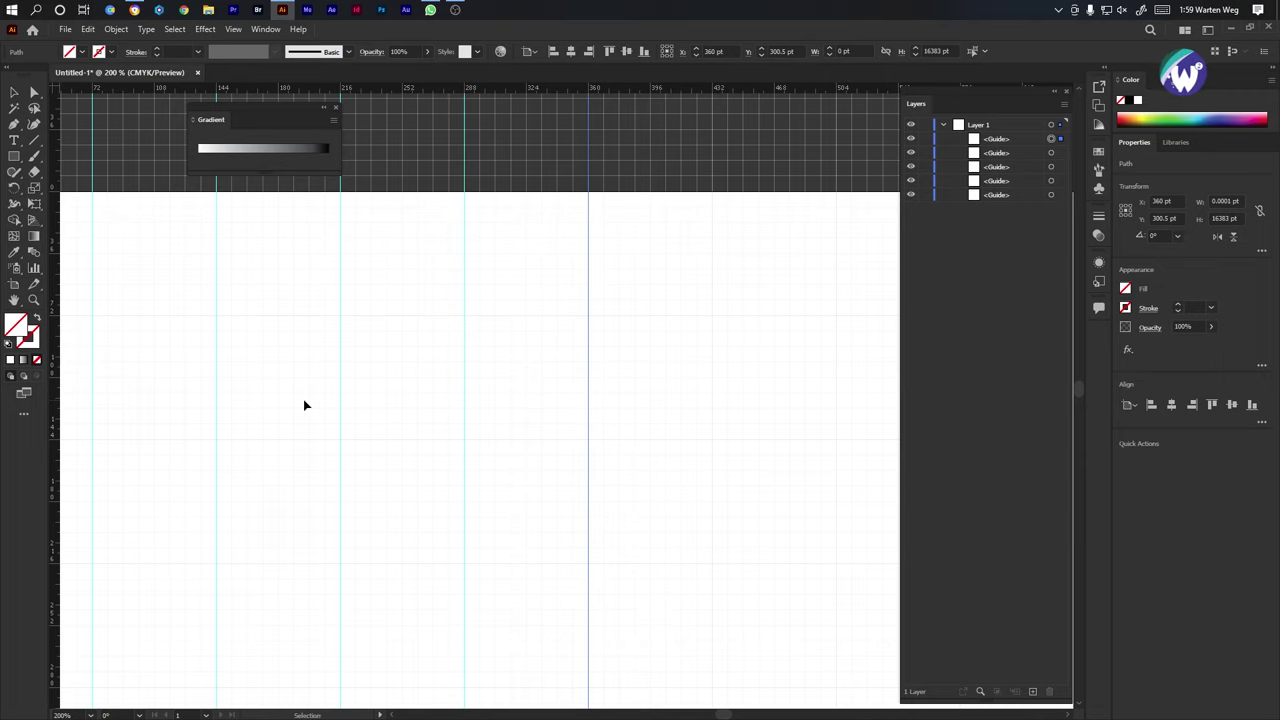
pyautogui.moveTo(56, 399); pyautogui.dragTo(712, 433)
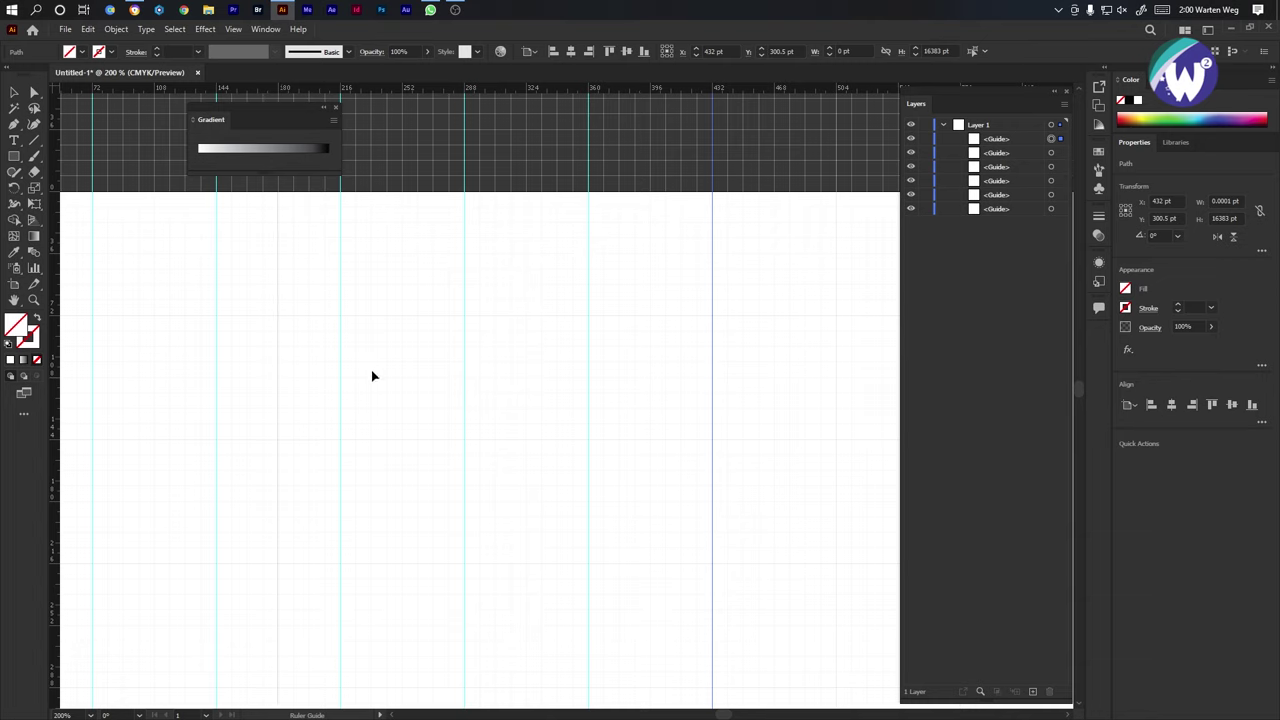
pyautogui.moveTo(845, 413); pyautogui.dragTo(836, 414)
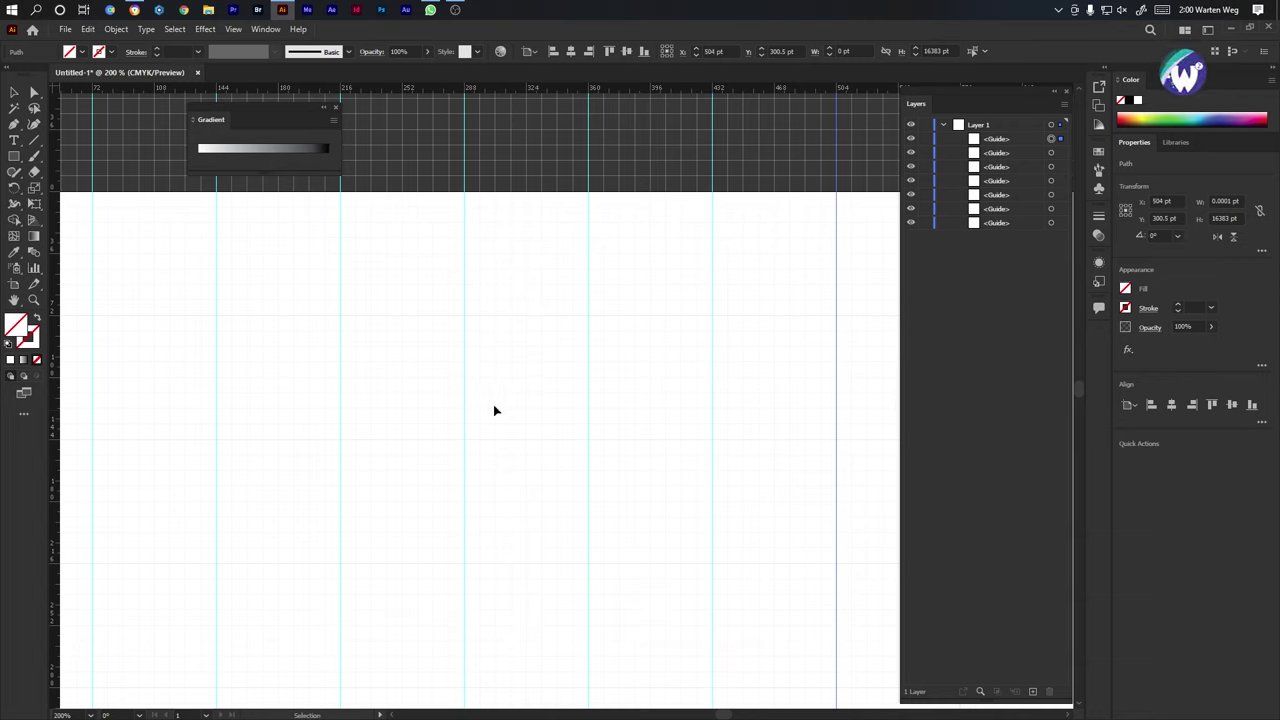
# Draw a 432 pt circle with the Ellipse tool, spanning from the first guide at 72 pt to the last at 504 pt.
pyautogui.scroll(-1, 539, 446)
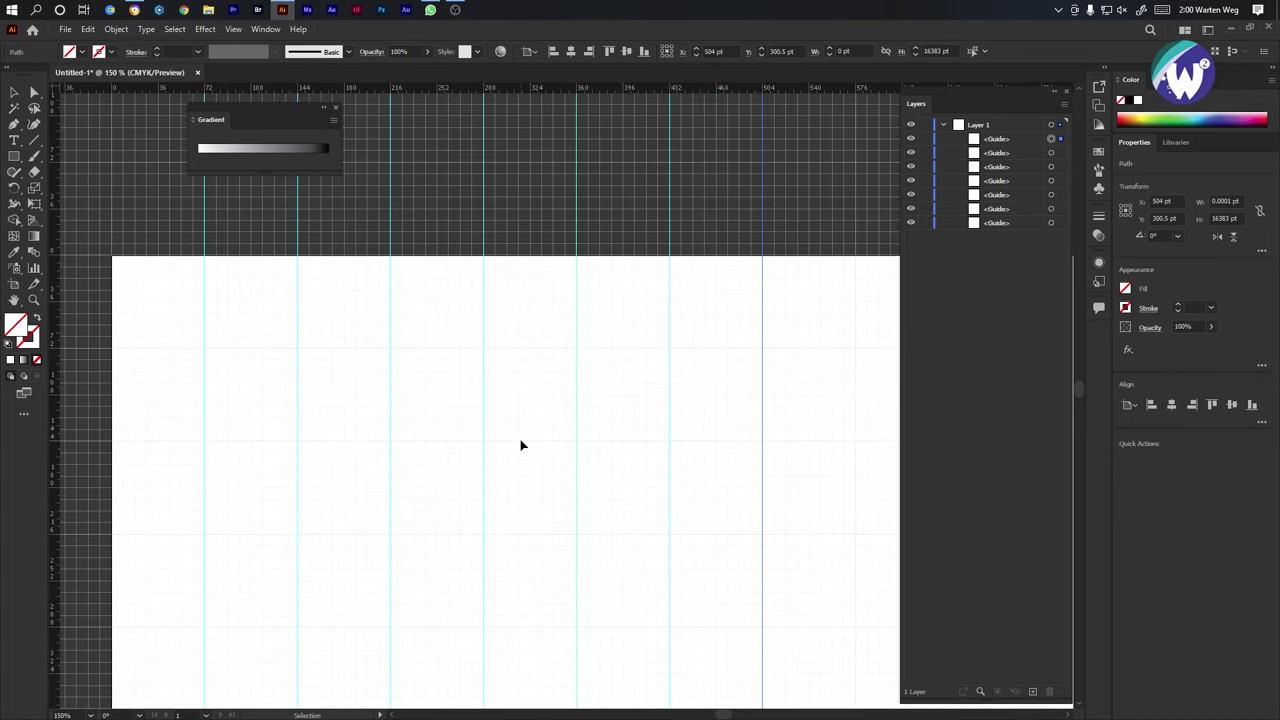
pyautogui.scroll(-2, 520, 445)
pyautogui.scroll(1, 495, 575)
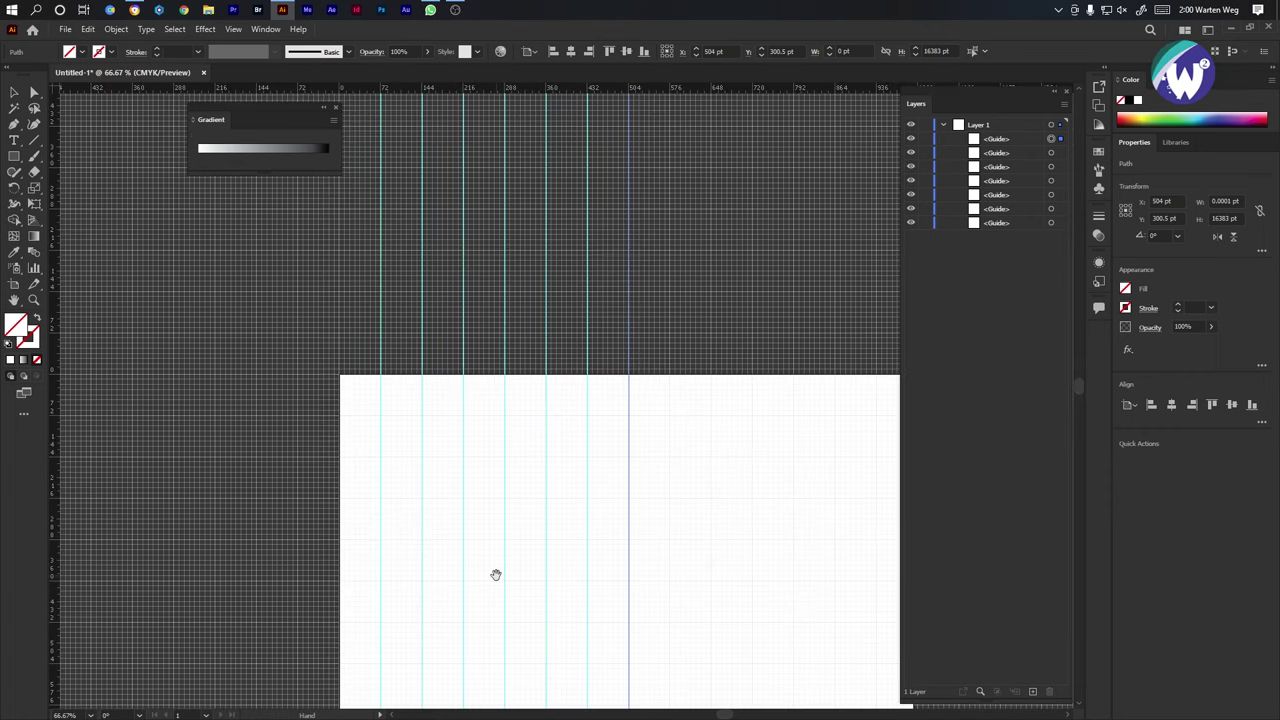
pyautogui.scroll(1, 476, 618)
pyautogui.moveTo(474, 614); pyautogui.dragTo(414, 508)
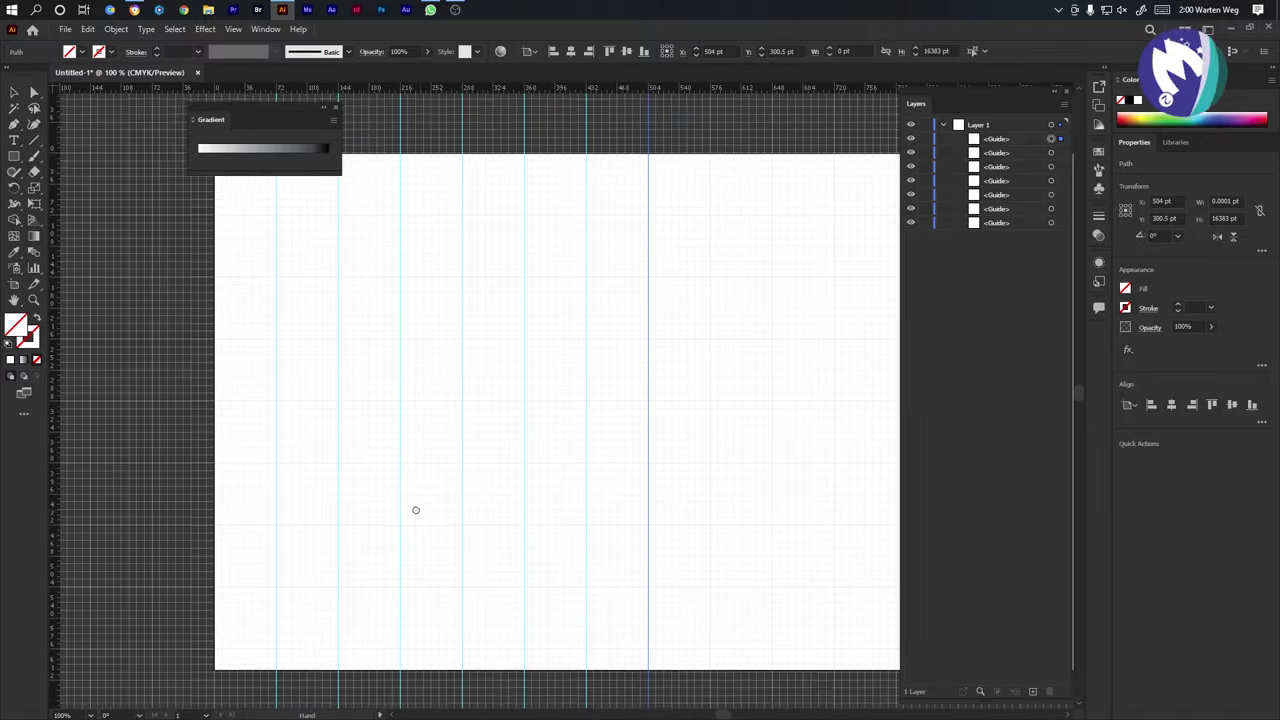
pyautogui.moveTo(20, 158); pyautogui.dragTo(72, 189)
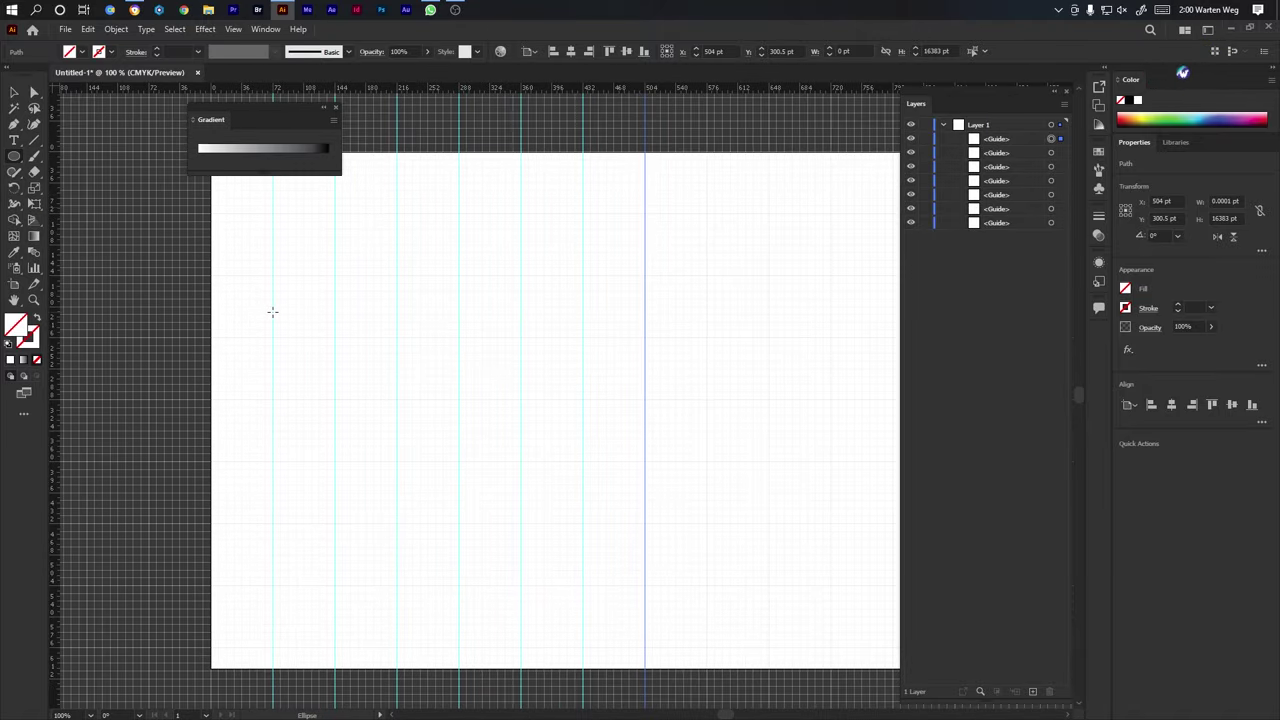
pyautogui.moveTo(272, 307); pyautogui.dragTo(646, 583)
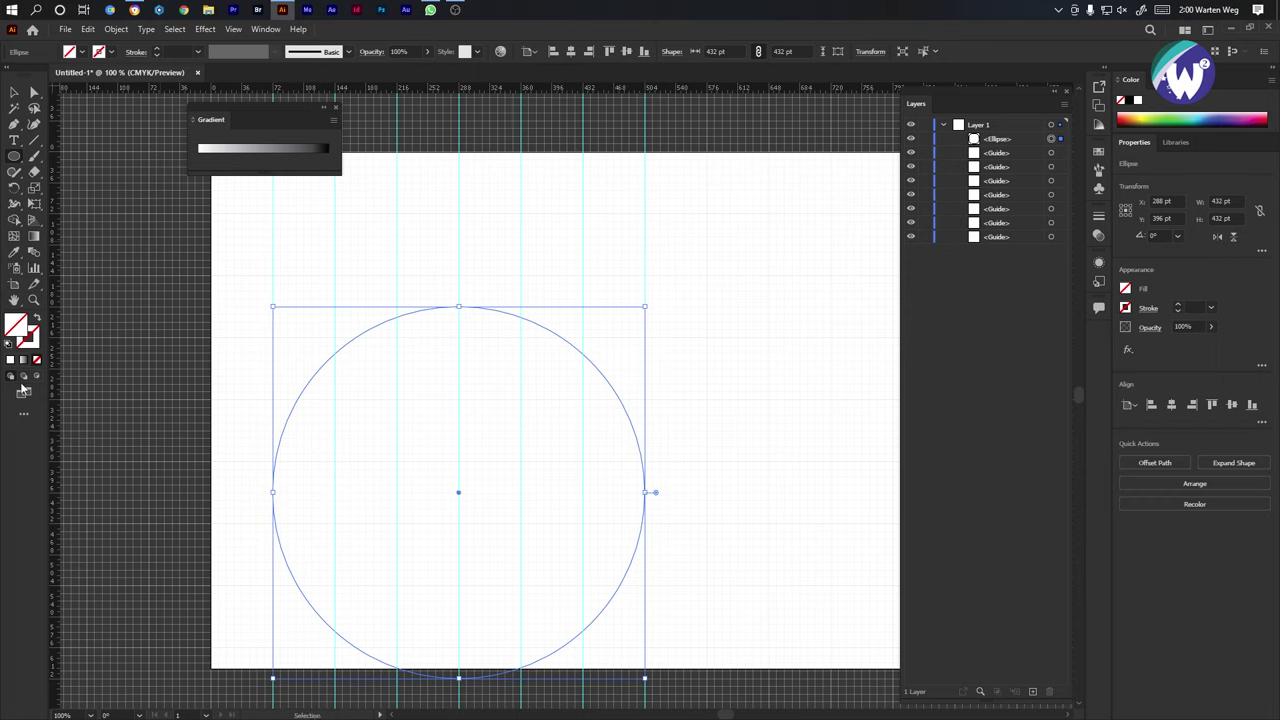
# Give the 432 pt circle a solid black fill and no stroke.
pyautogui.click(9, 345)
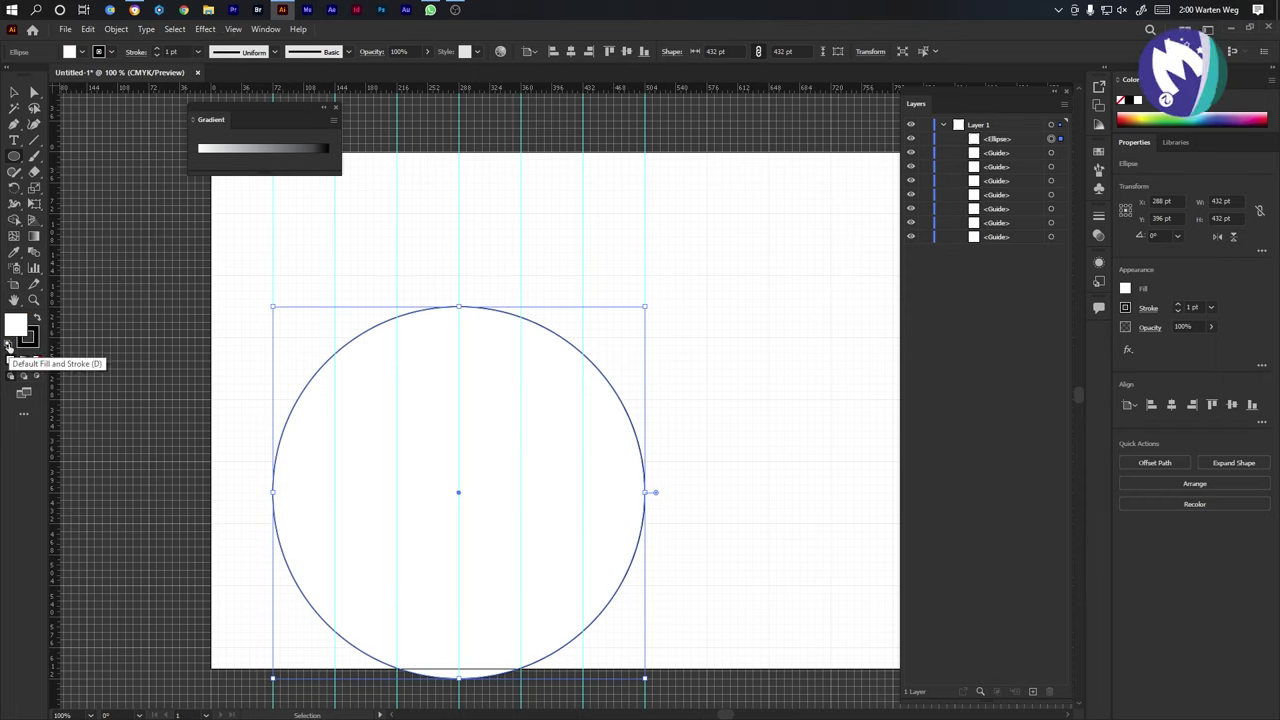
pyautogui.click(37, 361)
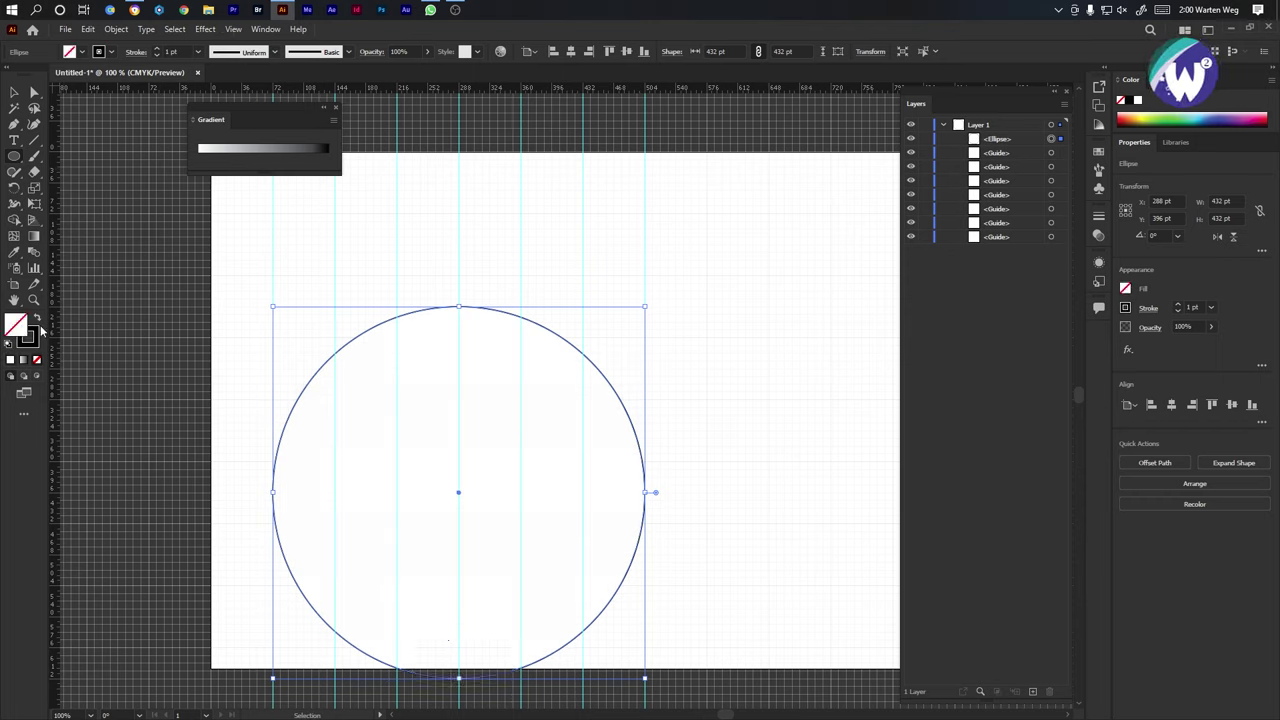
pyautogui.click(37, 318)
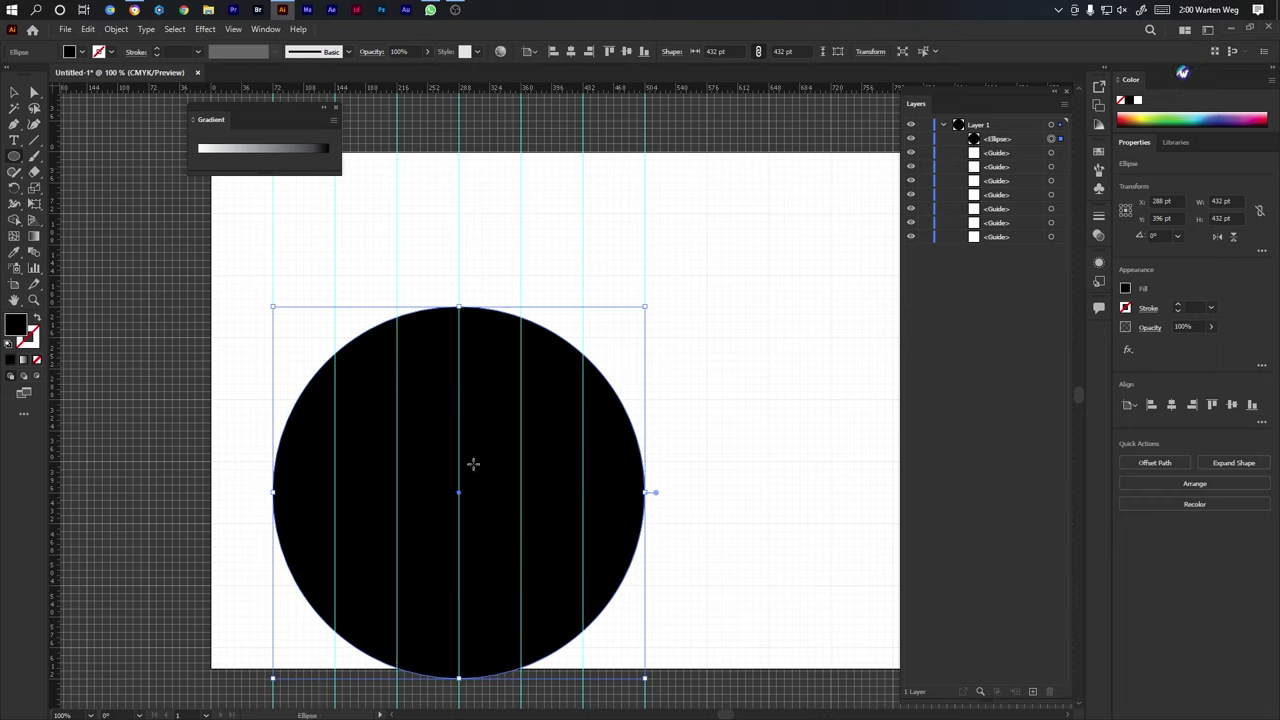
# Duplicate the black circle, scale the copy to 288 pt between the 144 and 432 pt guides, and sample white as its fill.
pyautogui.click(12, 93)
pyautogui.moveTo(478, 534); pyautogui.dragTo(537, 494)
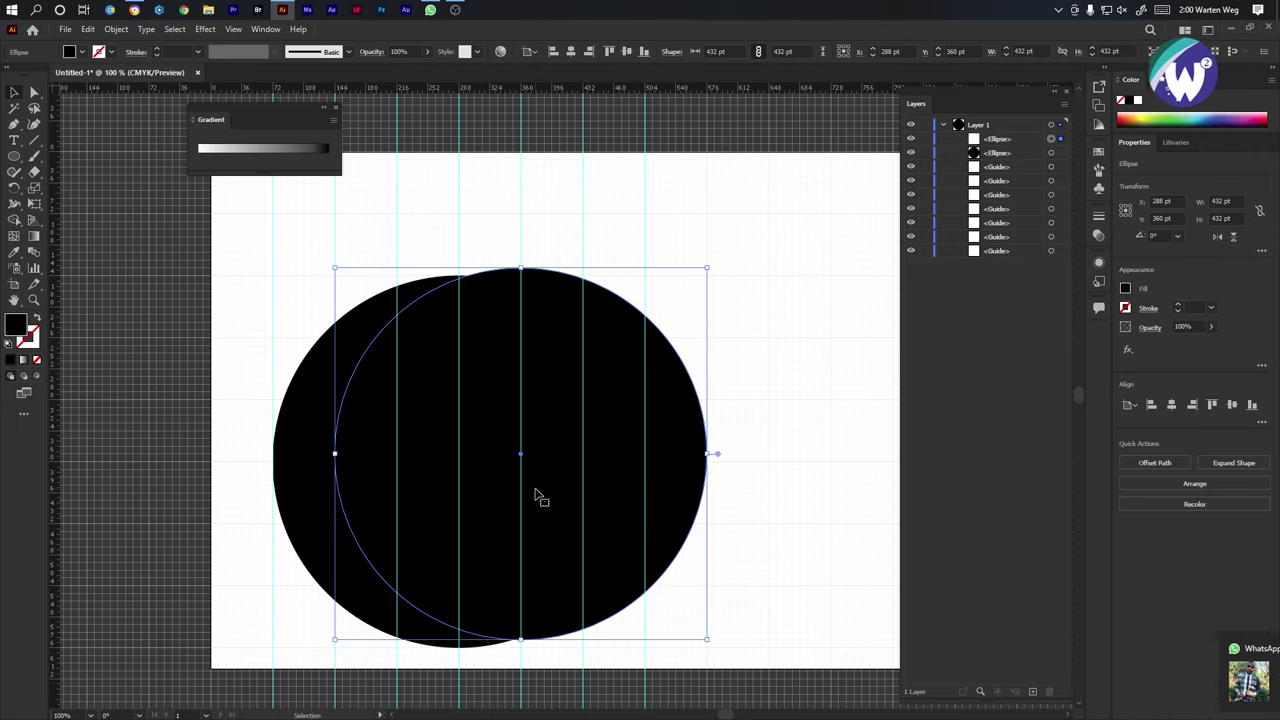
pyautogui.keyDown('shift'); pyautogui.moveTo(708, 455); pyautogui.dragTo(588, 482); pyautogui.keyUp('shift')
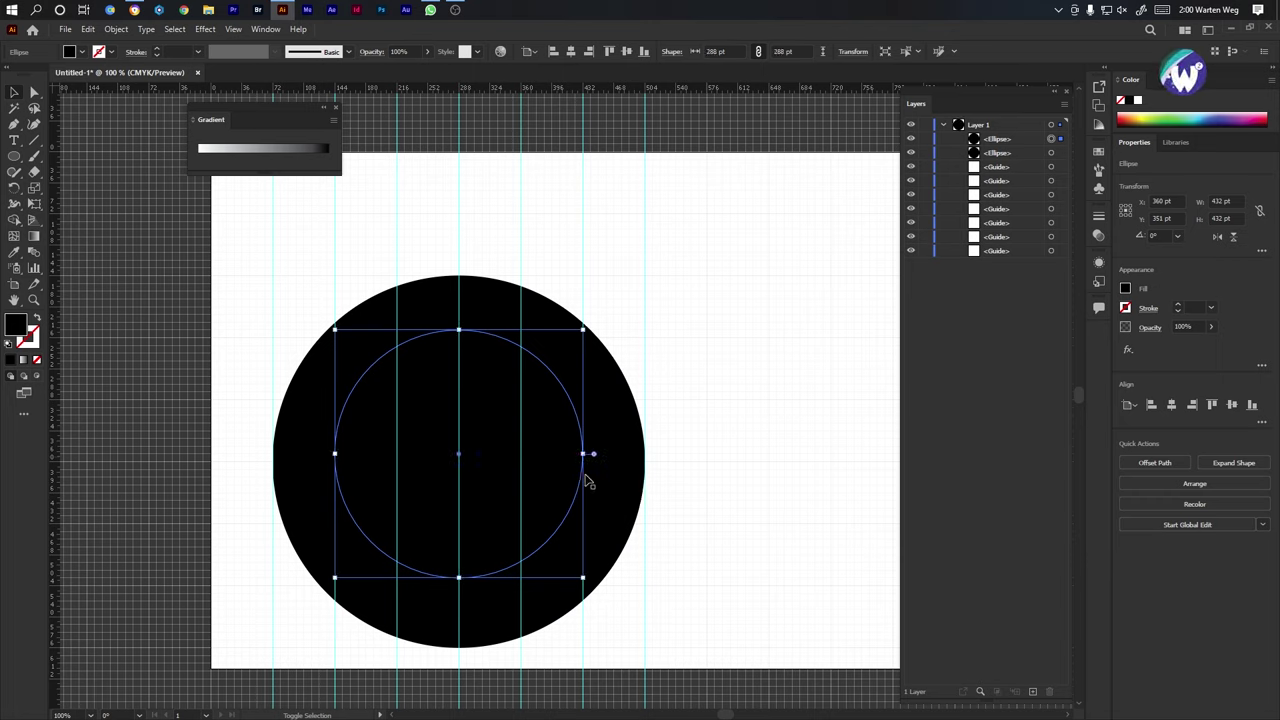
pyautogui.press('i')
pyautogui.click(684, 416)
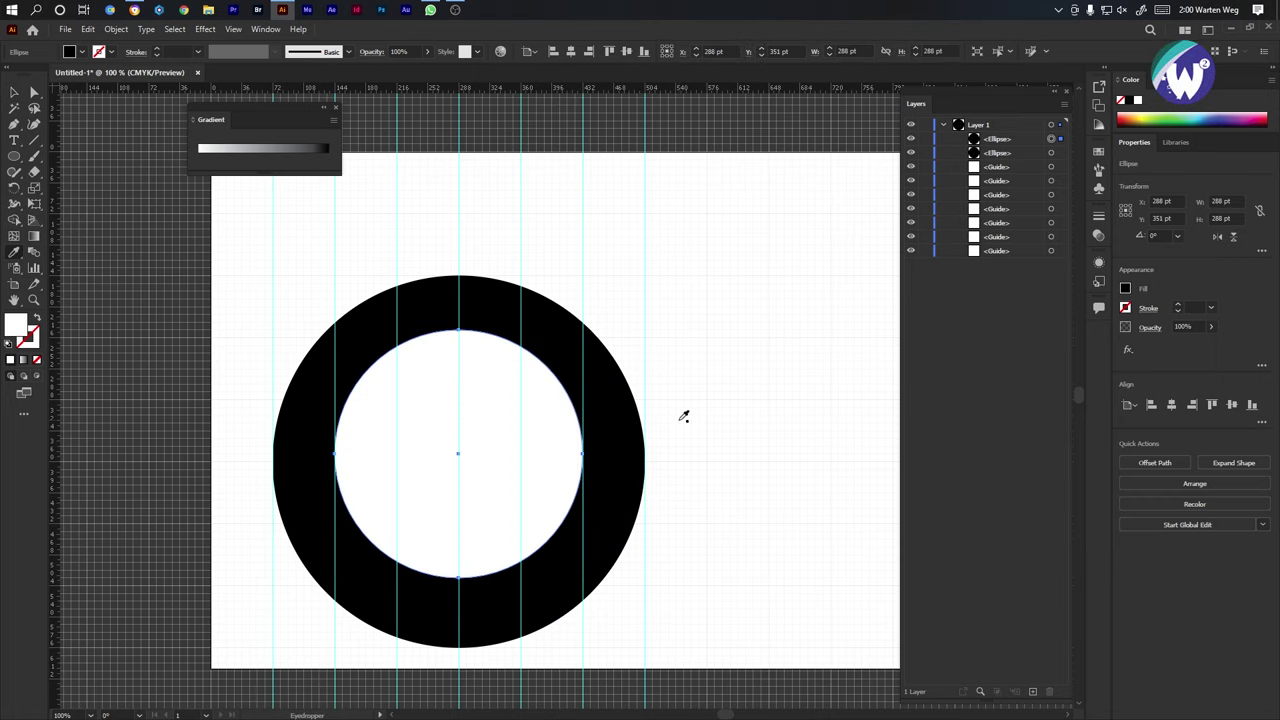
# Duplicate the white circle, sample the outer circle's black fill, and scale the copy to 144 pt between the 216 and 360 pt guides.
pyautogui.click(13, 94)
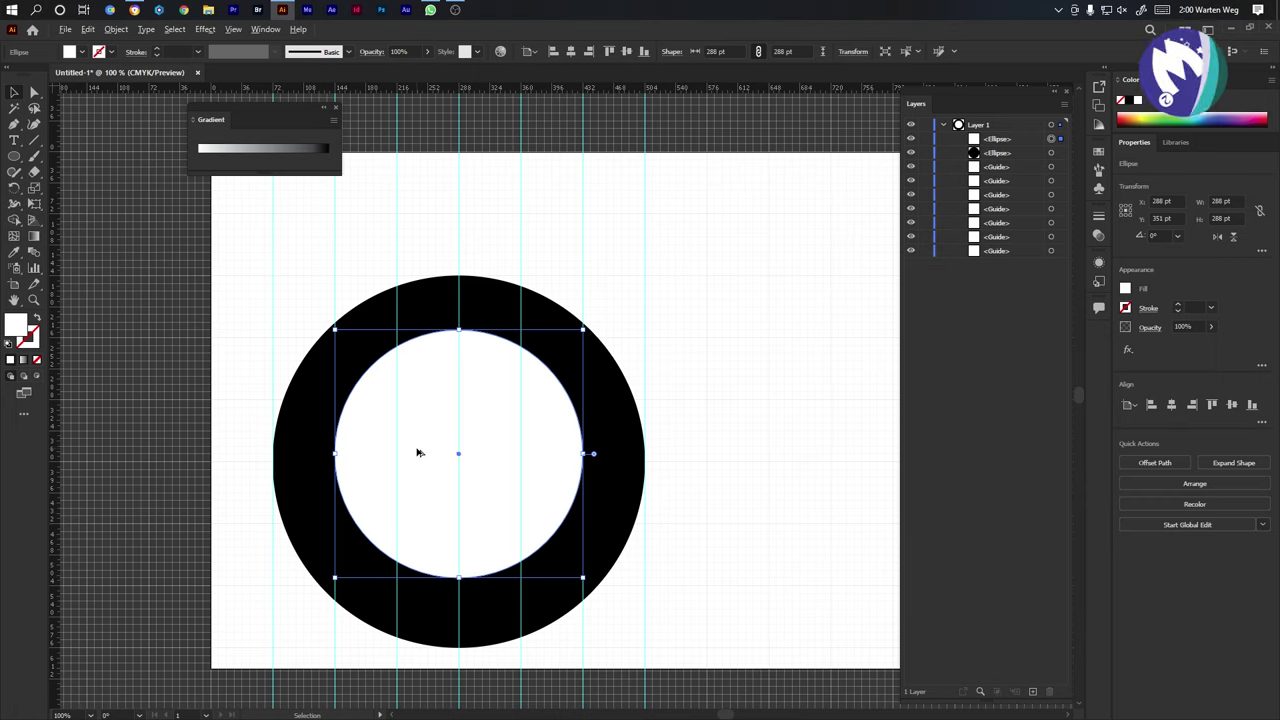
pyautogui.keyDown('alt'); pyautogui.moveTo(420, 451); pyautogui.dragTo(474, 452); pyautogui.keyUp('alt')
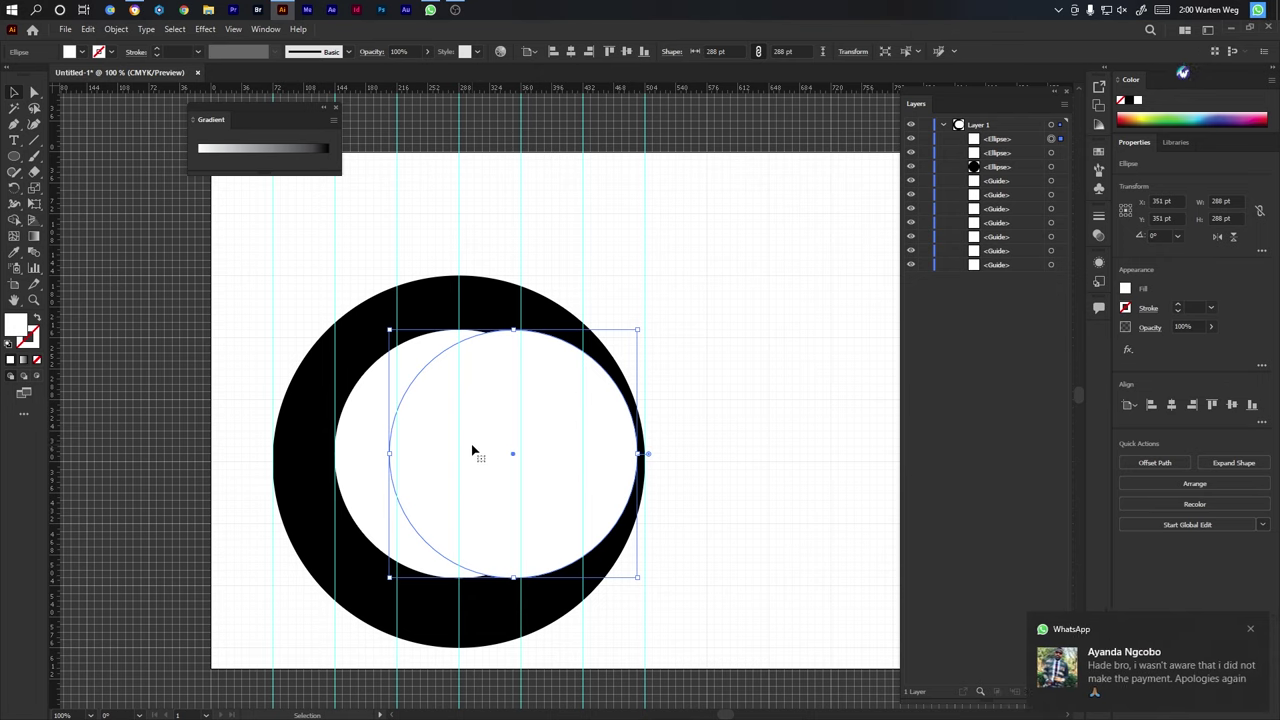
pyautogui.press('i')
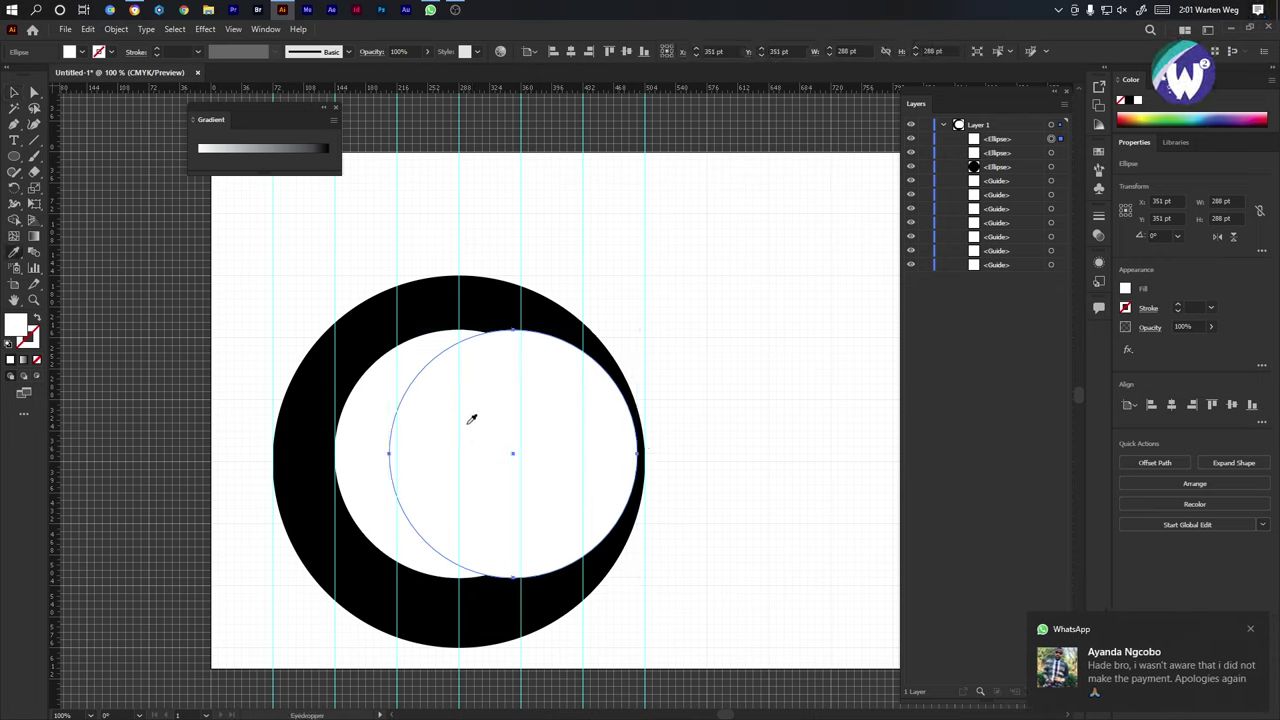
pyautogui.click(501, 314)
pyautogui.press('v')
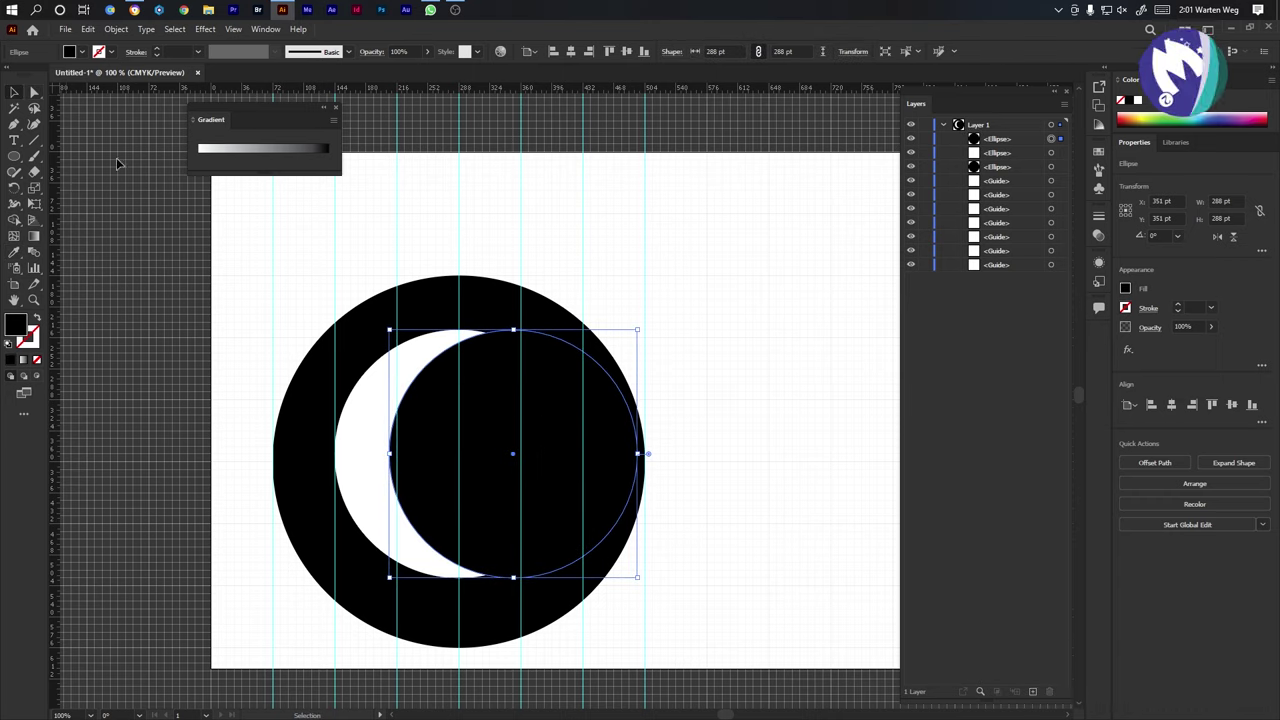
pyautogui.moveTo(389, 457); pyautogui.dragTo(397, 455)
pyautogui.moveTo(638, 455); pyautogui.dragTo(522, 461)
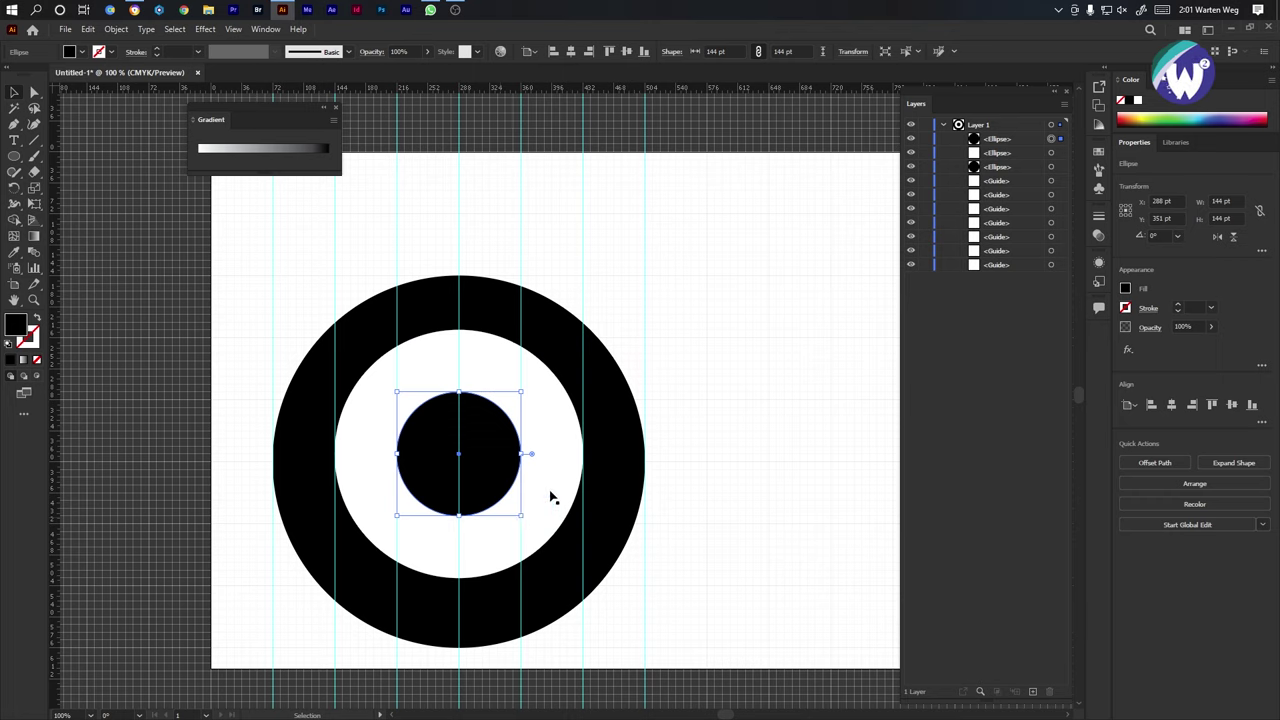
pyautogui.moveTo(522, 472); pyautogui.dragTo(257, 527)
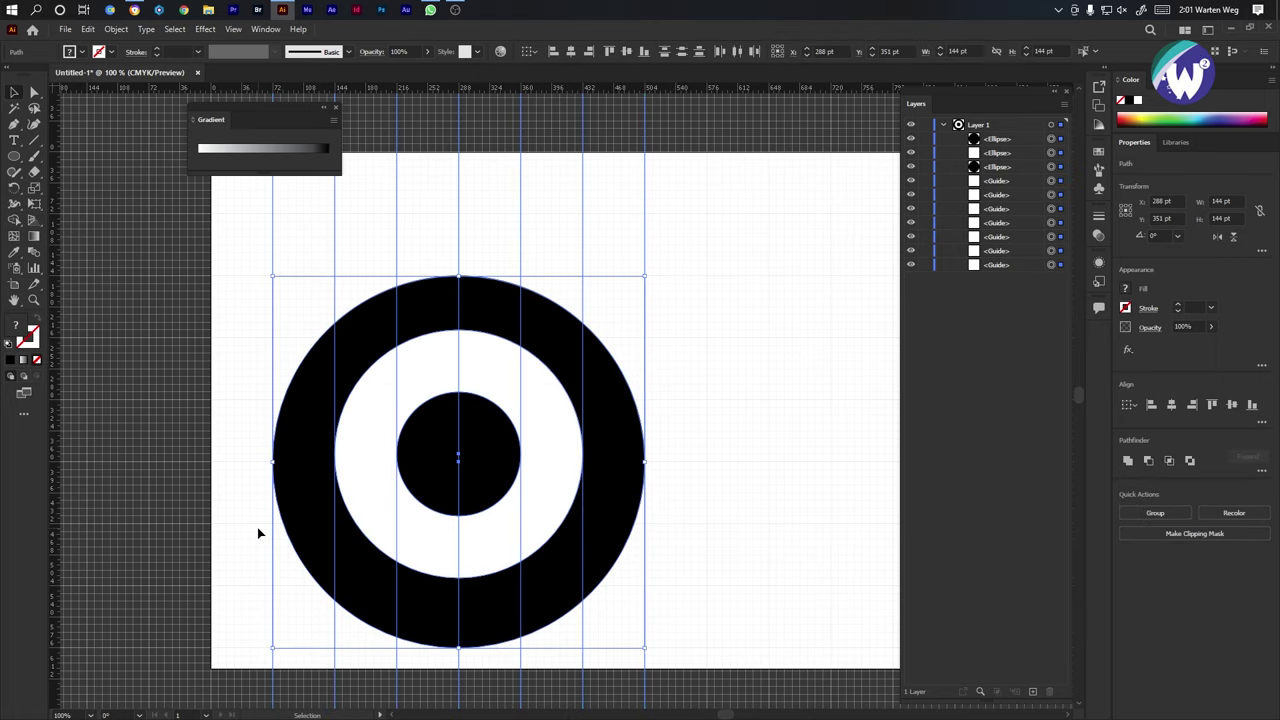
pyautogui.click(571, 52)
pyautogui.hotkey('ctrl', 'z')
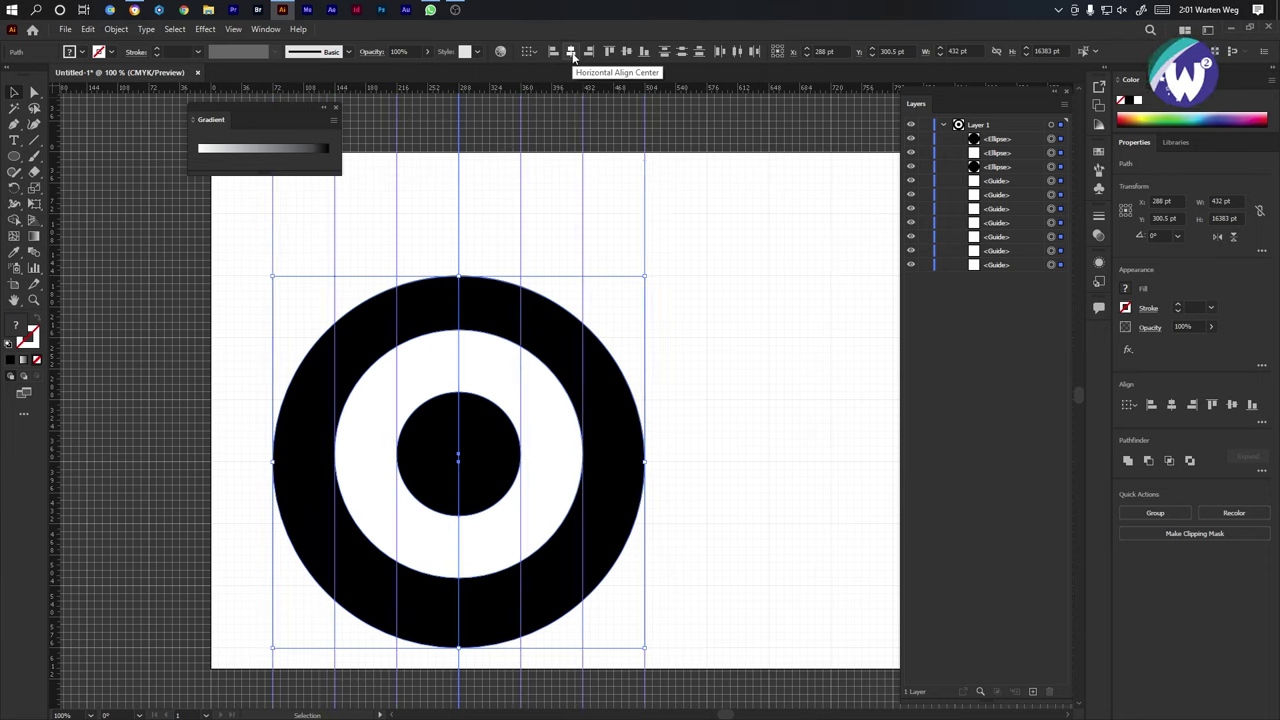
# Select only the three circles and align their vertical centers so they are concentric.
pyautogui.click(699, 442)
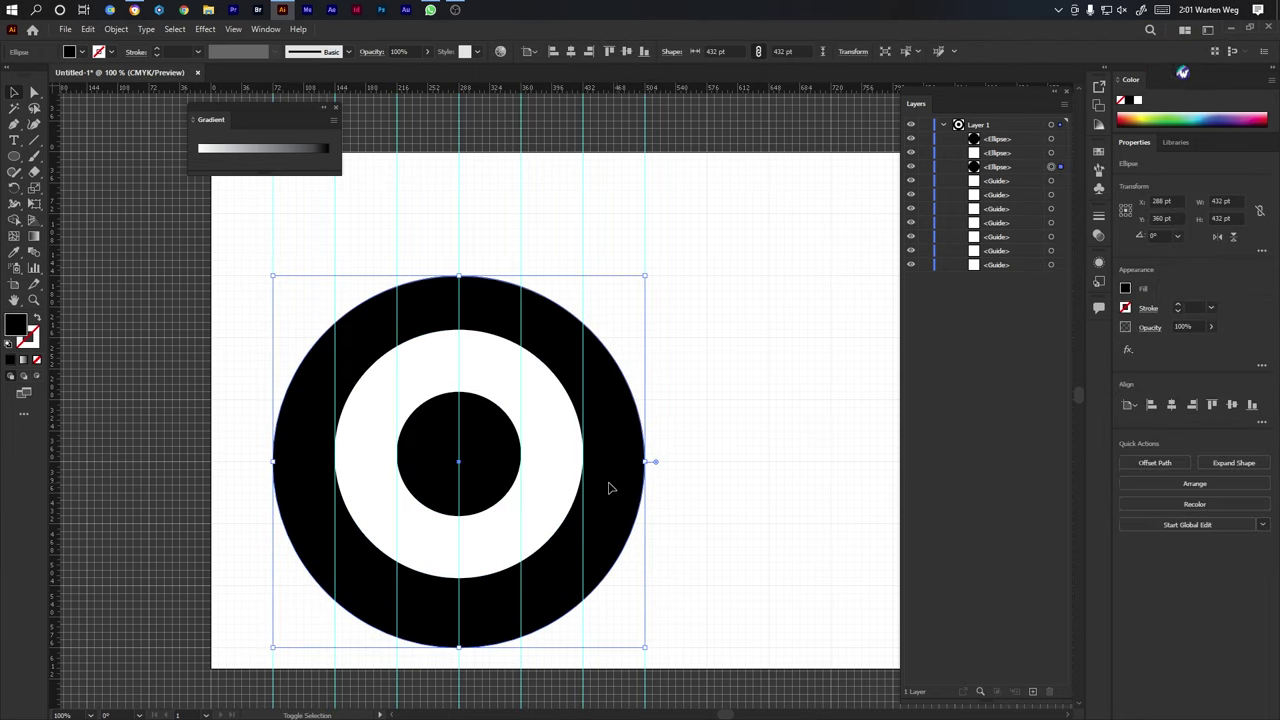
pyautogui.click(565, 486)
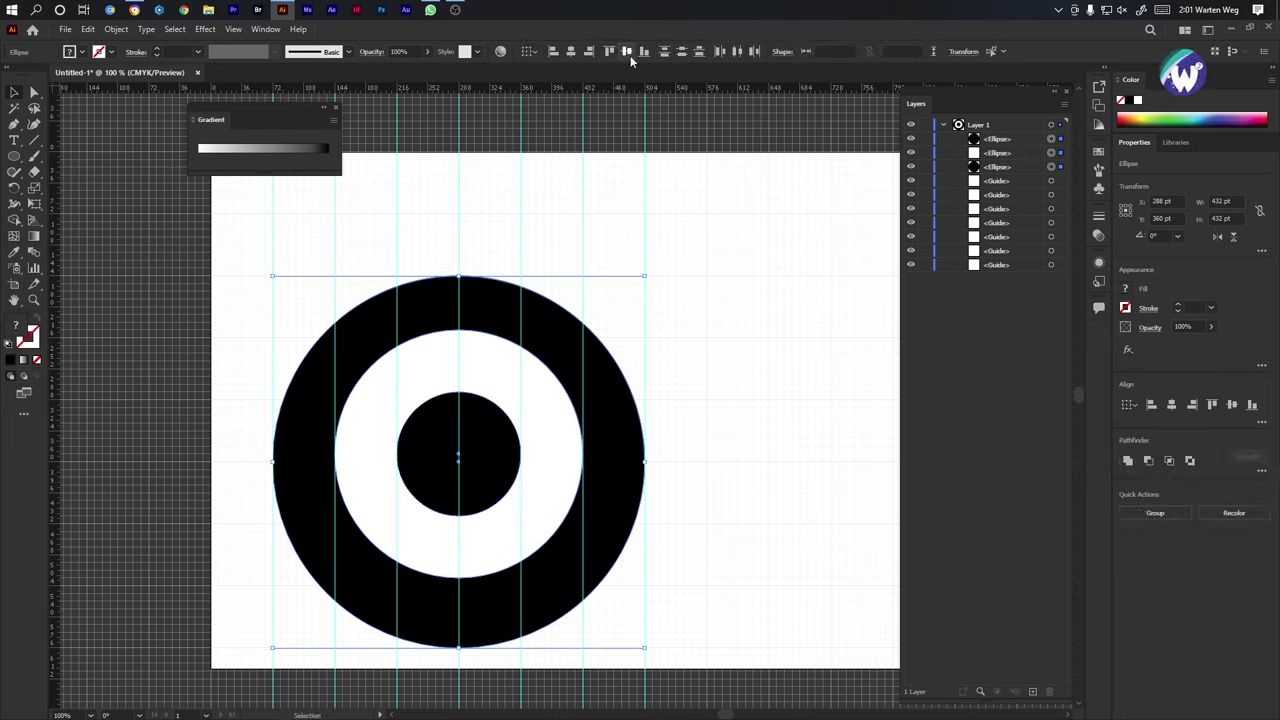
pyautogui.click(628, 53)
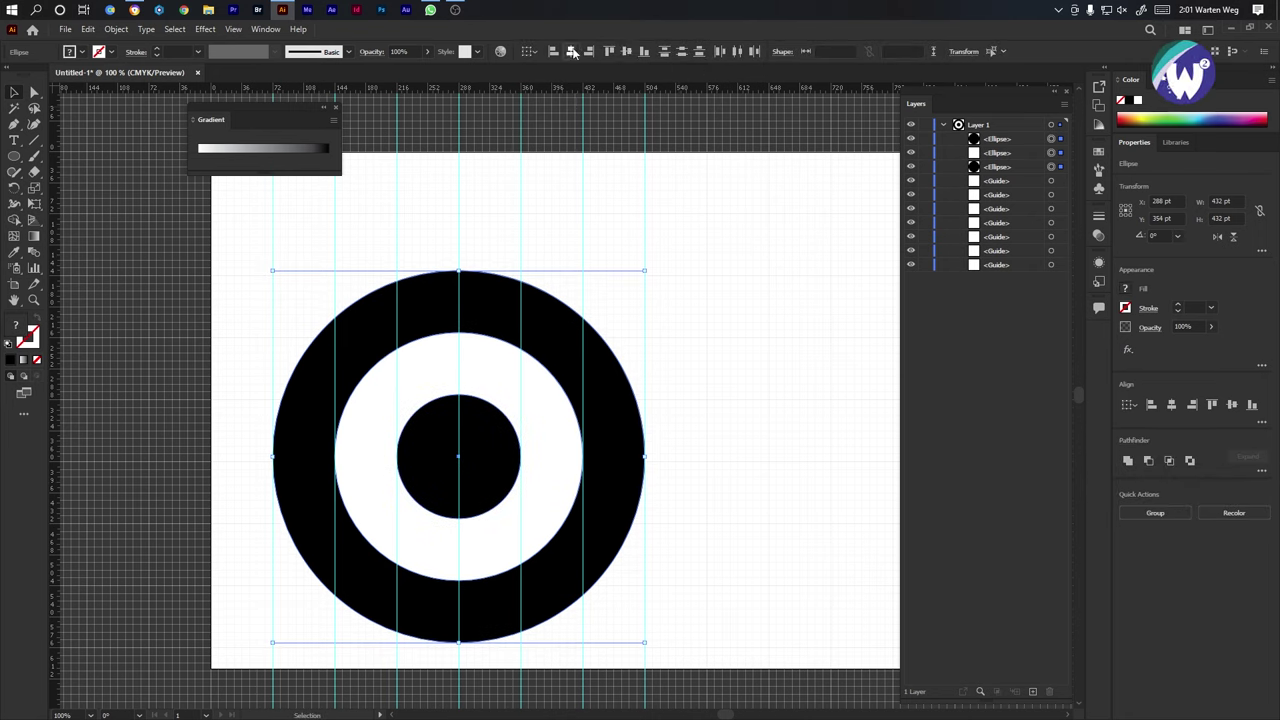
pyautogui.click(723, 371)
# Draw a black rectangle 72 pt wide and 567 pt tall between the 72 and 144 pt guides.
pyautogui.hscroll(-3, 503, 209)
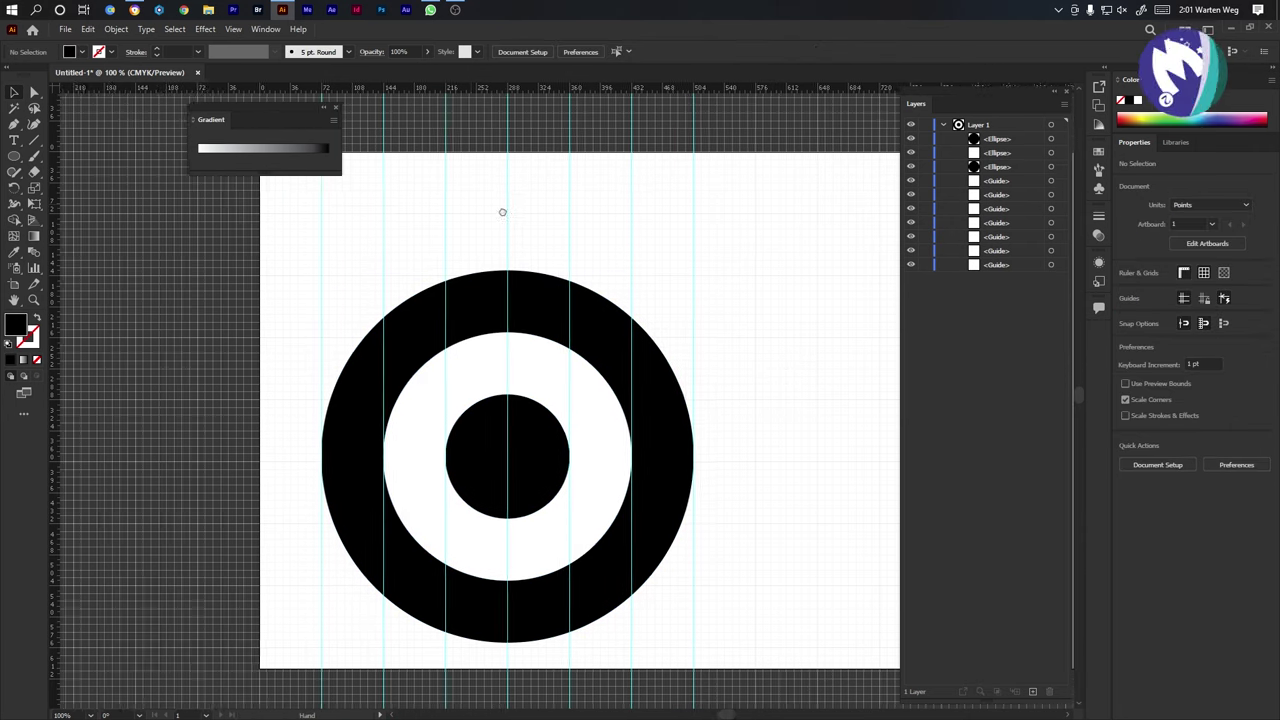
pyautogui.scroll(1, 520, 220)
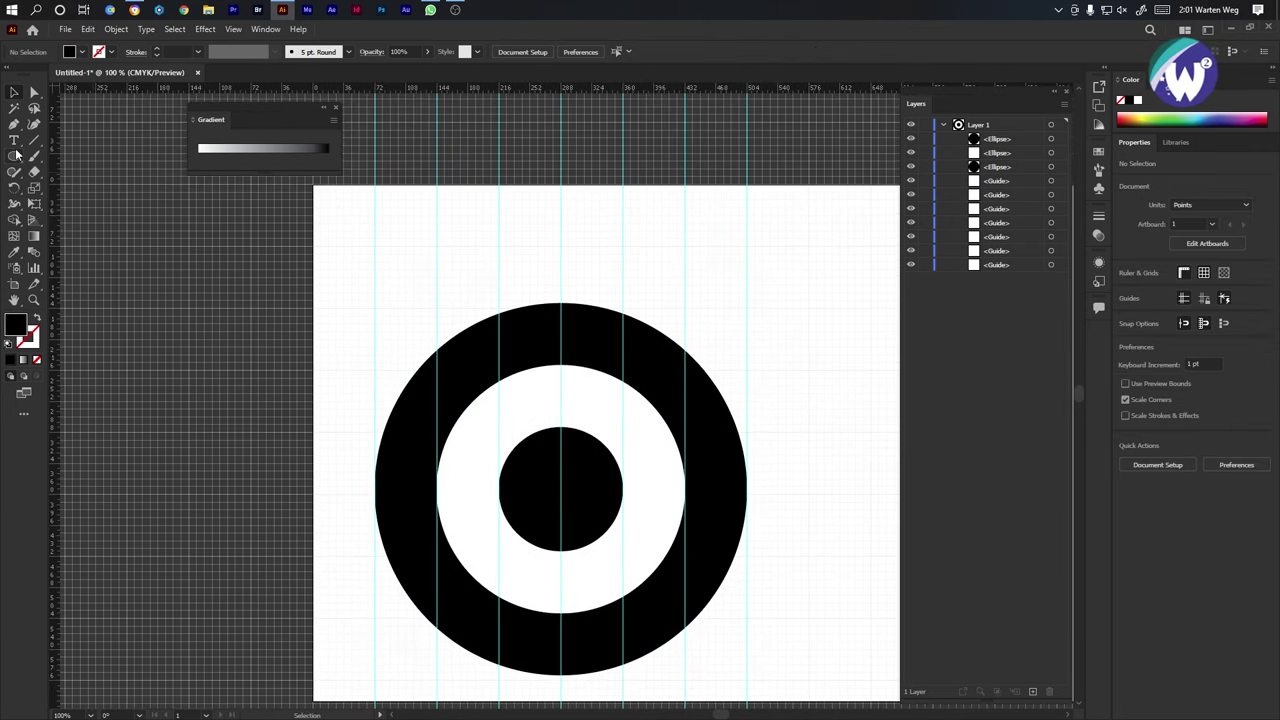
pyautogui.click(16, 153)
pyautogui.click(78, 156)
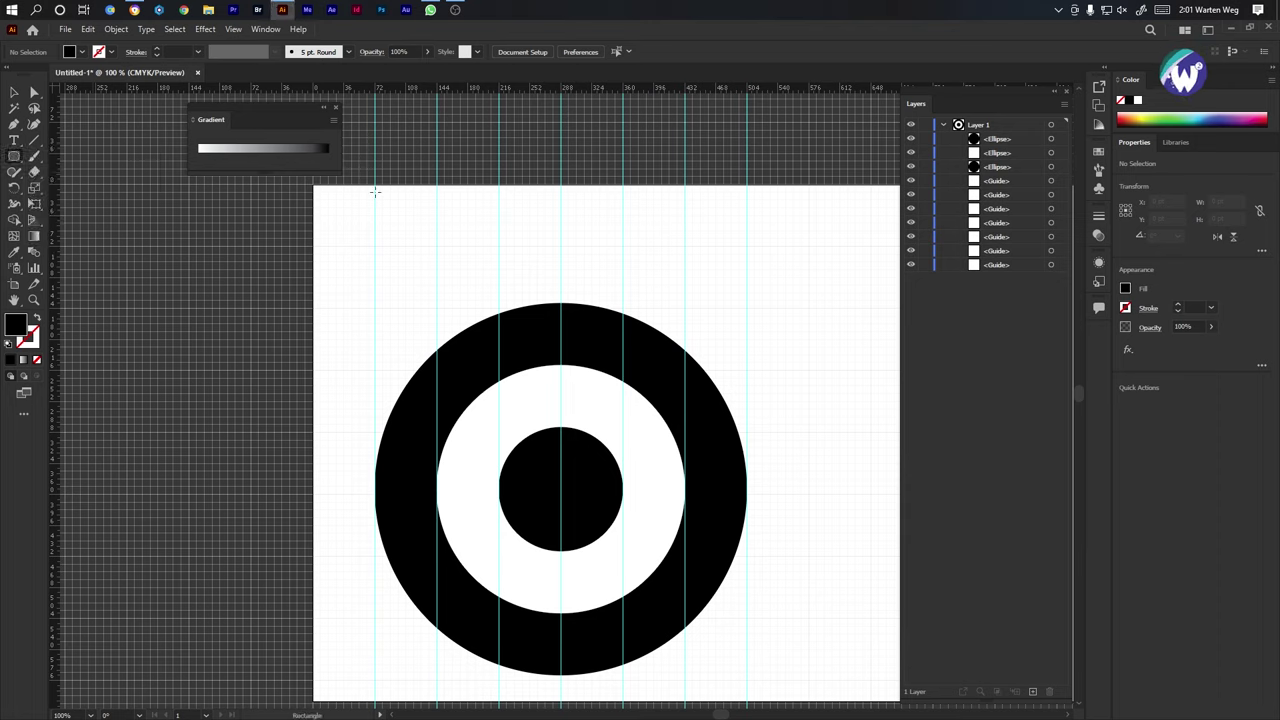
pyautogui.moveTo(375, 191)
pyautogui.mouseDown()
pyautogui.moveTo(431, 470)
pyautogui.moveTo(437, 680)
pyautogui.mouseUp()
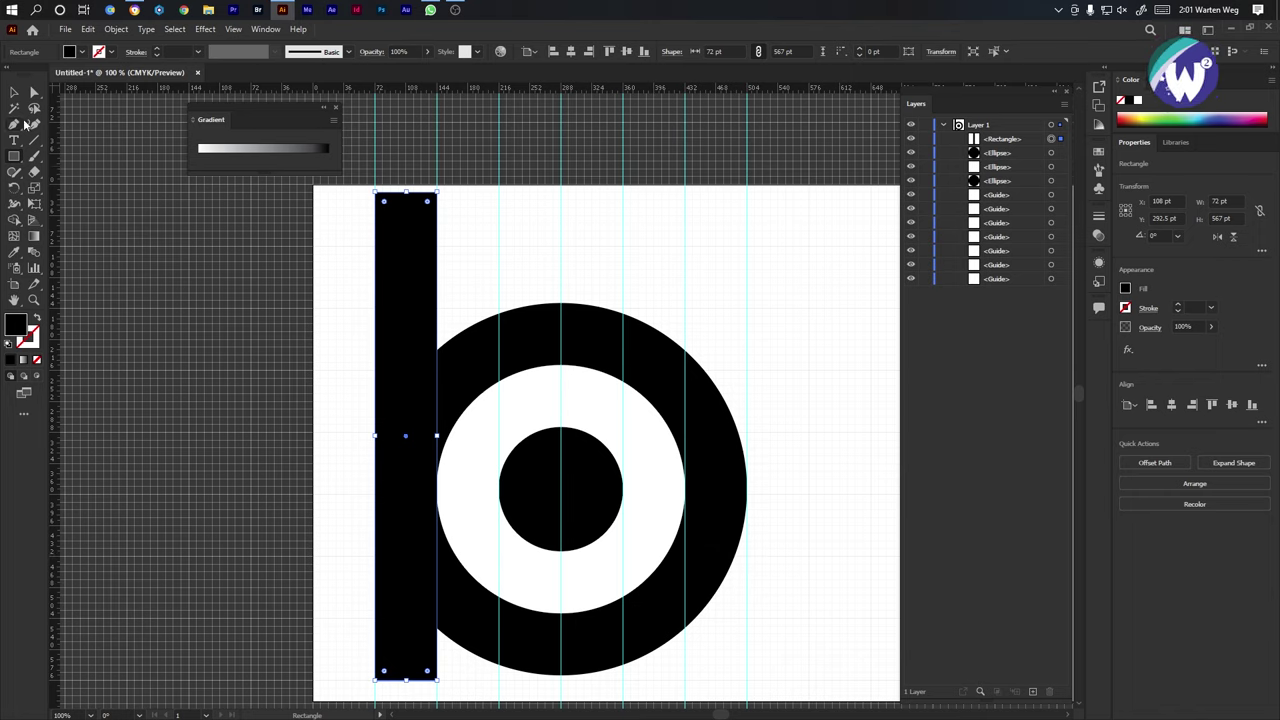
# Duplicate the vertical bar twice to cover the next two columns, up to about the 288 pt guide.
pyautogui.click(13, 92)
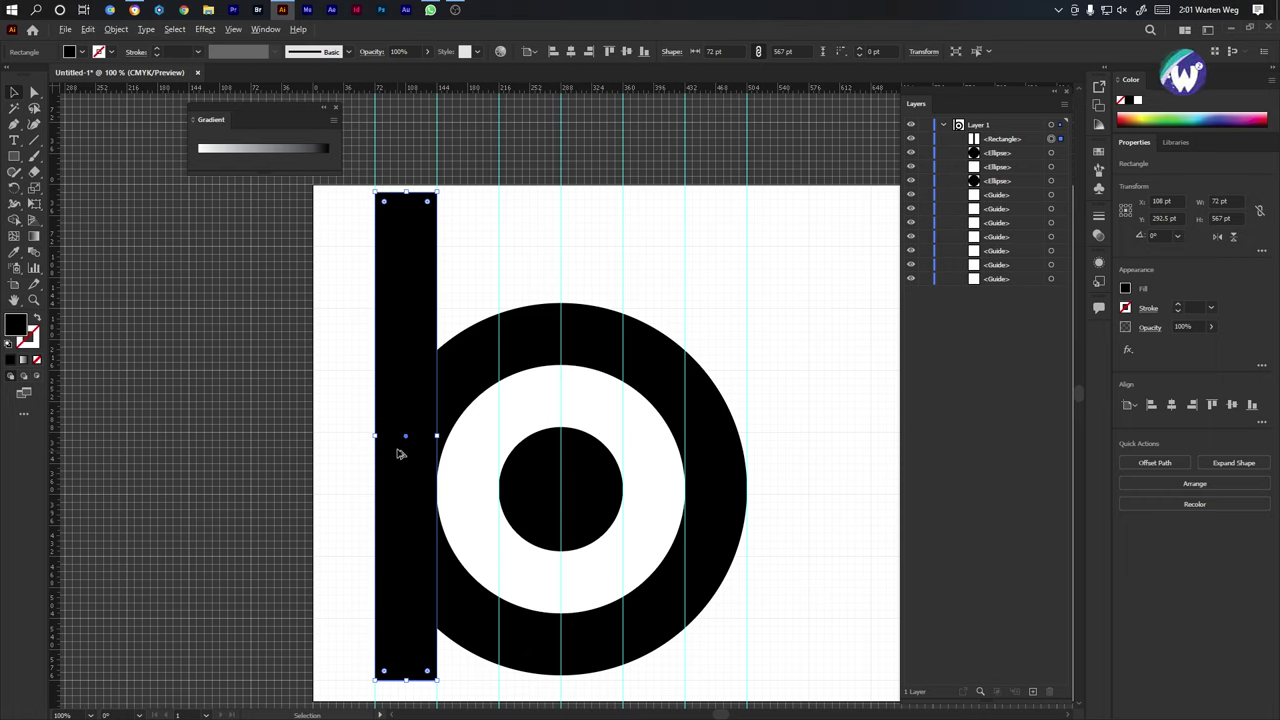
pyautogui.moveTo(409, 450); pyautogui.dragTo(452, 437)
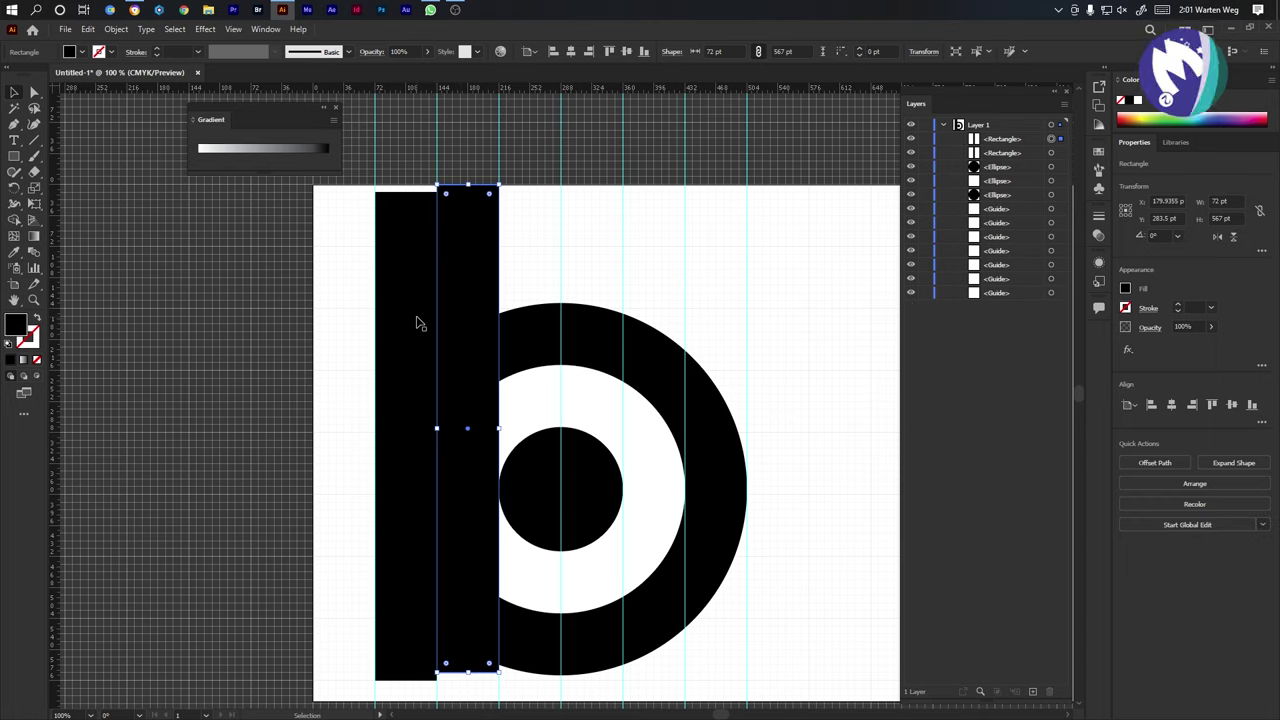
pyautogui.moveTo(463, 308); pyautogui.dragTo(531, 289)
# Snap the two copied bars exactly to the 144, 216 and 288 pt guides.
pyautogui.scroll(3, 533, 265)
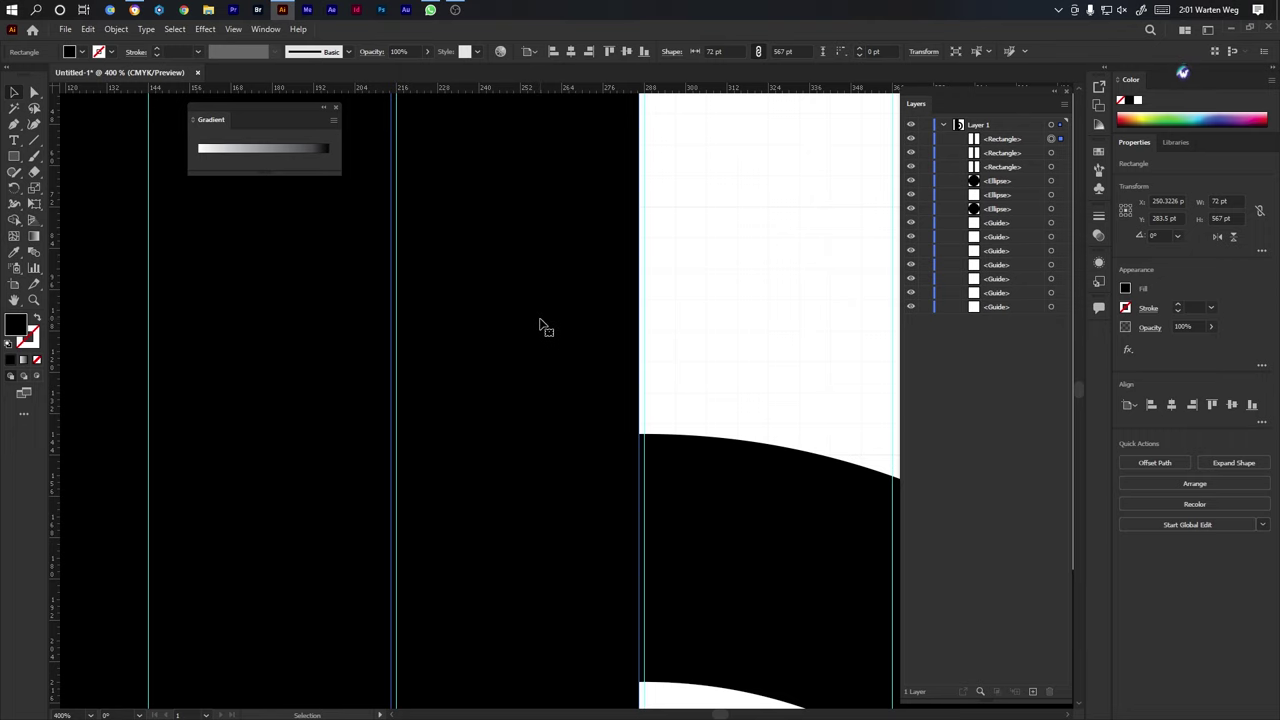
pyautogui.moveTo(380, 225); pyautogui.dragTo(453, 511)
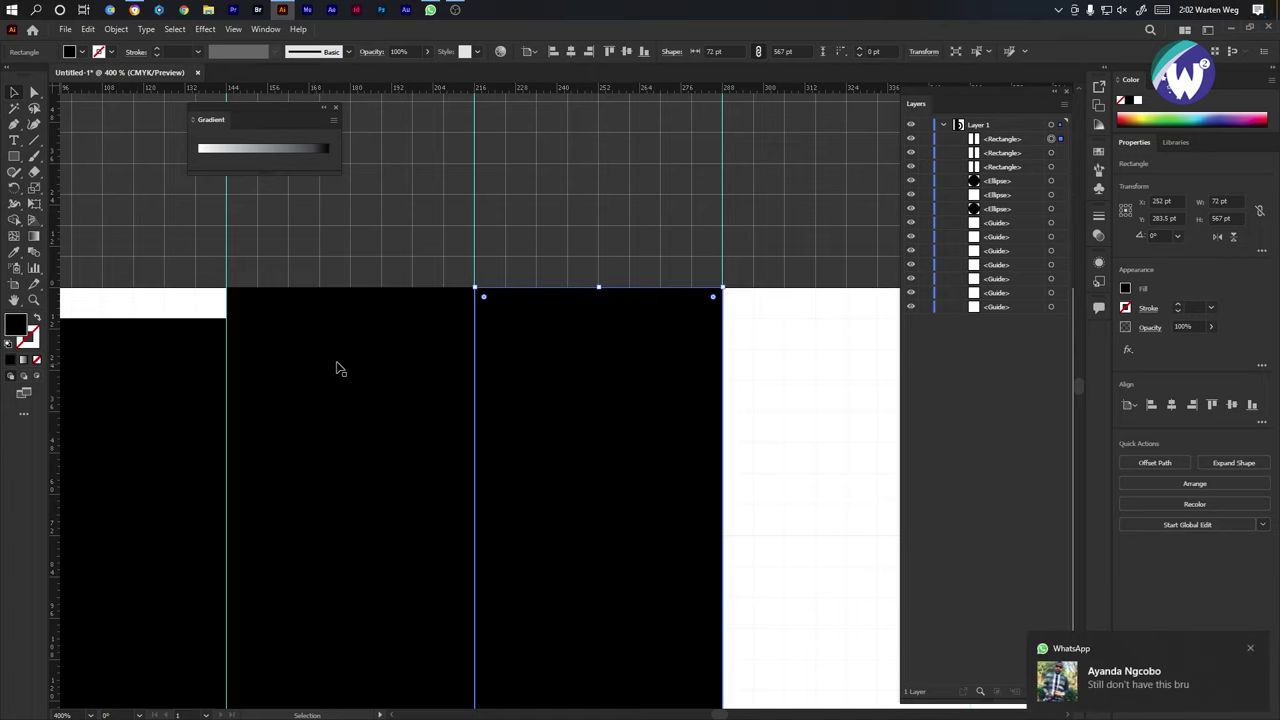
pyautogui.moveTo(337, 380)
pyautogui.mouseDown()
pyautogui.moveTo(320, 374)
pyautogui.moveTo(354, 374)
pyautogui.mouseUp()
# Shorten the middle bar from its lower end to a height of 369 pt, near the circles' center.
pyautogui.scroll(-6, 545, 385)
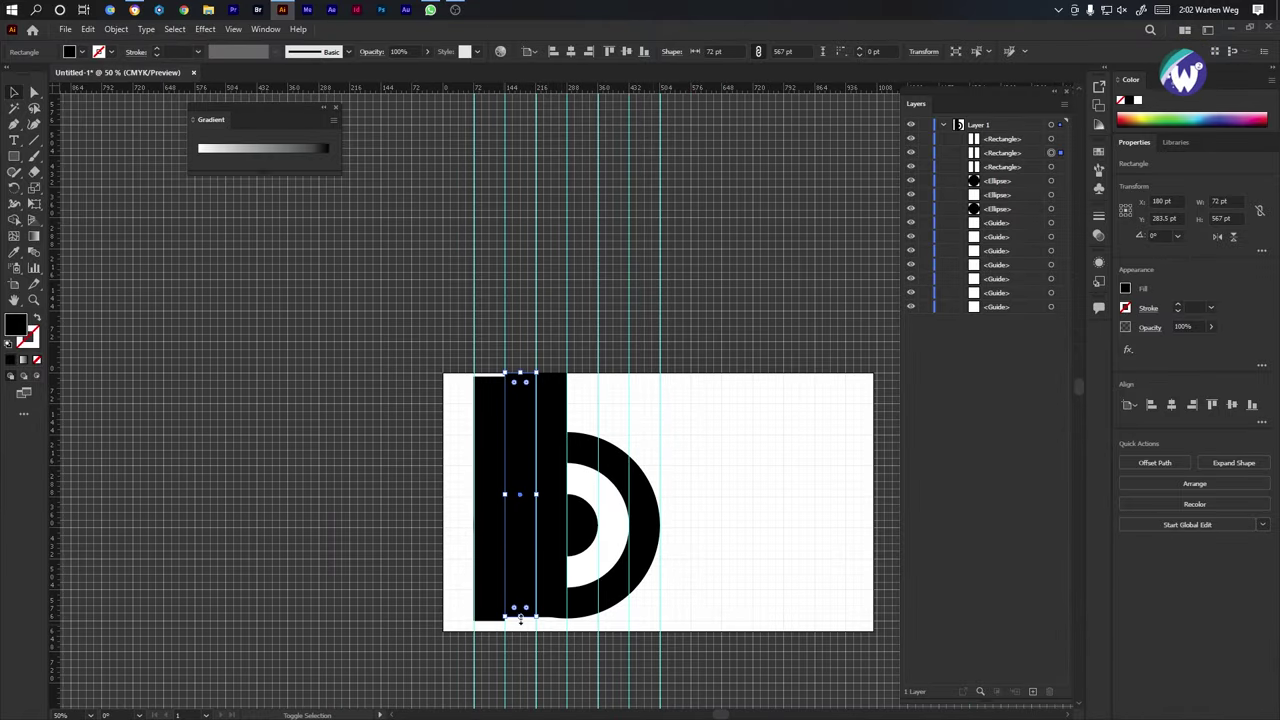
pyautogui.moveTo(519, 619); pyautogui.dragTo(528, 531)
pyautogui.click(762, 498)
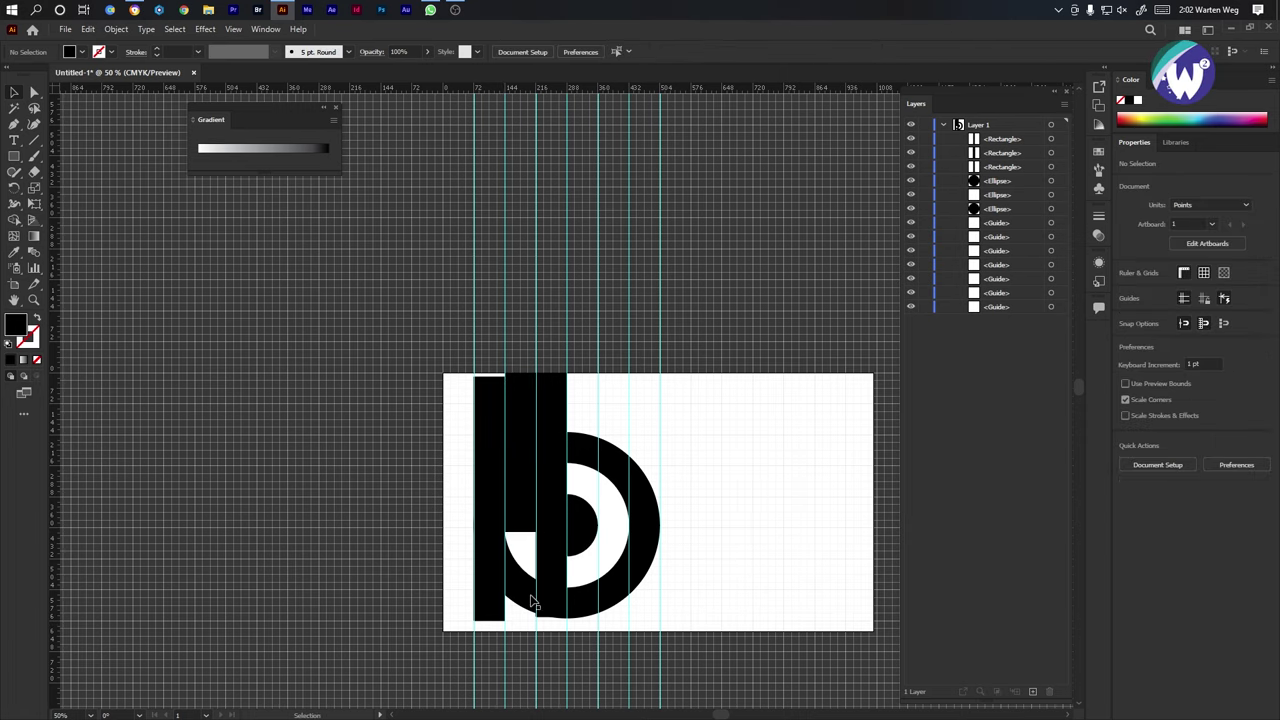
pyautogui.scroll(3, 533, 600)
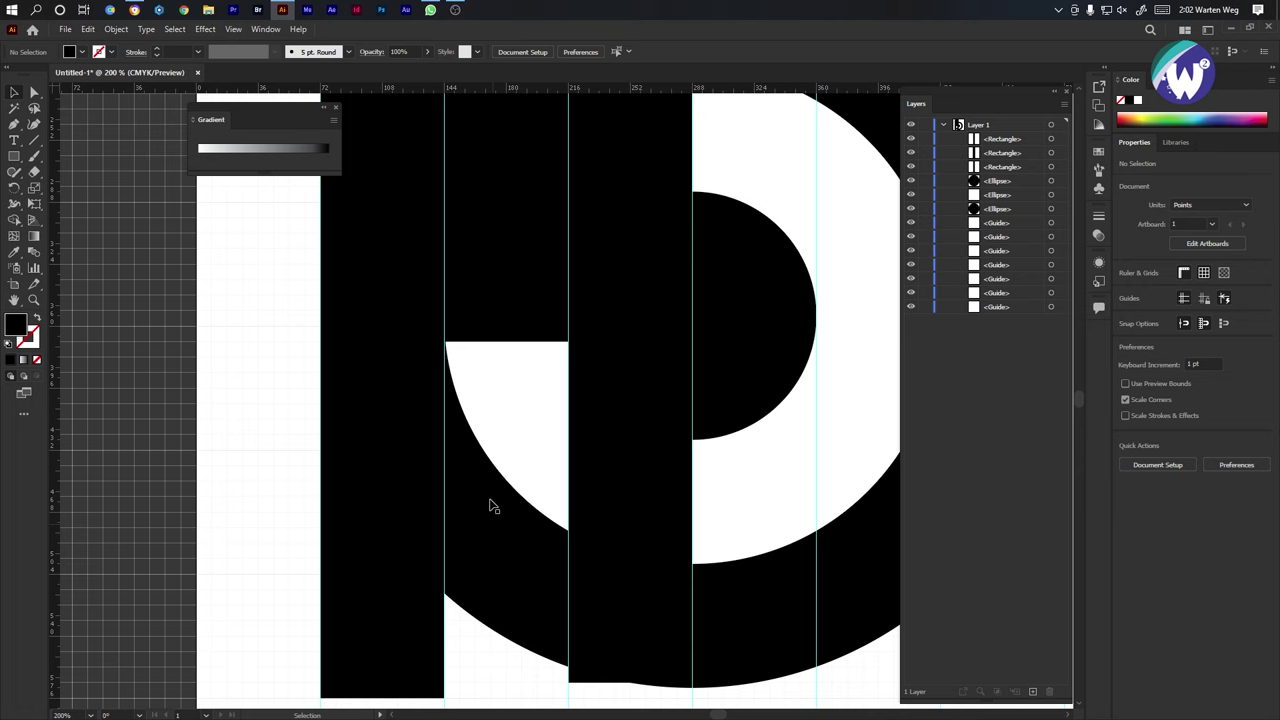
pyautogui.click(481, 302)
# Select all the artwork and use Shape Builder to remove the middle bar and excess bar areas, forming a lowercase b.
pyautogui.scroll(-5, 527, 356)
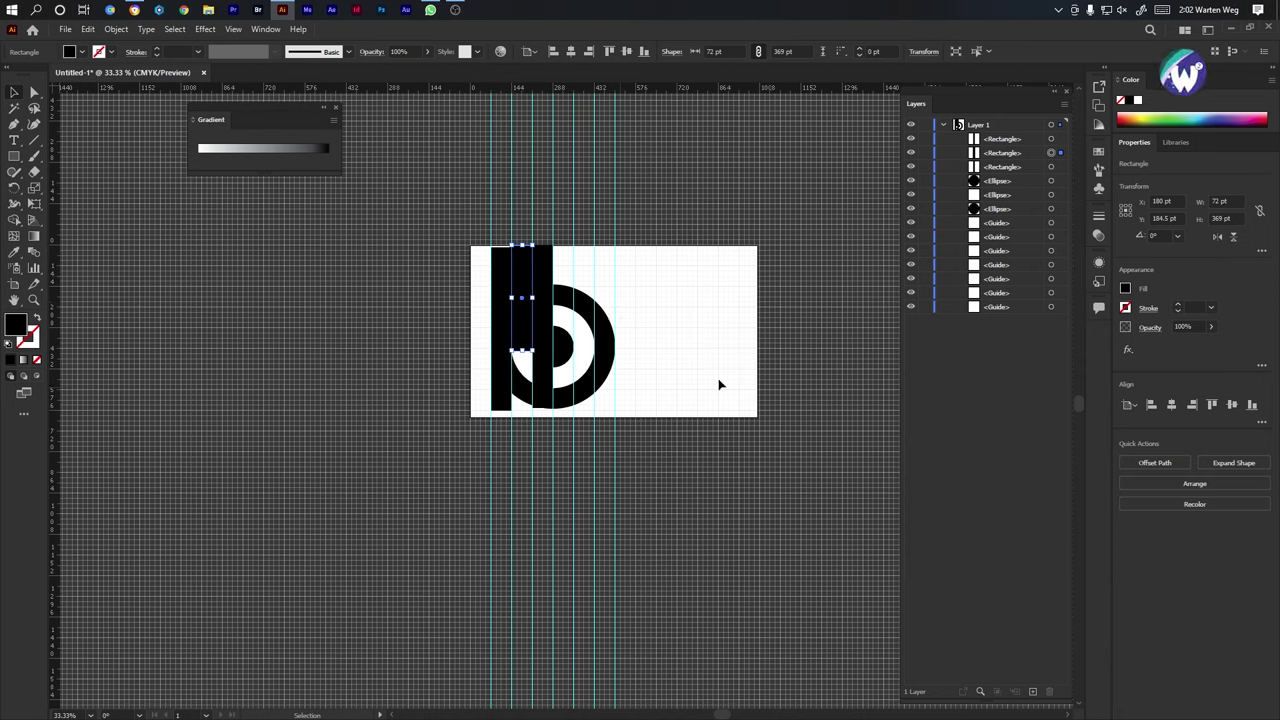
pyautogui.moveTo(680, 254); pyautogui.dragTo(450, 418)
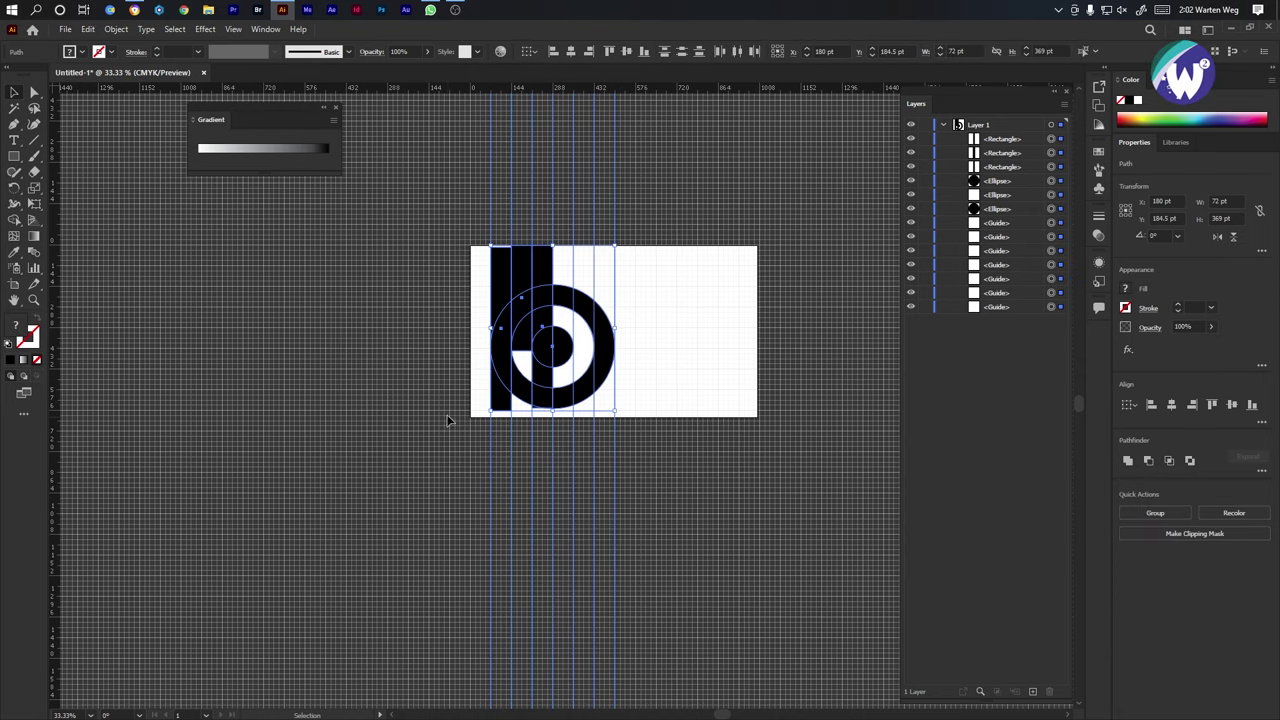
pyautogui.click(15, 222)
pyautogui.scroll(3, 540, 551)
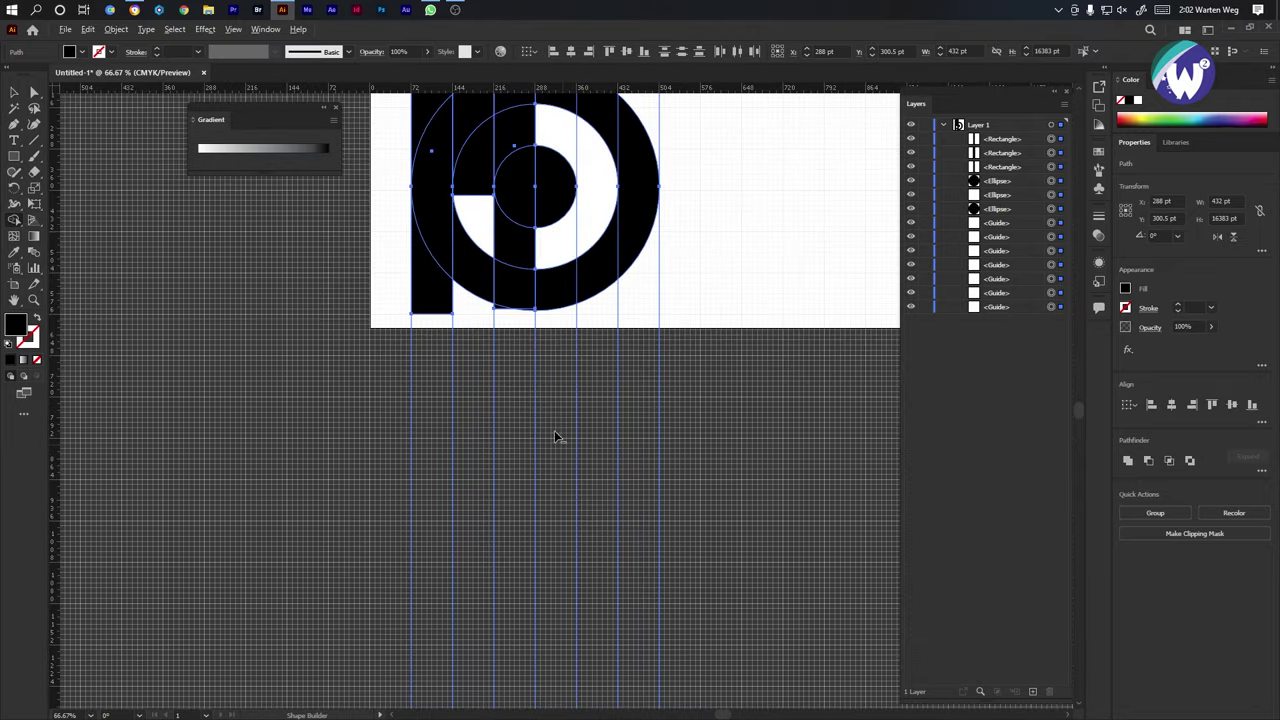
pyautogui.keyDown('alt'); pyautogui.click(378, 240); pyautogui.keyUp('alt')
pyautogui.moveTo(496, 152)
pyautogui.mouseDown()
pyautogui.moveTo(520, 410)
pyautogui.moveTo(585, 246)
pyautogui.mouseUp()
pyautogui.moveTo(447, 298); pyautogui.dragTo(443, 120)
pyautogui.scroll(-3, 617, 274)
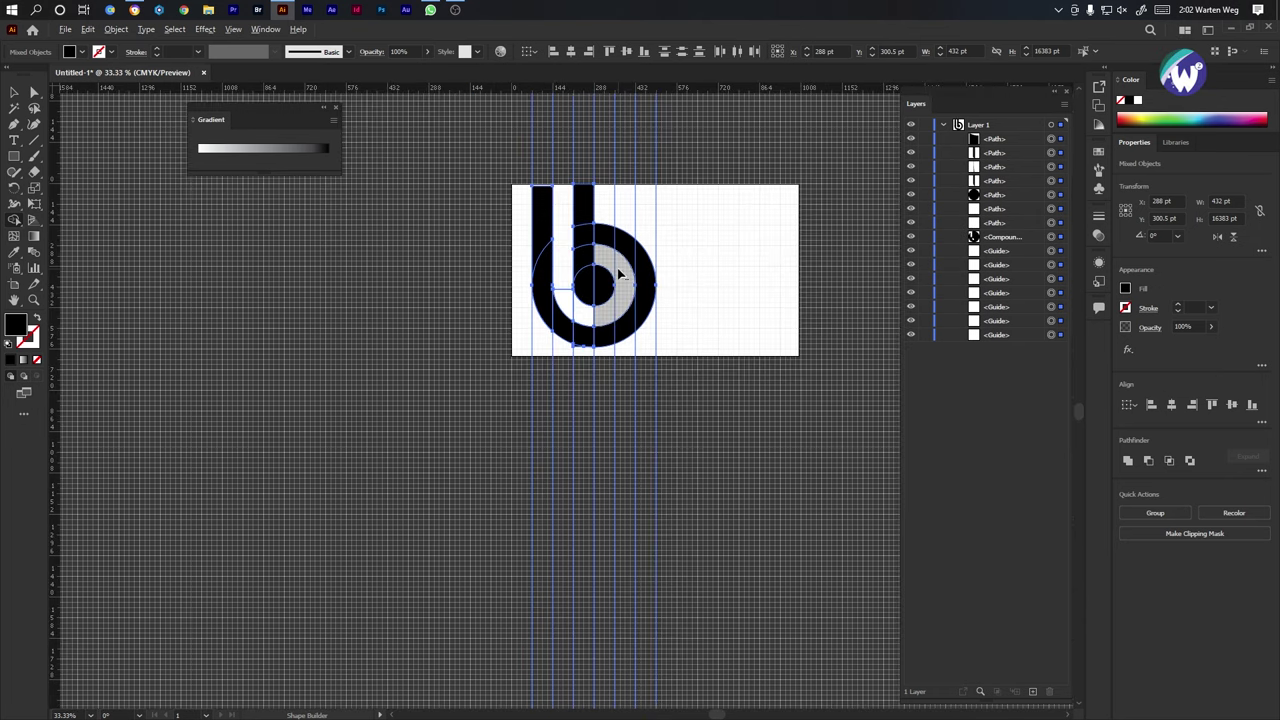
# Delete the leftover black piece at the base of the outer ring between the 216 and 288 pt guides.
pyautogui.scroll(3, 620, 274)
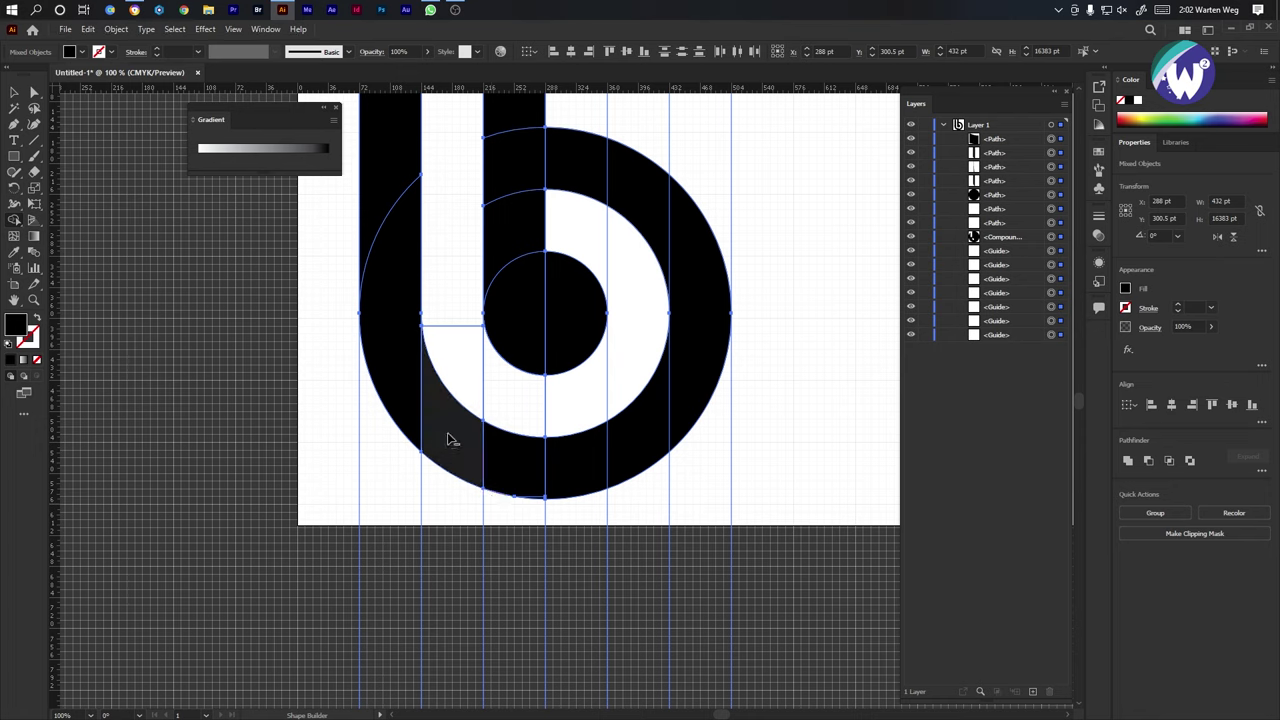
pyautogui.click(34, 92)
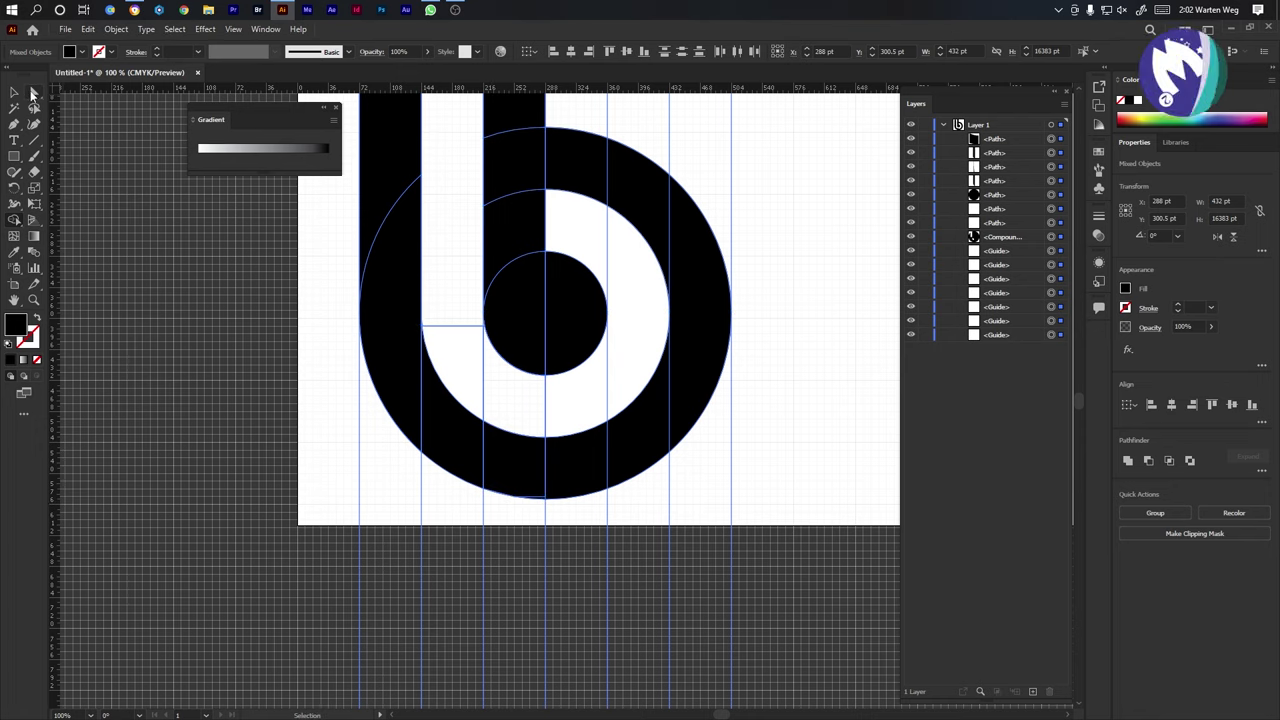
pyautogui.click(774, 514)
pyautogui.click(512, 484)
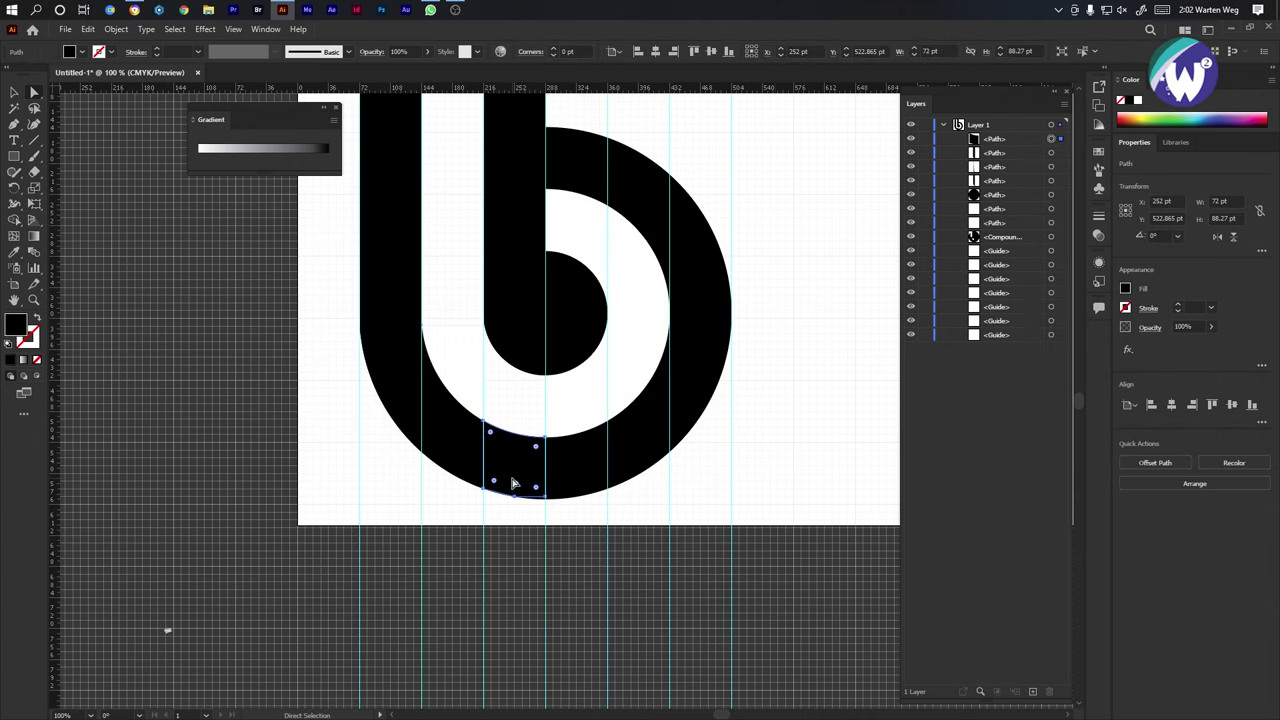
pyautogui.press('Delete')
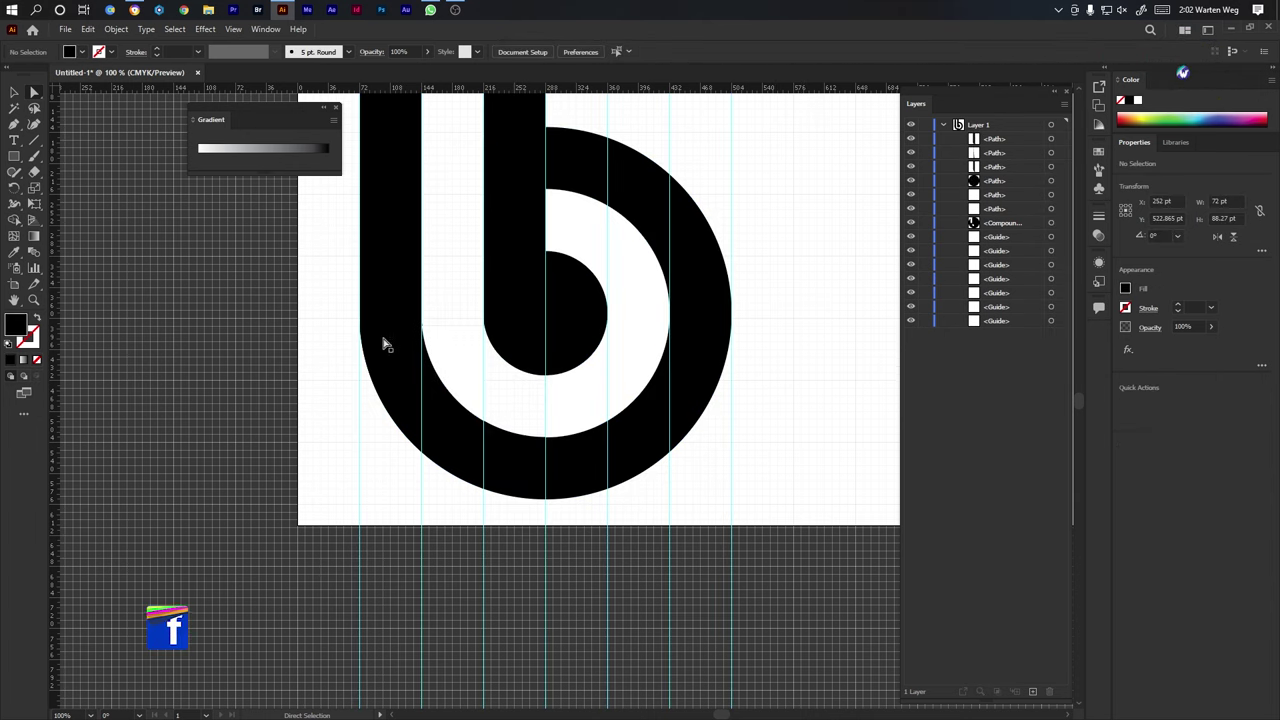
# Hide the white path of the letter to check the black shape beneath it, and restore it.
pyautogui.scroll(-2, 410, 318)
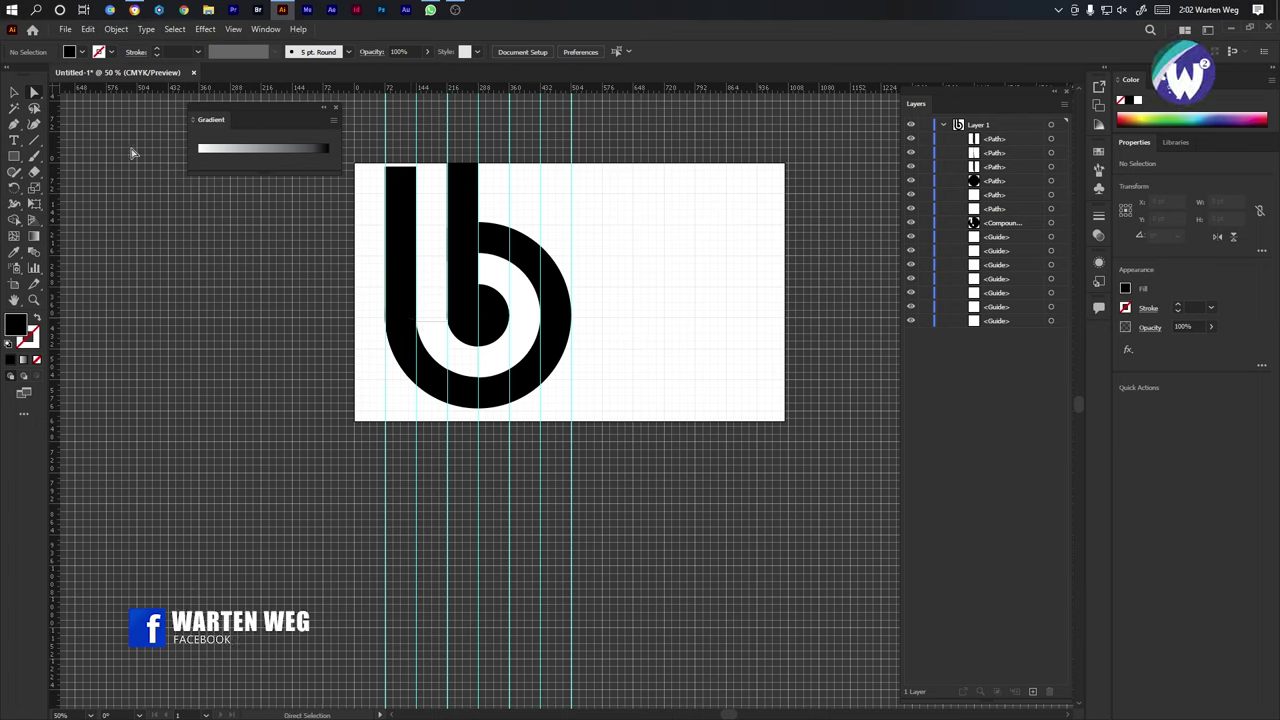
pyautogui.click(14, 92)
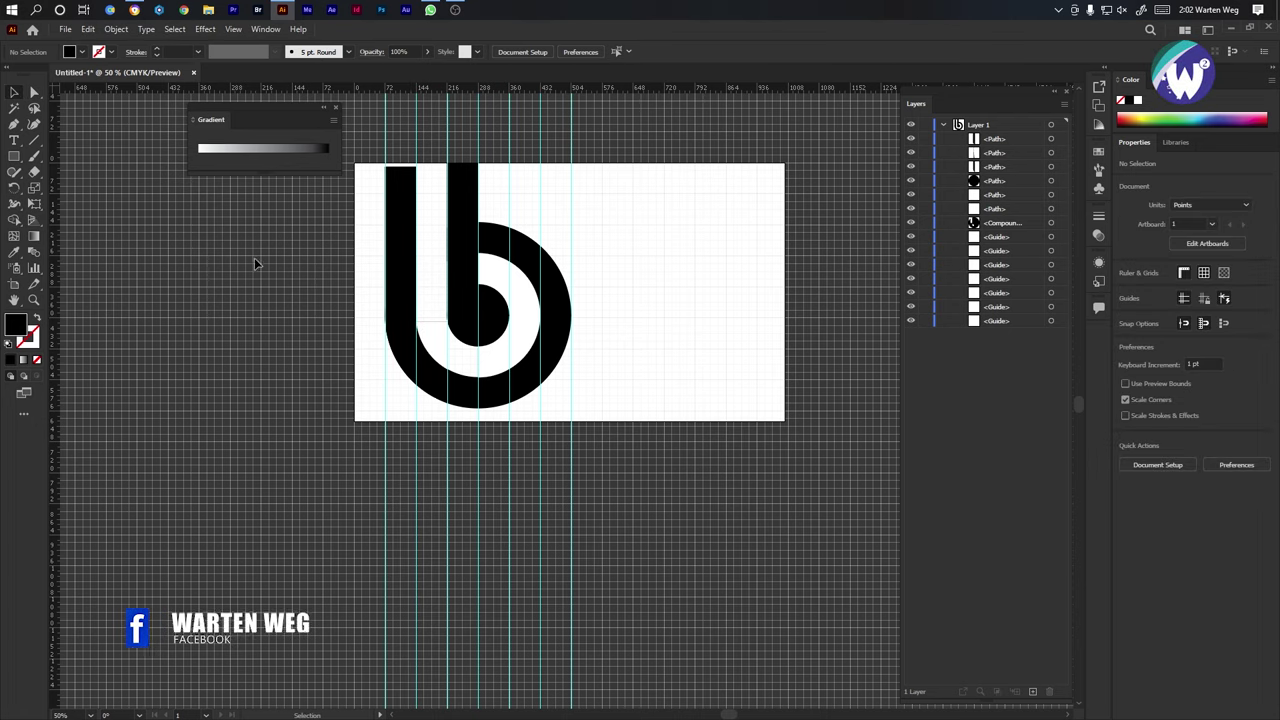
pyautogui.click(440, 345)
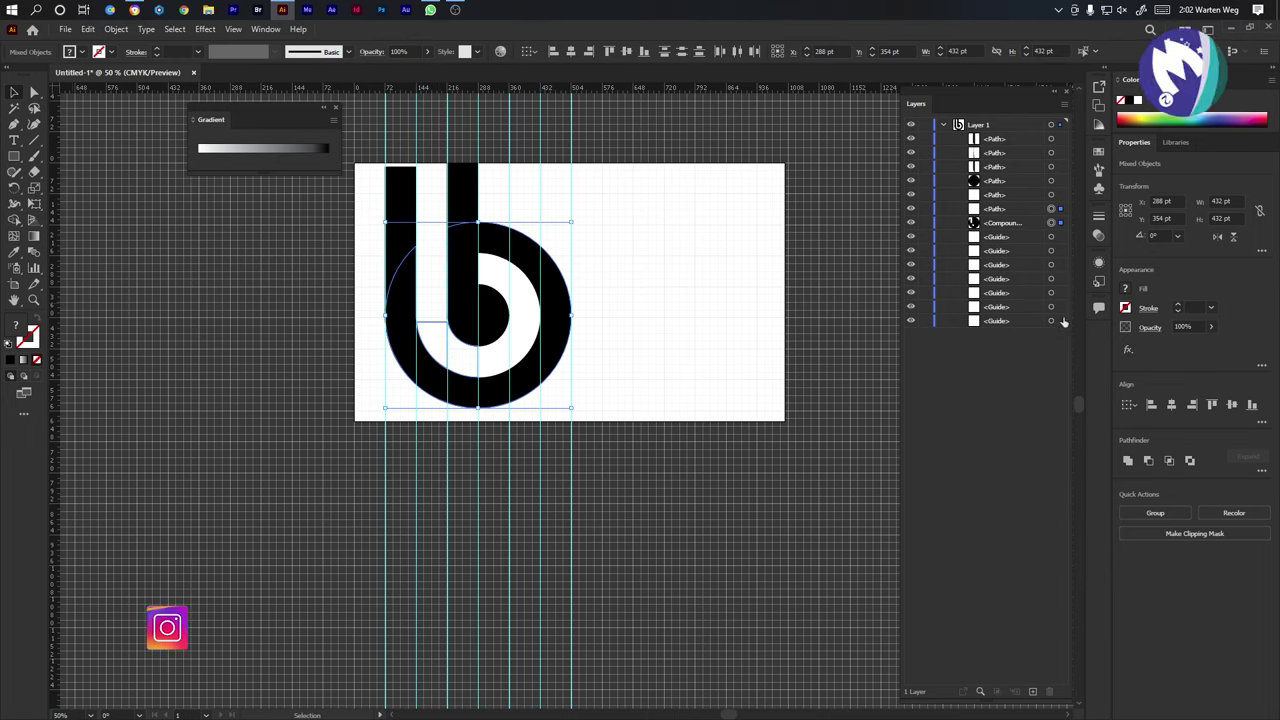
pyautogui.click(911, 208)
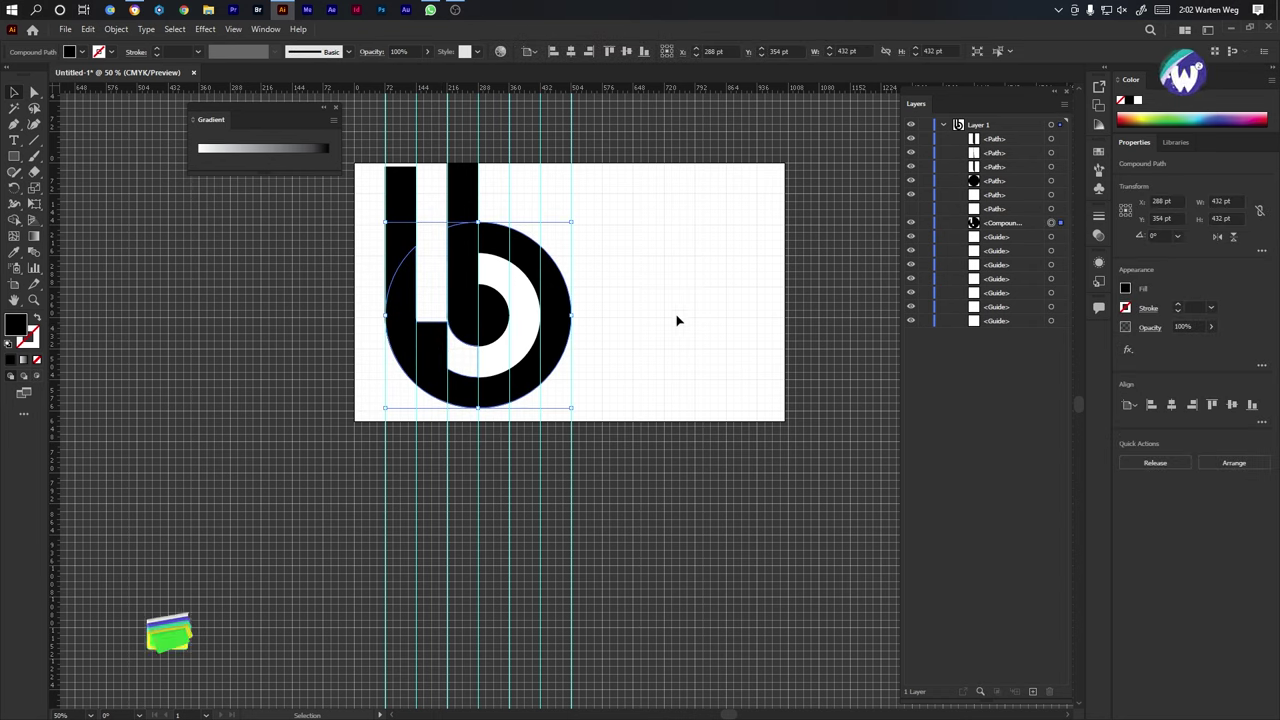
pyautogui.click(428, 350)
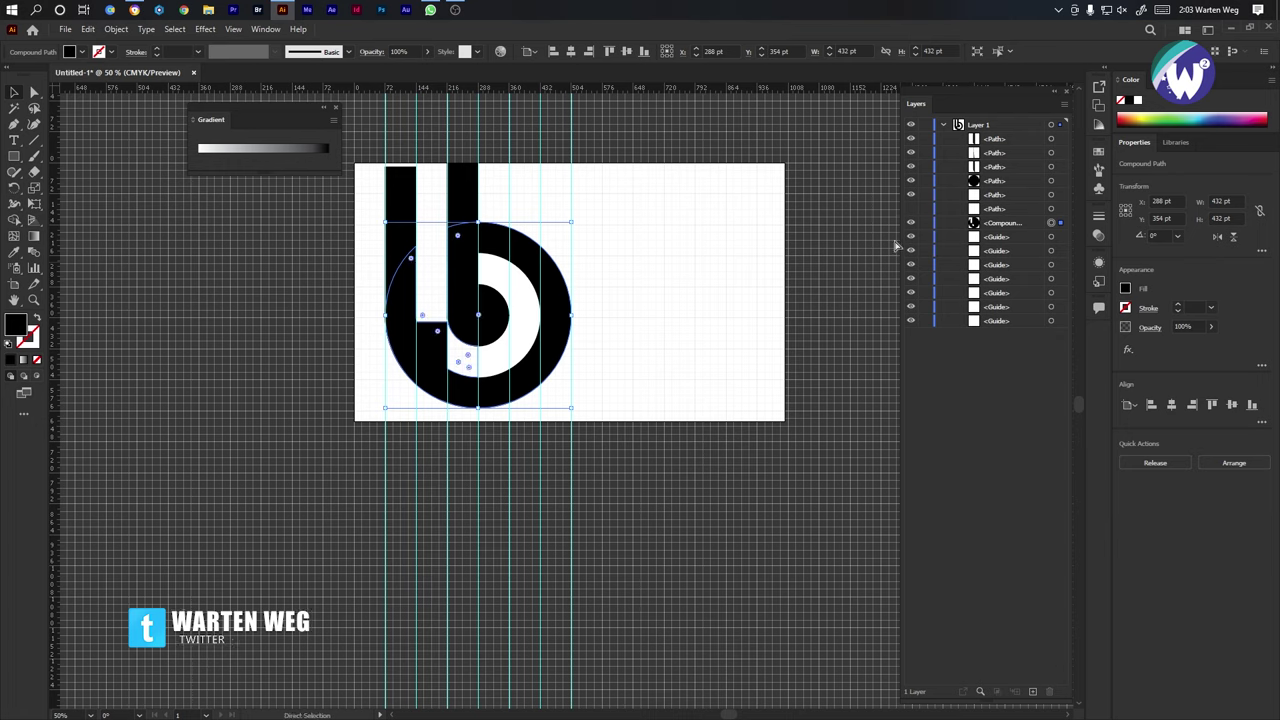
pyautogui.hotkey('ctrl', 'z')
pyautogui.click(800, 290)
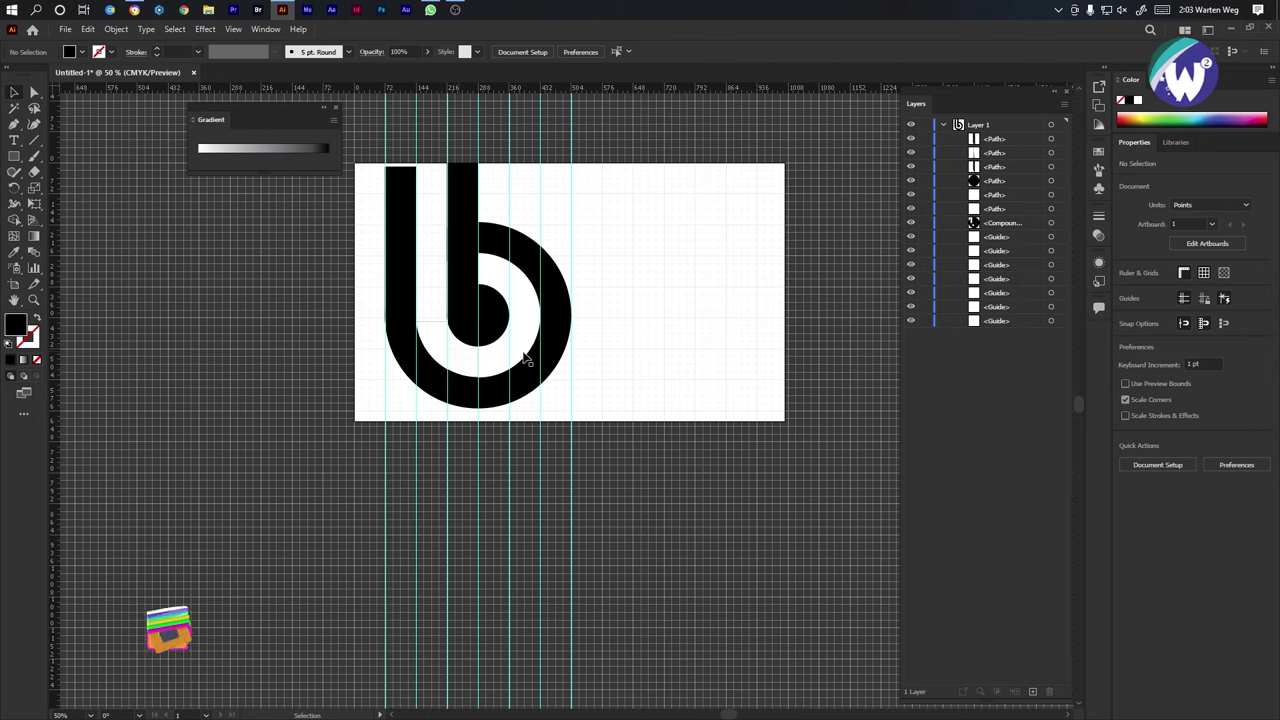
# Undo the Shape Builder edits back to the complete overlapping bars and circles.
pyautogui.hotkey('ctrl', 'f')
pyautogui.hotkey('ctrl', 'a')
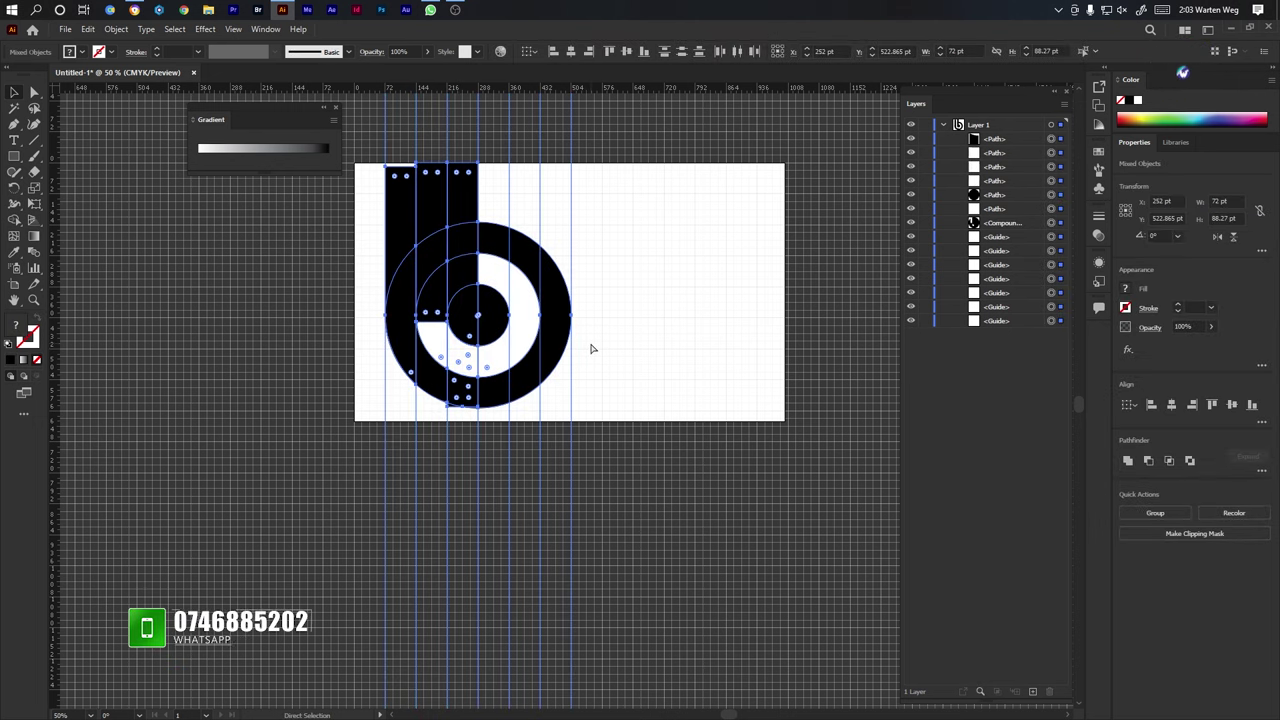
pyautogui.hotkey('ctrl', 'z')
pyautogui.hotkey('ctrl', 'z')
pyautogui.hotkey('ctrl', 'z')
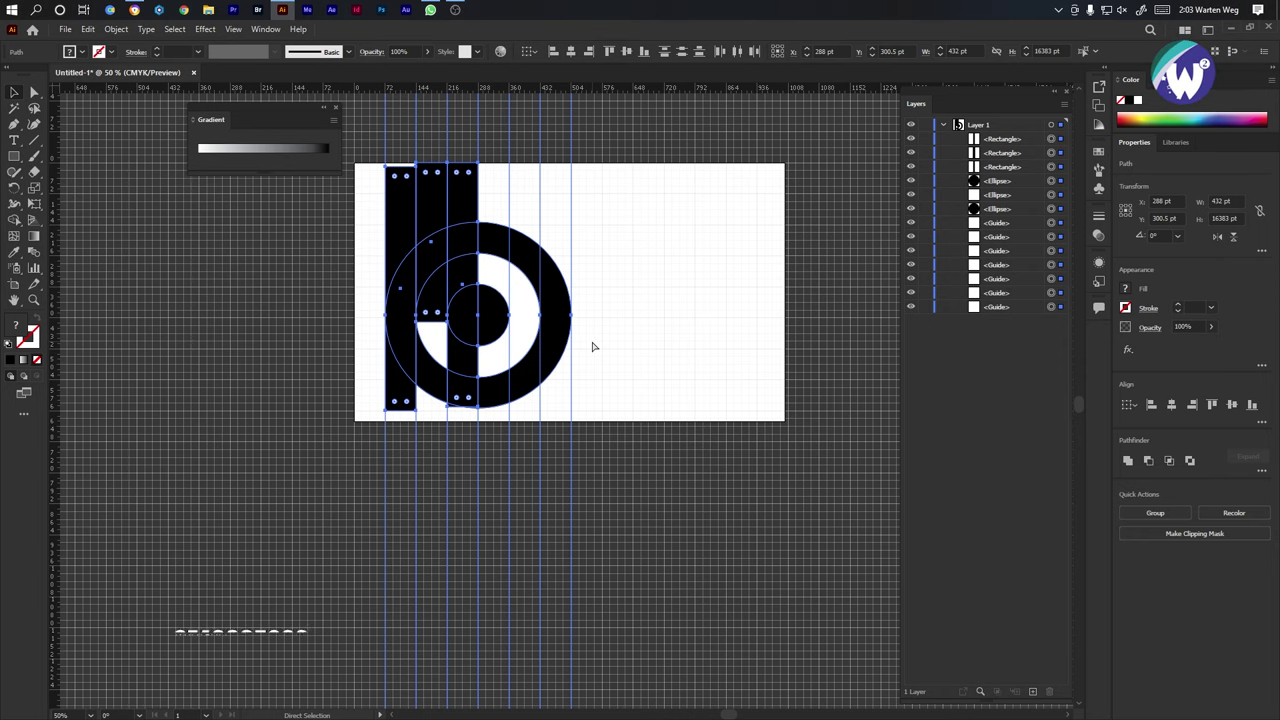
# Use Shape Builder on the selected artwork to remove the middle bar and excess bar areas, forming the lowercase b again.
pyautogui.press('v')
pyautogui.click(15, 233)
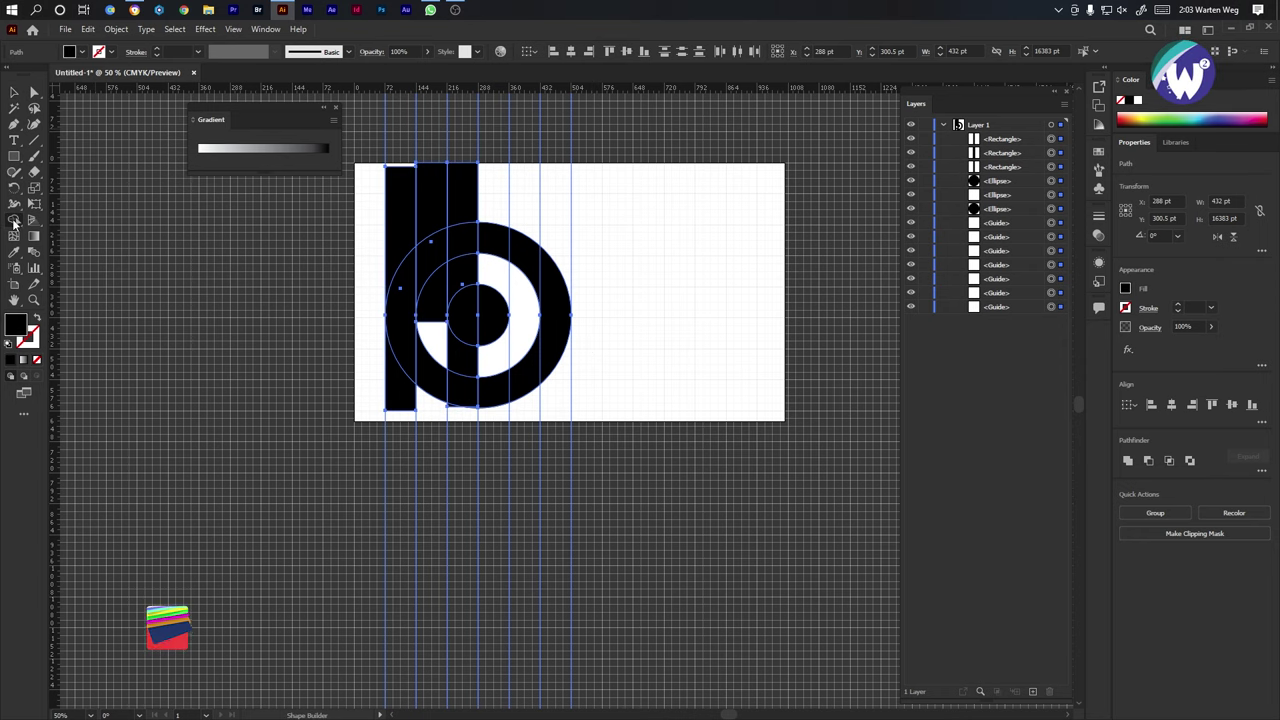
pyautogui.scroll(1, 394, 328)
pyautogui.moveTo(447, 331); pyautogui.dragTo(443, 166)
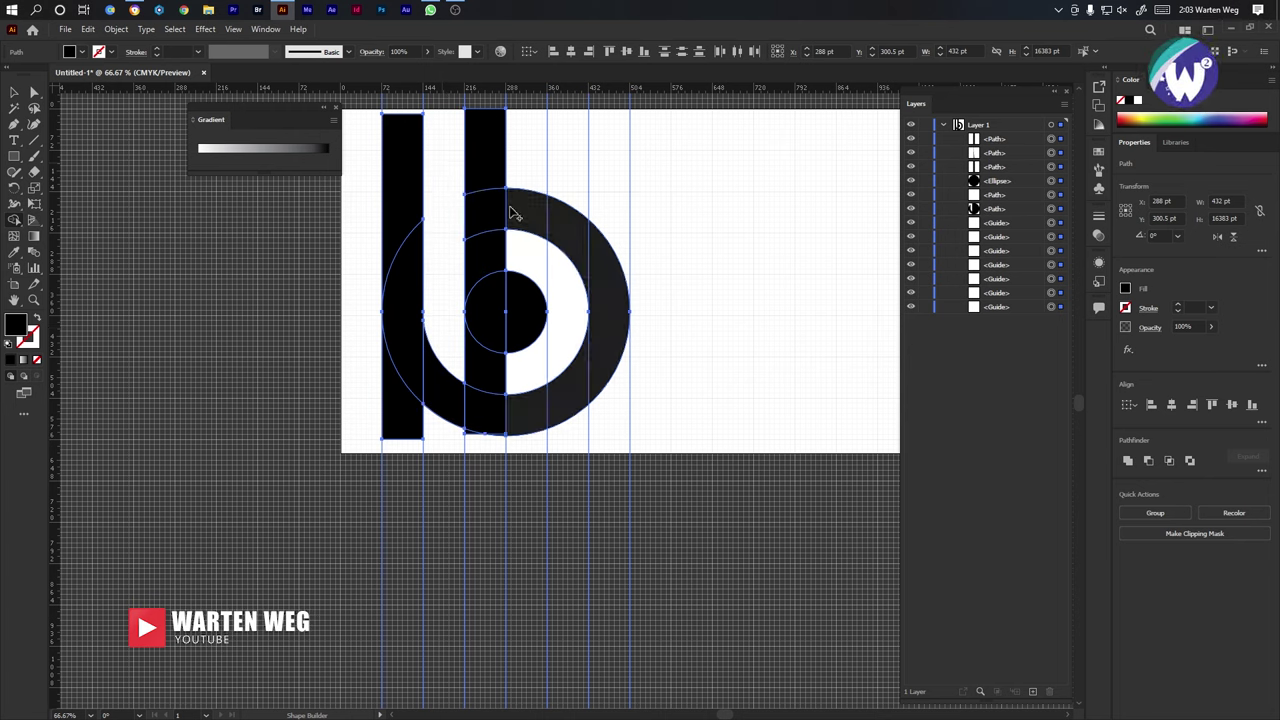
pyautogui.click(490, 378)
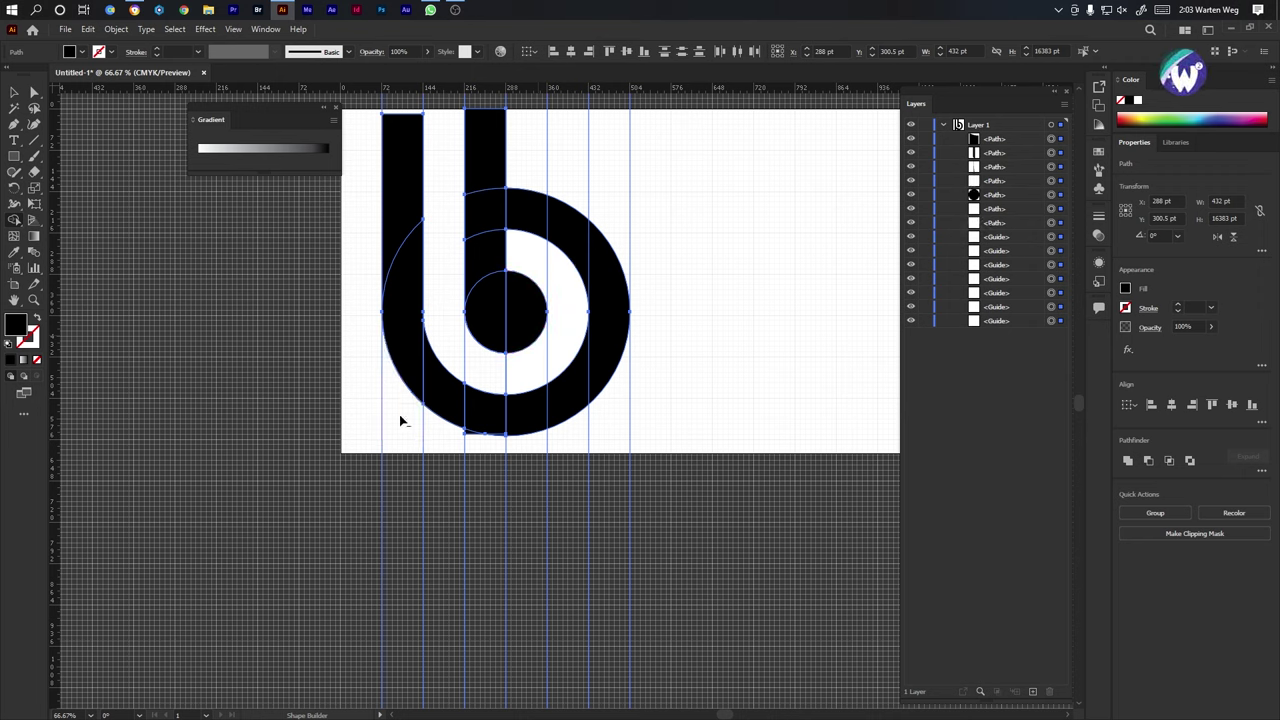
# Delete the leftover black sliver protruding below the outer ring between the 216 and 288 pt guides.
pyautogui.click(34, 92)
pyautogui.click(802, 348)
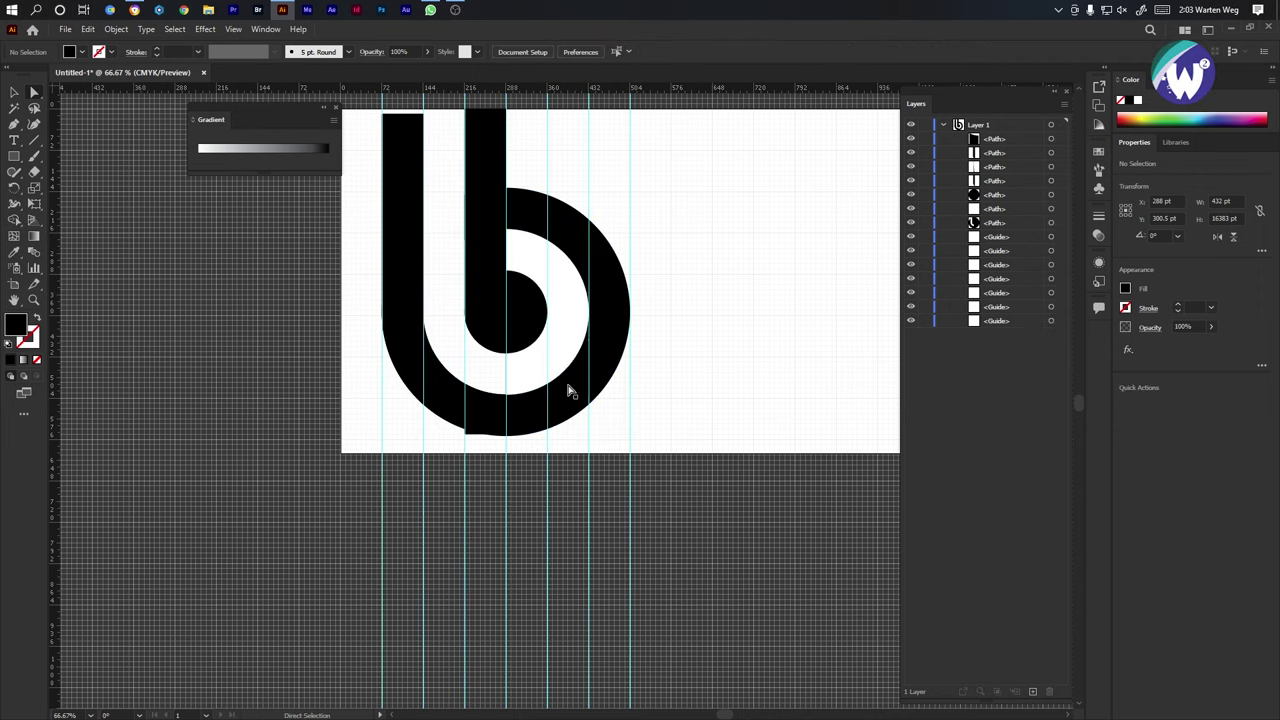
pyautogui.click(489, 427)
pyautogui.press('Delete')
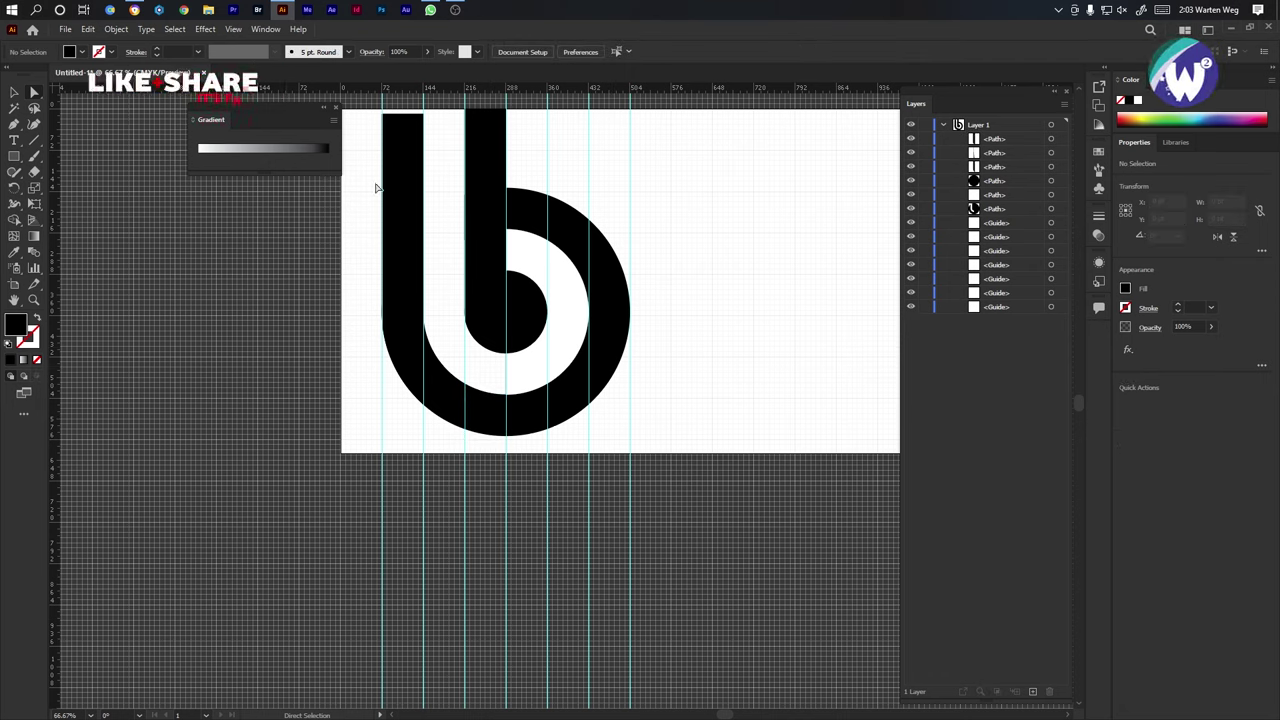
# Hide the grid and all seven vertical guides.
pyautogui.click(233, 29)
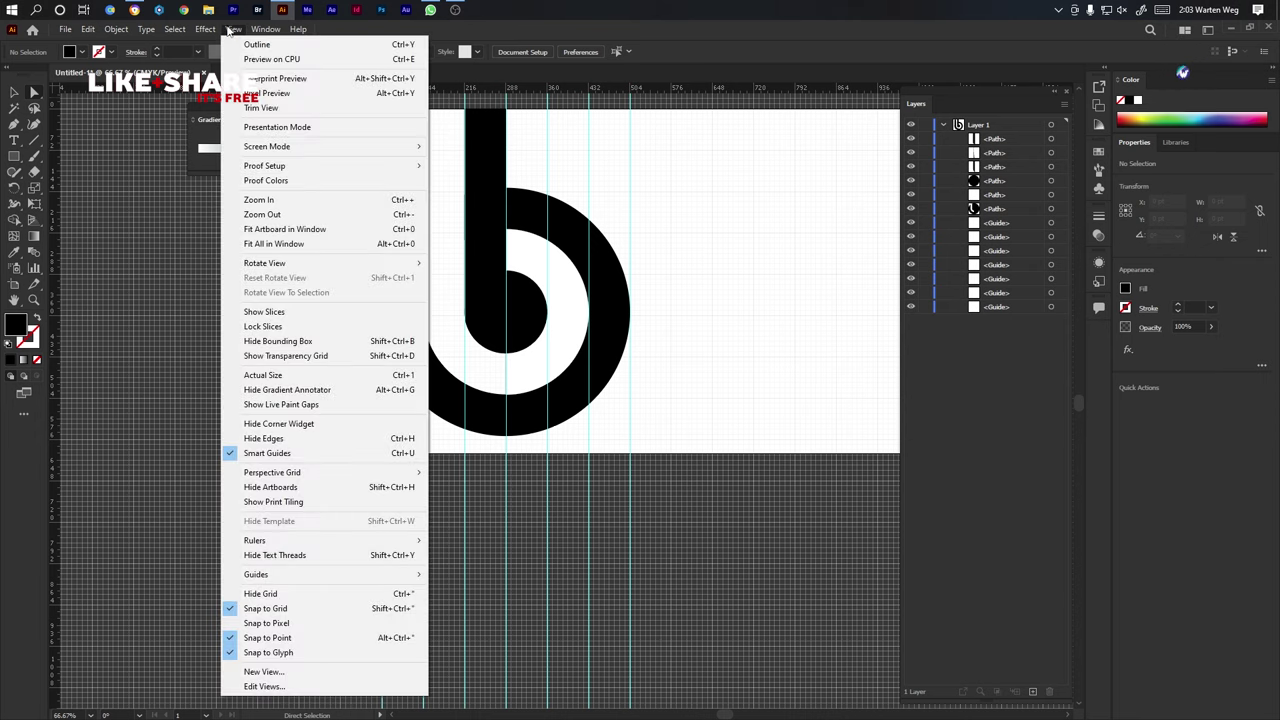
pyautogui.click(296, 600)
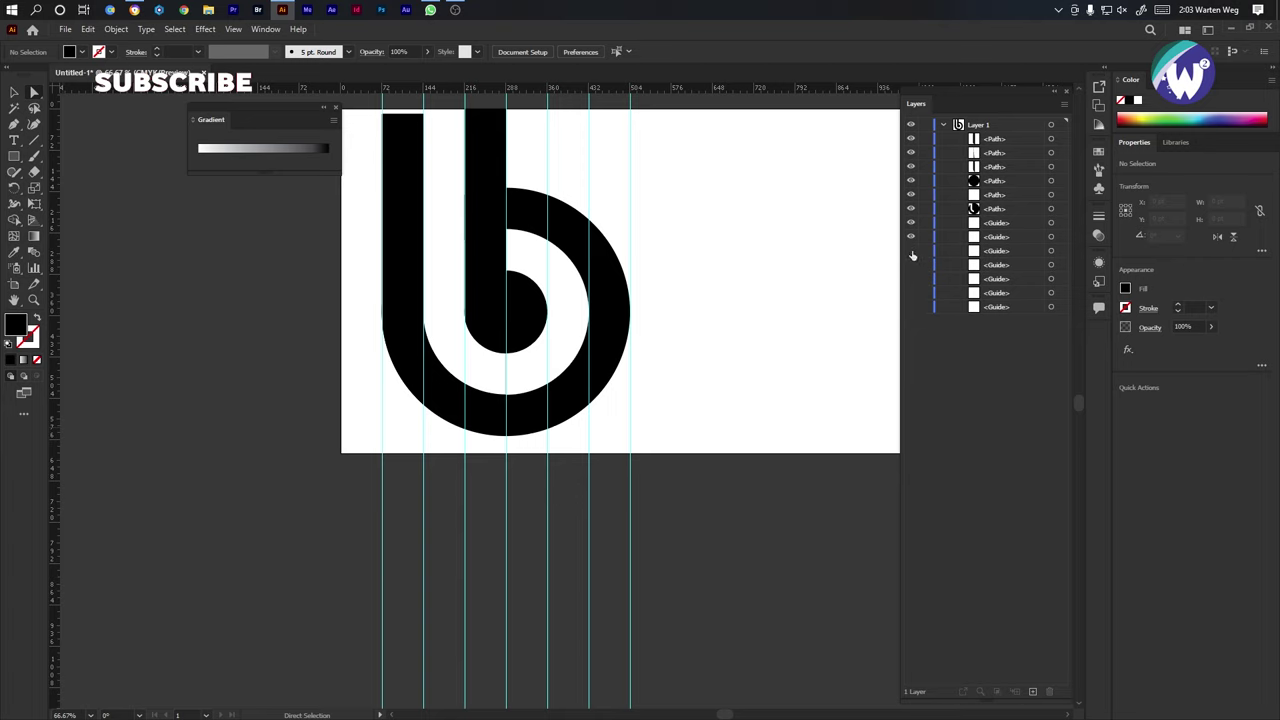
pyautogui.moveTo(912, 229); pyautogui.dragTo(912, 217)
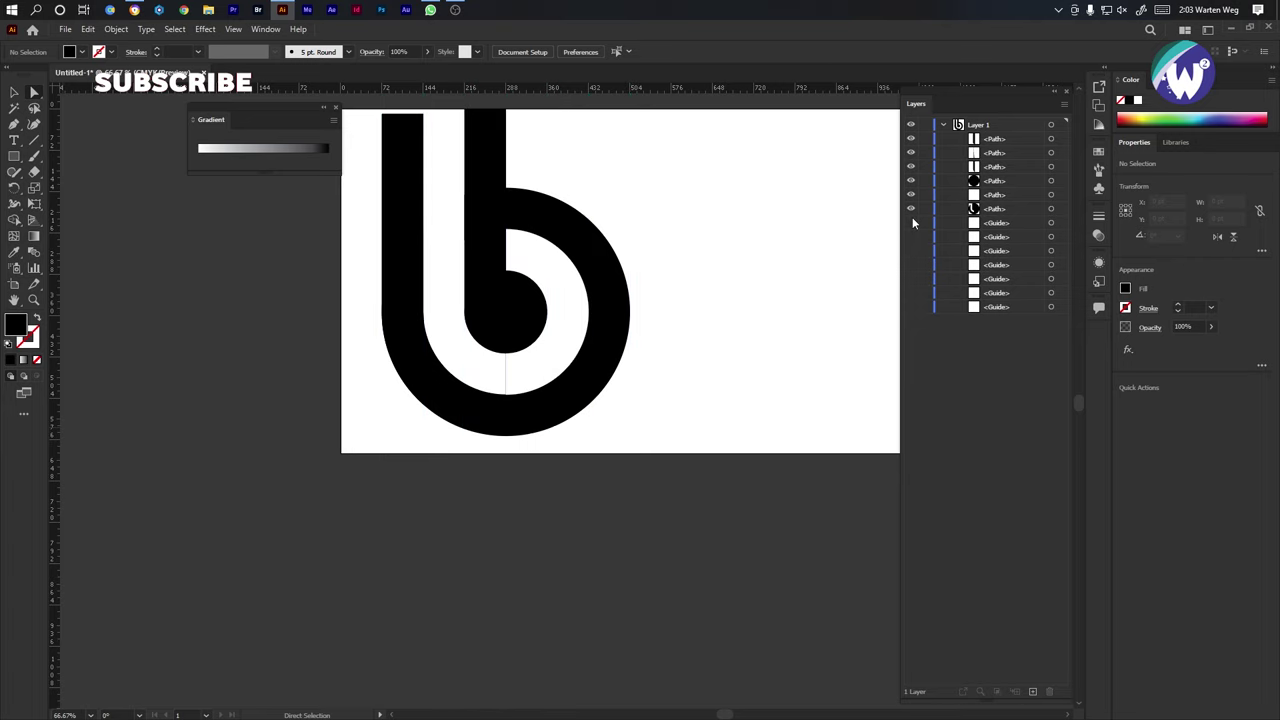
# Move all the letter artwork towards the artboard's middle, to about X 471 pt, Y 315 pt.
pyautogui.click(14, 91)
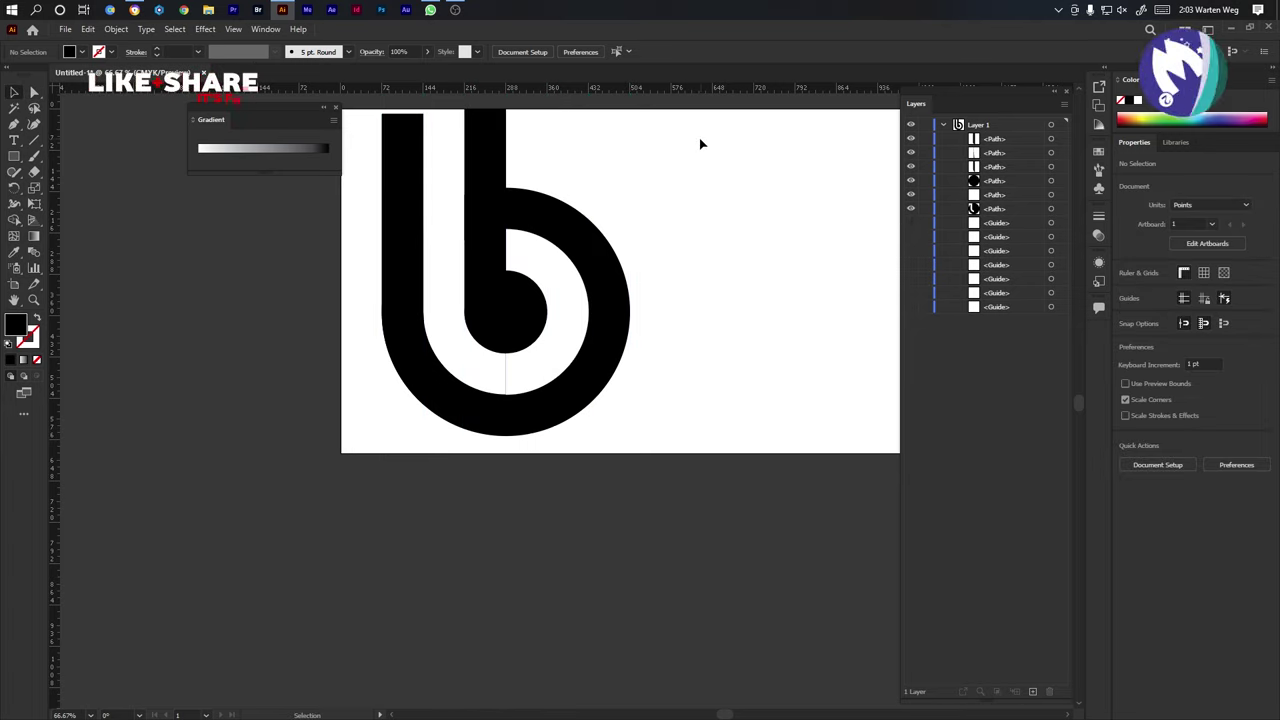
pyautogui.hotkey('ctrl', 'a')
pyautogui.moveTo(494, 323); pyautogui.dragTo(603, 334)
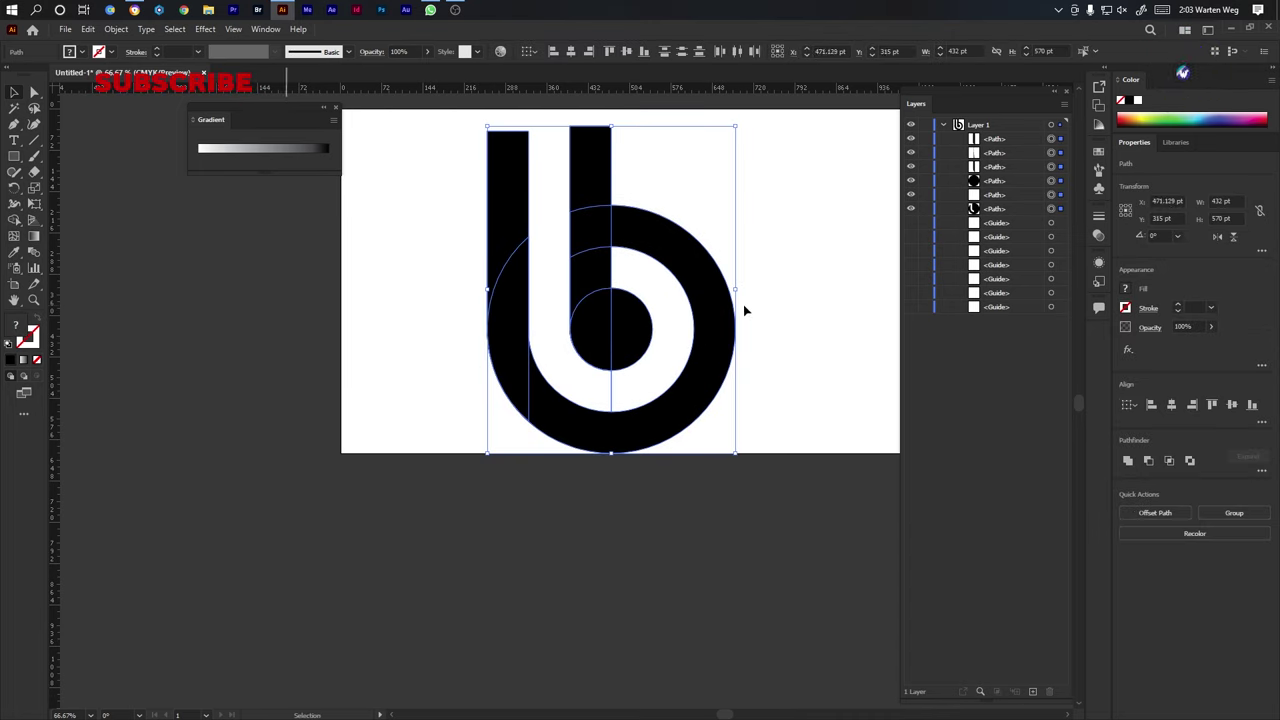
pyautogui.click(826, 311)
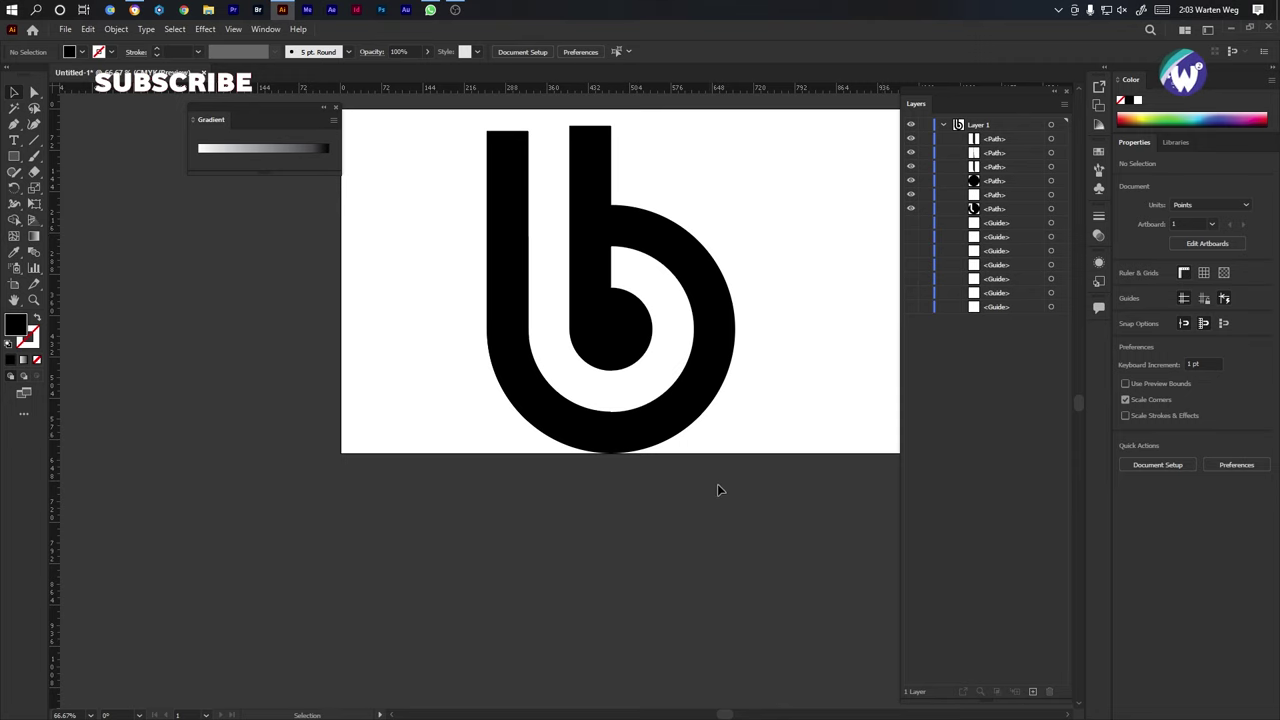
# Try to delete the white path between the inner circle and the outer ring, and undo the deletion.
pyautogui.scroll(3, 622, 428)
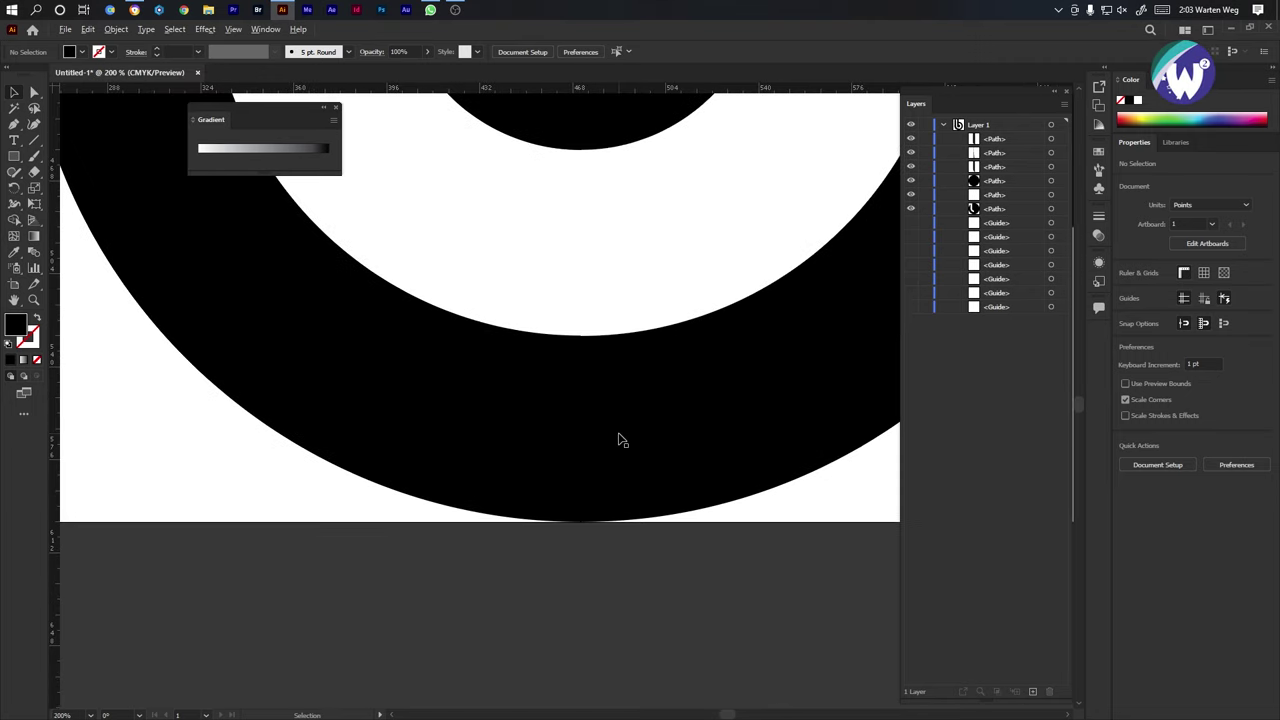
pyautogui.scroll(-3, 618, 440)
pyautogui.click(638, 336)
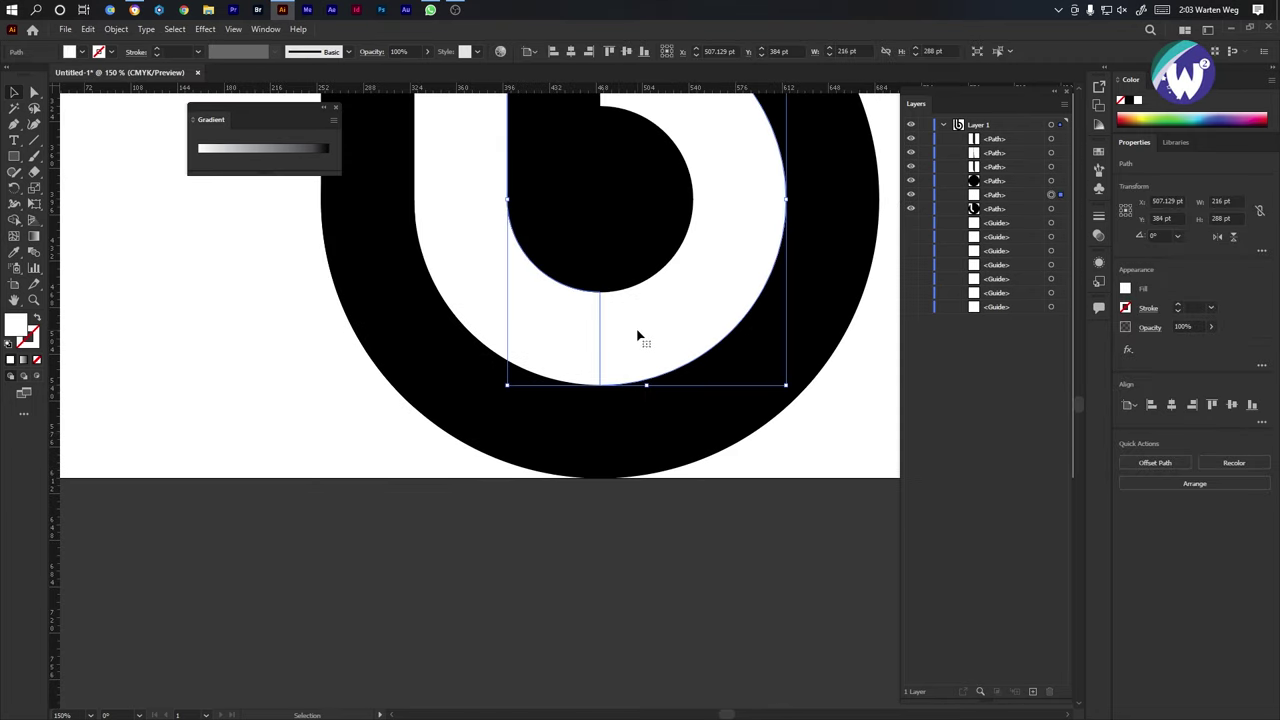
pyautogui.click(36, 93)
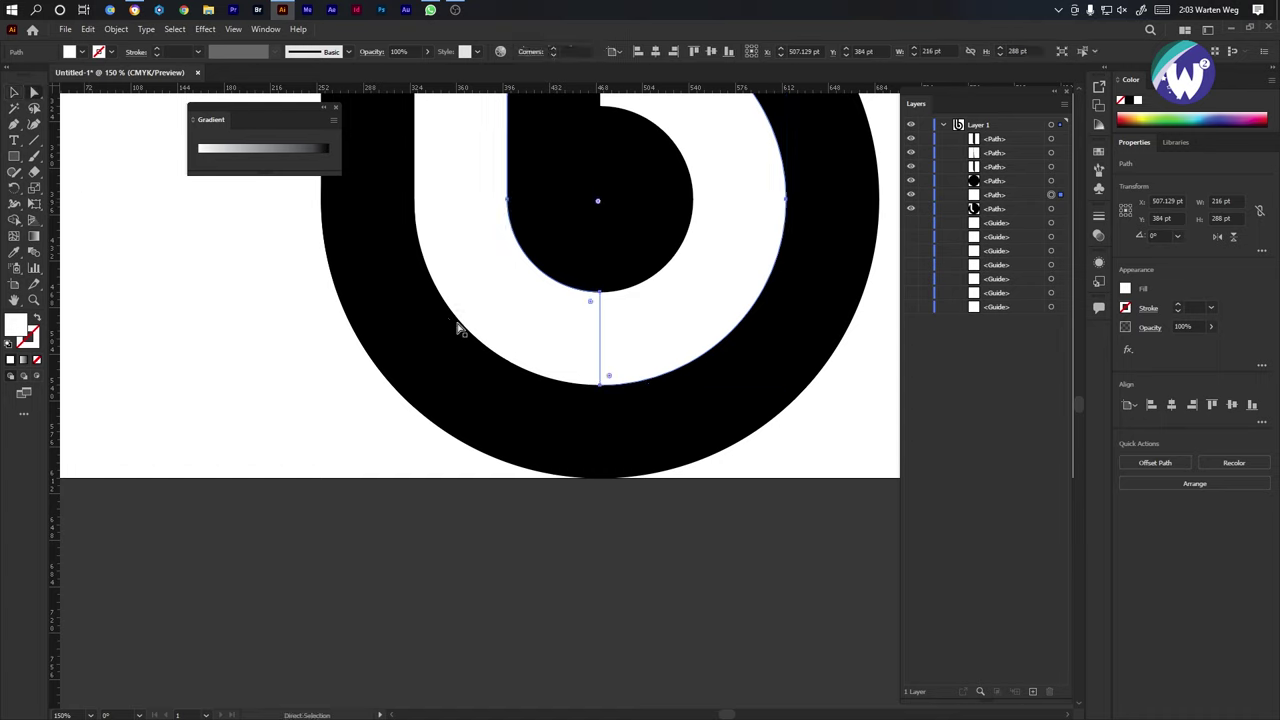
pyautogui.click(551, 343)
pyautogui.click(632, 341)
pyautogui.press('Delete')
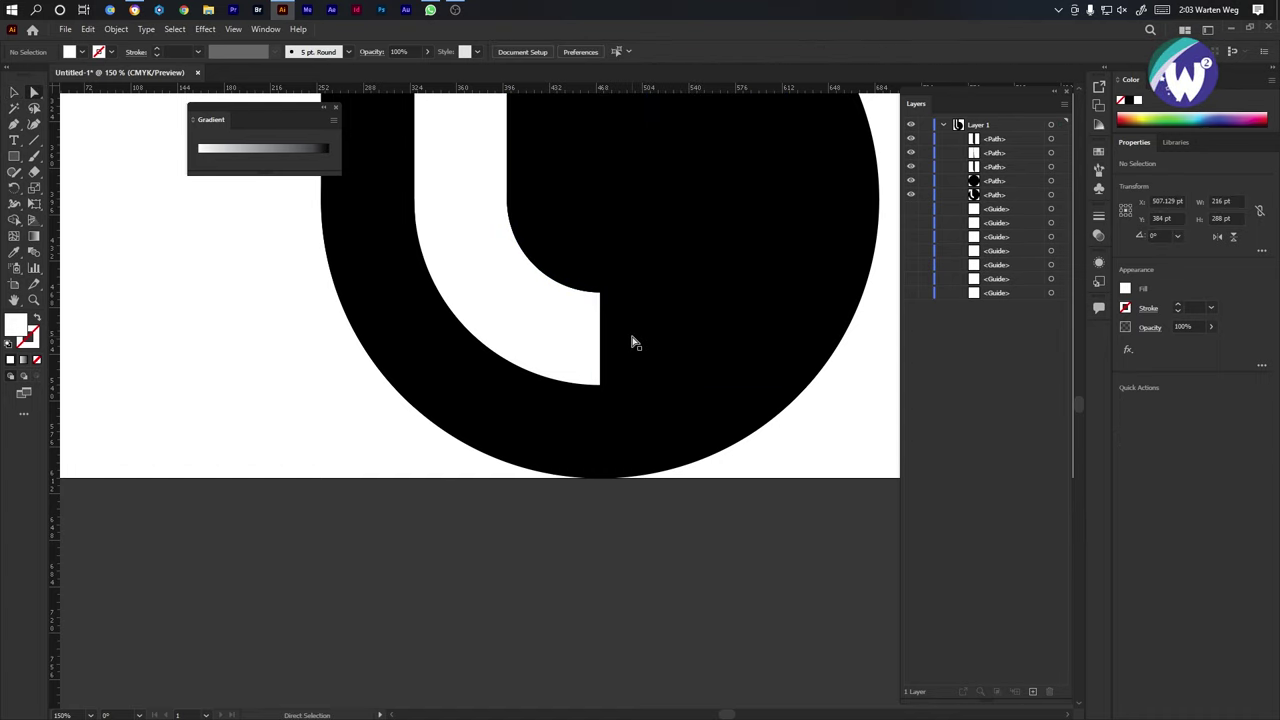
pyautogui.hotkey('ctrl', 'z')
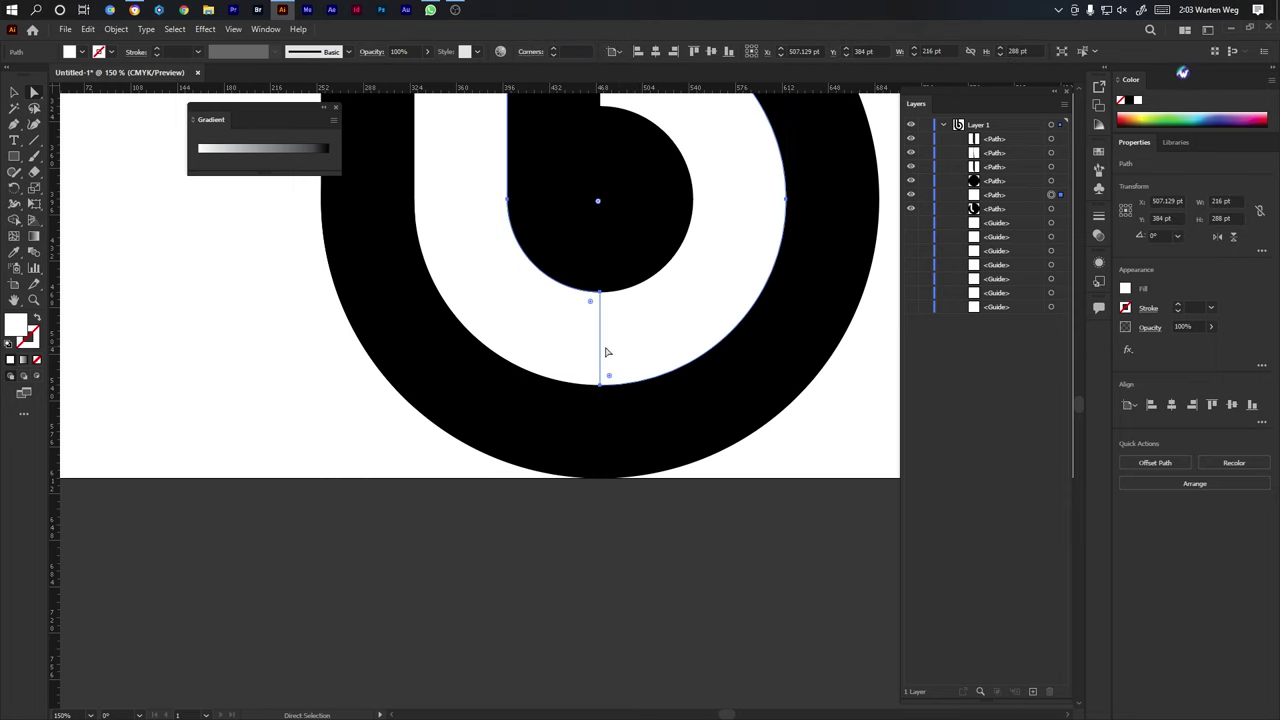
# Inspect the seam in the white gap and temporarily hide the white path to see the black shape beneath.
pyautogui.scroll(3, 603, 328)
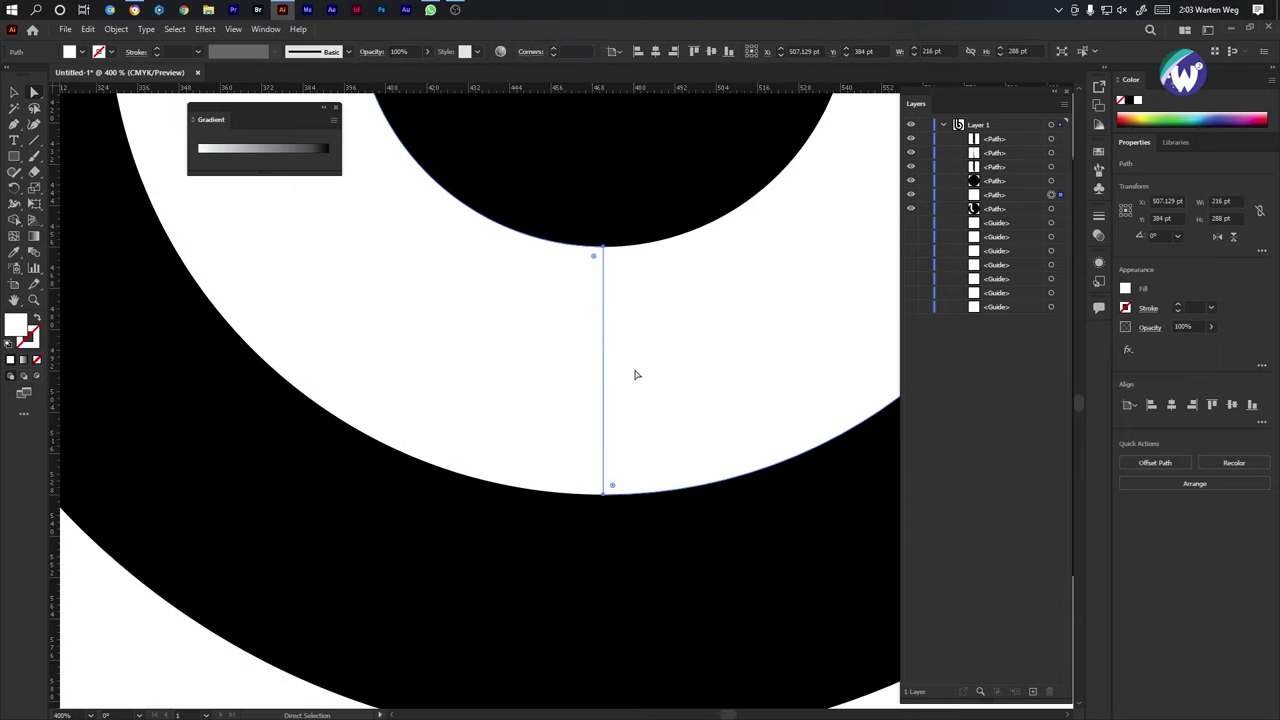
pyautogui.scroll(-4, 584, 425)
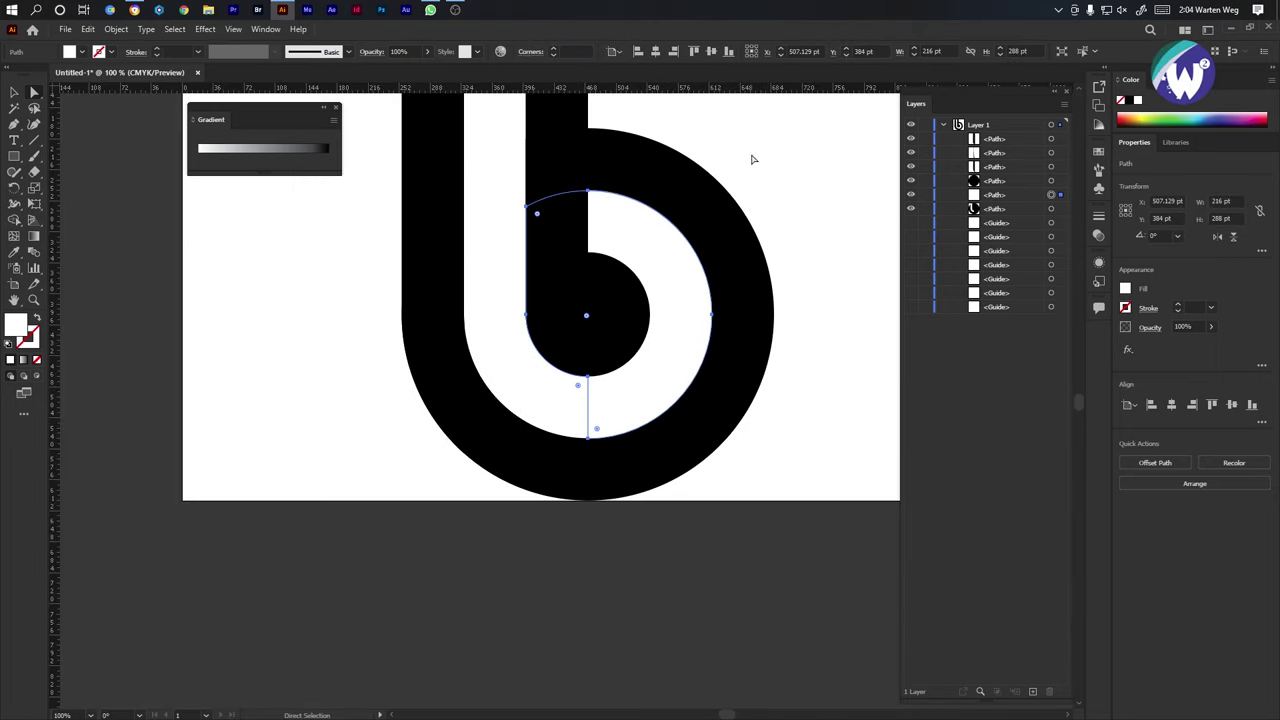
pyautogui.press('v')
pyautogui.press('a')
pyautogui.click(863, 199)
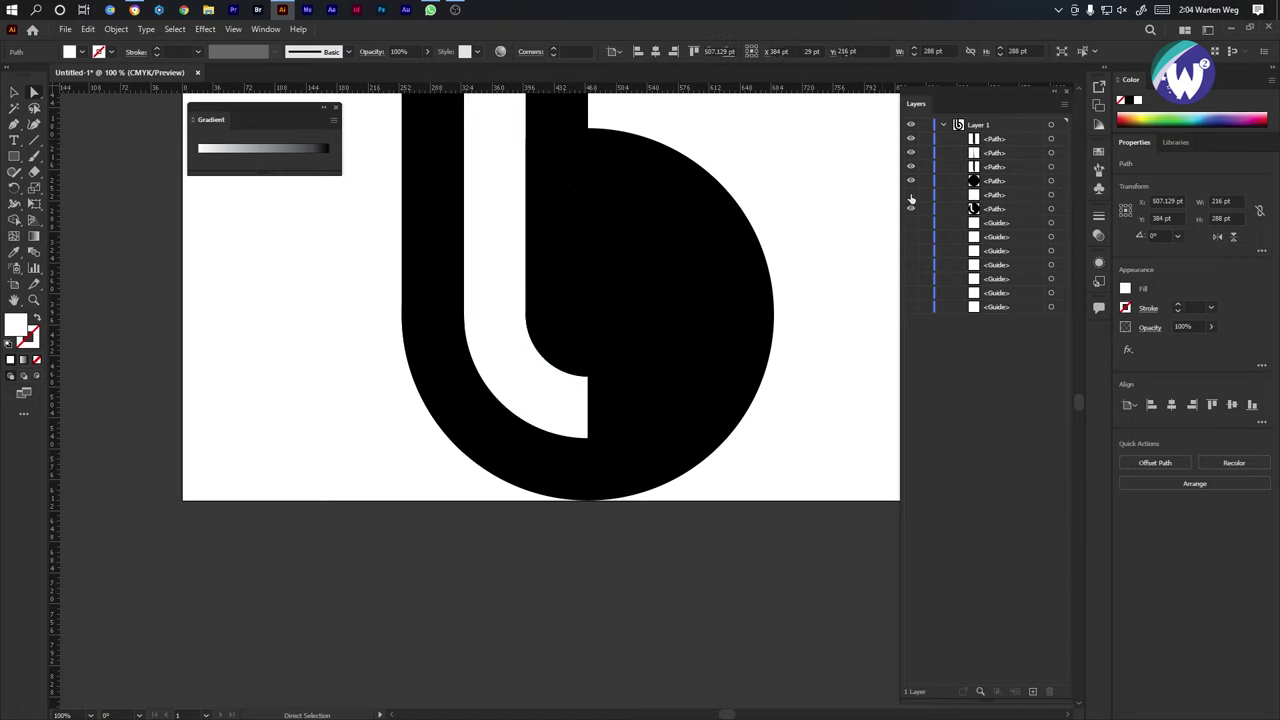
# Select the whole letter and use Shape Builder to cut the white gap out of the black ring.
pyautogui.moveTo(839, 148); pyautogui.dragTo(349, 500)
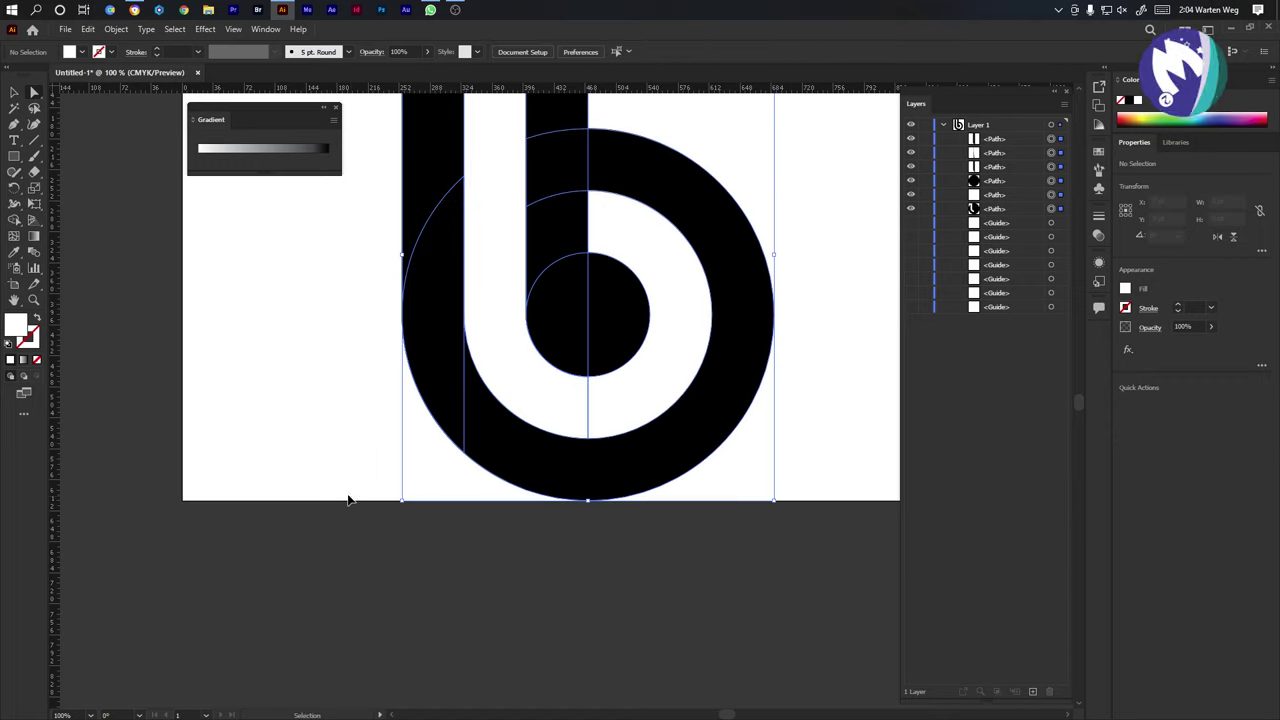
pyautogui.click(15, 221)
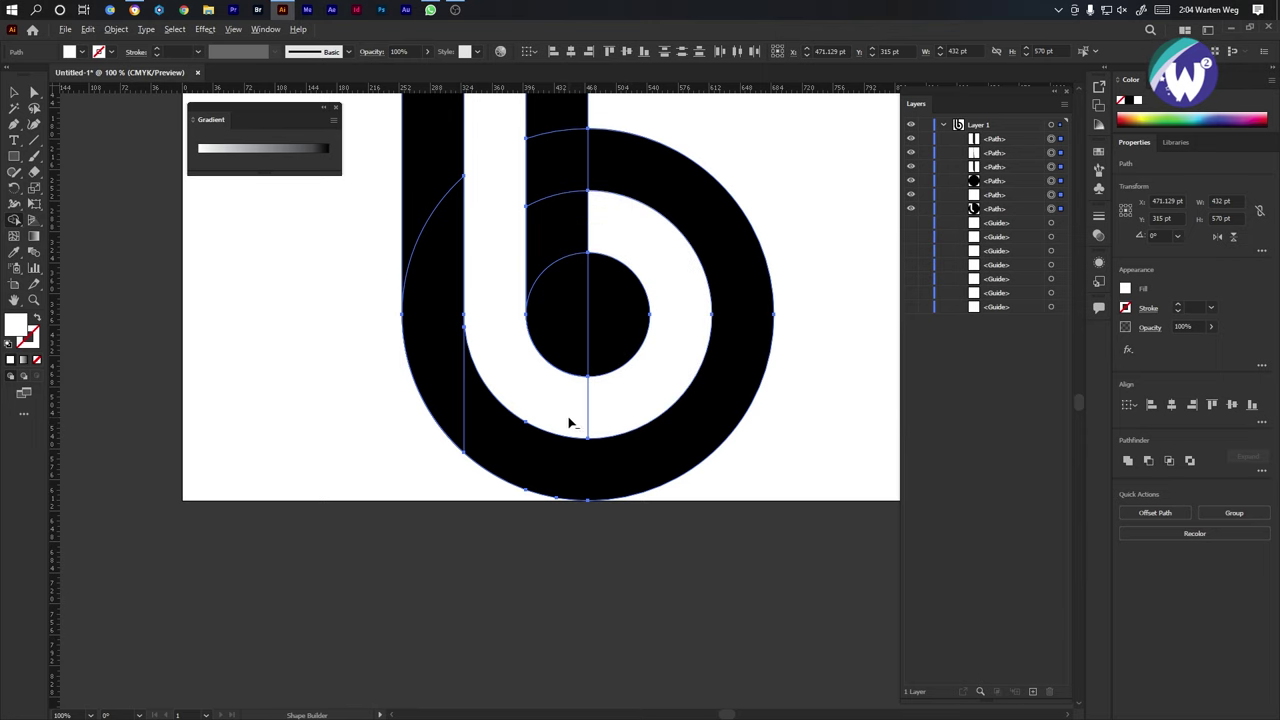
pyautogui.hotkey('ctrl', '-')
pyautogui.hotkey('ctrl', '-')
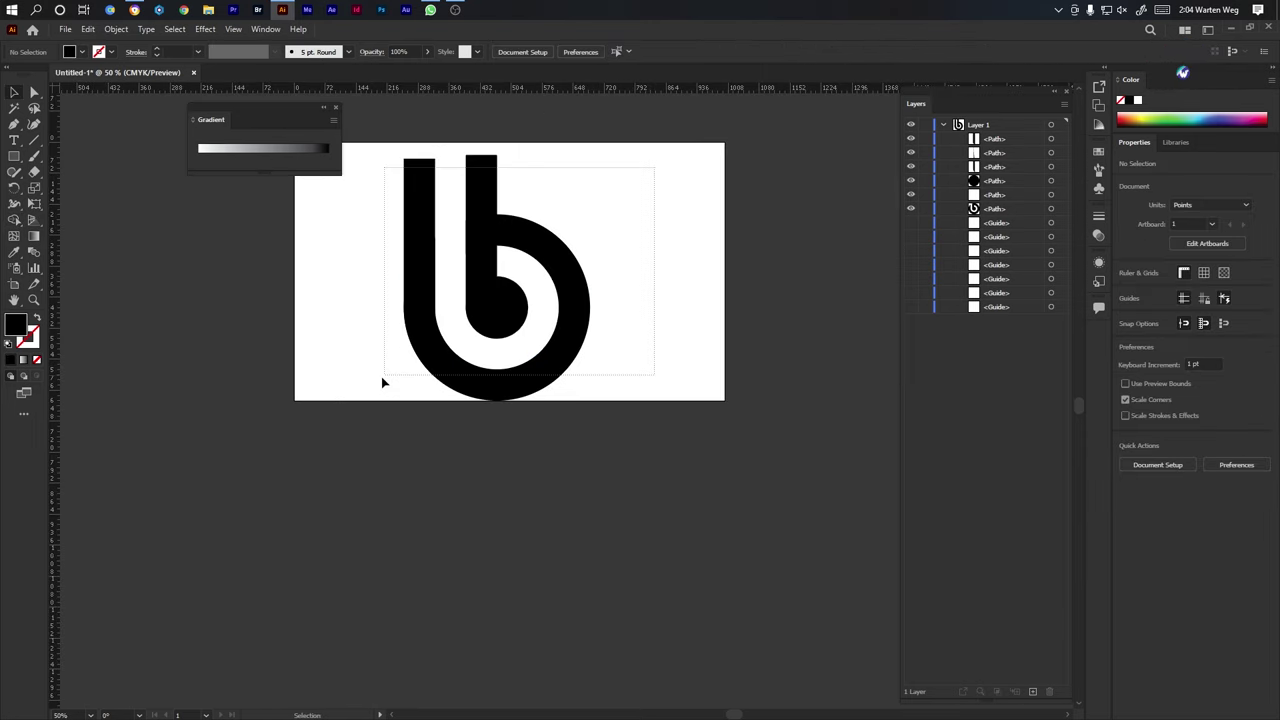
# Reselect the letter and use Shape Builder to merge its bars, outer ring and inner circle into one black shape.
pyautogui.press('v')
pyautogui.click(15, 221)
pyautogui.moveTo(420, 209)
pyautogui.mouseDown()
pyautogui.moveTo(432, 351)
pyautogui.moveTo(480, 386)
pyautogui.mouseUp()
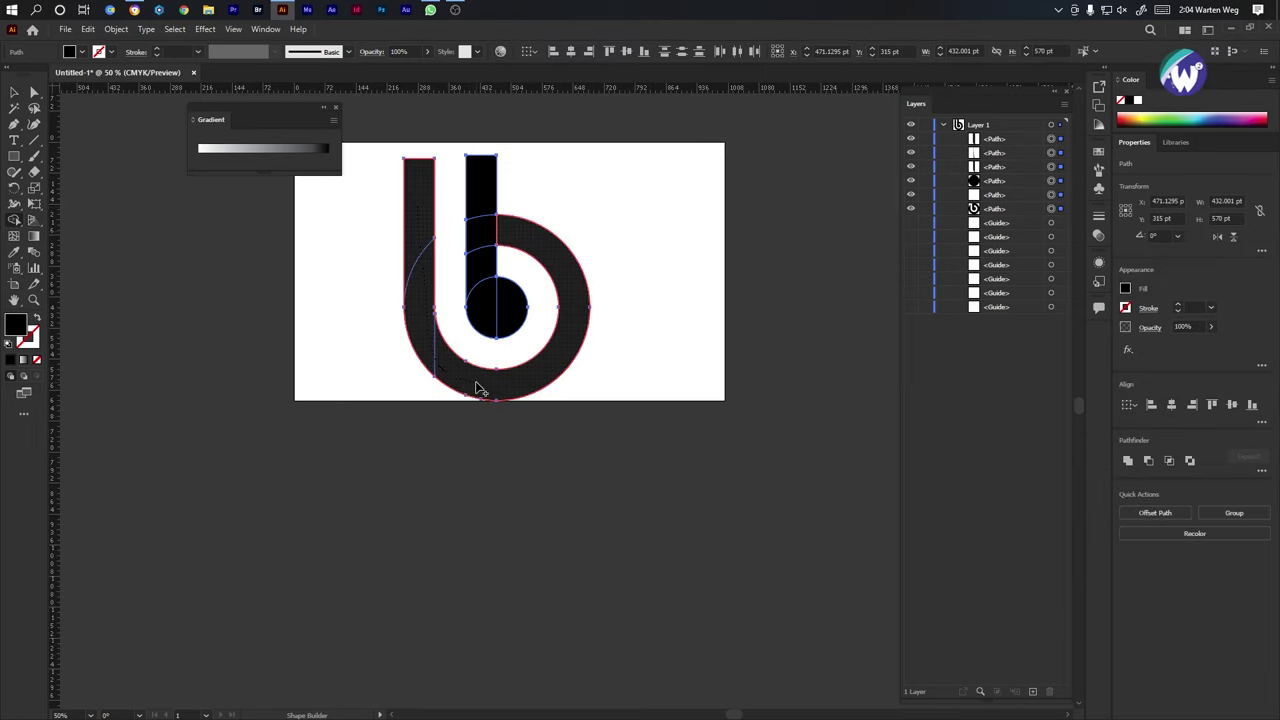
pyautogui.moveTo(490, 320)
pyautogui.mouseDown()
pyautogui.moveTo(477, 251)
pyautogui.moveTo(497, 190)
pyautogui.mouseUp()
pyautogui.press('v')
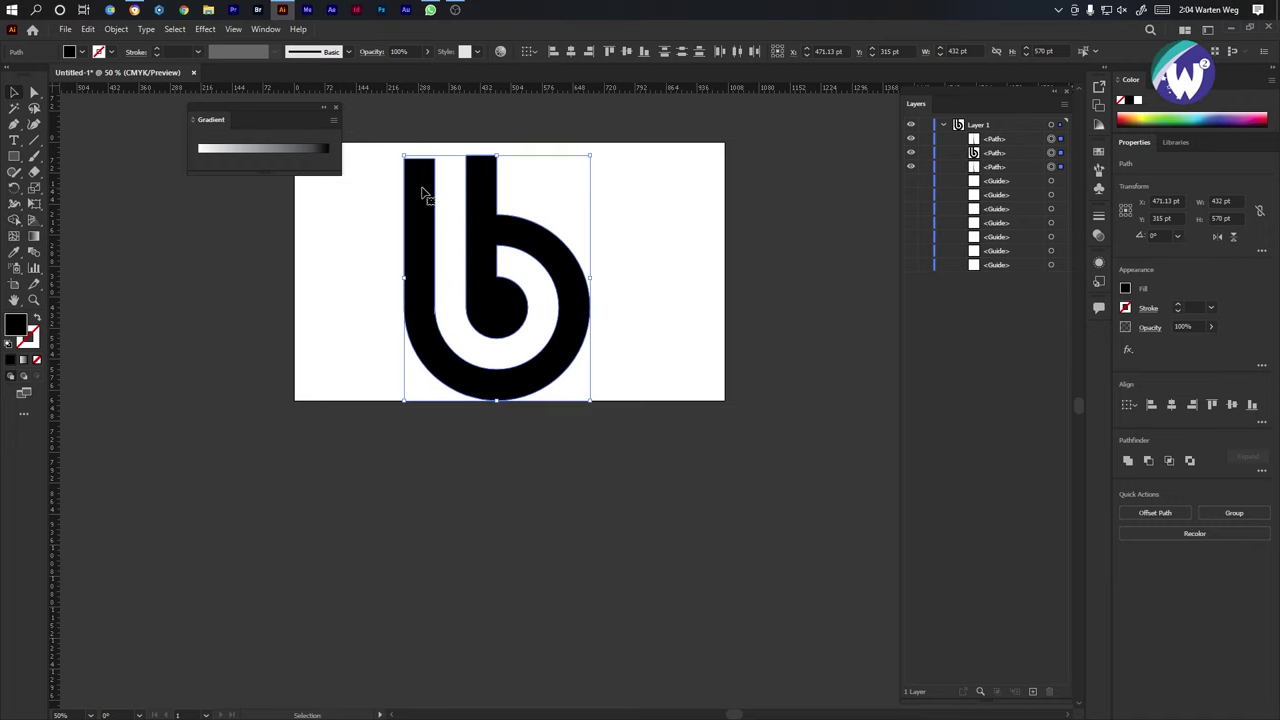
# Draw a black rectangle across the uneven upper ends of both bars, extending past them on either side.
pyautogui.press('a')
pyautogui.hotkey('ctrl', '+')
pyautogui.hotkey('ctrl', '+')
pyautogui.hotkey('ctrl', '+')
pyautogui.hotkey('ctrl', '+')
pyautogui.moveTo(186, 206); pyautogui.dragTo(429, 309)
pyautogui.moveTo(280, 228)
pyautogui.mouseDown()
pyautogui.moveTo(274, 197)
pyautogui.moveTo(280, 228)
pyautogui.mouseUp()
pyautogui.press('m')
pyautogui.moveTo(140, 191)
pyautogui.mouseDown()
pyautogui.moveTo(509, 280)
pyautogui.moveTo(668, 300)
pyautogui.mouseUp()
# Use Shape Builder to remove the rectangle together with the bar ends it covers, levelling both bars.
pyautogui.press('a')
pyautogui.moveTo(732, 183); pyautogui.dragTo(128, 353)
pyautogui.hotkey('shift', 'm')
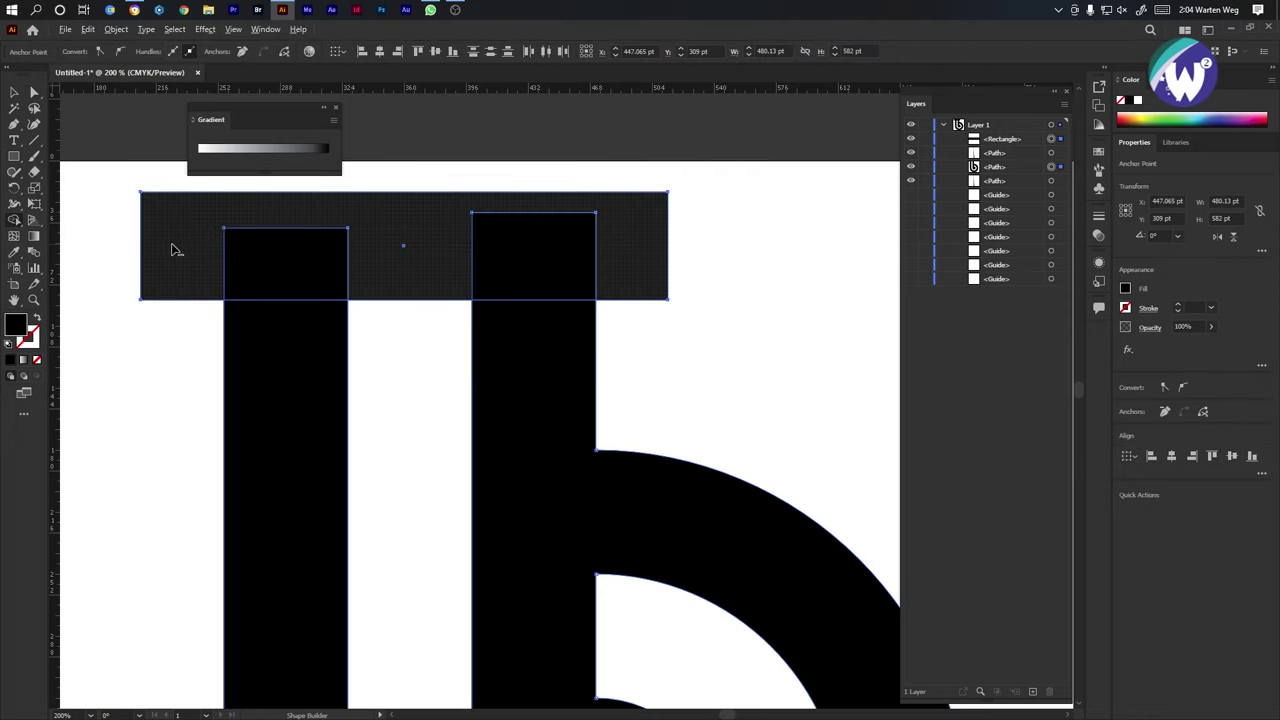
pyautogui.keyDown('alt'); pyautogui.click(171, 249); pyautogui.keyUp('alt')
pyautogui.click(13, 93)
# Scale the letter down to about 240 x 288 pt and place it at about X 393 pt, Y 324 pt.
pyautogui.hotkey('ctrl', '-')
pyautogui.hotkey('ctrl', '-')
pyautogui.hotkey('ctrl', '-')
pyautogui.hotkey('ctrl', '-')
pyautogui.hotkey('ctrl', '-')
pyautogui.moveTo(520, 557); pyautogui.dragTo(466, 537)
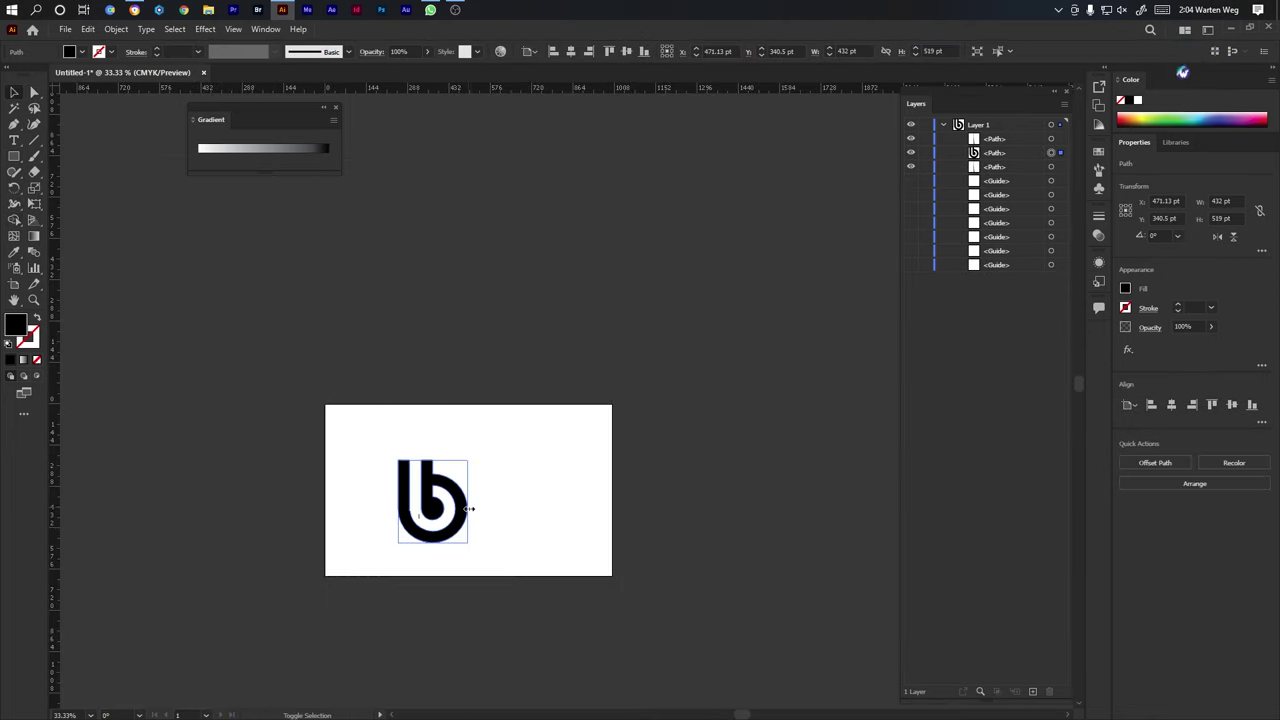
pyautogui.moveTo(430, 497)
pyautogui.mouseDown()
pyautogui.moveTo(585, 497)
pyautogui.moveTo(440, 510)
pyautogui.mouseUp()
pyautogui.scroll(4, 440, 510)
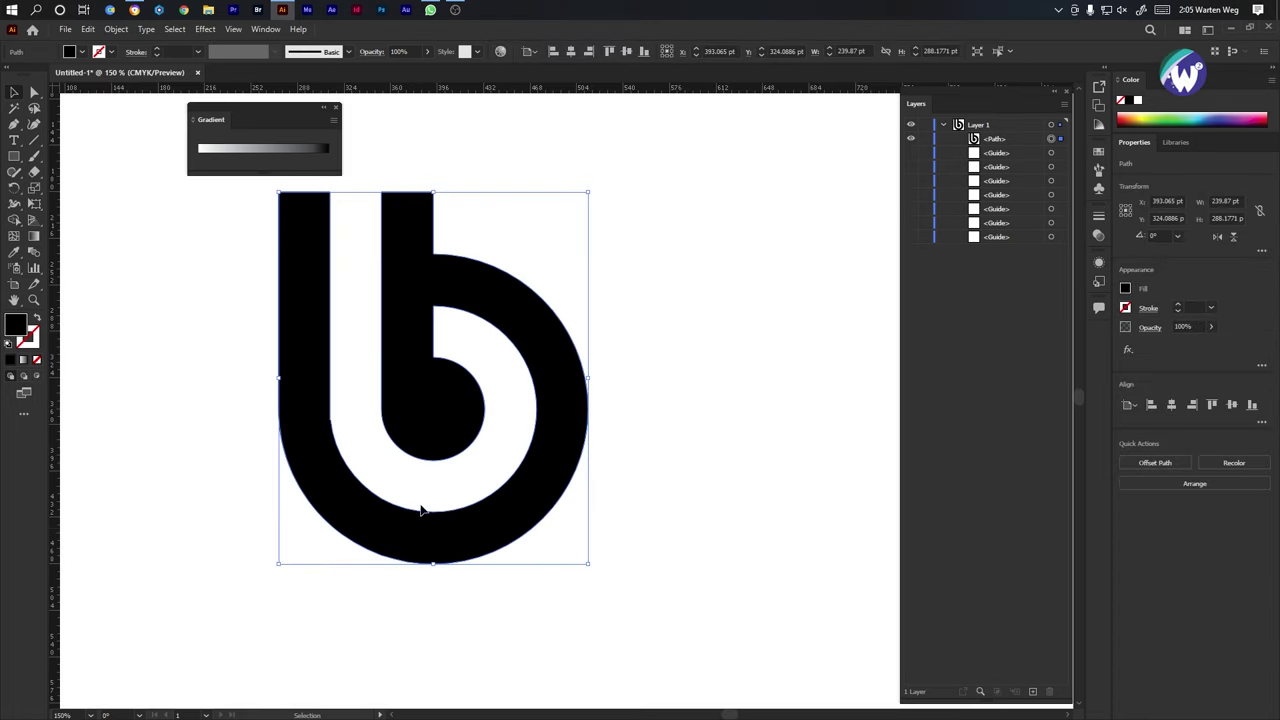
# Try to clean up the small notch where the left bar's inner edge meets the ring's curve by editing its anchor points.
pyautogui.scroll(4, 363, 413)
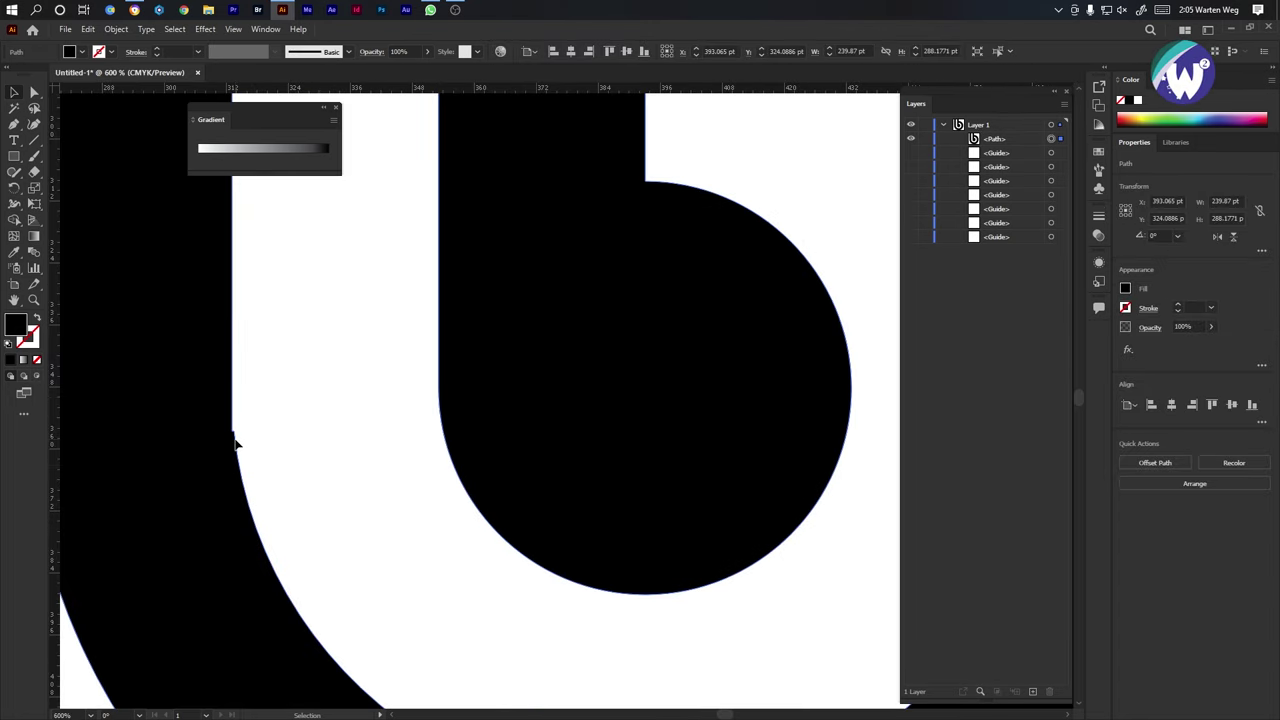
pyautogui.click(14, 125)
pyautogui.scroll(5, 224, 432)
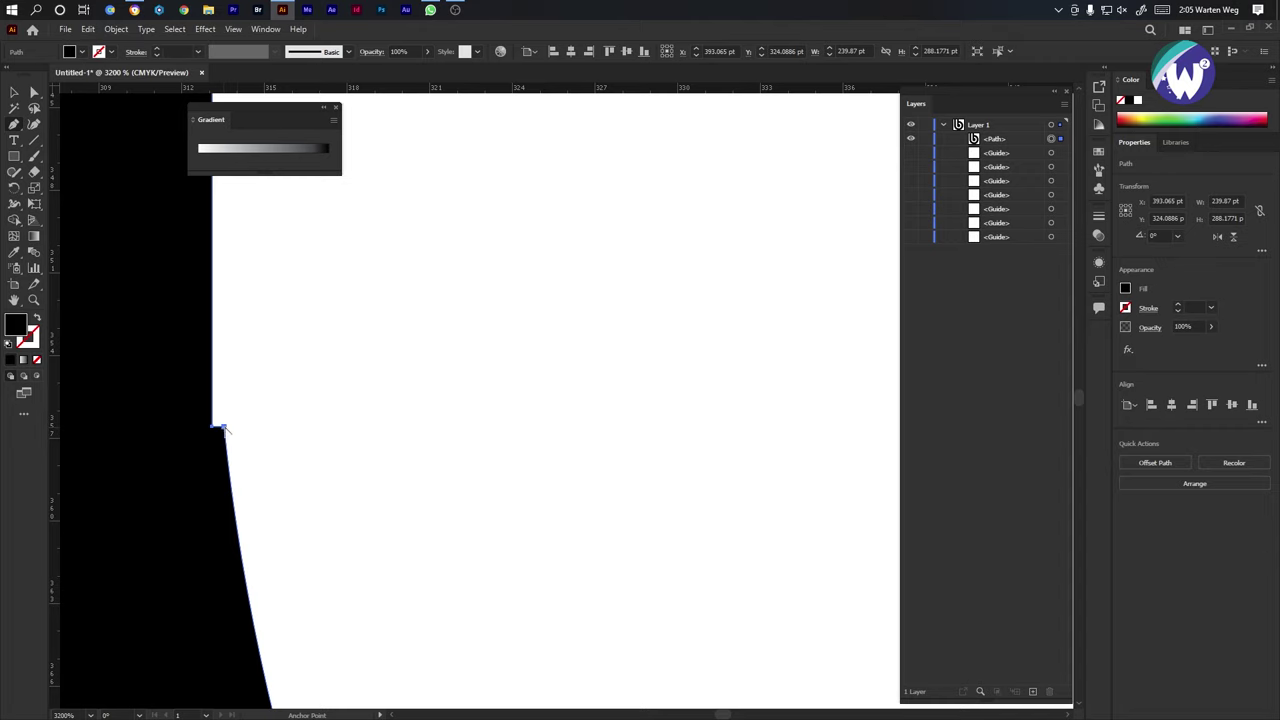
pyautogui.press('-')
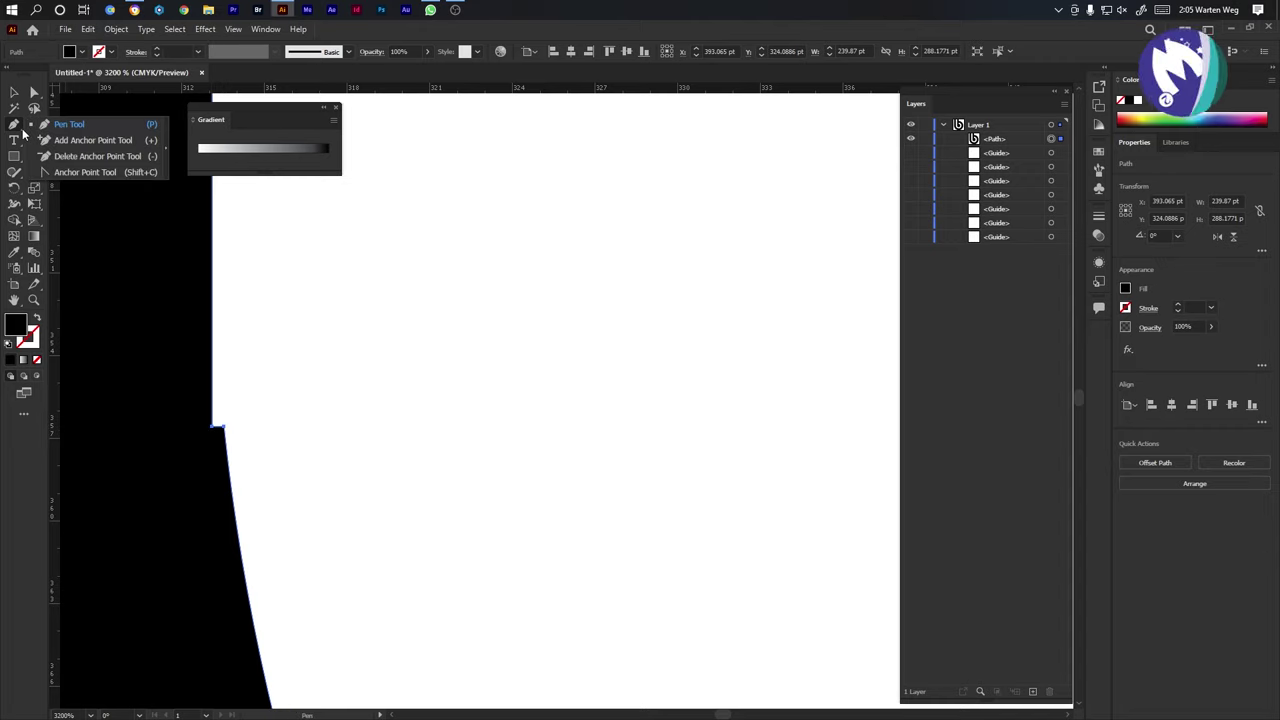
pyautogui.click(218, 430)
pyautogui.hotkey('ctrl', 'z')
pyautogui.scroll(-10, 220, 440)
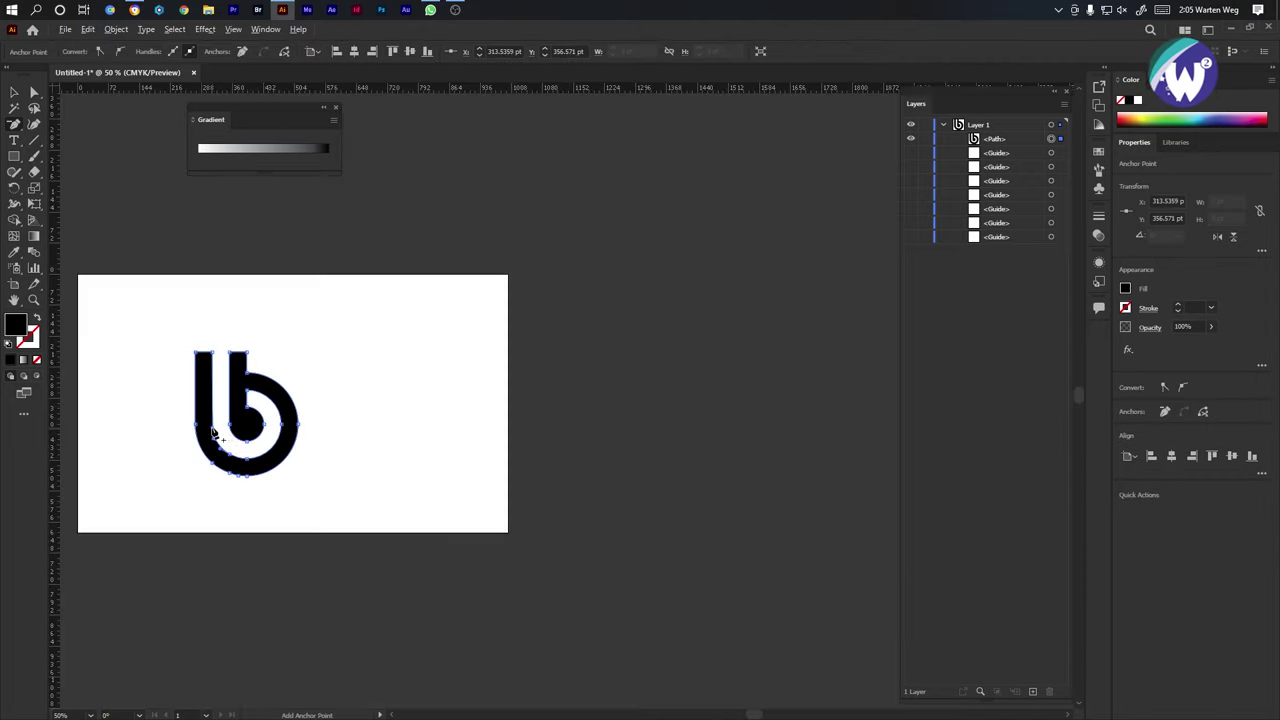
# Round the two sharp inner corners where the letter's white channel ends against the right bar.
pyautogui.scroll(2, 222, 476)
pyautogui.press('a')
pyautogui.click(214, 451)
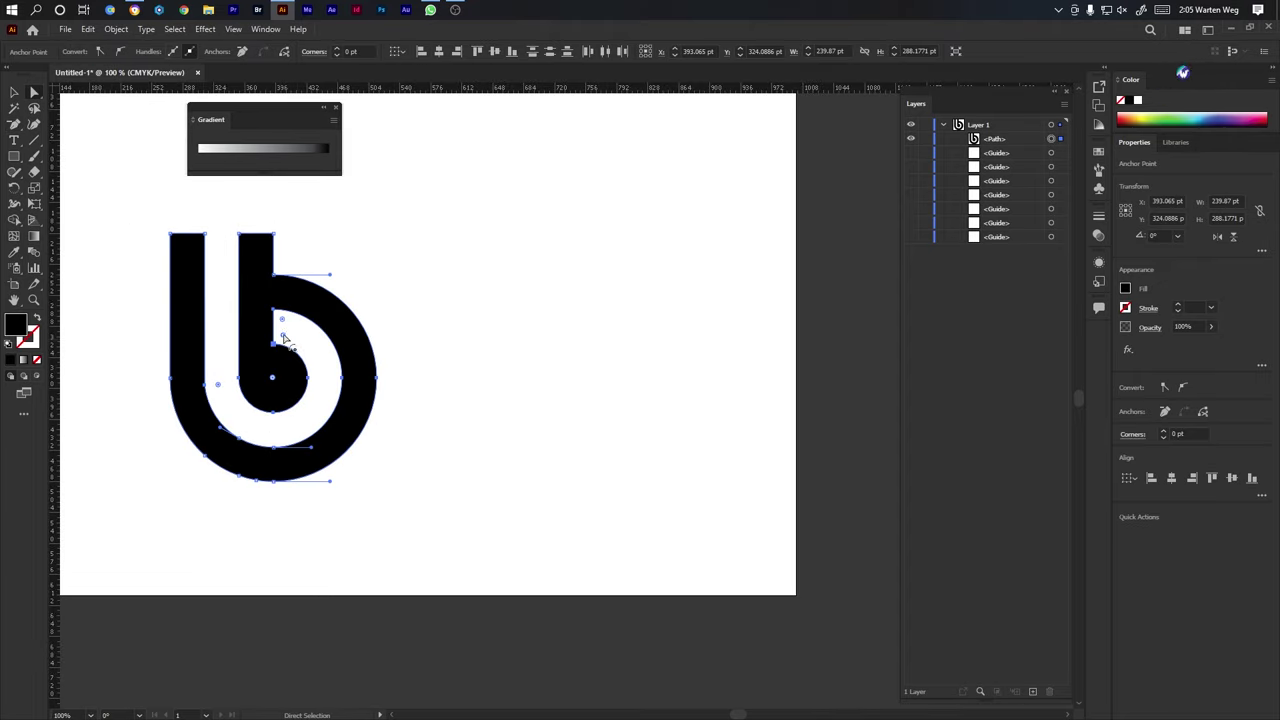
pyautogui.click(320, 260)
# Round the upper ends of both bars fully, with a corner radius of about 20 pt.
pyautogui.click(266, 249)
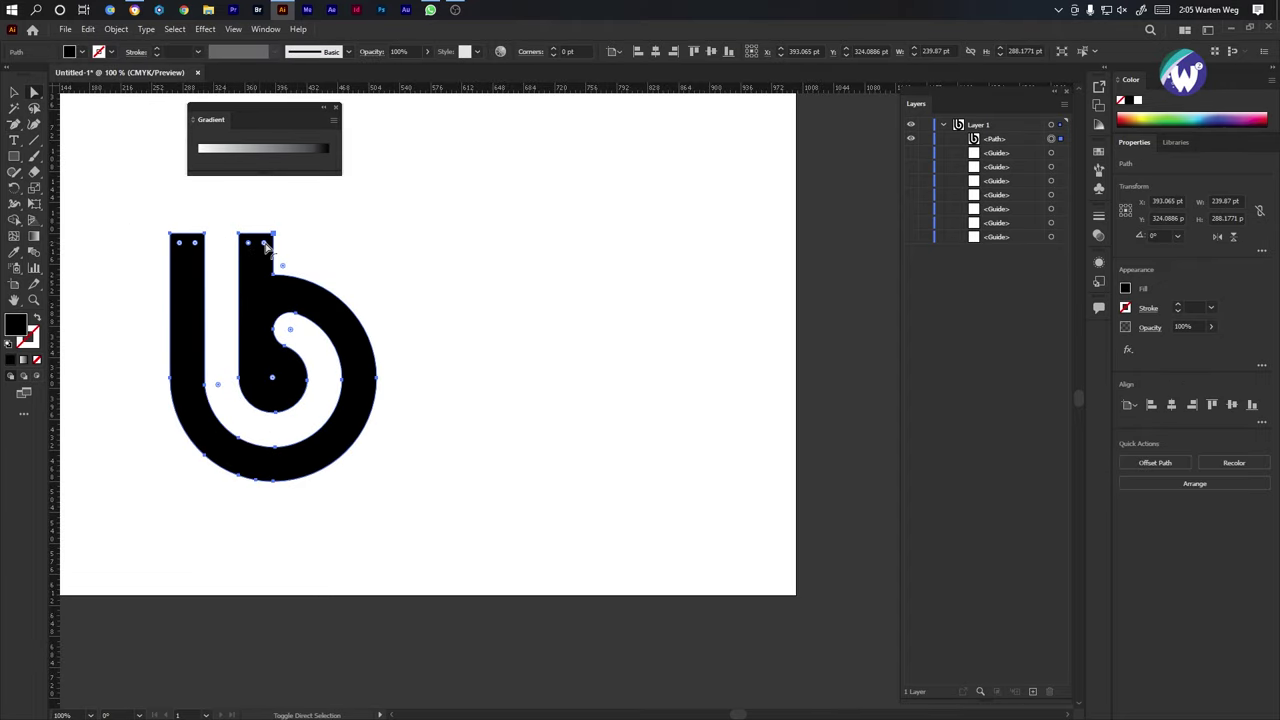
pyautogui.moveTo(266, 248); pyautogui.dragTo(255, 262)
pyautogui.click(634, 289)
pyautogui.moveTo(140, 198); pyautogui.dragTo(194, 292)
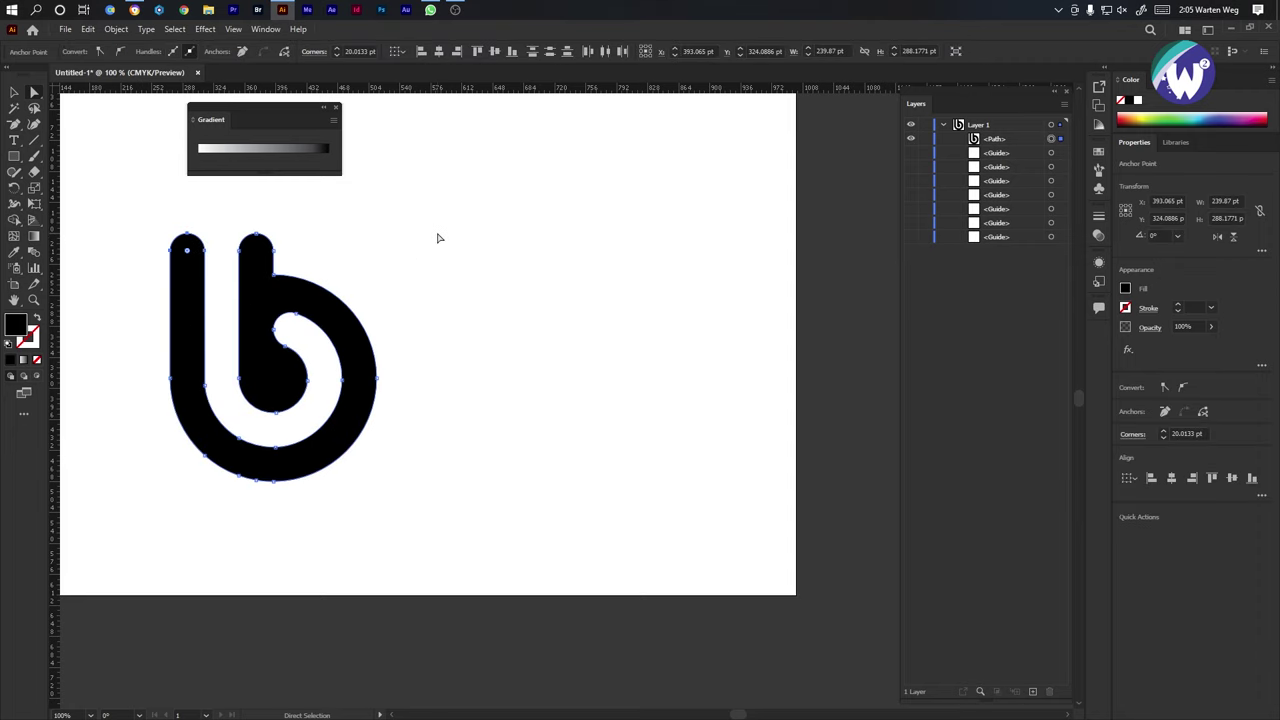
pyautogui.click(438, 238)
# Move the whole letter to the artboard's left half, at about X 219 pt, Y 297 pt.
pyautogui.scroll(-2, 460, 424)
pyautogui.moveTo(486, 296); pyautogui.dragTo(274, 506)
pyautogui.moveTo(405, 385); pyautogui.dragTo(329, 373)
pyautogui.press('a')
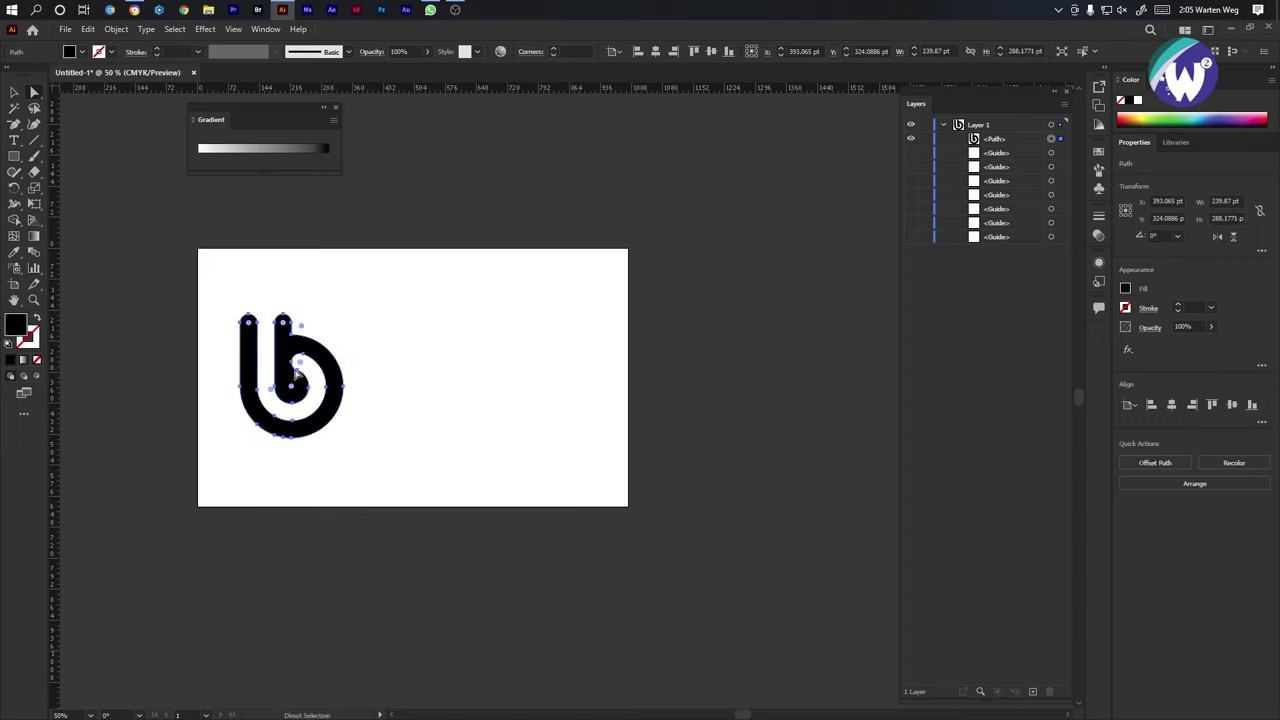
# Add a point text reading "Ballons" beside the letter's right side.
pyautogui.press('t')
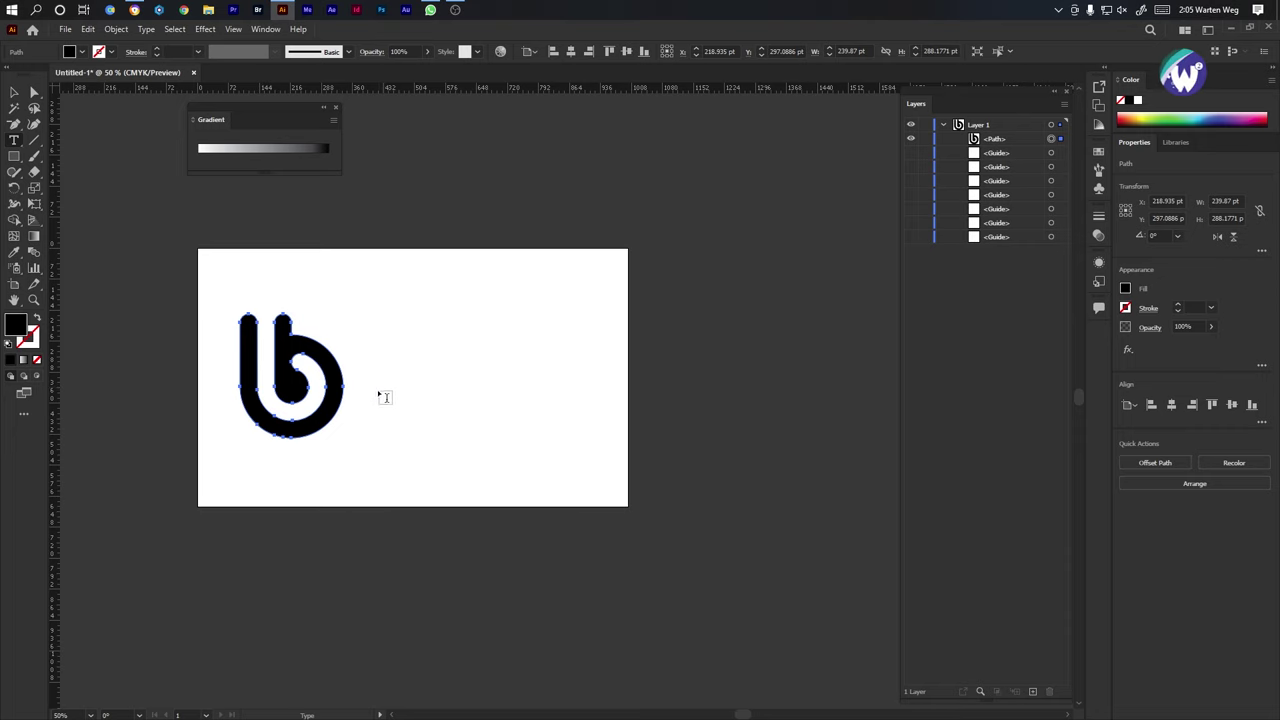
pyautogui.click(366, 368)
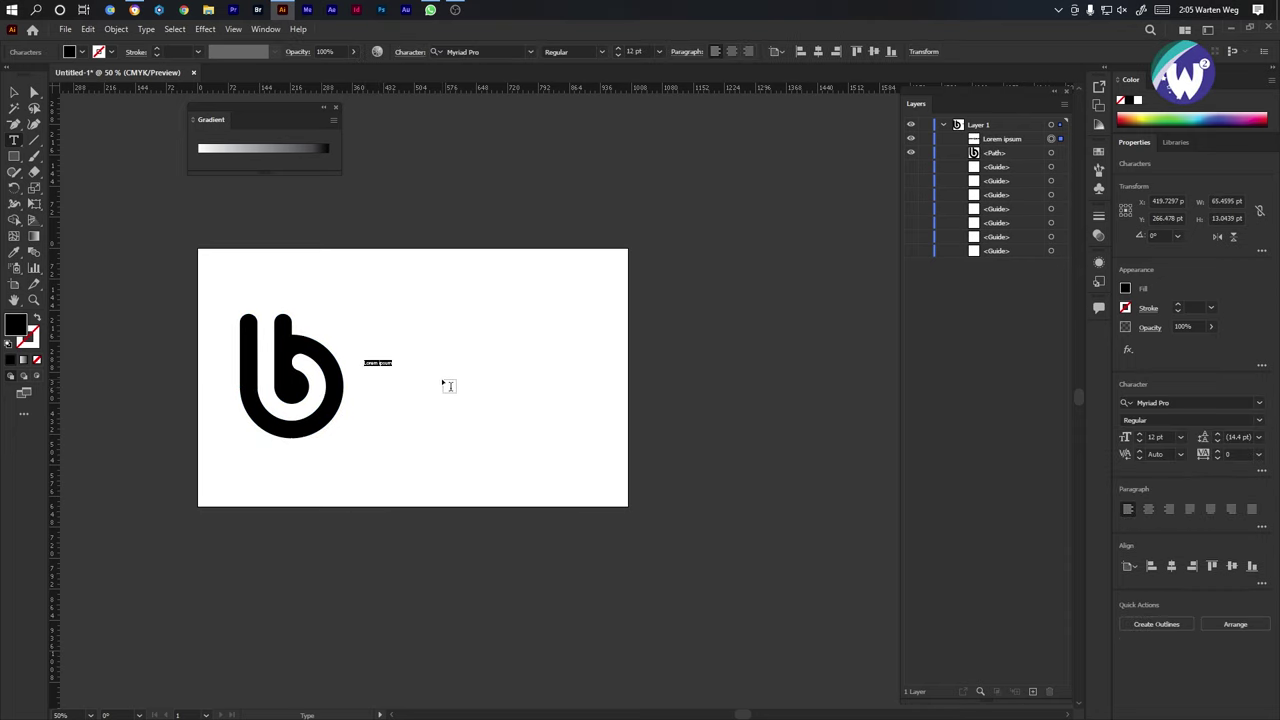
pyautogui.write('Ballons')
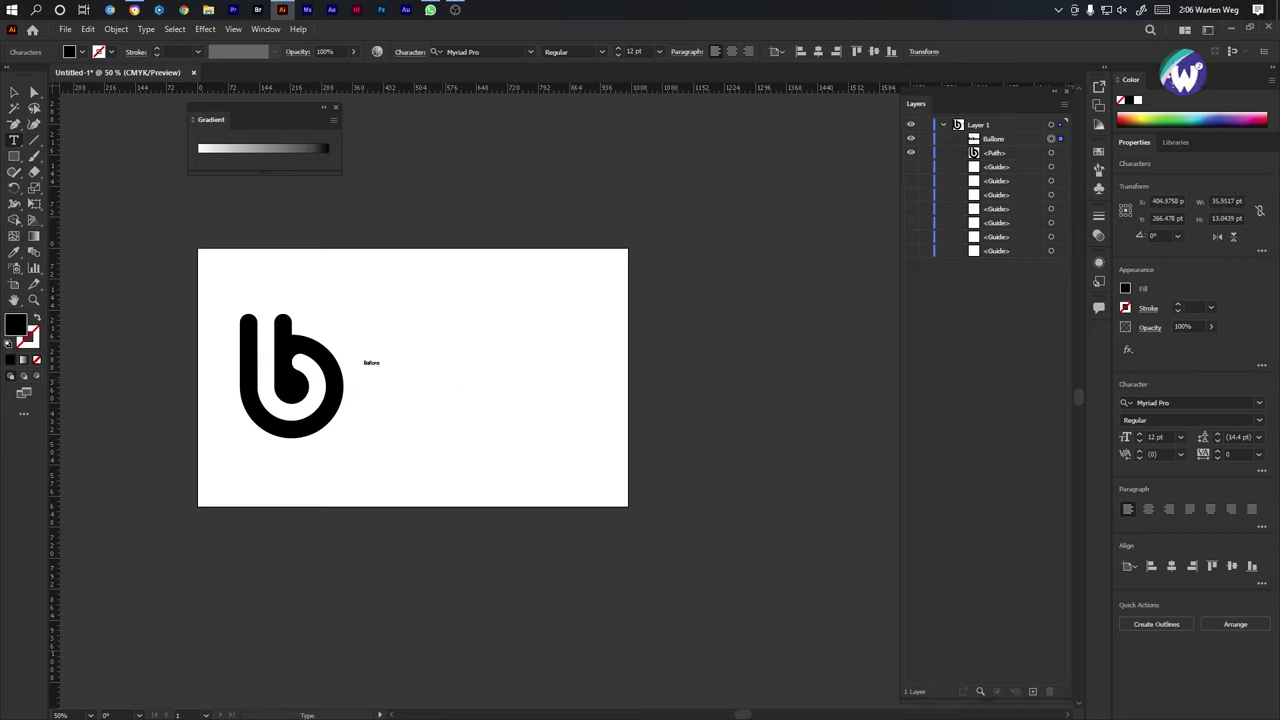
pyautogui.click(20, 90)
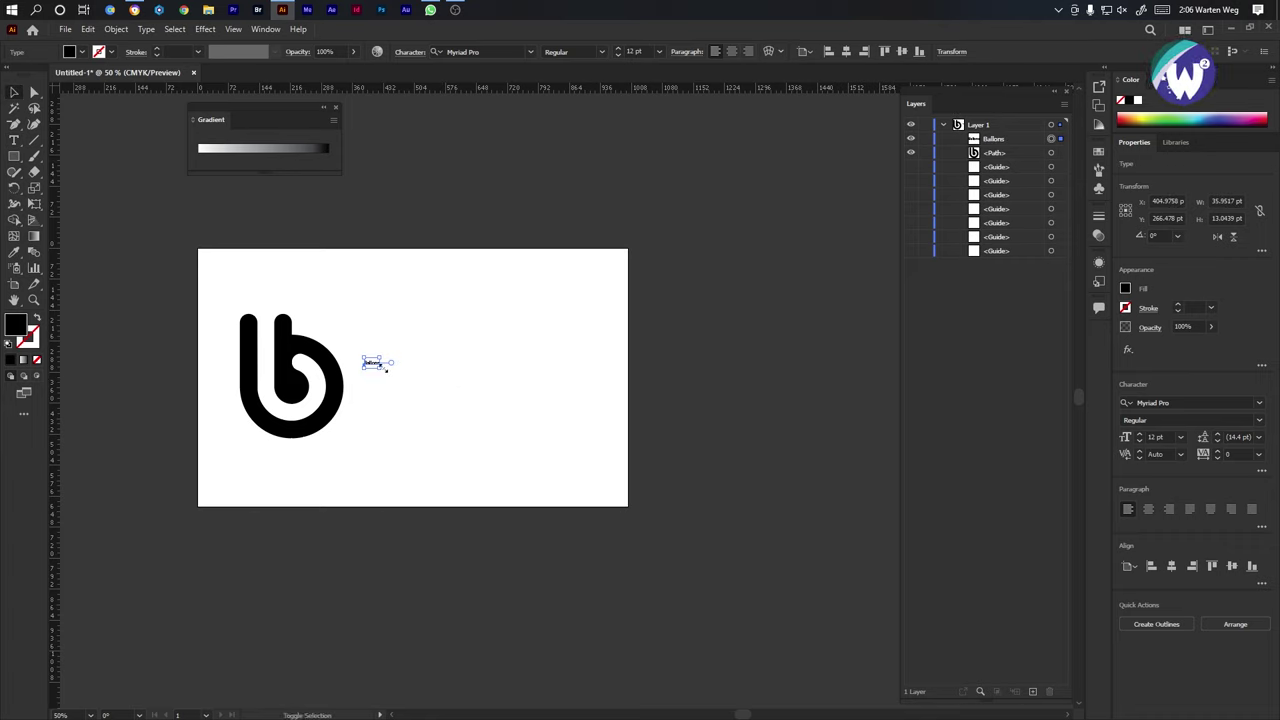
# Enlarge the Ballons text to about 173 pt and place it beside the letter at about X 629 pt, Y 264 pt.
pyautogui.moveTo(385, 368); pyautogui.dragTo(588, 440)
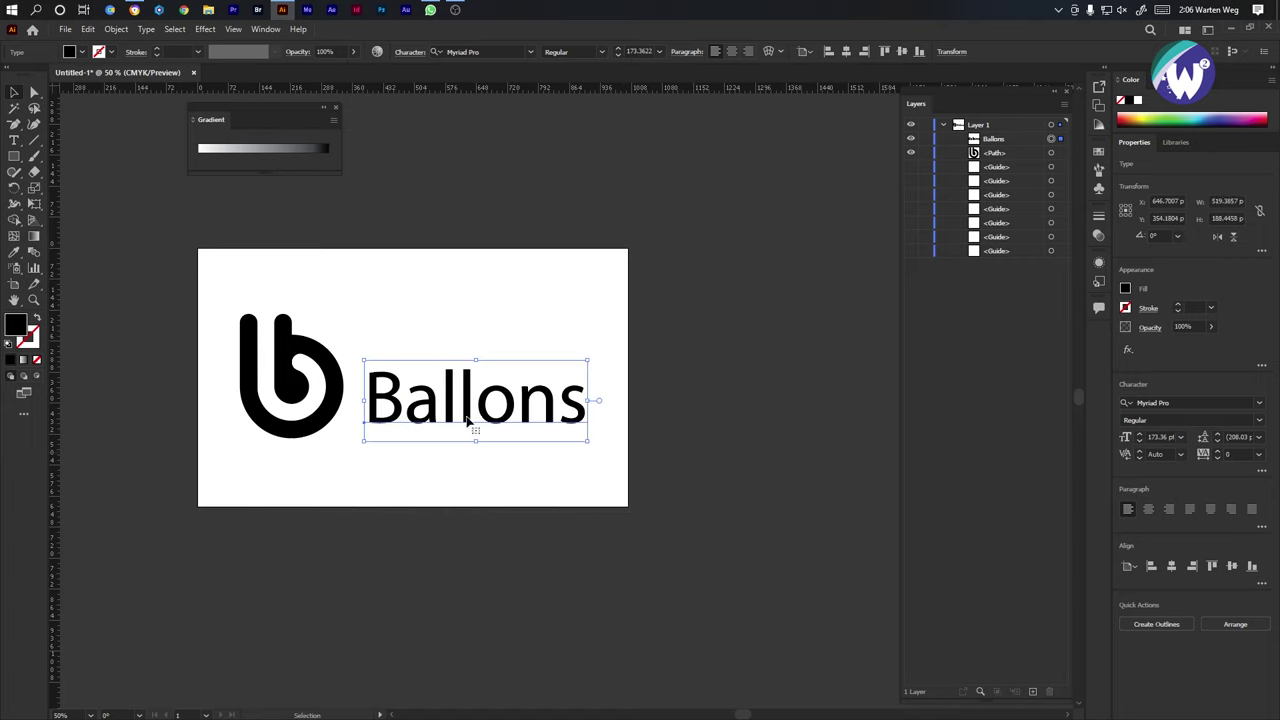
pyautogui.moveTo(467, 420); pyautogui.dragTo(459, 382)
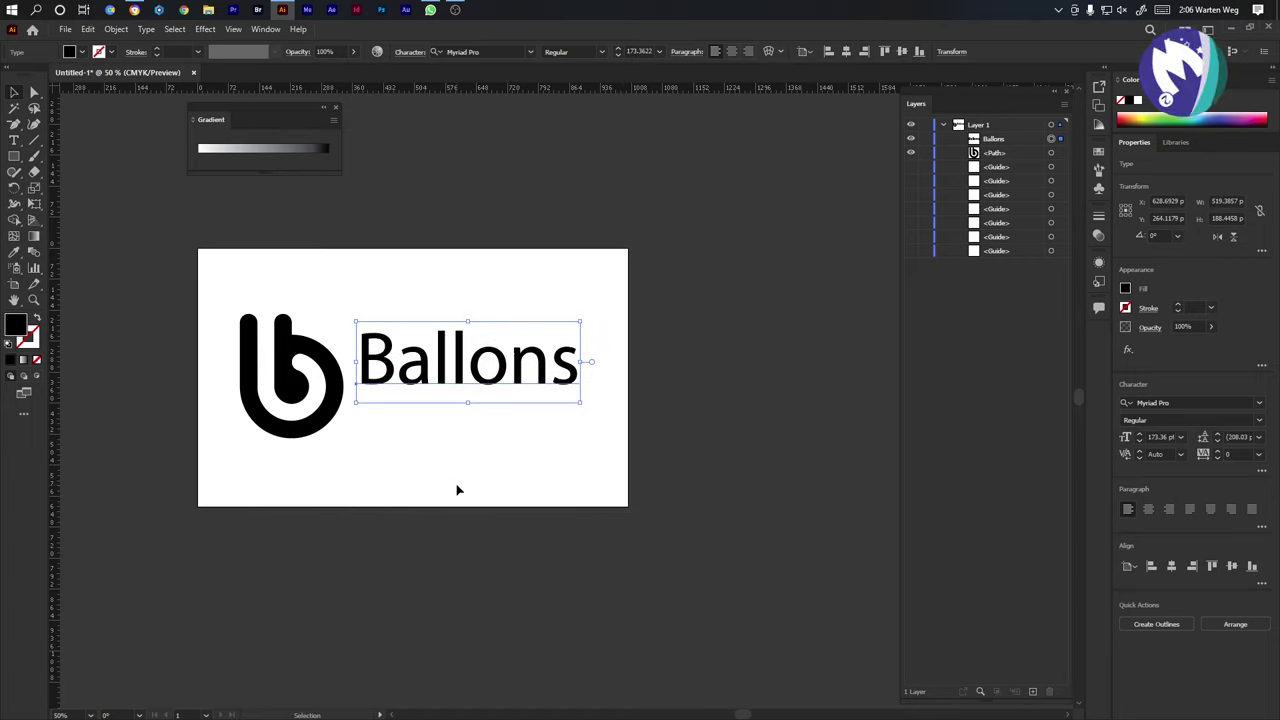
pyautogui.click(438, 428)
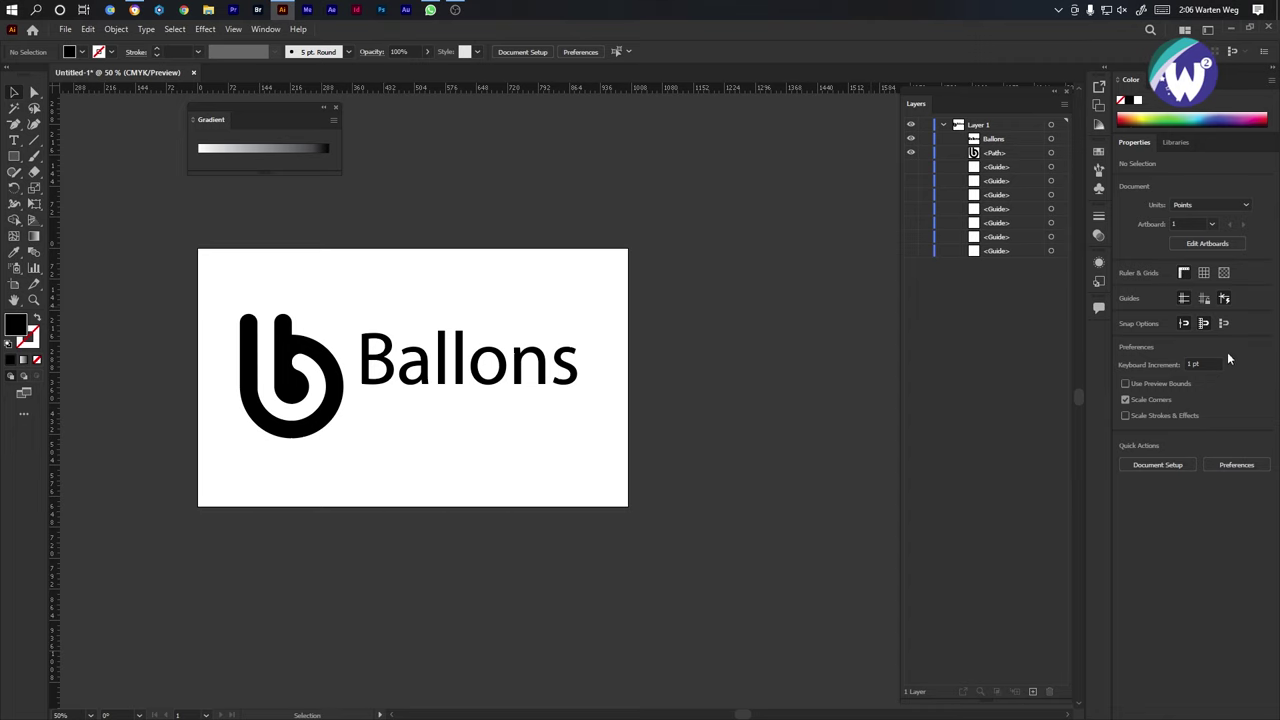
# Set the Ballons text in ITC Avant Garde Gothic LT Bold and scale it down to about 143 pt.
pyautogui.click(491, 366)
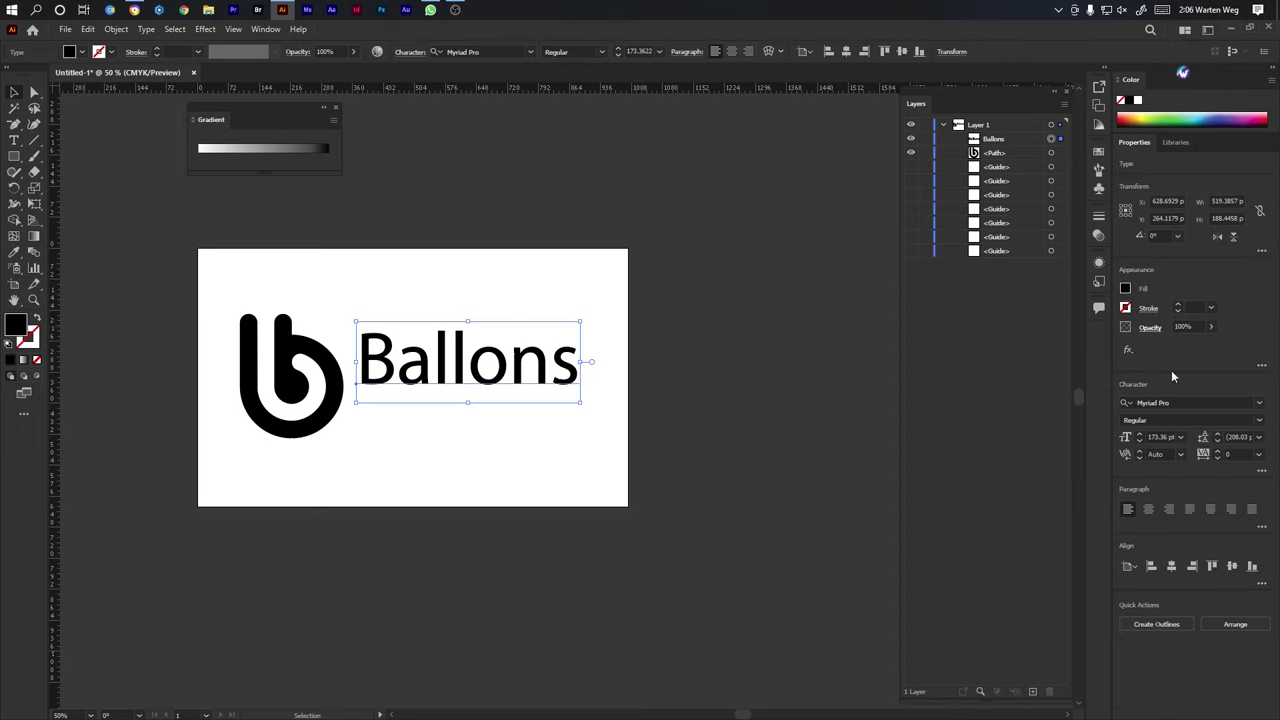
pyautogui.click(1254, 400)
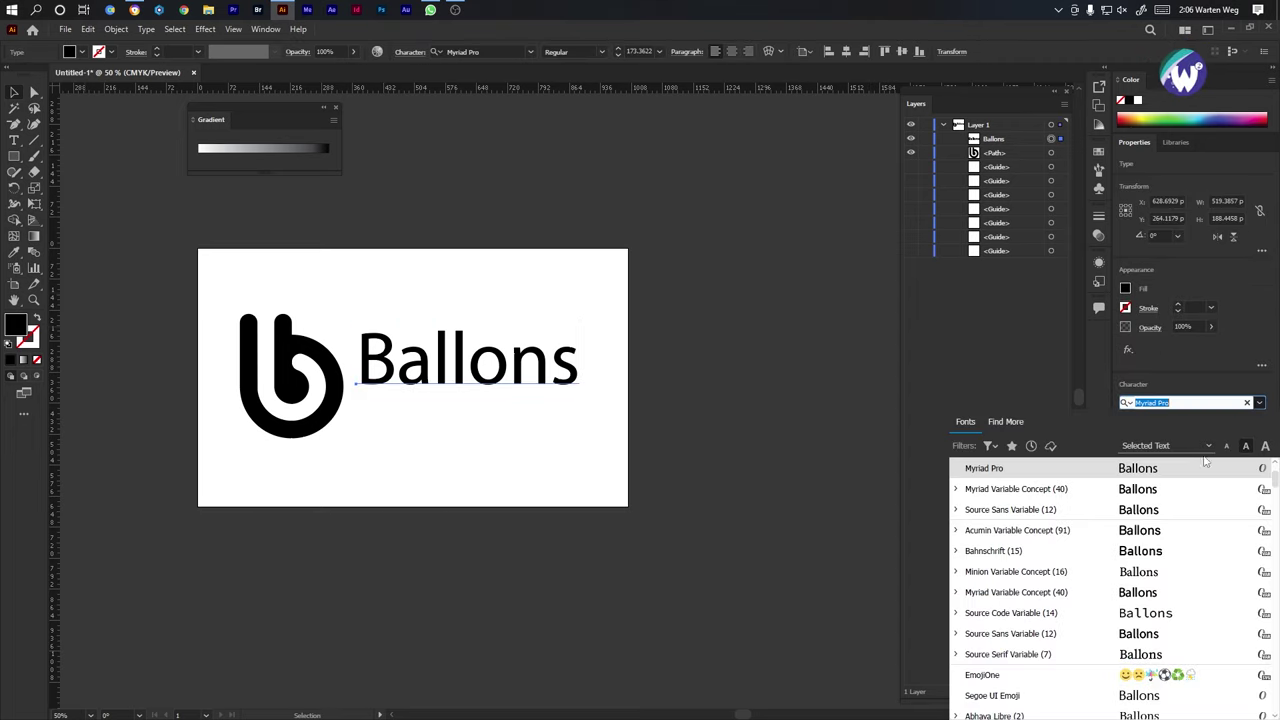
pyautogui.click(1133, 489)
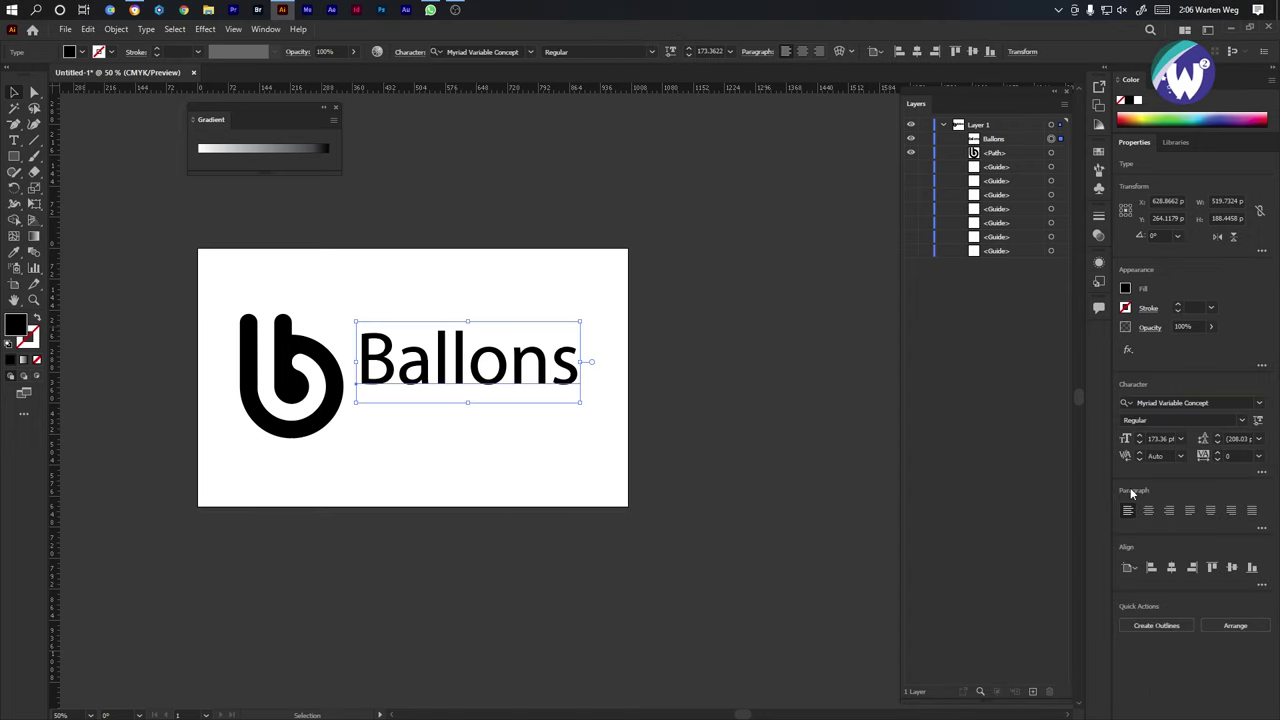
pyautogui.click(1260, 405)
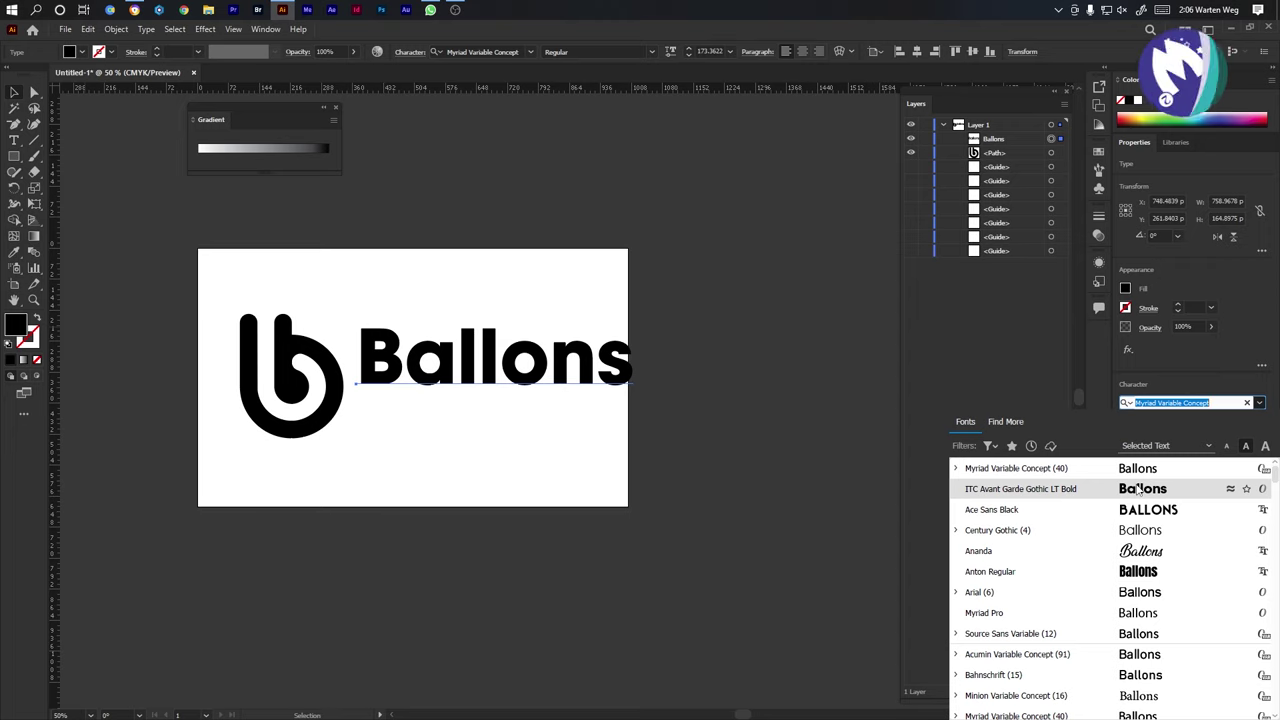
pyautogui.click(1040, 486)
pyautogui.moveTo(633, 361); pyautogui.dragTo(586, 361)
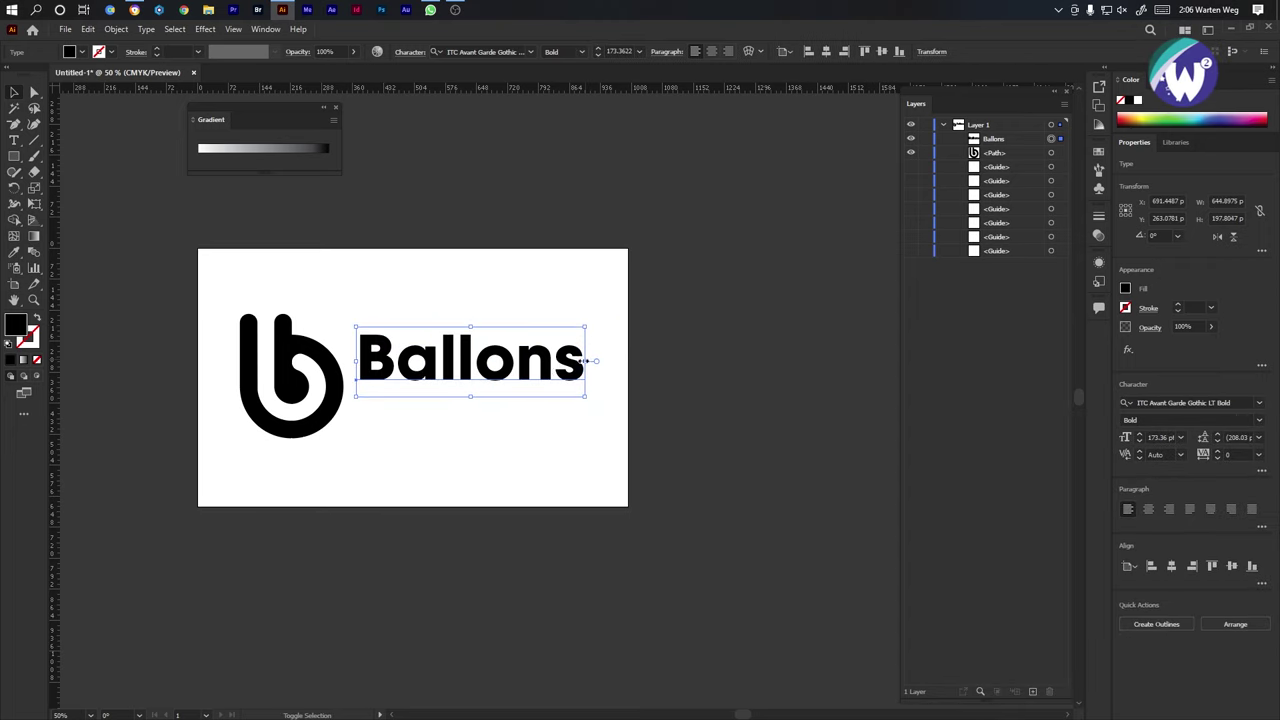
# Duplicate the Ballons text just below the original and replace the copy's wording with "Partners".
pyautogui.moveTo(510, 370); pyautogui.dragTo(472, 431)
pyautogui.press('t')
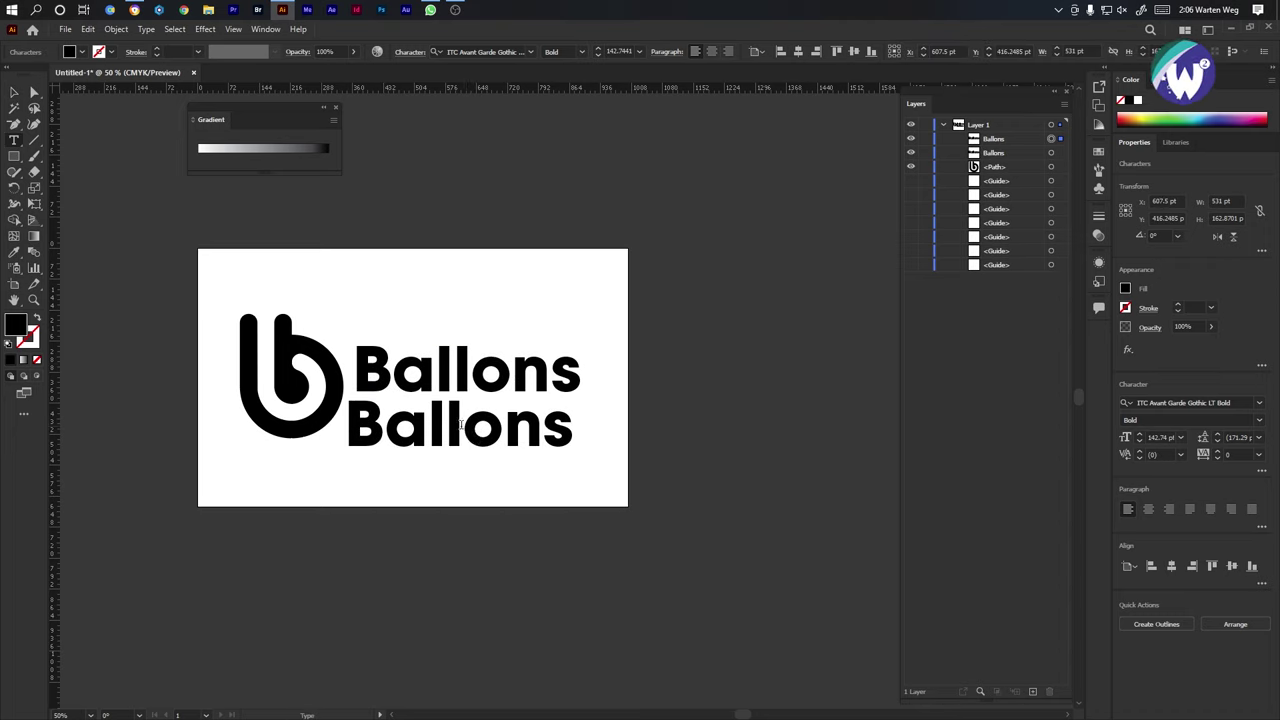
pyautogui.doubleClick(488, 432)
pyautogui.write('P')
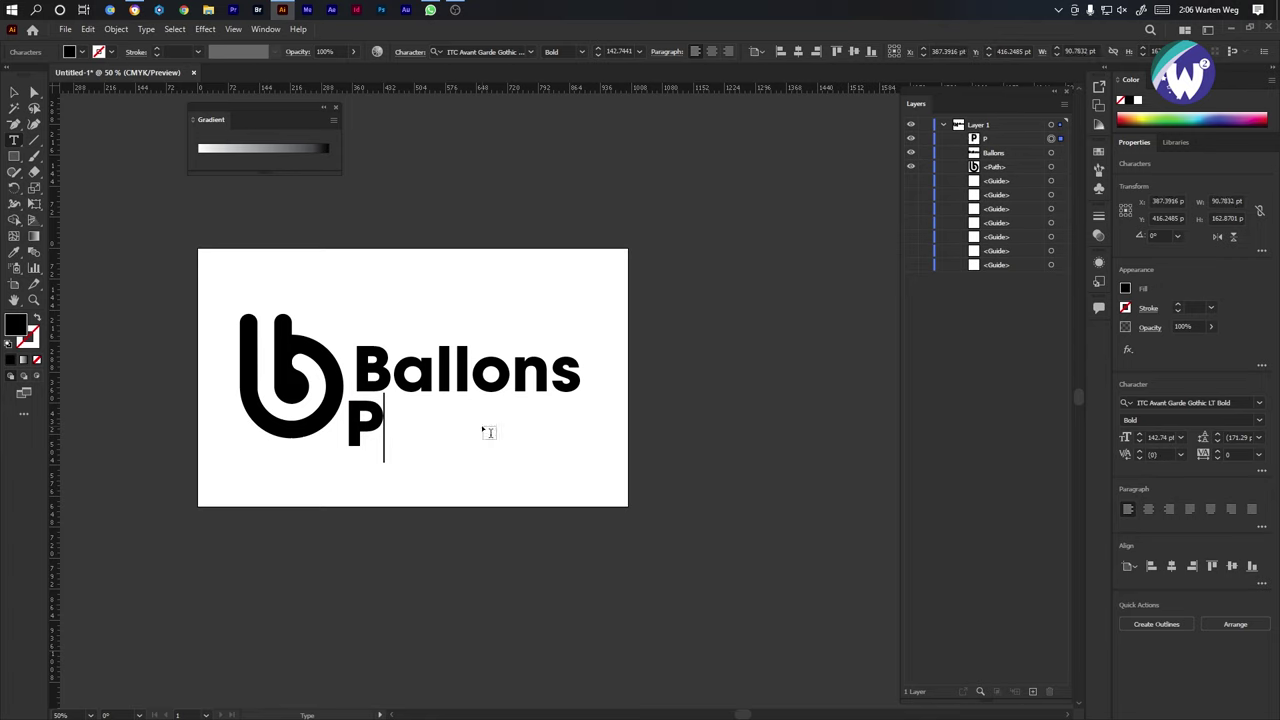
pyautogui.write('arne')
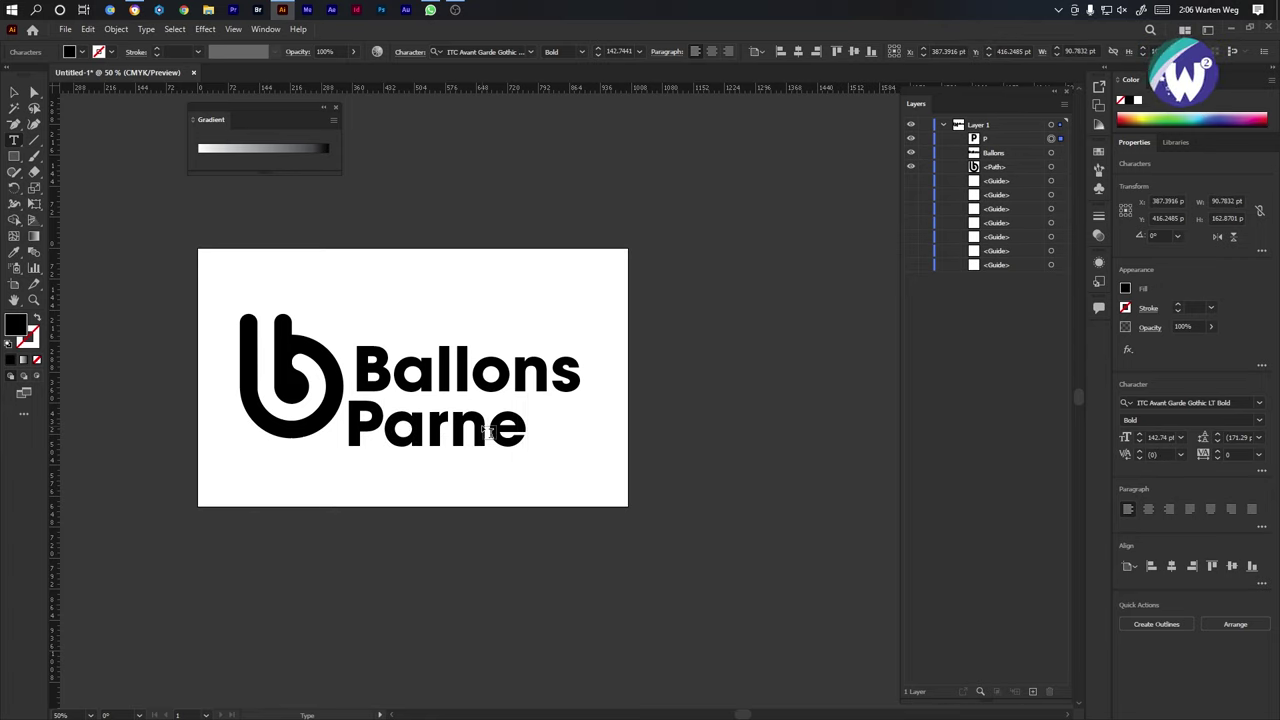
pyautogui.press('BackSpace')
pyautogui.press('BackSpace')
pyautogui.write('tner')
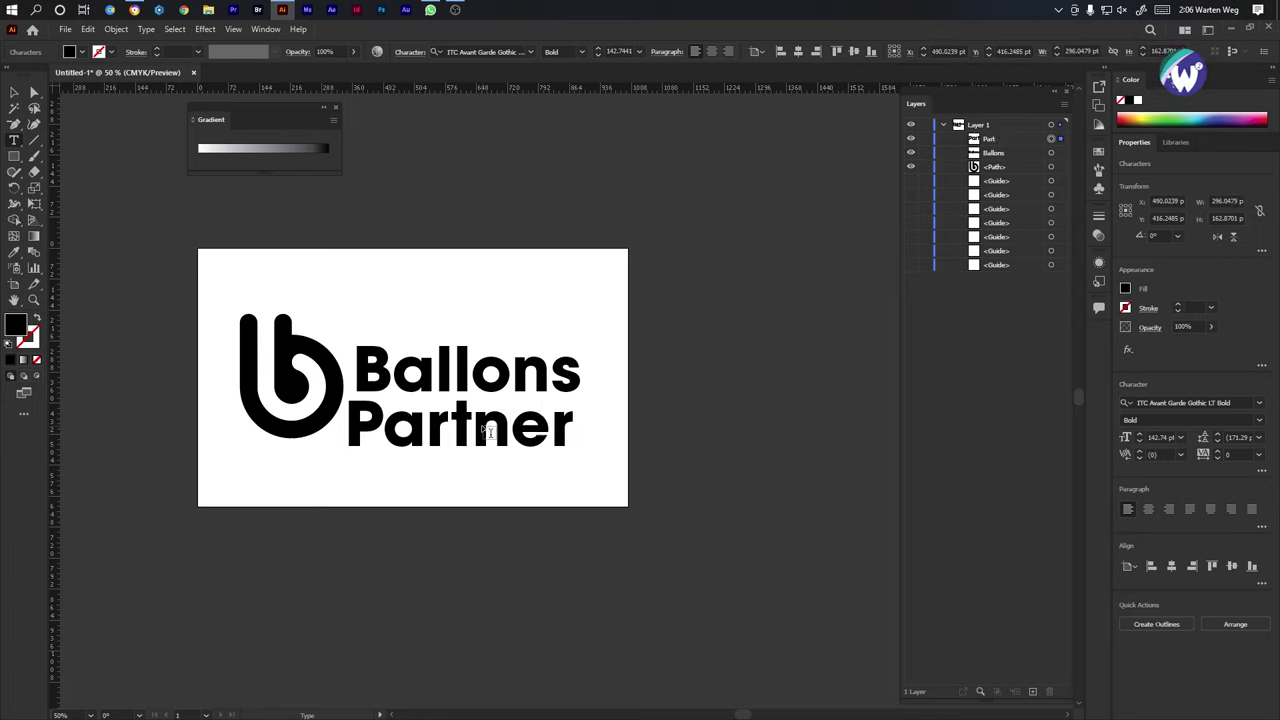
pyautogui.write('s')
pyautogui.press('Escape')
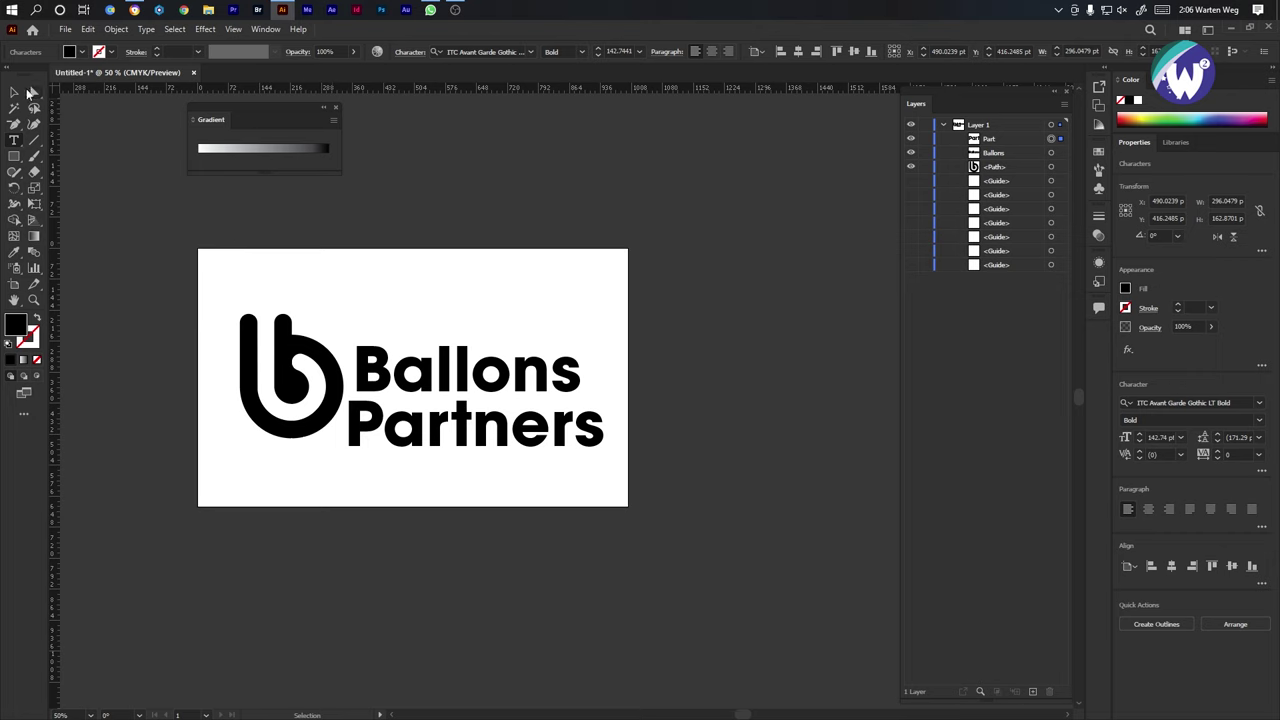
# Convert the Partners text to uppercase and fit it directly beneath Ballons at about 78 pt.
pyautogui.click(146, 29)
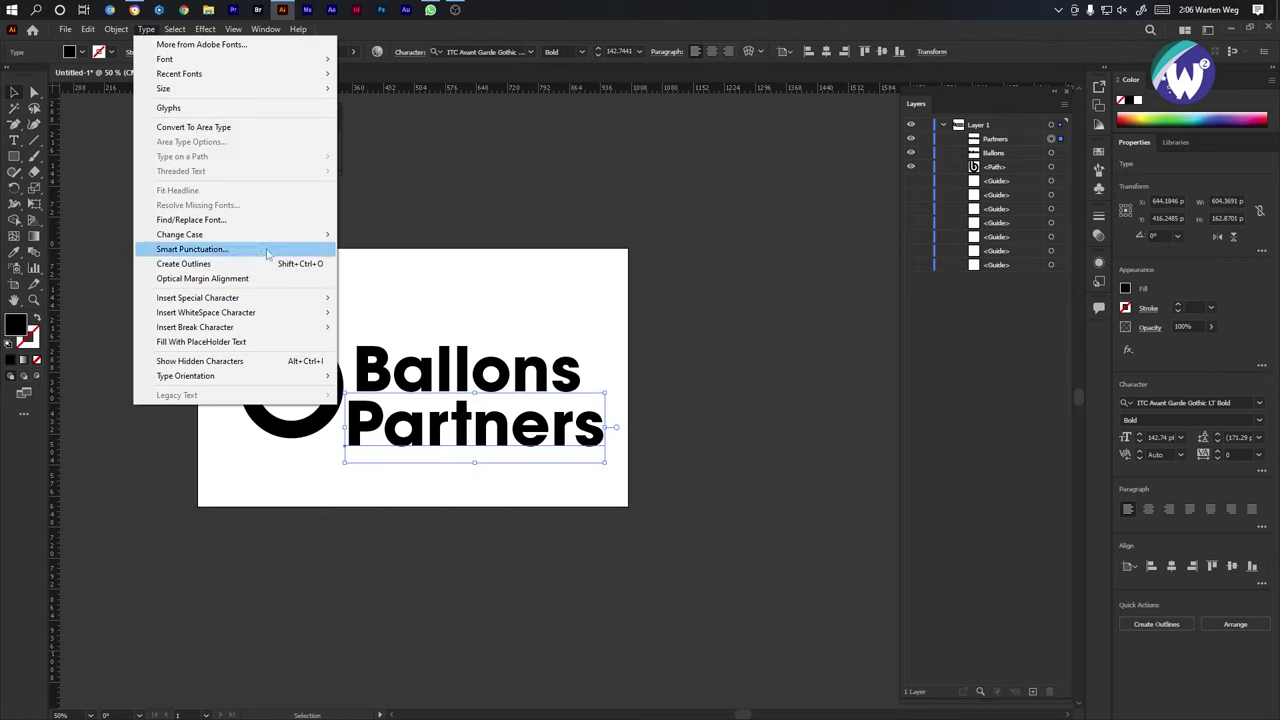
pyautogui.click(372, 235)
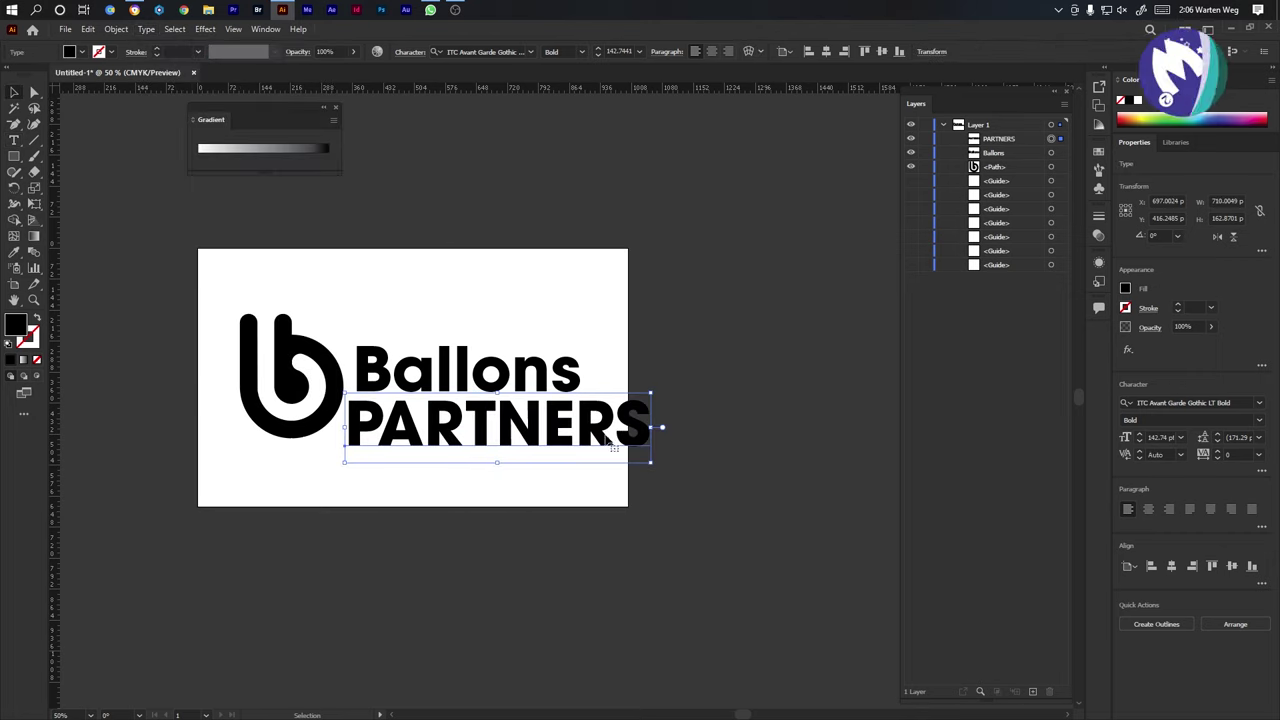
pyautogui.moveTo(651, 427); pyautogui.dragTo(477, 425)
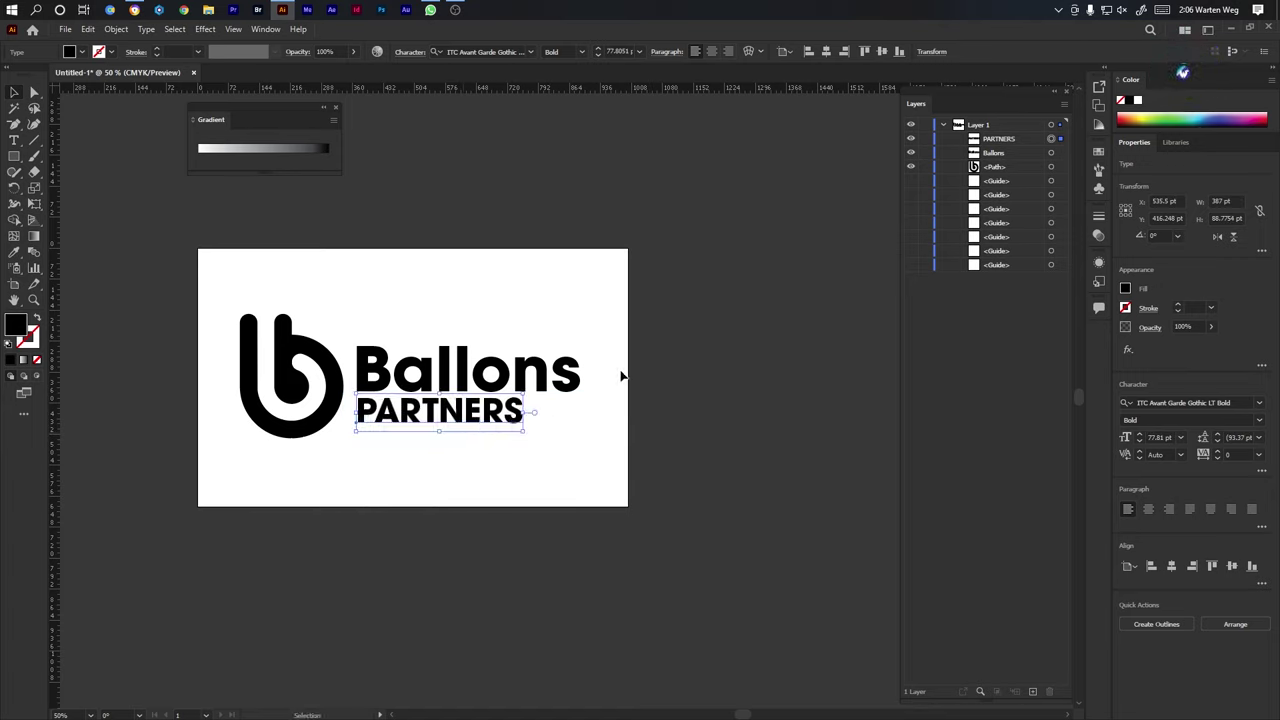
pyautogui.moveTo(628, 299); pyautogui.dragTo(214, 457)
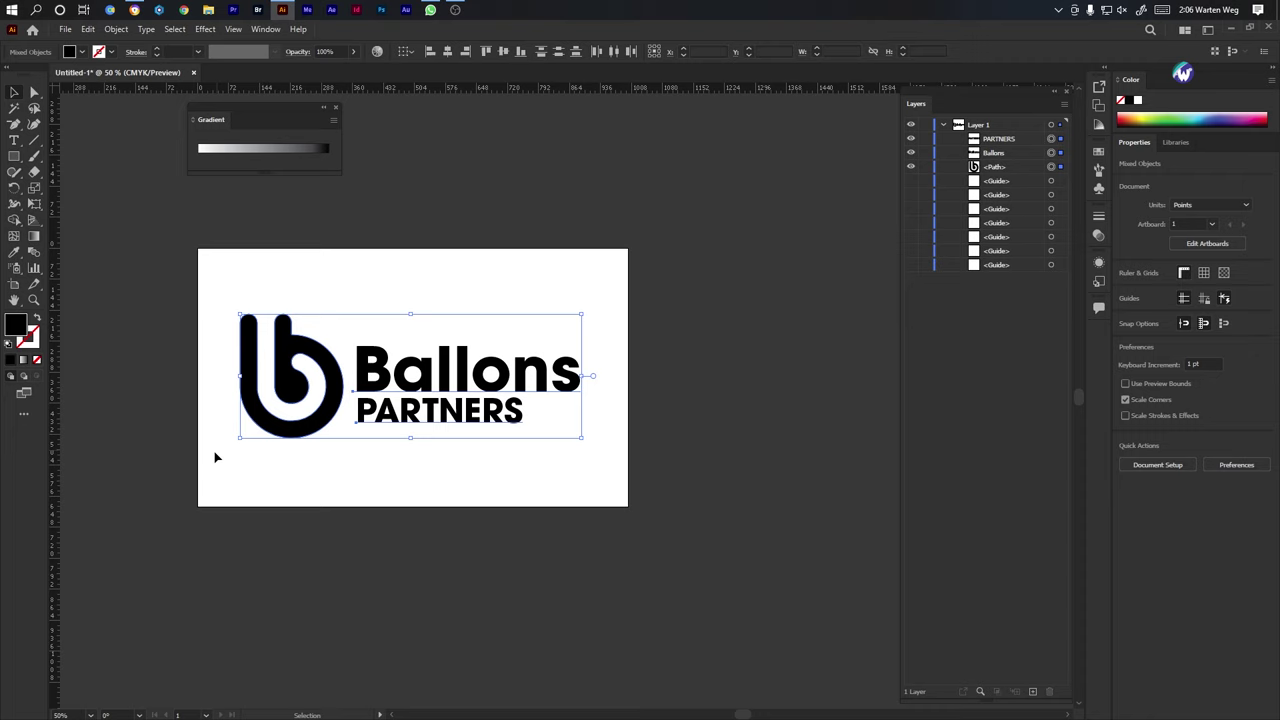
pyautogui.click(400, 480)
# Convert both the PARTNERS and Ballons texts to outlines.
pyautogui.click(476, 420)
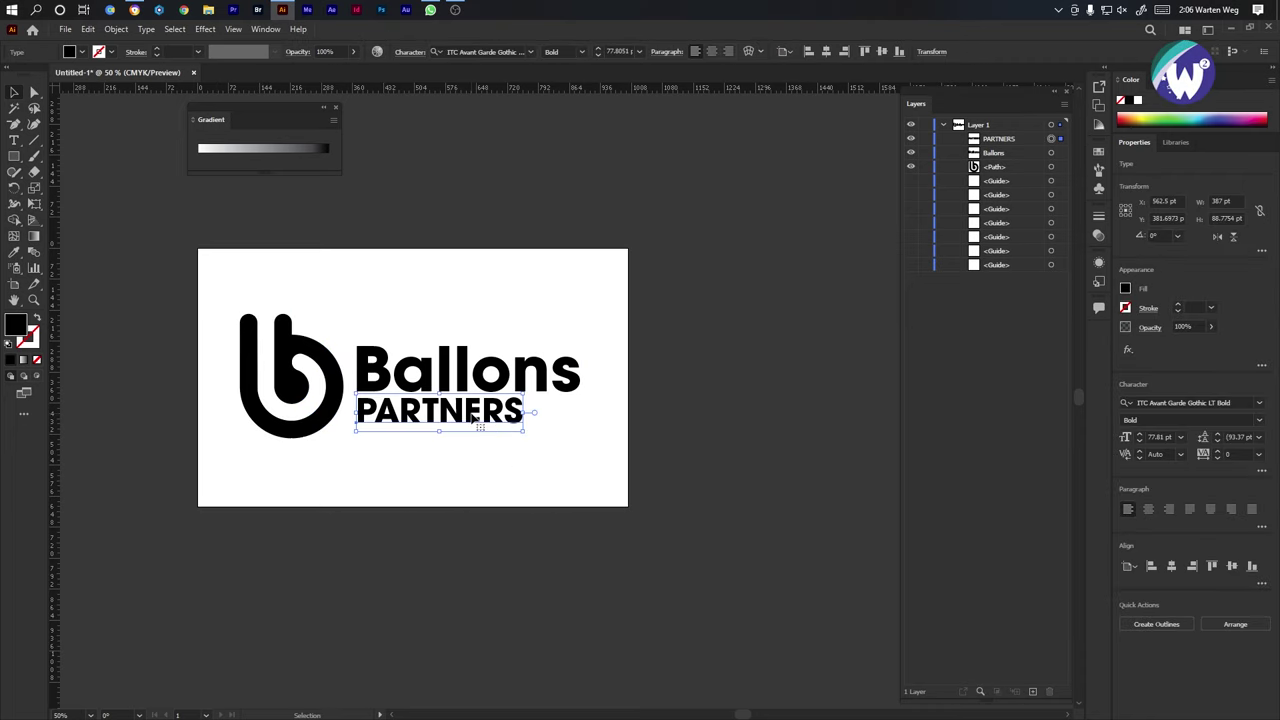
pyautogui.rightClick(462, 413)
pyautogui.click(530, 520)
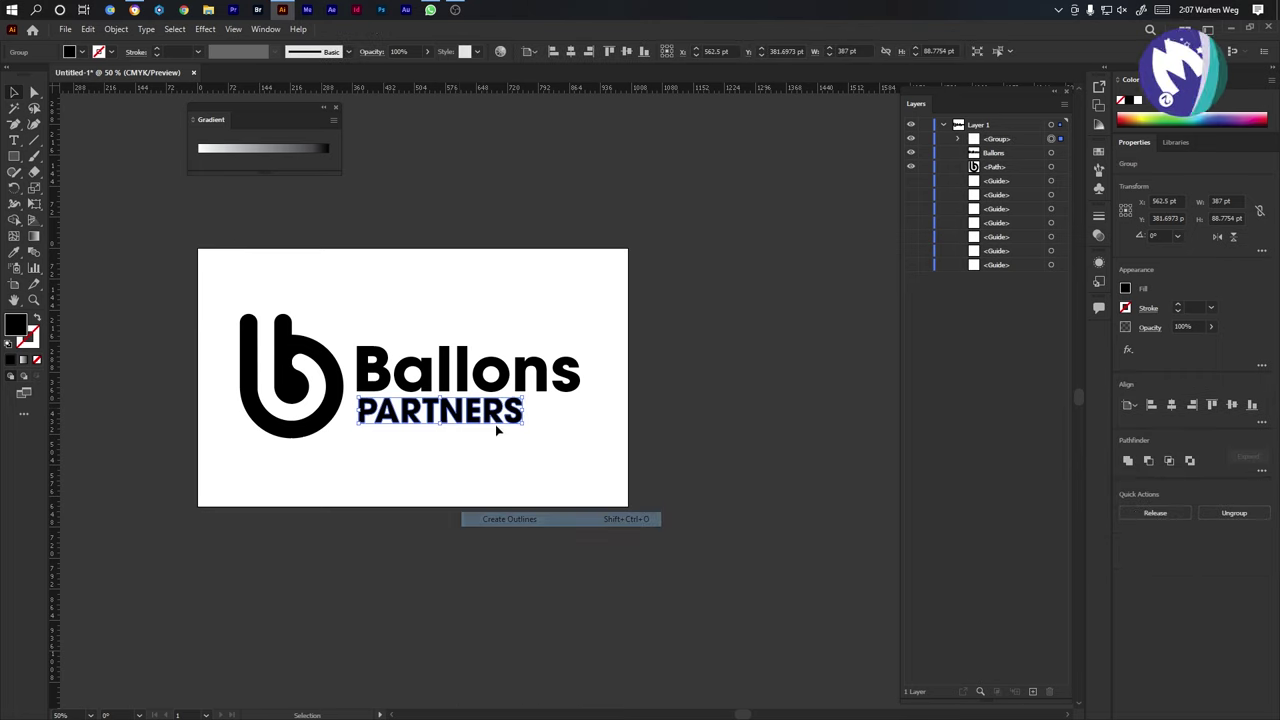
pyautogui.rightClick(478, 382)
pyautogui.click(537, 486)
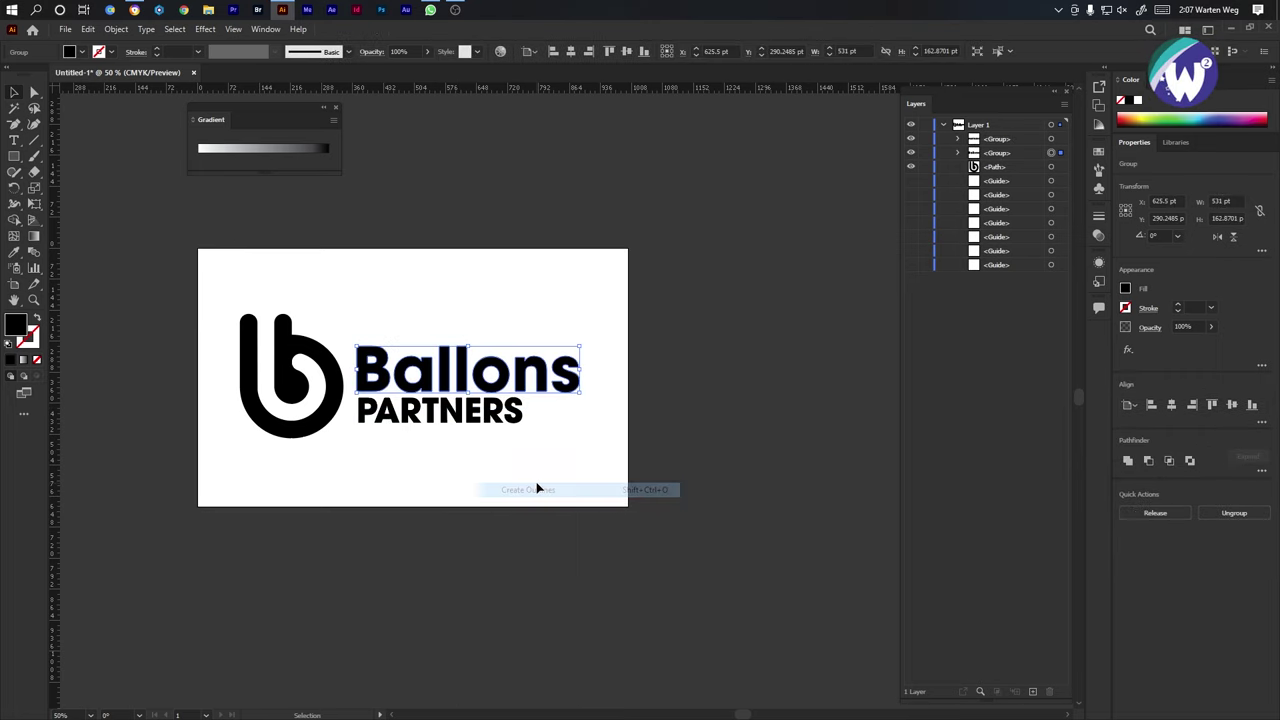
# Align the left edges of the Ballons and PARTNERS outlines and select the whole logo.
pyautogui.keyDown('shift'); pyautogui.click(495, 410); pyautogui.keyUp('shift')
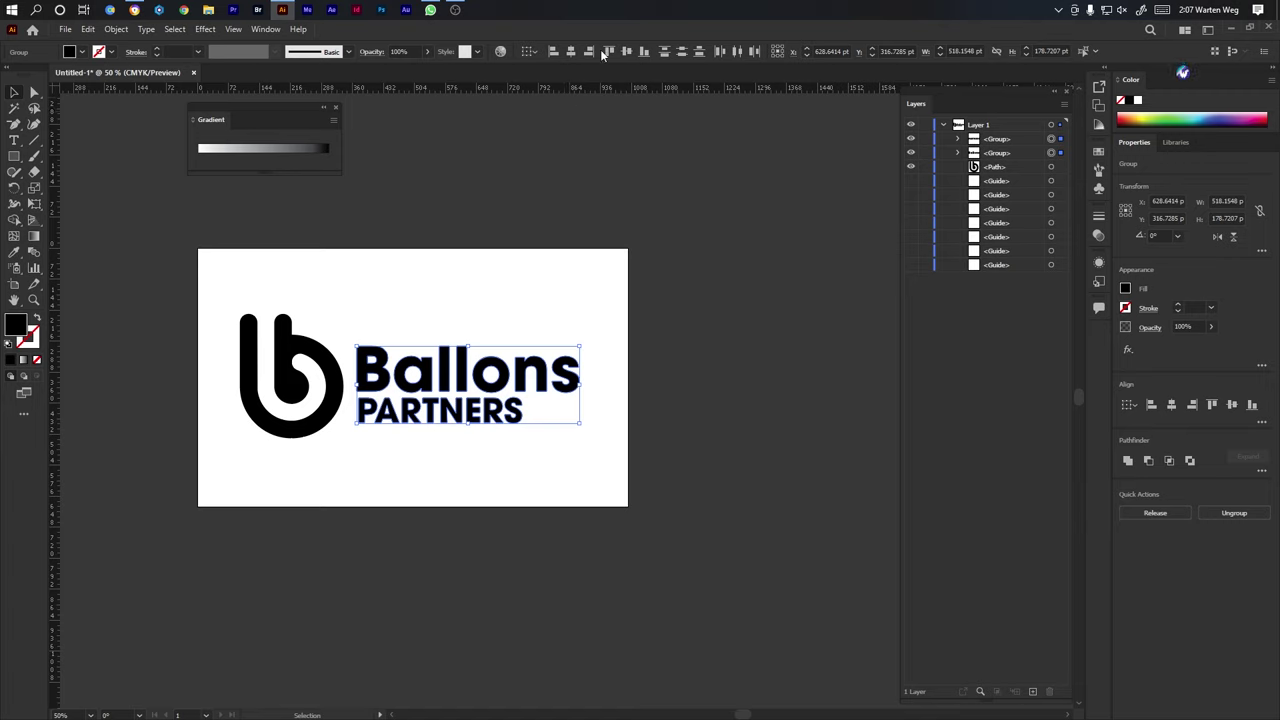
pyautogui.click(553, 51)
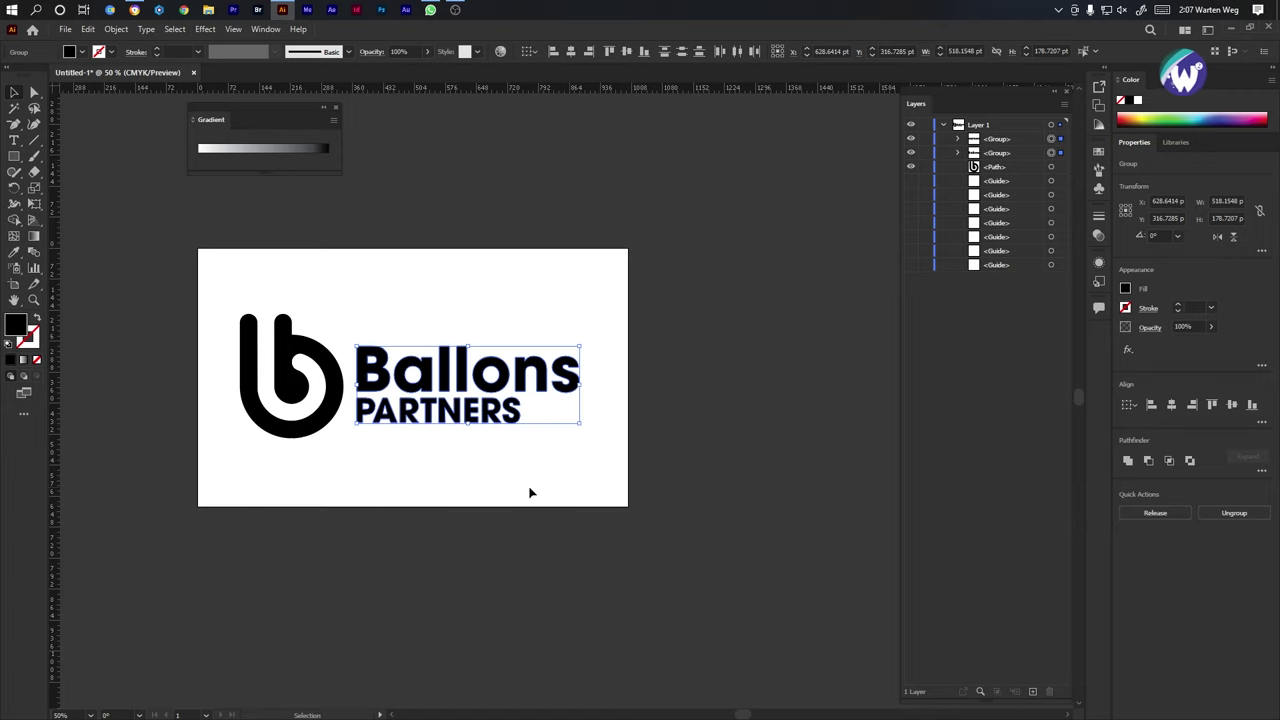
pyautogui.moveTo(580, 457); pyautogui.dragTo(220, 289)
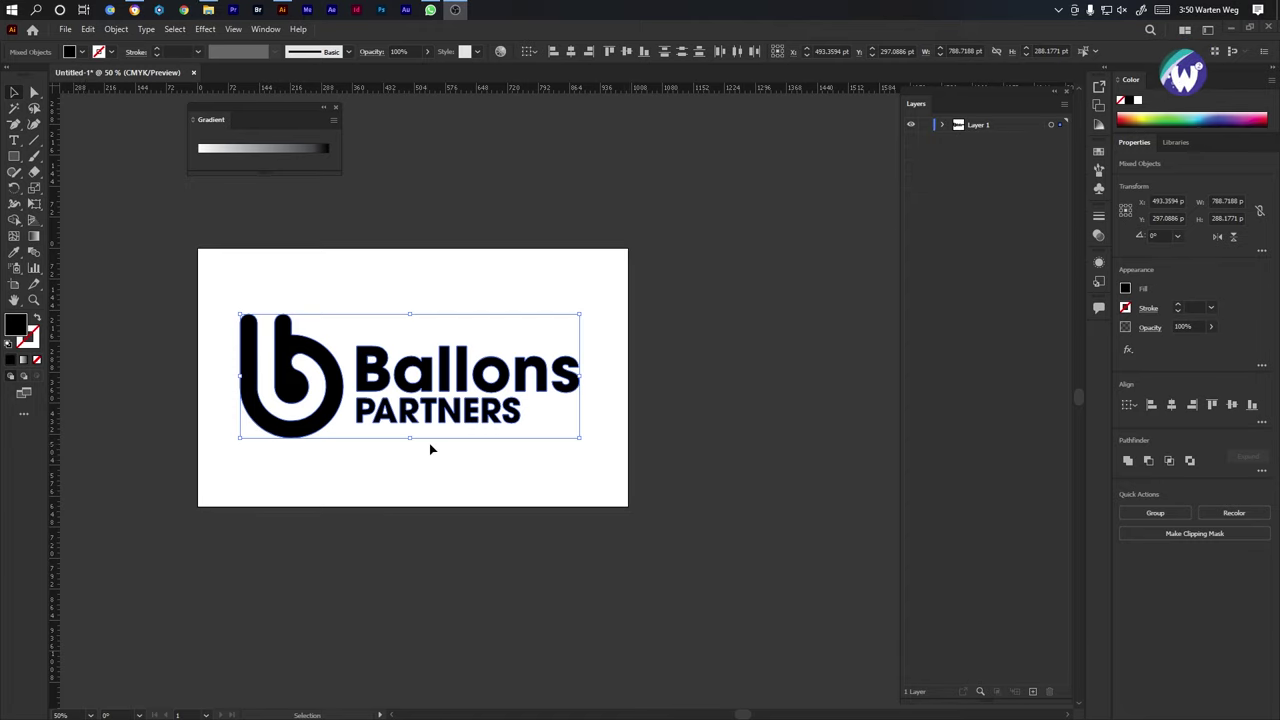
# Hide and lock the finished logo's layer, and add a new empty layer above it.
pyautogui.scroll(2, 357, 386)
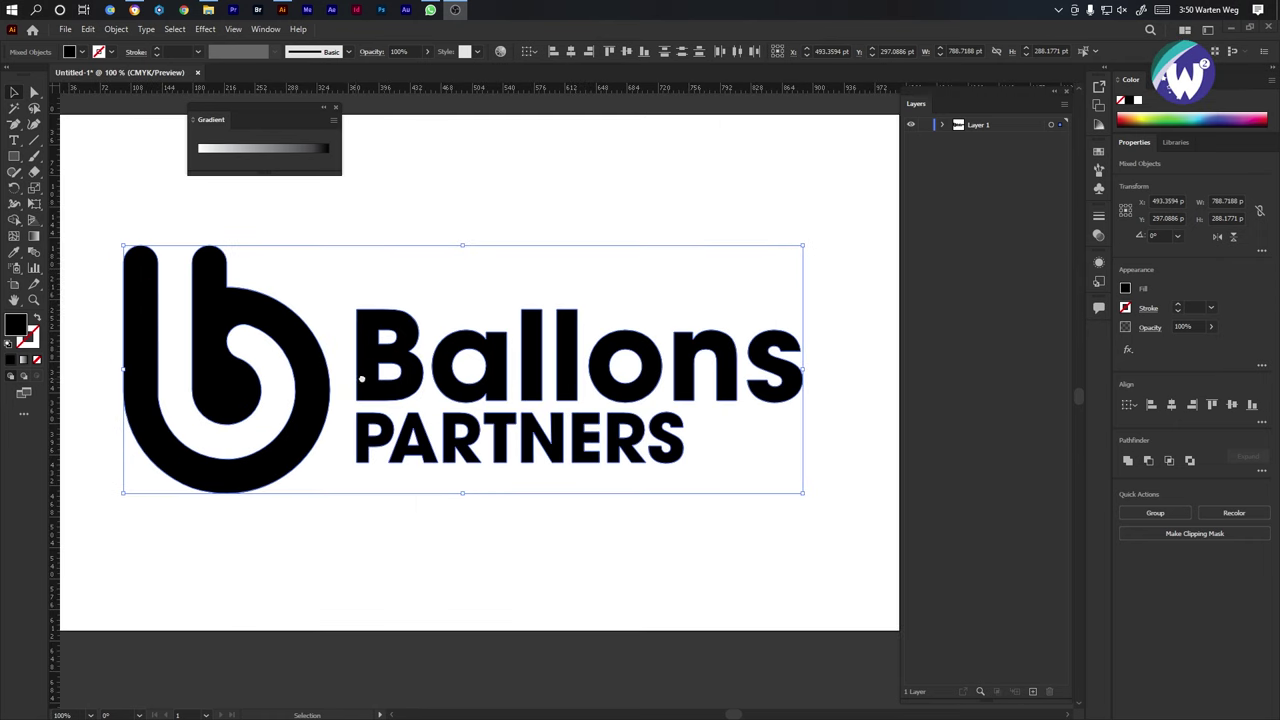
pyautogui.scroll(2, 361, 378)
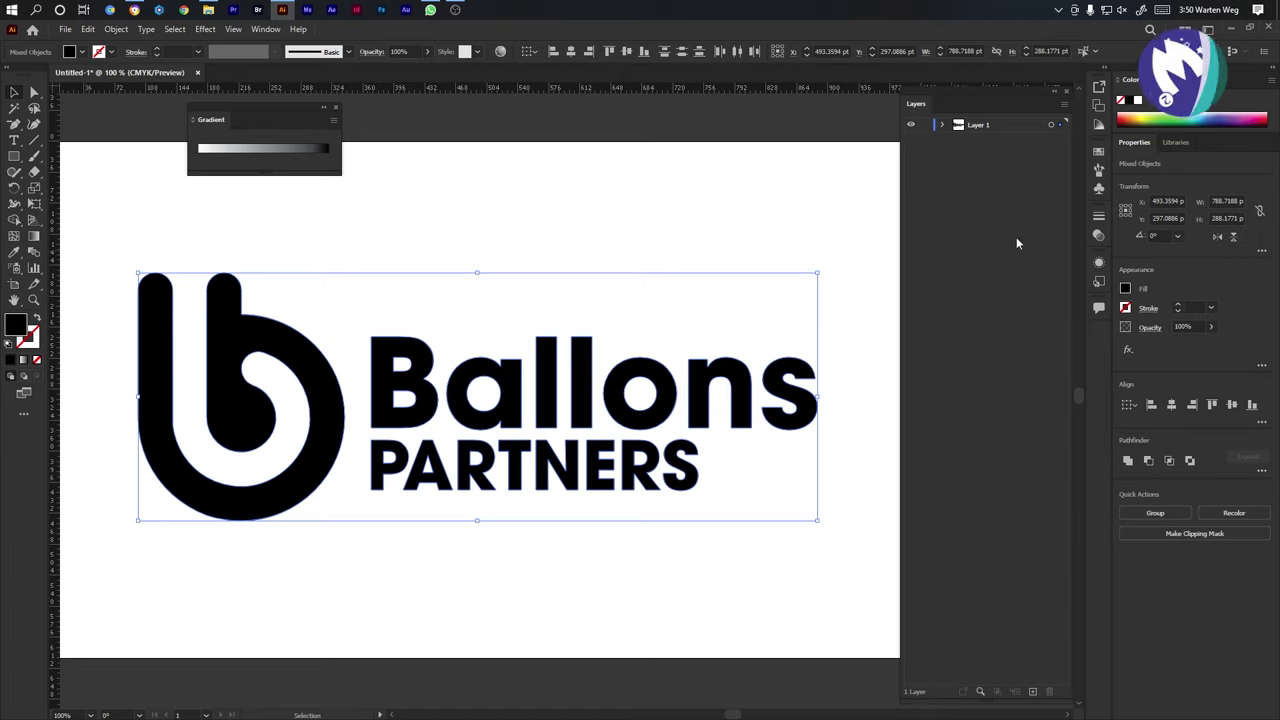
pyautogui.click(911, 125)
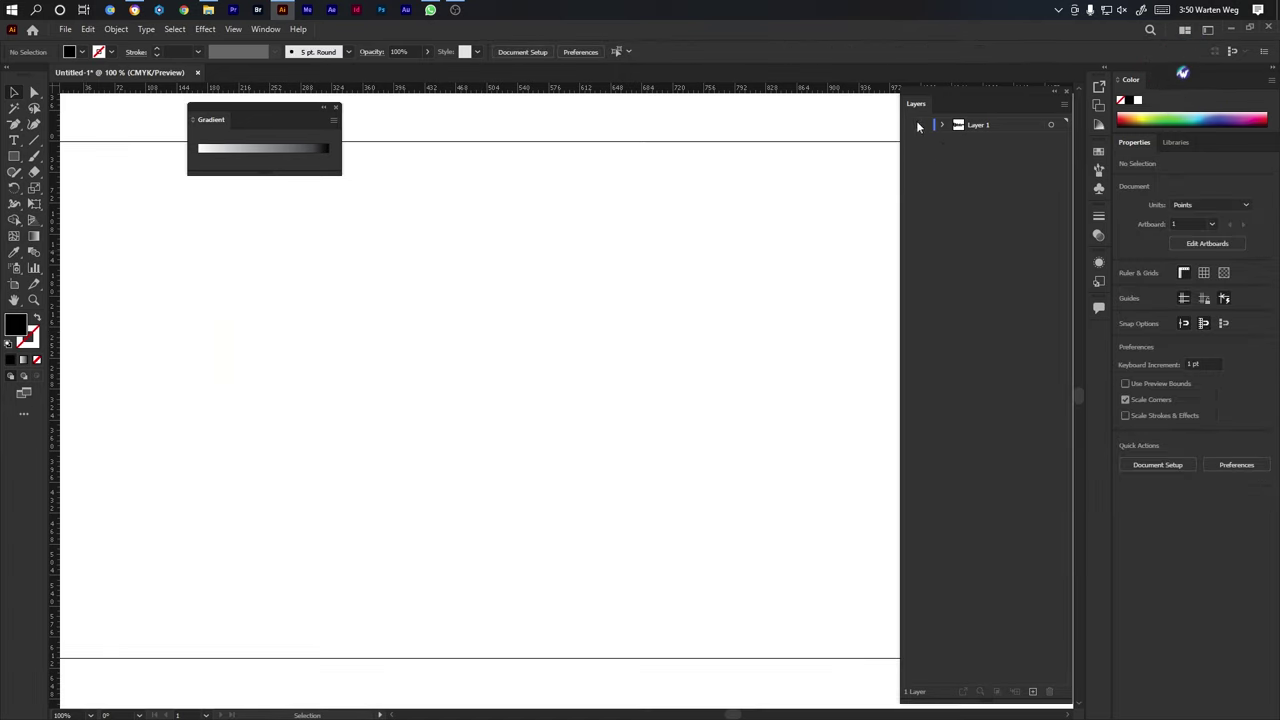
pyautogui.click(1032, 692)
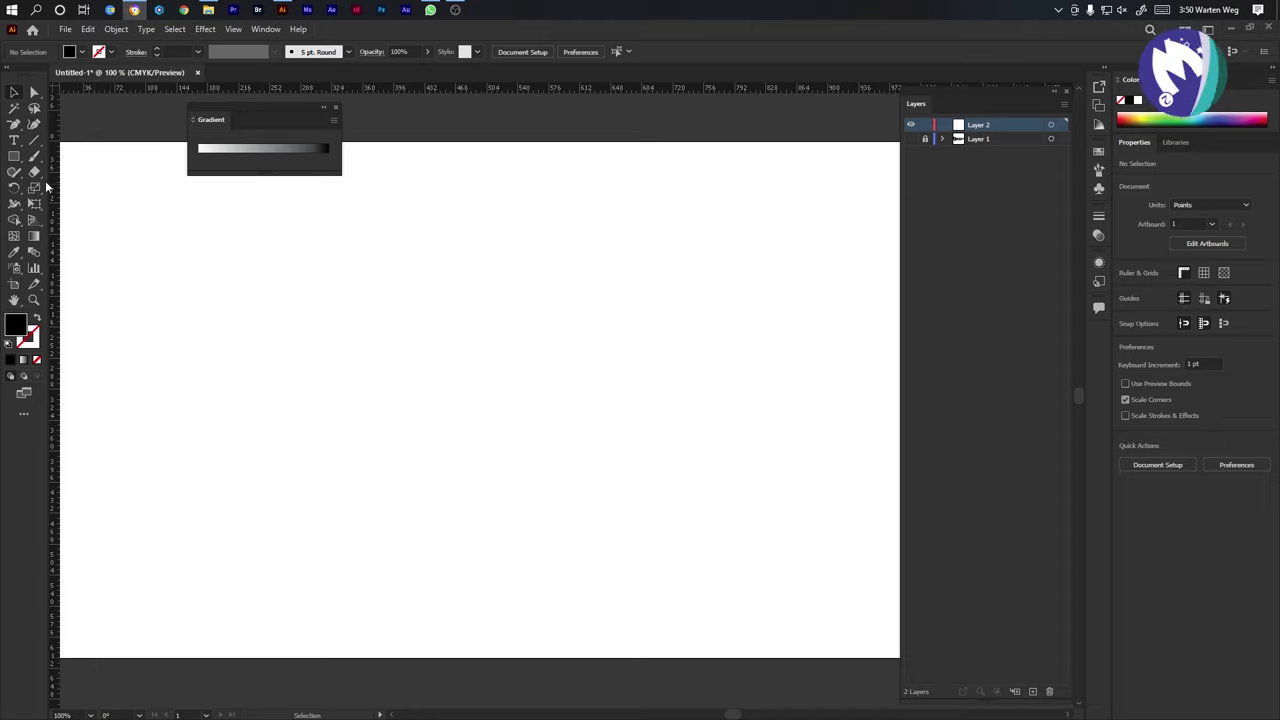
pyautogui.click(8, 157)
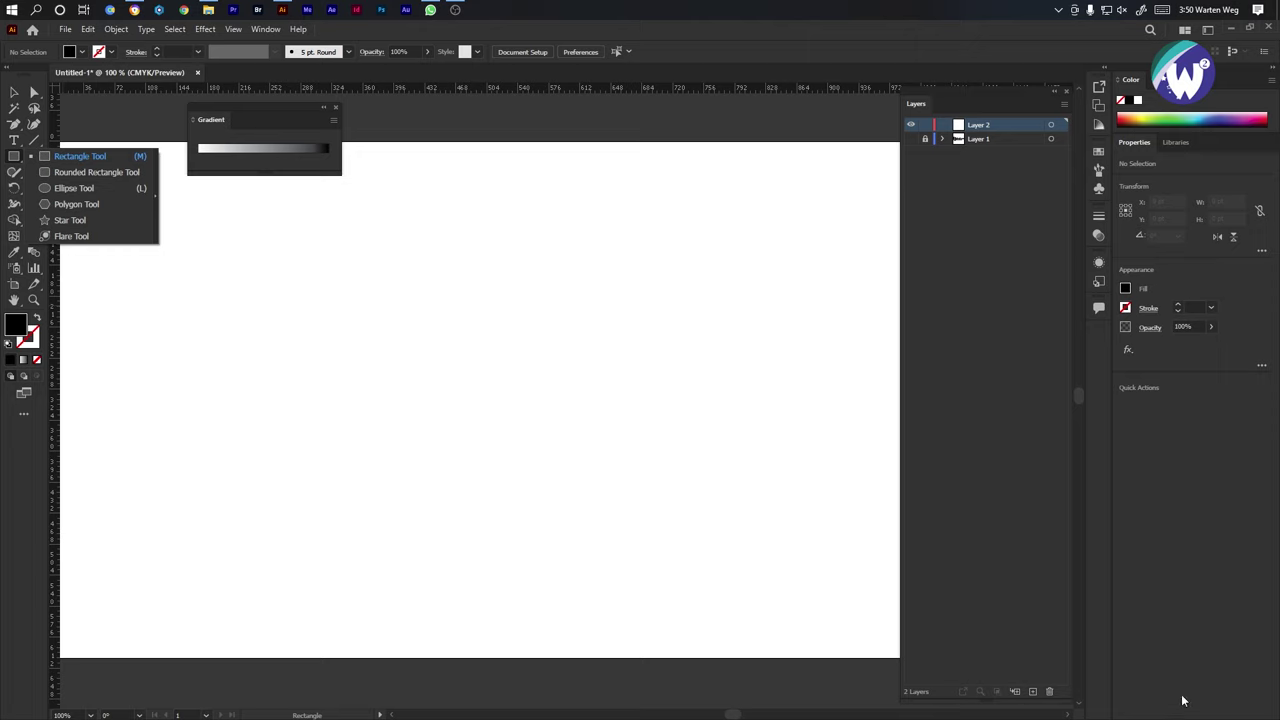
pyautogui.click(289, 336)
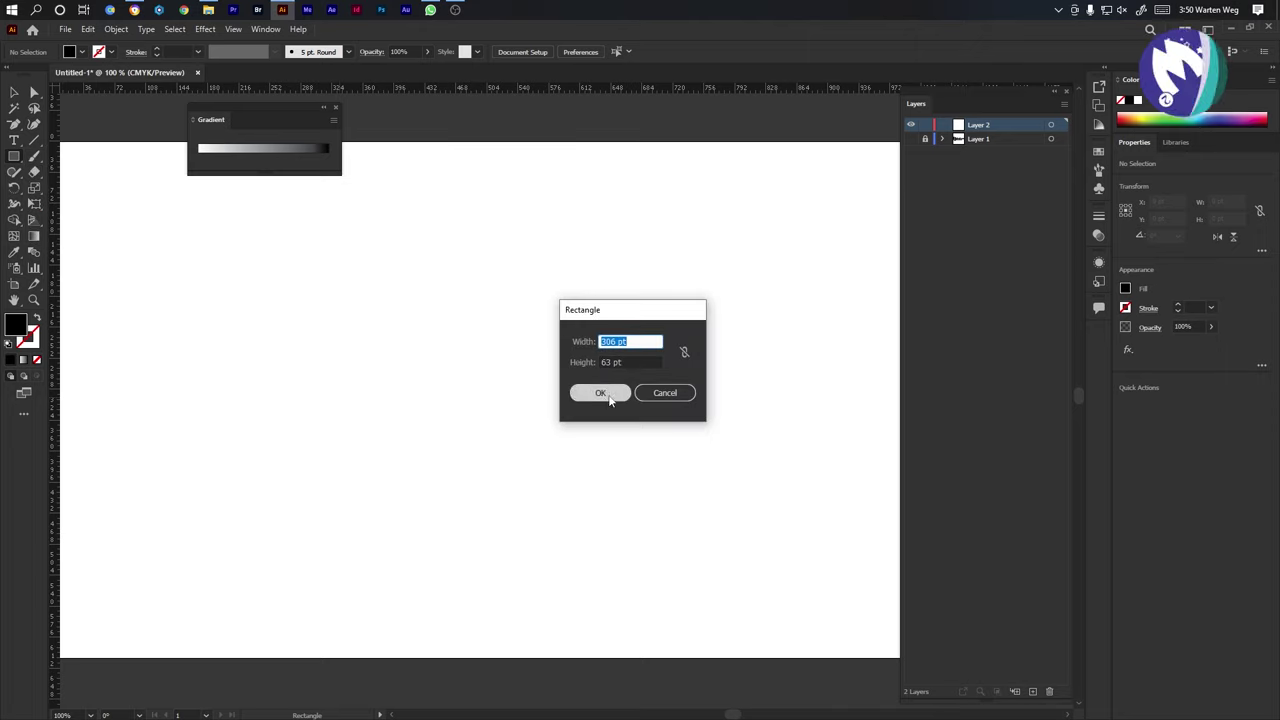
pyautogui.click(672, 392)
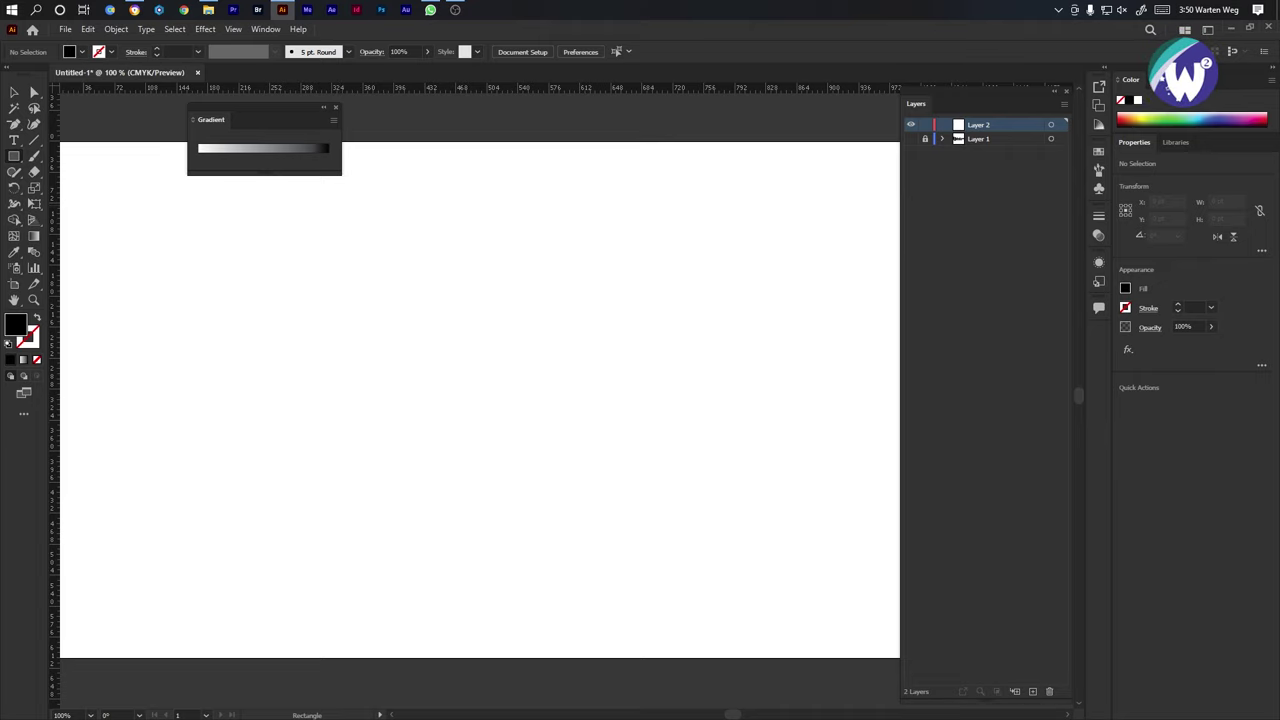
pyautogui.click(20, 157)
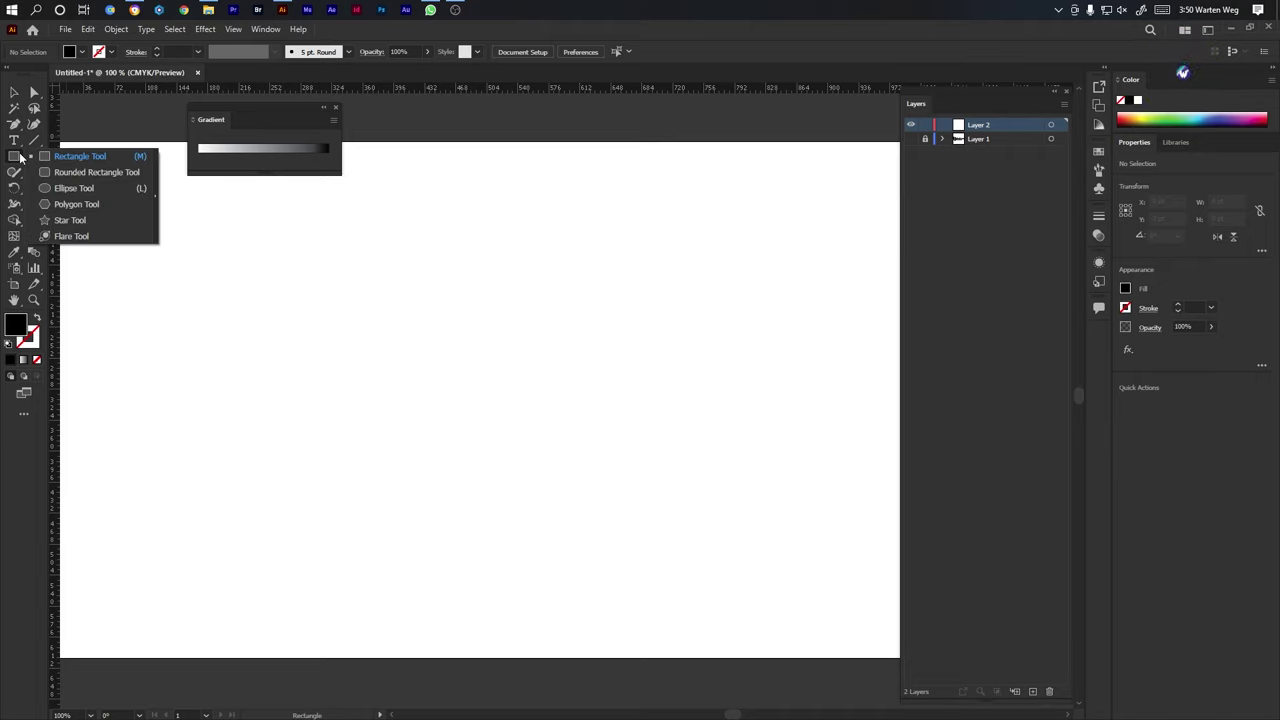
pyautogui.click(74, 189)
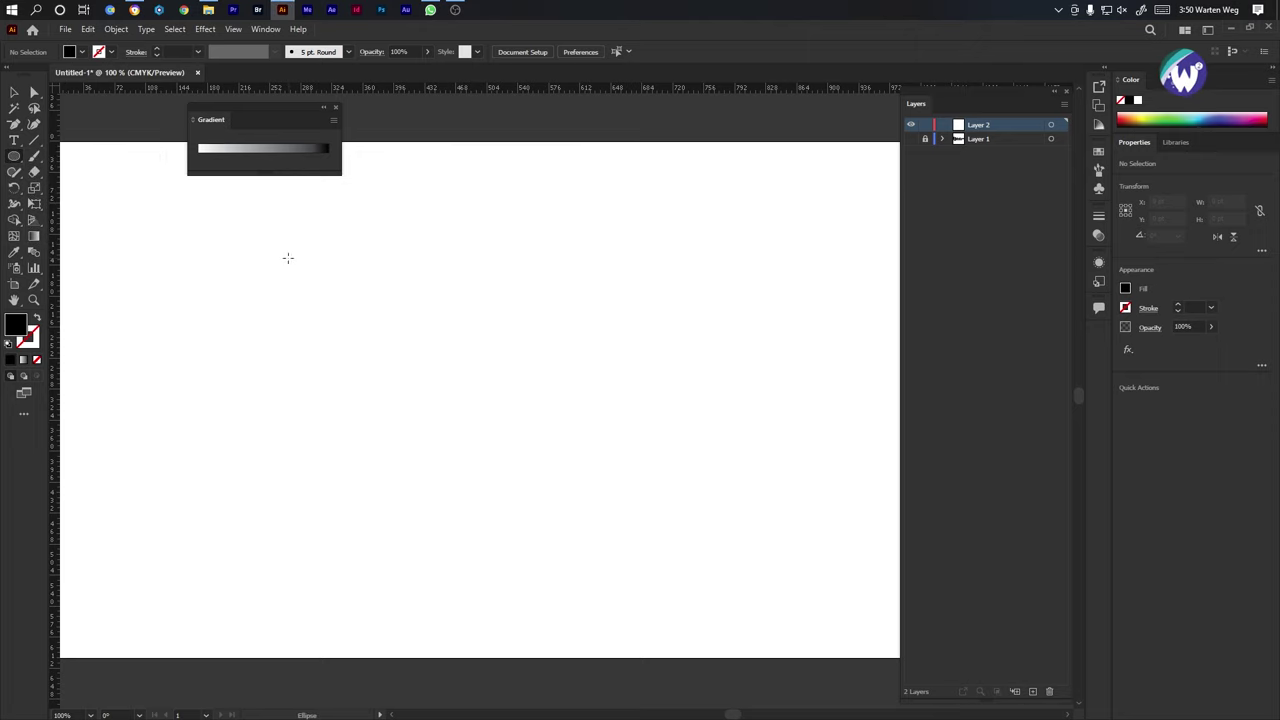
# Draw a rounded rectangle of 378 × 81 pt in the upper half of the artboard and fully round its corners into a pill.
pyautogui.click(22, 160)
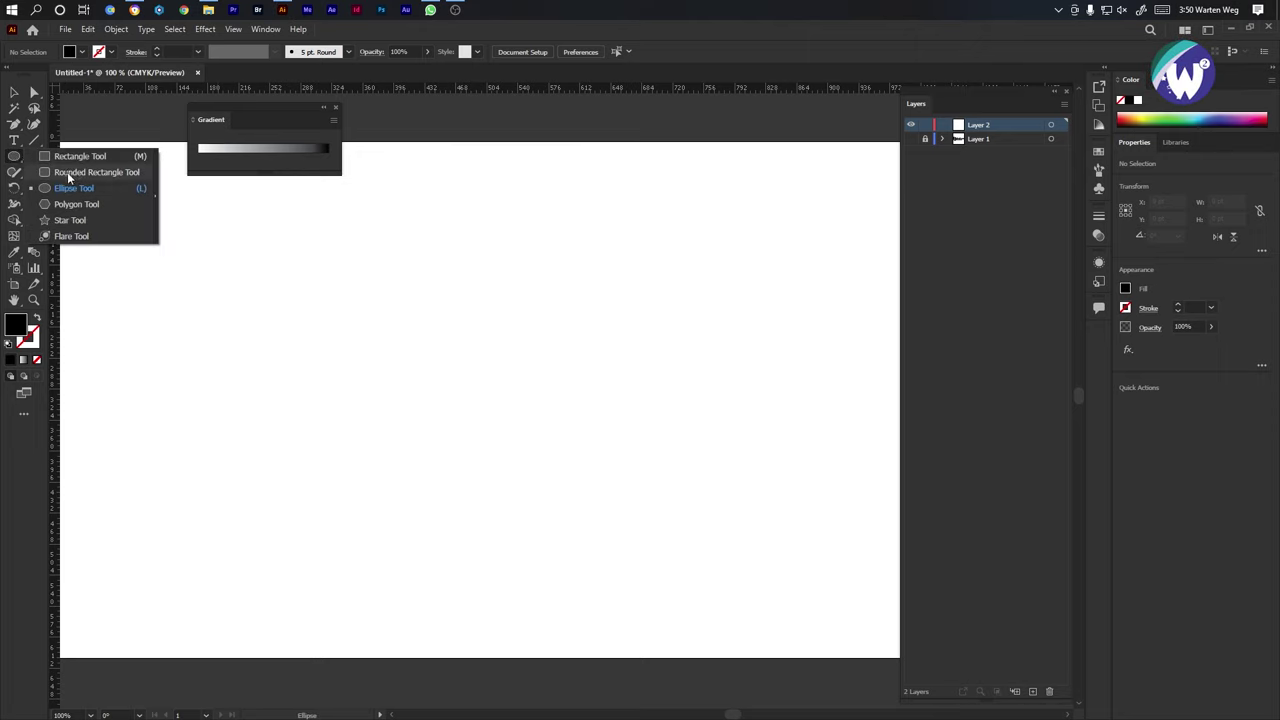
pyautogui.click(68, 172)
pyautogui.moveTo(238, 249); pyautogui.dragTo(568, 322)
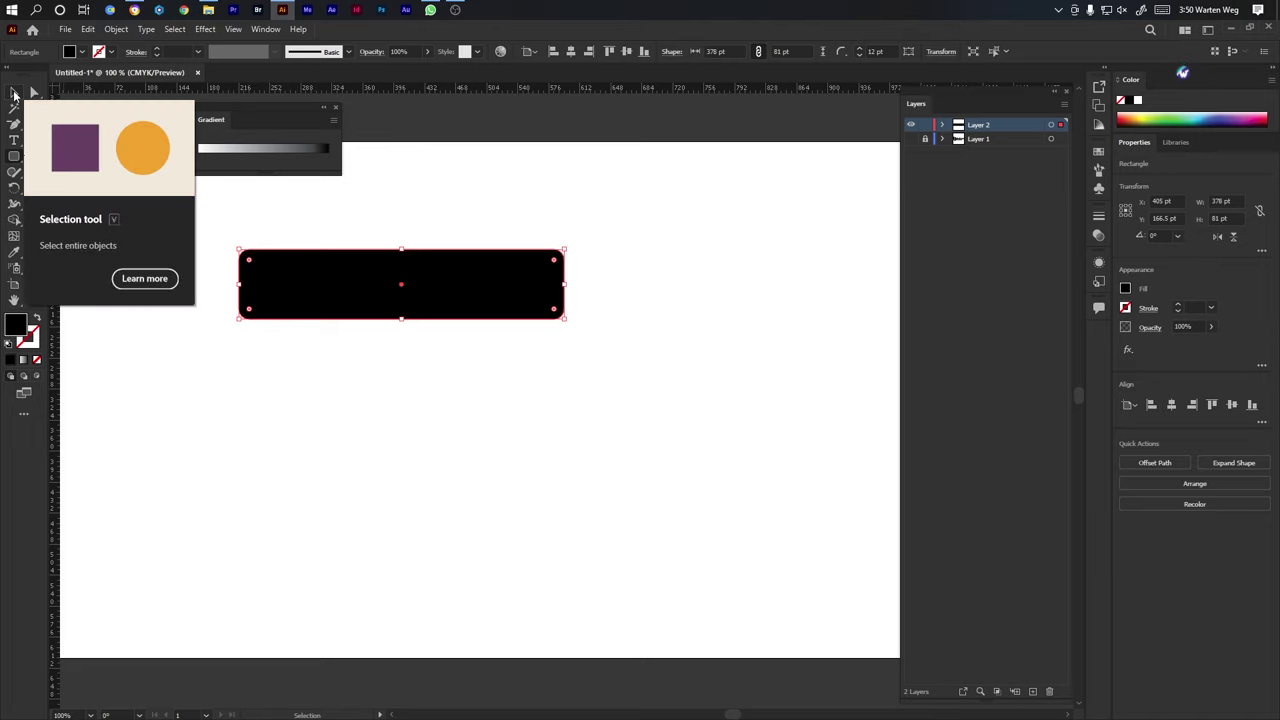
pyautogui.click(14, 93)
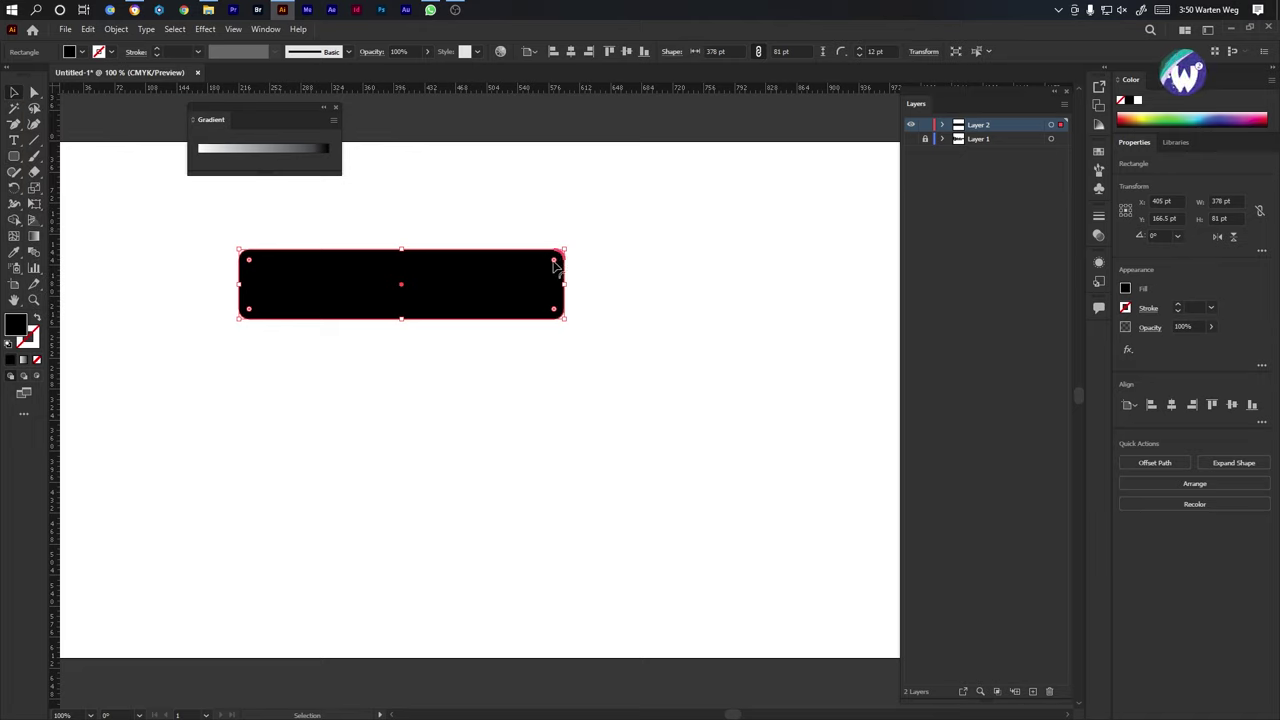
pyautogui.moveTo(555, 263); pyautogui.dragTo(481, 263)
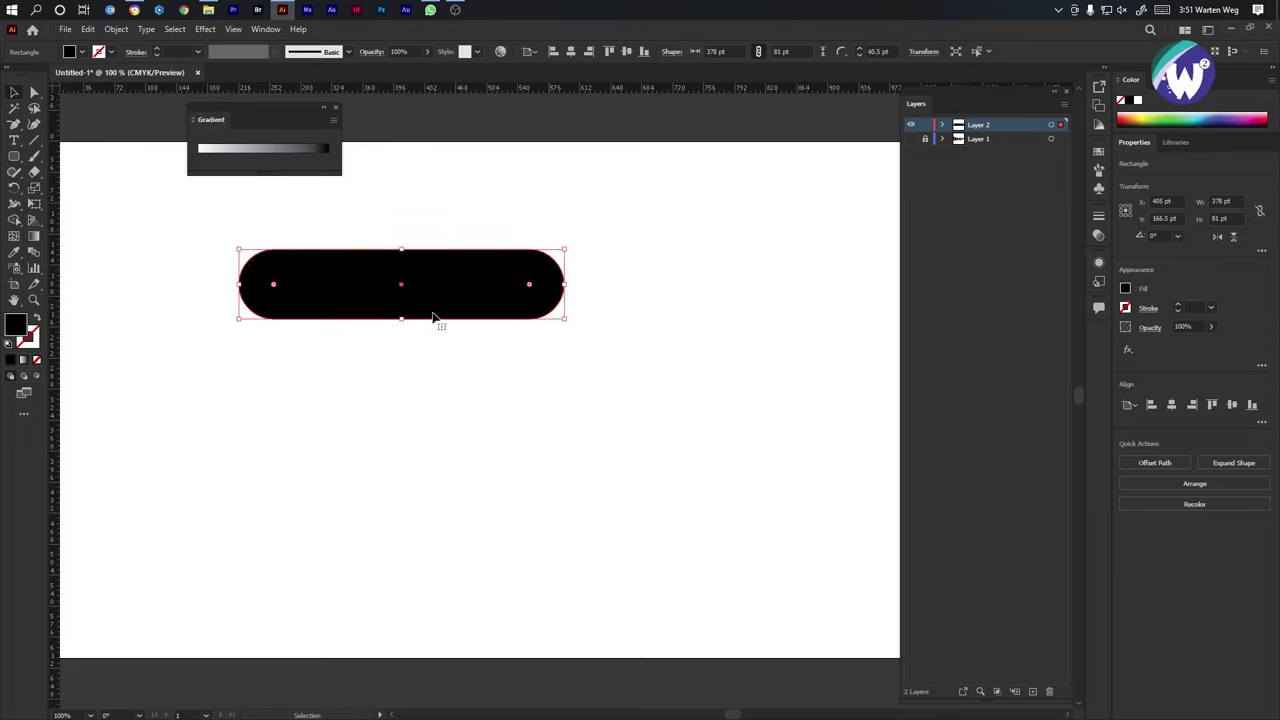
# Duplicate the pill, enlarge the copy to 756 × 162 pt overlapping the original's lower edge, and shift both toward the artboard's right.
pyautogui.moveTo(433, 318); pyautogui.dragTo(413, 465)
pyautogui.moveTo(571, 403); pyautogui.dragTo(470, 382)
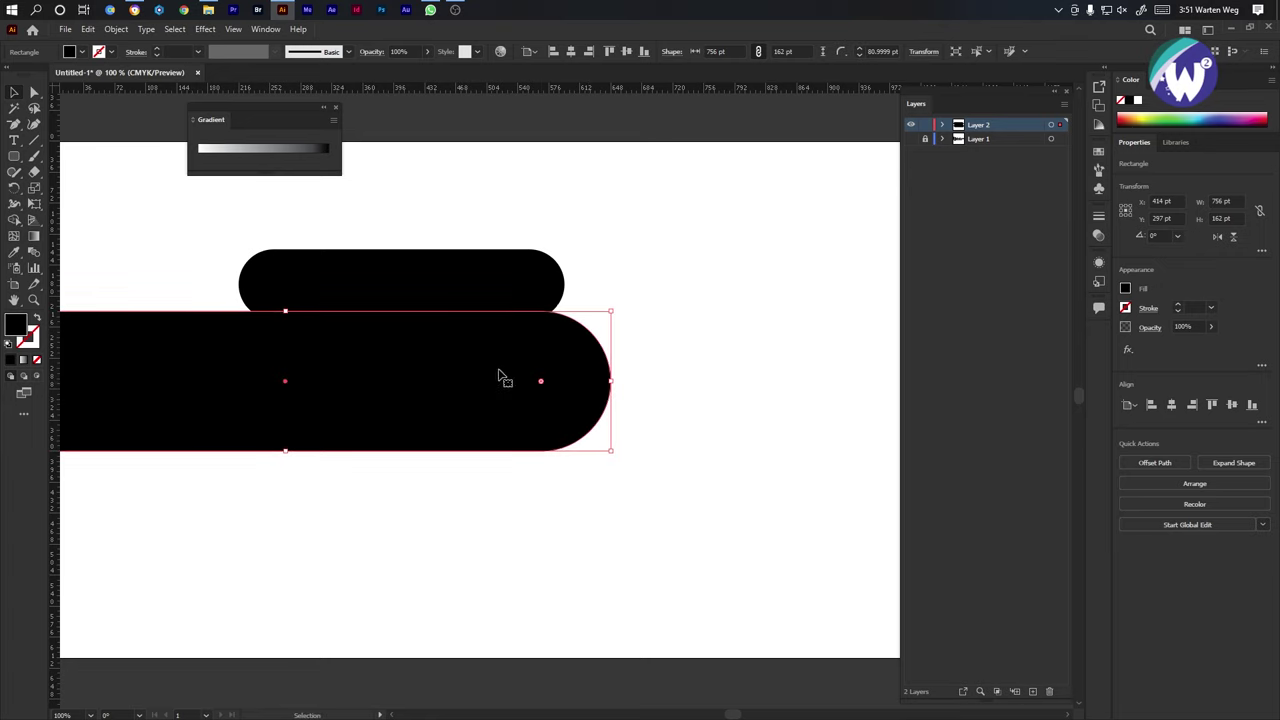
pyautogui.moveTo(593, 271); pyautogui.dragTo(460, 350)
pyautogui.moveTo(440, 300); pyautogui.dragTo(539, 294)
pyautogui.click(589, 518)
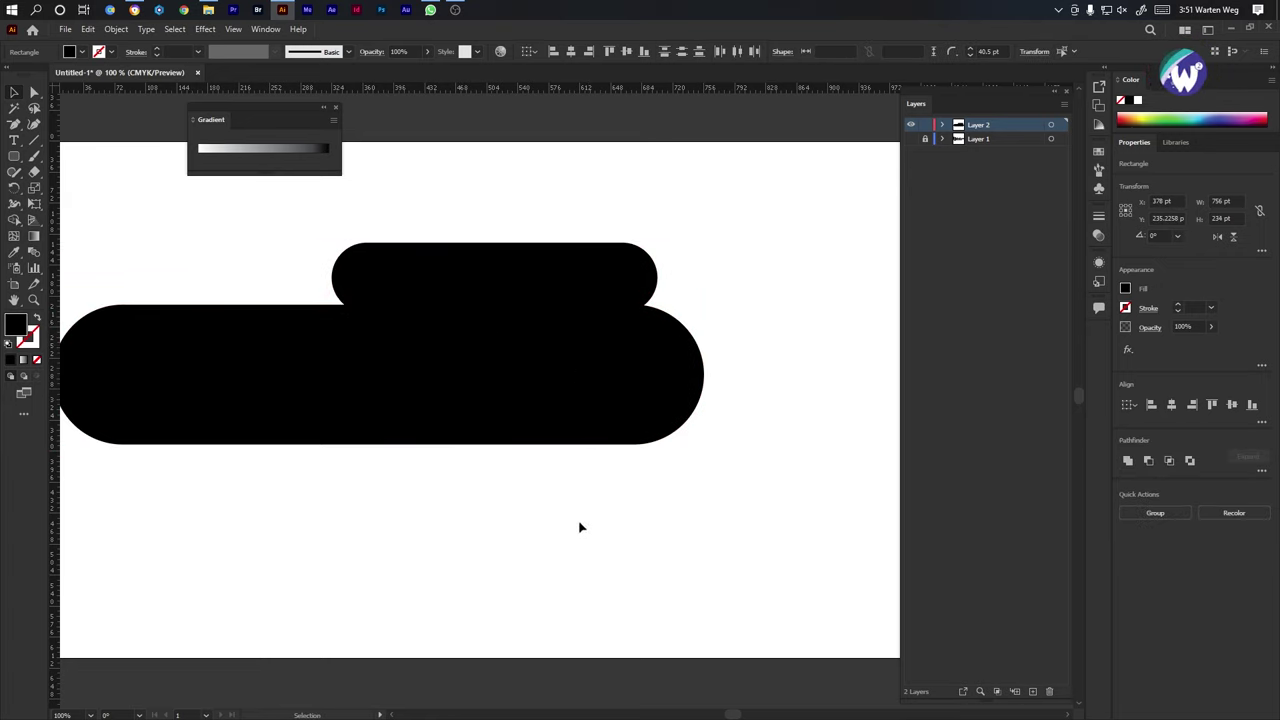
# Place a copy of the smaller pill at the artboard's bottom edge and select the two stacked pills.
pyautogui.click(566, 289)
pyautogui.moveTo(574, 280); pyautogui.dragTo(396, 623)
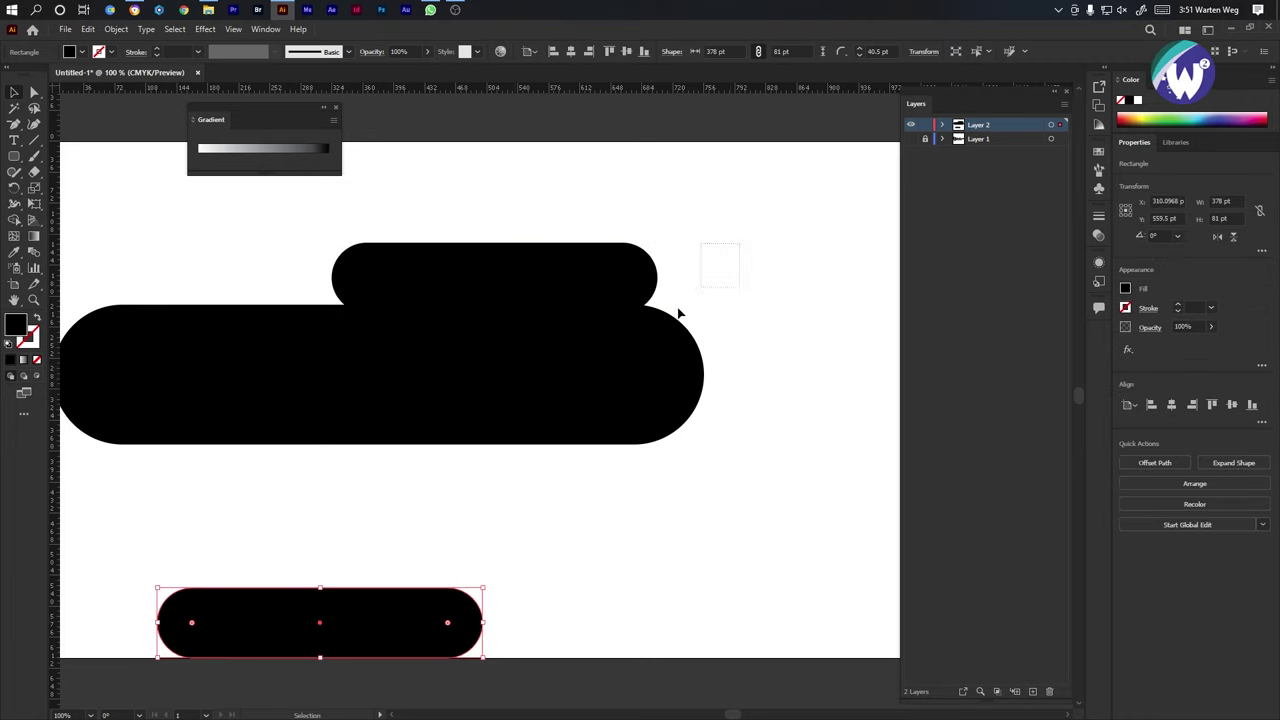
pyautogui.moveTo(548, 452); pyautogui.dragTo(535, 432)
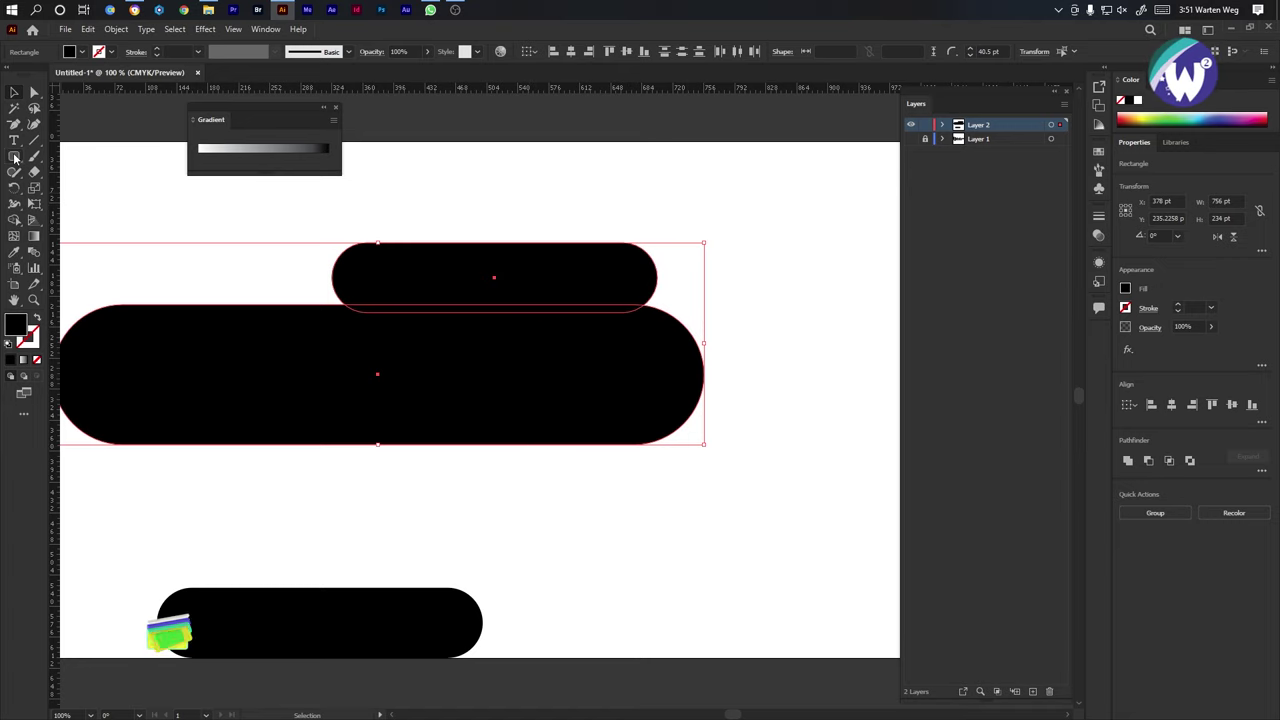
# Draw a 297 × 324 pt rectangle over the right ends of the two stacked pills and select all three shapes.
pyautogui.moveTo(13, 160); pyautogui.dragTo(45, 156)
pyautogui.hscroll(-3, 430, 303)
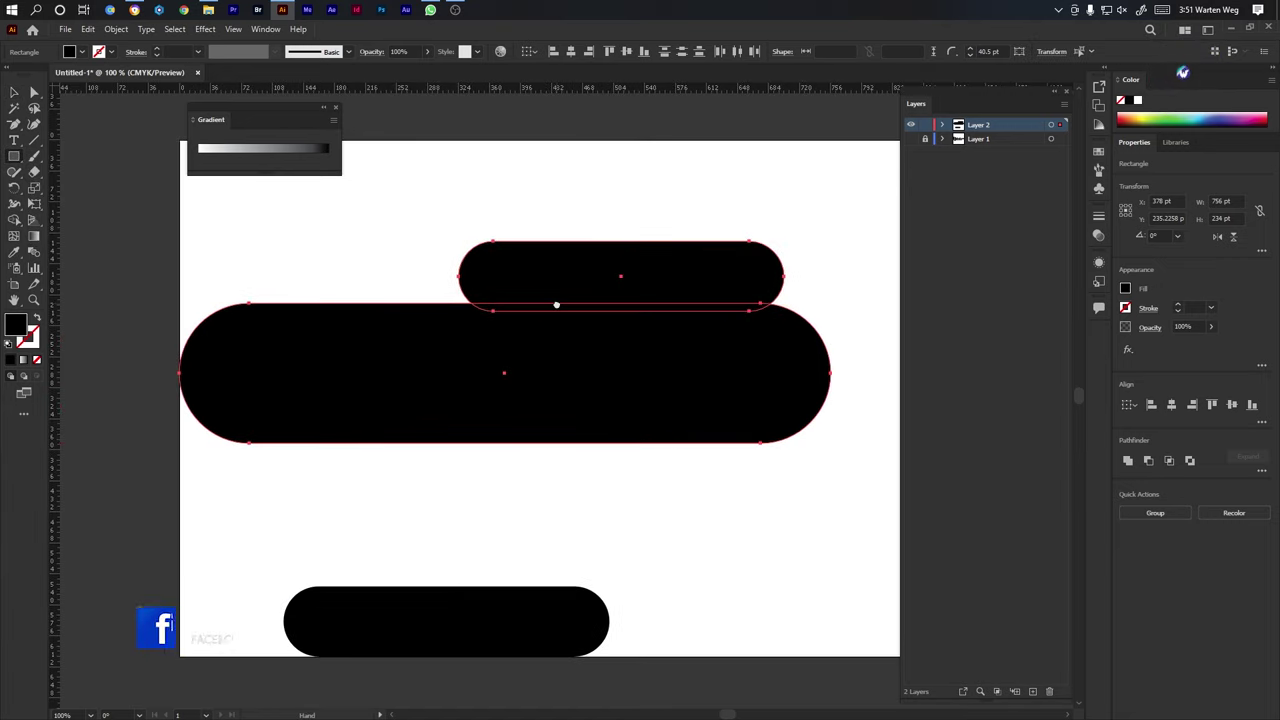
pyautogui.moveTo(858, 210); pyautogui.dragTo(603, 488)
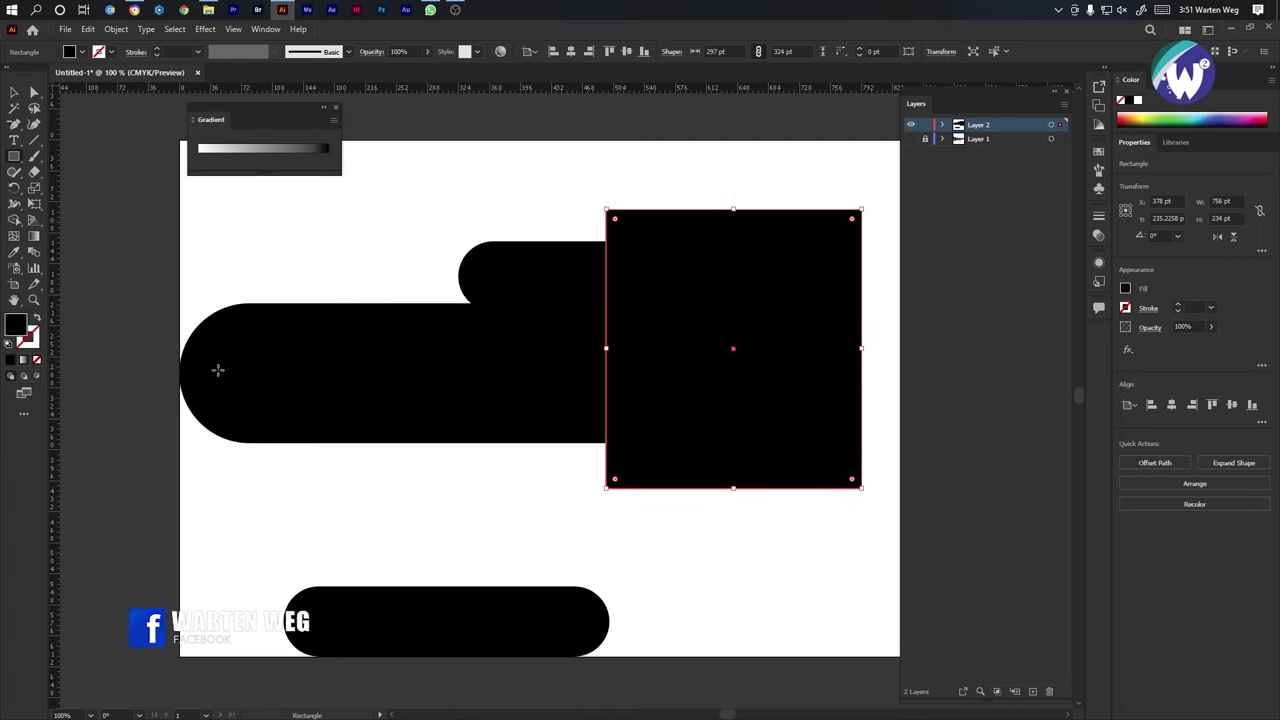
pyautogui.press('v')
pyautogui.moveTo(749, 193); pyautogui.dragTo(480, 451)
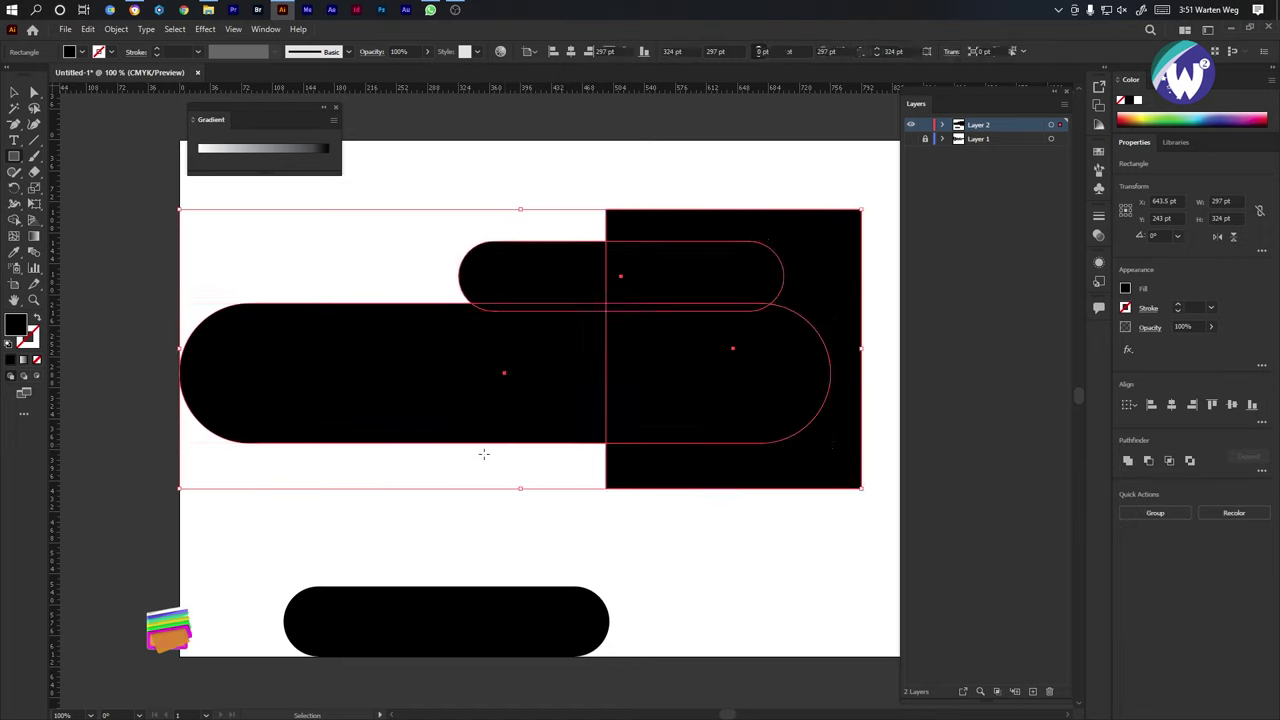
# Remove the pill parts left of the rectangle with Shape Builder and delete the remaining rectangle around the B silhouette.
pyautogui.click(14, 221)
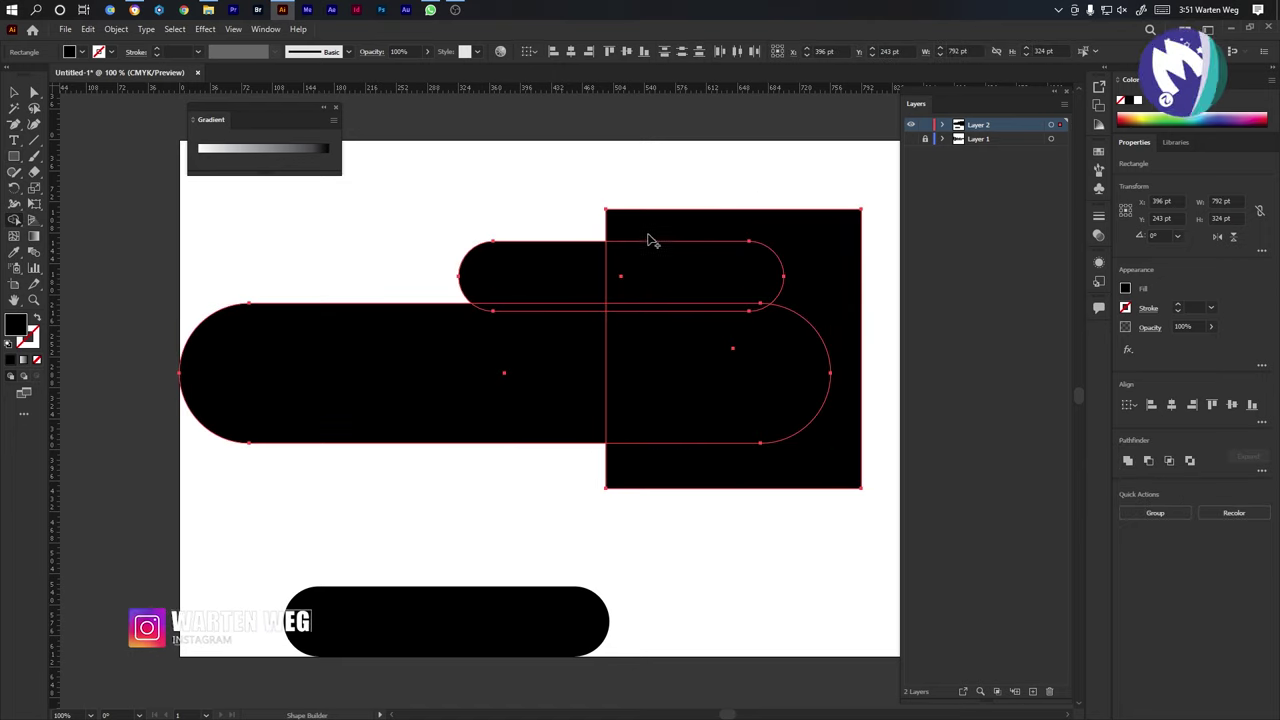
pyautogui.moveTo(534, 236)
pyautogui.mouseDown()
pyautogui.moveTo(520, 463)
pyautogui.moveTo(493, 459)
pyautogui.mouseUp()
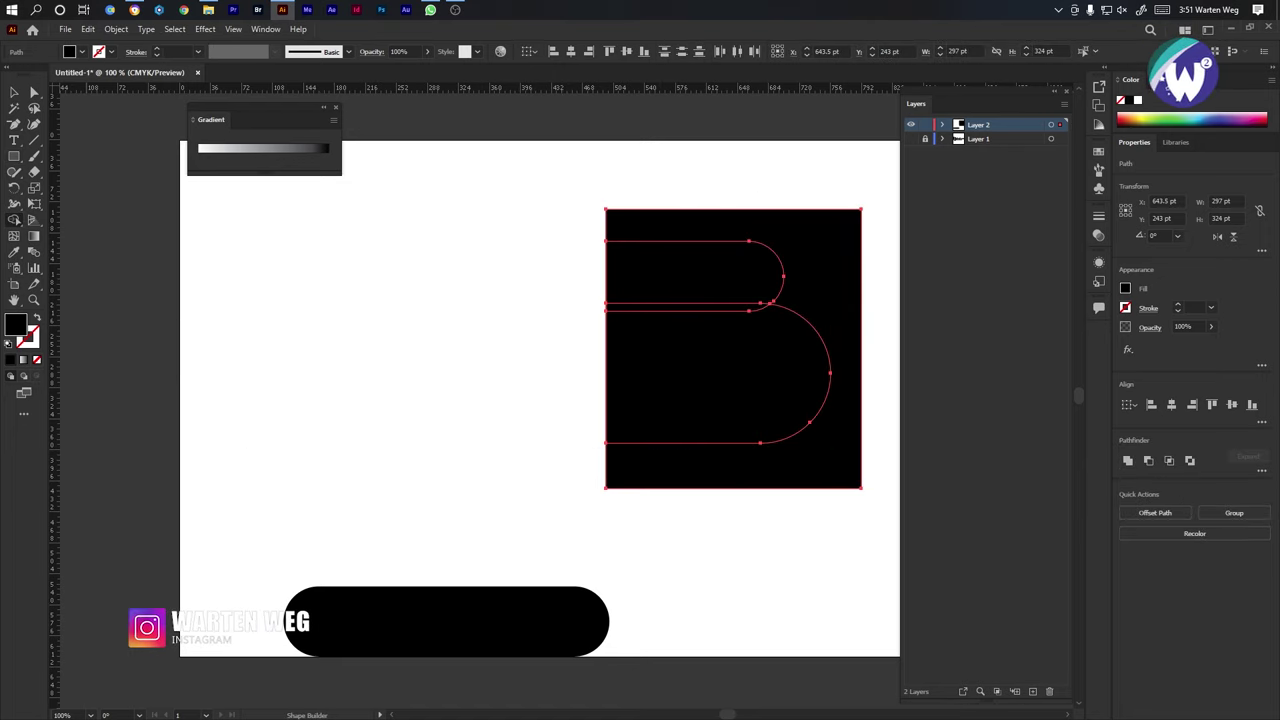
pyautogui.click(15, 93)
pyautogui.click(314, 314)
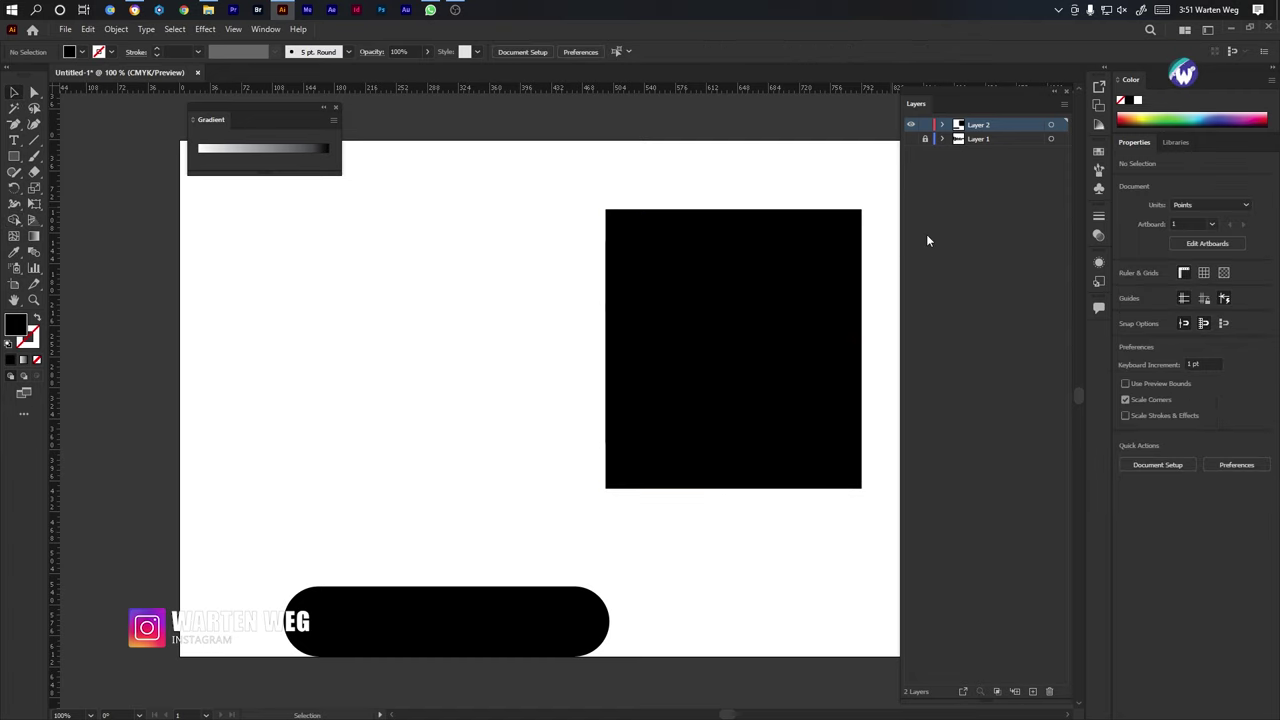
pyautogui.click(860, 237)
pyautogui.press('Delete')
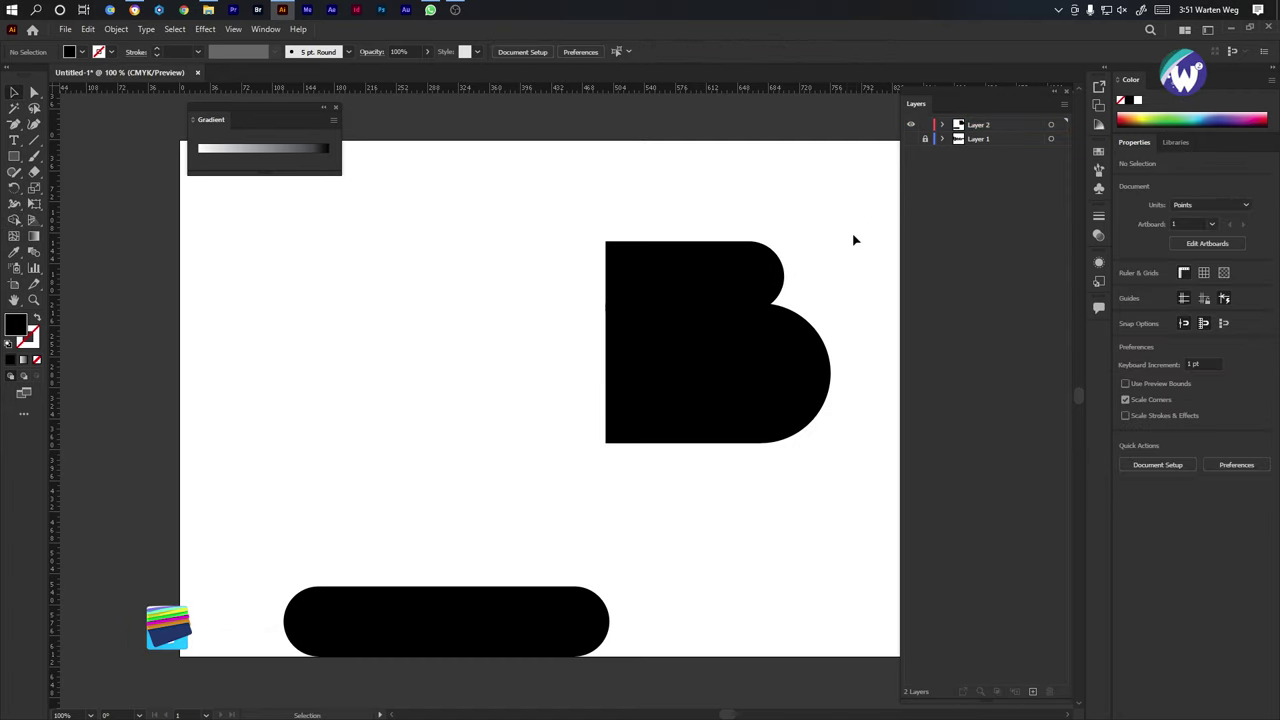
# Stretch the B's upper lobe upward and to the right to about 225 × 109 pt.
pyautogui.click(720, 271)
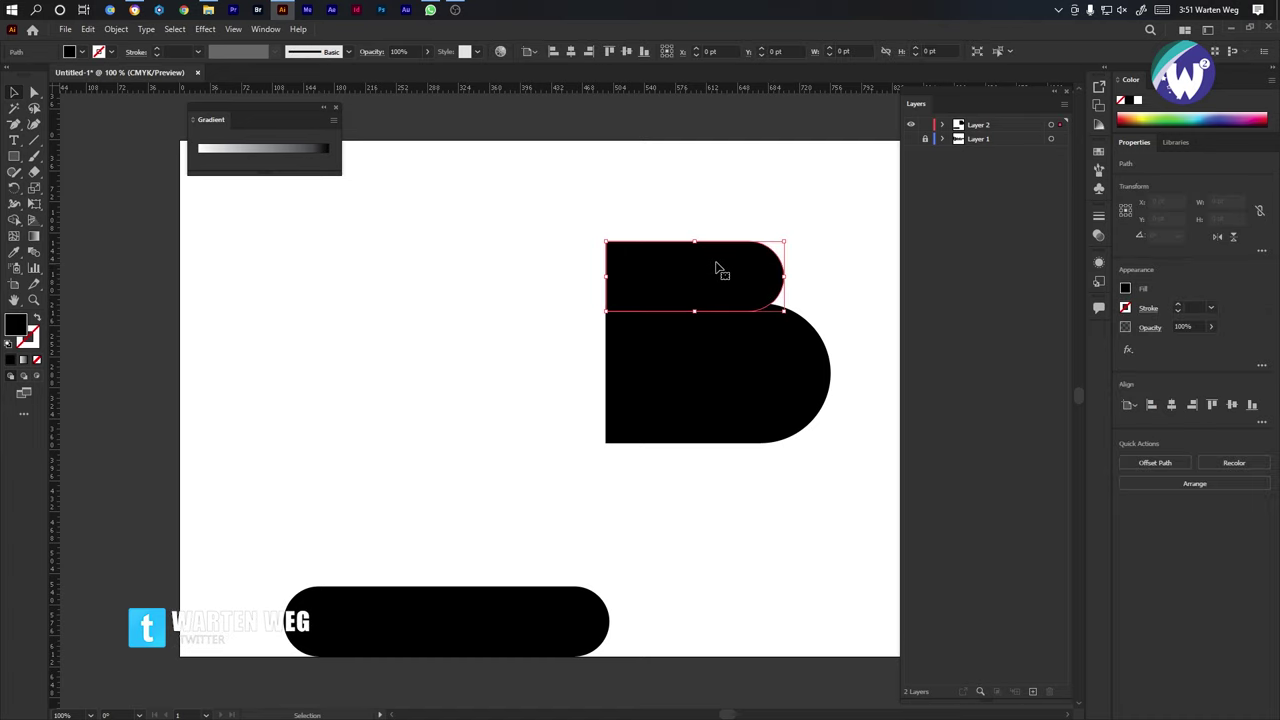
pyautogui.moveTo(694, 242); pyautogui.dragTo(694, 221)
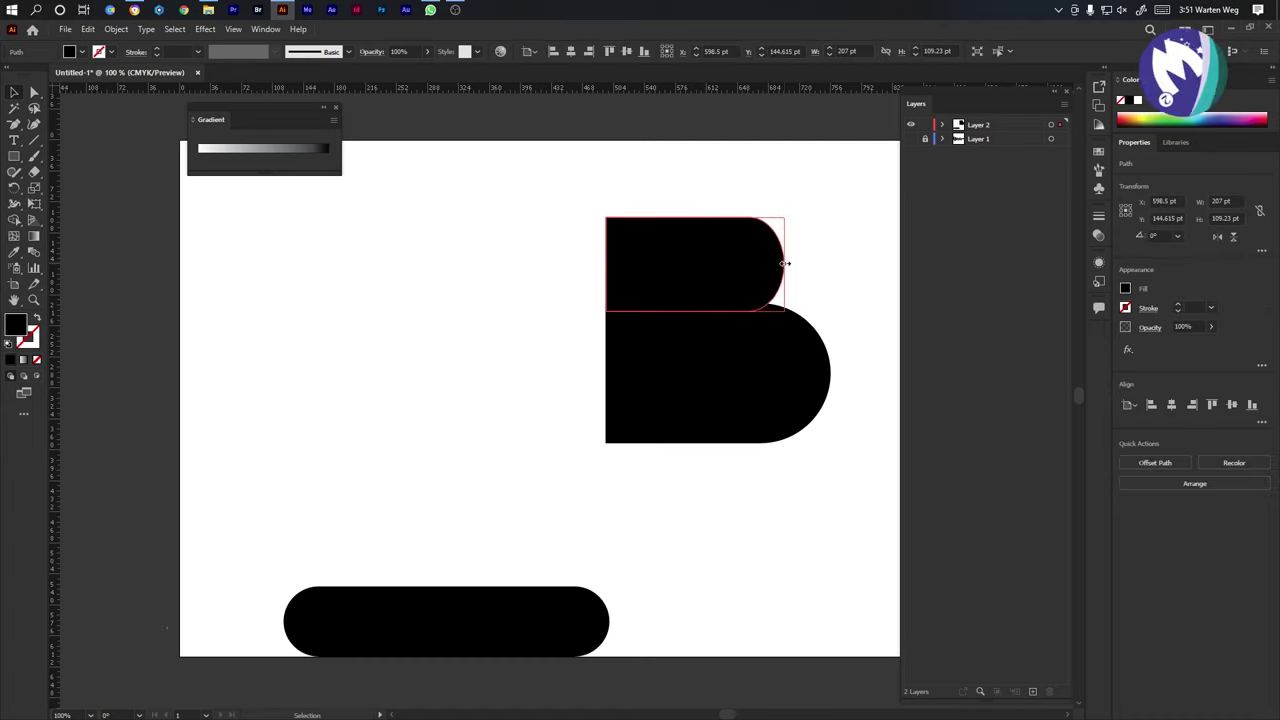
pyautogui.moveTo(783, 263); pyautogui.dragTo(803, 263)
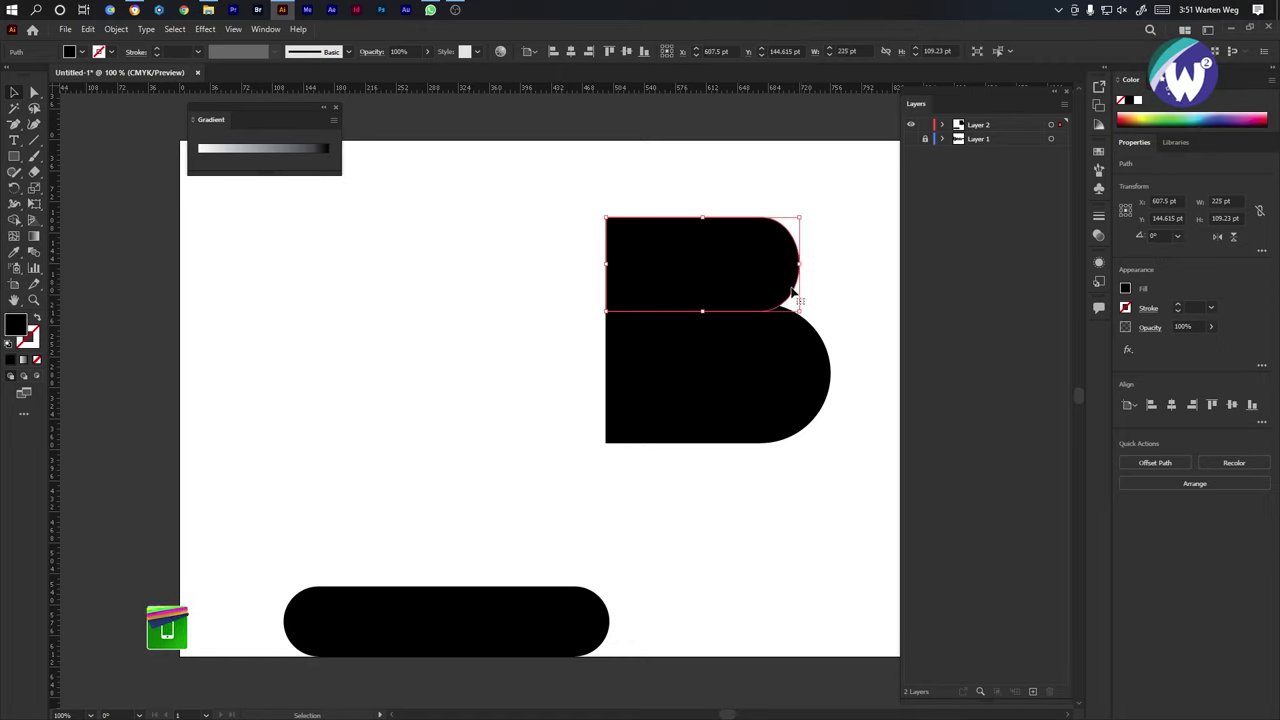
pyautogui.click(840, 254)
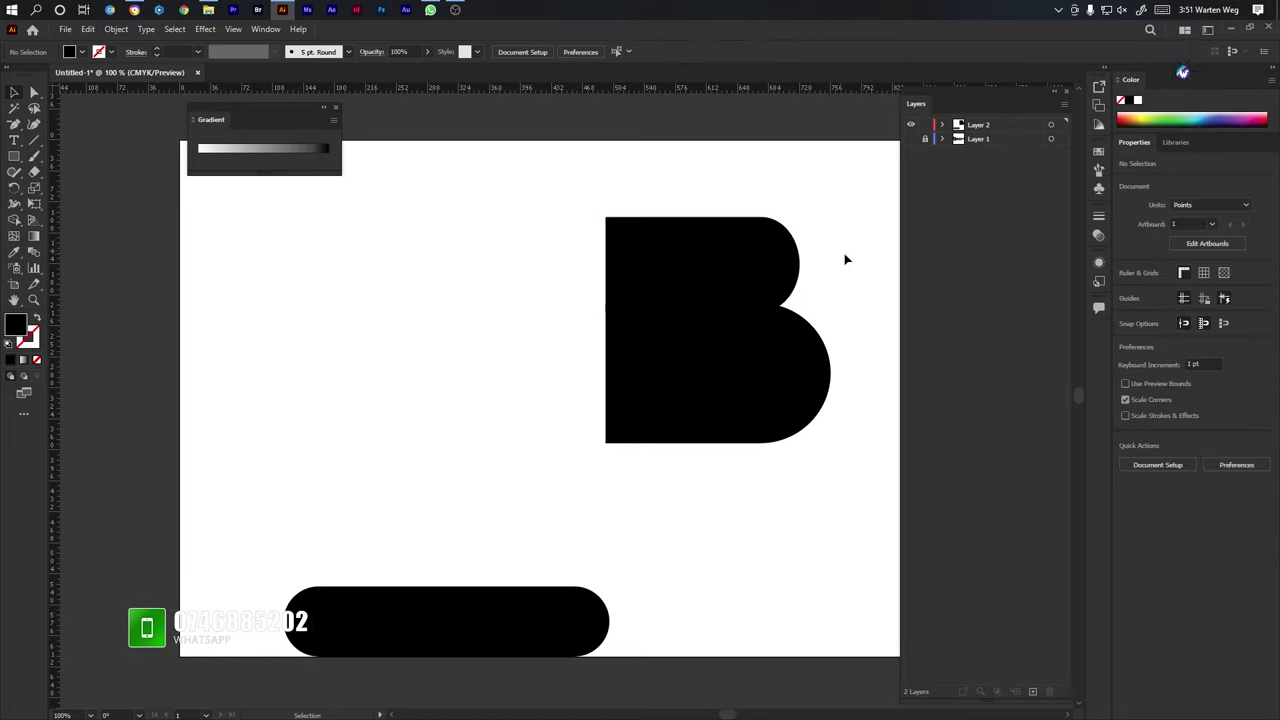
# Move the B toward the artboard's middle and place a smaller copy of the bottom pill, about 180 × 39 pt, beside it.
pyautogui.moveTo(852, 222); pyautogui.dragTo(608, 440)
pyautogui.moveTo(694, 343); pyautogui.dragTo(541, 345)
pyautogui.moveTo(563, 611); pyautogui.dragTo(375, 439)
pyautogui.click(943, 124)
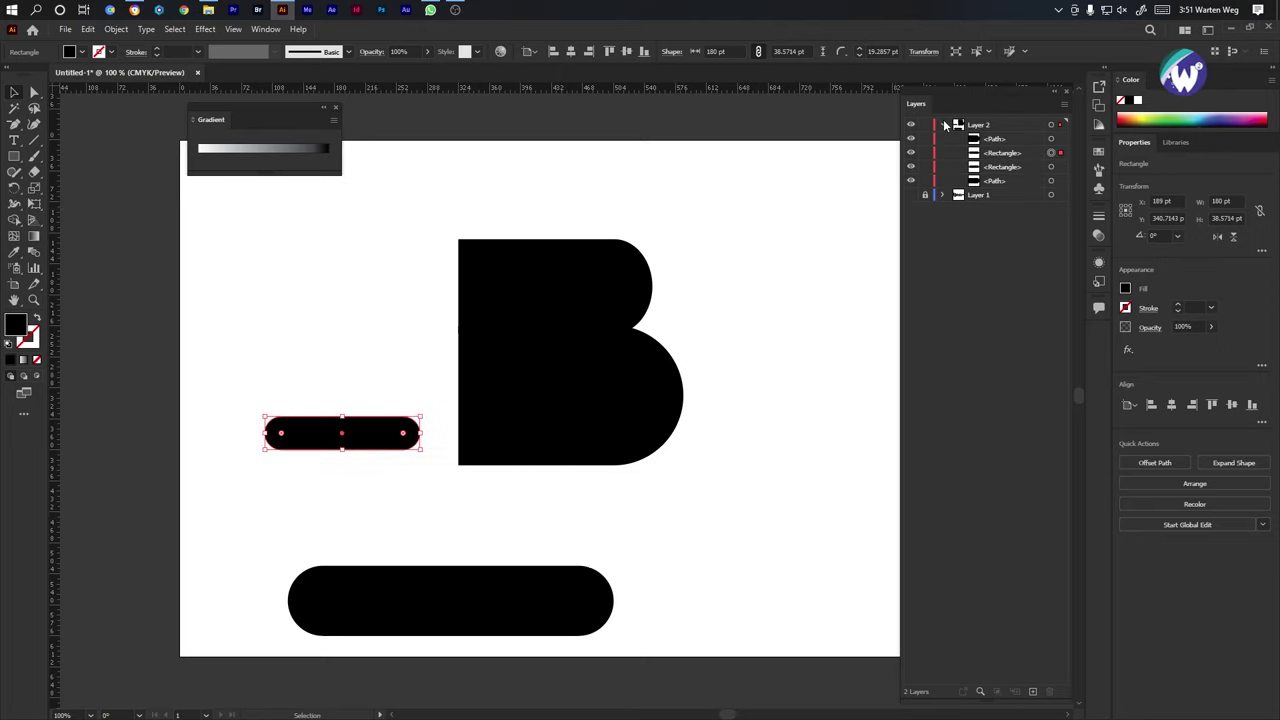
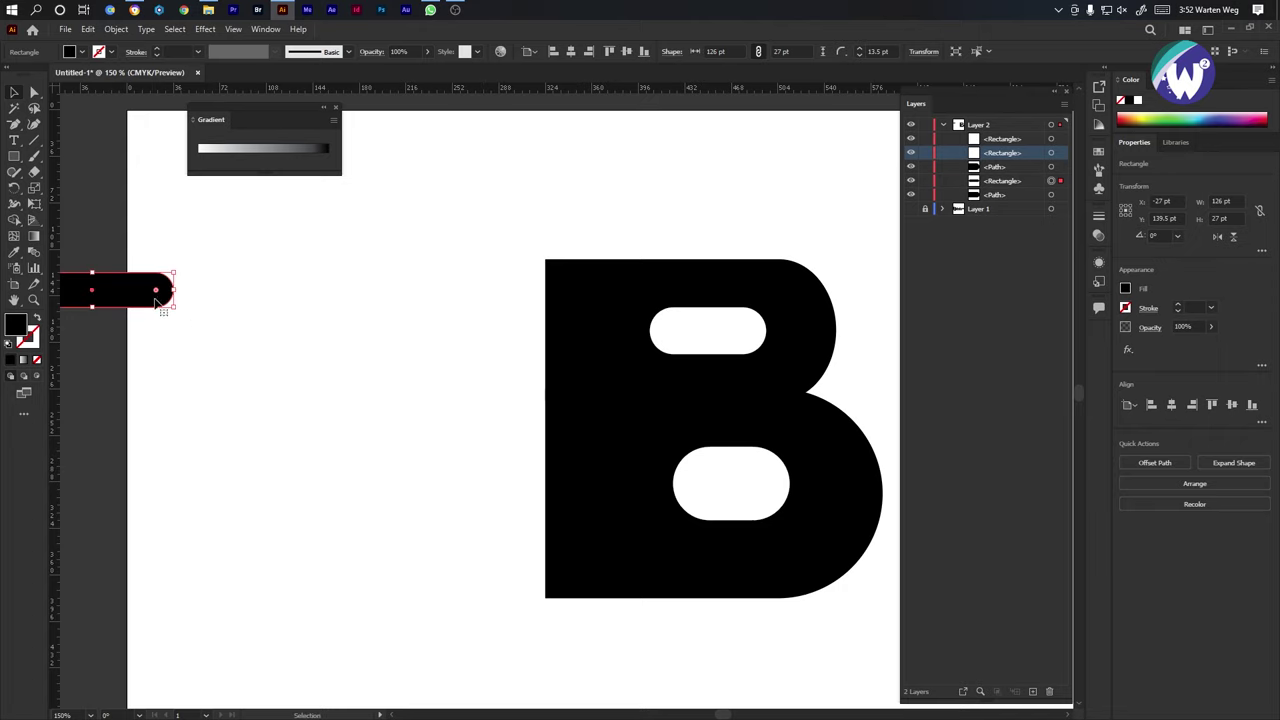
# Move the 126 × 27 pt pill across the B's left edge, just below its top.
pyautogui.moveTo(449, 297); pyautogui.dragTo(571, 291)
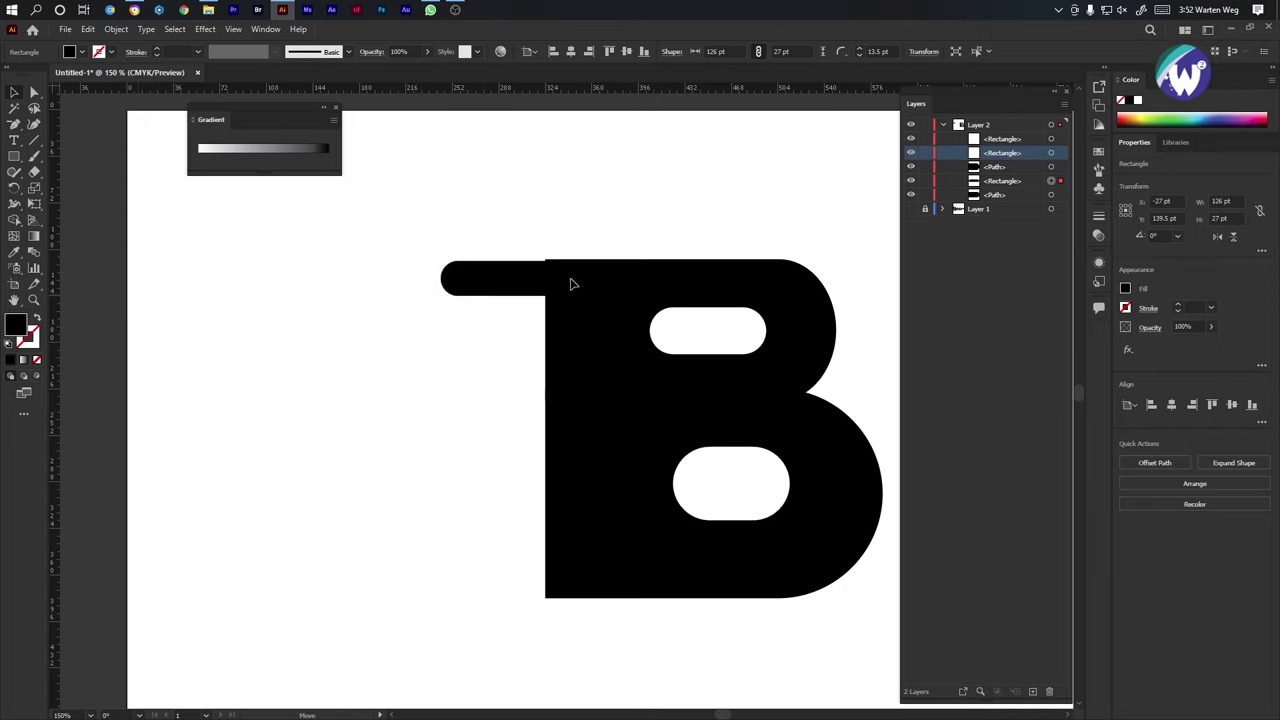
pyautogui.scroll(2, 578, 308)
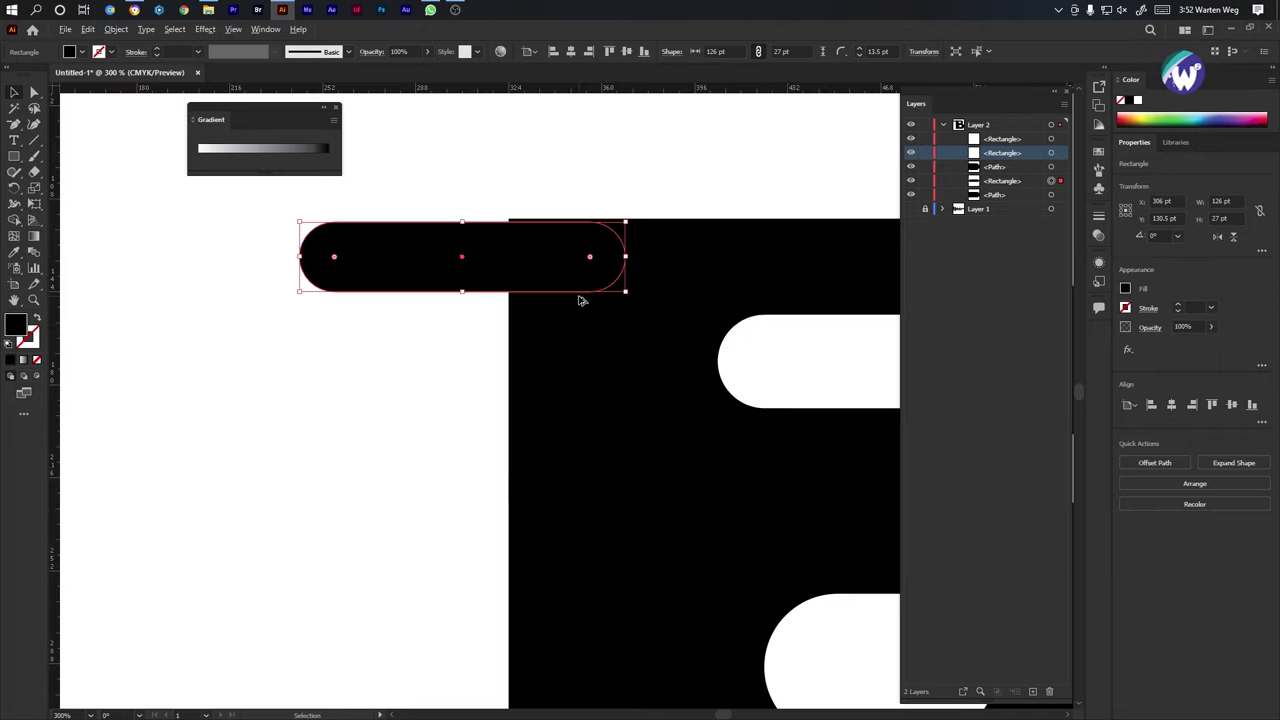
pyautogui.scroll(2, 561, 285)
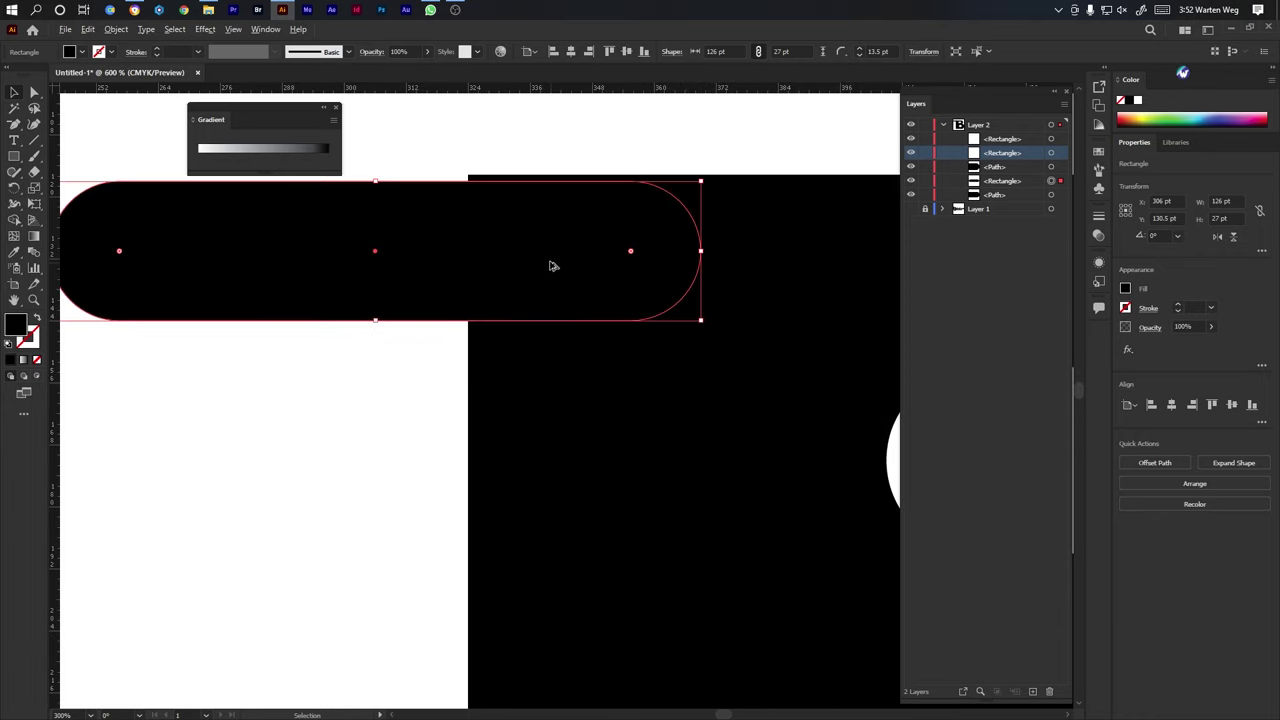
# Try to nudge the pill vertically to line it up with the B's top edge.
pyautogui.click(440, 237)
pyautogui.press('Up')
pyautogui.press('Up')
pyautogui.press('Up')
pyautogui.press('Up')
pyautogui.press('Up')
pyautogui.press('Up')
pyautogui.press('Up')
pyautogui.press('Up')
pyautogui.press('Down')
pyautogui.press('Down')
pyautogui.press('Down')
pyautogui.press('Down')
pyautogui.press('Down')
pyautogui.press('Down')
pyautogui.press('Down')
pyautogui.press('Down')
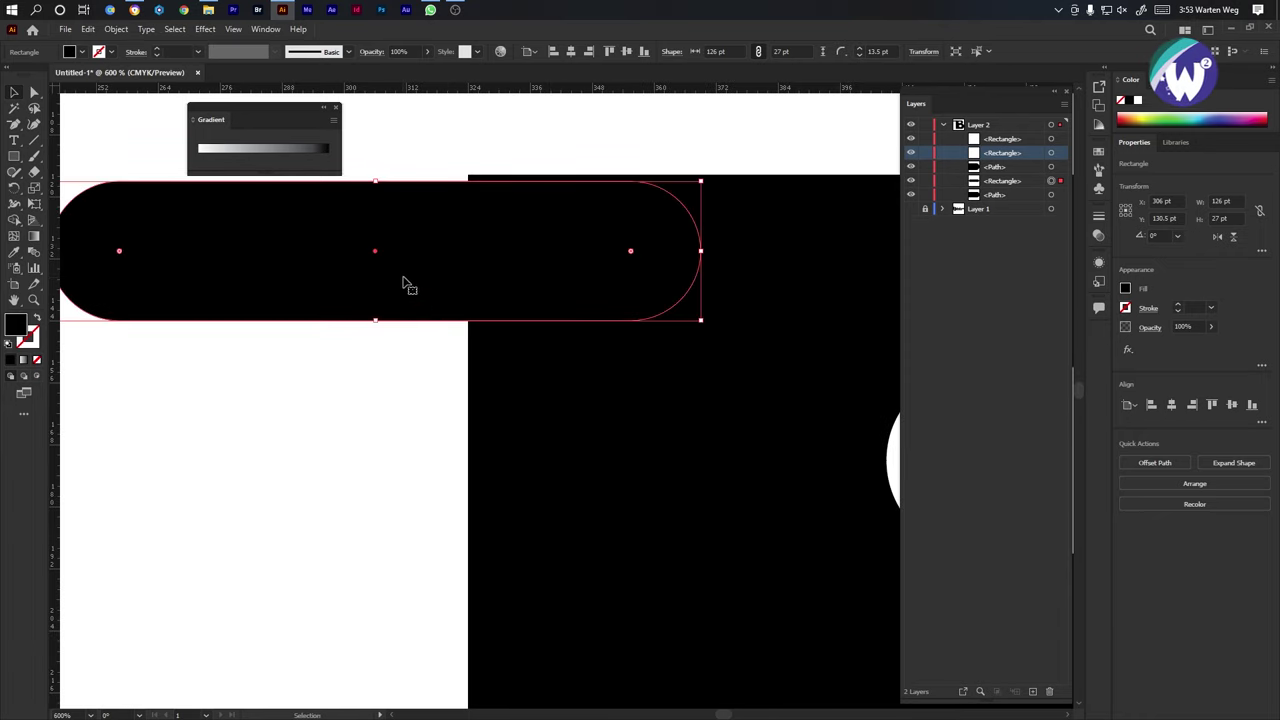
# Turn on Snap to Pixel, turn off Snap to Grid, and try to line the pill up with the B's top edge.
pyautogui.click(263, 31)
pyautogui.moveTo(230, 31)
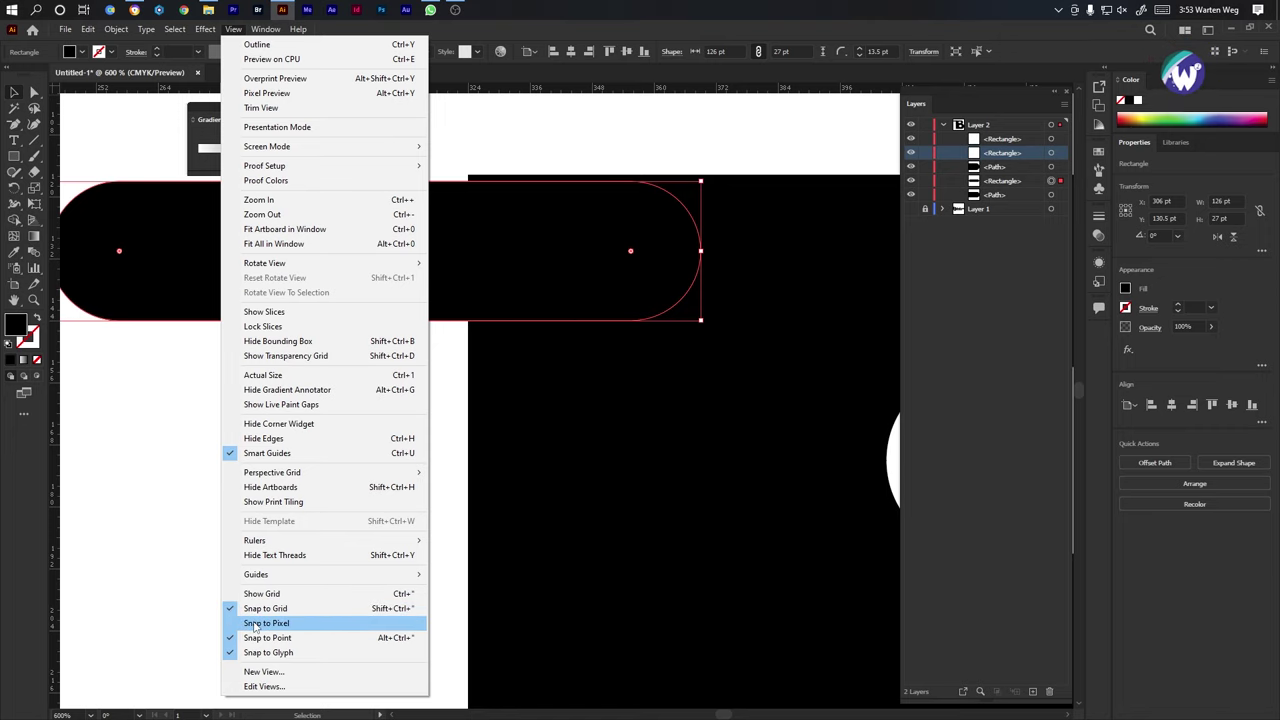
pyautogui.click(260, 623)
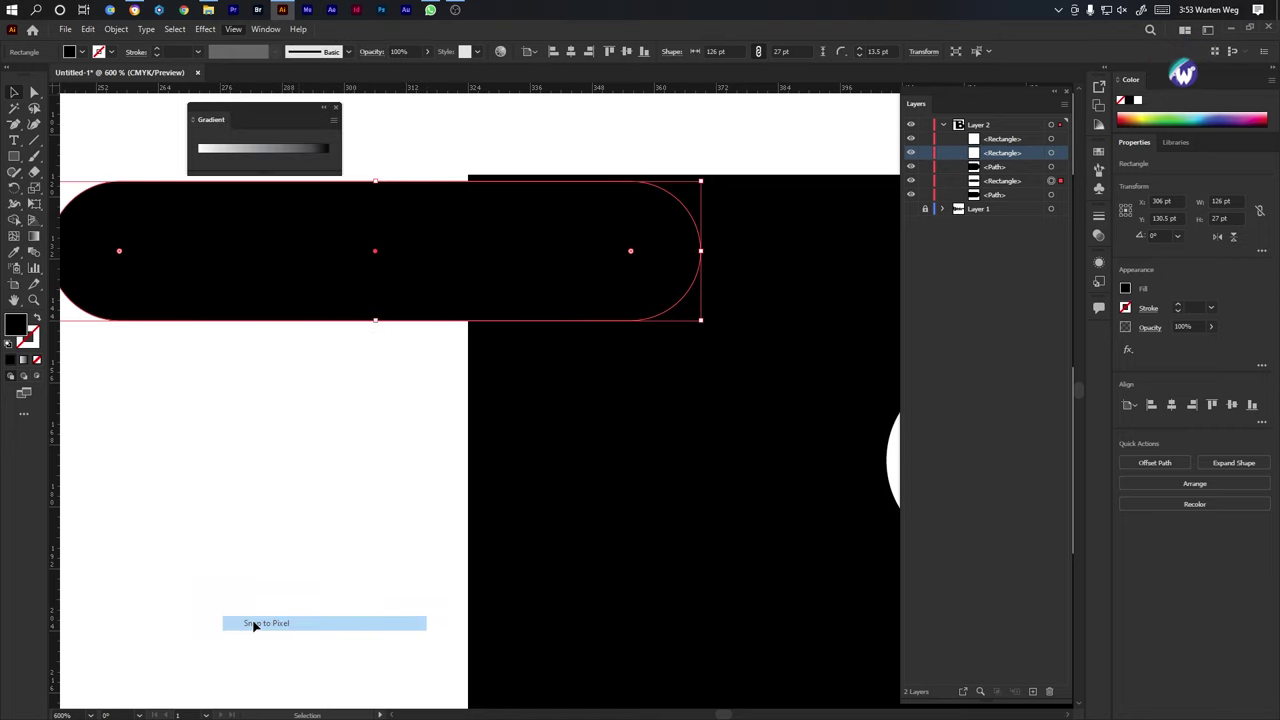
pyautogui.click(235, 29)
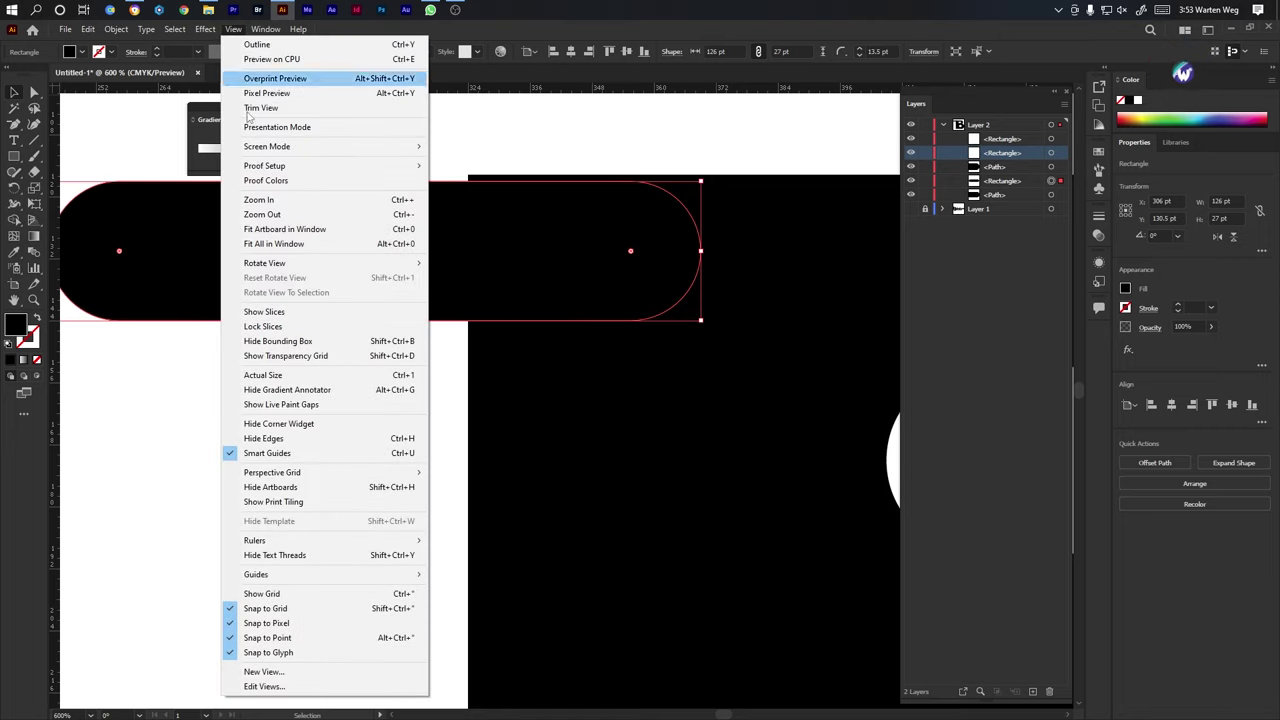
pyautogui.click(271, 608)
pyautogui.moveTo(371, 306); pyautogui.dragTo(323, 293)
pyautogui.scroll(2, 478, 139)
pyautogui.click(429, 200)
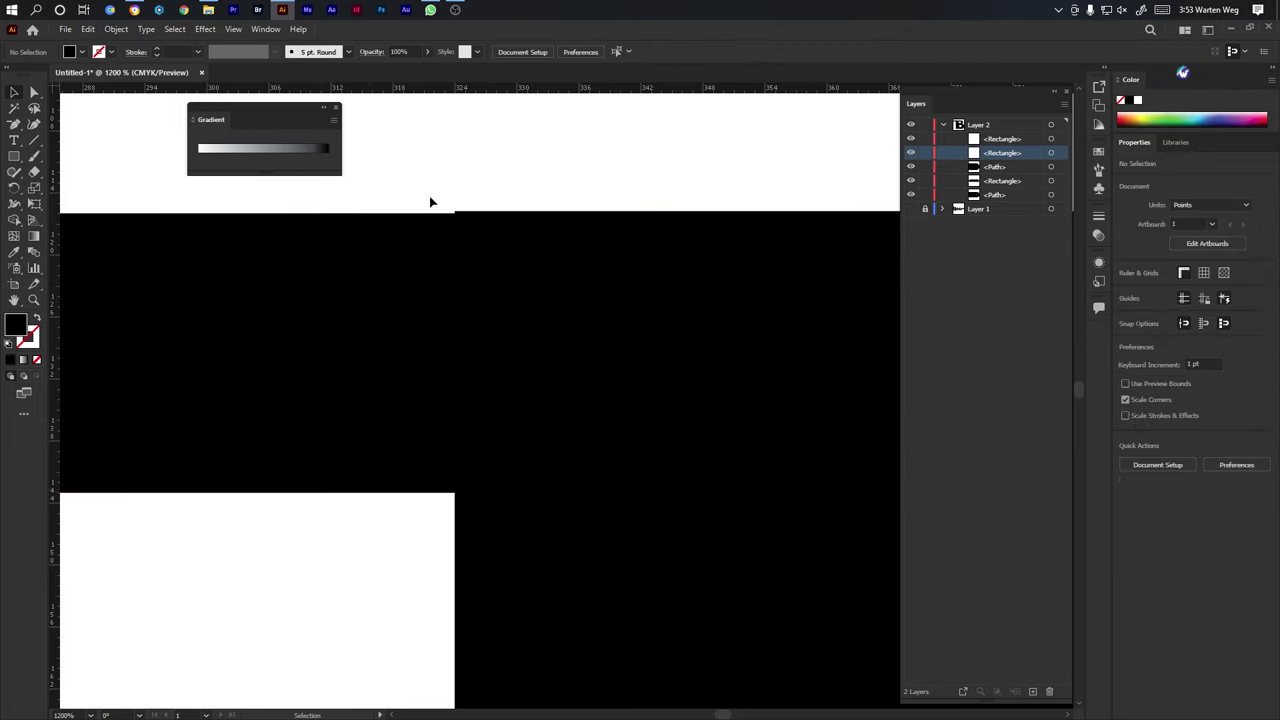
# Turn off Snap to Point and try again to move the pill level with the B's top edge.
pyautogui.click(233, 29)
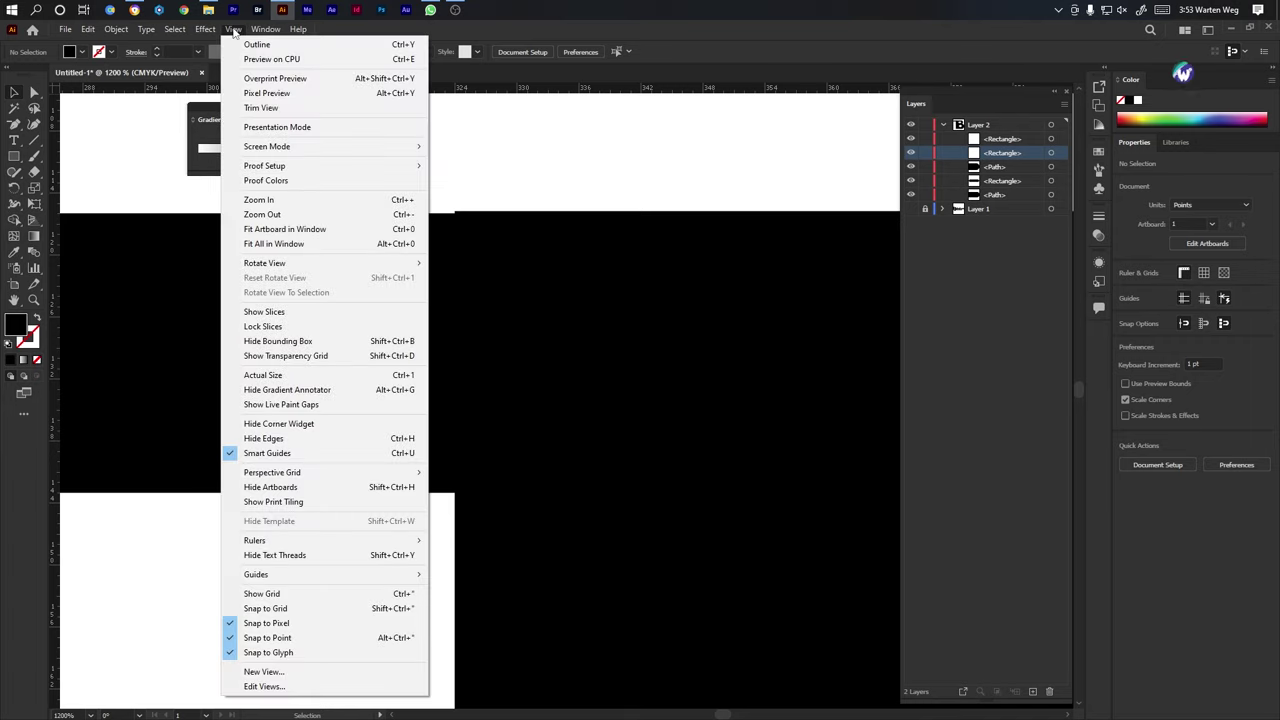
pyautogui.click(286, 638)
pyautogui.click(289, 382)
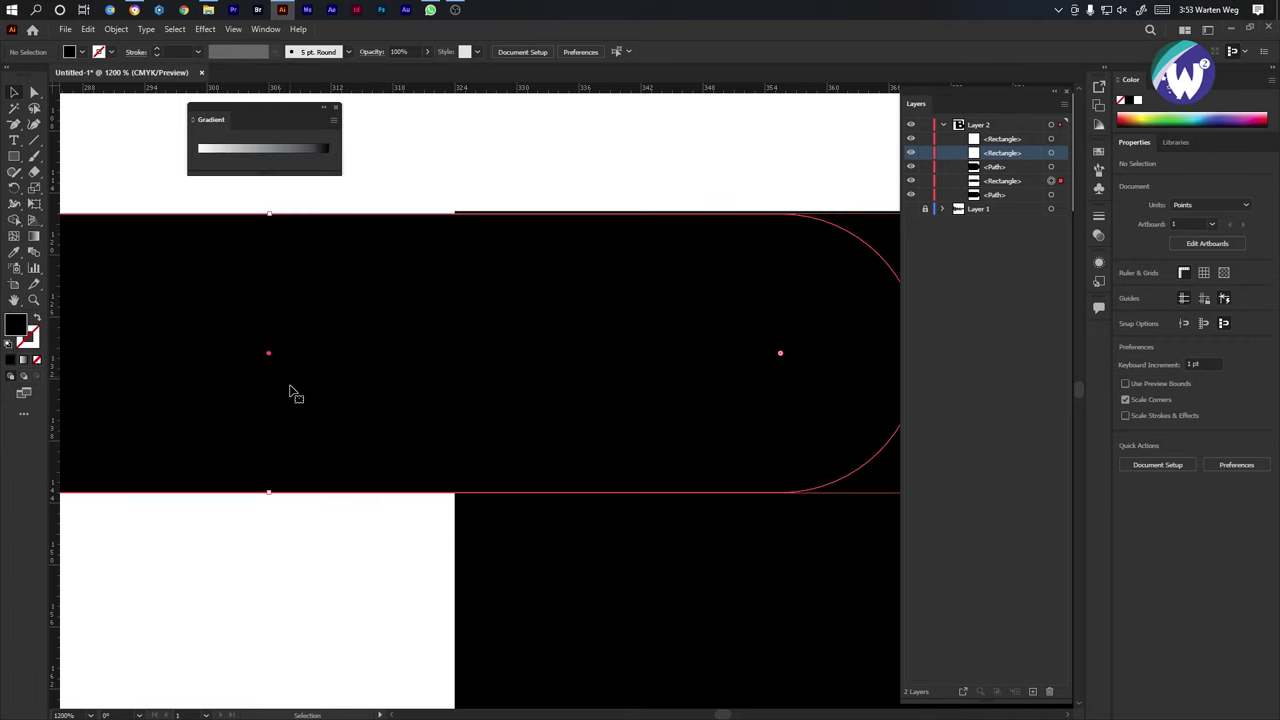
pyautogui.moveTo(314, 354)
pyautogui.mouseDown()
pyautogui.moveTo(314, 366)
pyautogui.moveTo(323, 354)
pyautogui.mouseUp()
pyautogui.scroll(4, 380, 252)
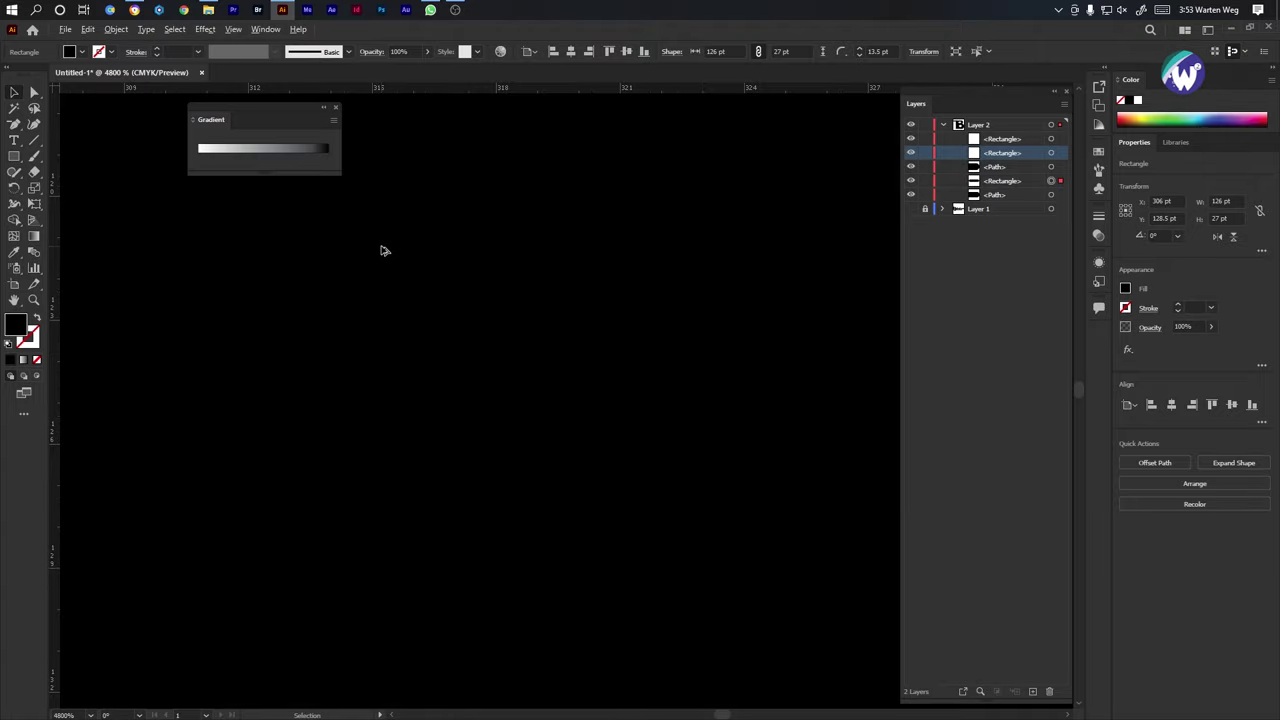
pyautogui.moveTo(445, 192); pyautogui.dragTo(378, 498)
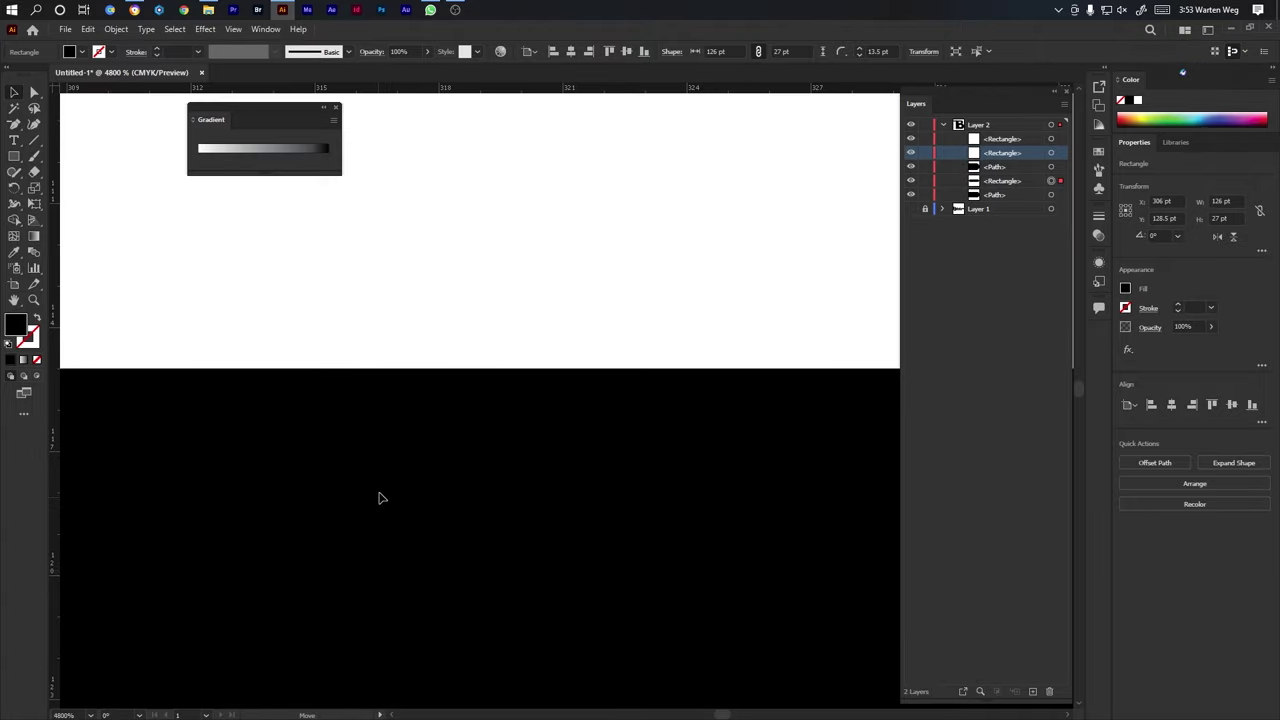
pyautogui.moveTo(563, 437); pyautogui.dragTo(592, 452)
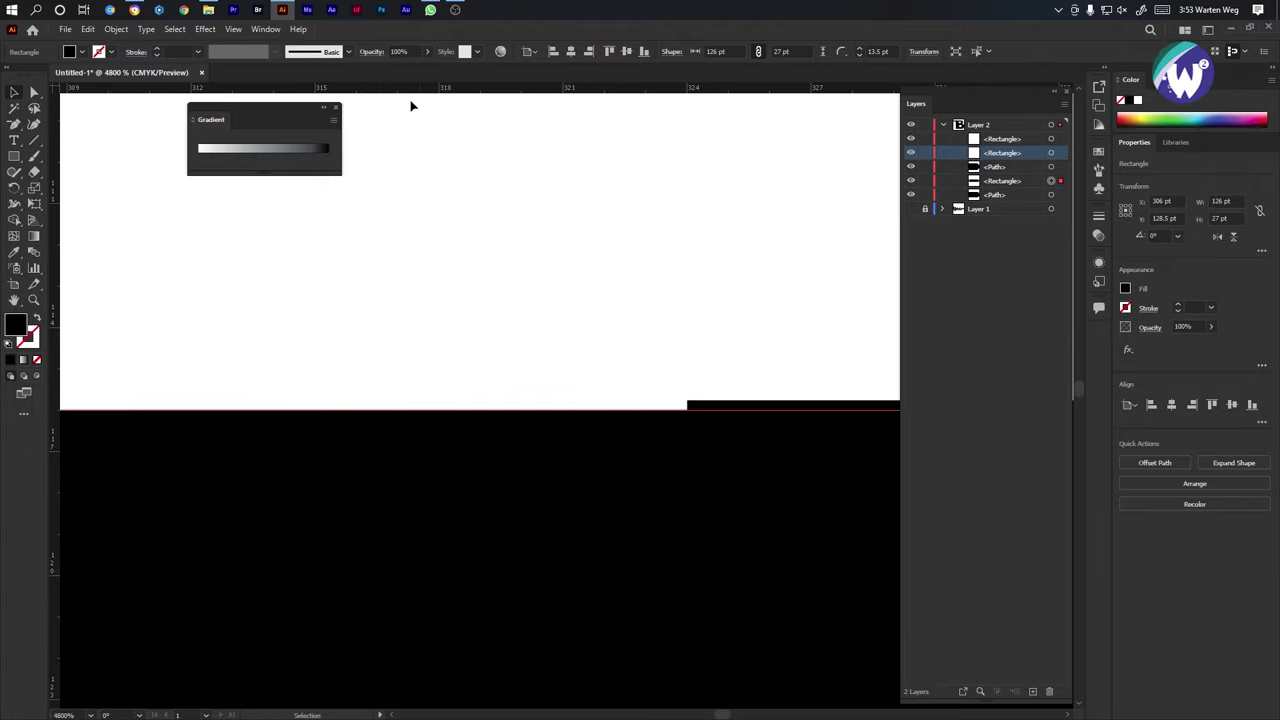
# Turn off Snap to Glyph and Snap to Pixel, and move the pill flush with the B's top edge.
pyautogui.click(233, 29)
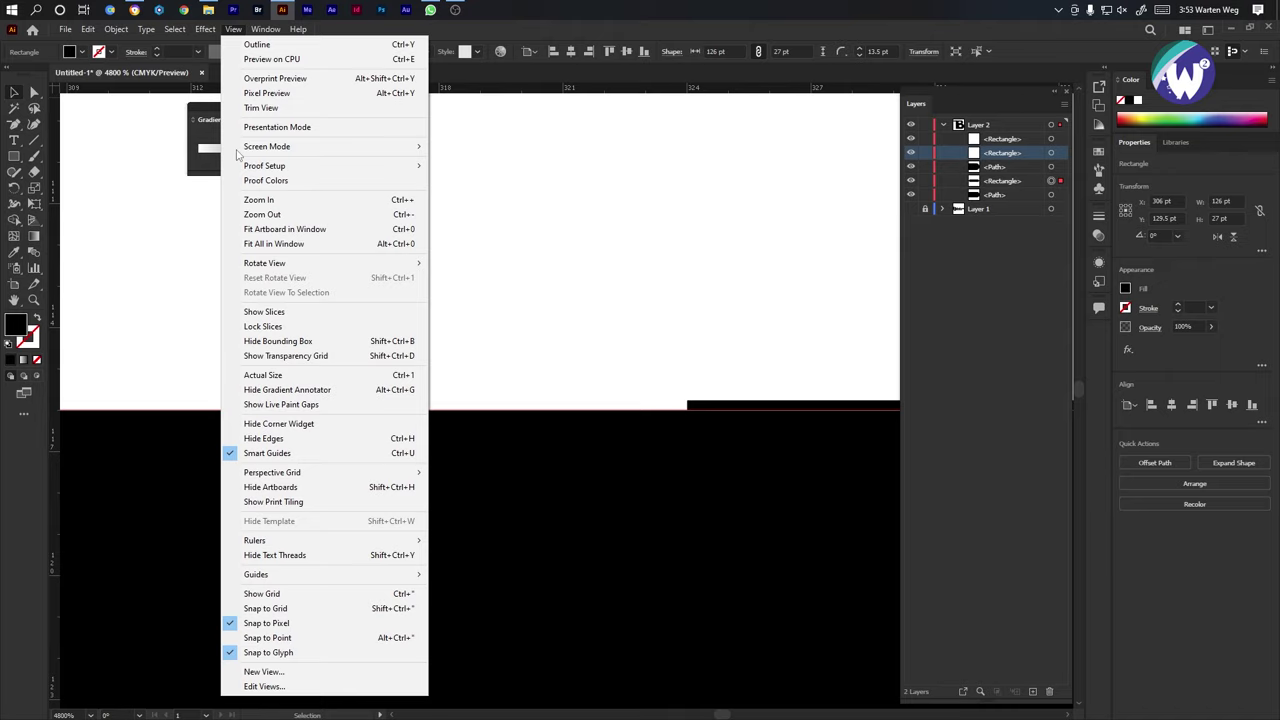
pyautogui.click(268, 652)
pyautogui.moveTo(395, 538)
pyautogui.mouseDown()
pyautogui.moveTo(397, 523)
pyautogui.moveTo(394, 543)
pyautogui.mouseUp()
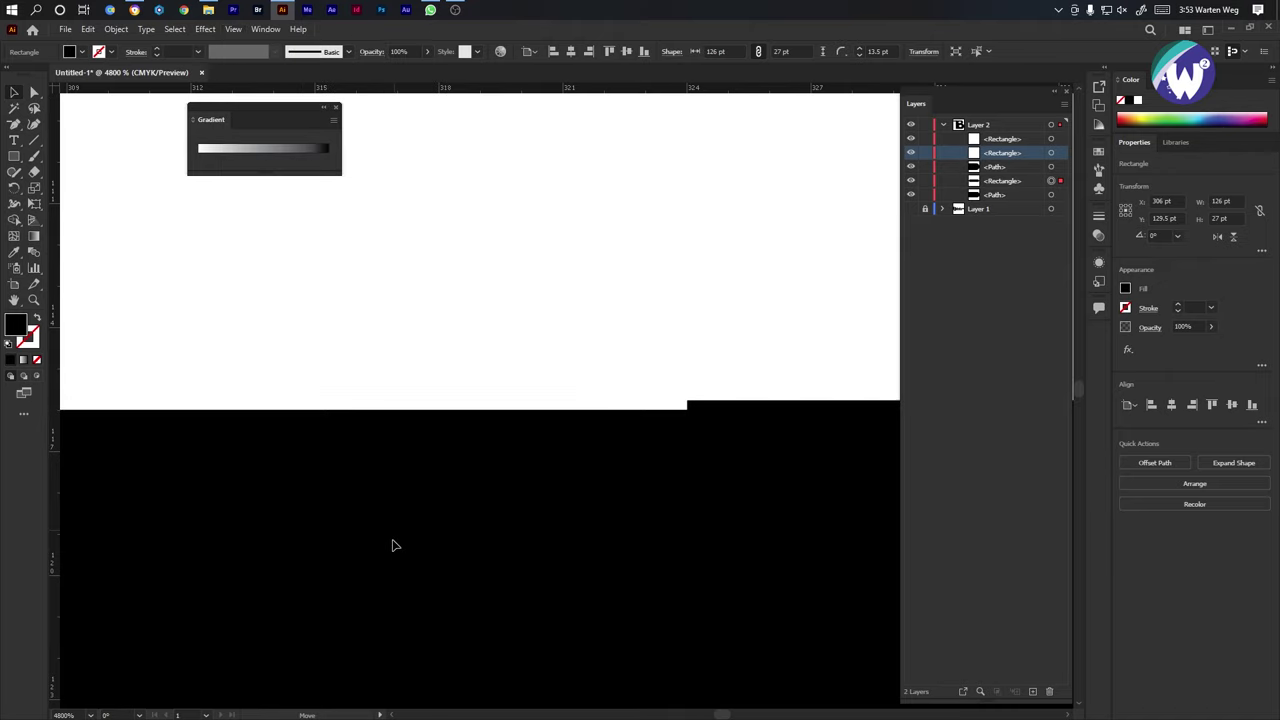
pyautogui.click(232, 29)
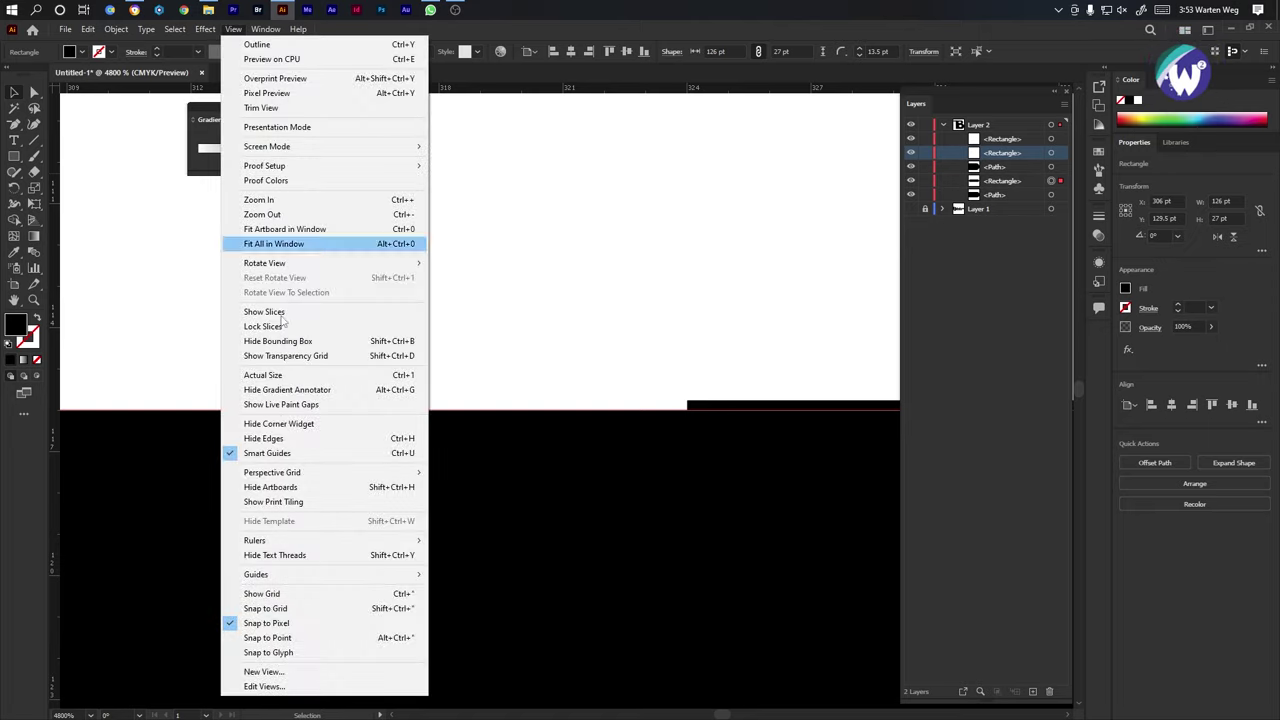
pyautogui.click(268, 623)
pyautogui.moveTo(514, 543); pyautogui.dragTo(517, 534)
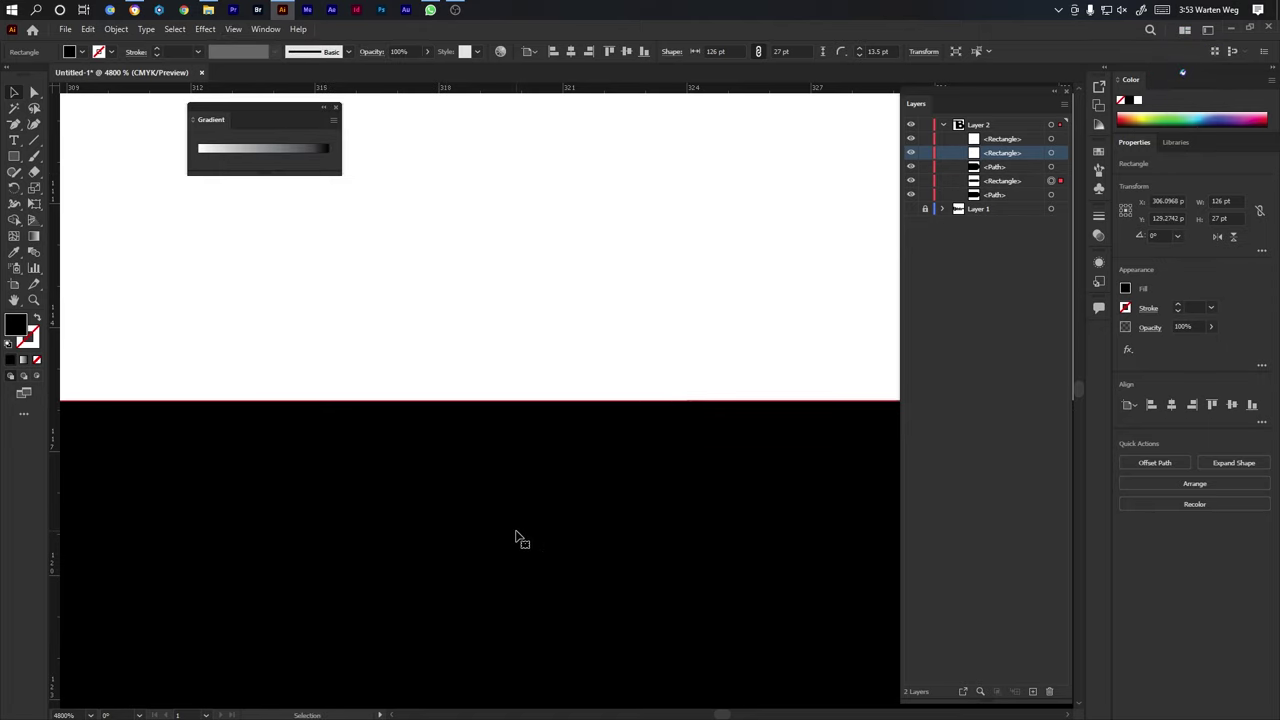
pyautogui.scroll(-6, 517, 534)
pyautogui.scroll(-2, 508, 575)
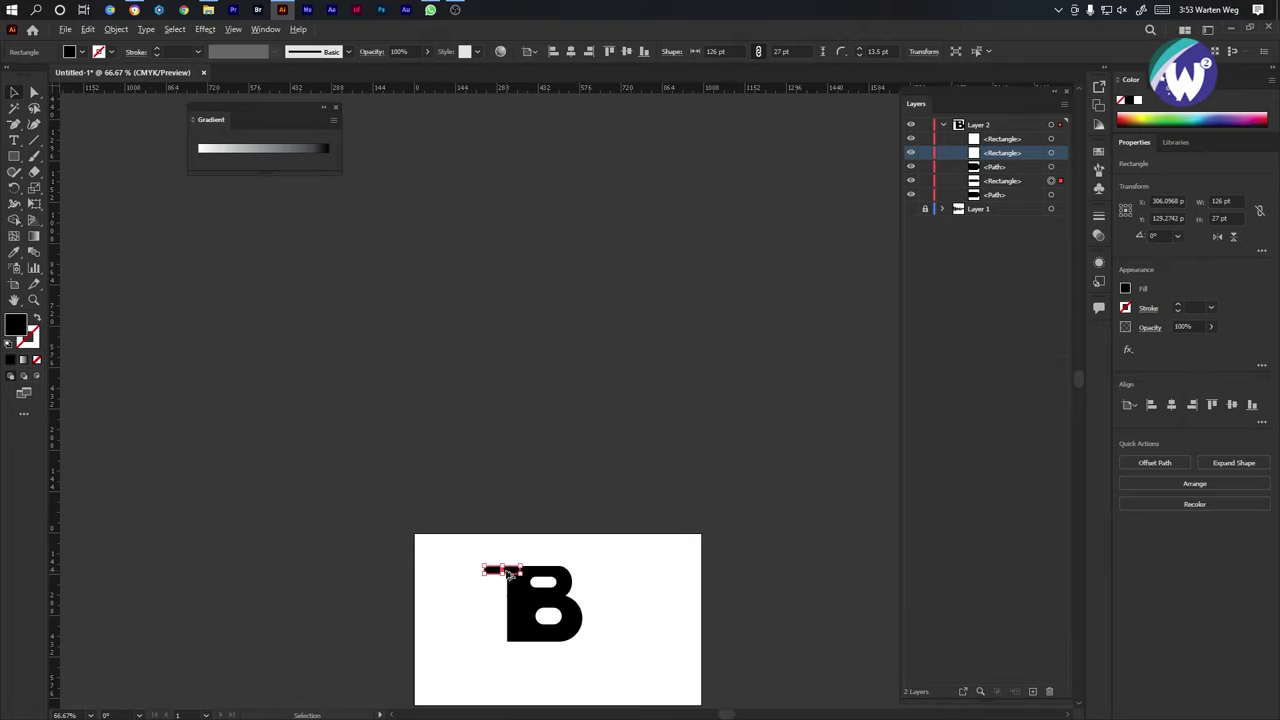
pyautogui.scroll(4, 523, 643)
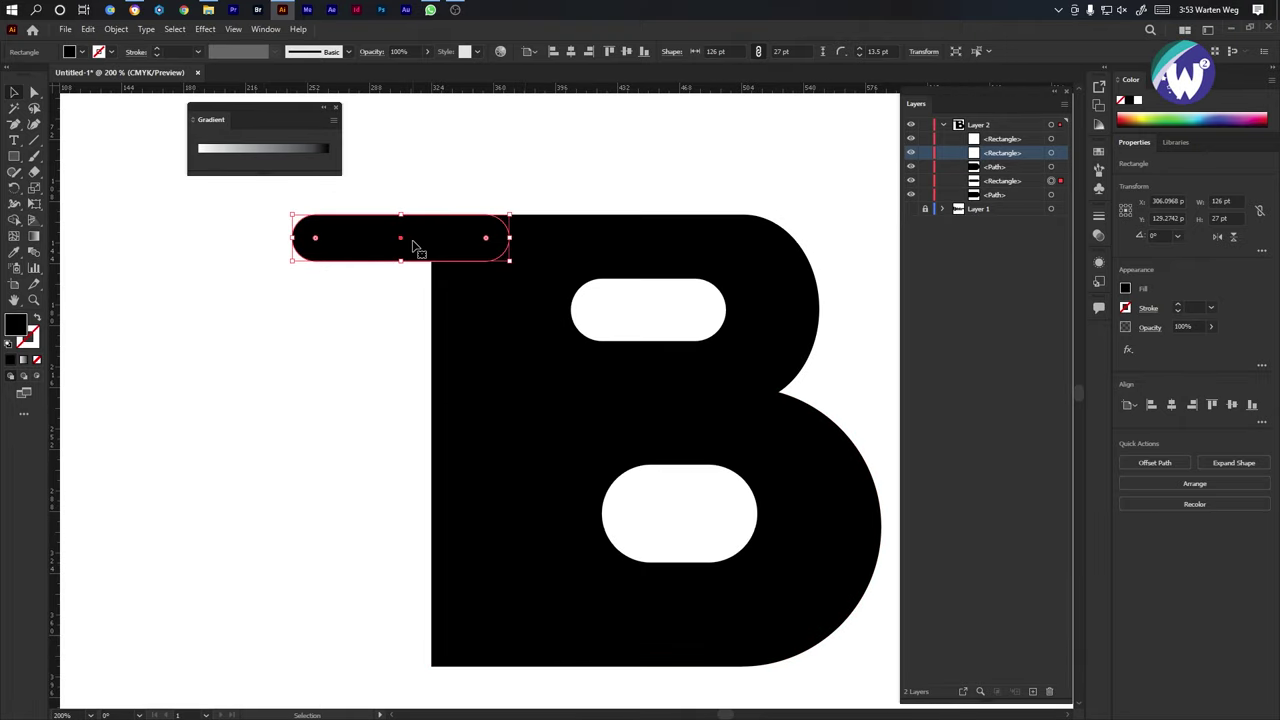
# Duplicate the pill directly beneath itself, shifted slightly left, and sample the white background as the copy's fill.
pyautogui.moveTo(415, 251); pyautogui.dragTo(393, 300)
pyautogui.press('i')
pyautogui.click(334, 359)
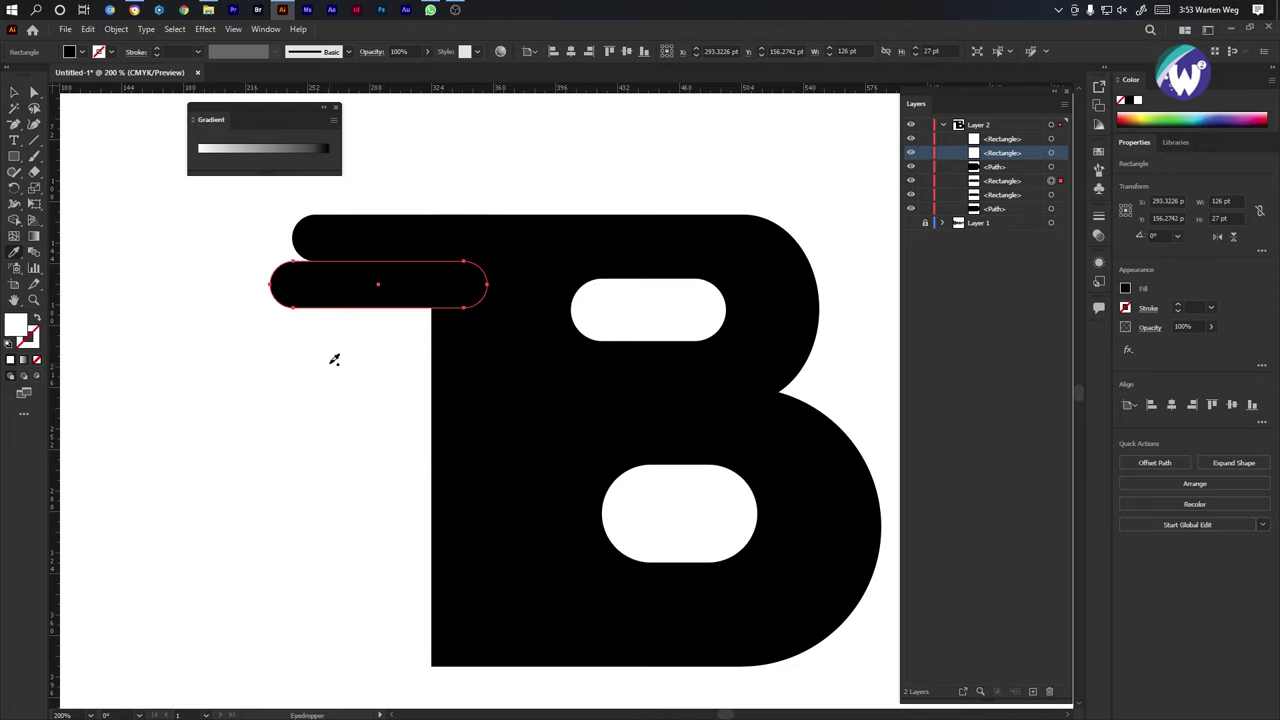
pyautogui.hotkey('ctrl', 'shift', 'a')
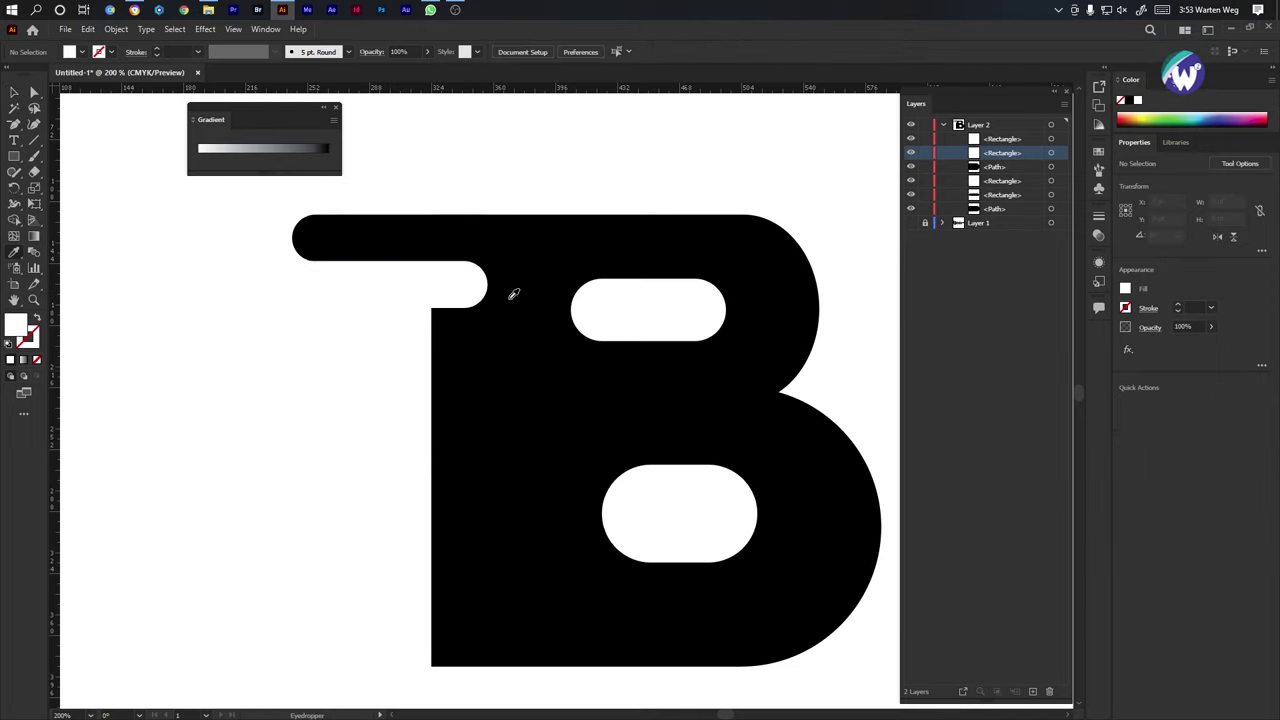
# Place a copy of the white pill directly below it, enlarged to about 167 × 36 pt, with the B's black fill.
pyautogui.press('v')
pyautogui.moveTo(400, 291); pyautogui.dragTo(378, 371)
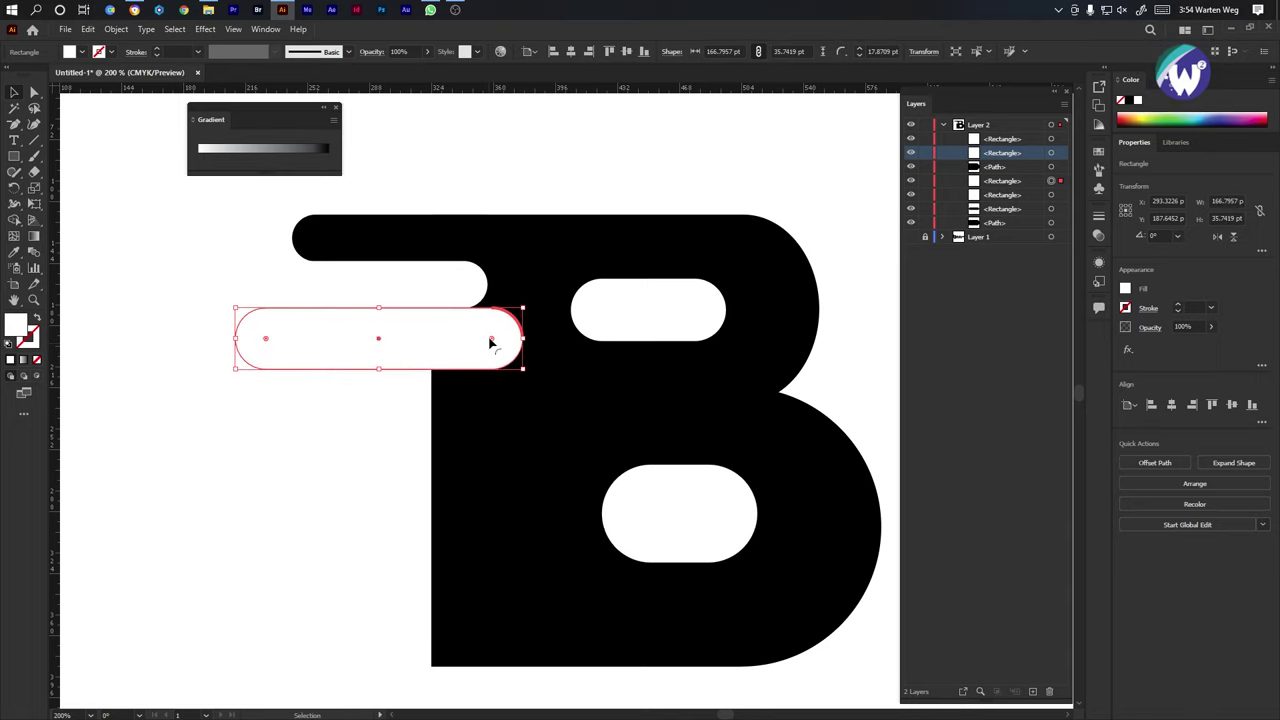
pyautogui.press('i')
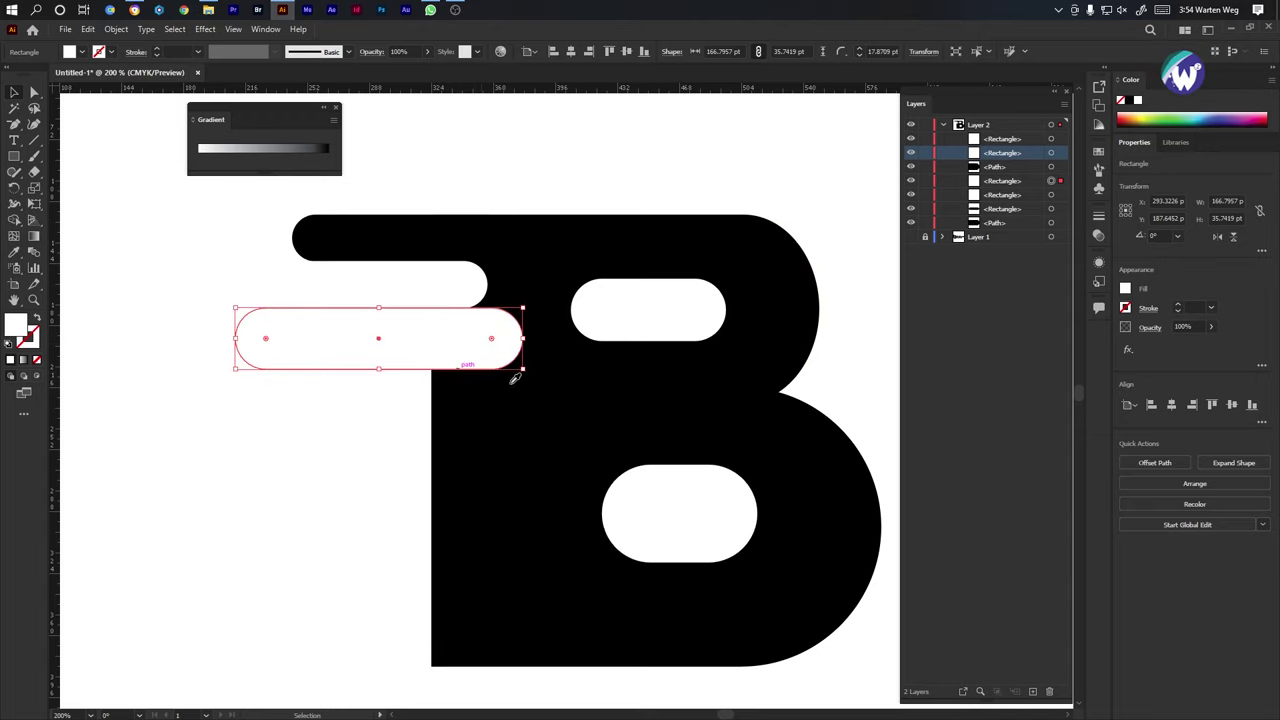
pyautogui.click(533, 445)
pyautogui.hotkey('ctrl', 'shift', 'a')
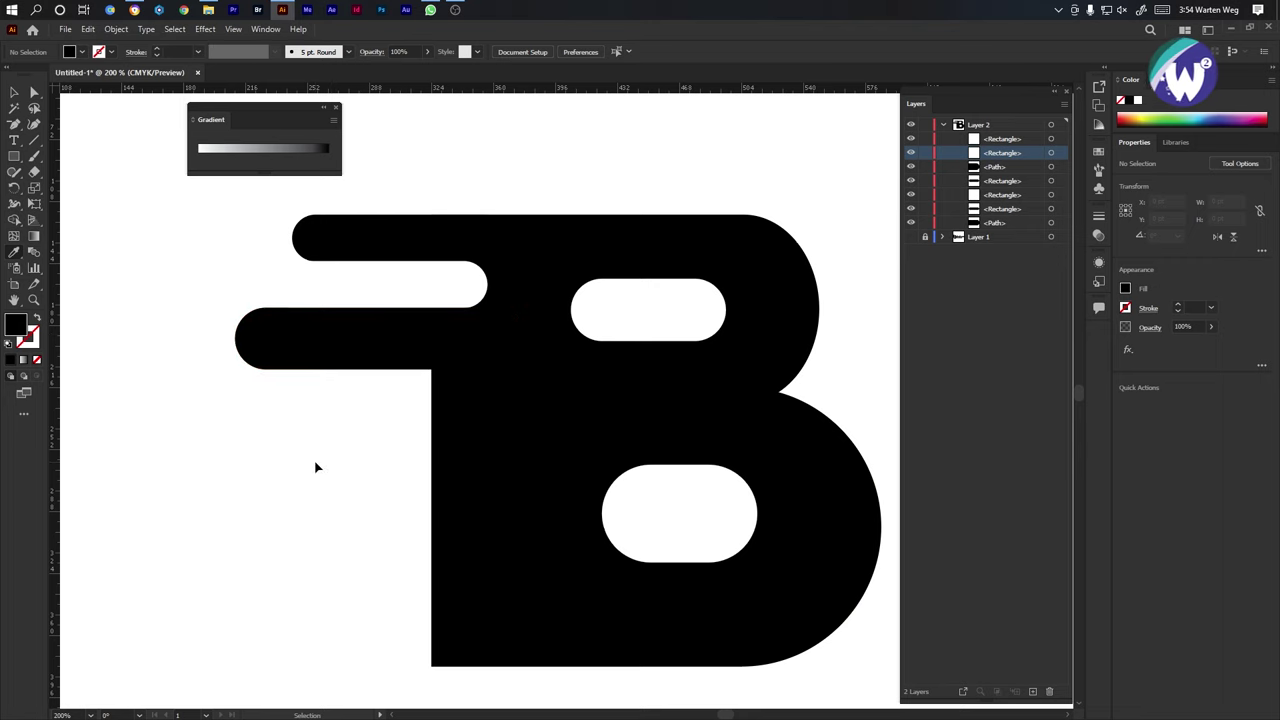
# Place a copy of the 167 × 36 pt black pill farther down, across the B's left edge.
pyautogui.moveTo(343, 352); pyautogui.dragTo(380, 508)
pyautogui.press('i')
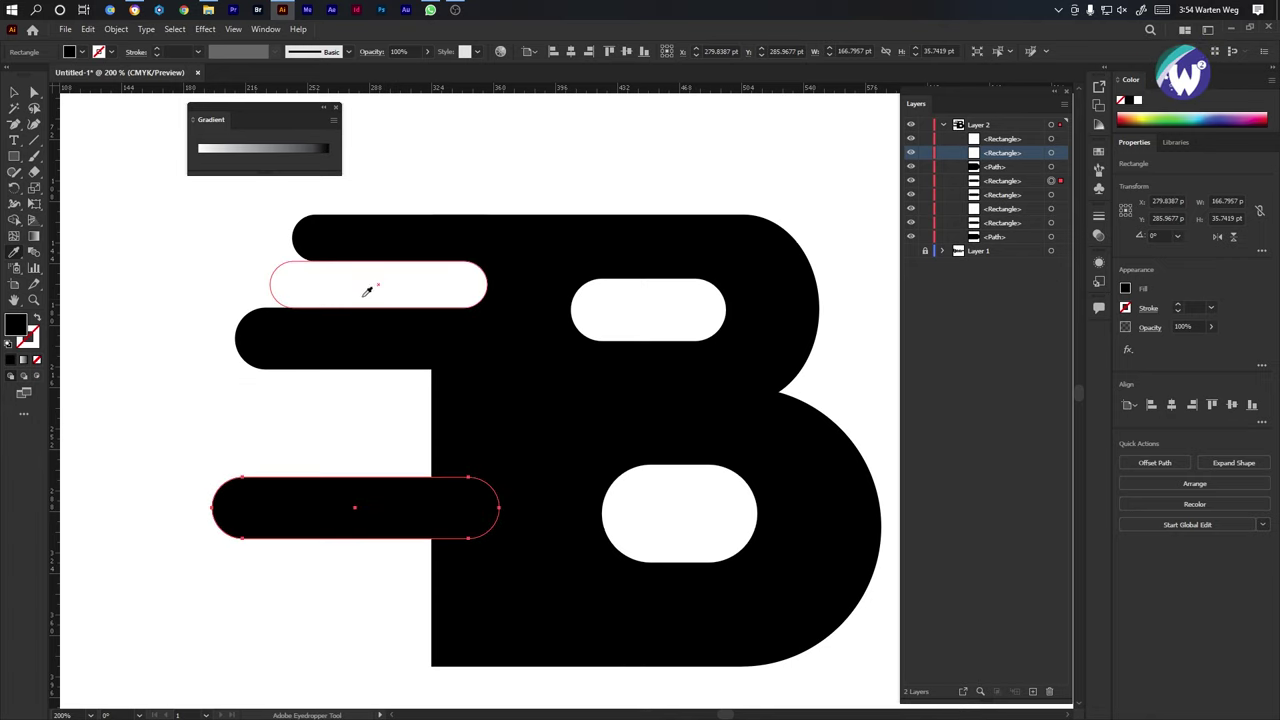
pyautogui.click(15, 93)
# Copy the white pill directly below the second black pill and bring both white pills to the top of Layer 2.
pyautogui.click(395, 291)
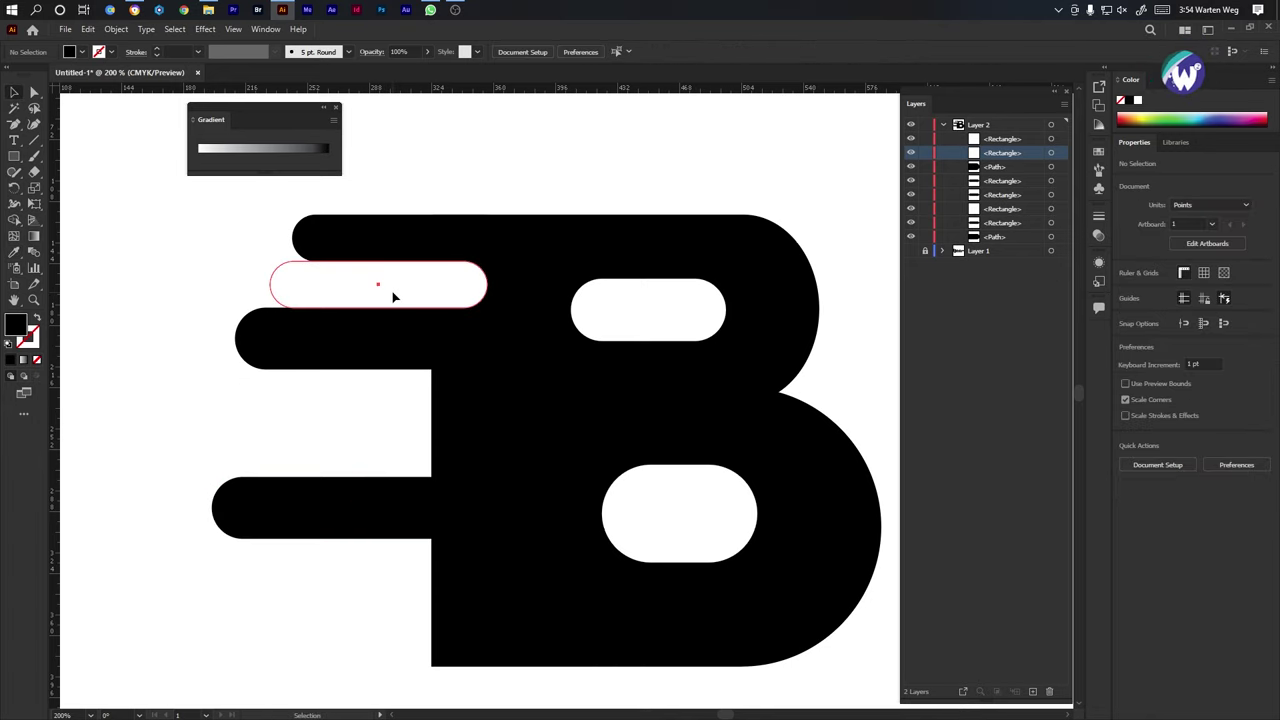
pyautogui.moveTo(395, 291); pyautogui.dragTo(375, 401)
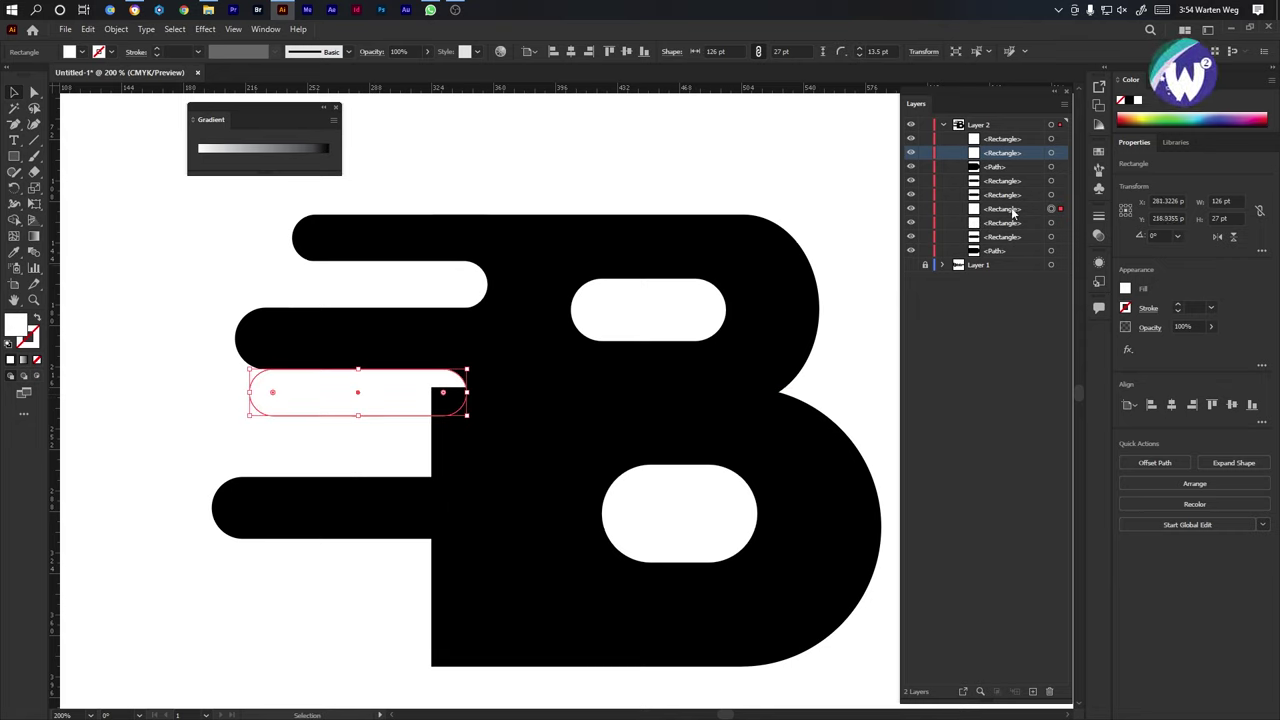
pyautogui.moveTo(1013, 213); pyautogui.dragTo(1015, 138)
pyautogui.moveTo(1002, 230); pyautogui.dragTo(1005, 195)
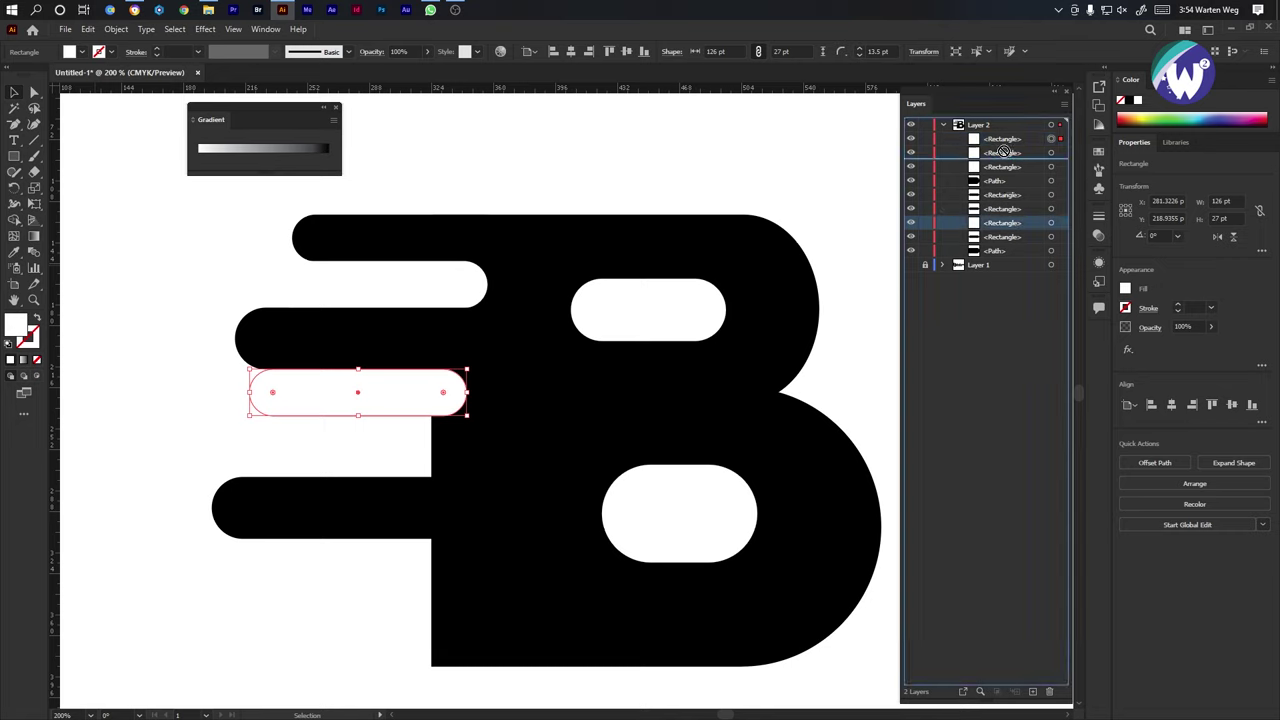
pyautogui.moveTo(1003, 138); pyautogui.dragTo(1003, 137)
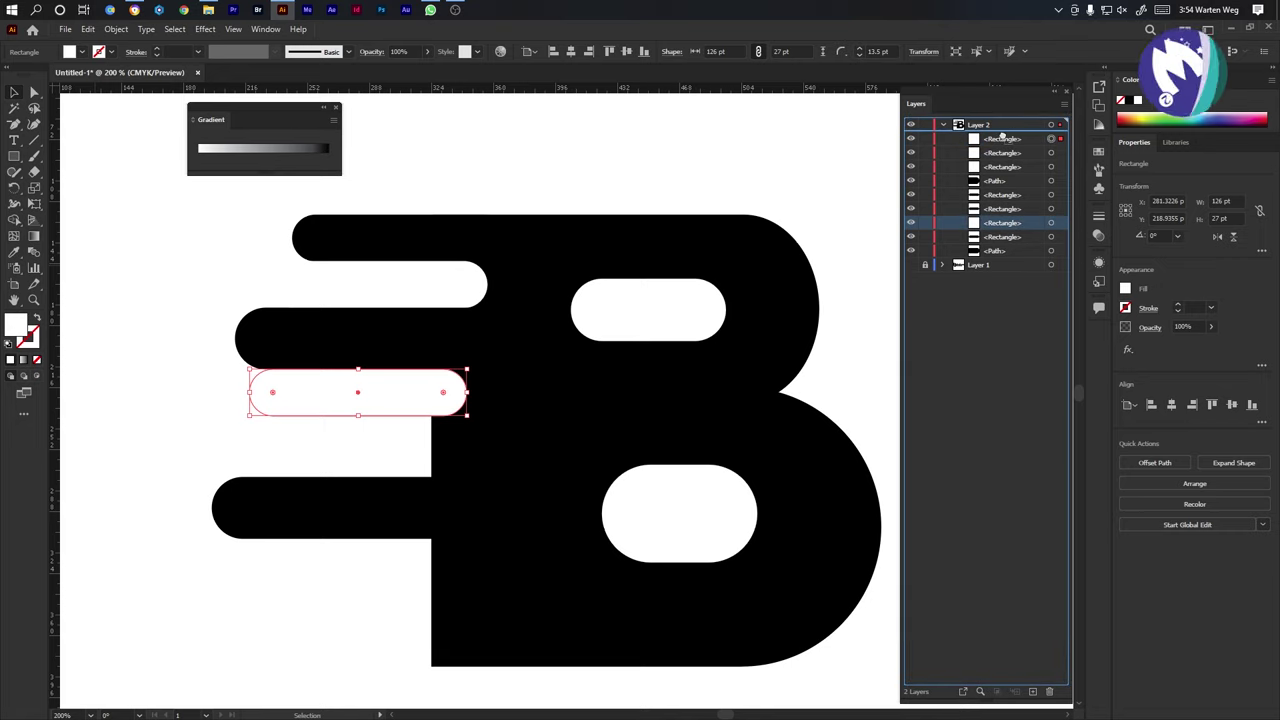
# Shift the lower white pill horizontally to the right so it cuts deeper into the B.
pyautogui.click(374, 434)
pyautogui.moveTo(378, 406); pyautogui.dragTo(462, 406)
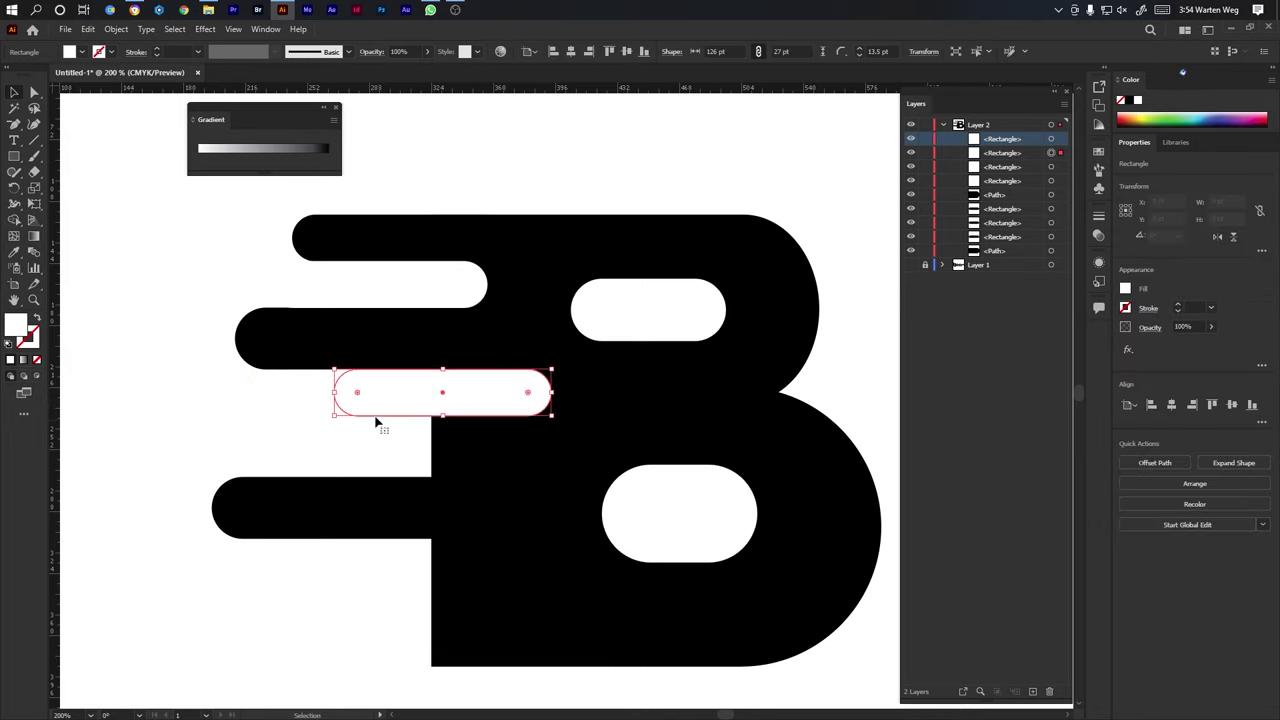
pyautogui.click(365, 450)
# Fit the lowest black pill directly under the second white pill, resized to about 145 × 59 pt with fully rounded ends.
pyautogui.moveTo(366, 500)
pyautogui.mouseDown()
pyautogui.moveTo(383, 440)
pyautogui.moveTo(371, 516)
pyautogui.mouseUp()
pyautogui.moveTo(228, 468); pyautogui.dragTo(265, 467)
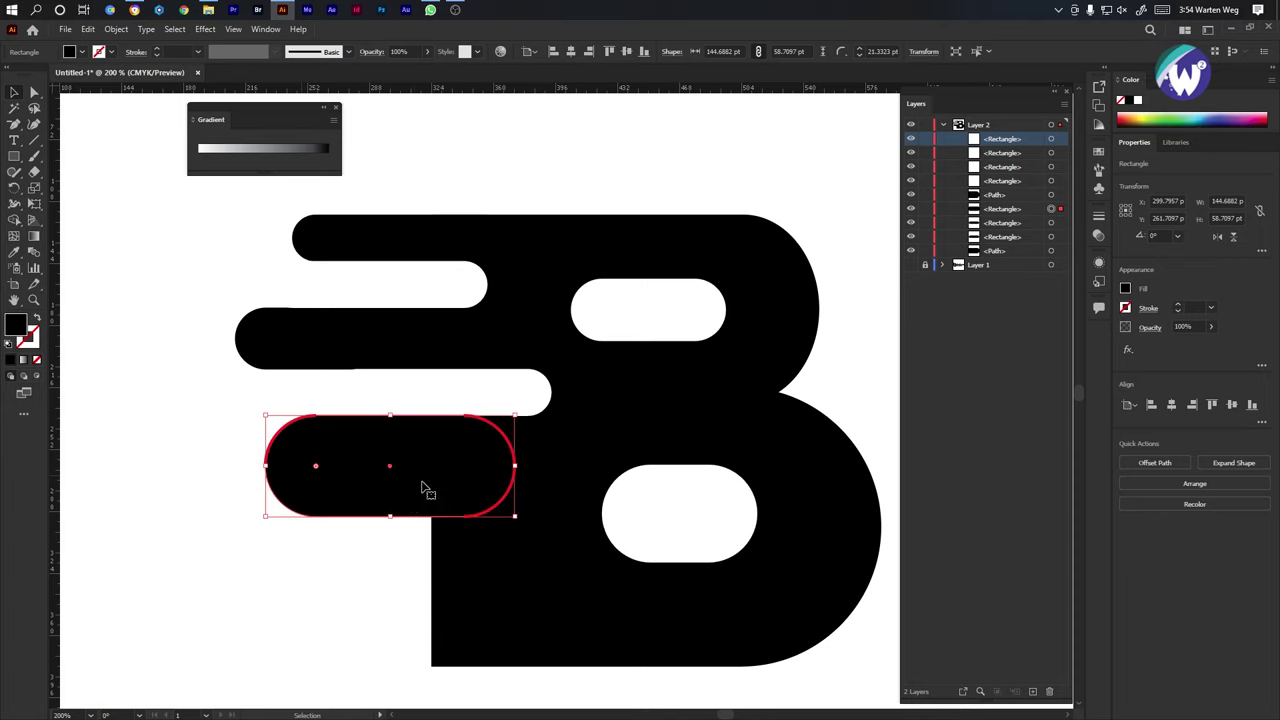
pyautogui.click(320, 566)
# Copy the 145 × 59 pt black pill to the B's lower left, and copy the white pill directly beneath the original.
pyautogui.moveTo(418, 488); pyautogui.dragTo(249, 635)
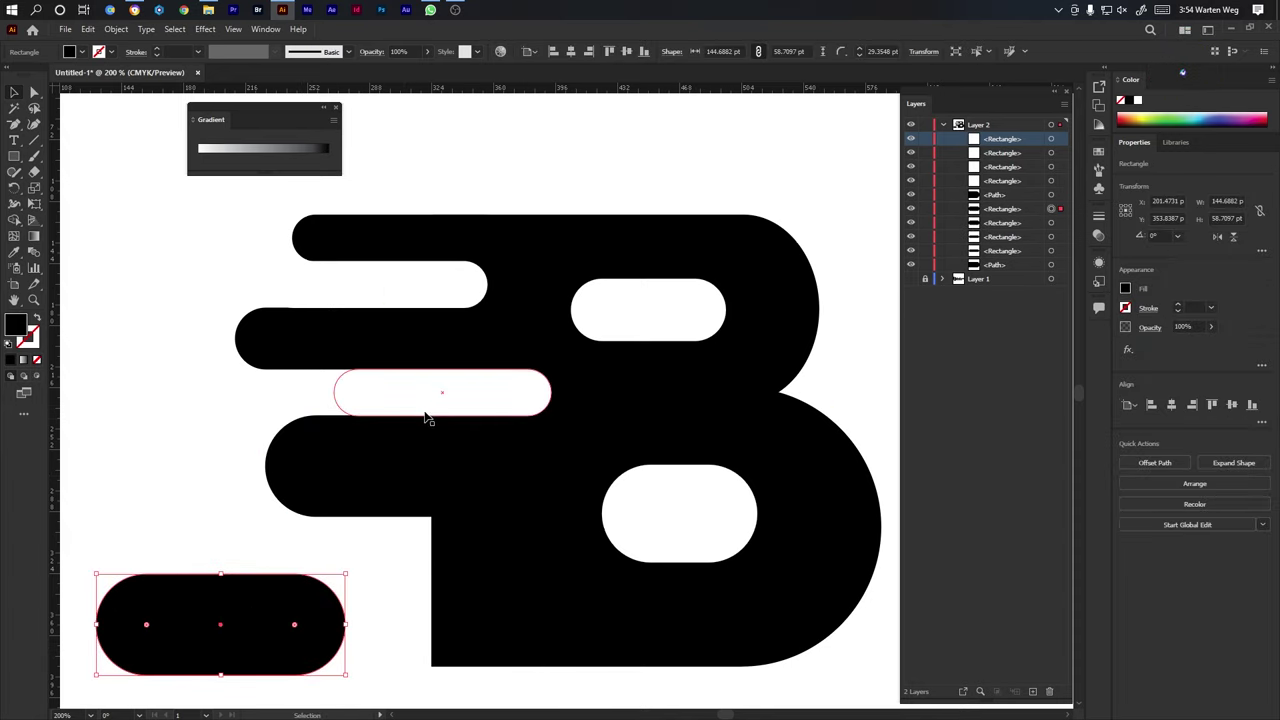
pyautogui.moveTo(429, 415); pyautogui.dragTo(391, 545)
pyautogui.click(201, 530)
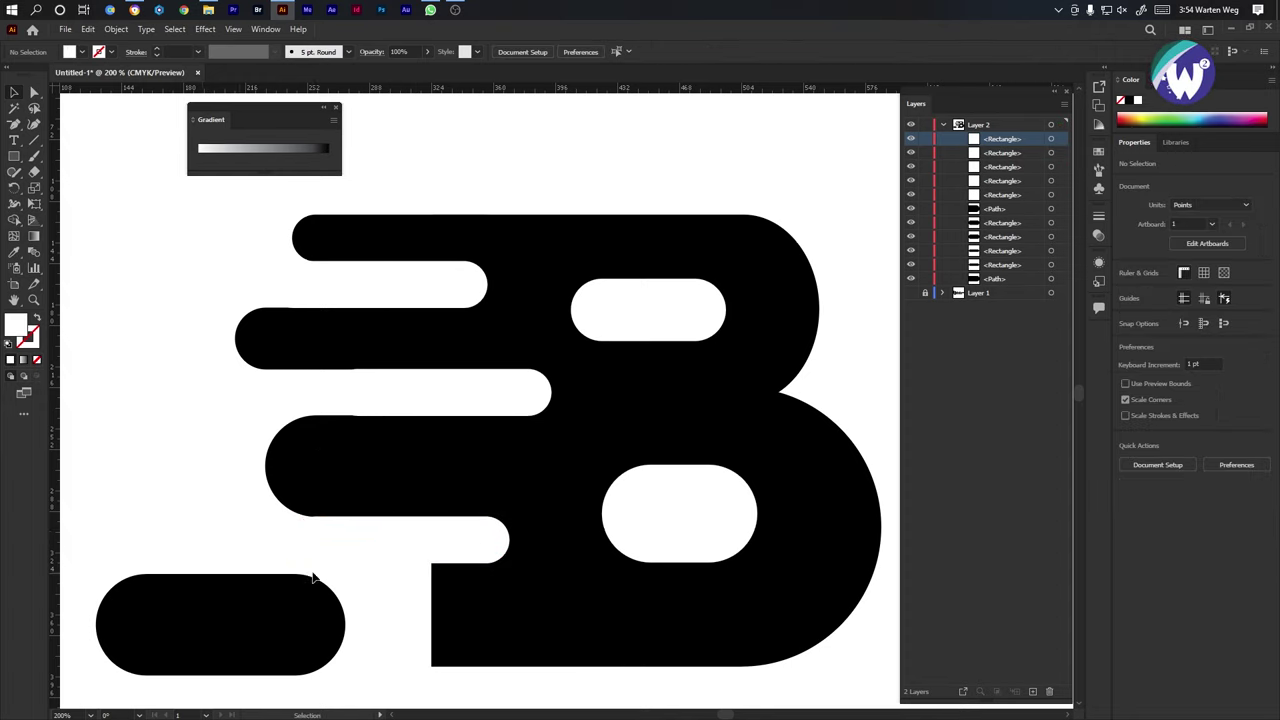
# Move the spare black pill over the B's bottom-left corner, flush with the base, and stretch its top up to about 60 pt high.
pyautogui.moveTo(322, 607); pyautogui.dragTo(477, 600)
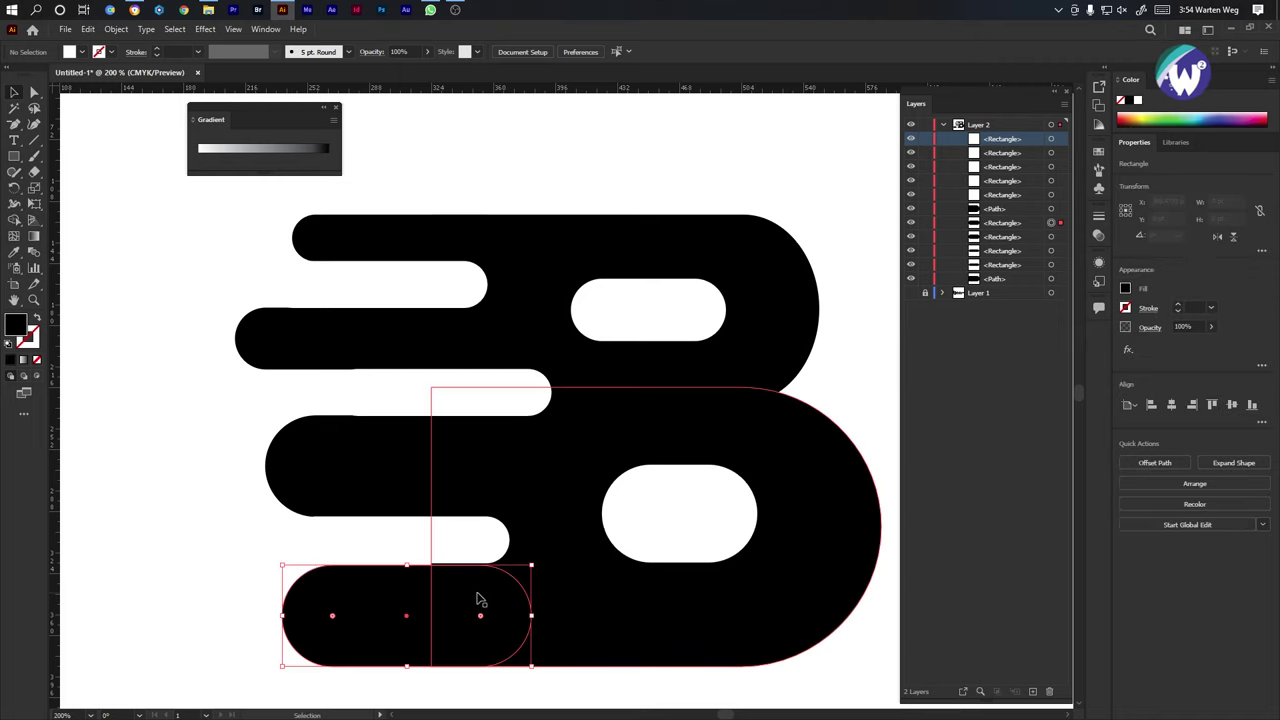
pyautogui.scroll(2, 414, 598)
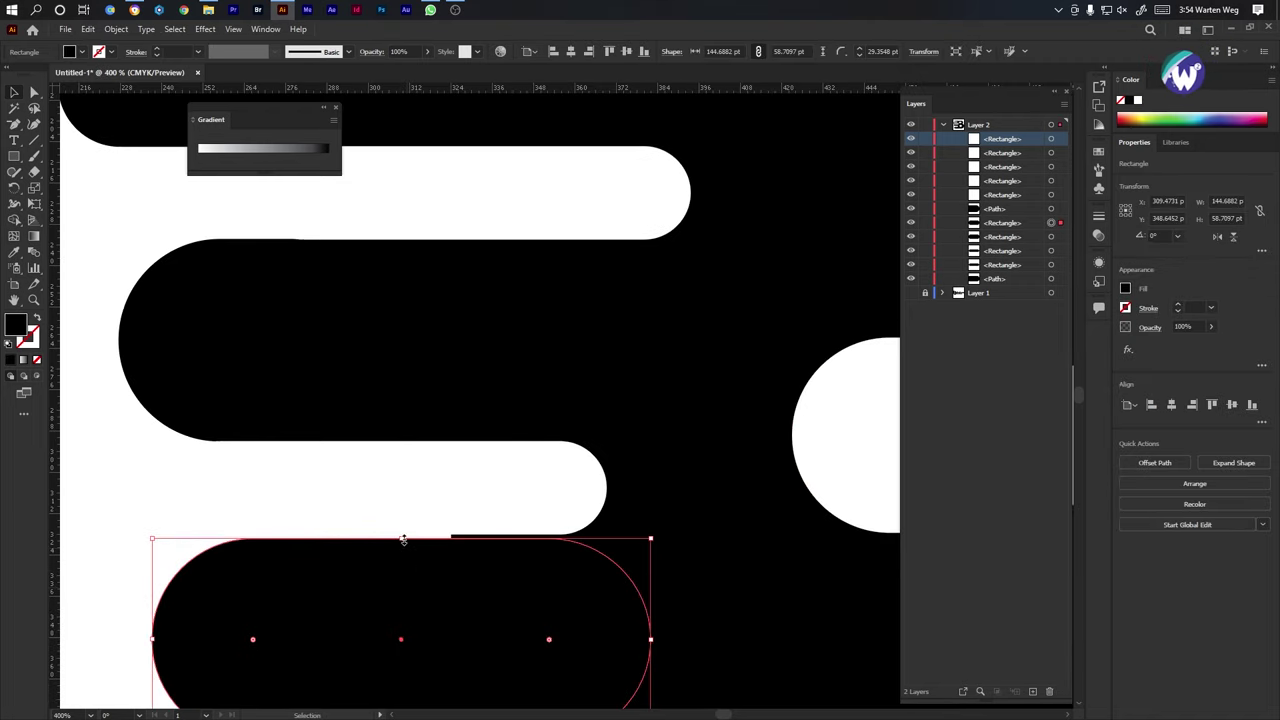
pyautogui.moveTo(403, 539); pyautogui.dragTo(406, 531)
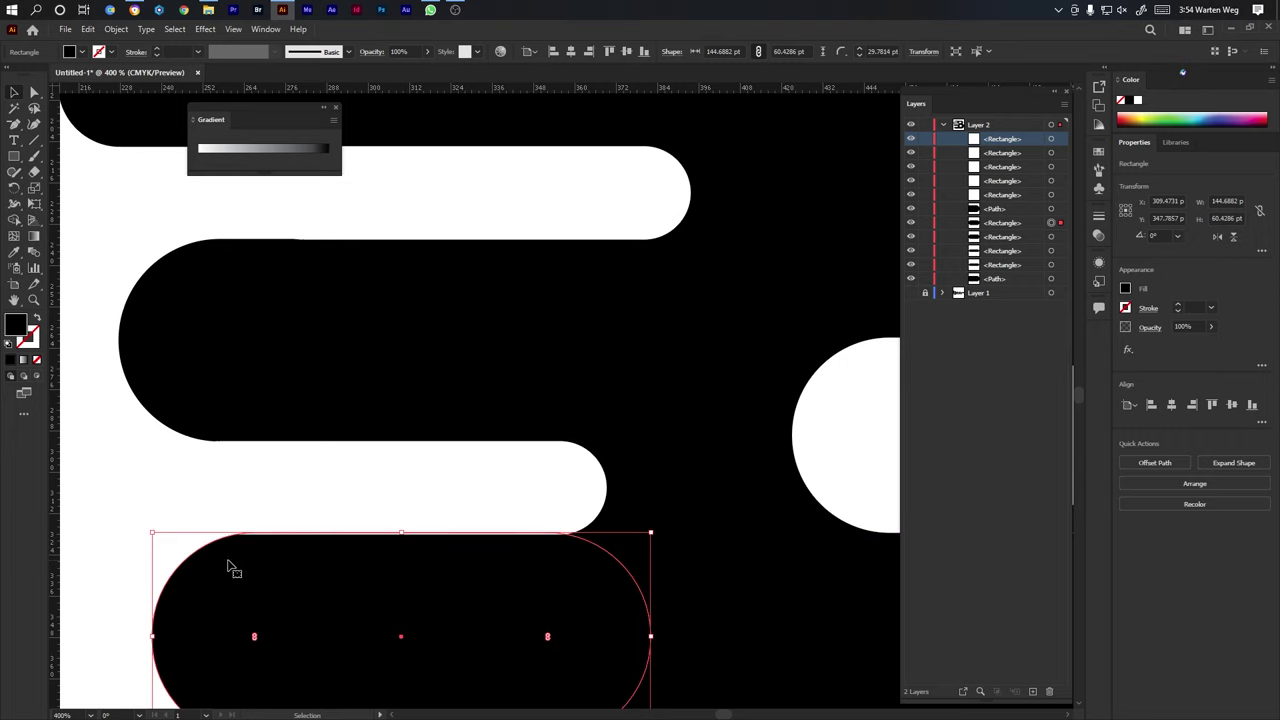
pyautogui.click(110, 565)
# Select all the shapes of the B mark and move them together to the right on the artboard.
pyautogui.scroll(-5, 110, 565)
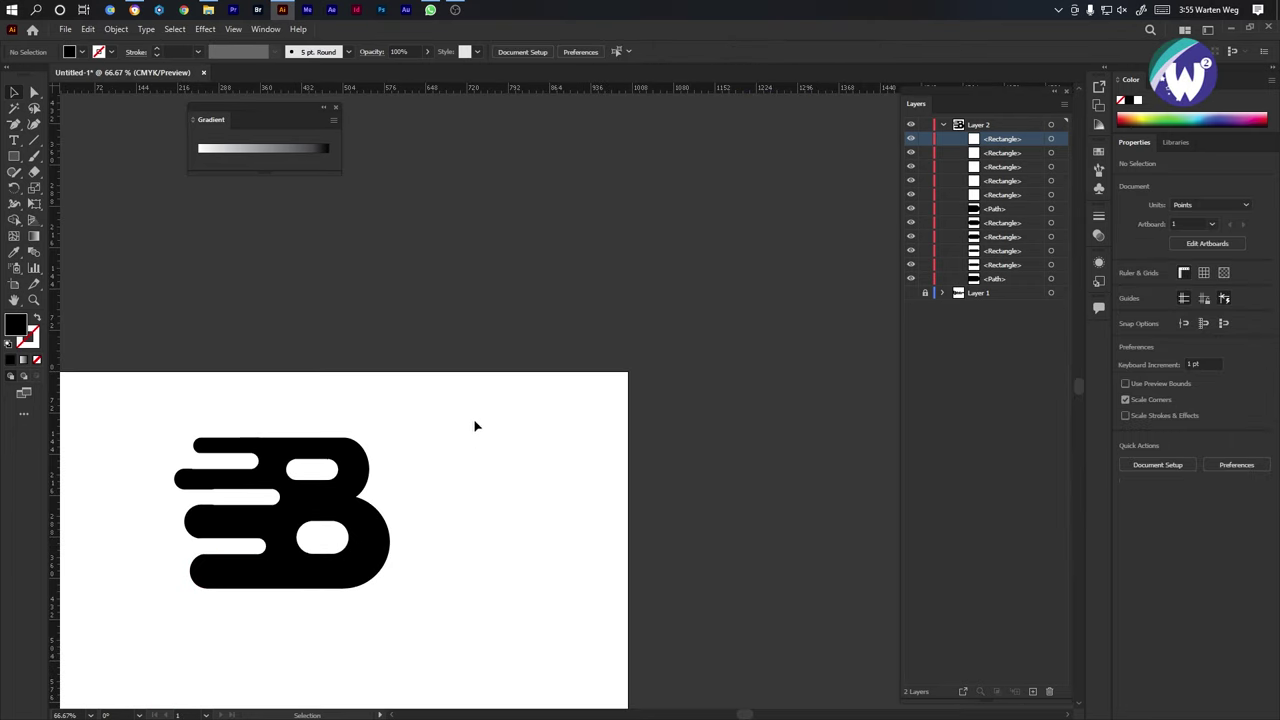
pyautogui.moveTo(480, 393); pyautogui.dragTo(99, 620)
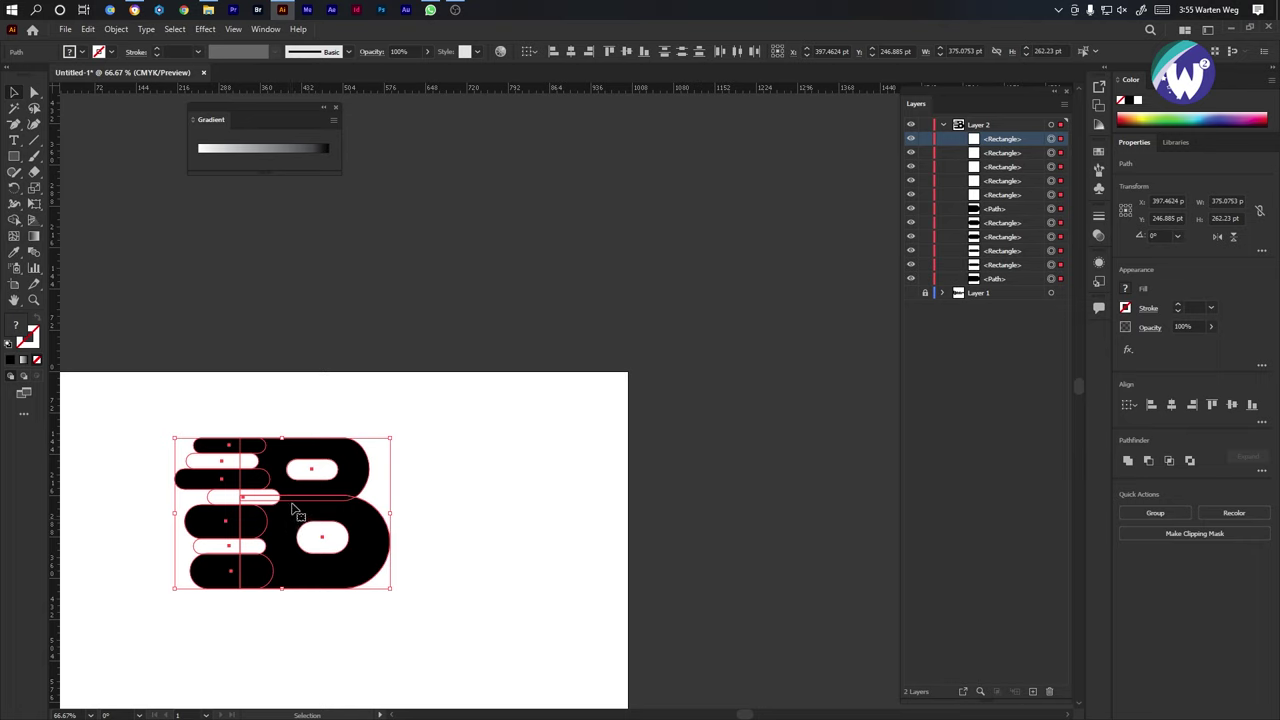
pyautogui.moveTo(296, 511); pyautogui.dragTo(408, 512)
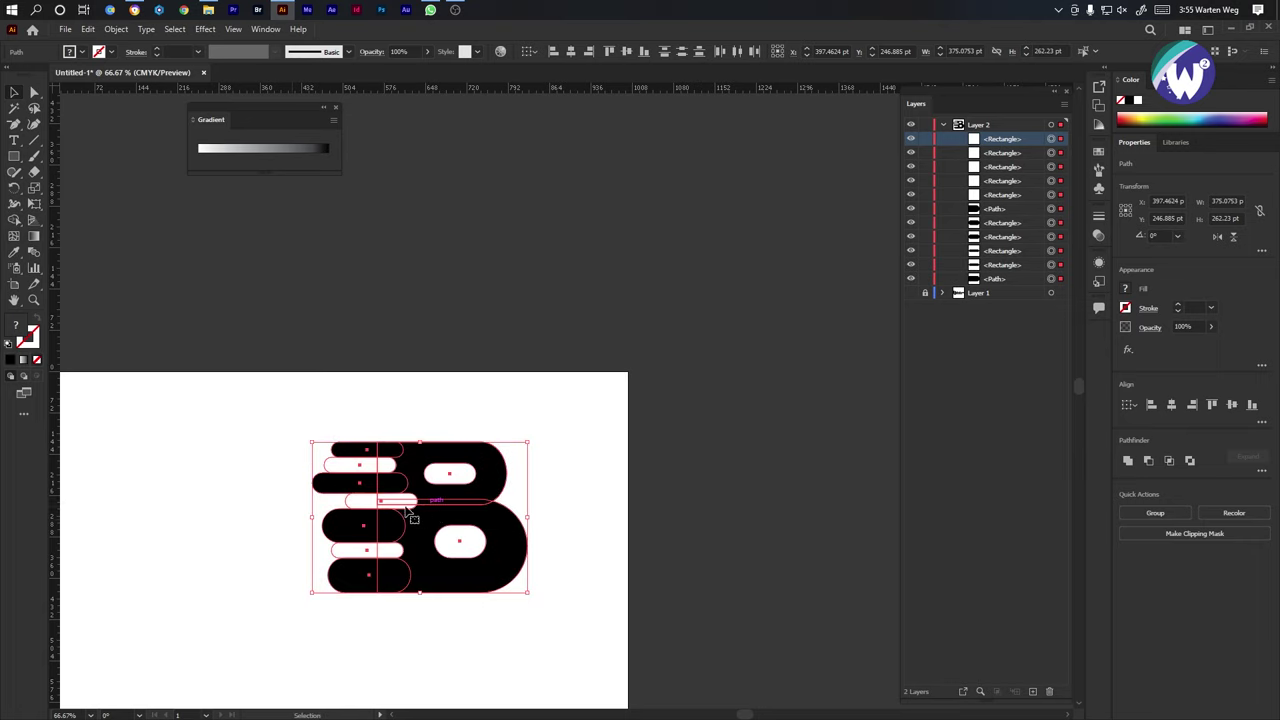
# Select the three white pills along the B's left edge and stretch them leftward until each is about 413 pt wide.
pyautogui.click(247, 502)
pyautogui.click(362, 465)
pyautogui.keyDown('shift'); pyautogui.click(367, 502); pyautogui.keyUp('shift')
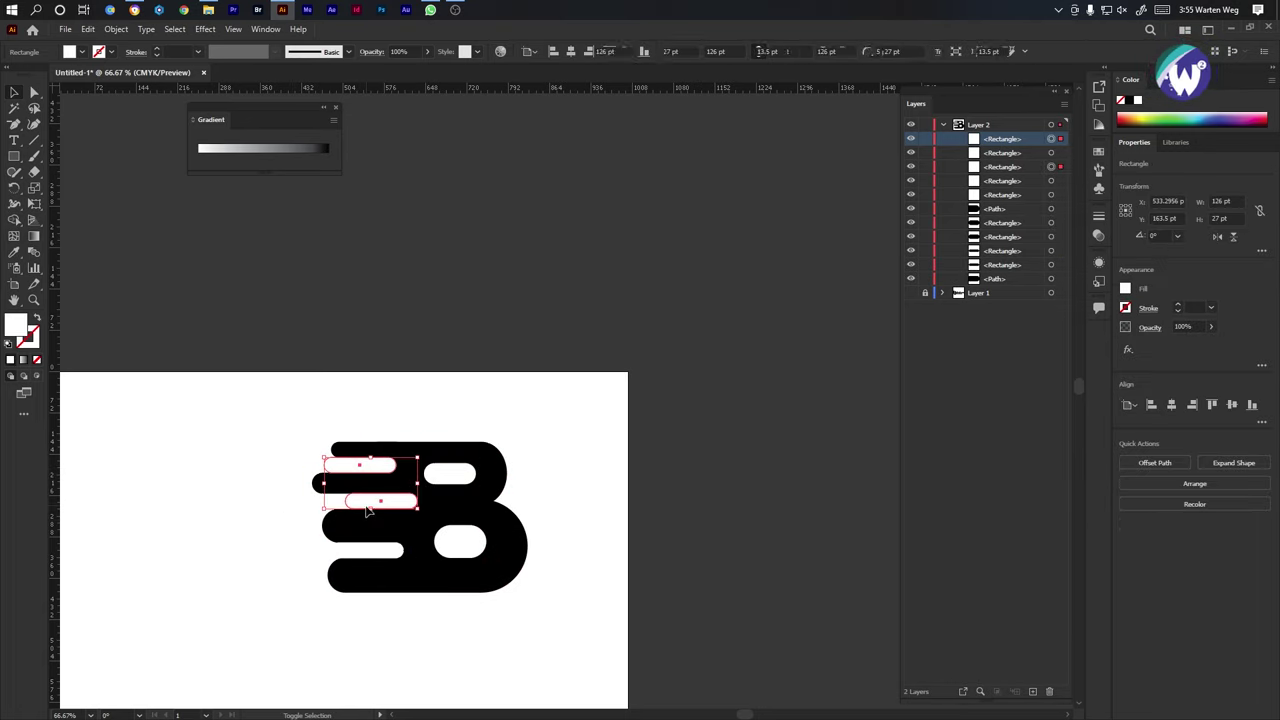
pyautogui.keyDown('shift'); pyautogui.click(365, 556); pyautogui.keyUp('shift')
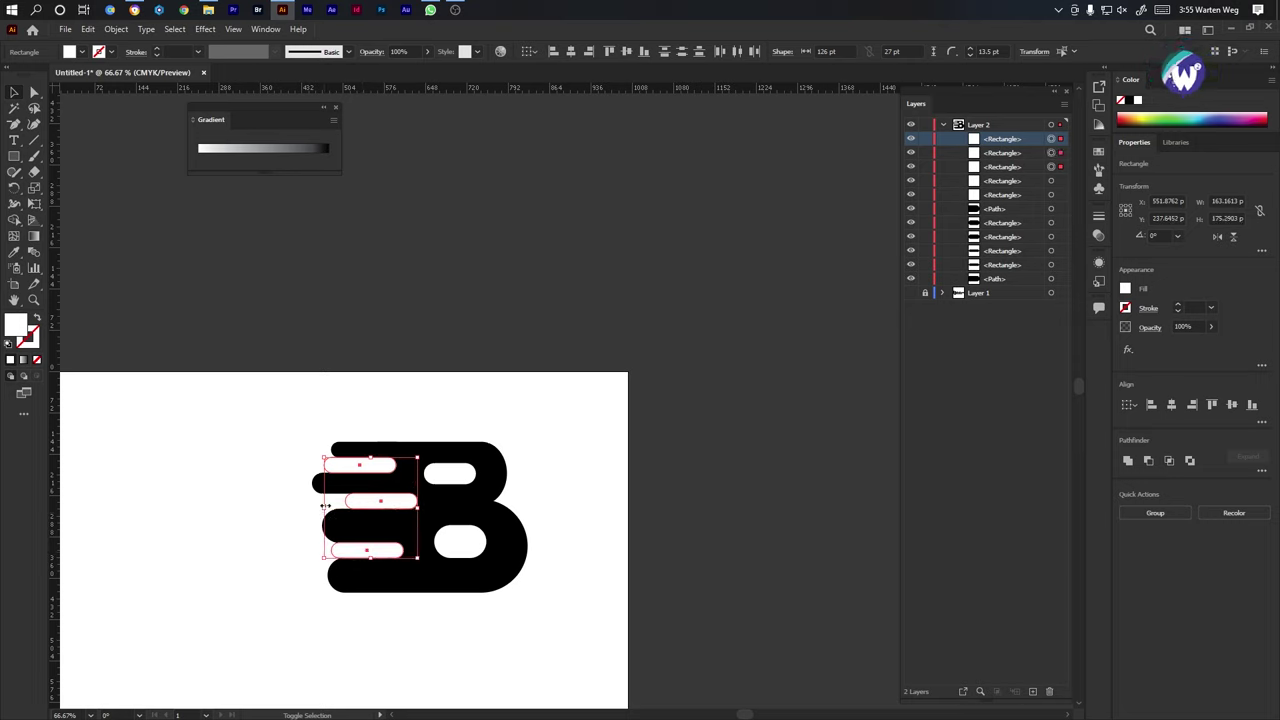
pyautogui.moveTo(323, 509); pyautogui.dragTo(111, 515)
pyautogui.scroll(2, 299, 473)
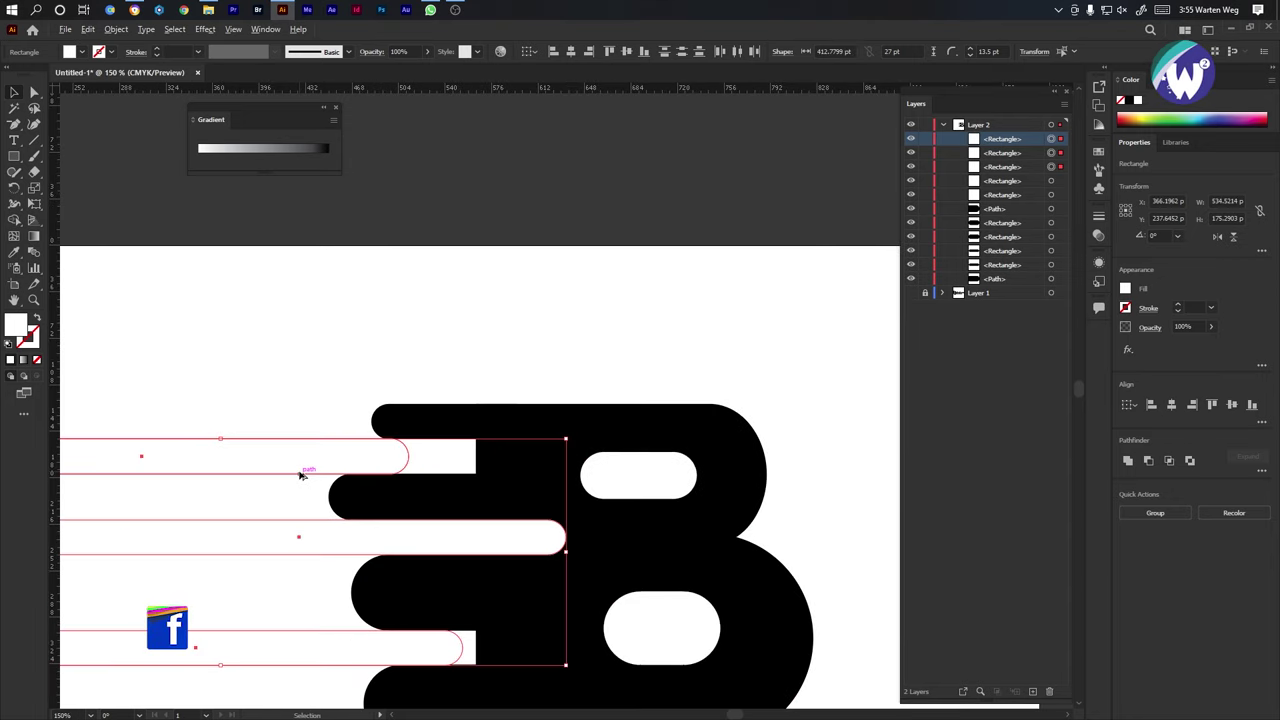
pyautogui.scroll(1, 299, 473)
# Move the upper and lower white pills right so their rounded ends cut deeper into the B's left side.
pyautogui.click(266, 363)
pyautogui.moveTo(345, 455); pyautogui.dragTo(518, 477)
pyautogui.scroll(-4, 490, 490)
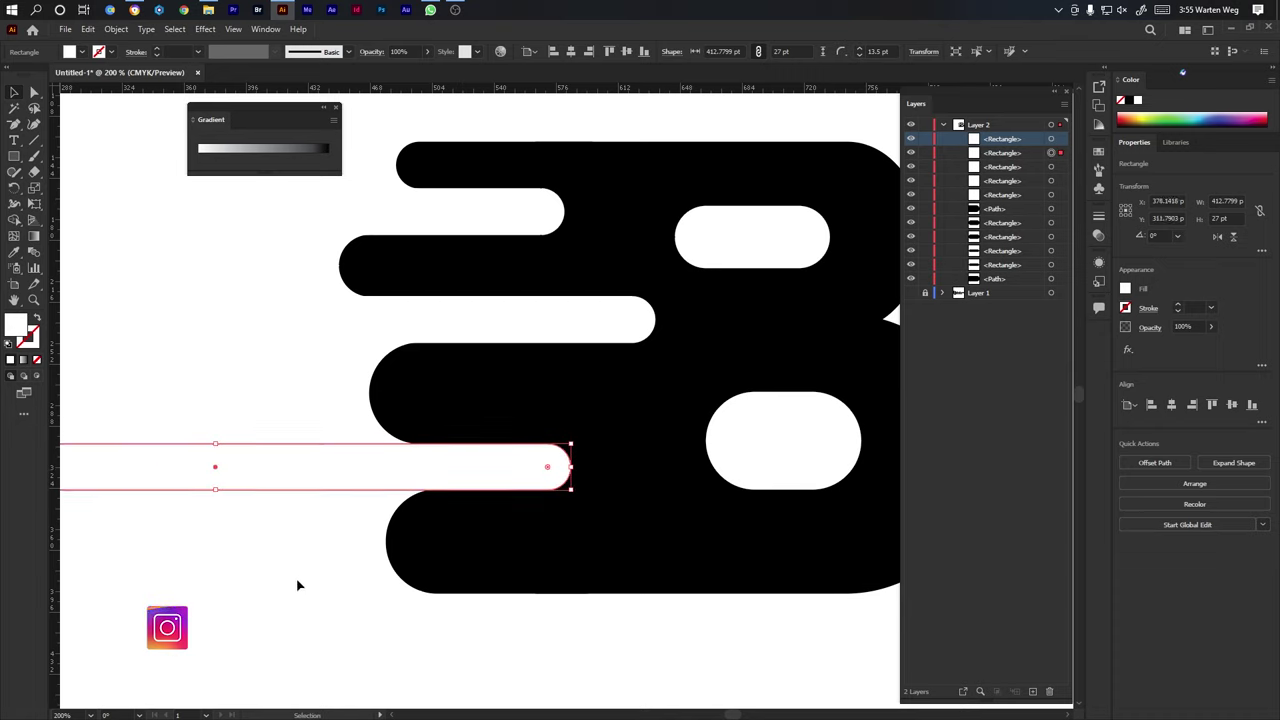
pyautogui.click(297, 585)
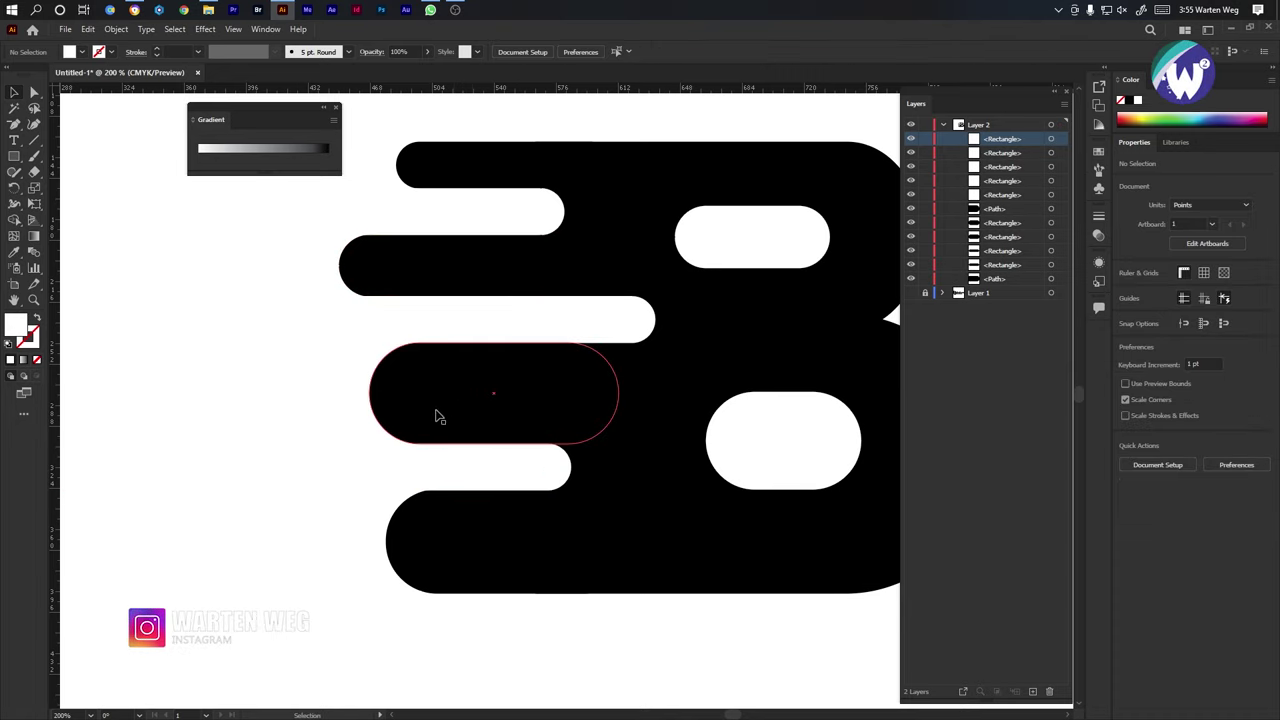
# Shift the four black speed lines right by different amounts to stagger their rounded left ends.
pyautogui.moveTo(437, 417); pyautogui.dragTo(507, 414)
pyautogui.moveTo(466, 543); pyautogui.dragTo(523, 541)
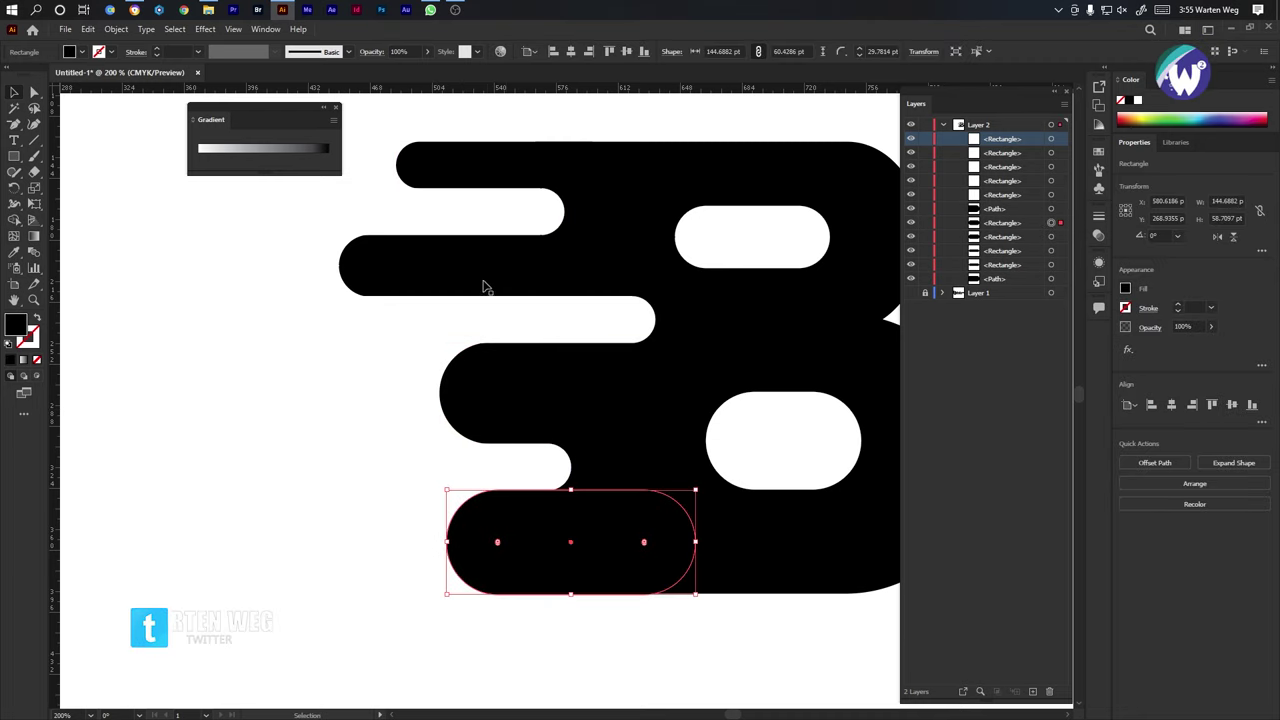
pyautogui.moveTo(424, 264); pyautogui.dragTo(445, 265)
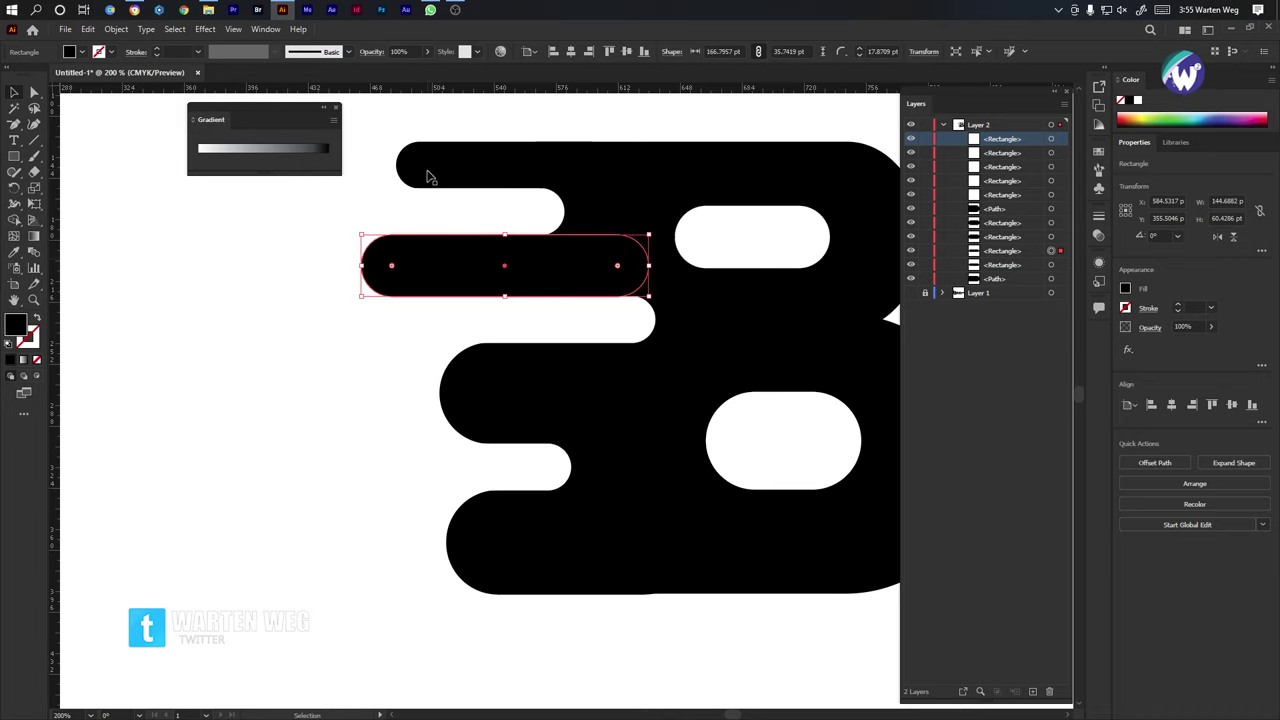
pyautogui.moveTo(429, 171); pyautogui.dragTo(438, 175)
pyautogui.moveTo(491, 537); pyautogui.dragTo(463, 537)
# Examine the speed lines' rounded ends and their joins with the B up close and at full view.
pyautogui.hotkey('ctrl', '=')
pyautogui.hotkey('ctrl', '=')
pyautogui.hotkey('ctrl', '=')
pyautogui.hotkey('ctrl', '=')
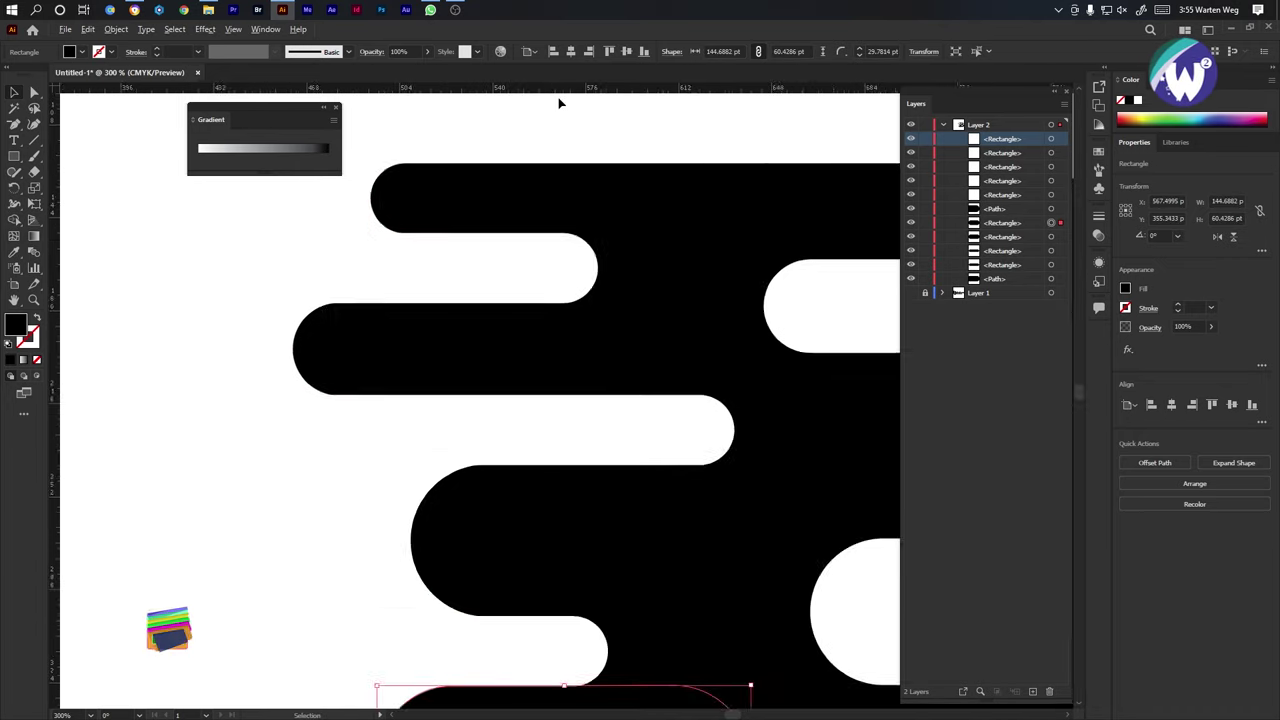
pyautogui.scroll(-2, 528, 206)
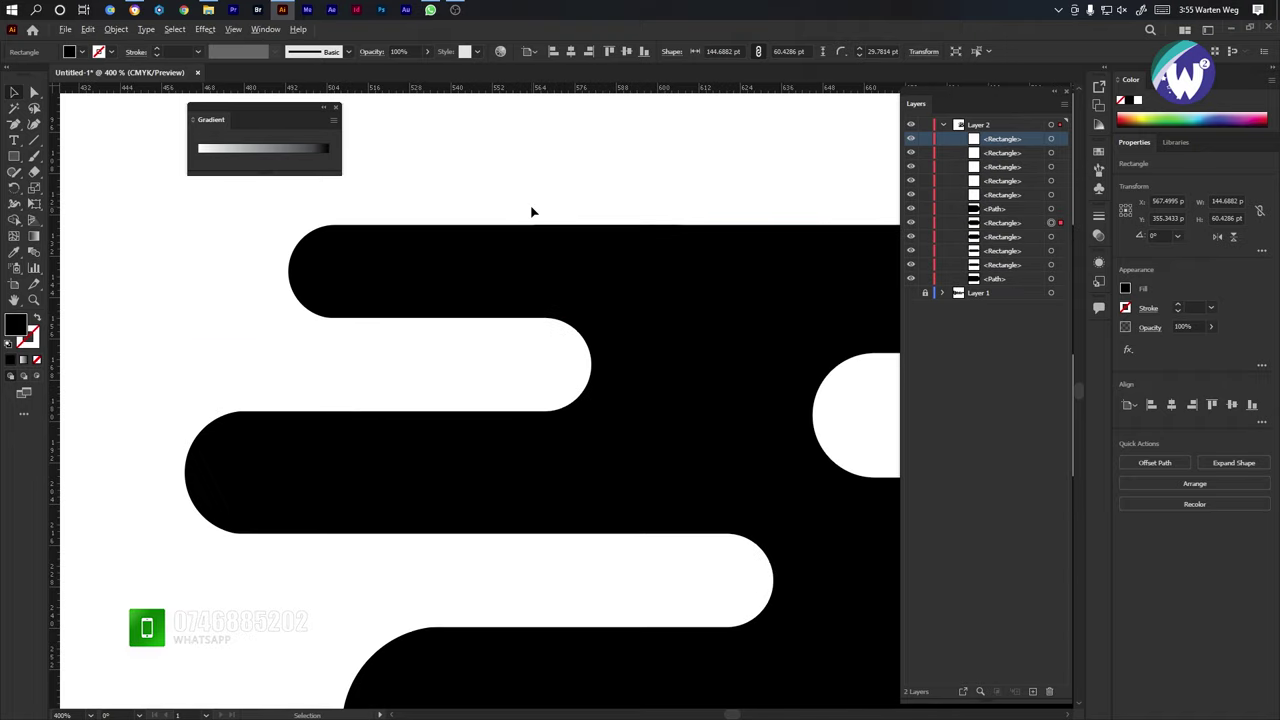
pyautogui.scroll(-3, 505, 410)
pyautogui.scroll(-1, 505, 410)
pyautogui.click(571, 308)
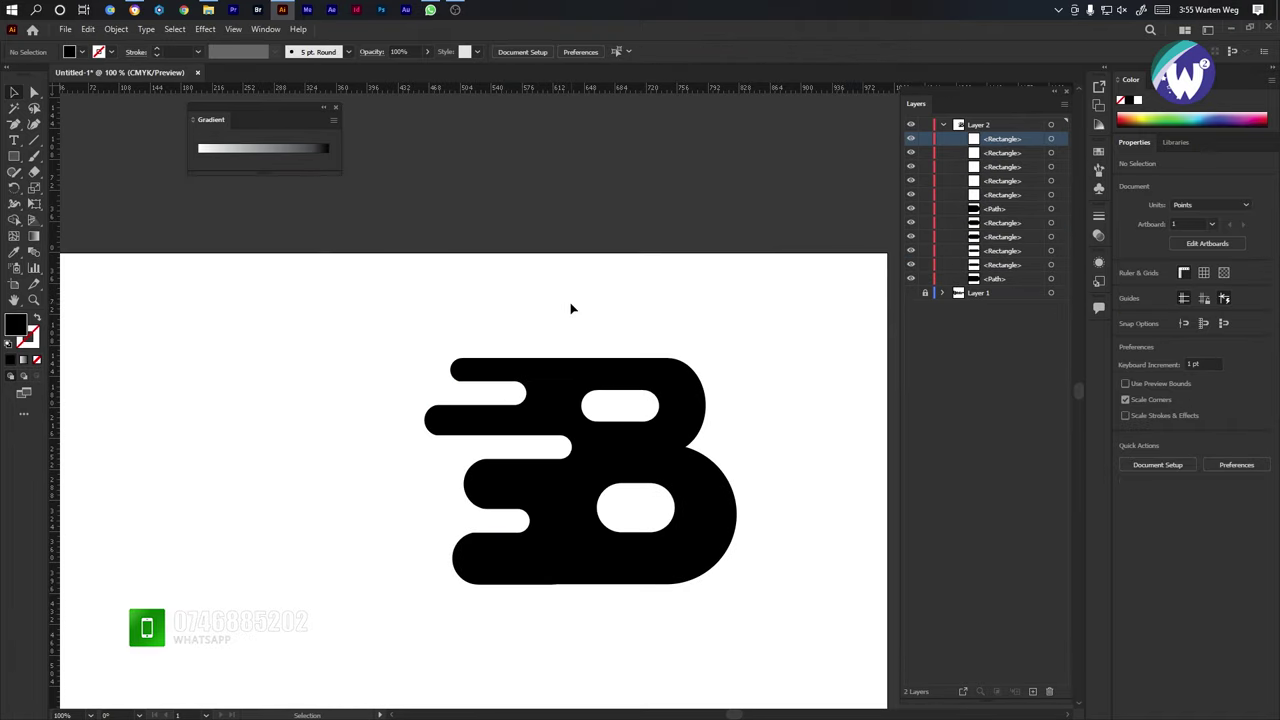
pyautogui.scroll(2, 505, 338)
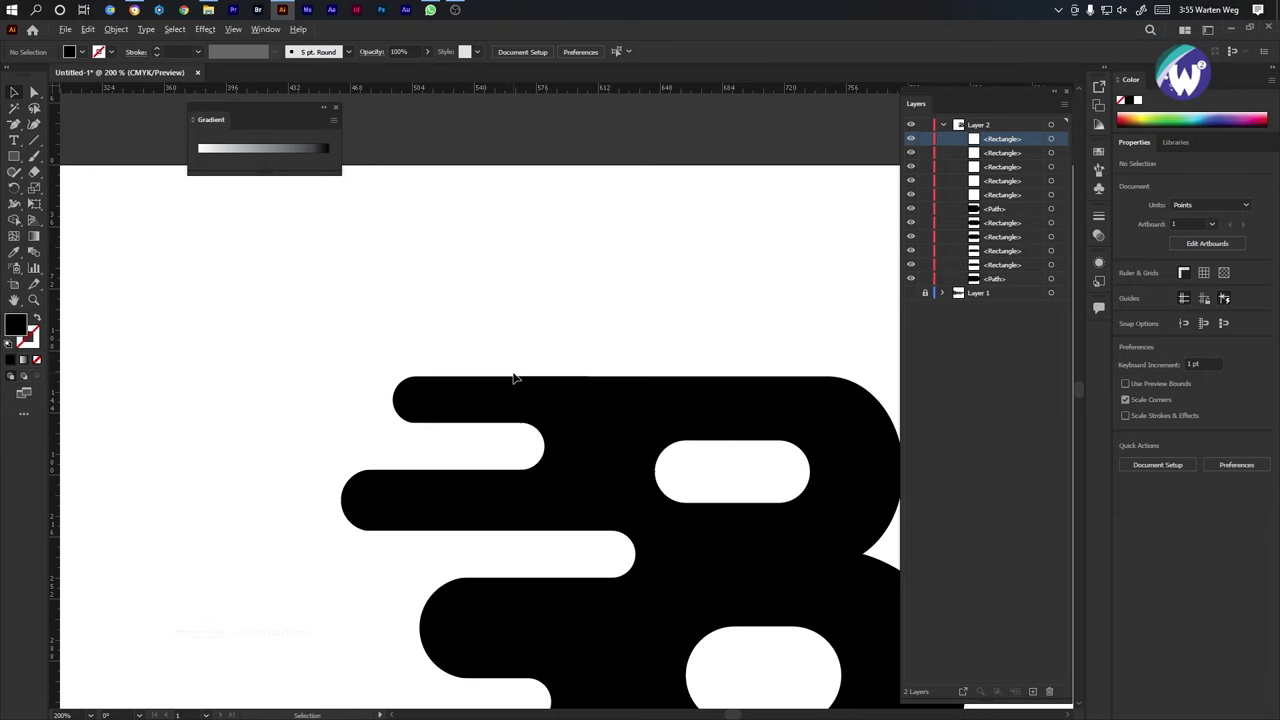
pyautogui.scroll(2, 514, 375)
pyautogui.scroll(-2, 516, 376)
pyautogui.scroll(3, 523, 400)
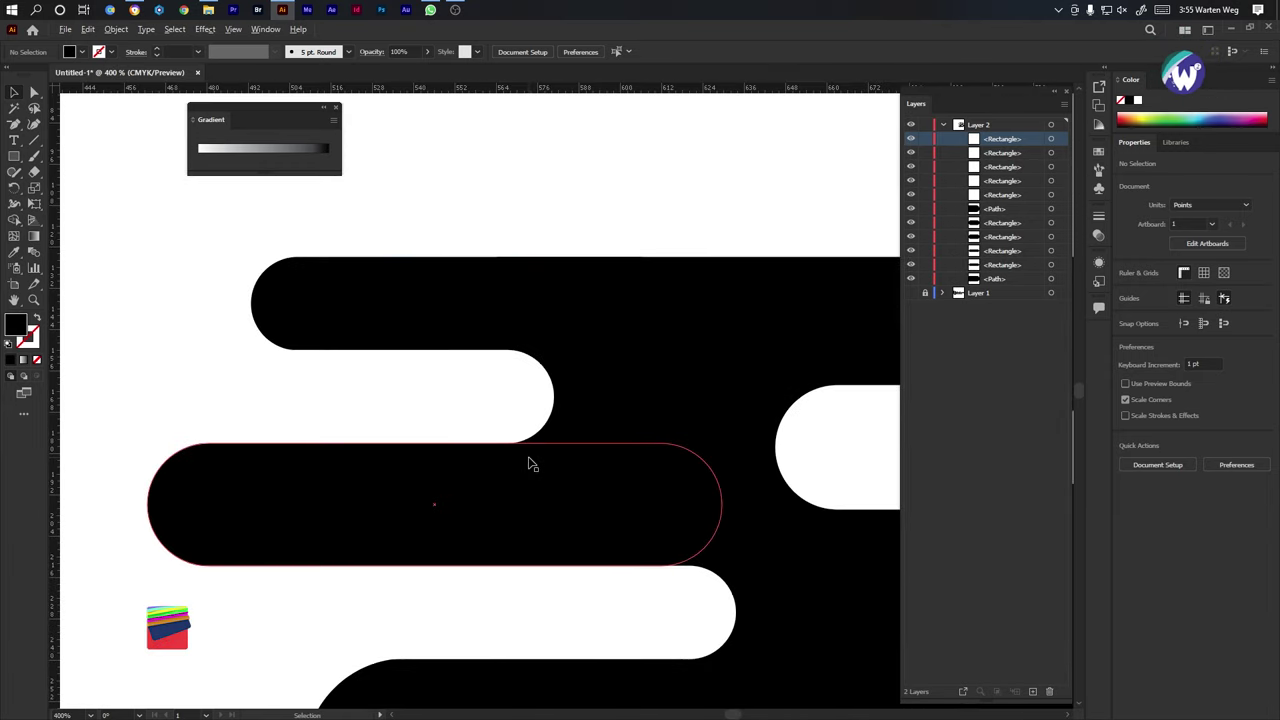
pyautogui.scroll(-3, 380, 409)
pyautogui.scroll(-1, 424, 270)
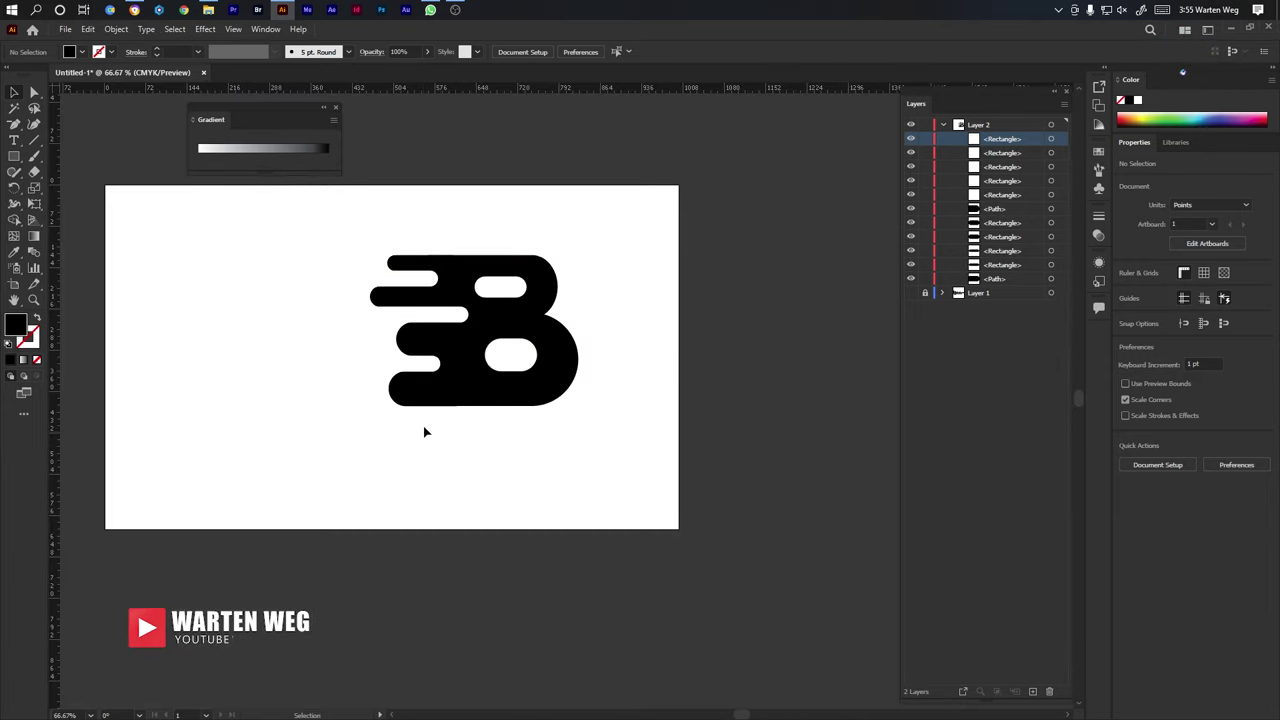
# Lower the bottom black pill's top edge to meet the white pill above, making it about 144.3 × 60.3 pt, and check the joins.
pyautogui.scroll(5, 367, 434)
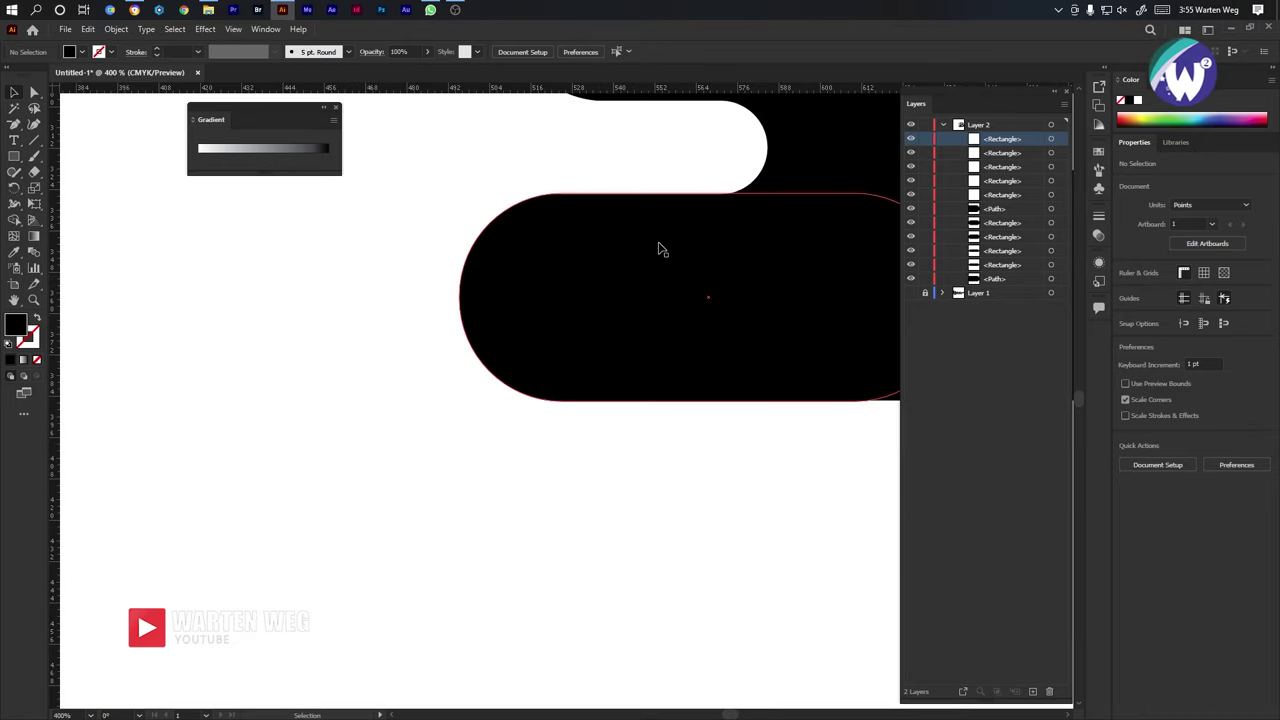
pyautogui.click(690, 288)
pyautogui.scroll(1, 627, 269)
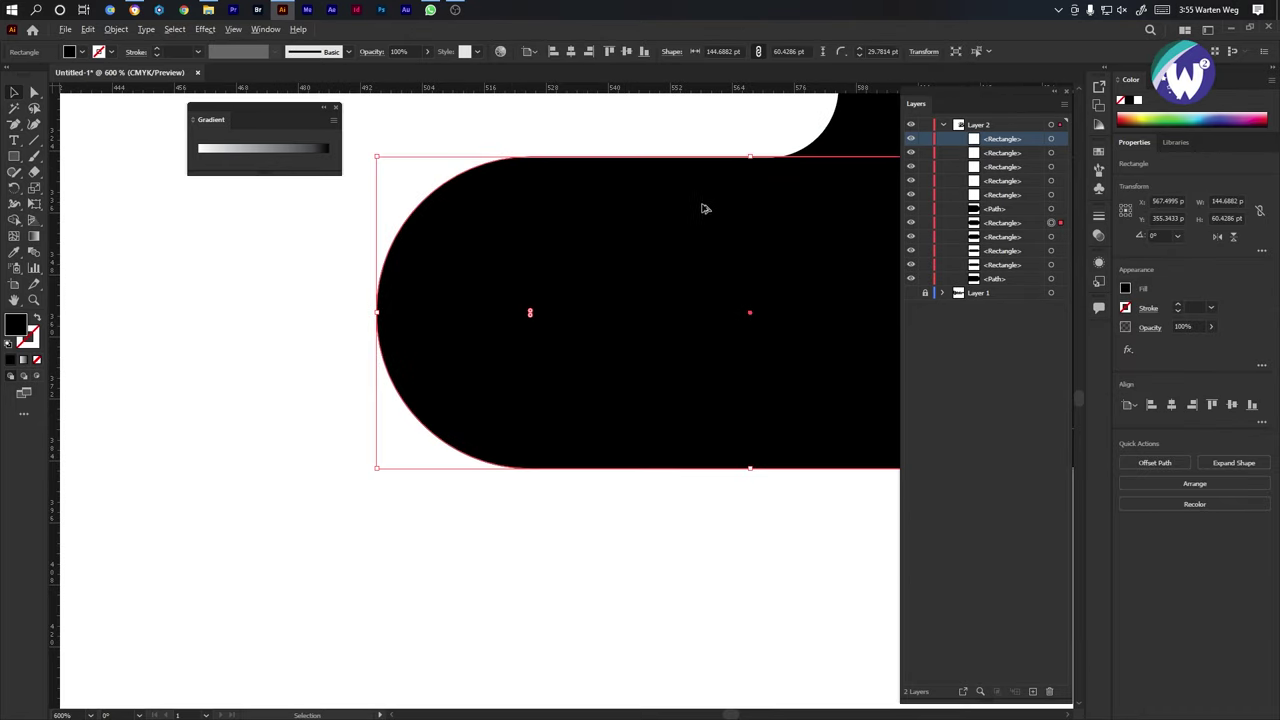
pyautogui.scroll(2, 717, 173)
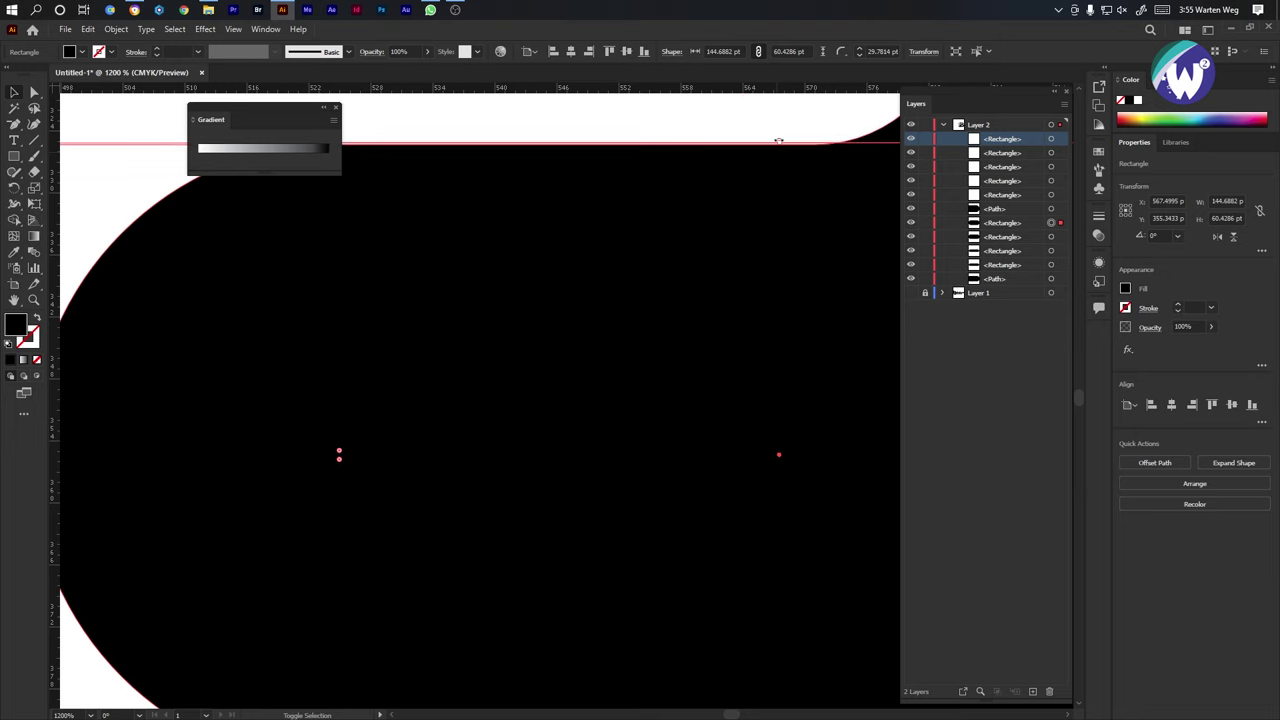
pyautogui.moveTo(780, 142); pyautogui.dragTo(780, 144)
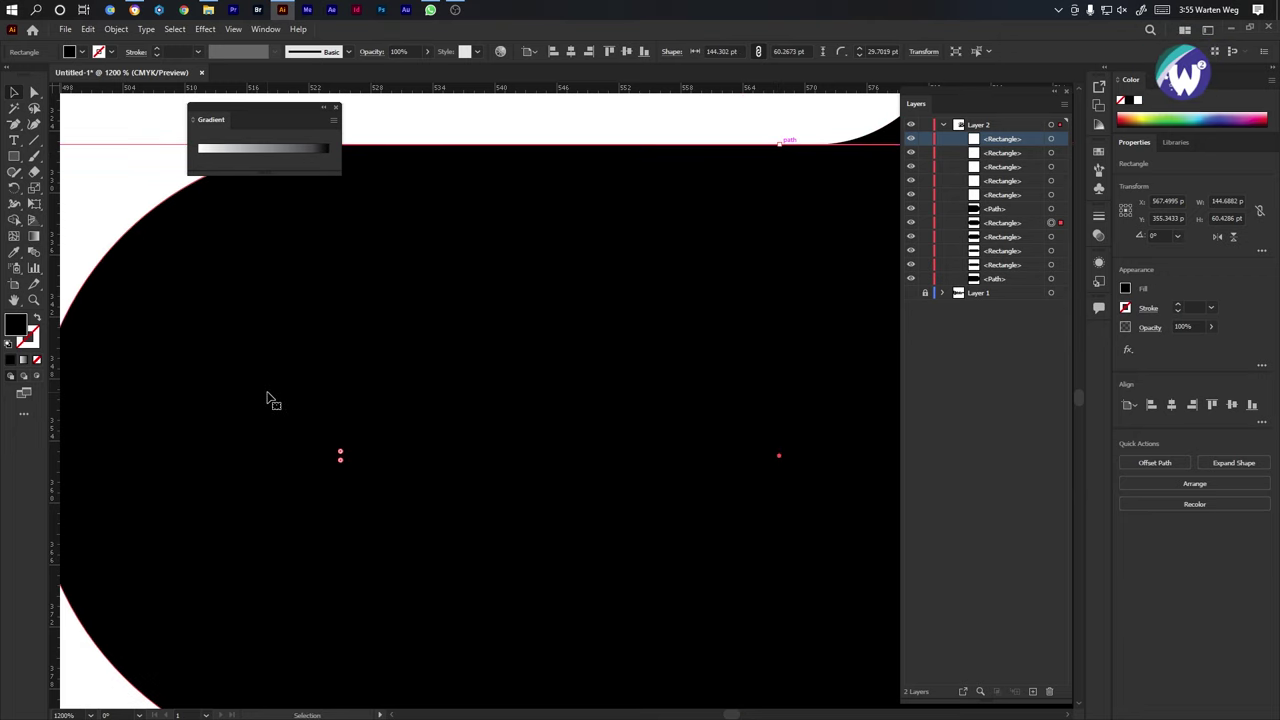
pyautogui.scroll(-6, 281, 488)
pyautogui.click(275, 468)
pyautogui.scroll(3, 251, 429)
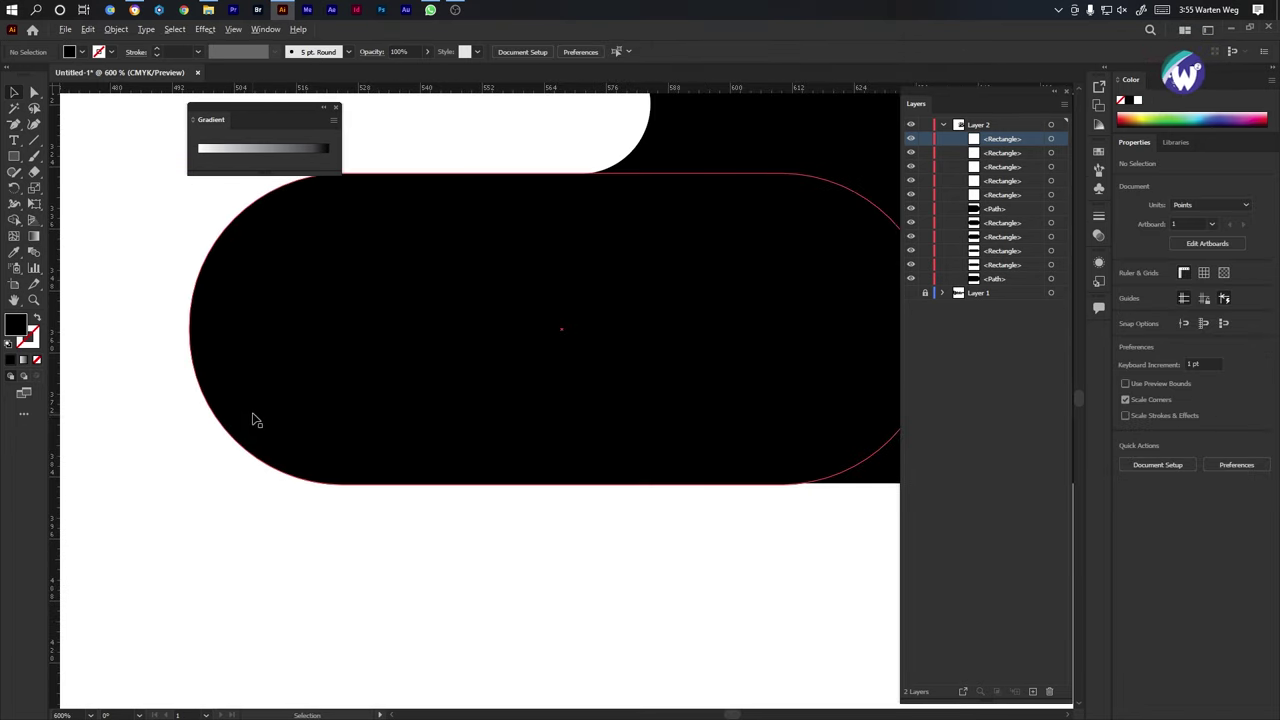
pyautogui.scroll(-3, 255, 420)
pyautogui.click(334, 302)
pyautogui.scroll(5, 306, 295)
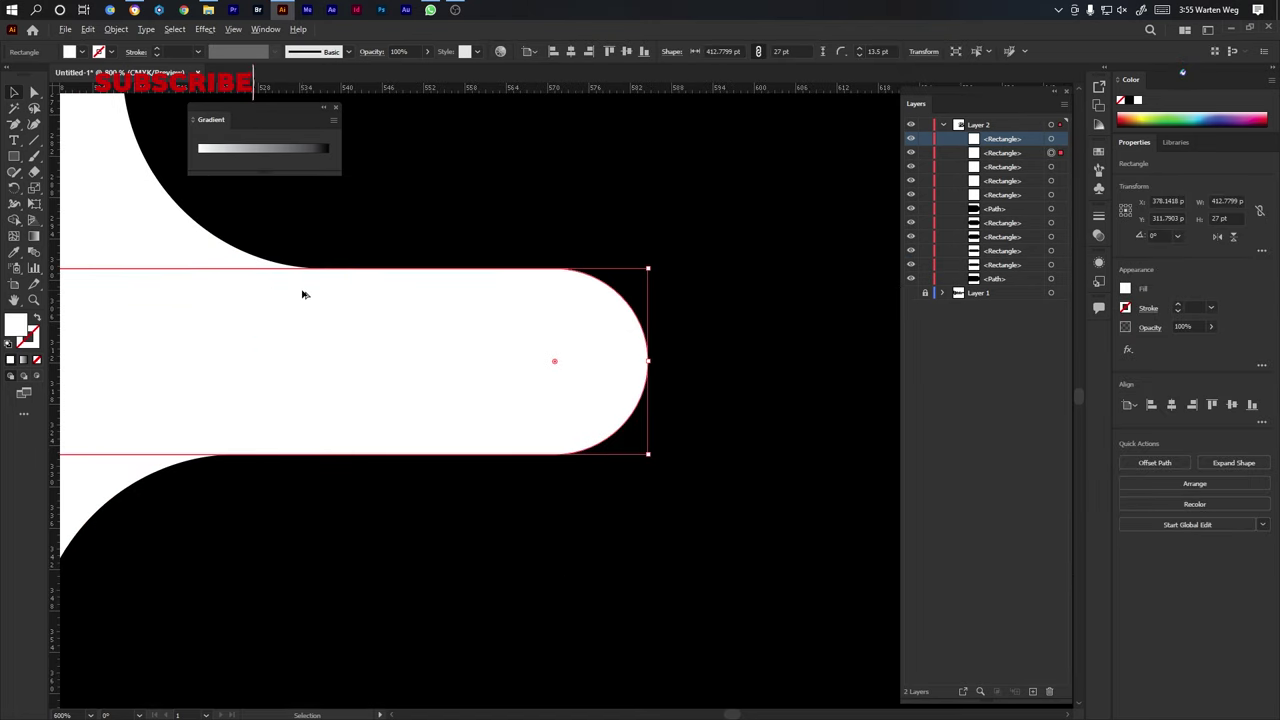
pyautogui.scroll(-7, 316, 380)
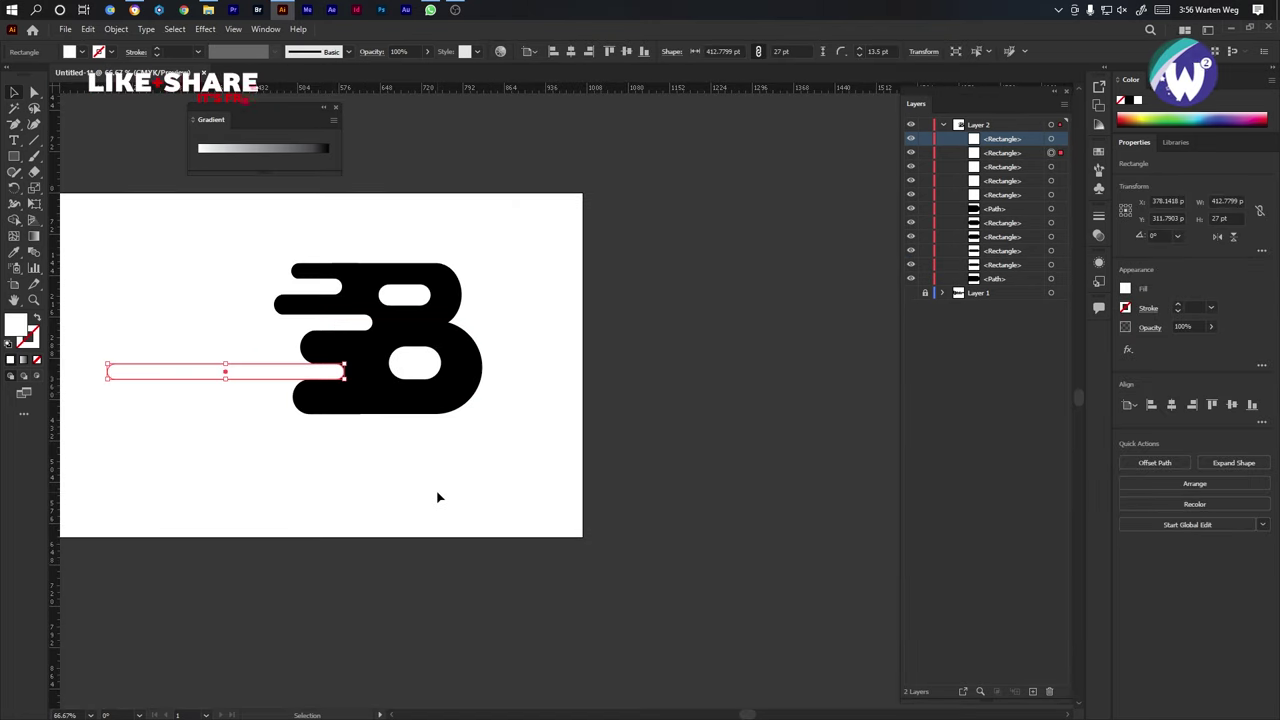
# Shift the B's lower counter slightly left and enlarge it into a wider, taller white pill.
pyautogui.click(437, 497)
pyautogui.click(420, 373)
pyautogui.moveTo(389, 364); pyautogui.dragTo(422, 371)
pyautogui.click(563, 320)
pyautogui.click(489, 483)
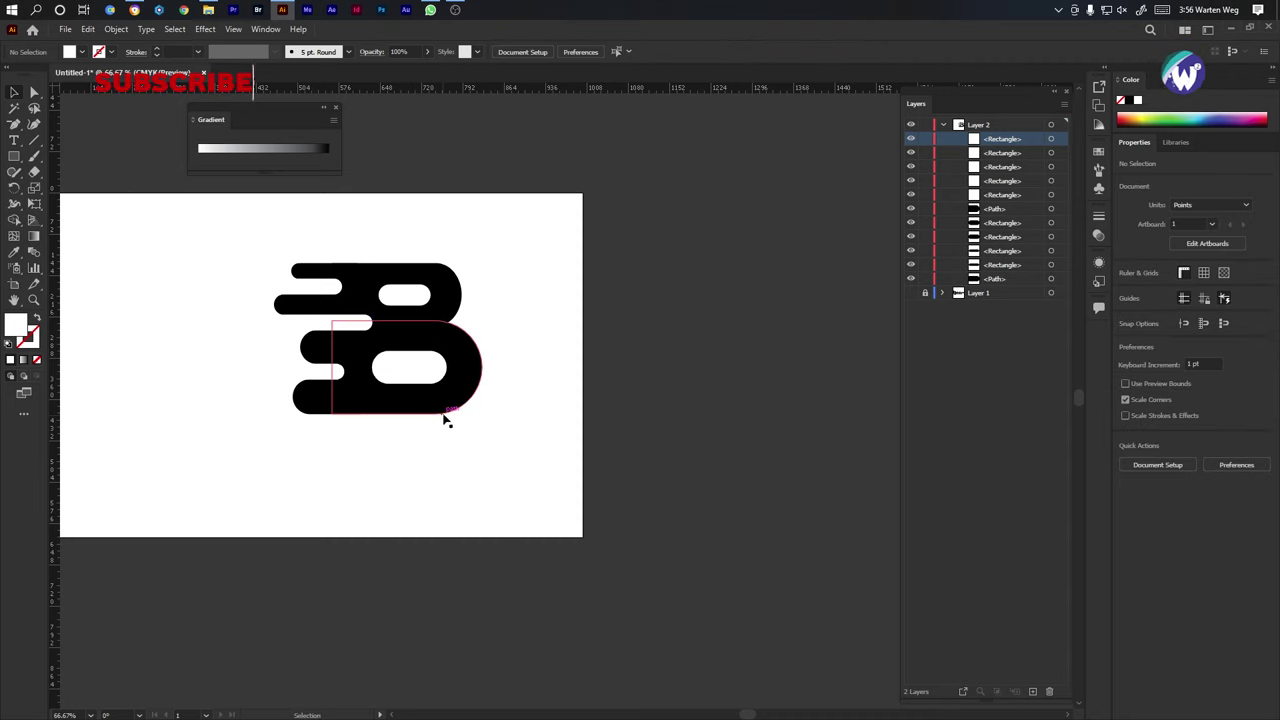
pyautogui.click(406, 380)
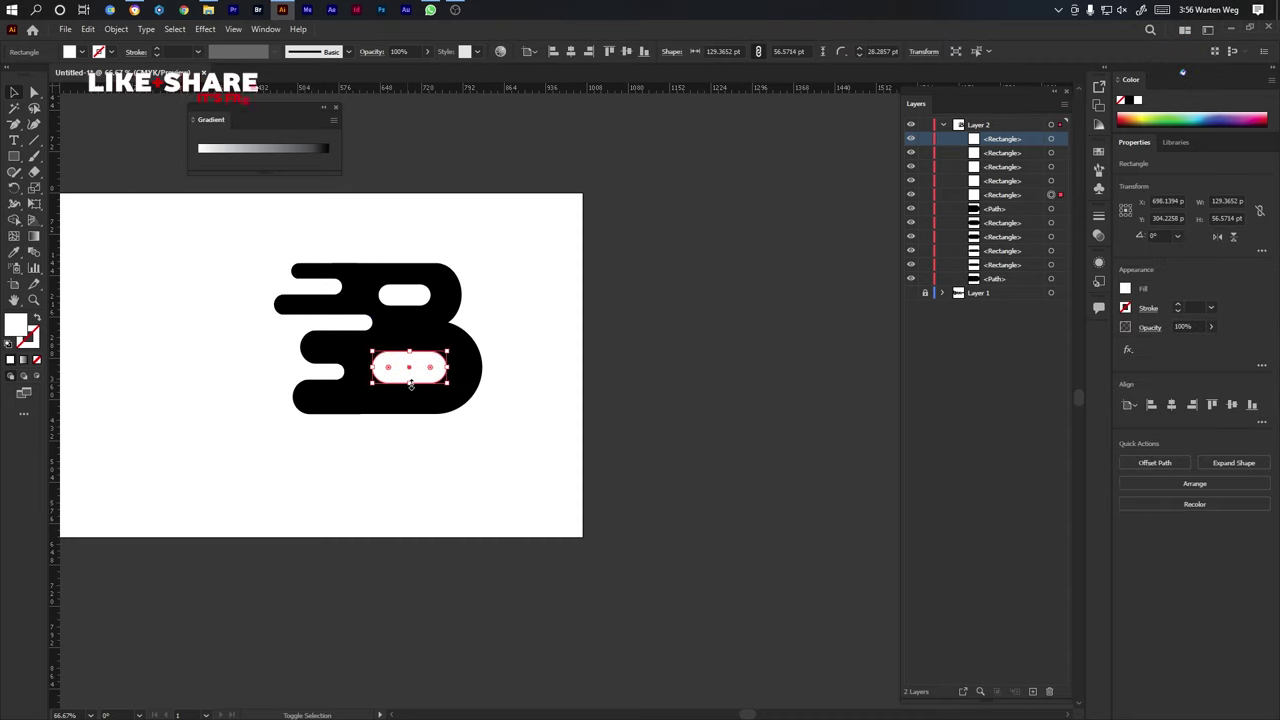
pyautogui.moveTo(410, 384); pyautogui.dragTo(410, 389)
pyautogui.click(432, 496)
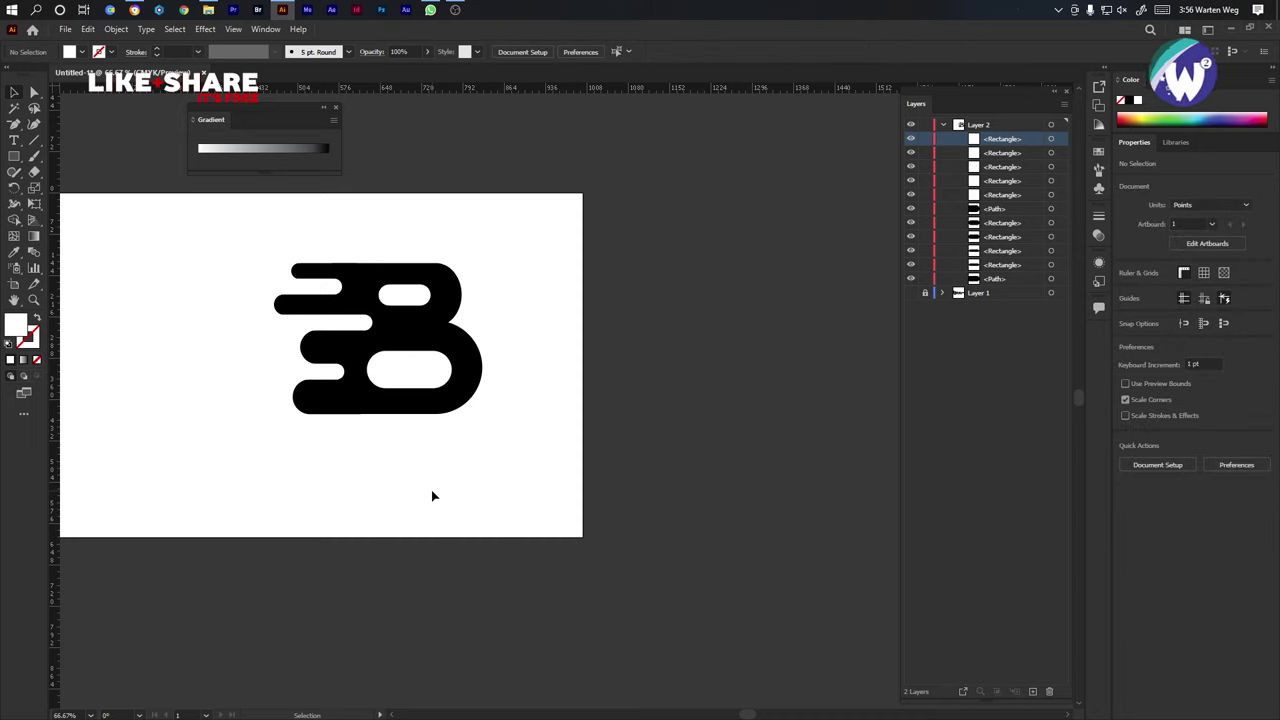
# Centre the B's upper counter above the lower one and scale it to about 91 × 45 pt with fully rounded ends.
pyautogui.click(400, 298)
pyautogui.moveTo(379, 296); pyautogui.dragTo(384, 296)
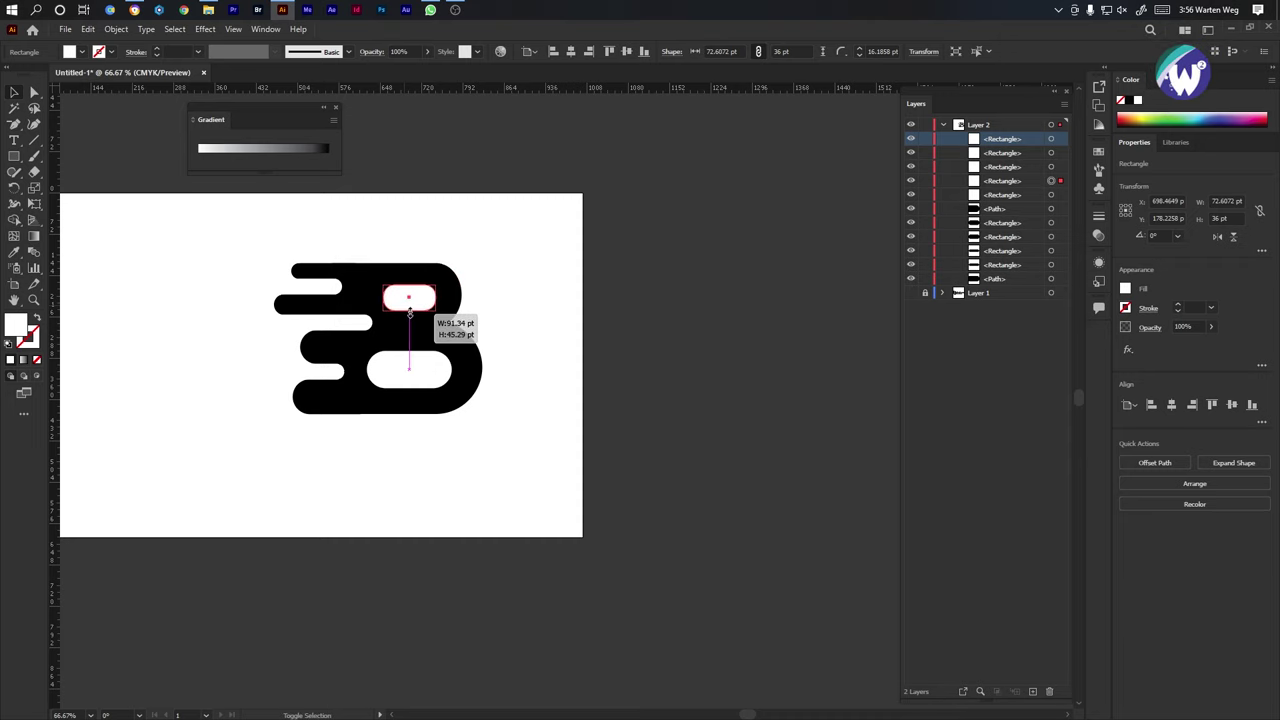
pyautogui.hotkey('ctrl', '=')
pyautogui.hotkey('ctrl', '=')
pyautogui.hotkey('ctrl', '=')
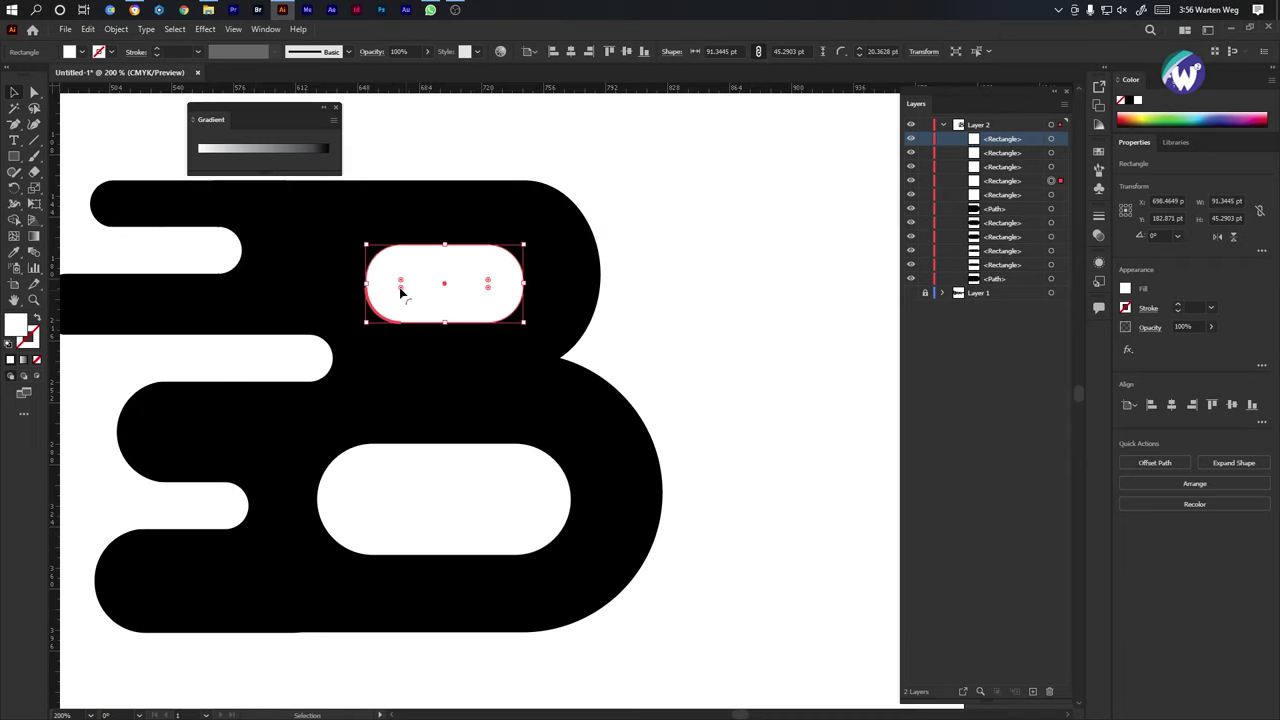
pyautogui.click(754, 240)
pyautogui.scroll(-3, 400, 644)
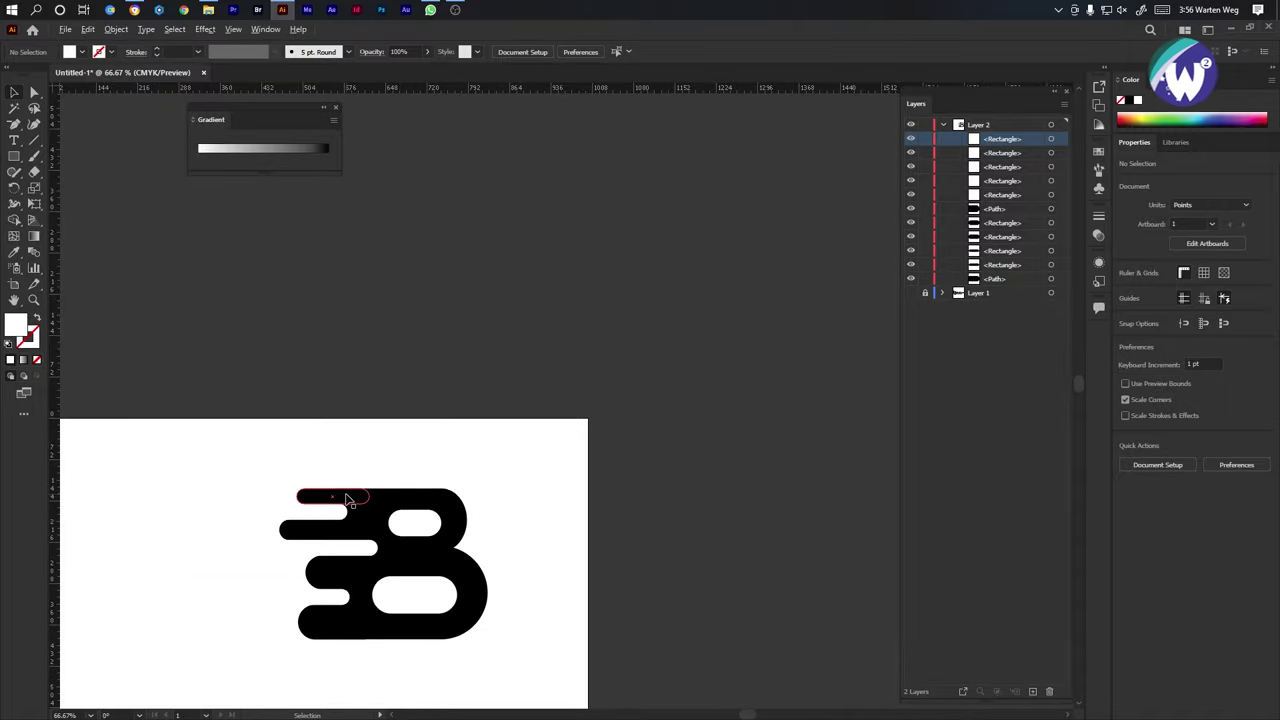
# Copy the top black speed line to its left at the same height and shorten the copy to about 62 × 27 pt with rounded ends.
pyautogui.moveTo(347, 500); pyautogui.dragTo(268, 500)
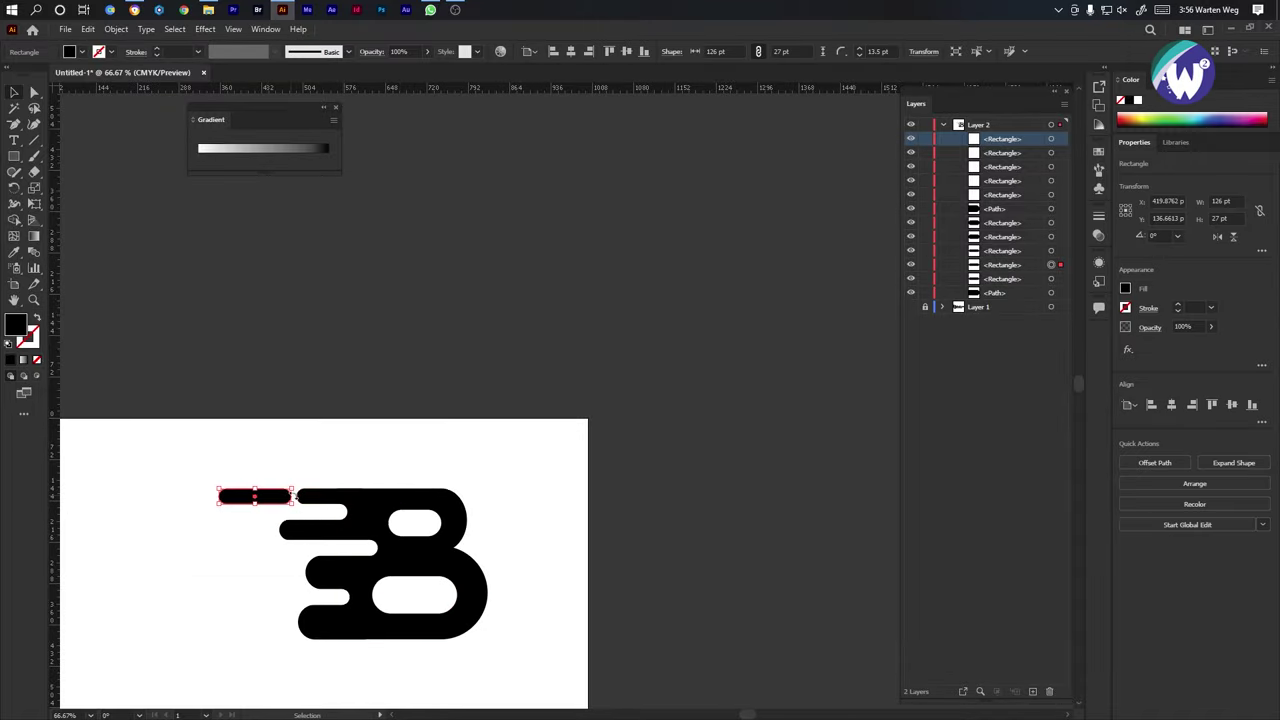
pyautogui.scroll(5, 228, 503)
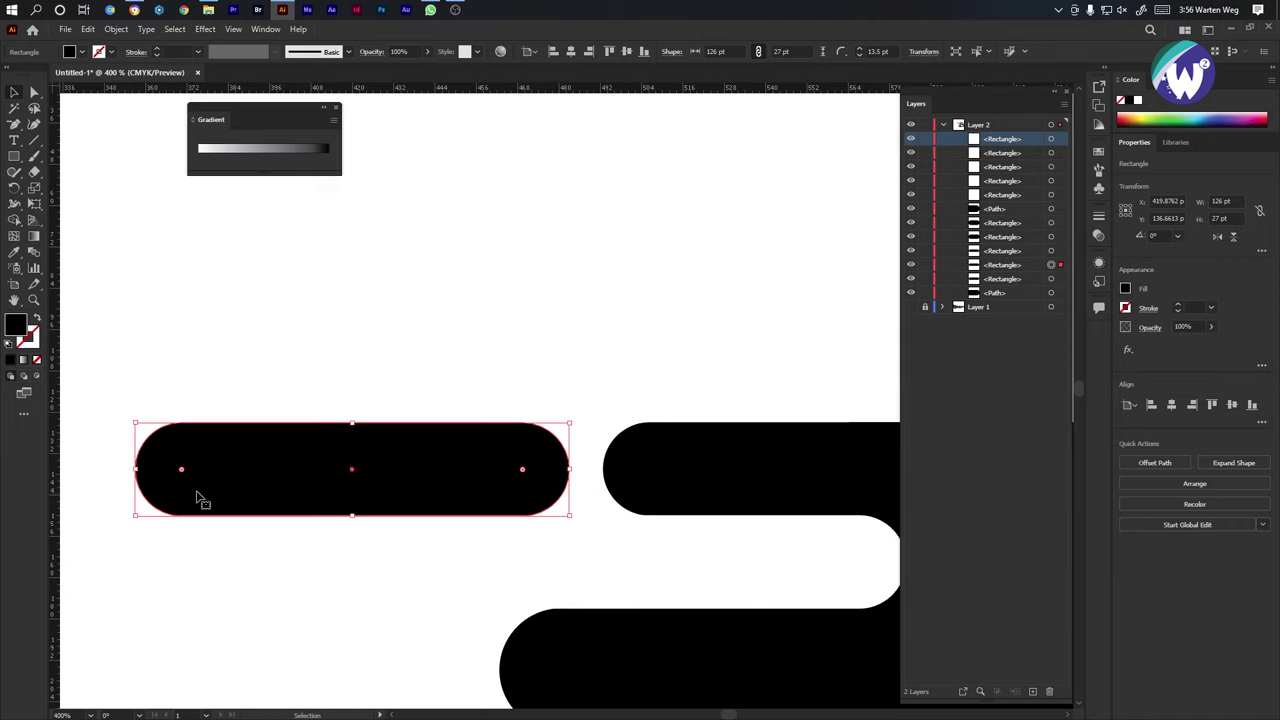
pyautogui.moveTo(141, 469); pyautogui.dragTo(357, 469)
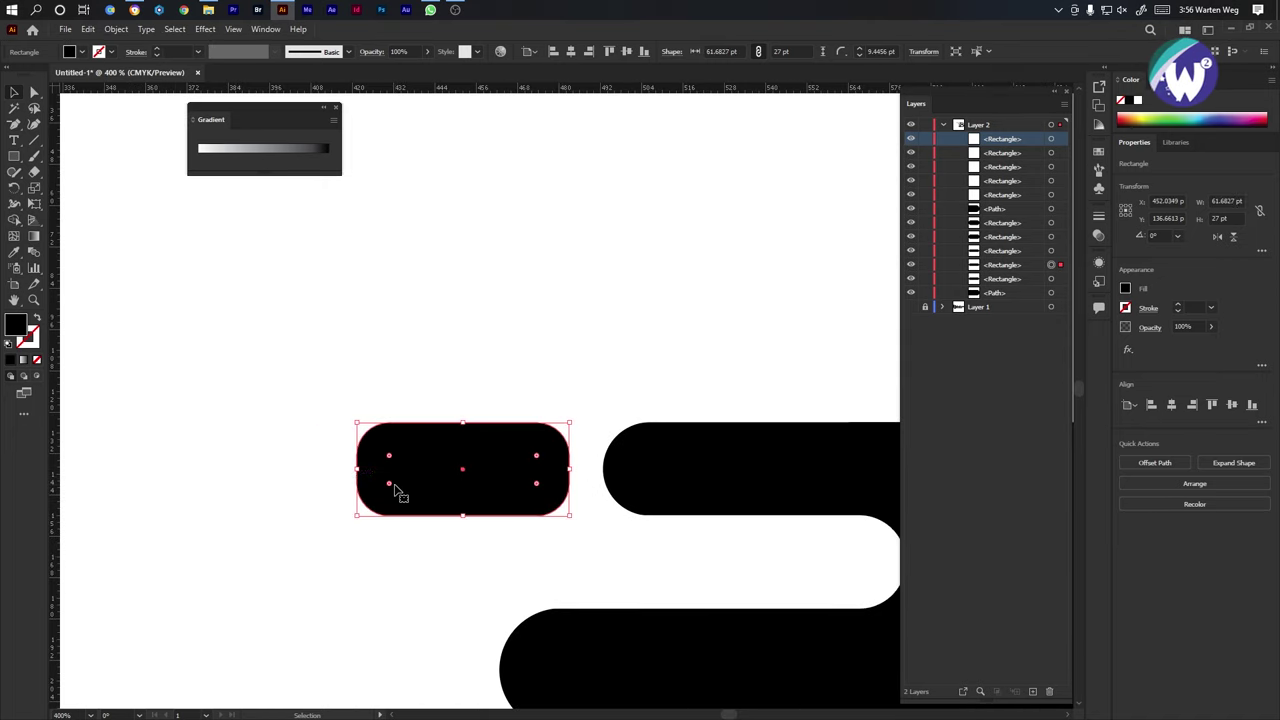
pyautogui.click(585, 476)
pyautogui.scroll(-4, 610, 612)
pyautogui.scroll(-1, 611, 614)
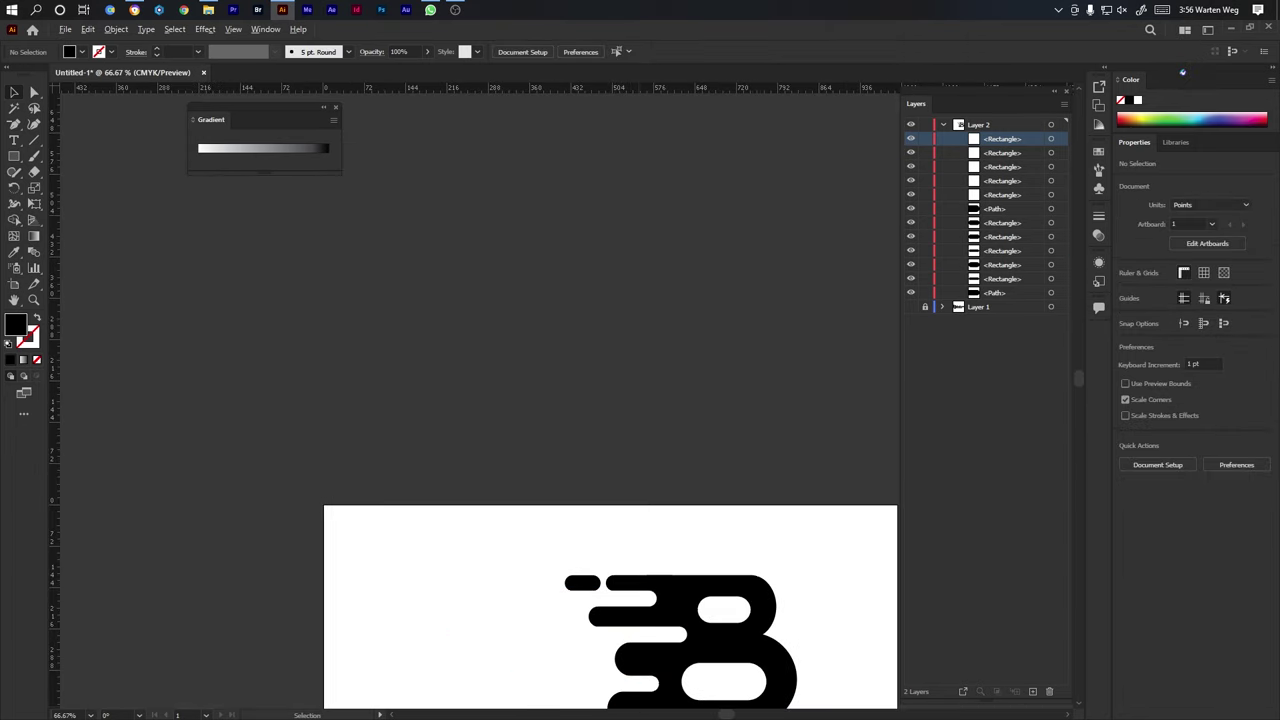
# Shorten the detached black pill from its left end to about 33 pt wide and round its corners fully.
pyautogui.scroll(3, 610, 500)
pyautogui.scroll(3, 550, 375)
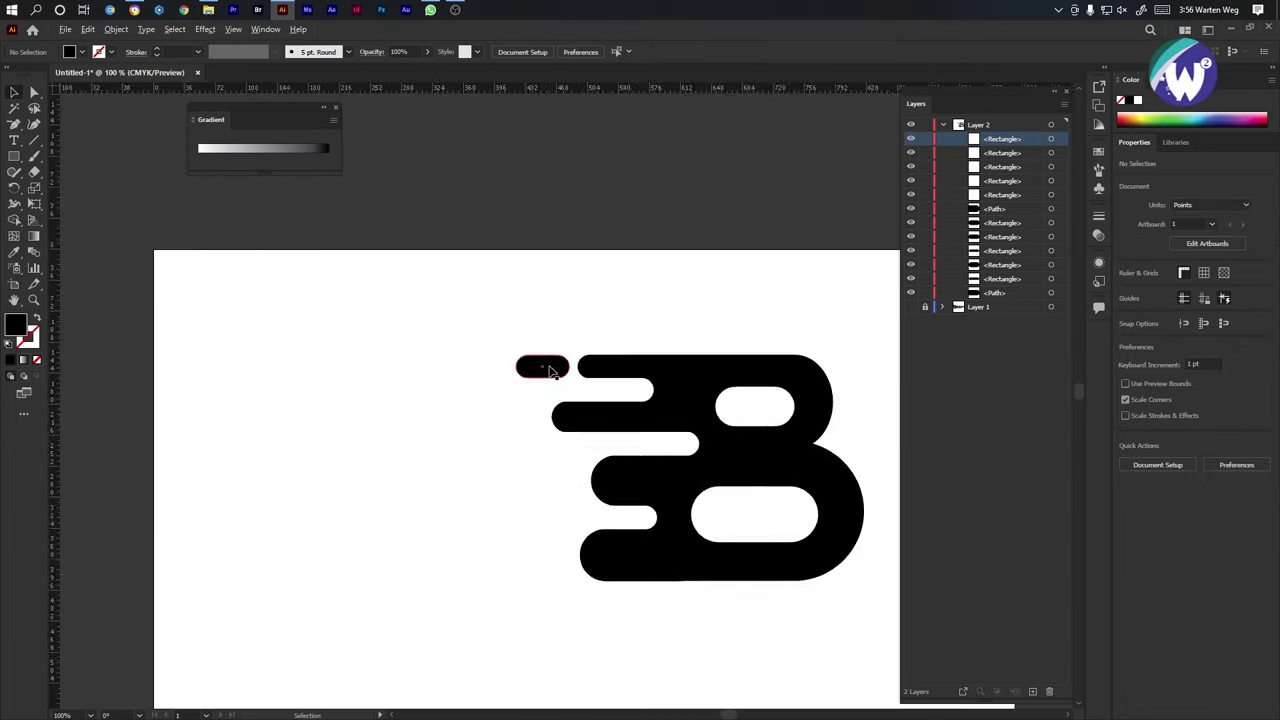
pyautogui.click(549, 377)
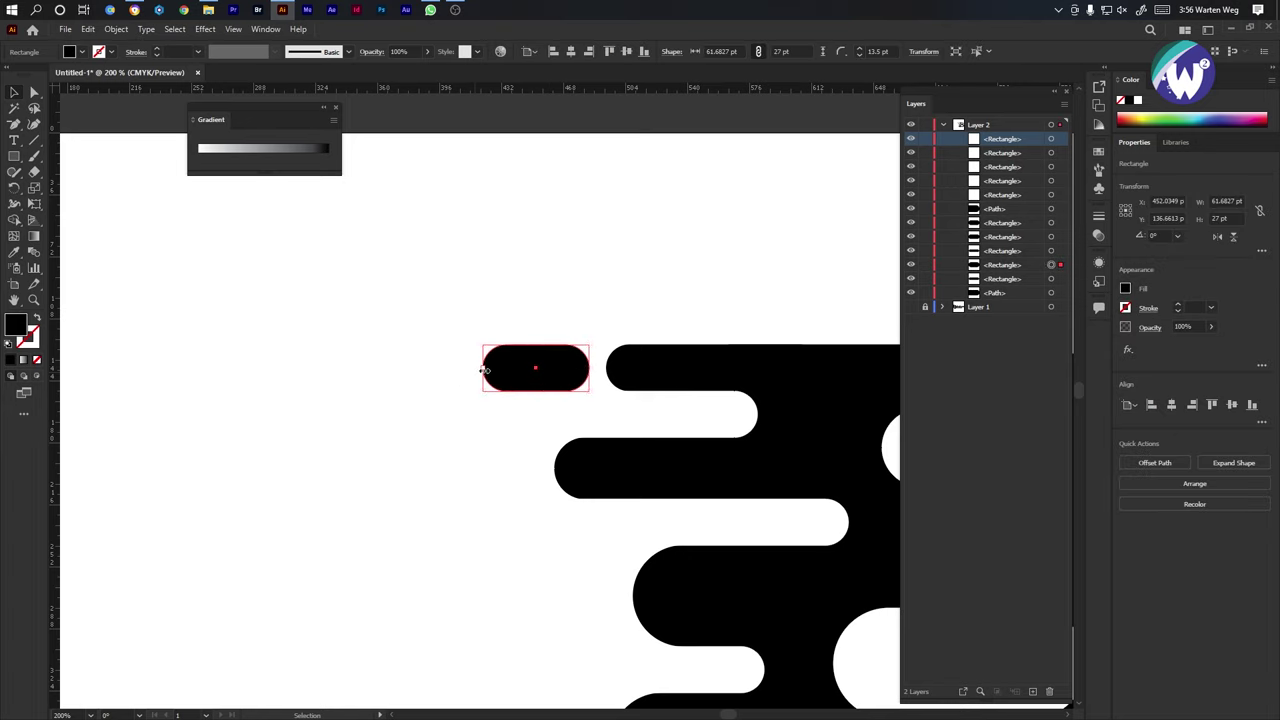
pyautogui.moveTo(484, 370); pyautogui.dragTo(533, 372)
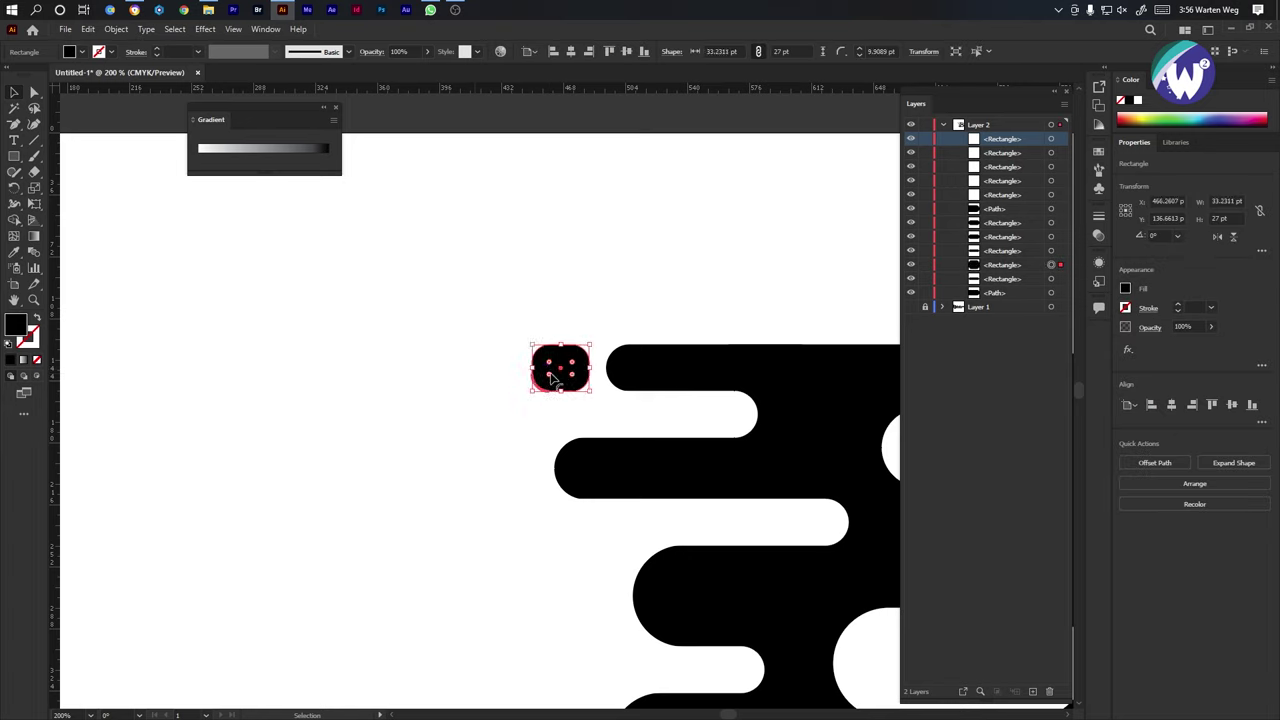
pyautogui.click(651, 309)
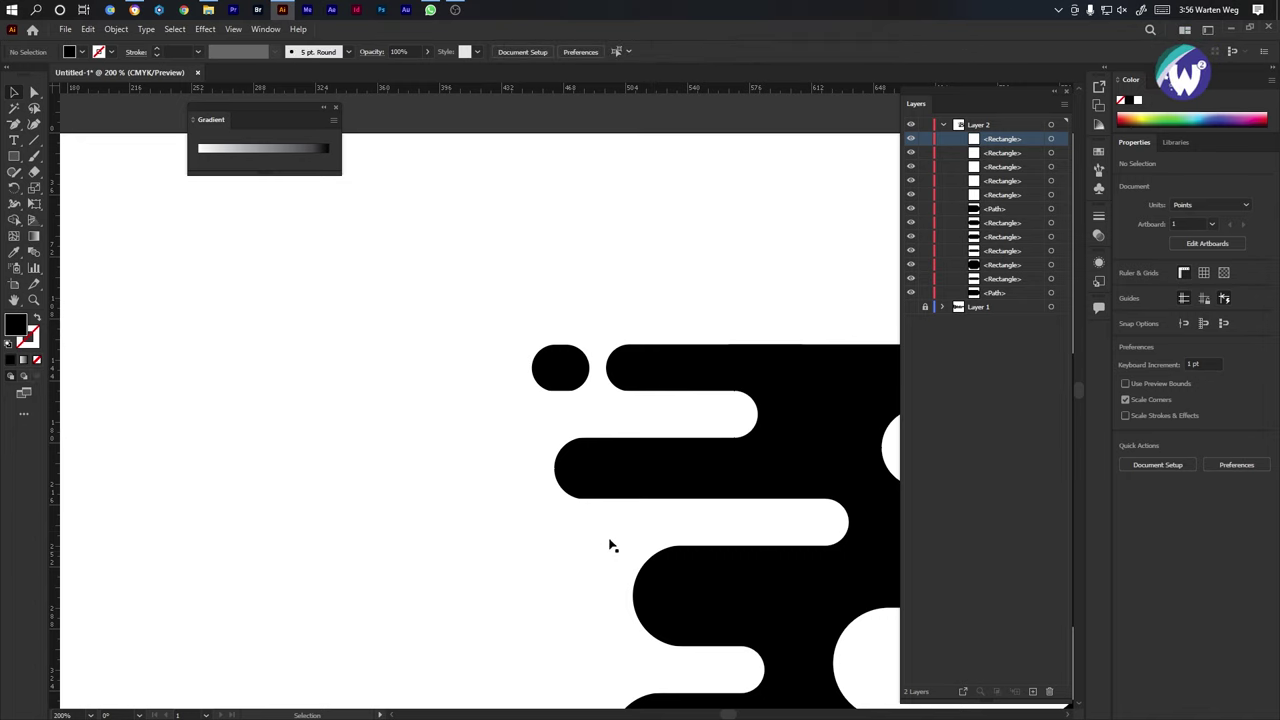
pyautogui.moveTo(728, 673); pyautogui.dragTo(720, 506)
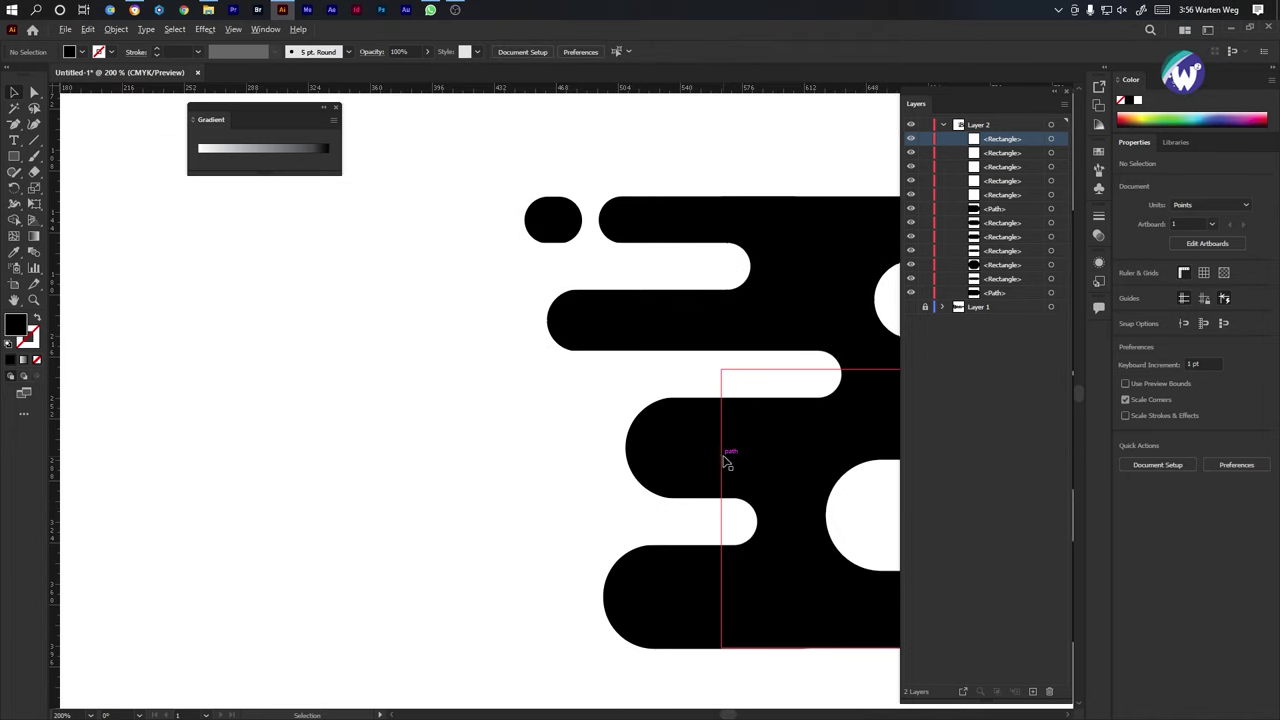
# Copy the third black speed line to its left as a detached shape about 48 × 59 pt and round its corners fully.
pyautogui.moveTo(726, 457); pyautogui.dragTo(534, 452)
pyautogui.hotkey('ctrl', 'z')
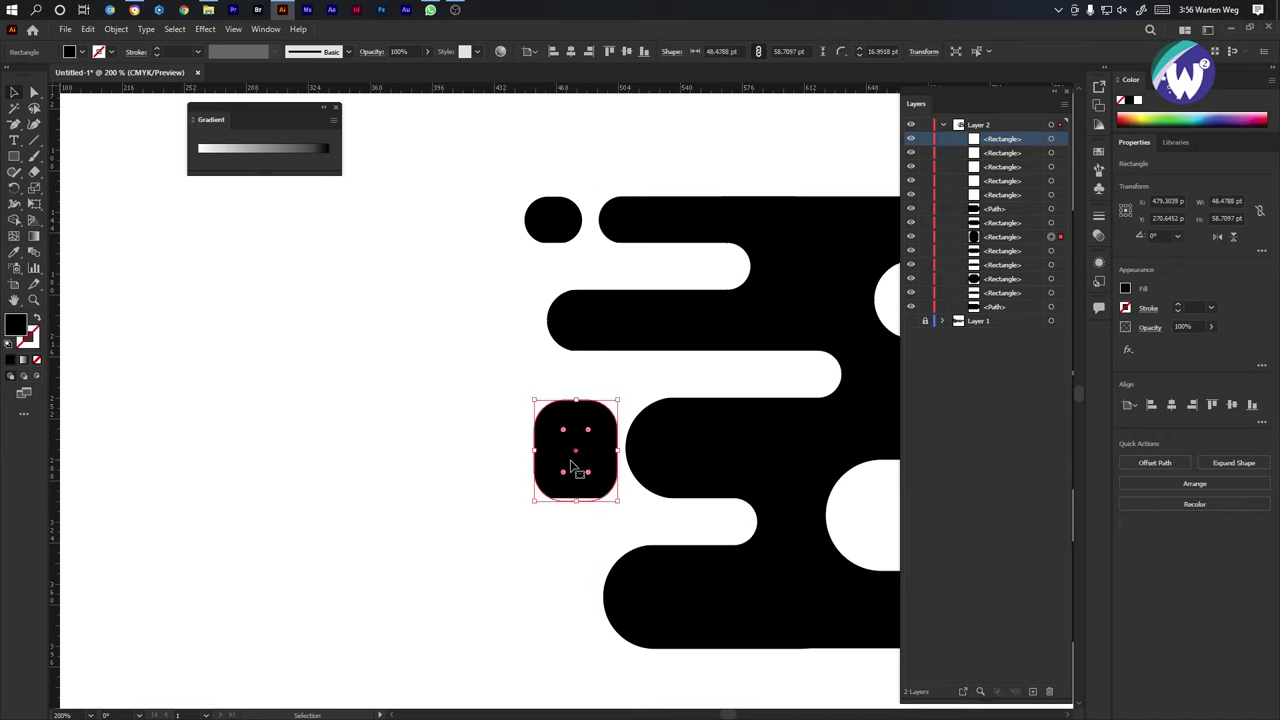
pyautogui.moveTo(651, 343); pyautogui.dragTo(460, 523)
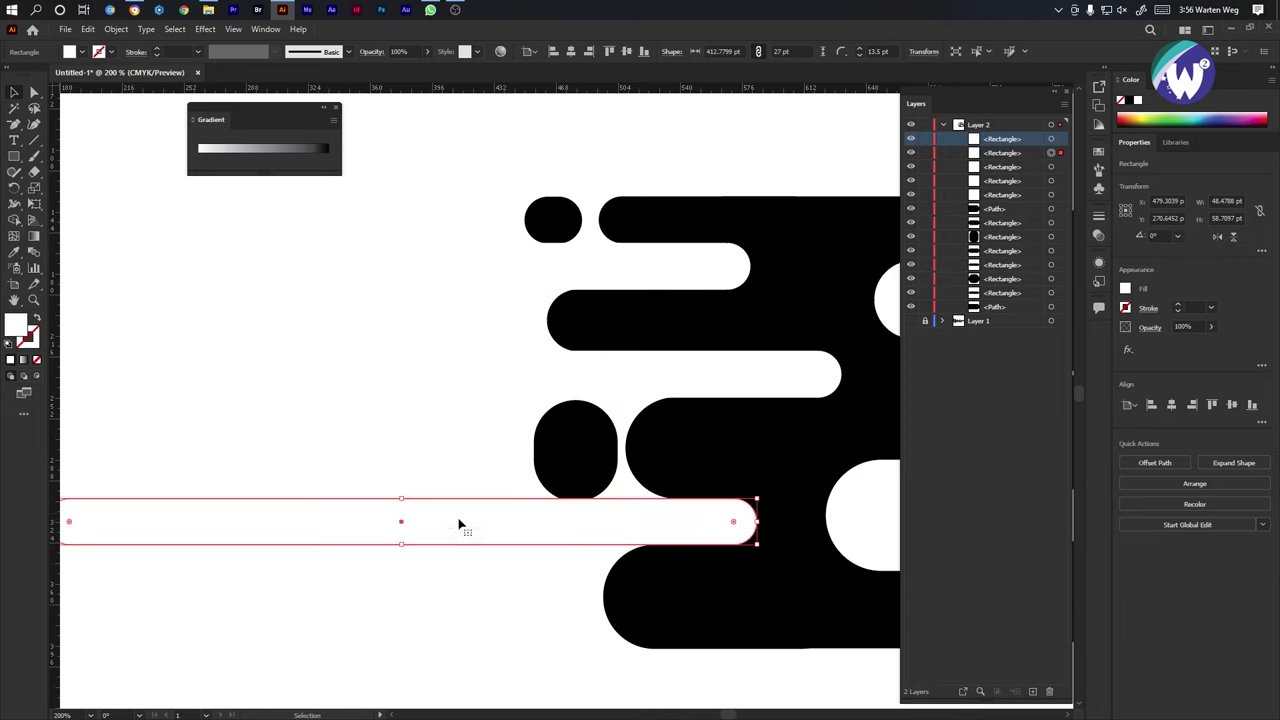
pyautogui.click(573, 450)
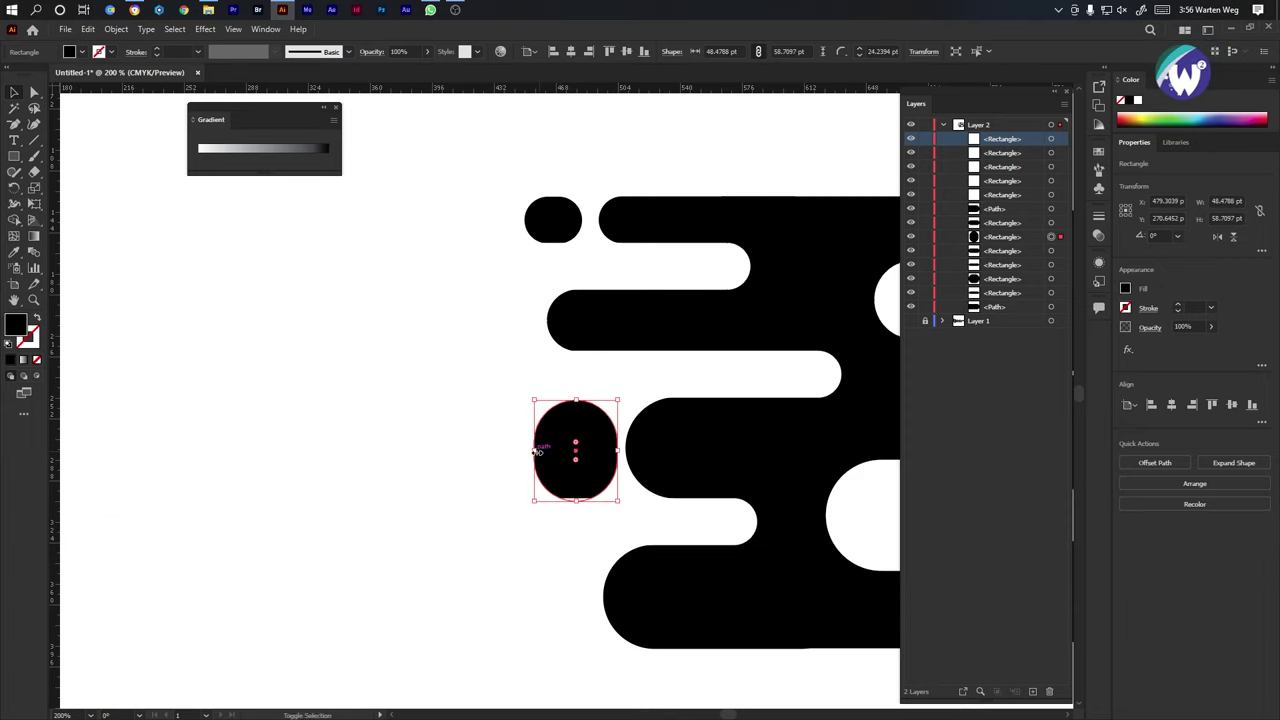
# Widen the detached lower pill and raise its upper edge level with the neighbouring speed line, making it about 82 × 57 pt.
pyautogui.moveTo(534, 451)
pyautogui.mouseDown()
pyautogui.moveTo(473, 452)
pyautogui.moveTo(531, 464)
pyautogui.mouseUp()
pyautogui.scroll(2, 566, 528)
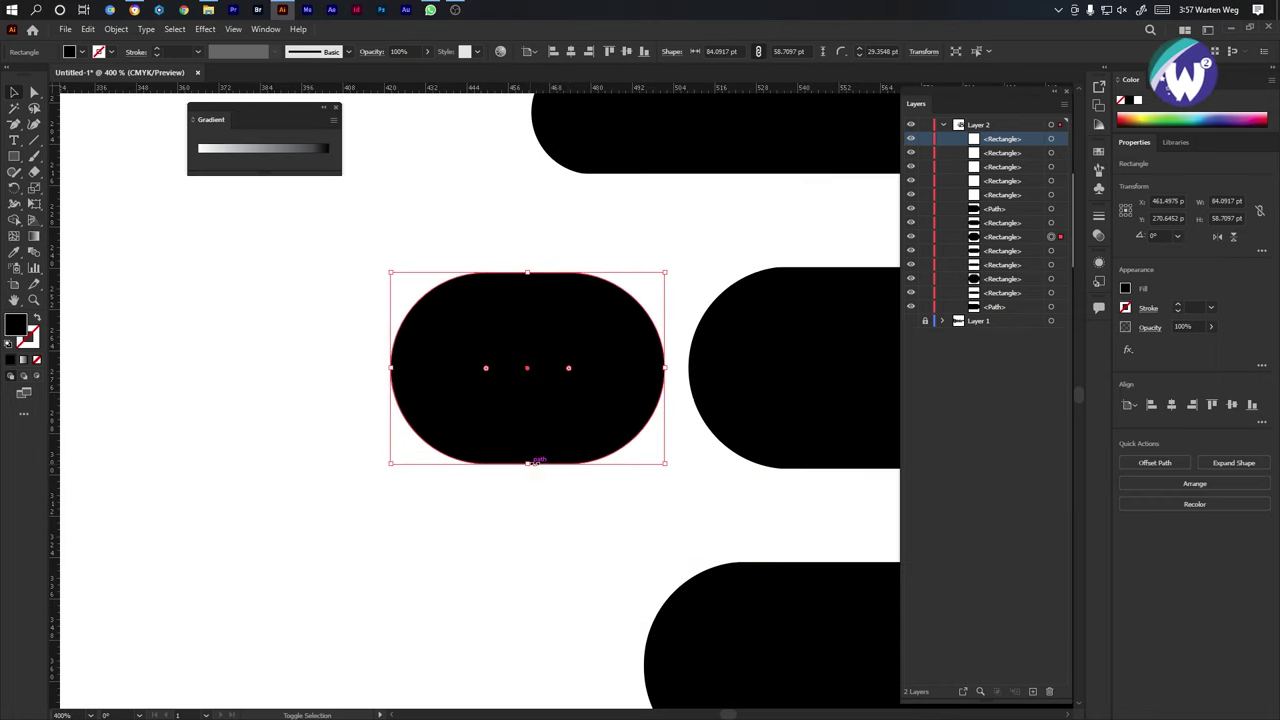
pyautogui.moveTo(531, 271); pyautogui.dragTo(528, 266)
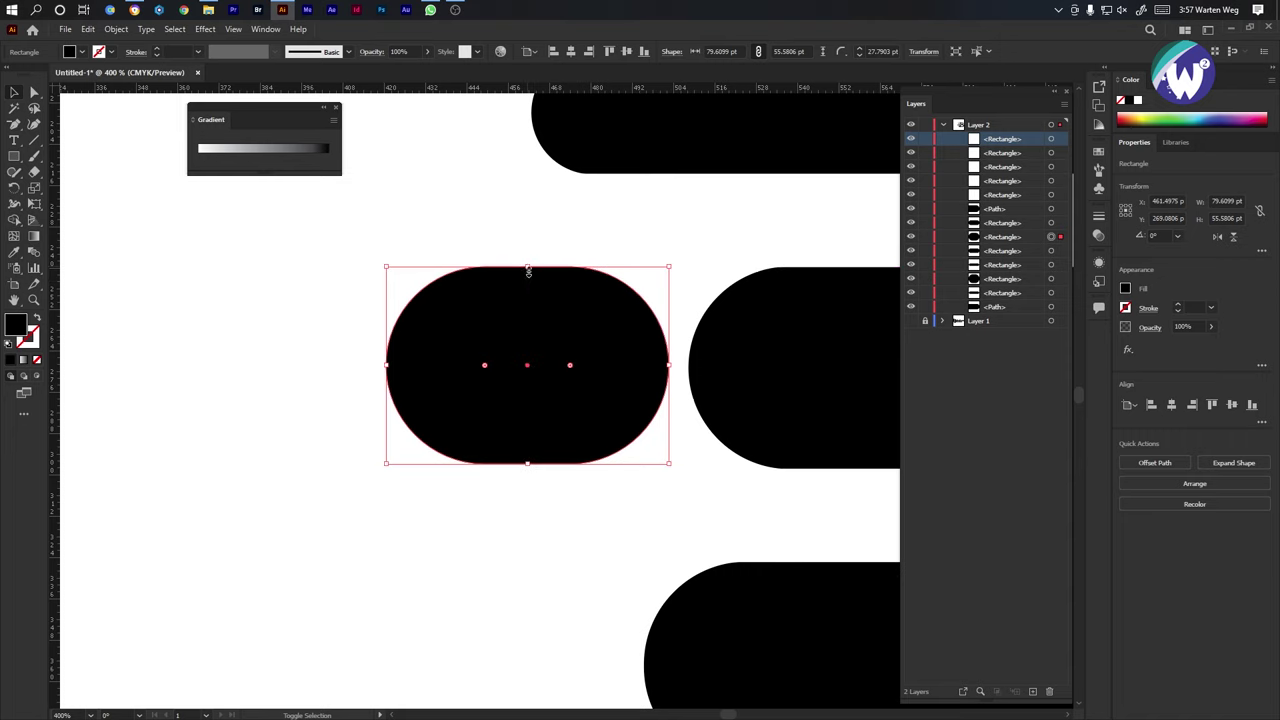
pyautogui.click(400, 623)
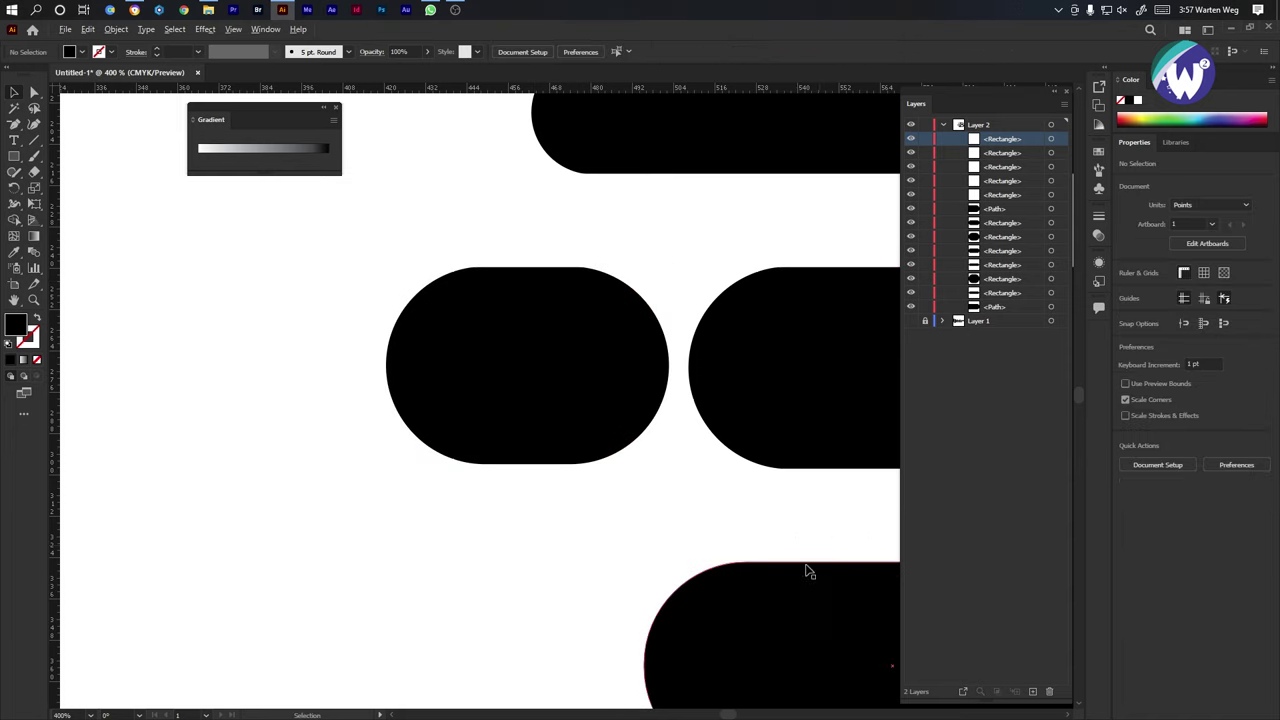
# Extend the detached lower pill down to the lower edge of the neighbouring speed line, making it about 84 × 59 pt.
pyautogui.scroll(1, 780, 457)
pyautogui.scroll(1, 837, 471)
pyautogui.scroll(1, 583, 489)
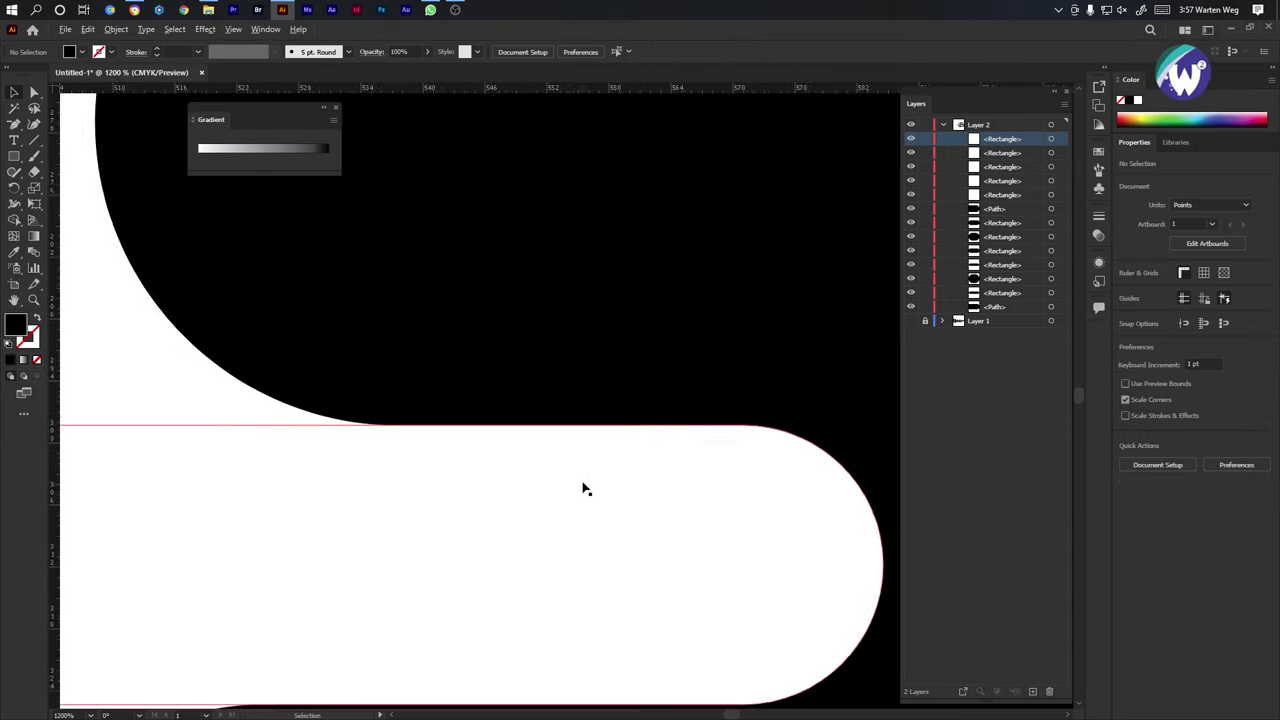
pyautogui.scroll(1, 489, 306)
pyautogui.click(490, 310)
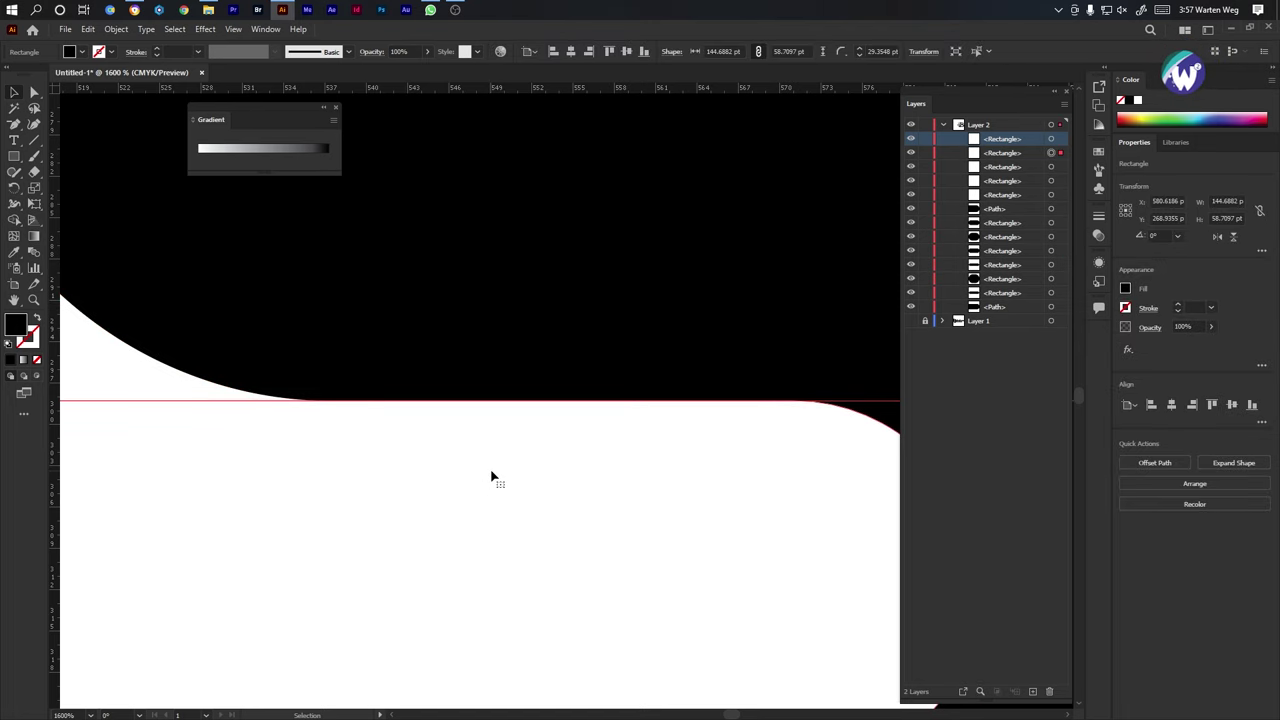
pyautogui.keyDown('shift'); pyautogui.click(416, 364); pyautogui.keyUp('shift')
pyautogui.scroll(-4, 416, 364)
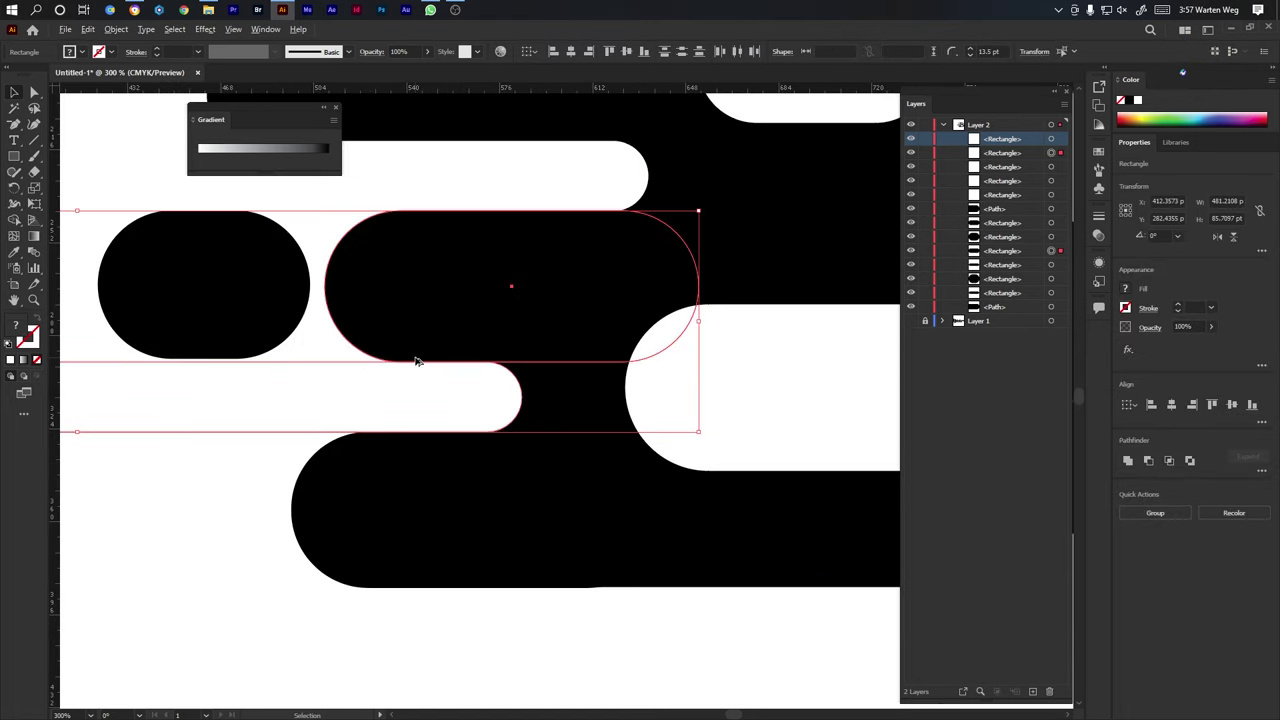
pyautogui.click(197, 325)
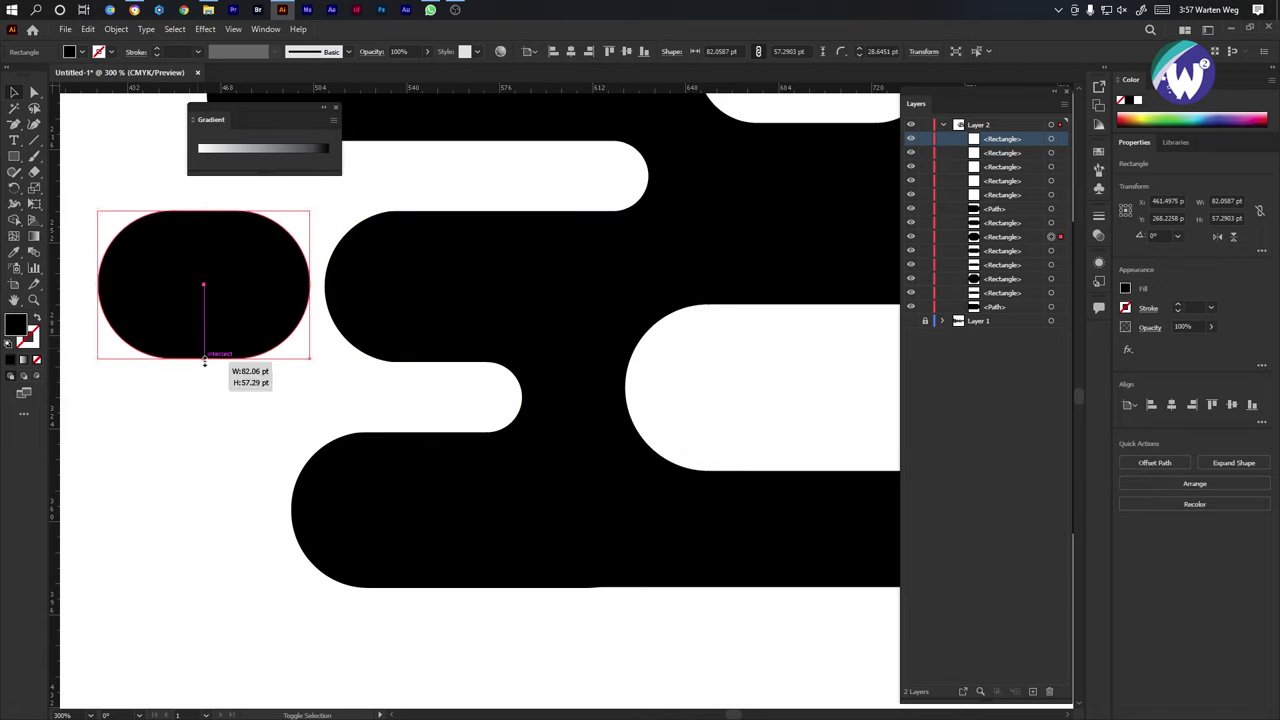
pyautogui.moveTo(204, 360); pyautogui.dragTo(200, 364)
pyautogui.click(200, 636)
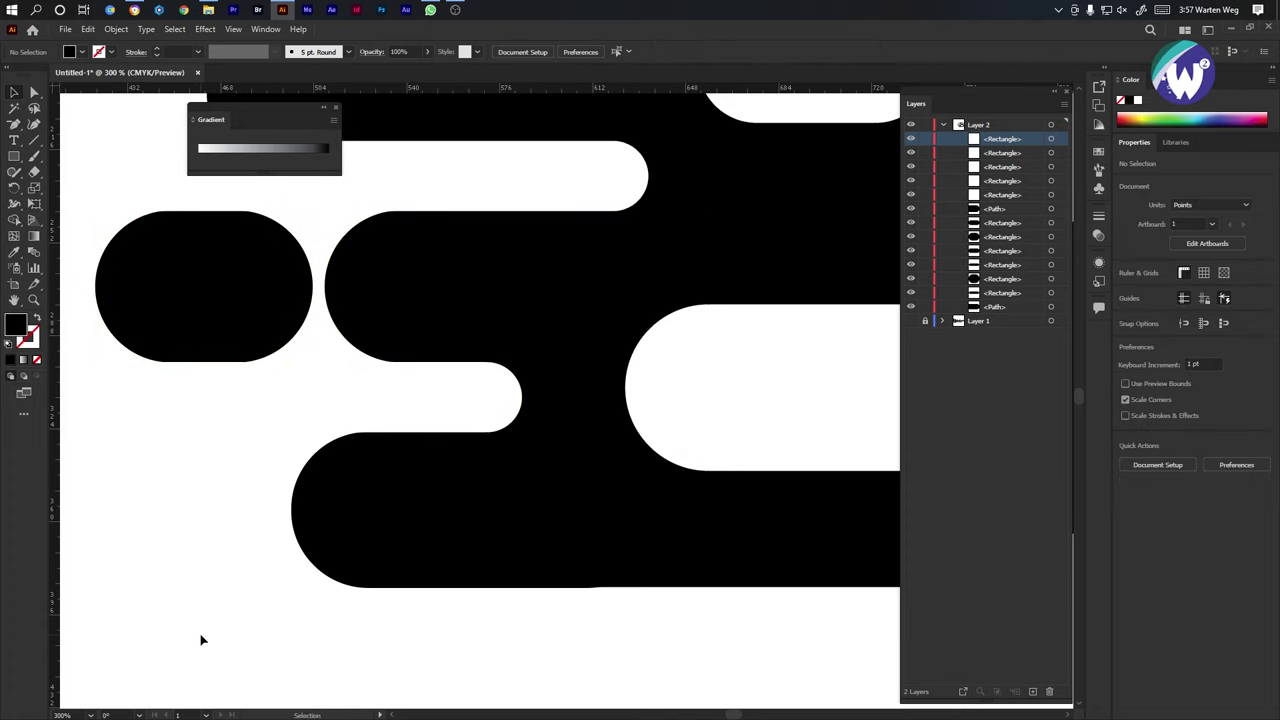
# Shorten the detached lower pill from its left end to about 69 pt wide and round its corners fully.
pyautogui.scroll(-4, 200, 637)
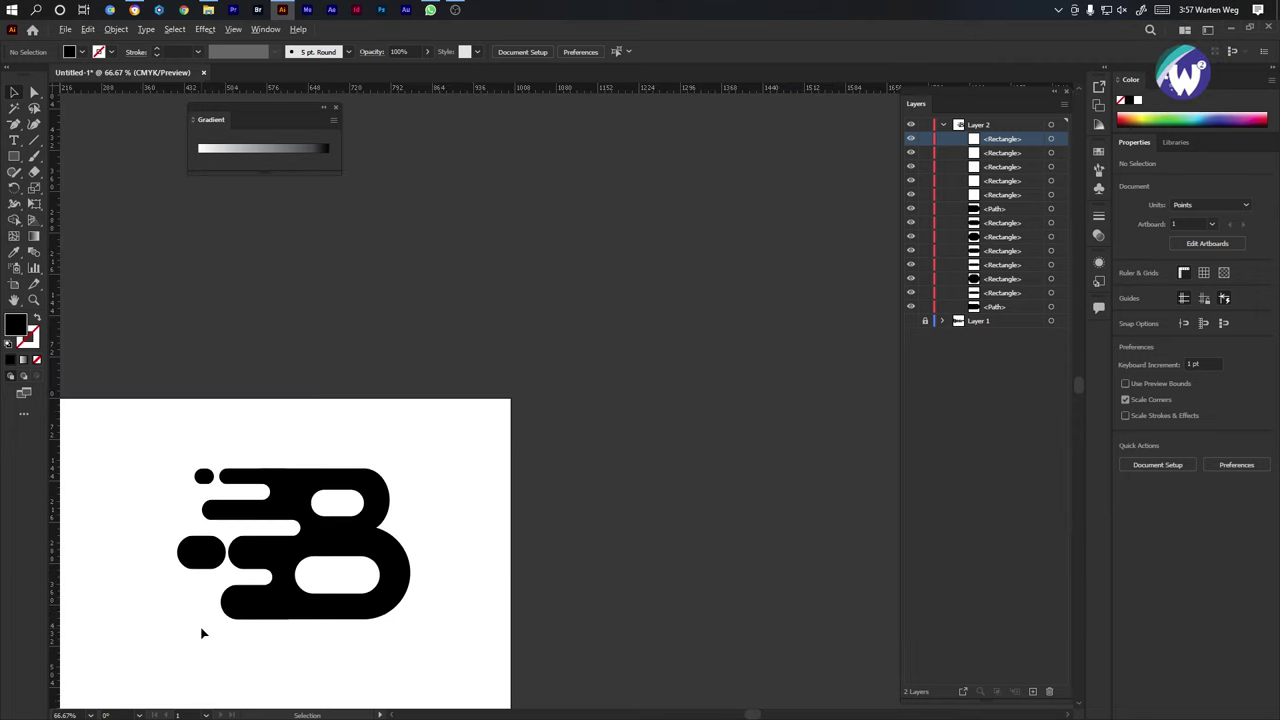
pyautogui.click(200, 548)
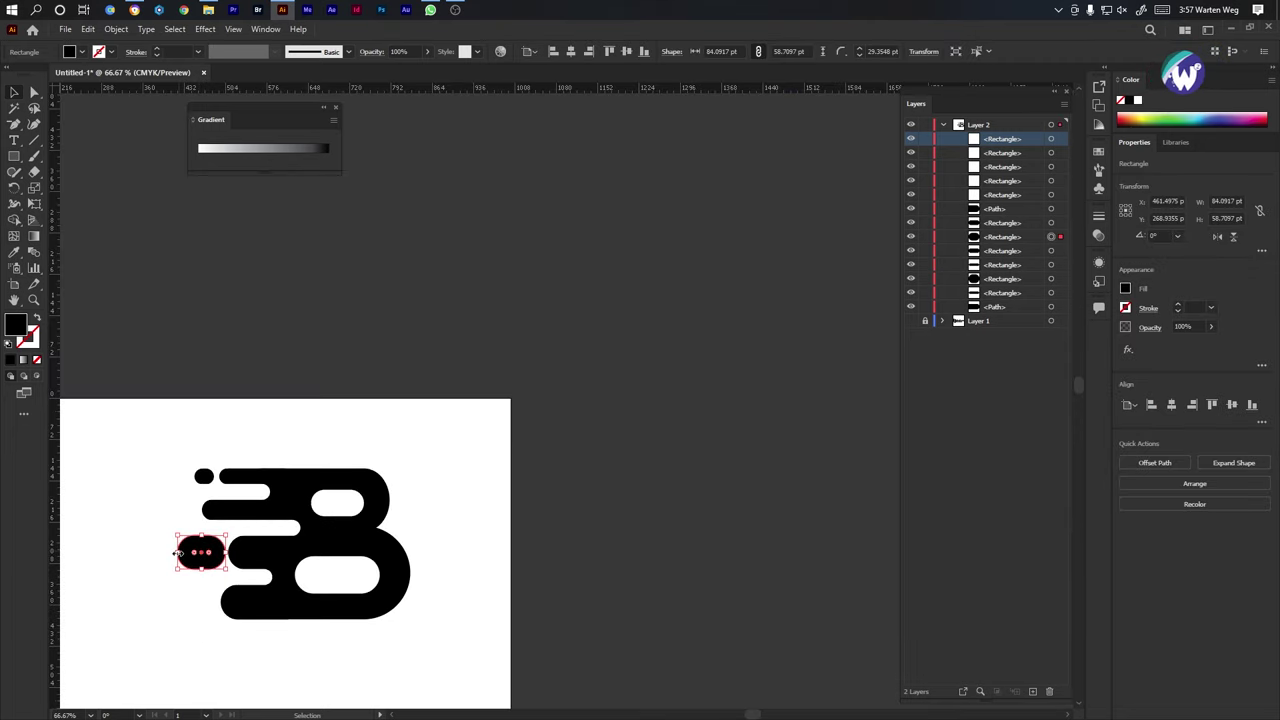
pyautogui.moveTo(180, 551); pyautogui.dragTo(237, 549)
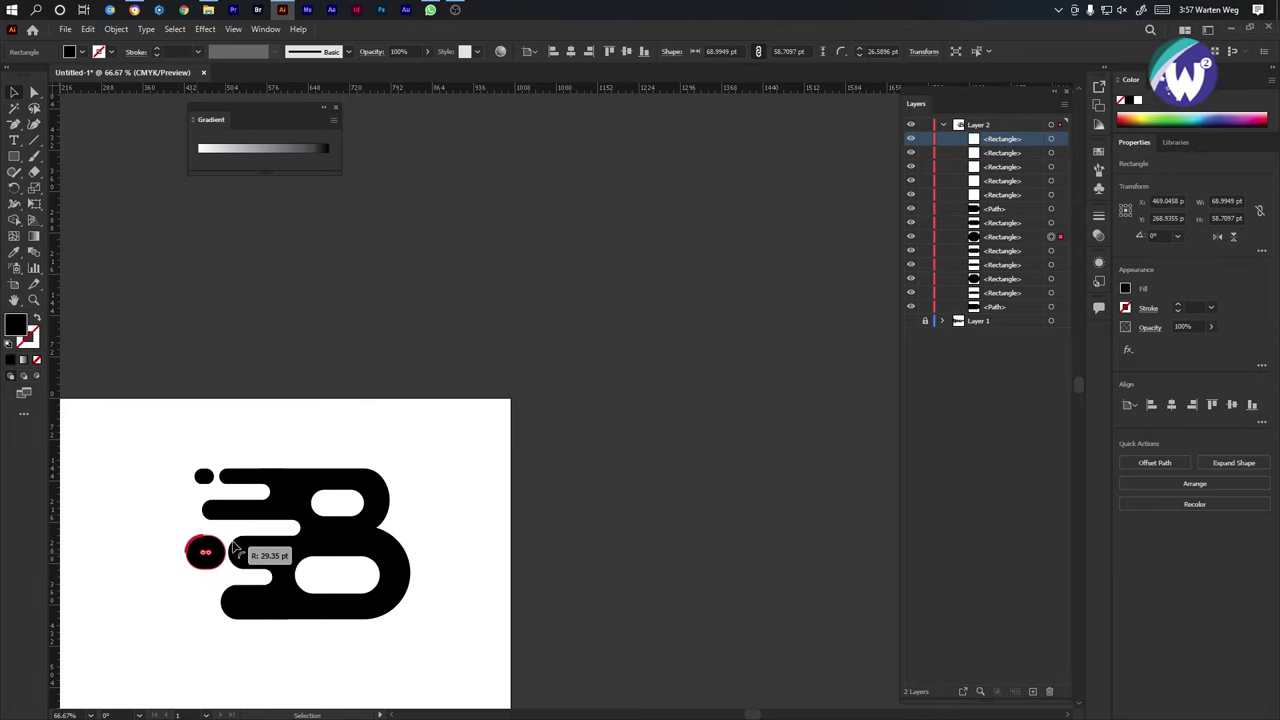
pyautogui.click(409, 440)
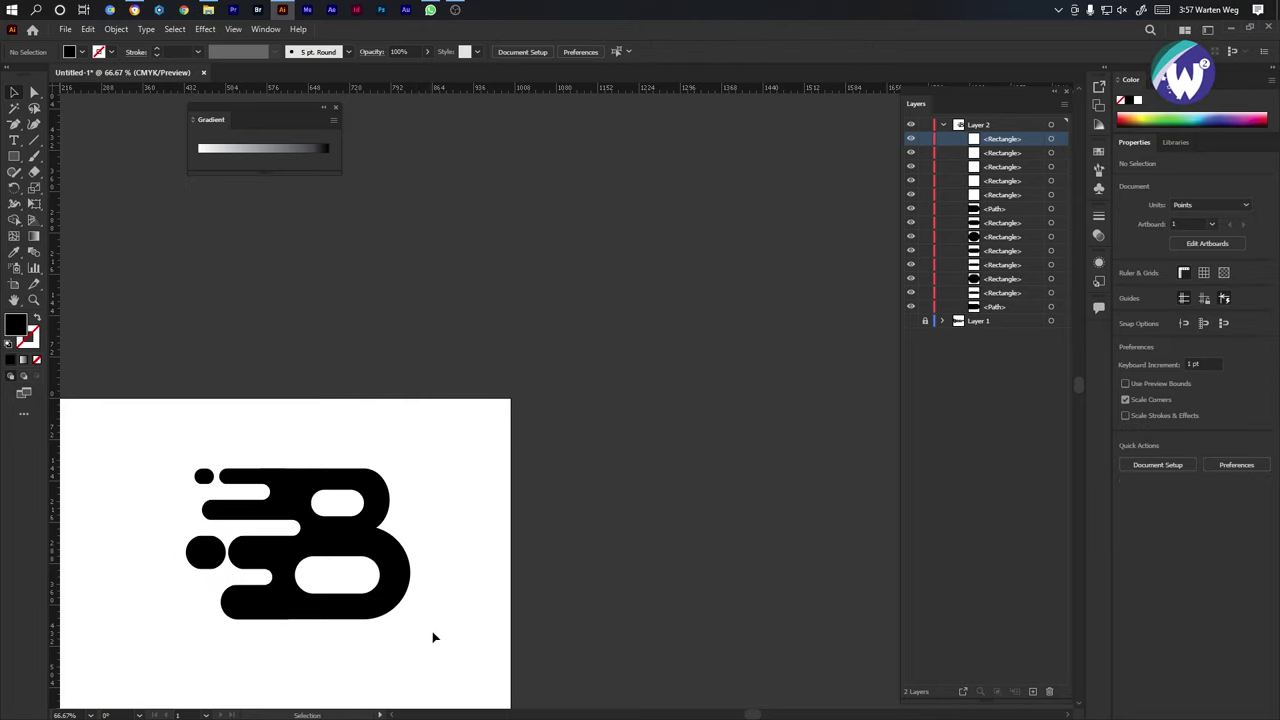
# Select all shapes of the B mark and cut out its lower and upper counters with the Shape Builder.
pyautogui.moveTo(492, 395); pyautogui.dragTo(91, 686)
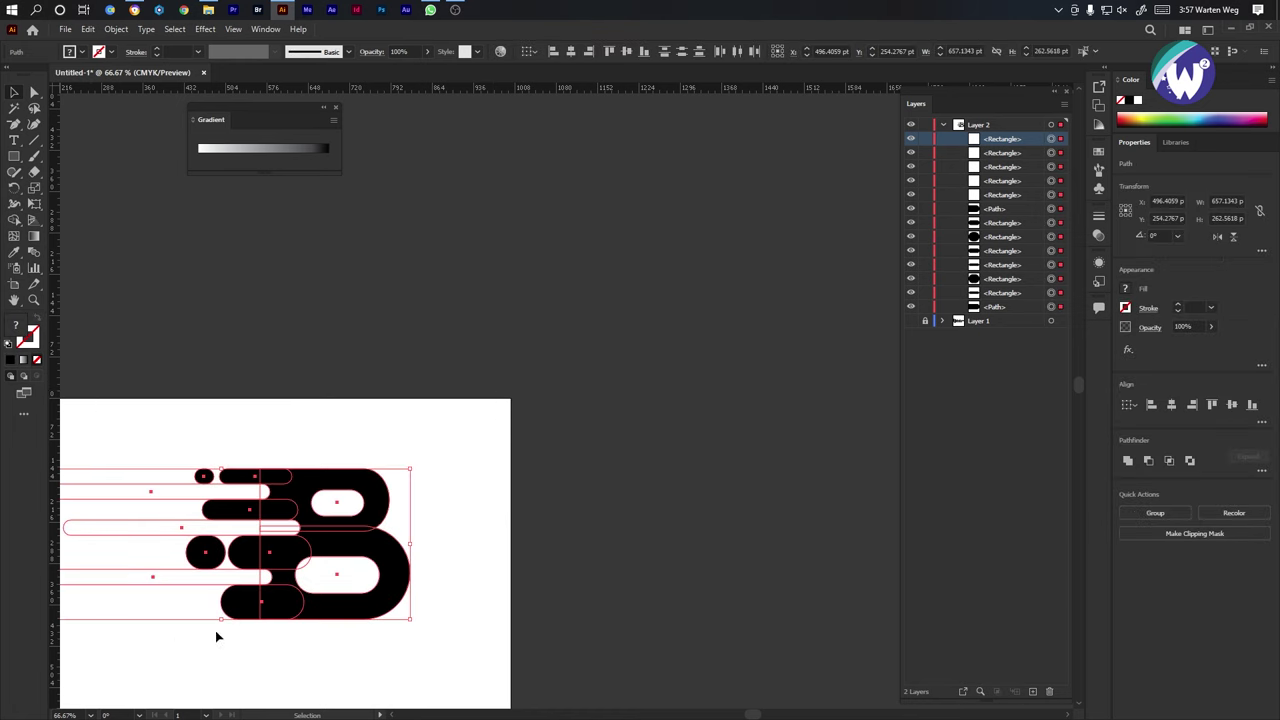
pyautogui.hotkey('ctrl', '=')
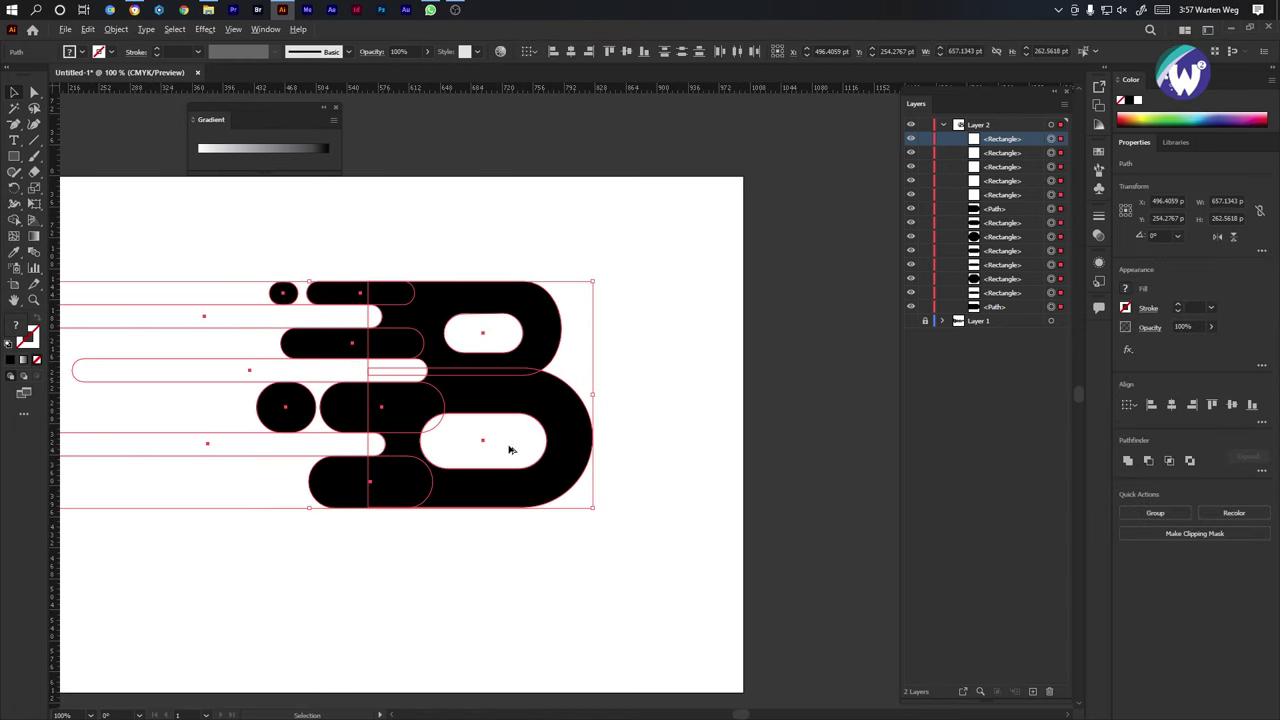
pyautogui.scroll(1, 383, 415)
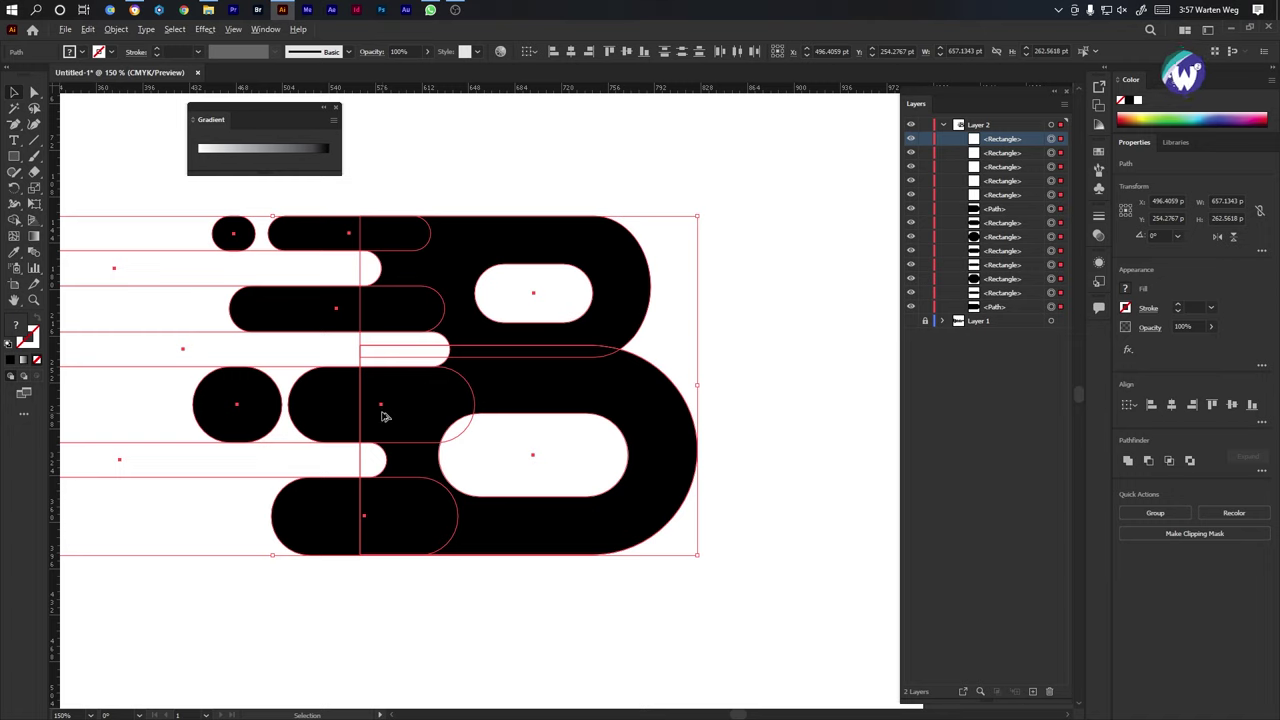
pyautogui.click(14, 219)
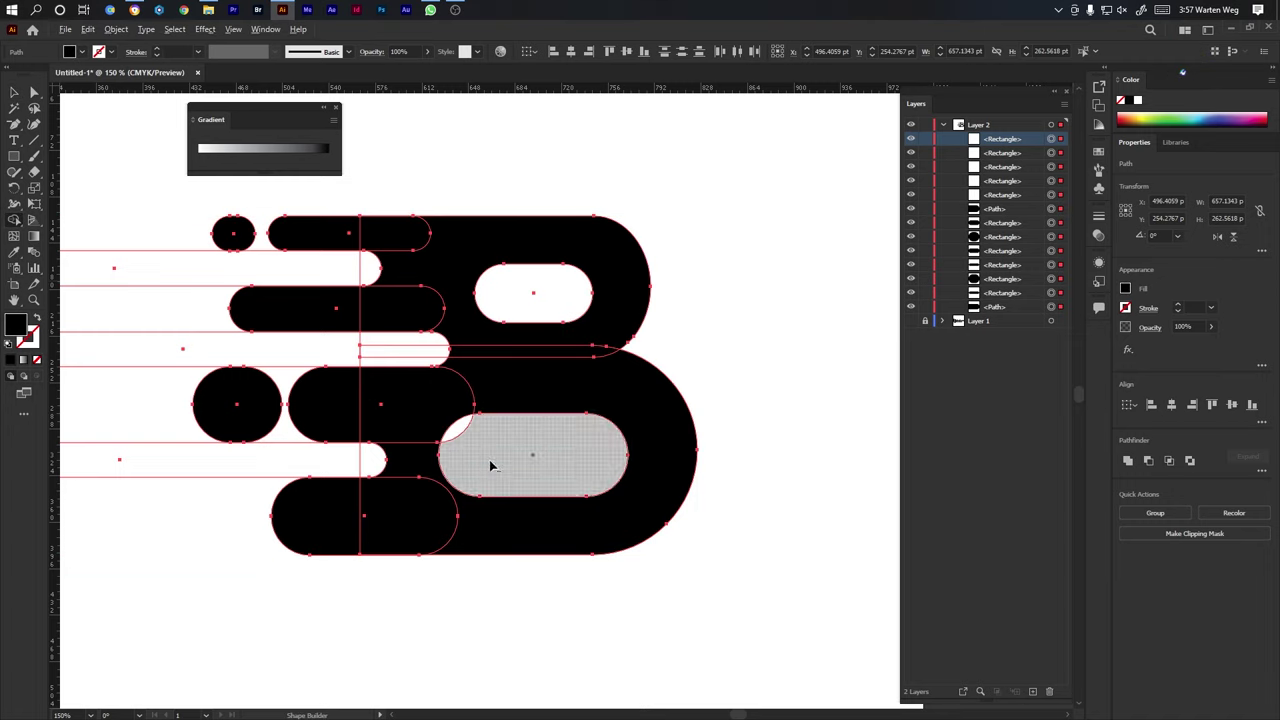
pyautogui.moveTo(460, 443); pyautogui.dragTo(458, 430)
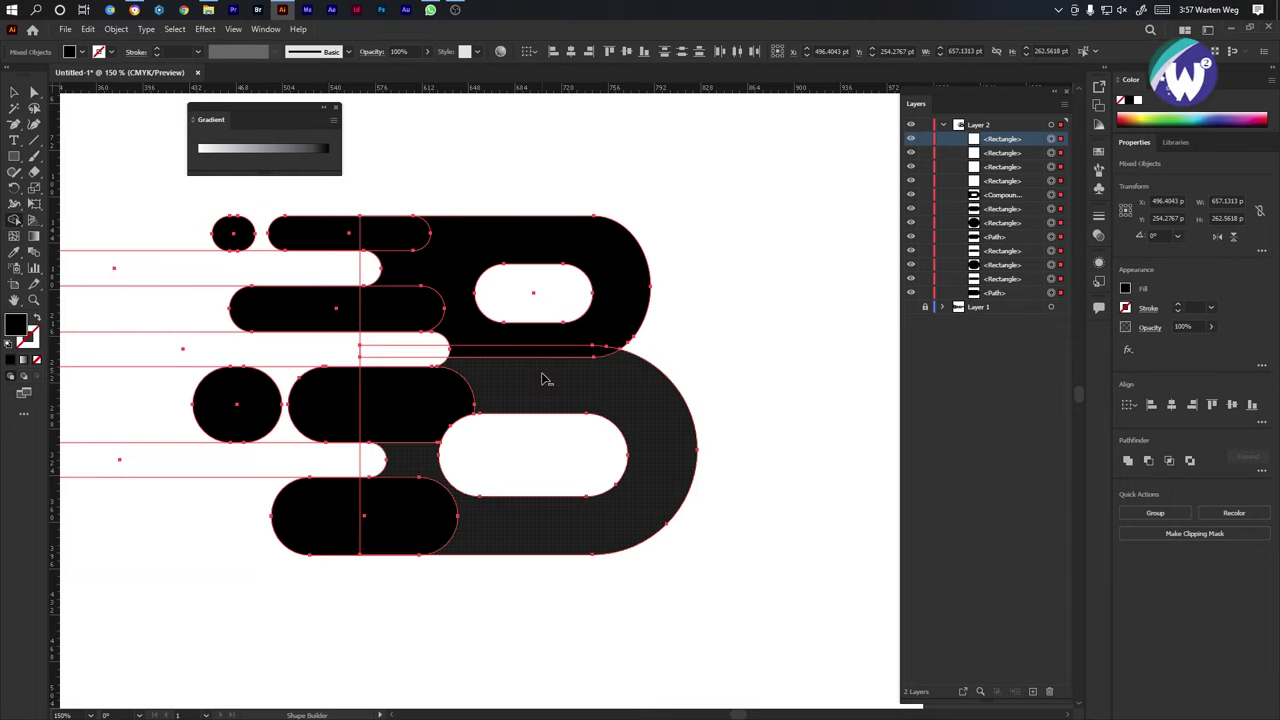
pyautogui.keyDown('alt'); pyautogui.click(527, 300); pyautogui.keyUp('alt')
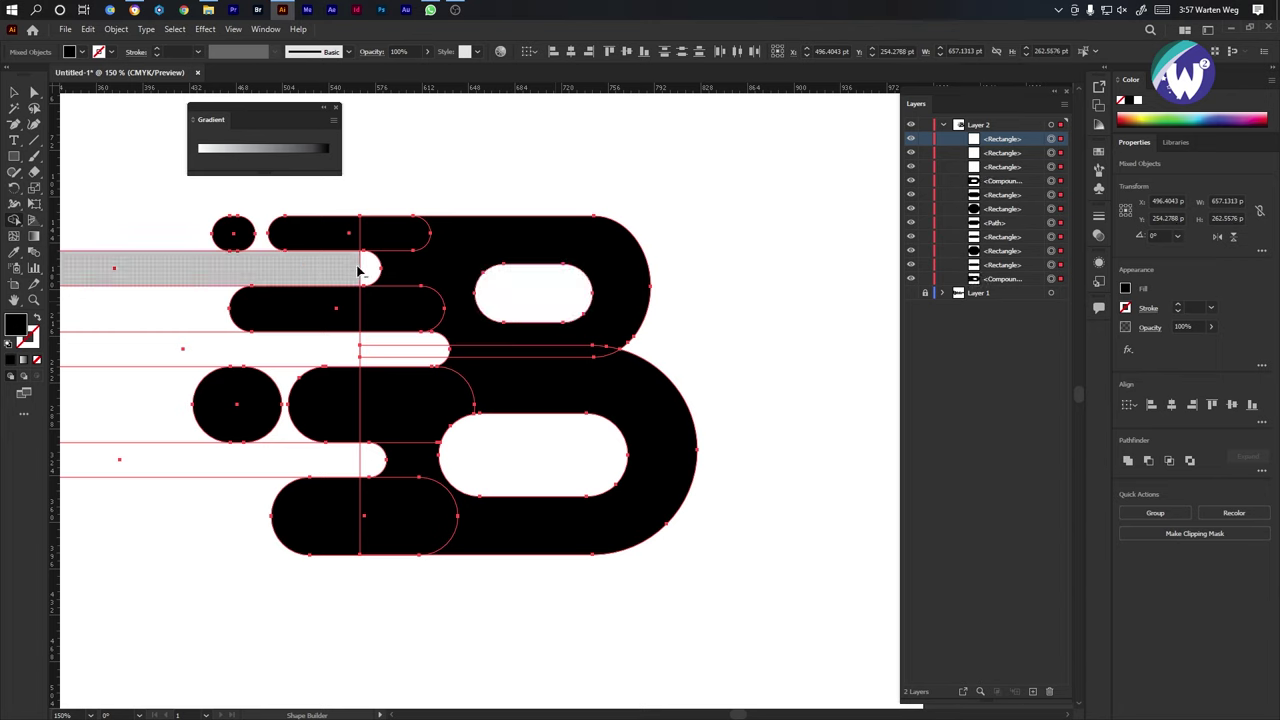
# Cut the three white gap bars between the speed lines out of the mark with the Shape Builder.
pyautogui.keyDown('alt'); pyautogui.click(194, 270); pyautogui.keyUp('alt')
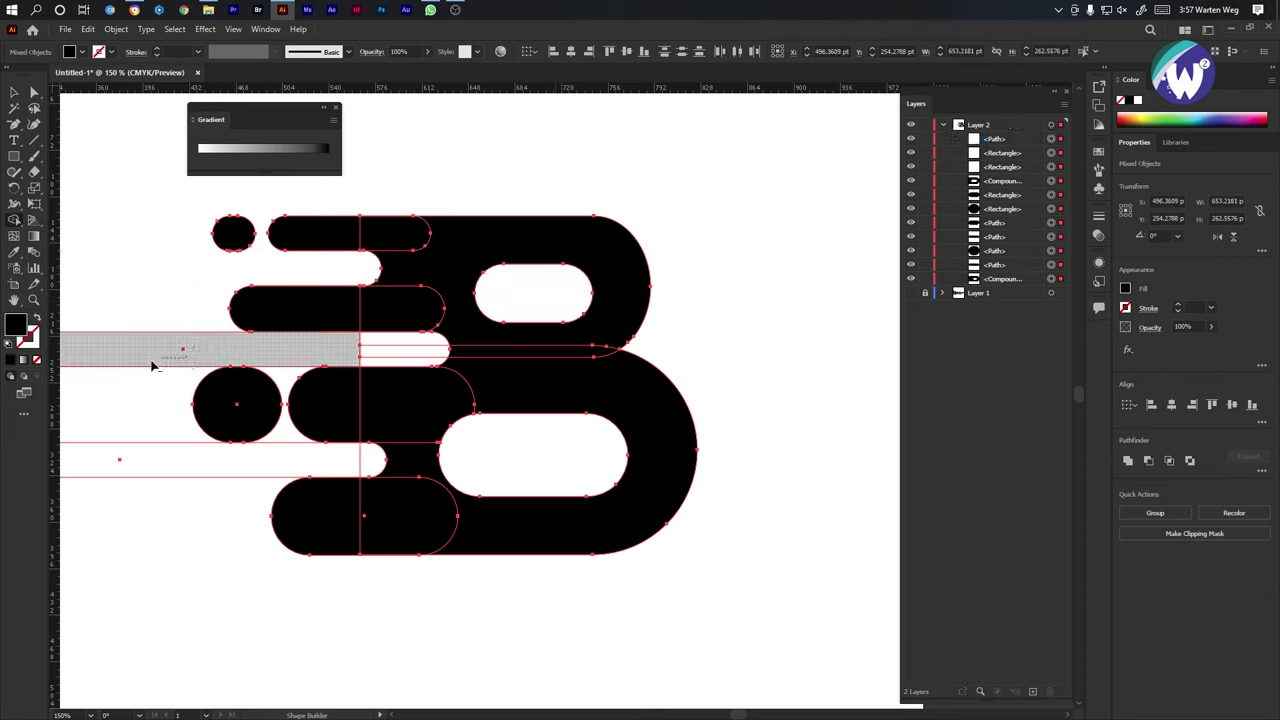
pyautogui.moveTo(152, 366)
pyautogui.mouseDown()
pyautogui.moveTo(233, 456)
pyautogui.moveTo(375, 460)
pyautogui.moveTo(192, 450)
pyautogui.moveTo(144, 404)
pyautogui.moveTo(200, 352)
pyautogui.moveTo(398, 347)
pyautogui.mouseUp()
pyautogui.hotkey('ctrl', '1')
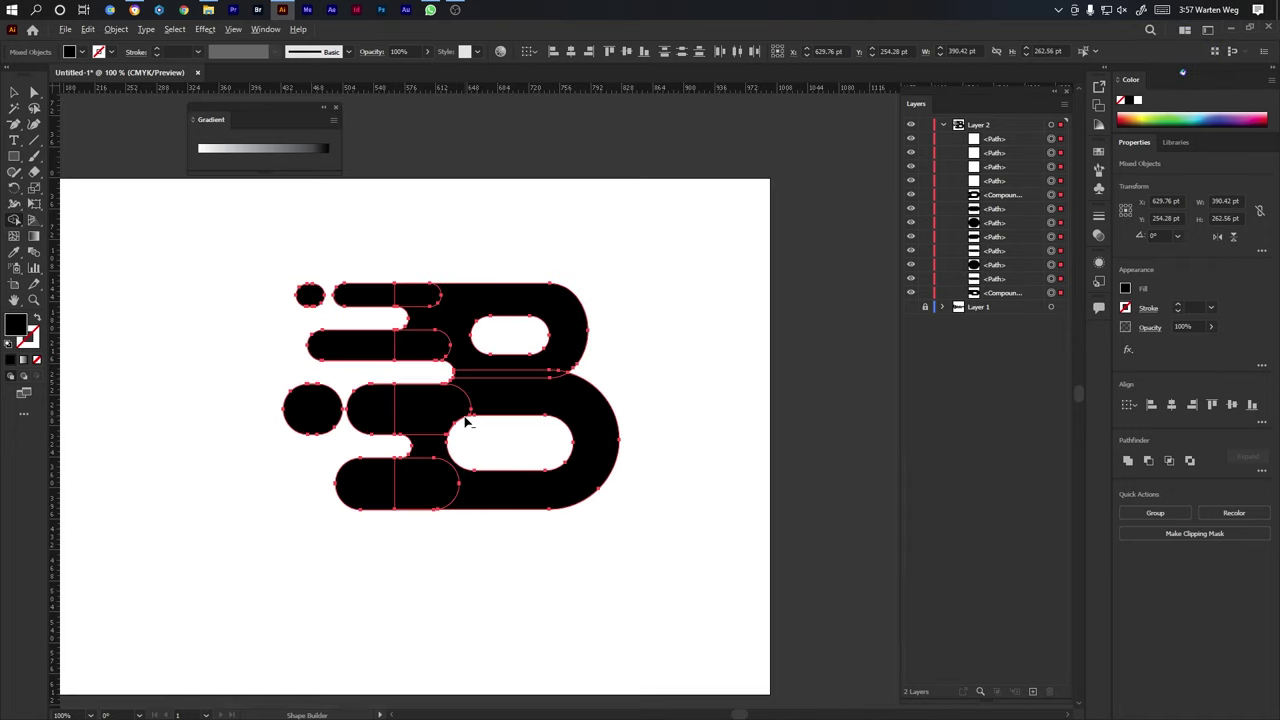
# Hide the four leftover white paths on Layer 2.
pyautogui.press('v')
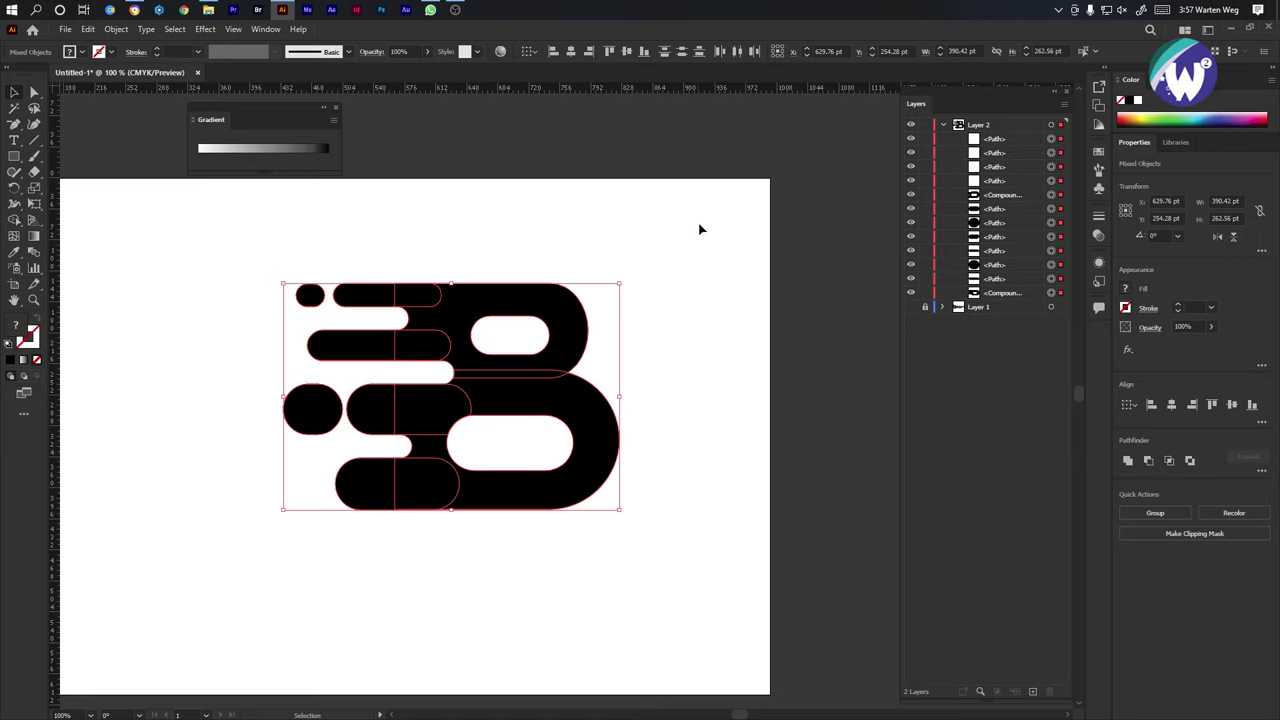
pyautogui.moveTo(700, 229); pyautogui.dragTo(149, 599)
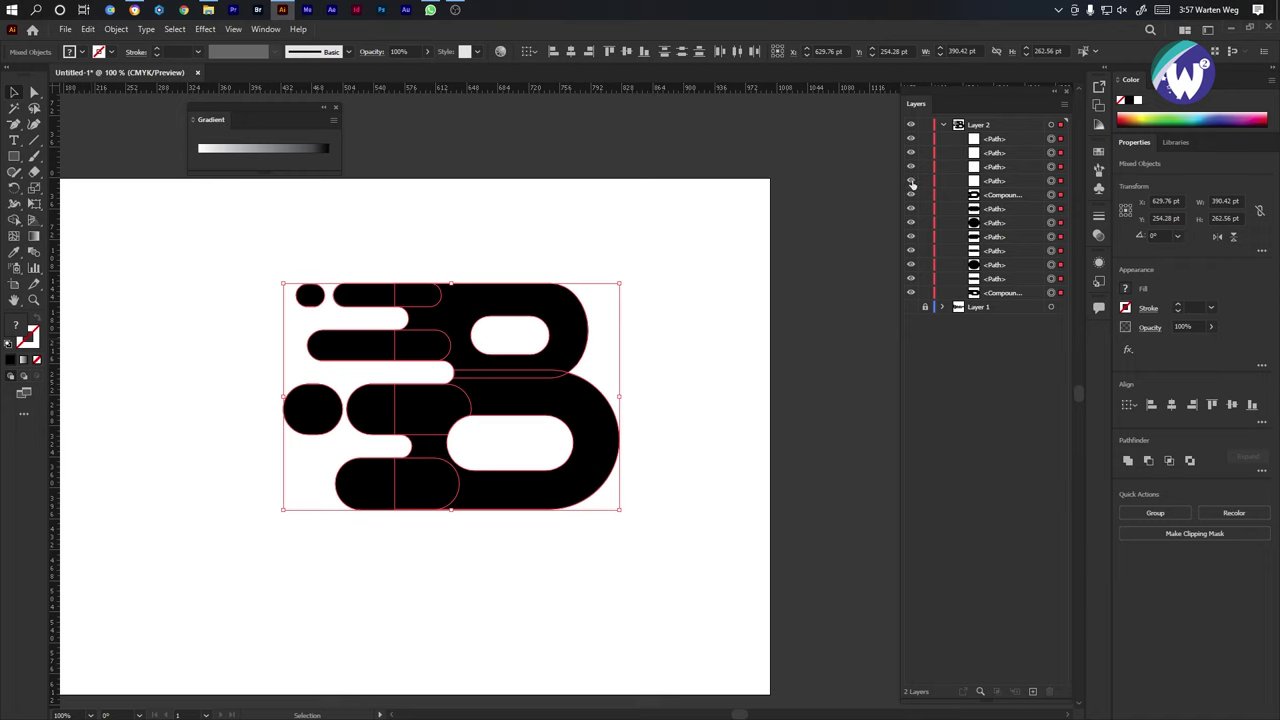
pyautogui.moveTo(910, 171); pyautogui.dragTo(910, 138)
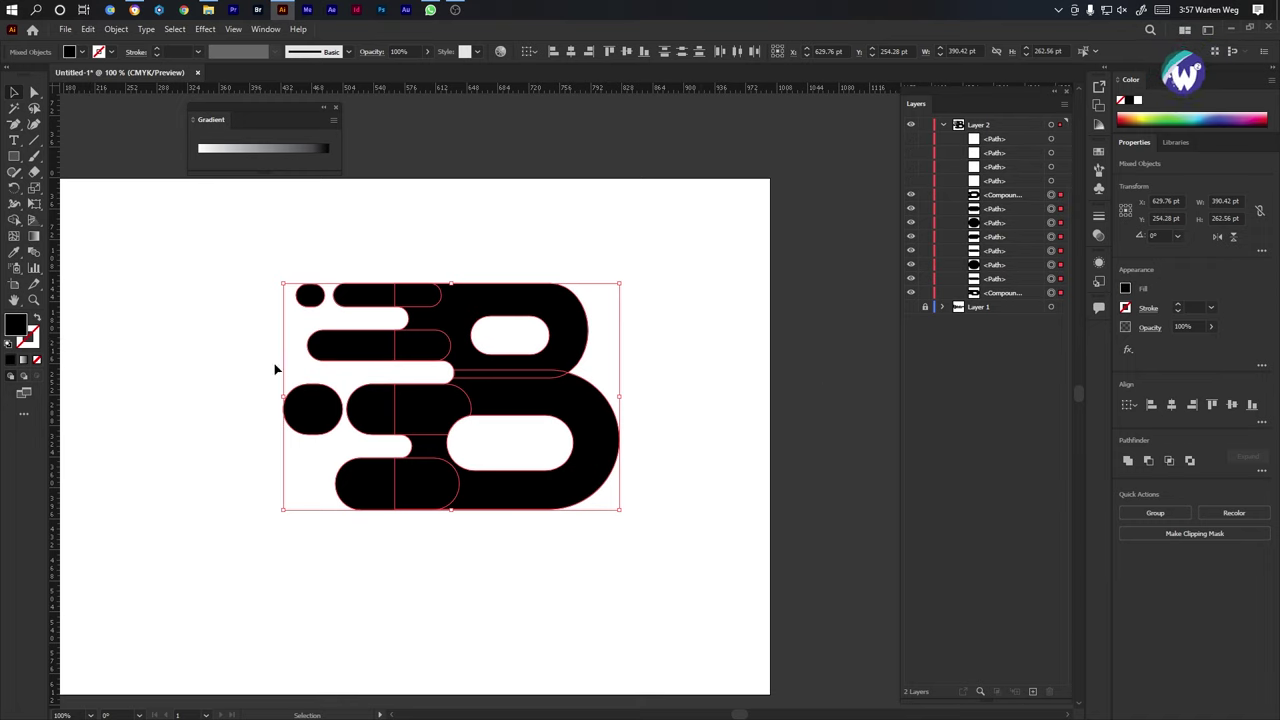
# Merge the B and its attached black speed lines into one shape with the Shape Builder, keeping both detached dots separate.
pyautogui.click(15, 218)
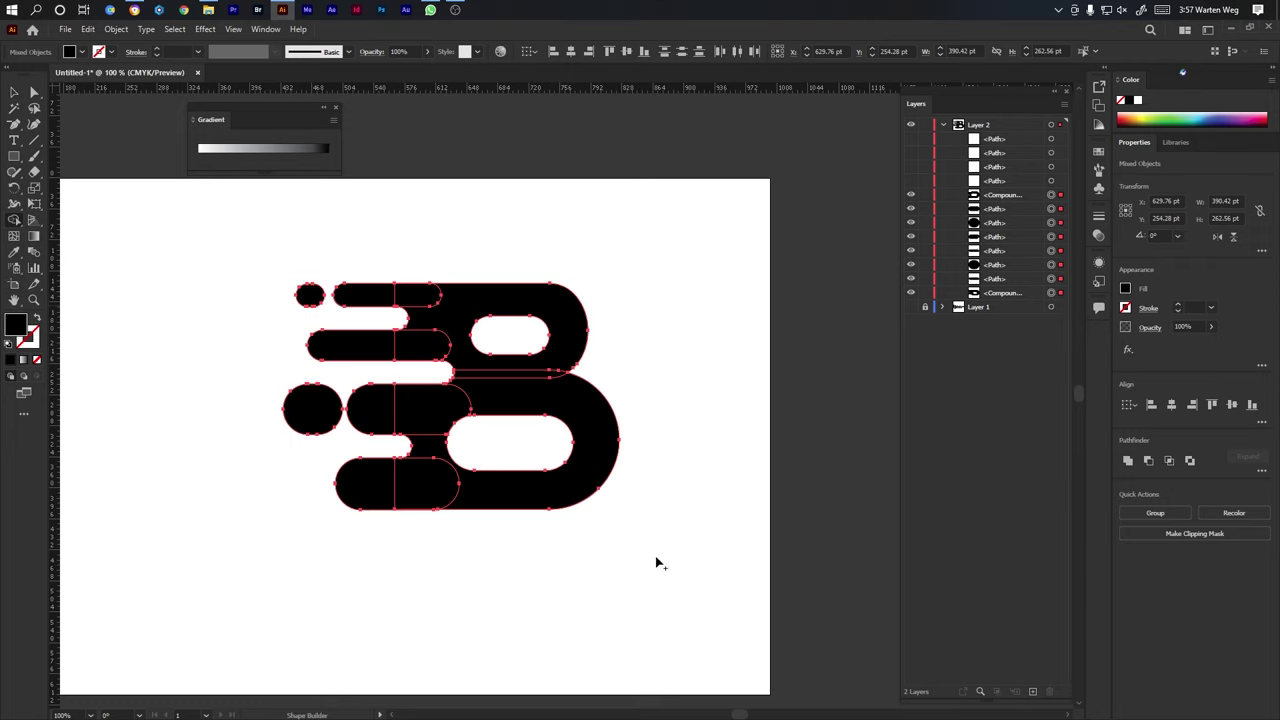
pyautogui.moveTo(389, 491)
pyautogui.mouseDown()
pyautogui.moveTo(486, 484)
pyautogui.moveTo(369, 485)
pyautogui.moveTo(429, 459)
pyautogui.moveTo(432, 420)
pyautogui.moveTo(493, 379)
pyautogui.moveTo(442, 342)
pyautogui.moveTo(365, 347)
pyautogui.moveTo(407, 347)
pyautogui.moveTo(429, 313)
pyautogui.moveTo(356, 294)
pyautogui.moveTo(433, 307)
pyautogui.mouseUp()
pyautogui.moveTo(458, 370)
pyautogui.mouseDown()
pyautogui.moveTo(435, 403)
pyautogui.moveTo(366, 420)
pyautogui.mouseUp()
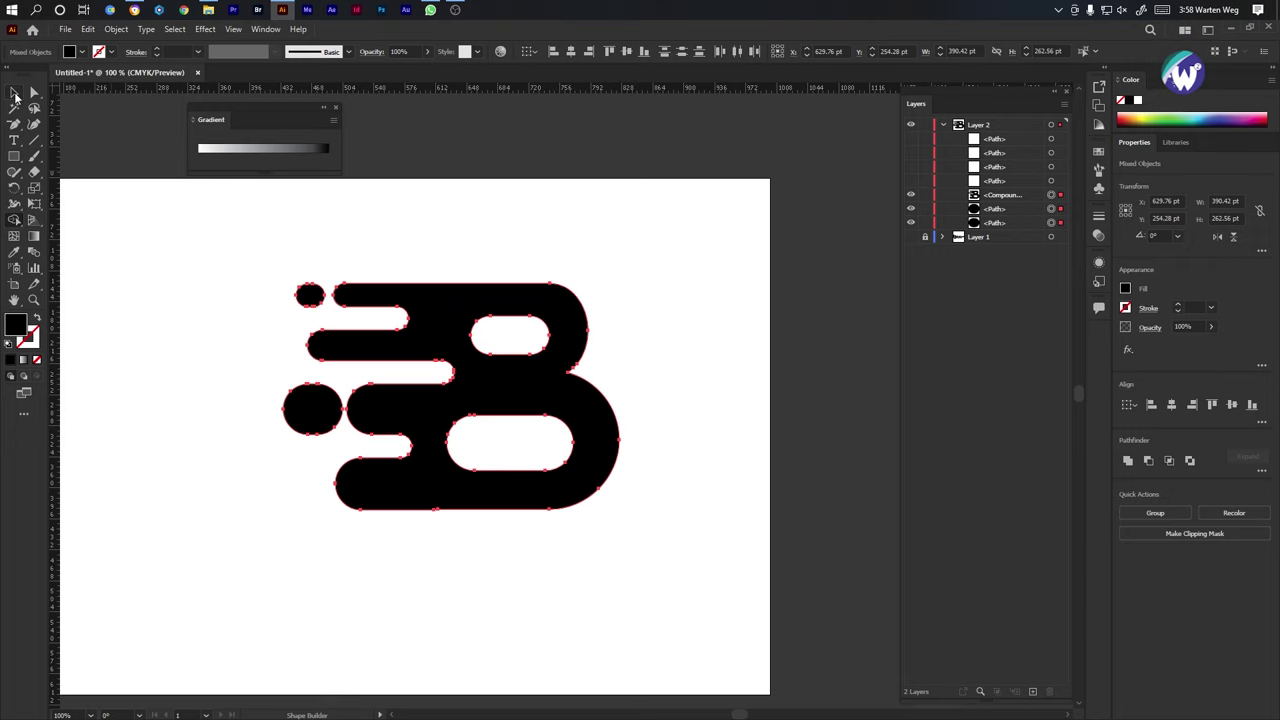
pyautogui.click(14, 93)
pyautogui.click(690, 236)
# Delete the two redundant anchor points in the middle of the merged B's bottom edge.
pyautogui.scroll(1, 463, 394)
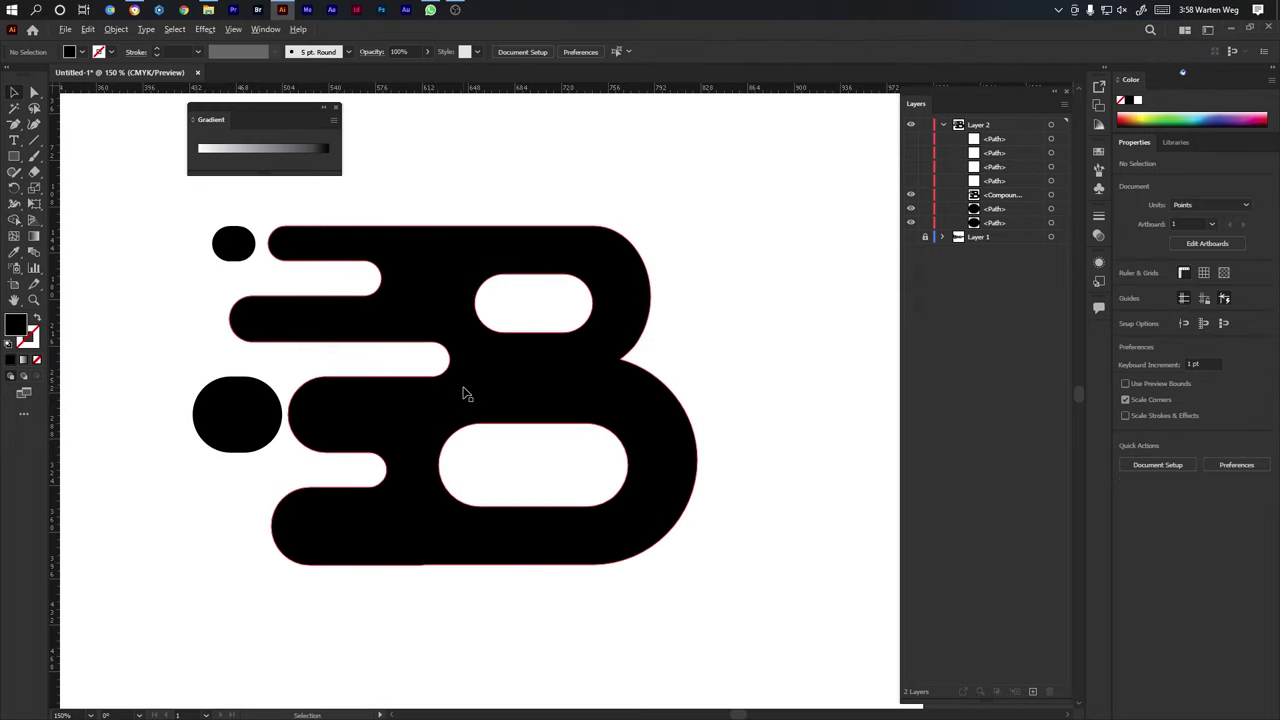
pyautogui.click(580, 257)
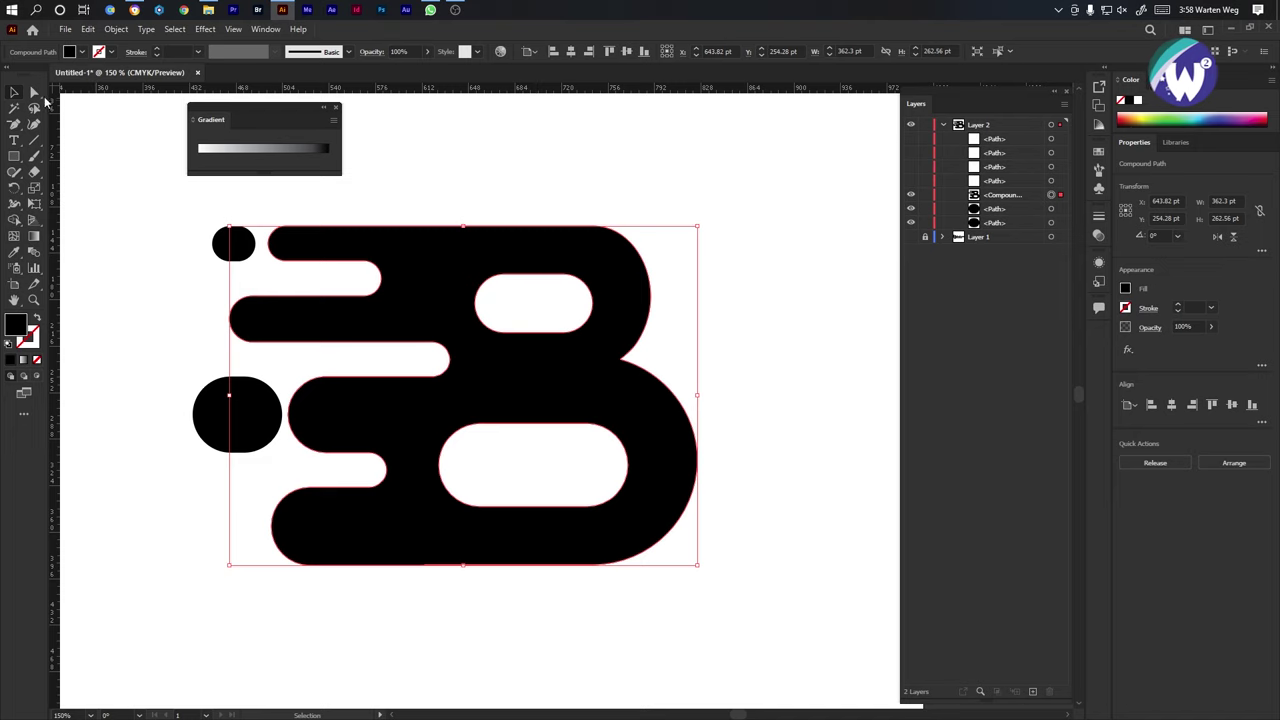
pyautogui.click(33, 93)
pyautogui.scroll(2, 432, 621)
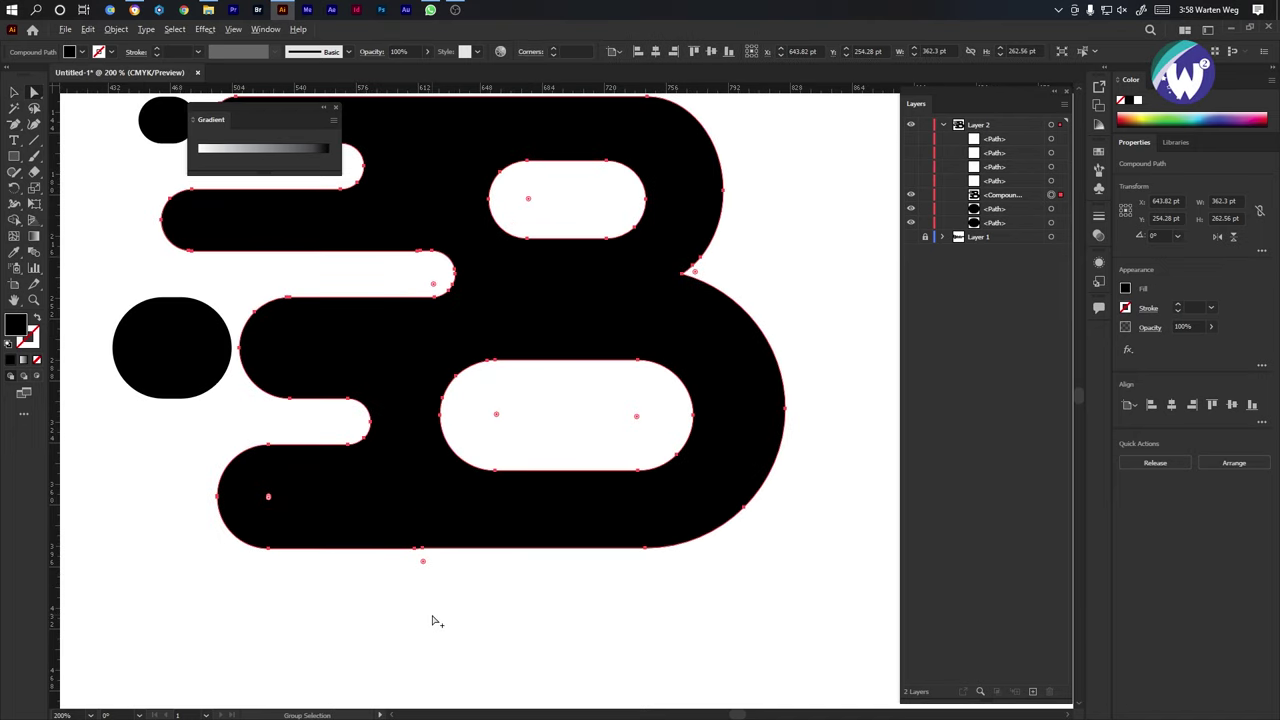
pyautogui.scroll(1, 368, 527)
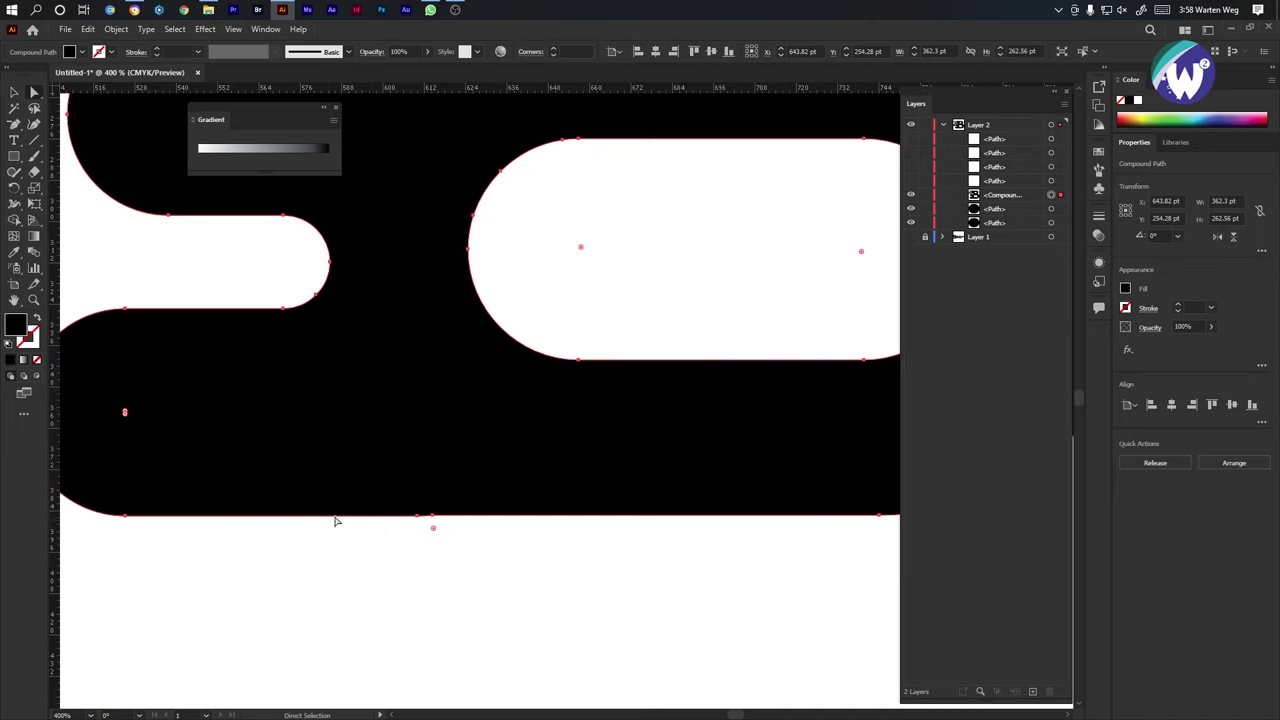
pyautogui.press('-')
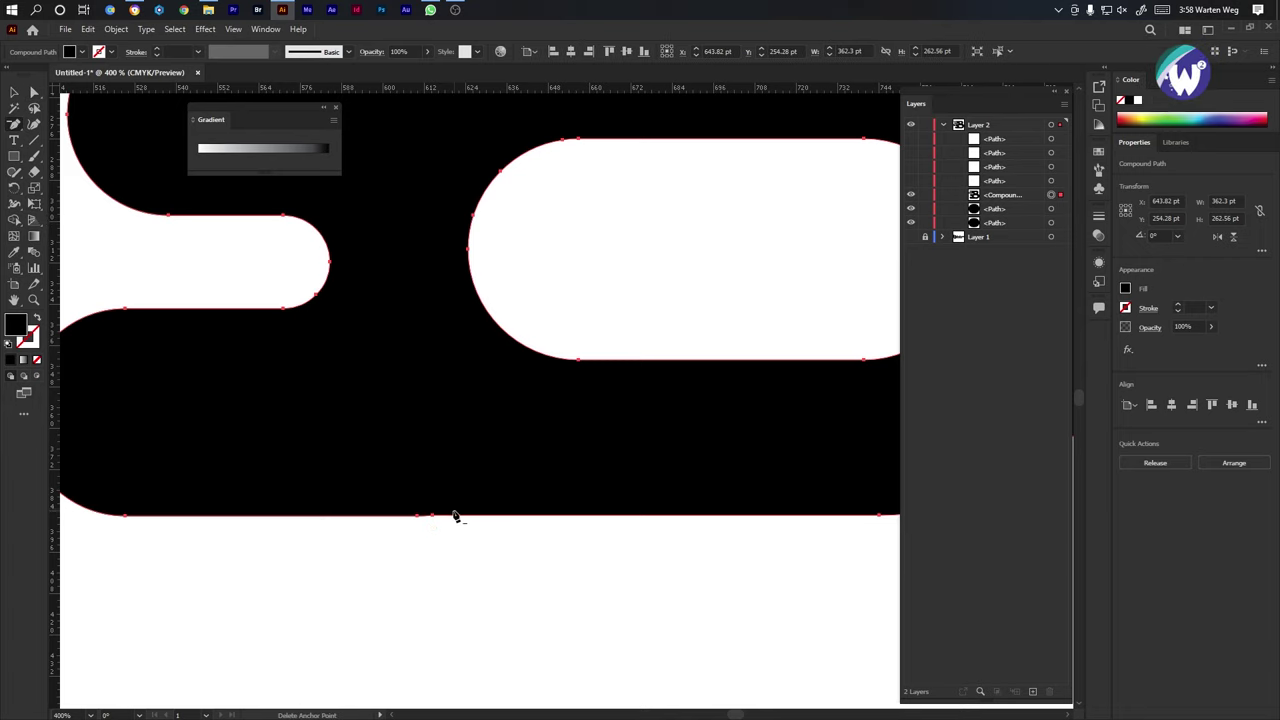
pyautogui.click(426, 517)
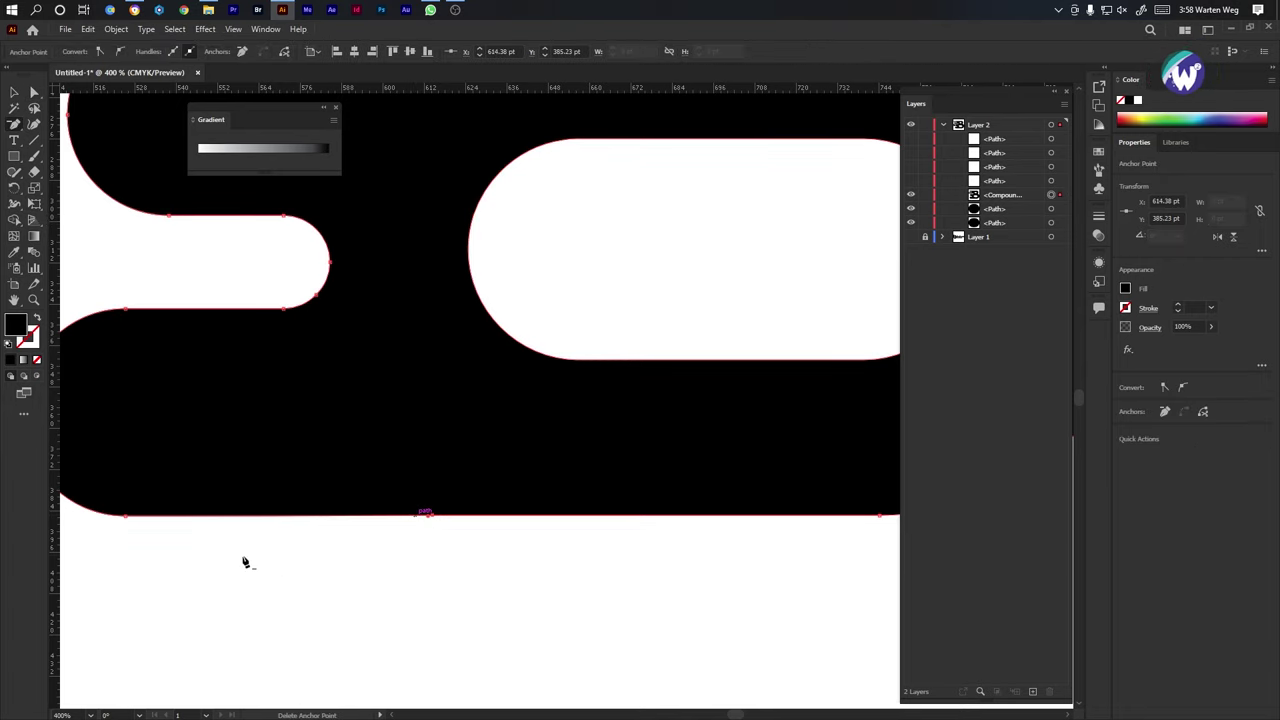
pyautogui.click(436, 517)
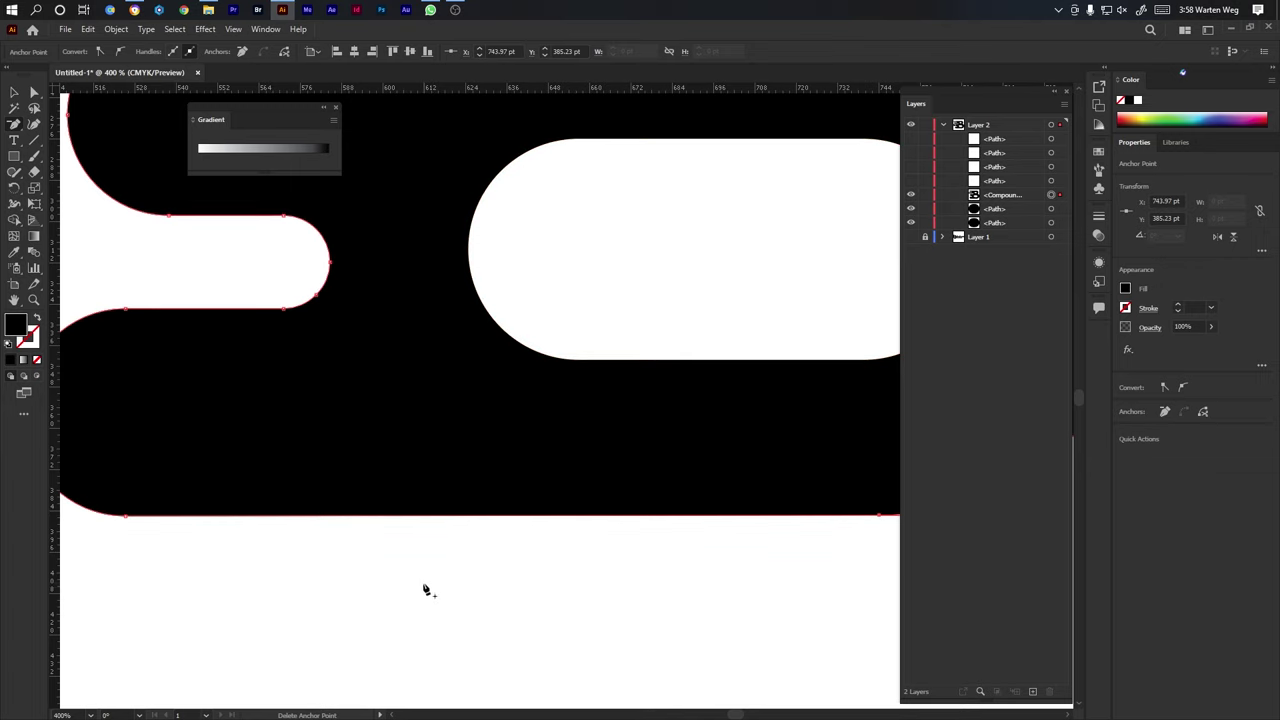
pyautogui.scroll(-3, 423, 589)
pyautogui.scroll(3, 436, 590)
pyautogui.press('-')
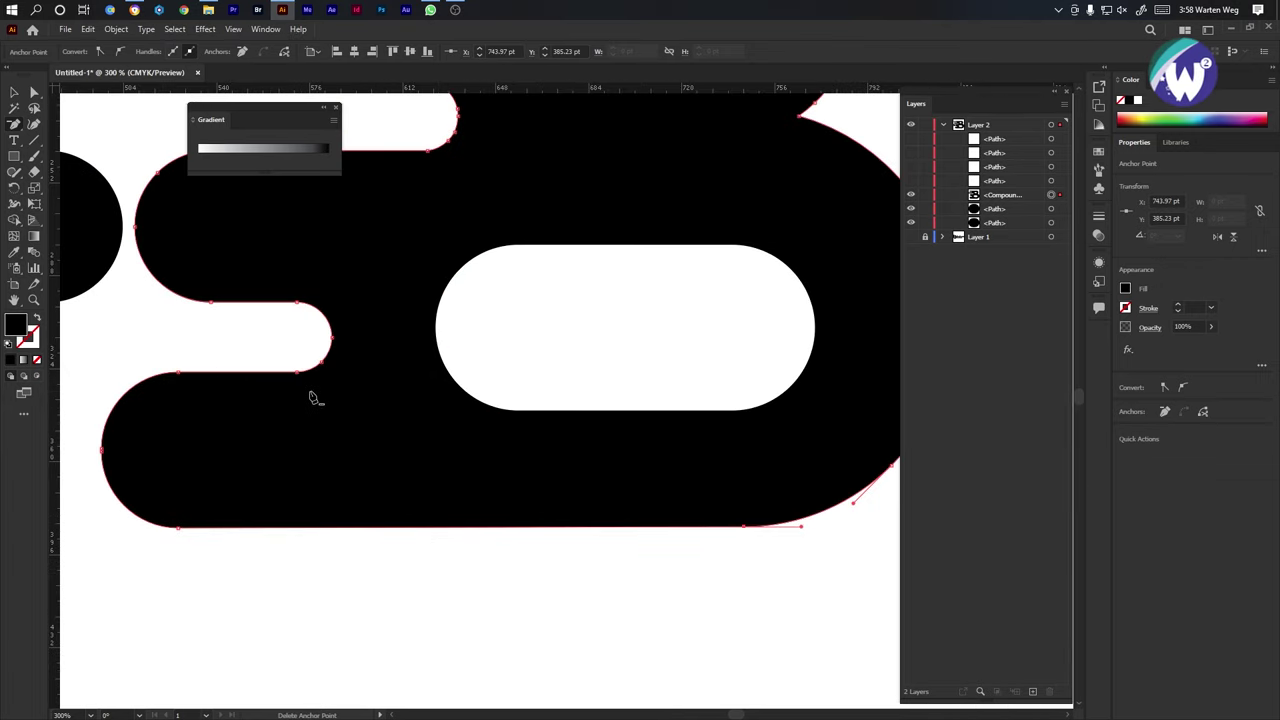
# Select the whole B mark with its two detached dots and move it to about X 408 pt, Y 240 pt.
pyautogui.scroll(-5, 549, 240)
pyautogui.hscroll(-2, 549, 240)
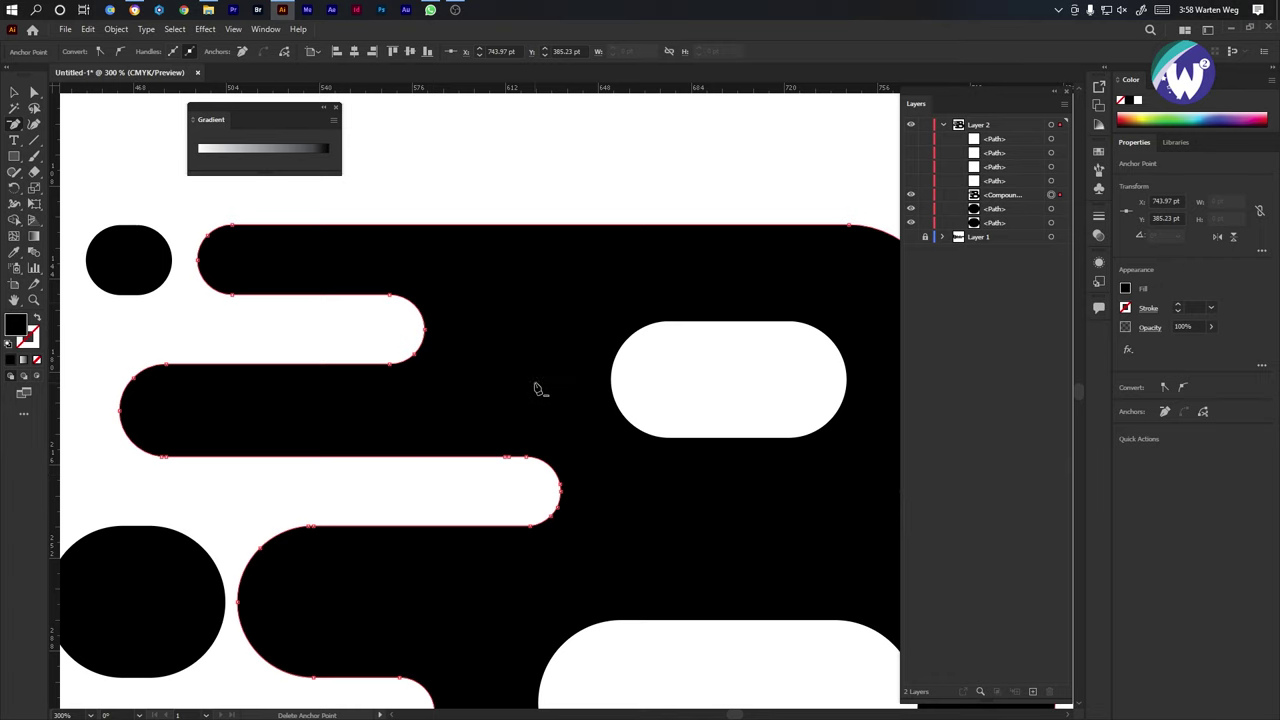
pyautogui.scroll(-4, 532, 508)
pyautogui.scroll(2, 532, 508)
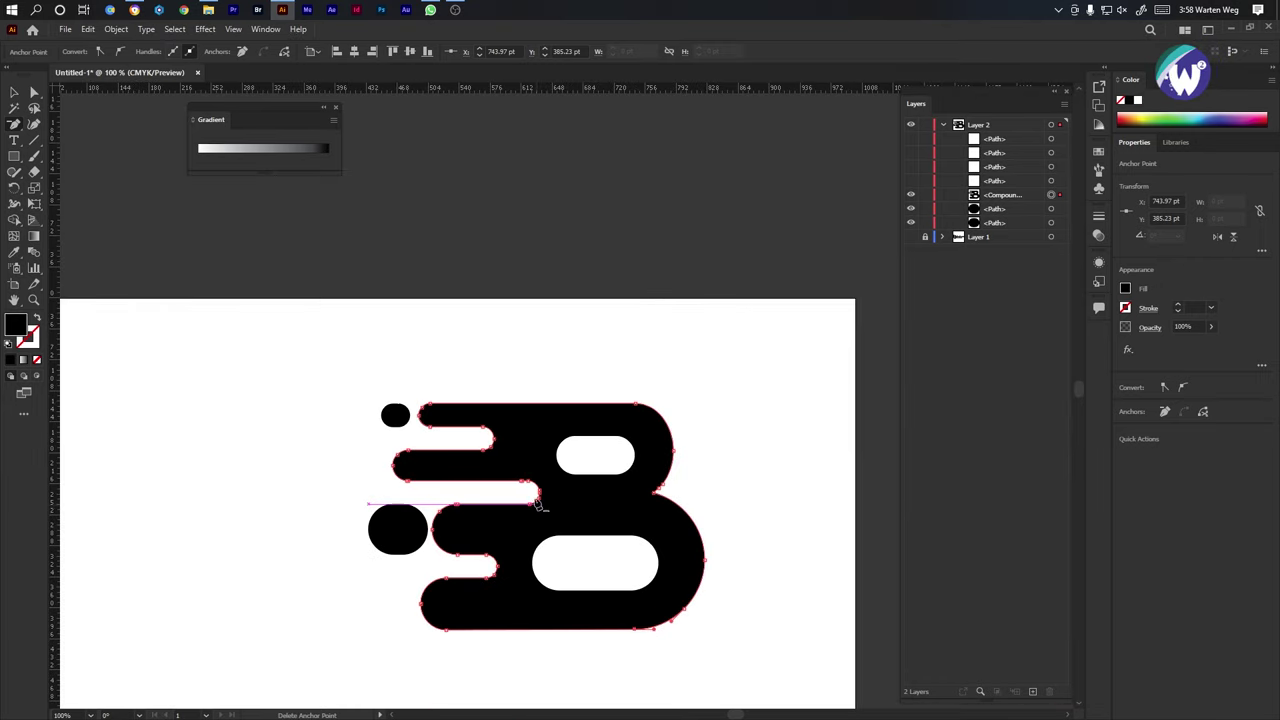
pyautogui.click(14, 92)
pyautogui.click(798, 441)
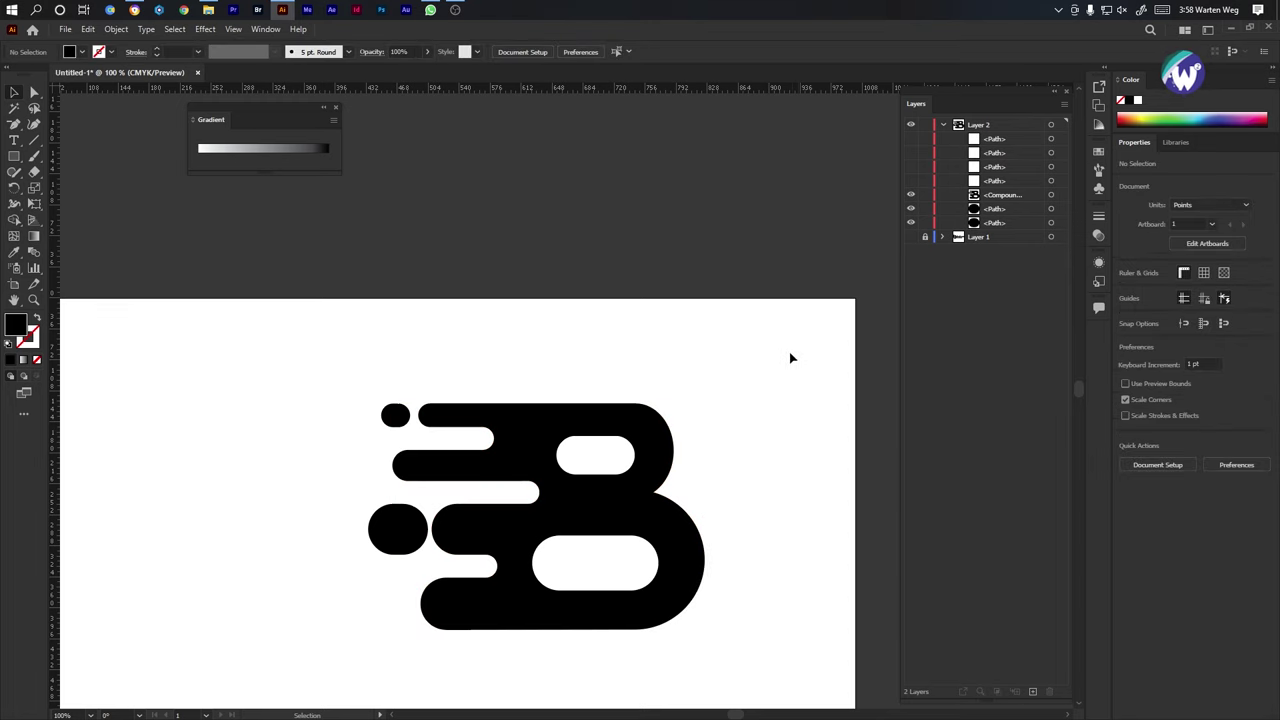
pyautogui.moveTo(806, 334); pyautogui.dragTo(298, 654)
pyautogui.moveTo(505, 572); pyautogui.dragTo(313, 562)
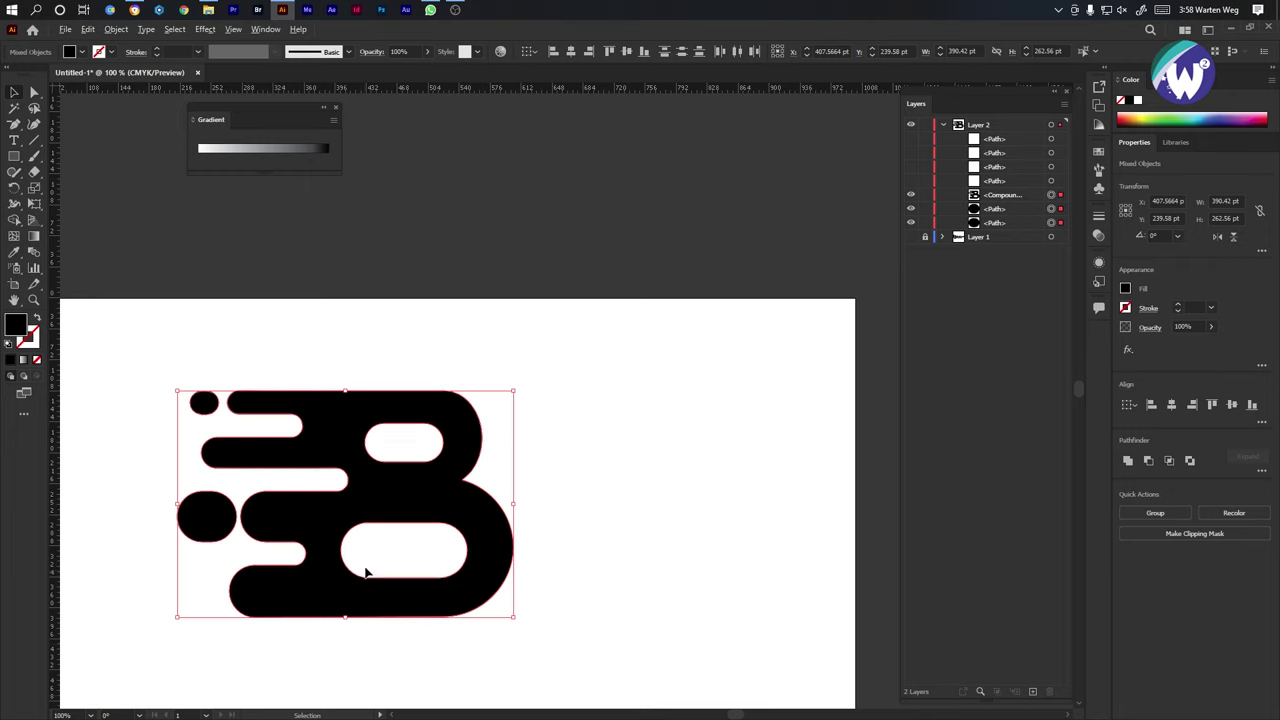
# Move the B mark with its dots near the artboard's left edge, at about X 244 pt, Y 267 pt.
pyautogui.scroll(-3, 362, 620)
pyautogui.scroll(2, 375, 645)
pyautogui.scroll(4, 377, 606)
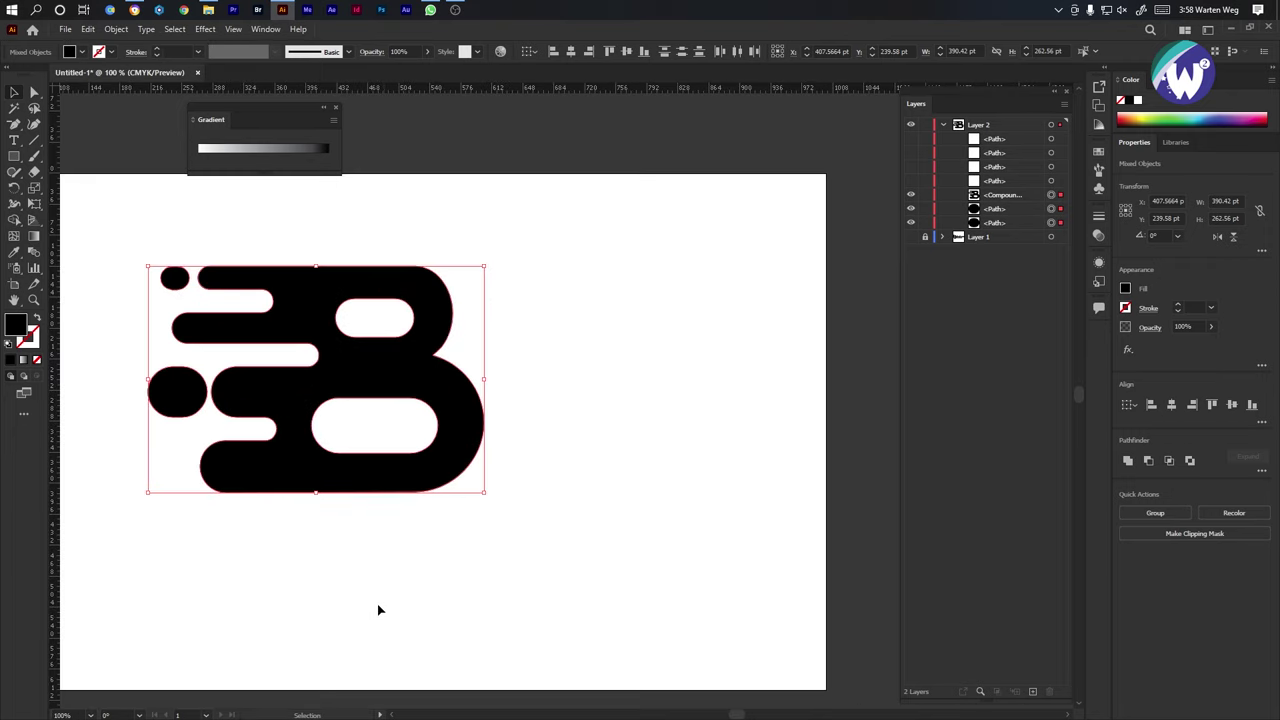
pyautogui.press('v')
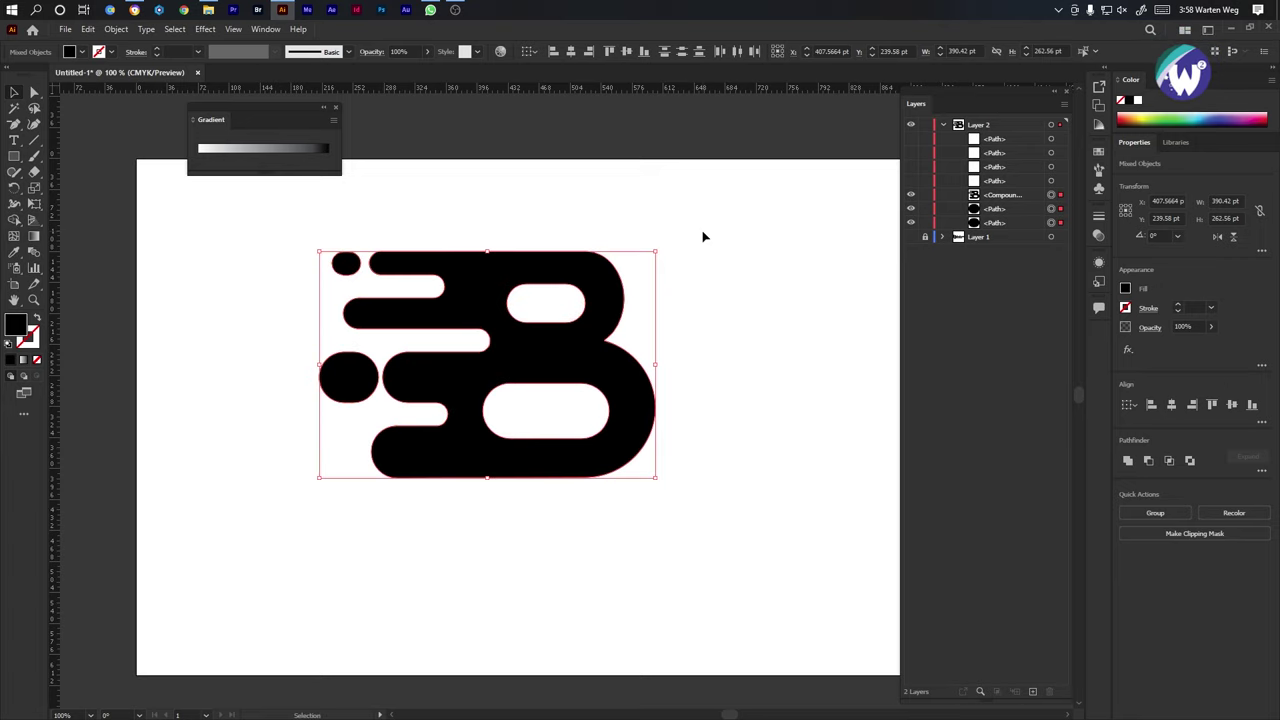
pyautogui.moveTo(741, 203); pyautogui.dragTo(171, 513)
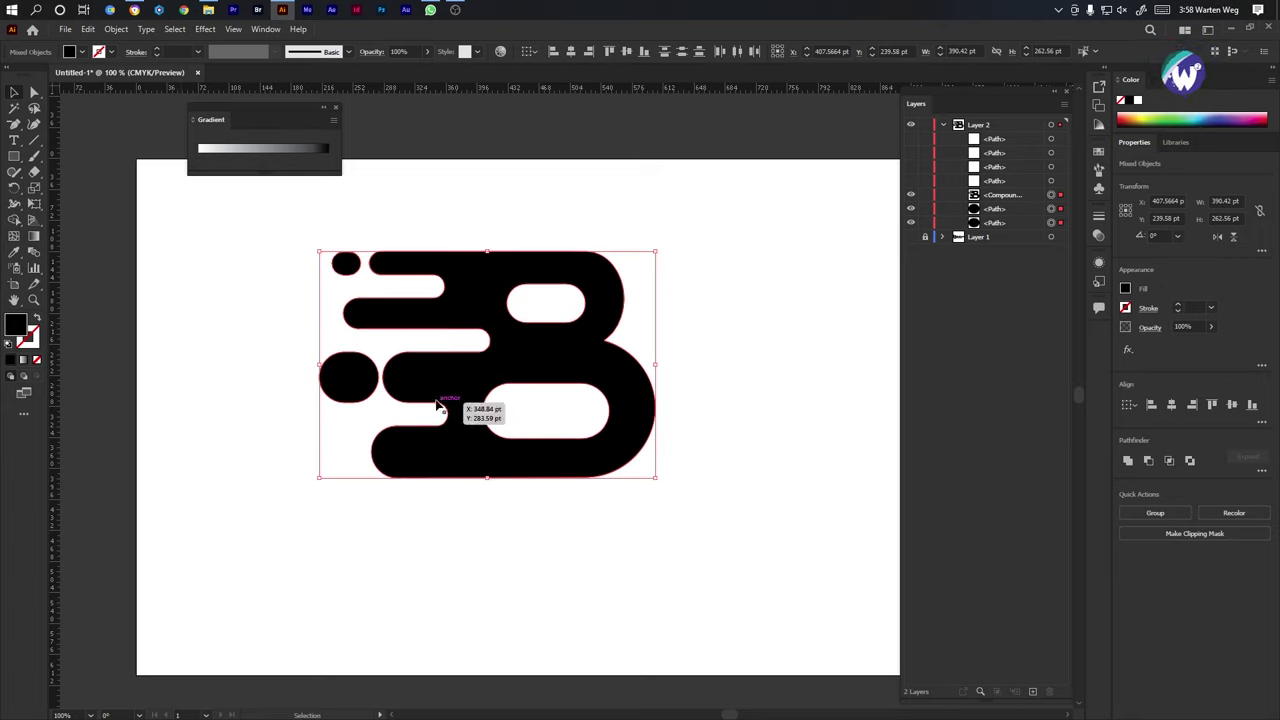
pyautogui.moveTo(441, 389); pyautogui.dragTo(290, 414)
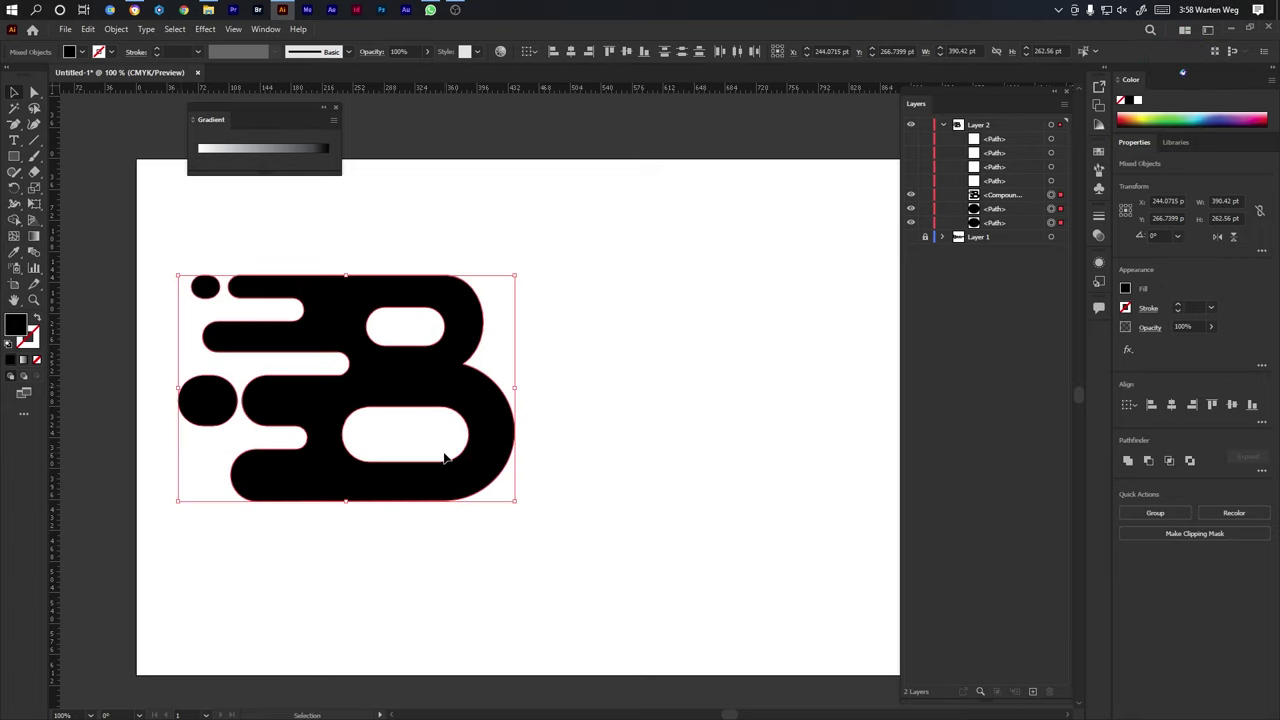
# Add the point text "Babelon" to the right of the B mark.
pyautogui.press('t')
pyautogui.click(552, 436)
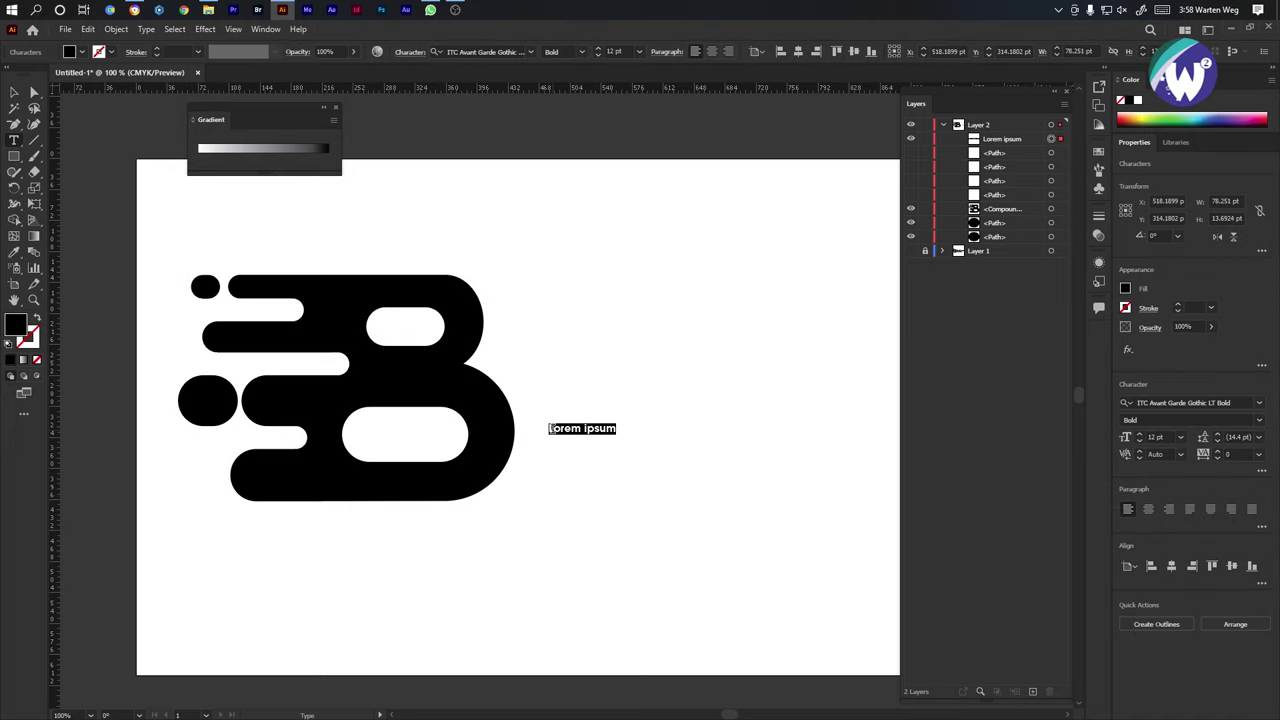
pyautogui.write('Babe')
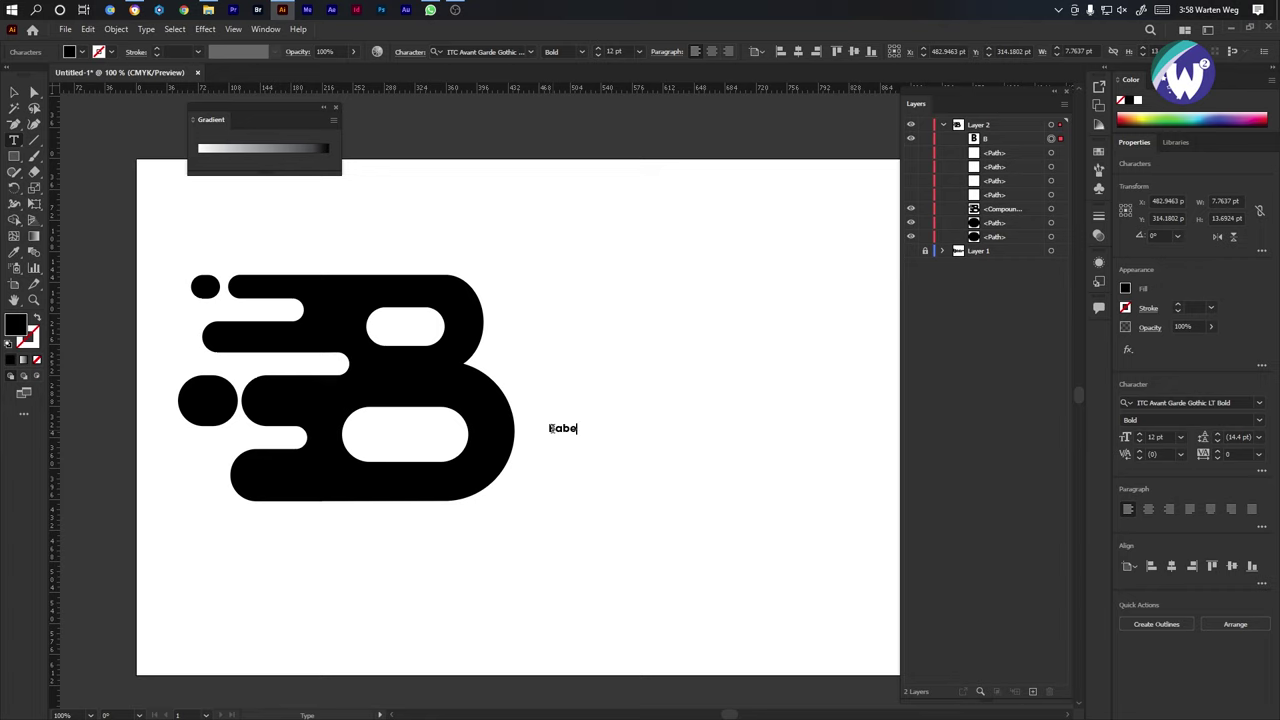
pyautogui.write('lon')
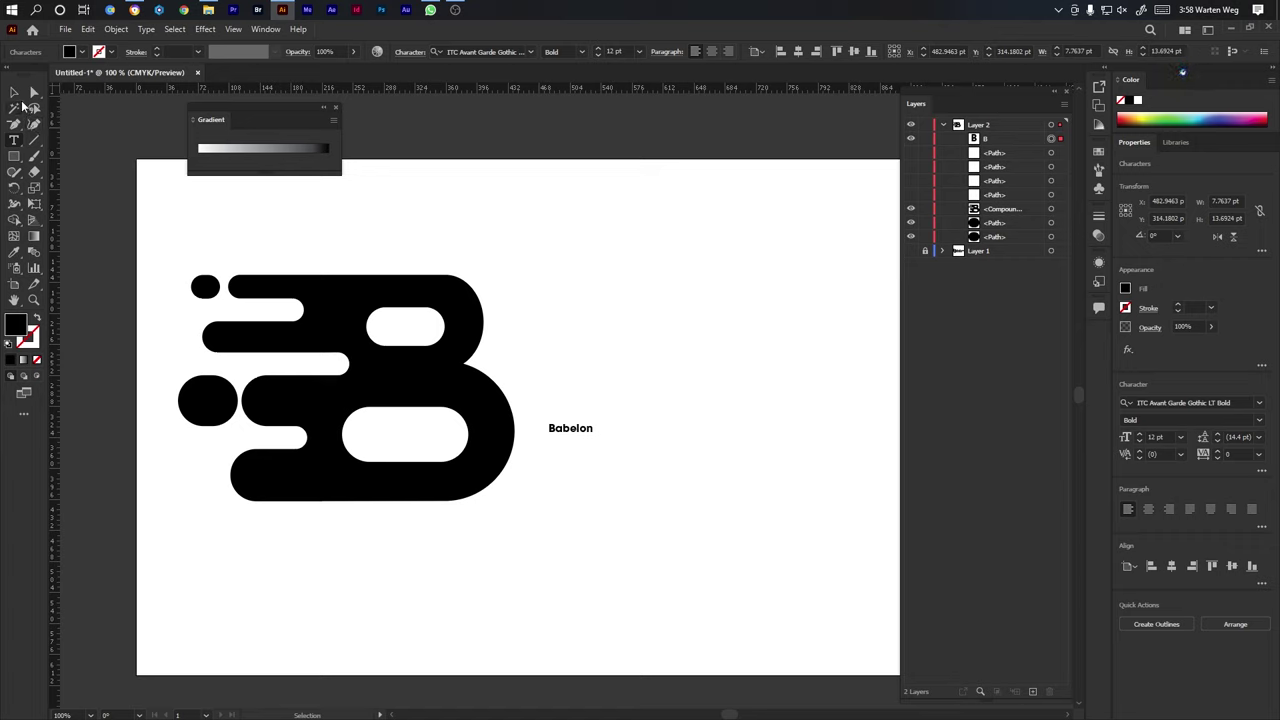
# Scale the Babelon text up to about 69 pt and place it beside the upper half of the B mark.
pyautogui.click(15, 92)
pyautogui.moveTo(597, 452); pyautogui.dragTo(802, 577)
pyautogui.moveTo(716, 463); pyautogui.dragTo(701, 381)
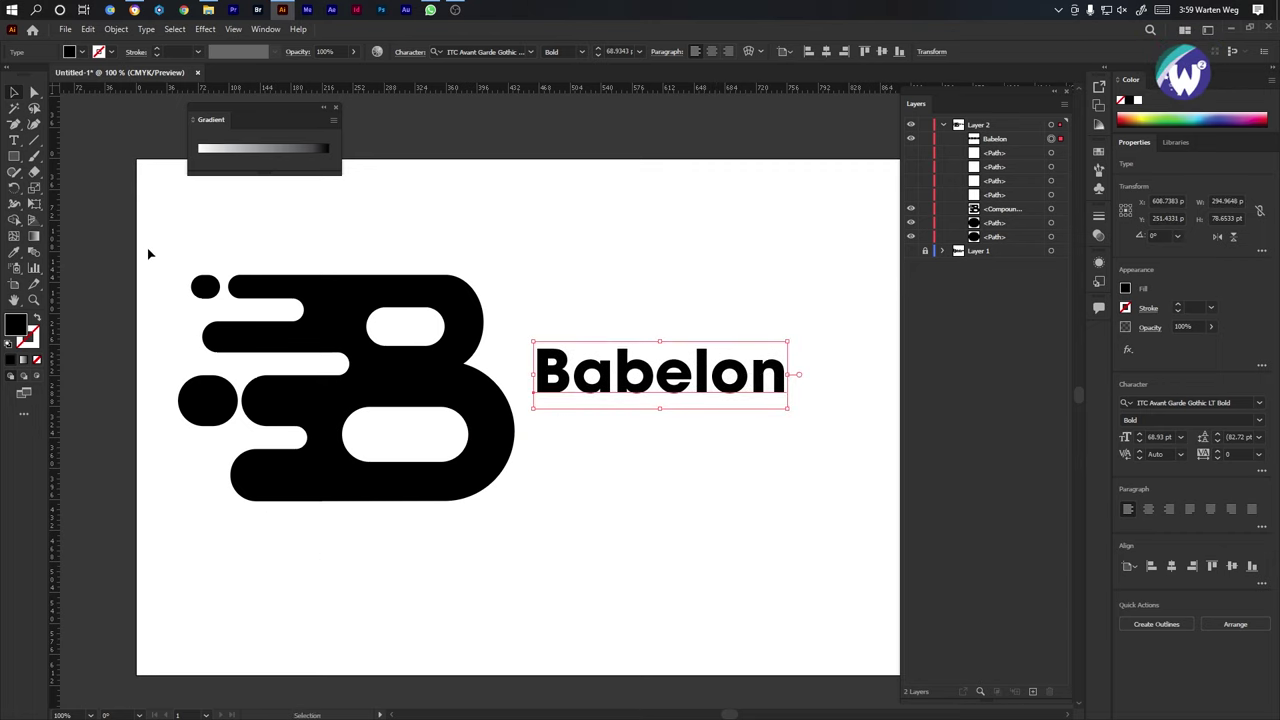
# Scale the B mark down proportionally and move the Babelon text close to its right side.
pyautogui.moveTo(149, 251); pyautogui.dragTo(494, 503)
pyautogui.moveTo(516, 387); pyautogui.dragTo(424, 387)
pyautogui.moveTo(600, 385); pyautogui.dragTo(500, 423)
pyautogui.click(548, 479)
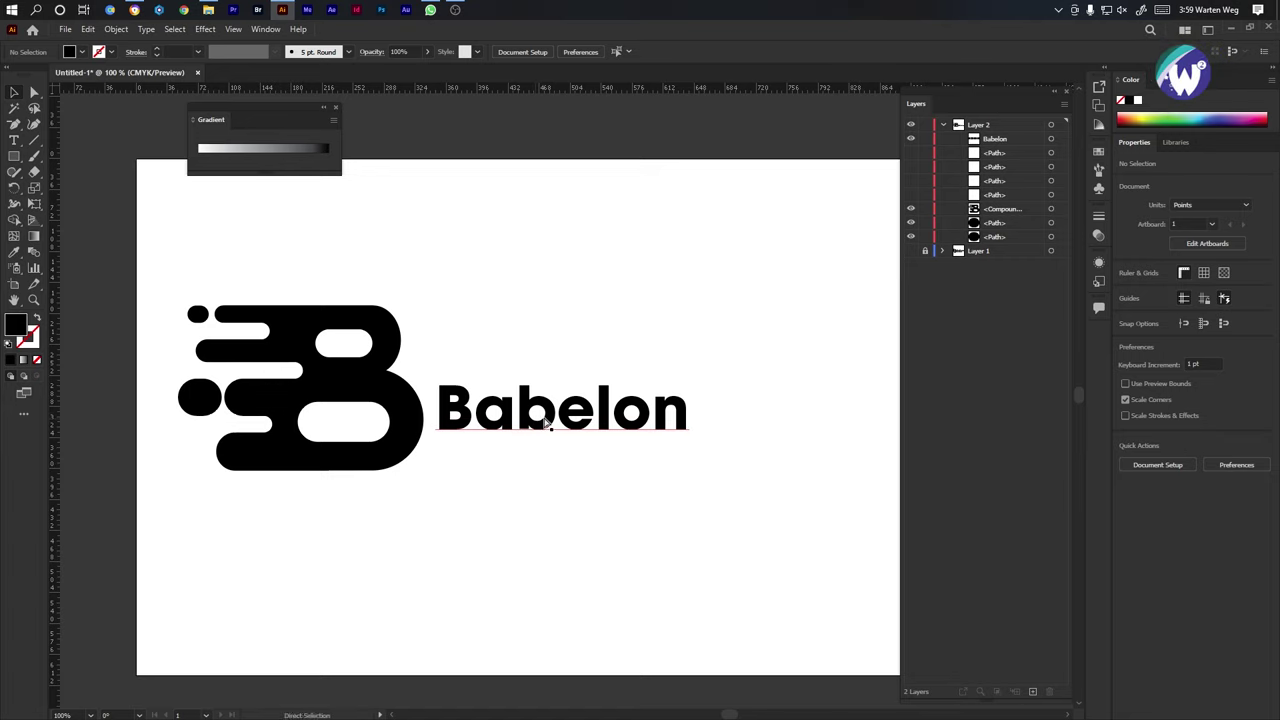
# Duplicate the Babelon text just below the original and change the copy's wording to "HAVEST".
pyautogui.moveTo(549, 421); pyautogui.dragTo(544, 477)
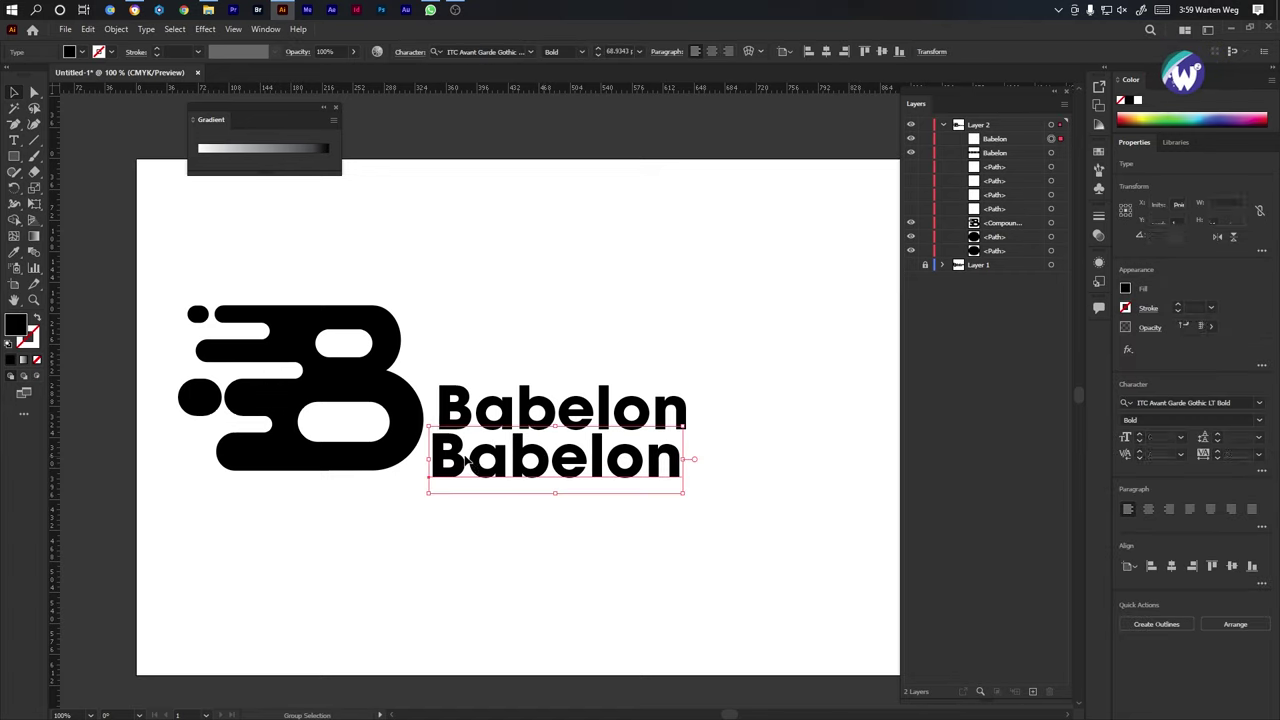
pyautogui.doubleClick(464, 451)
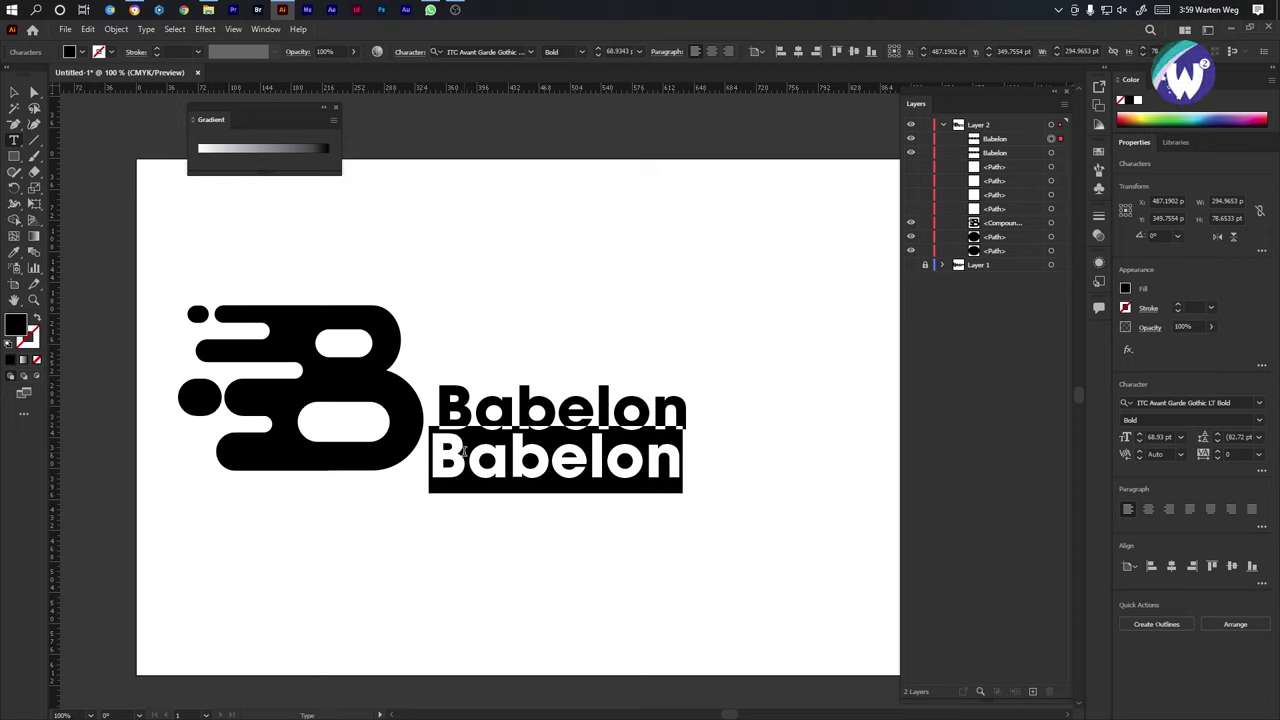
pyautogui.write('HAVEST')
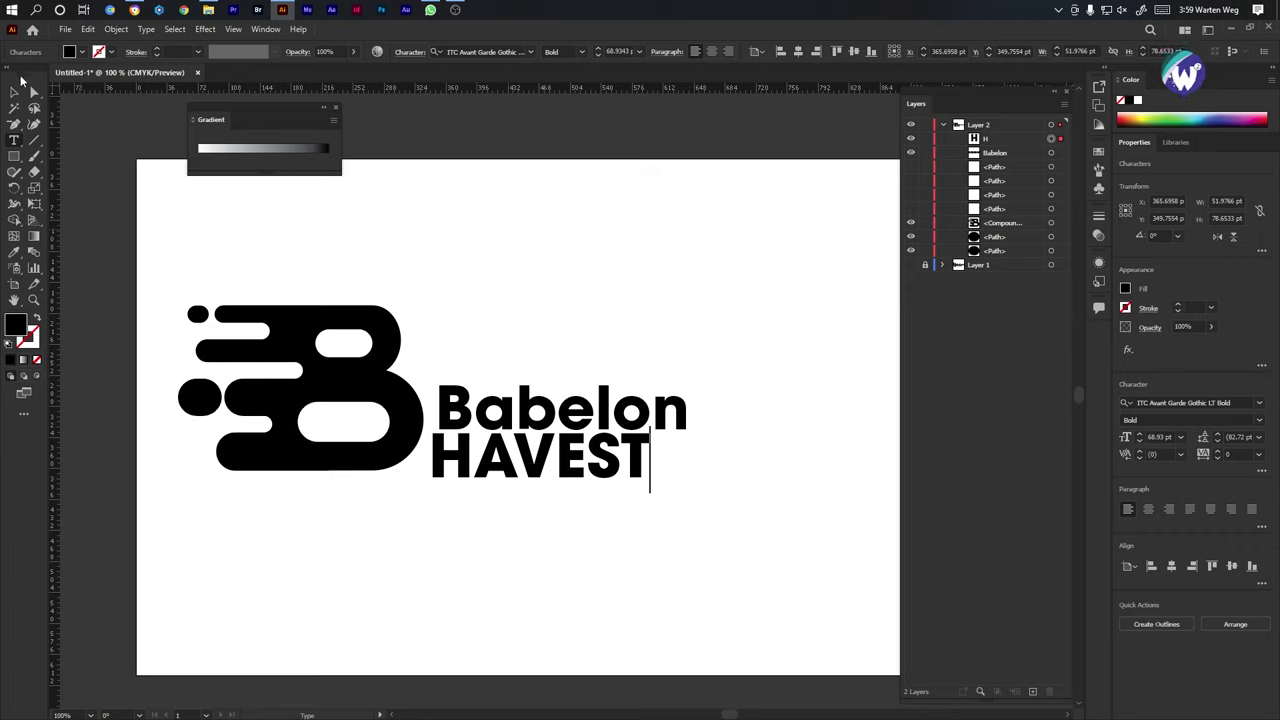
pyautogui.click(15, 91)
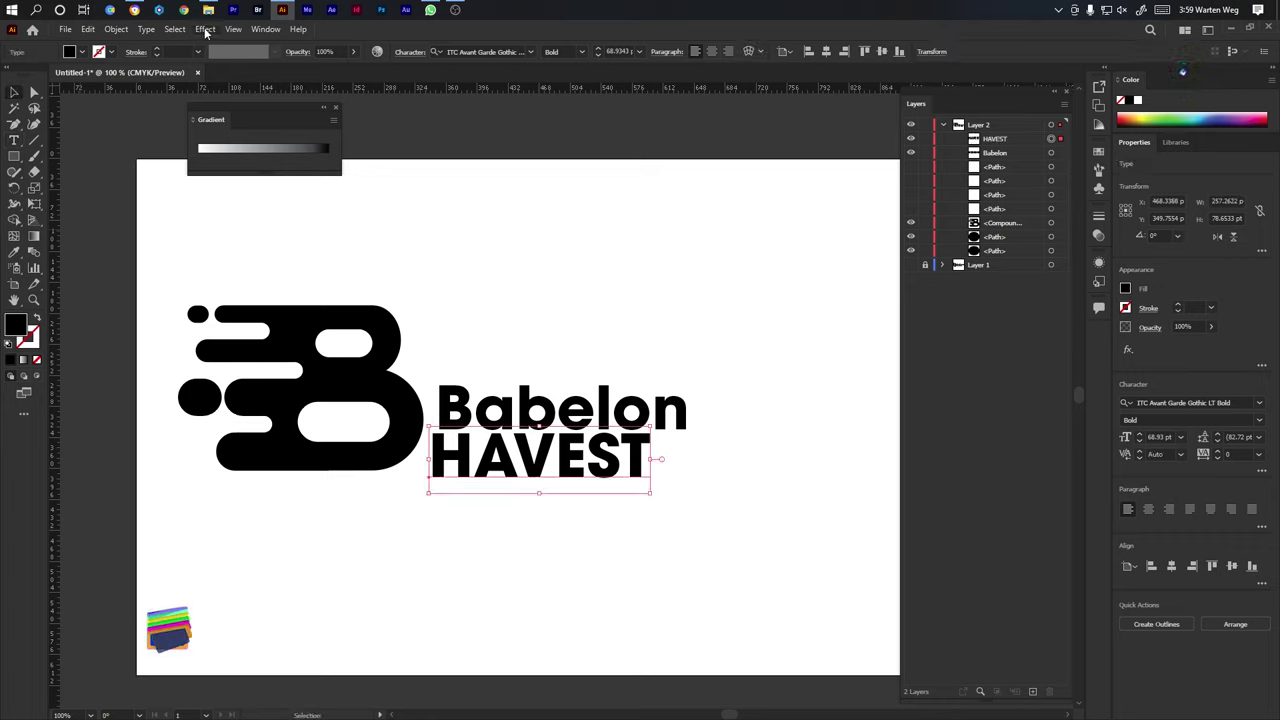
# Set the HAVEST text to 36 pt with tracking 200 and align it directly under the start of Babelon.
pyautogui.click(1181, 437)
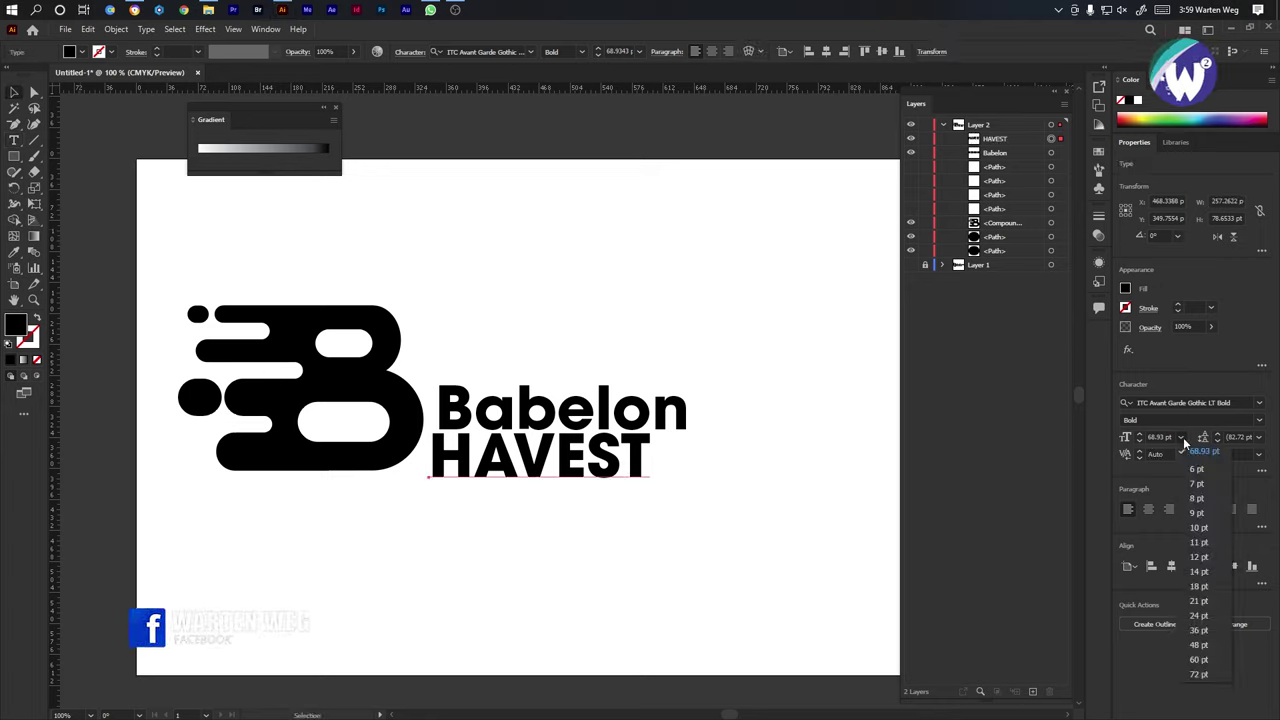
pyautogui.click(1208, 633)
pyautogui.click(1260, 455)
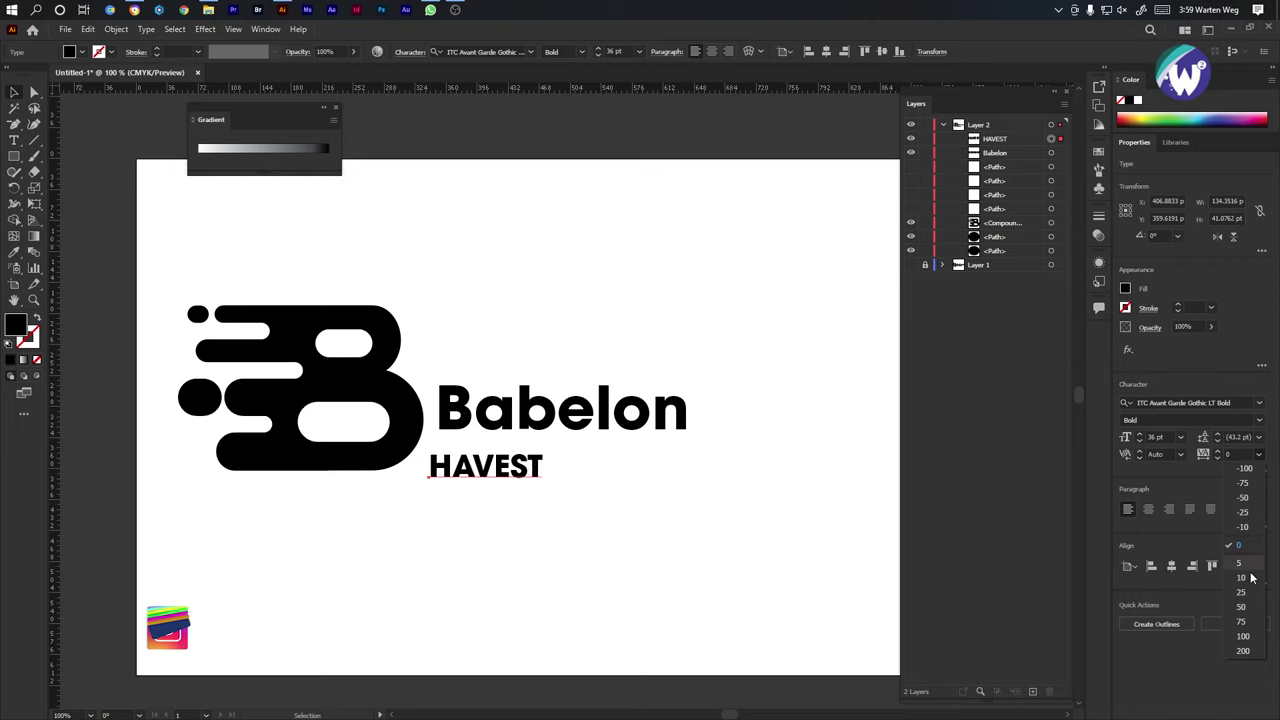
pyautogui.click(1243, 652)
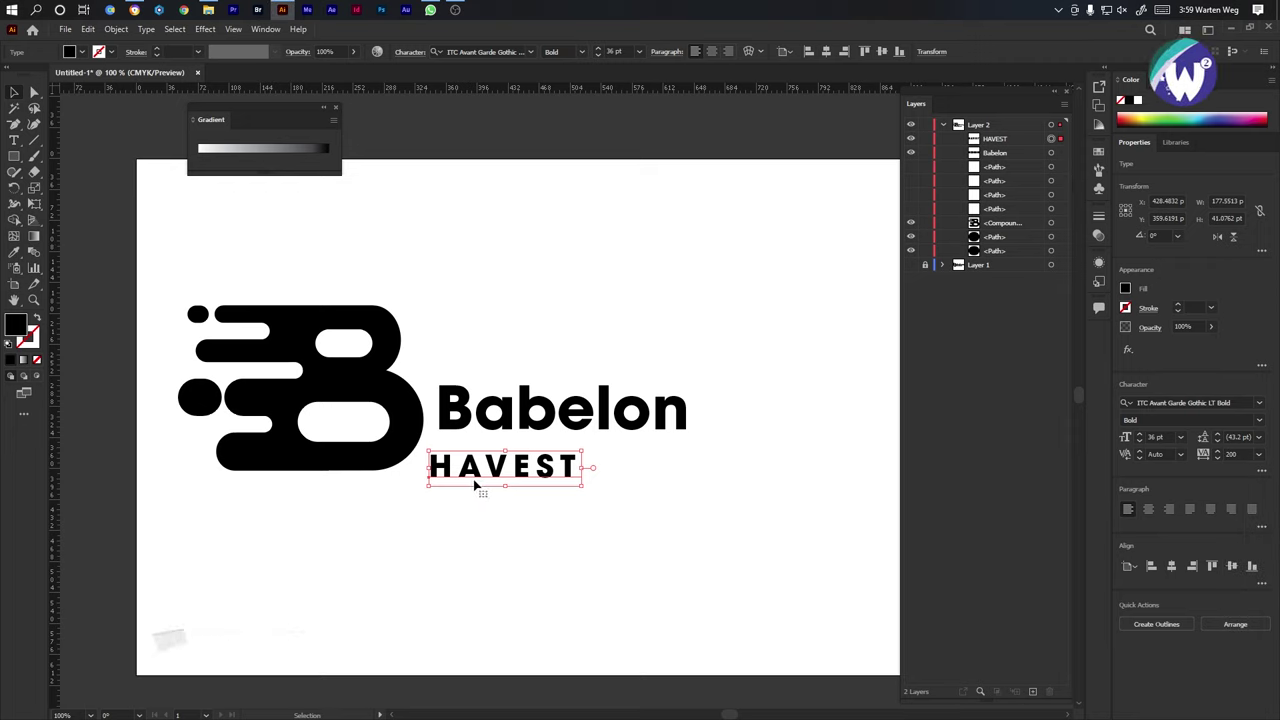
pyautogui.moveTo(495, 470); pyautogui.dragTo(509, 452)
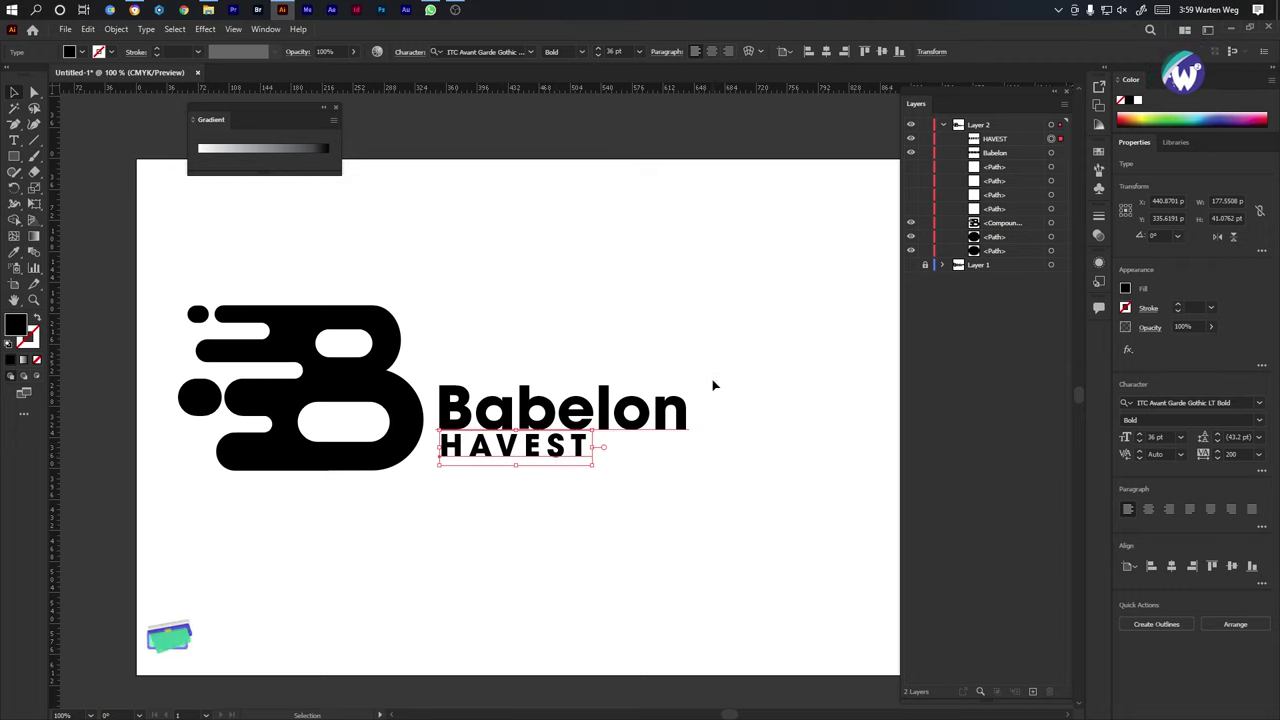
# Convert both the Babelon and HAVEST texts to outlines.
pyautogui.moveTo(716, 358); pyautogui.dragTo(490, 488)
pyautogui.rightClick(525, 410)
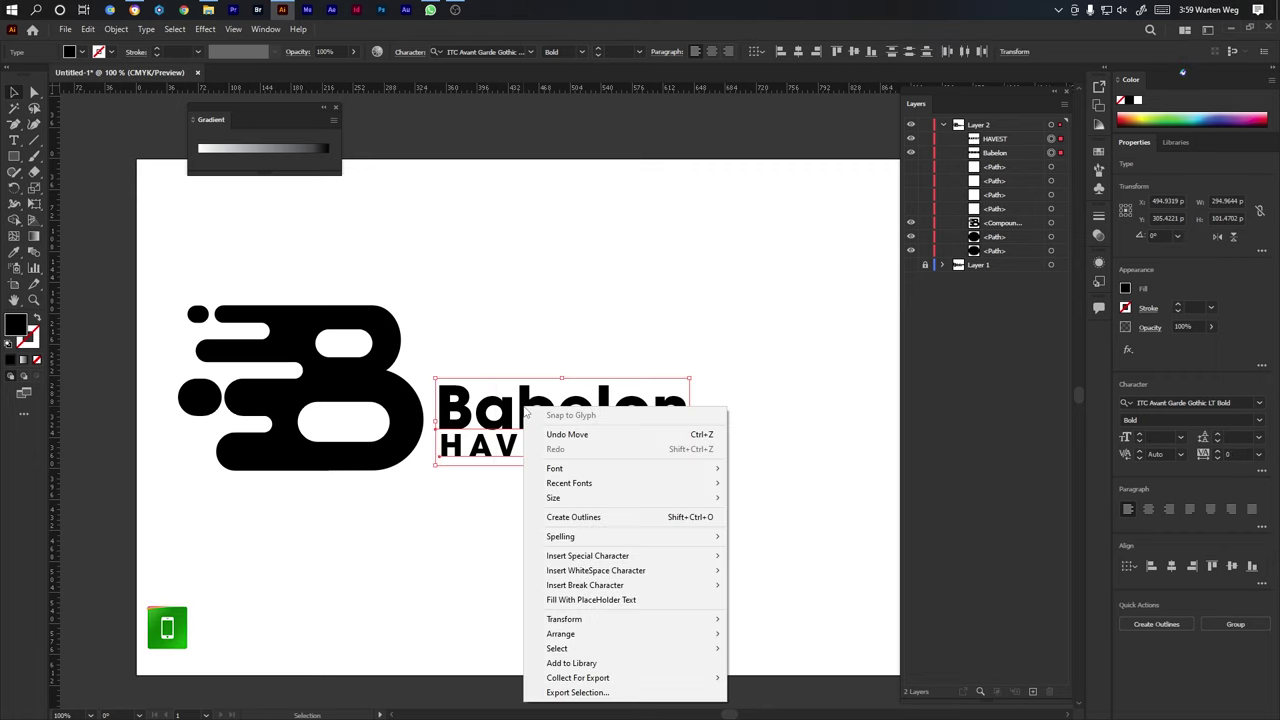
pyautogui.click(575, 517)
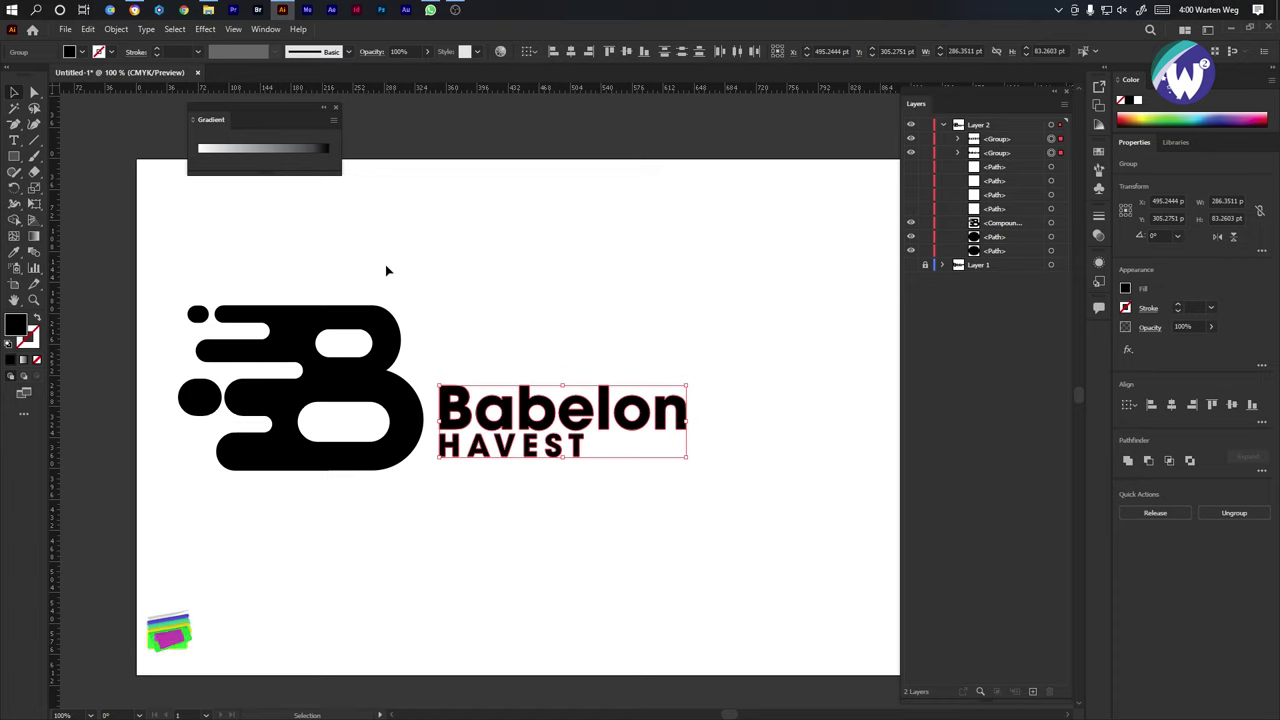
# Scale the B mark and its dots down to suit the two-line text and keep it close beside the lettering.
pyautogui.moveTo(165, 265); pyautogui.dragTo(415, 508)
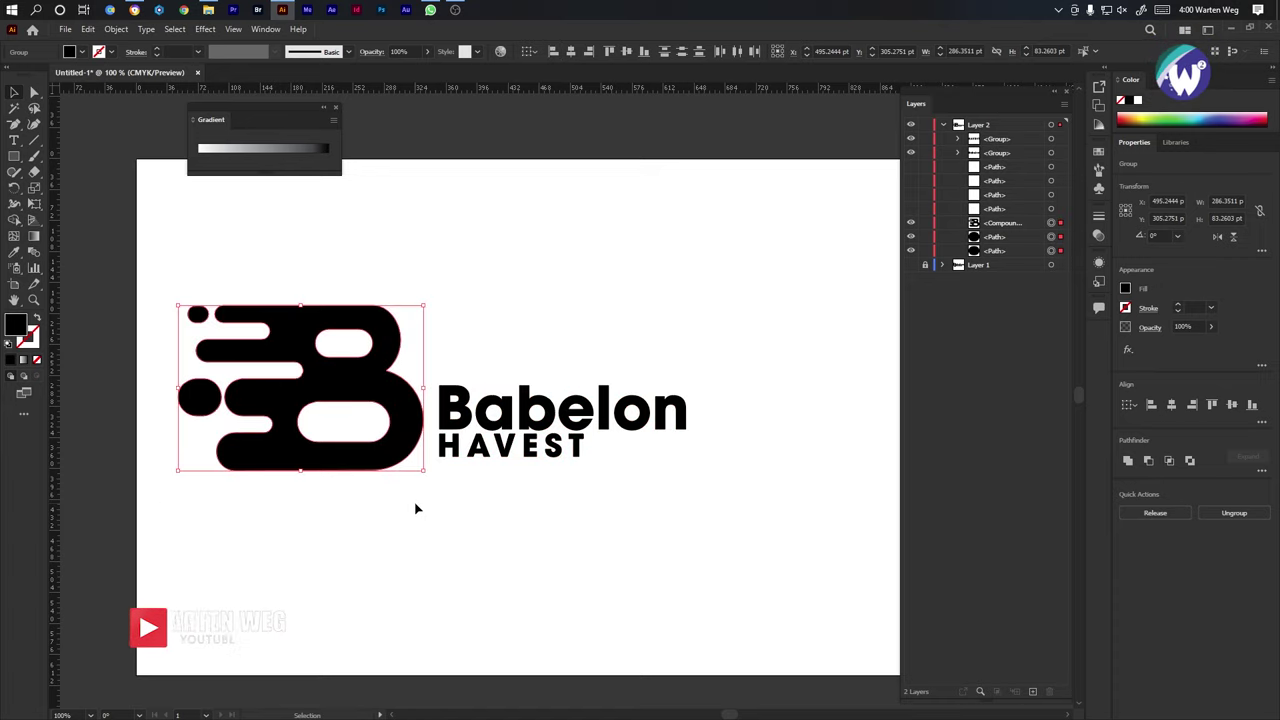
pyautogui.moveTo(425, 302); pyautogui.dragTo(400, 367)
pyautogui.click(669, 538)
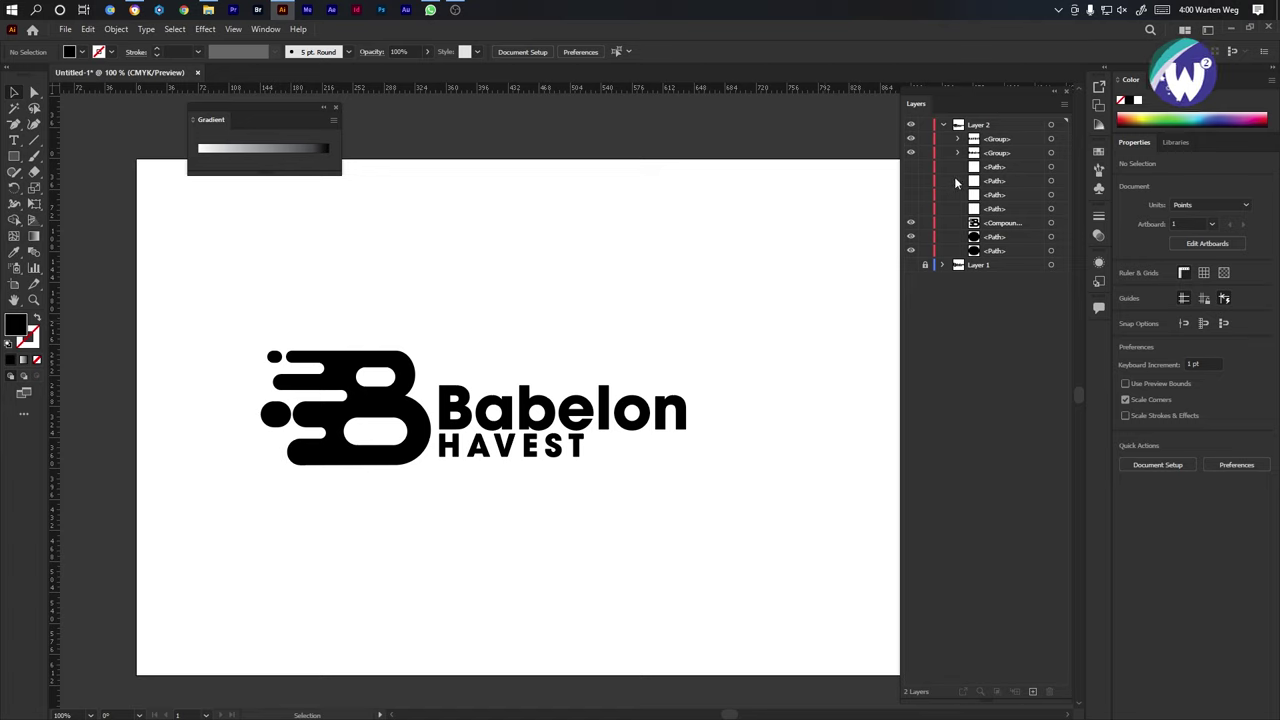
# Collapse Layer 2's contents, then rename Layer 1 as "One" and Layer 2 as "Two".
pyautogui.click(943, 124)
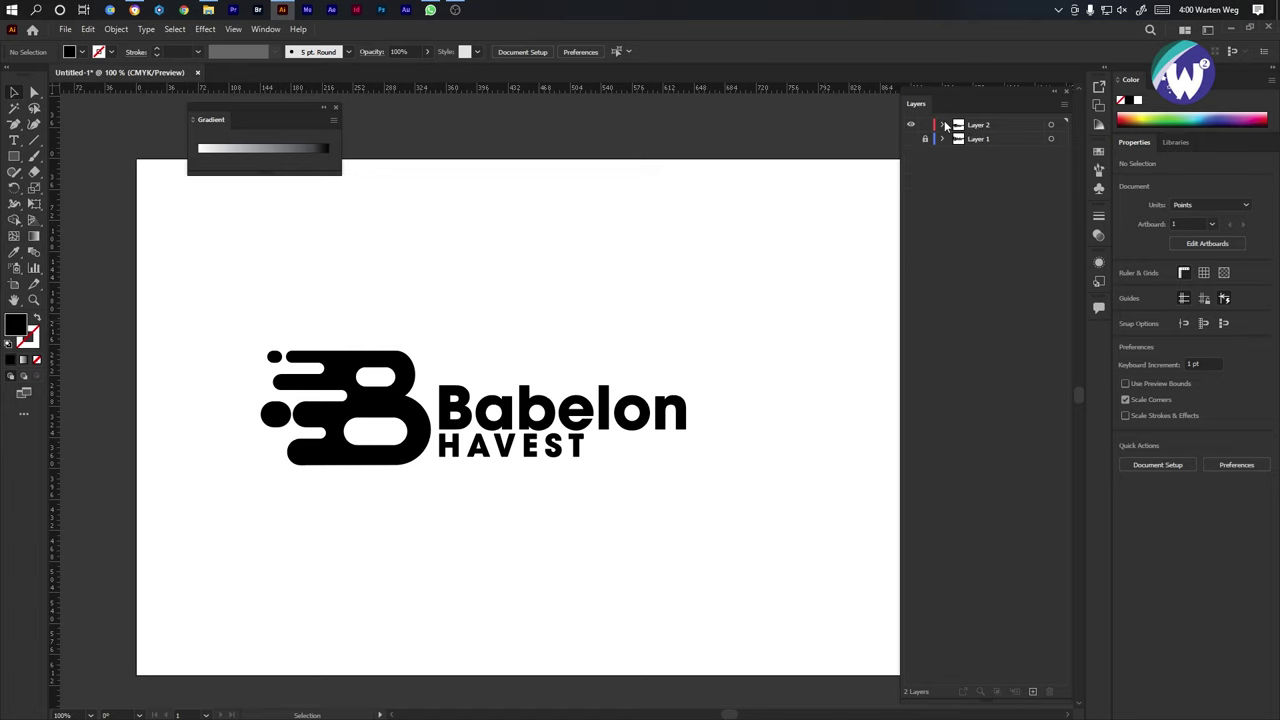
pyautogui.doubleClick(978, 140)
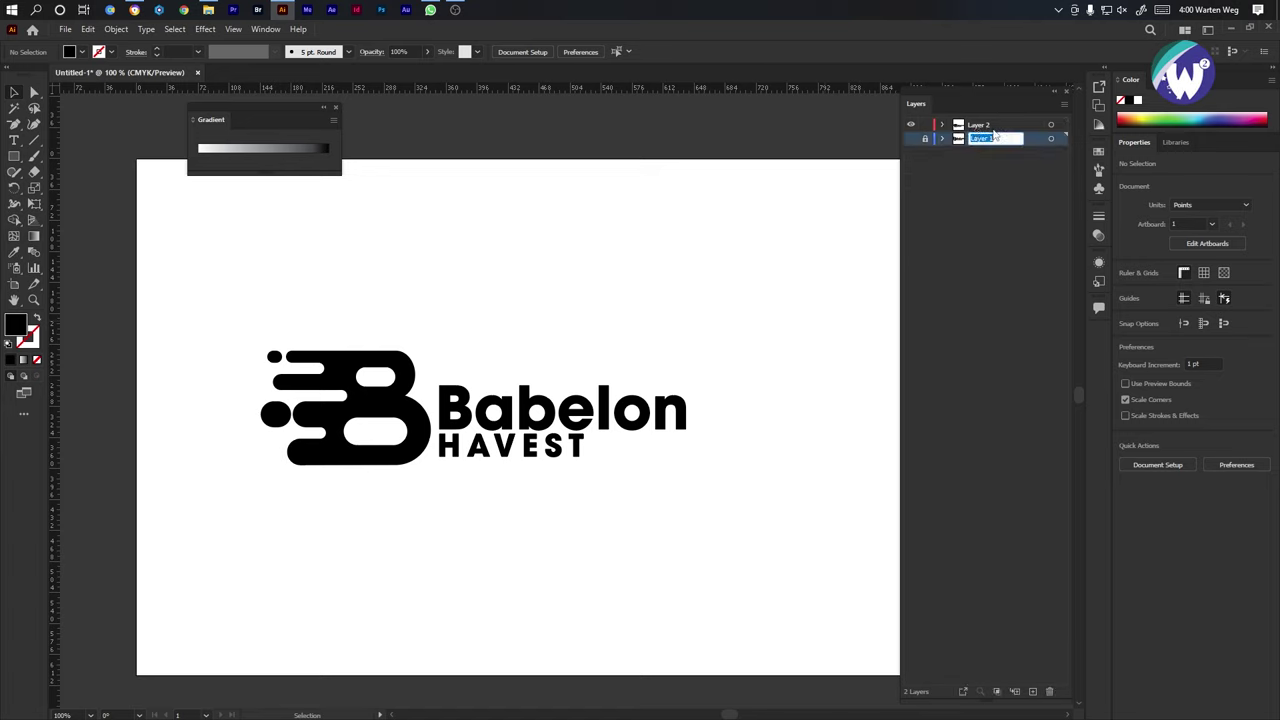
pyautogui.write('One')
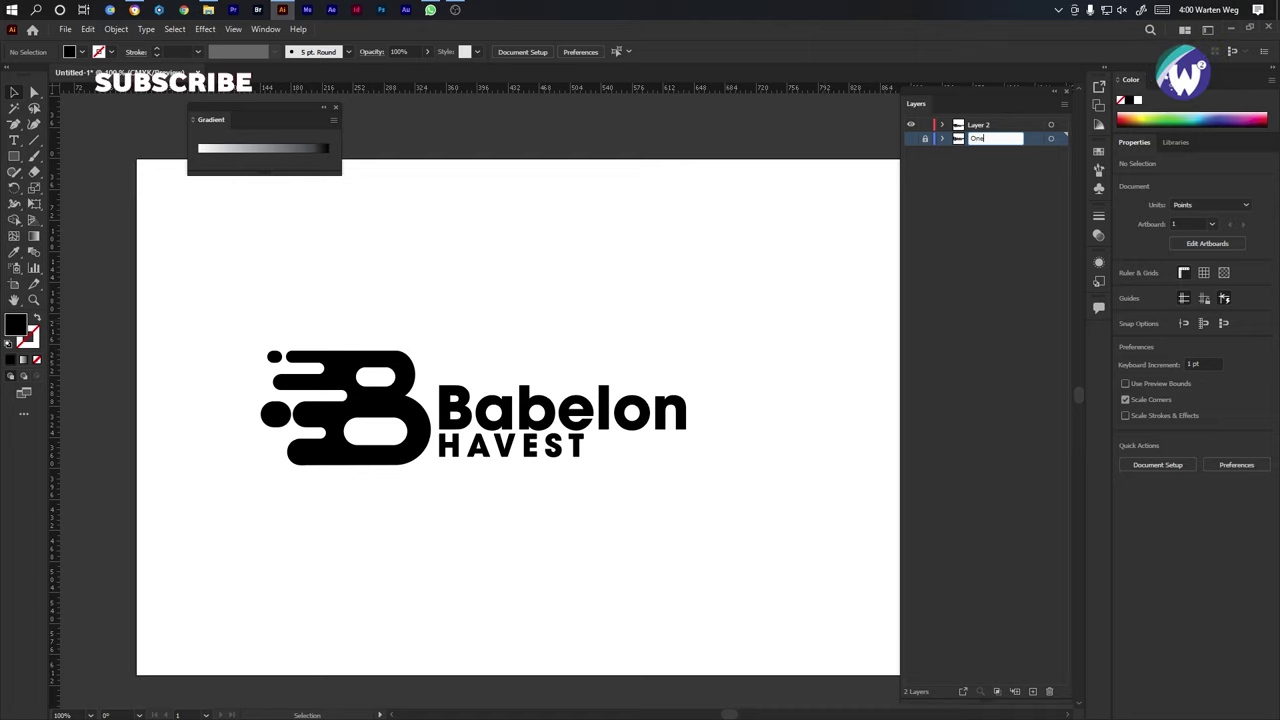
pyautogui.doubleClick(990, 126)
pyautogui.press('Escape')
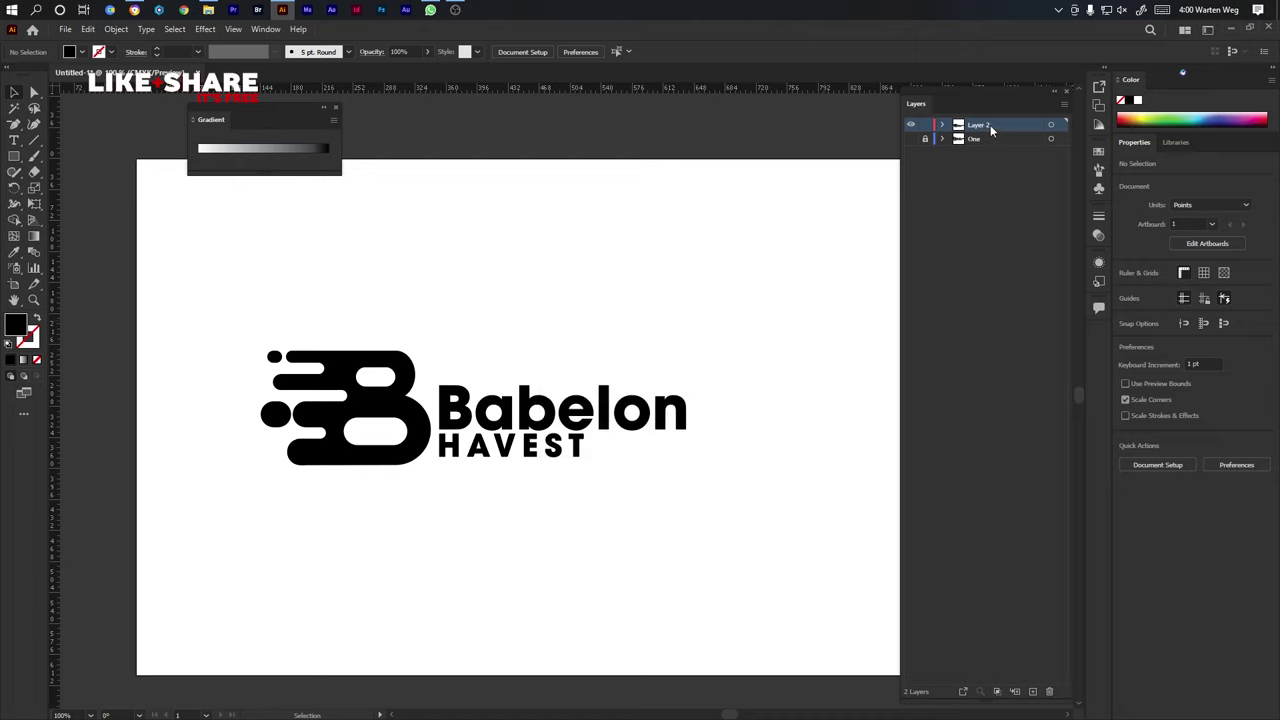
pyautogui.write('Tw')
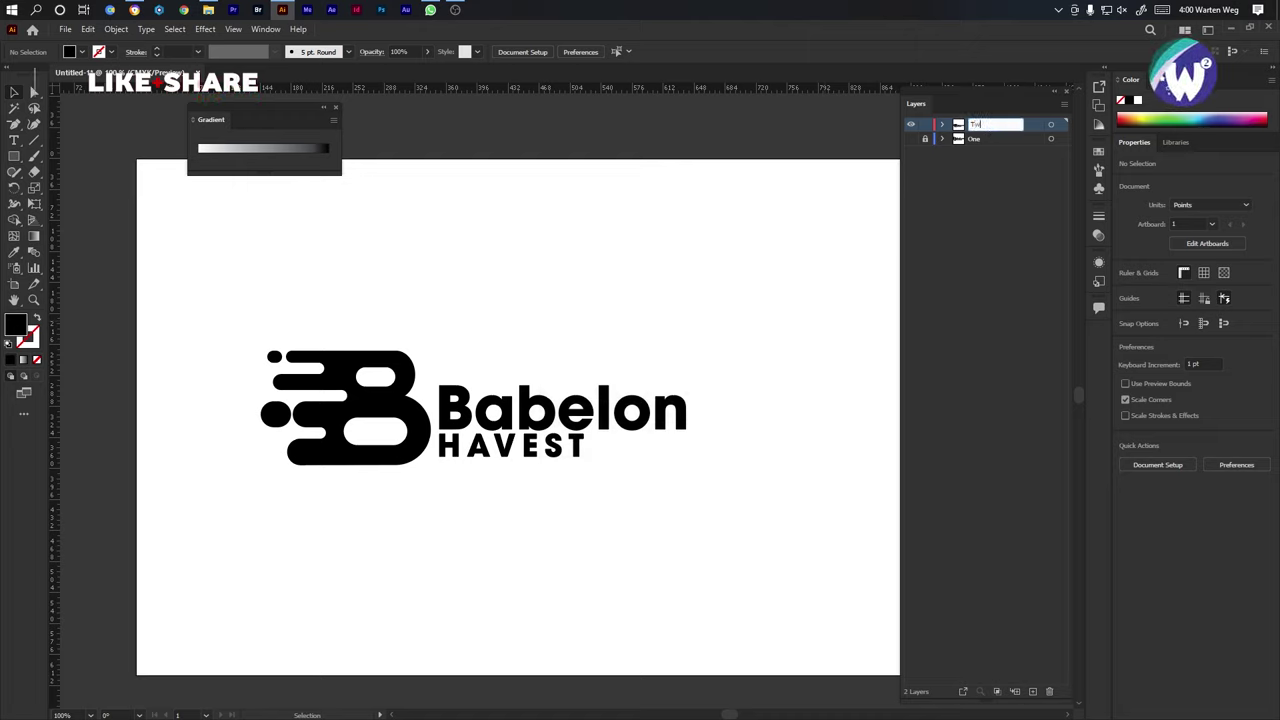
pyautogui.write('o')
pyautogui.press('Return')
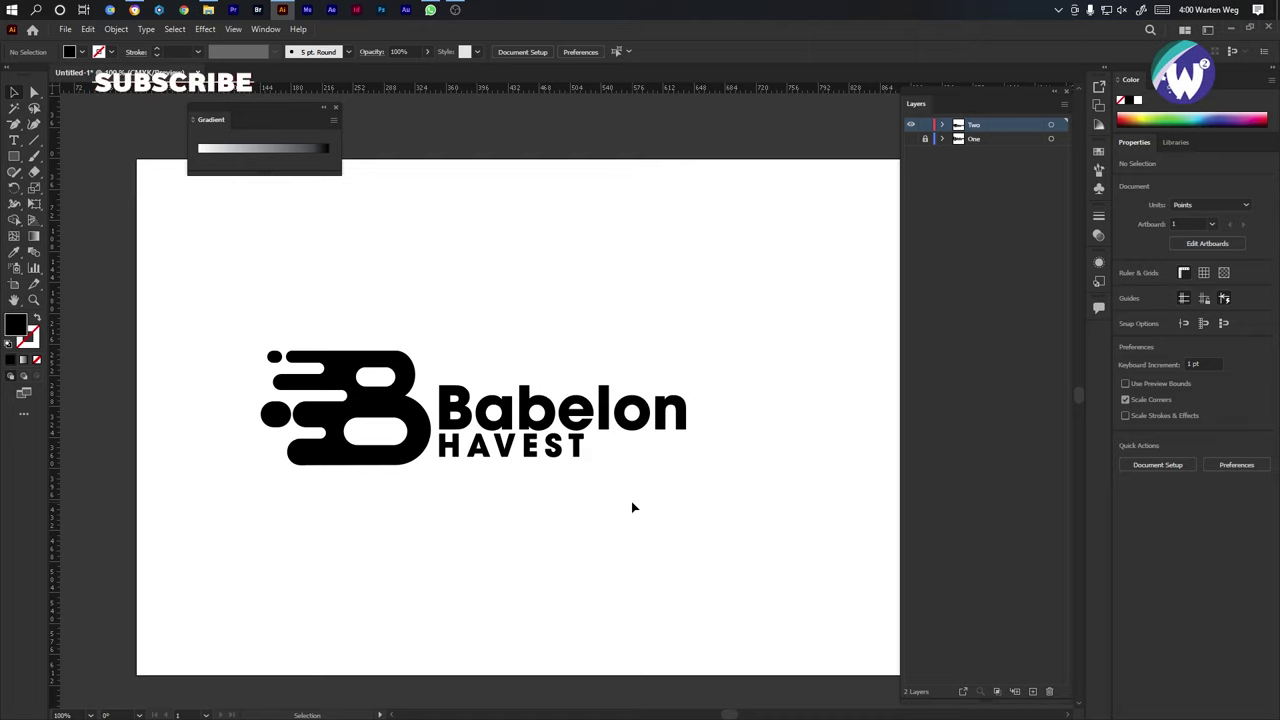
# Save the document as "B LOgo Design" in Adobe Illustrator format in the B logo folder, with Illustrator 2020 compatibility.
pyautogui.hotkey('ctrl', 's')
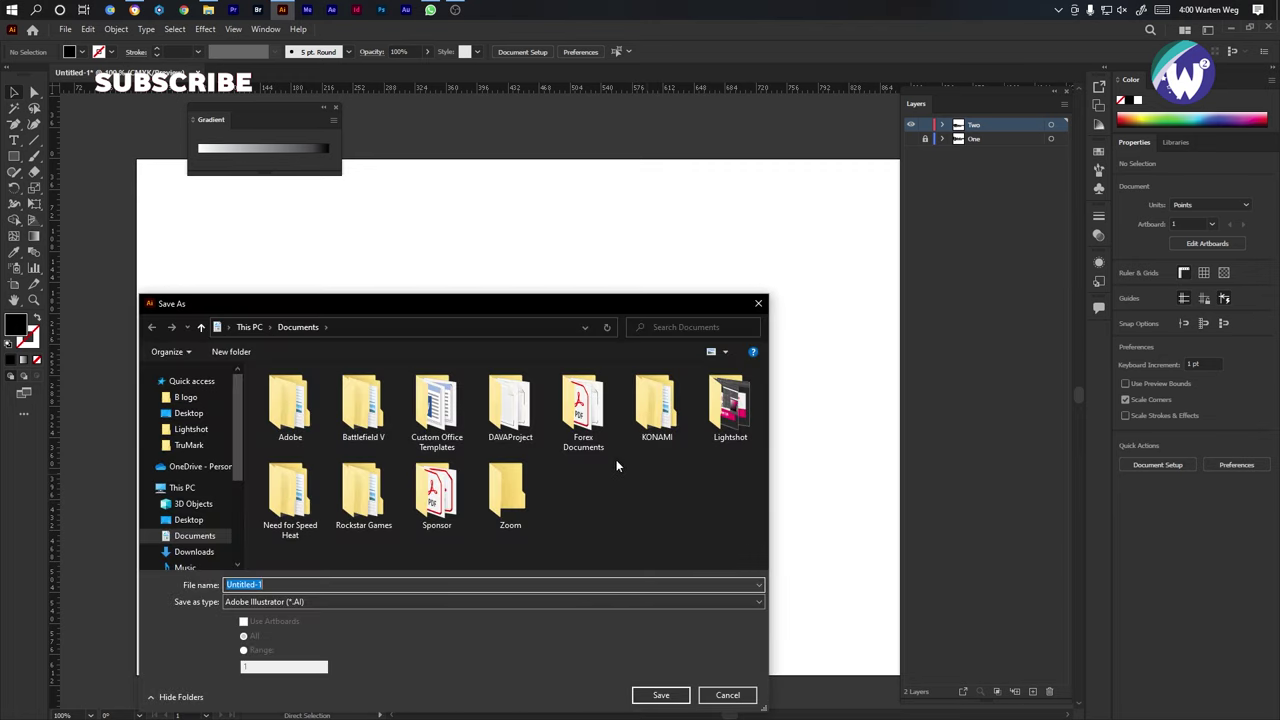
pyautogui.click(184, 399)
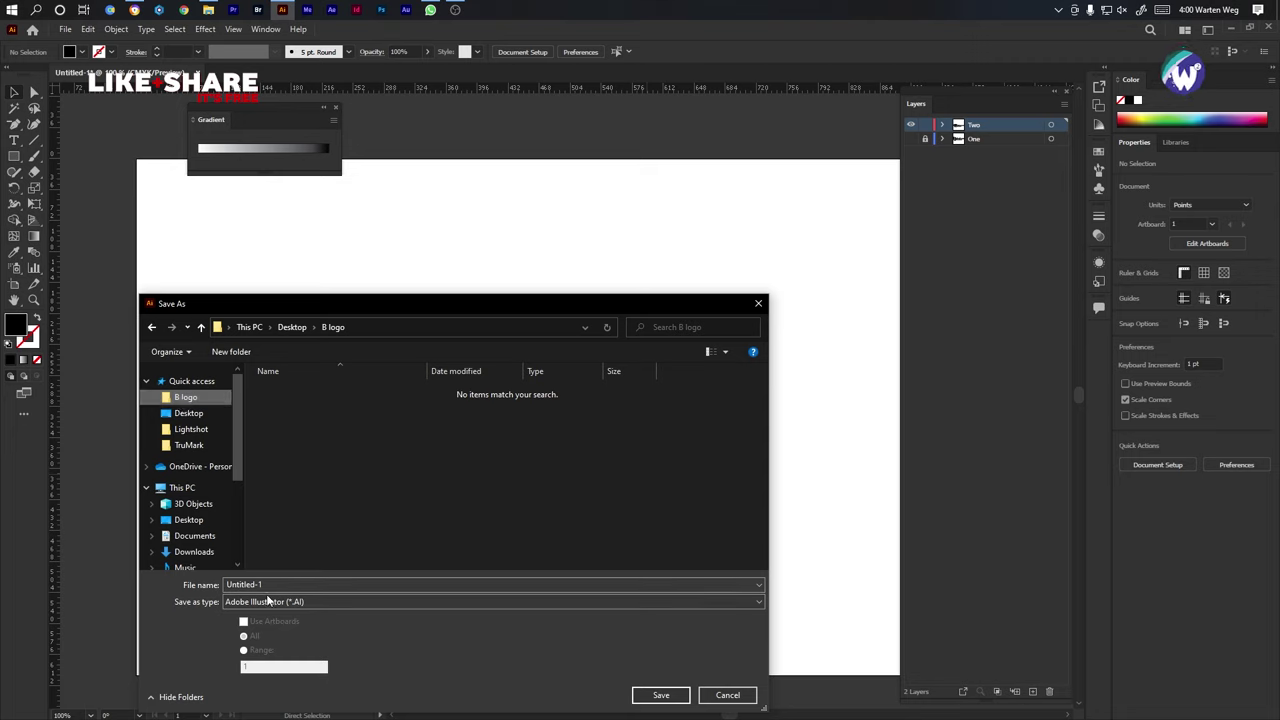
pyautogui.moveTo(275, 584); pyautogui.dragTo(205, 583)
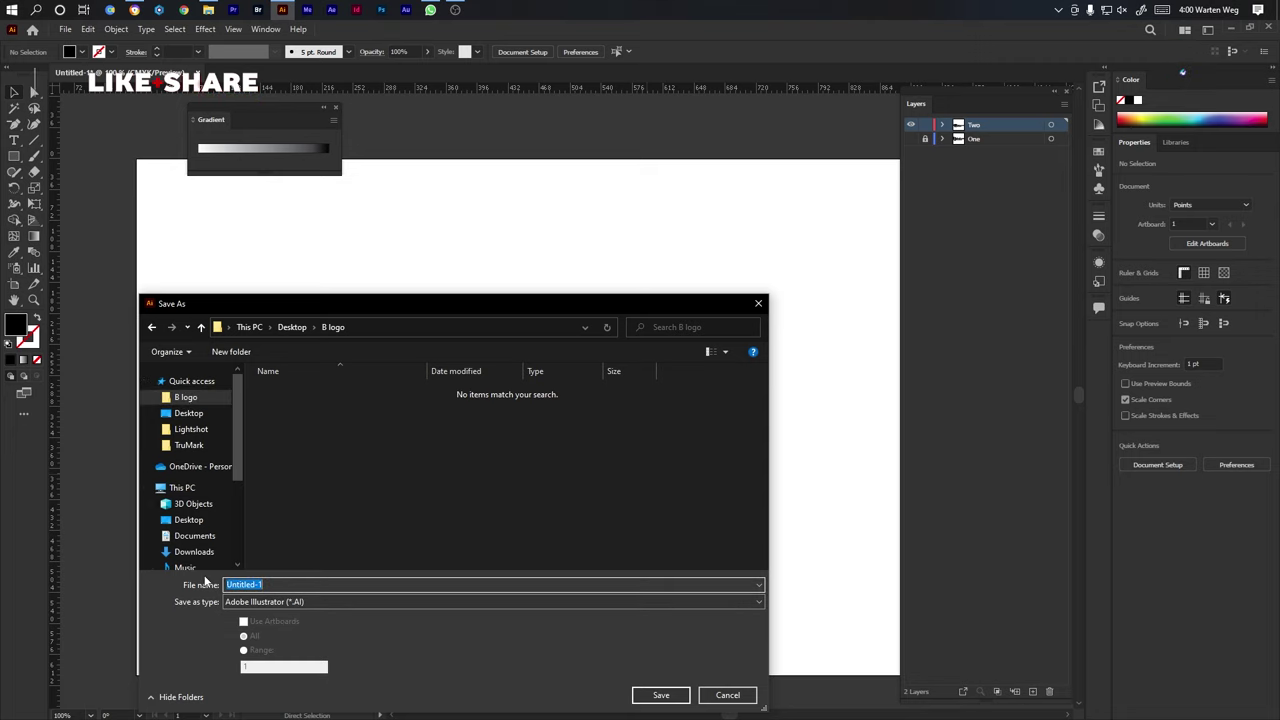
pyautogui.write('B LOgo')
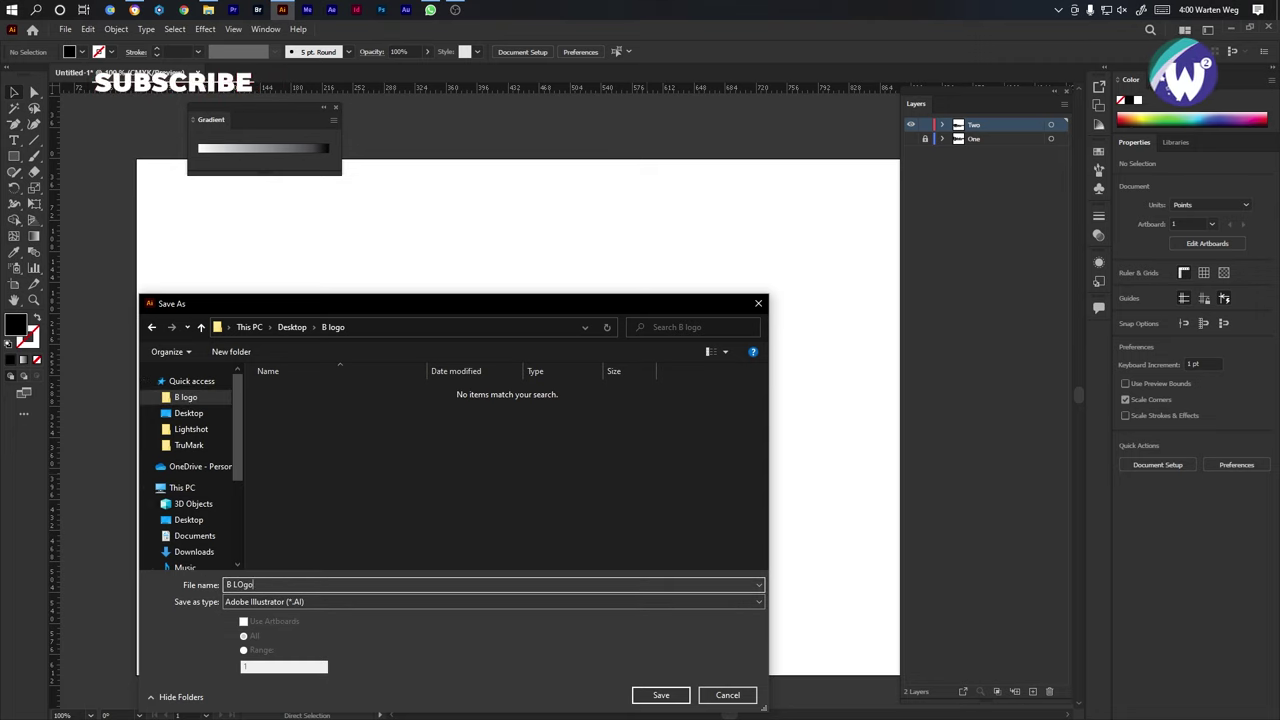
pyautogui.write(' Design')
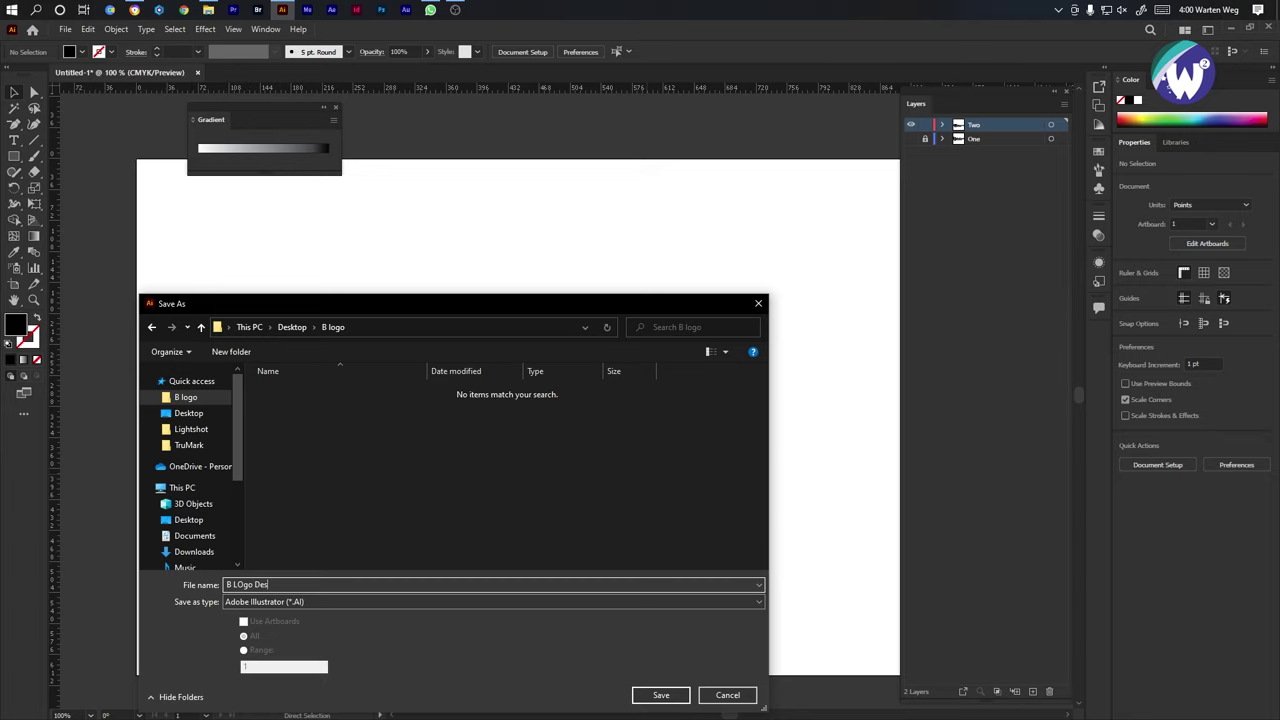
pyautogui.click(647, 690)
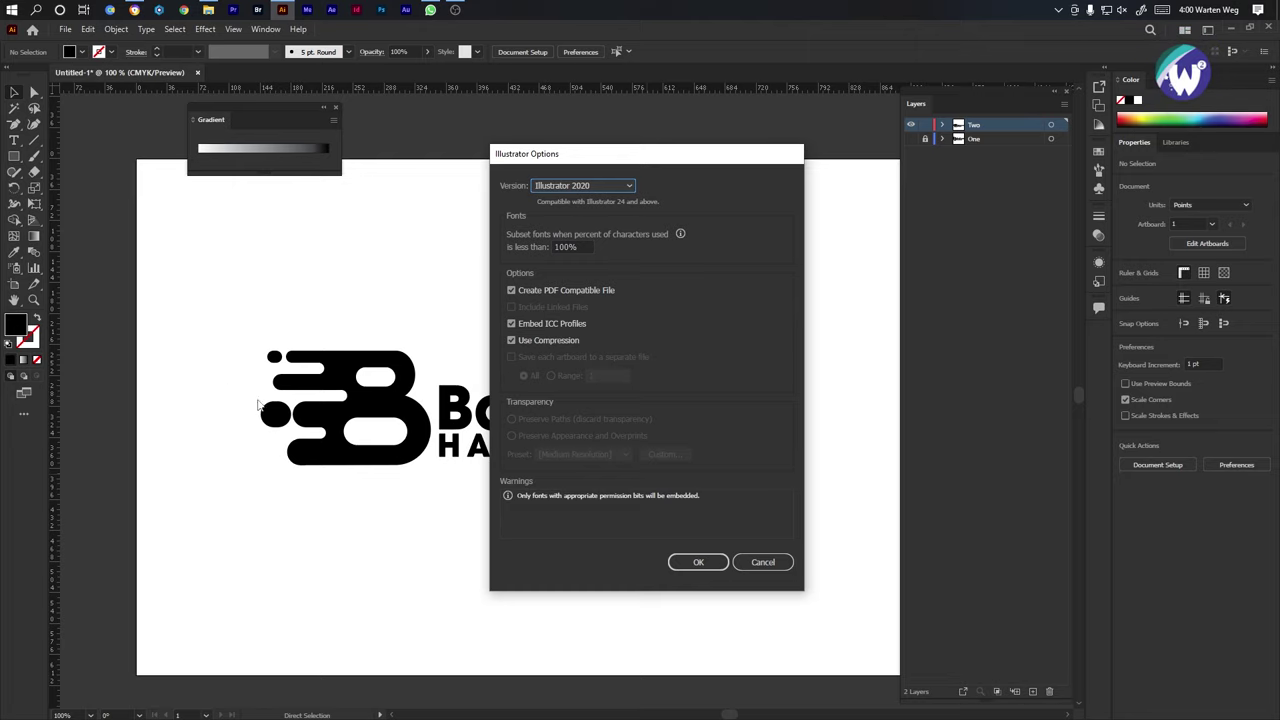
pyautogui.click(702, 566)
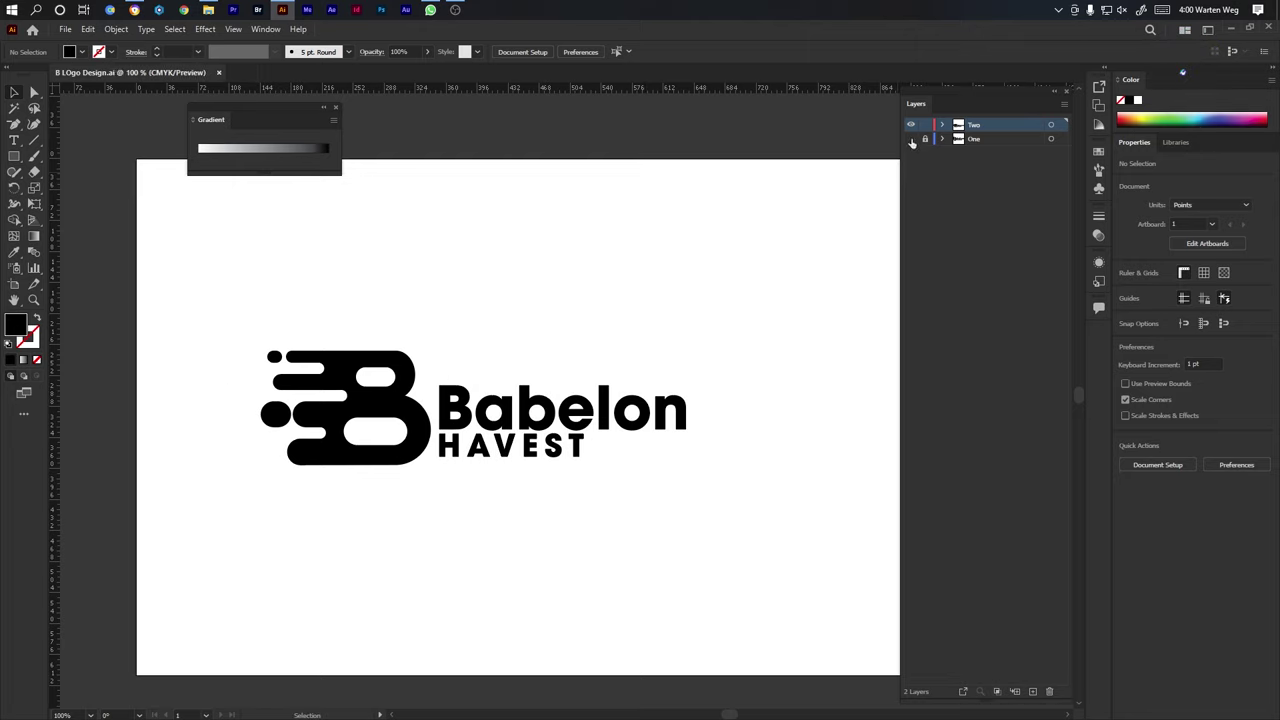
# Hide and lock layer Two, then add a new layer above it.
pyautogui.hotkey('ctrl', 'y')
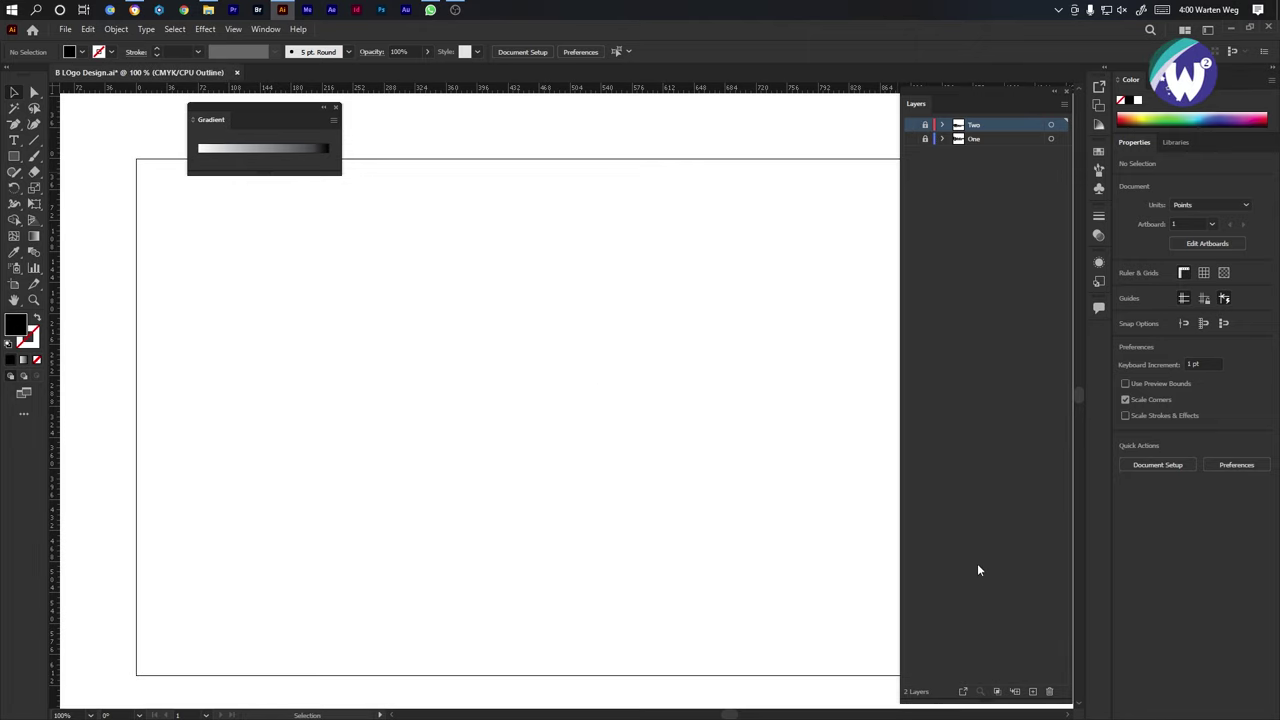
pyautogui.click(1034, 692)
pyautogui.hotkey('ctrl', 'y')
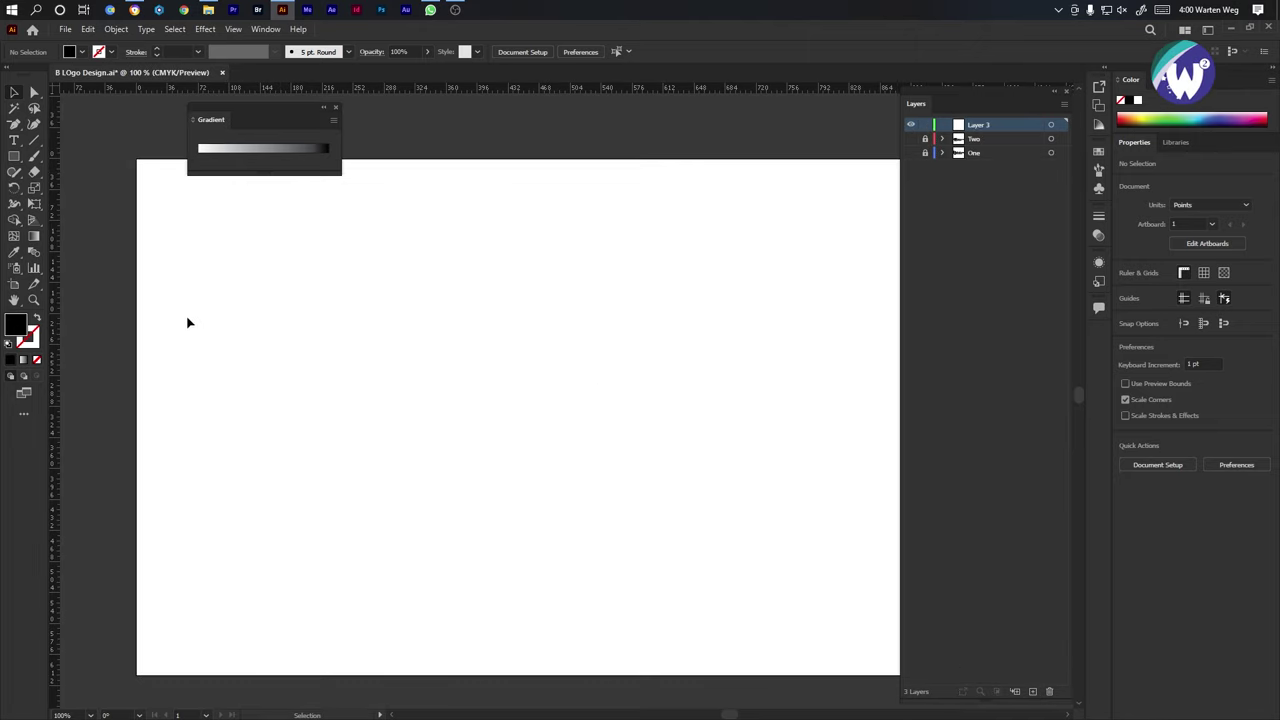
# Draw a black rectangle about 543 by 204 pt with fully rounded ends in the upper part of the artboard.
pyautogui.moveTo(461, 387); pyautogui.dragTo(392, 386)
pyautogui.press('v')
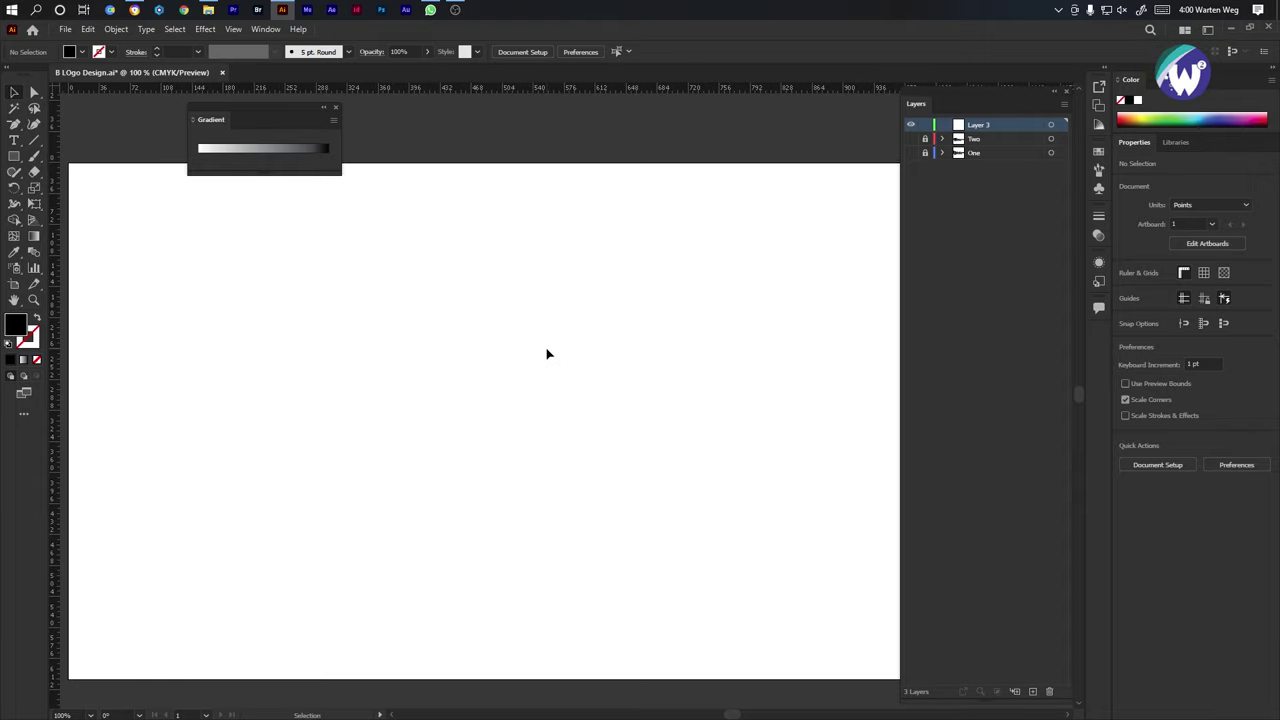
pyautogui.scroll(-1, 547, 353)
pyautogui.moveTo(547, 353); pyautogui.dragTo(484, 374)
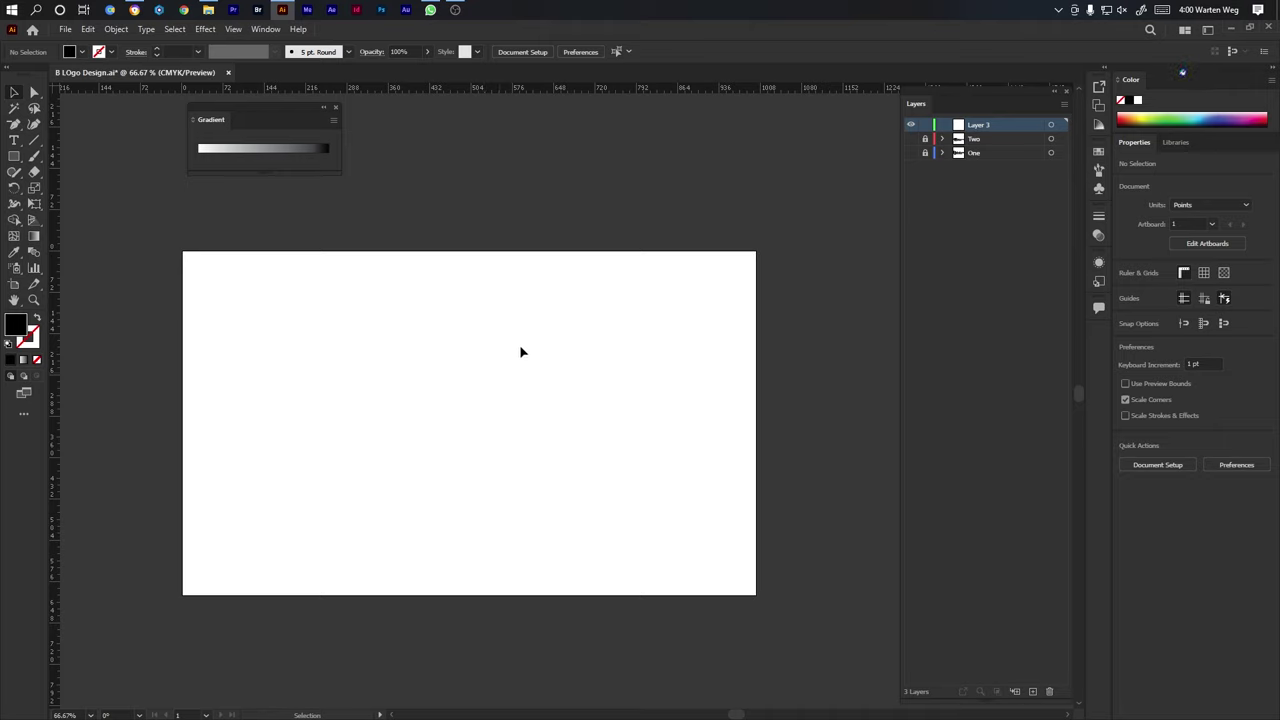
pyautogui.click(13, 157)
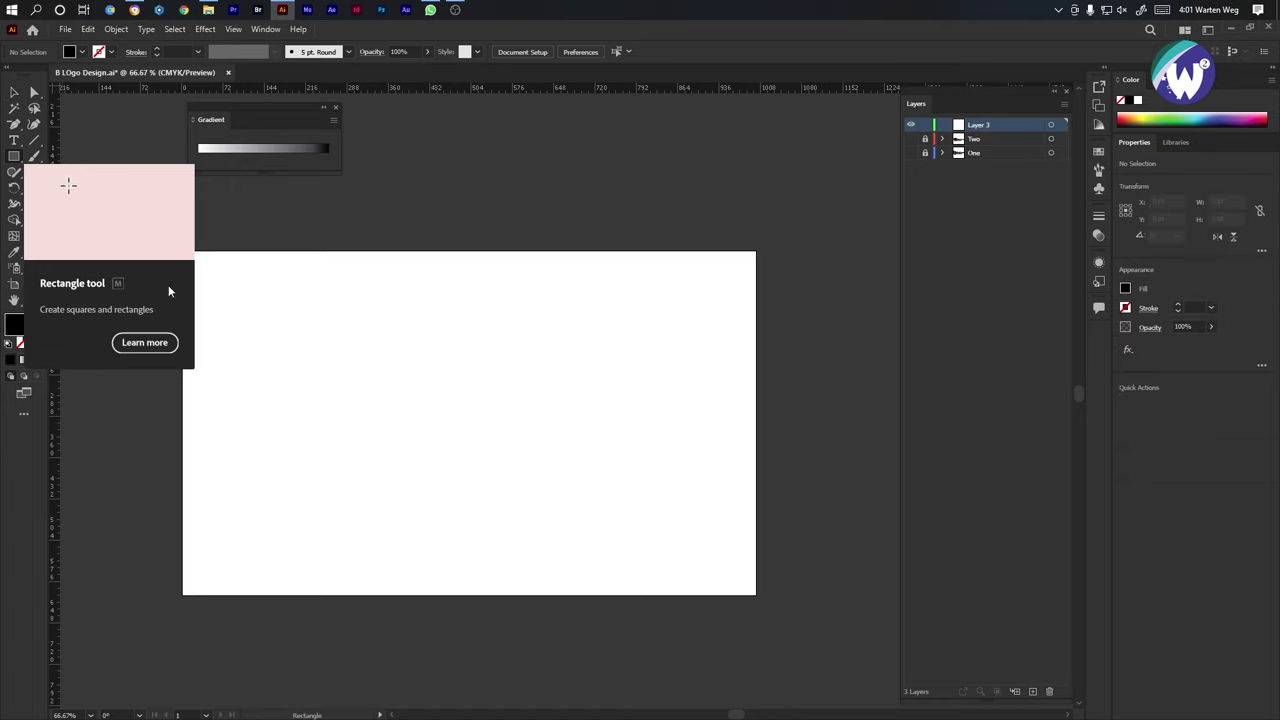
pyautogui.moveTo(289, 301)
pyautogui.mouseDown()
pyautogui.moveTo(601, 418)
pyautogui.moveTo(488, 401)
pyautogui.moveTo(491, 480)
pyautogui.mouseUp()
pyautogui.hotkey('ctrl', 'z')
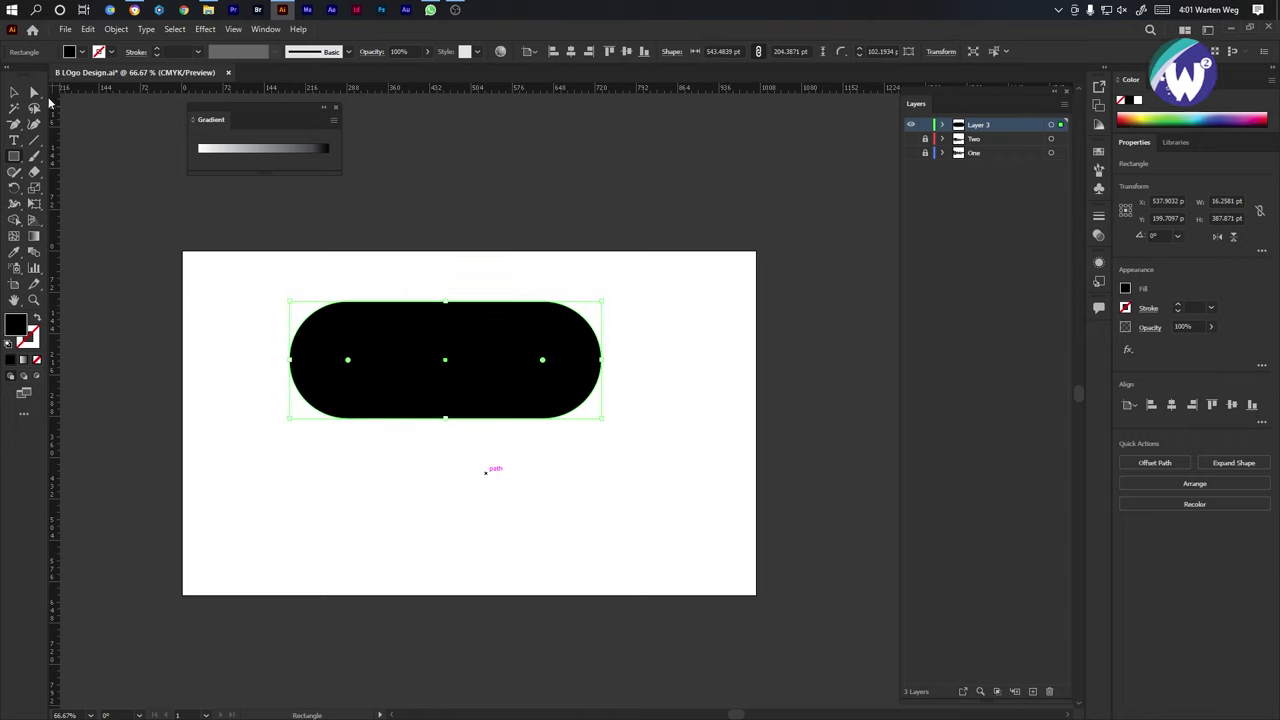
# Duplicate the black capsule slightly to its left and fill the copy with the artboard's white.
pyautogui.click(14, 92)
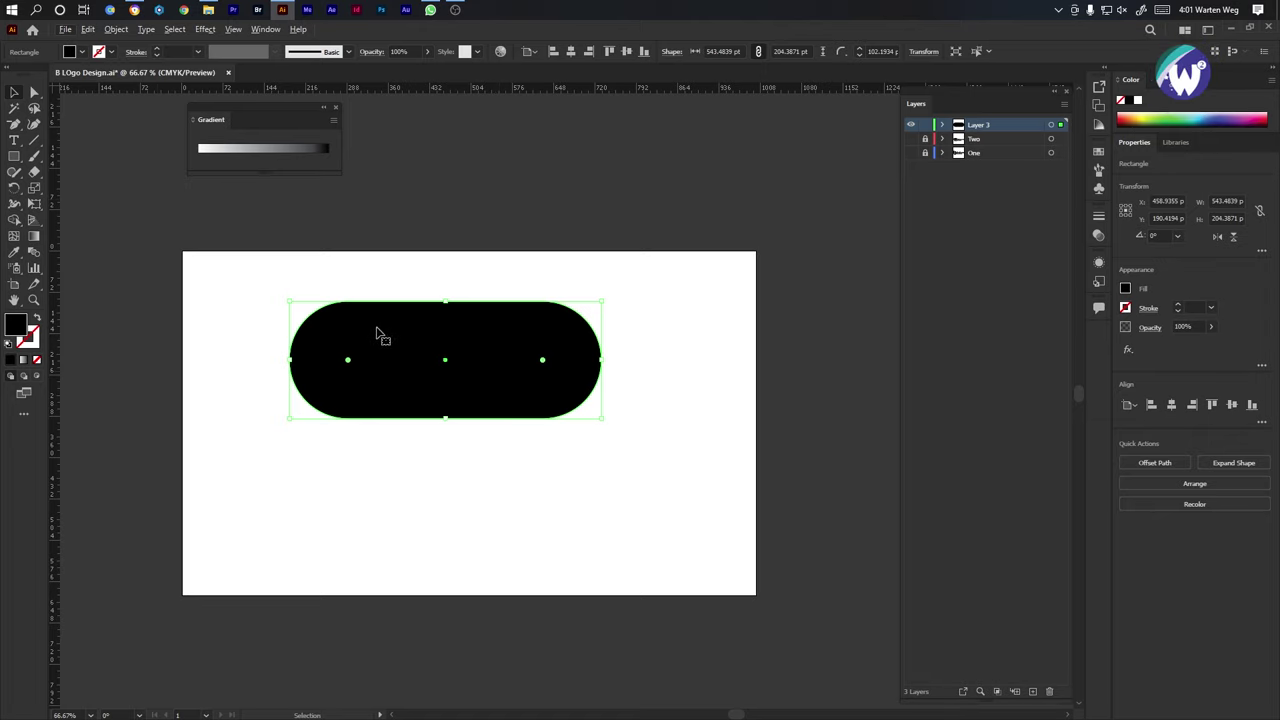
pyautogui.moveTo(493, 394); pyautogui.dragTo(455, 398)
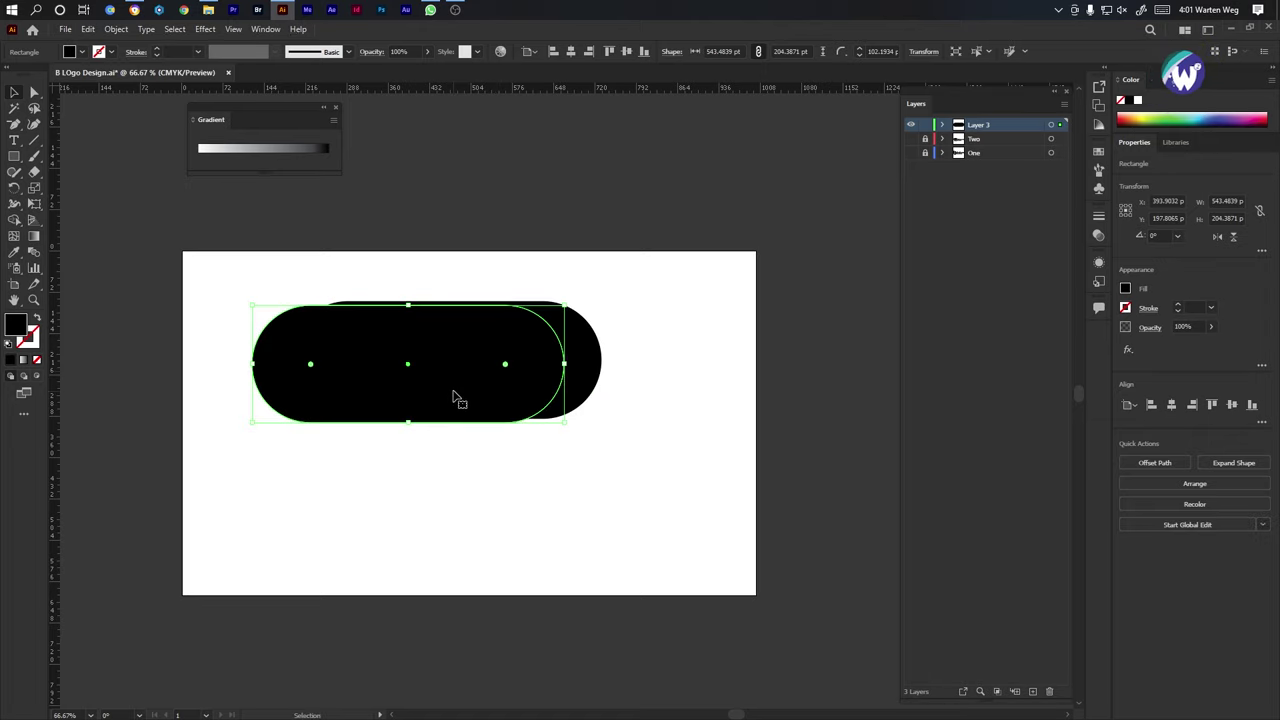
pyautogui.press('i')
pyautogui.click(492, 472)
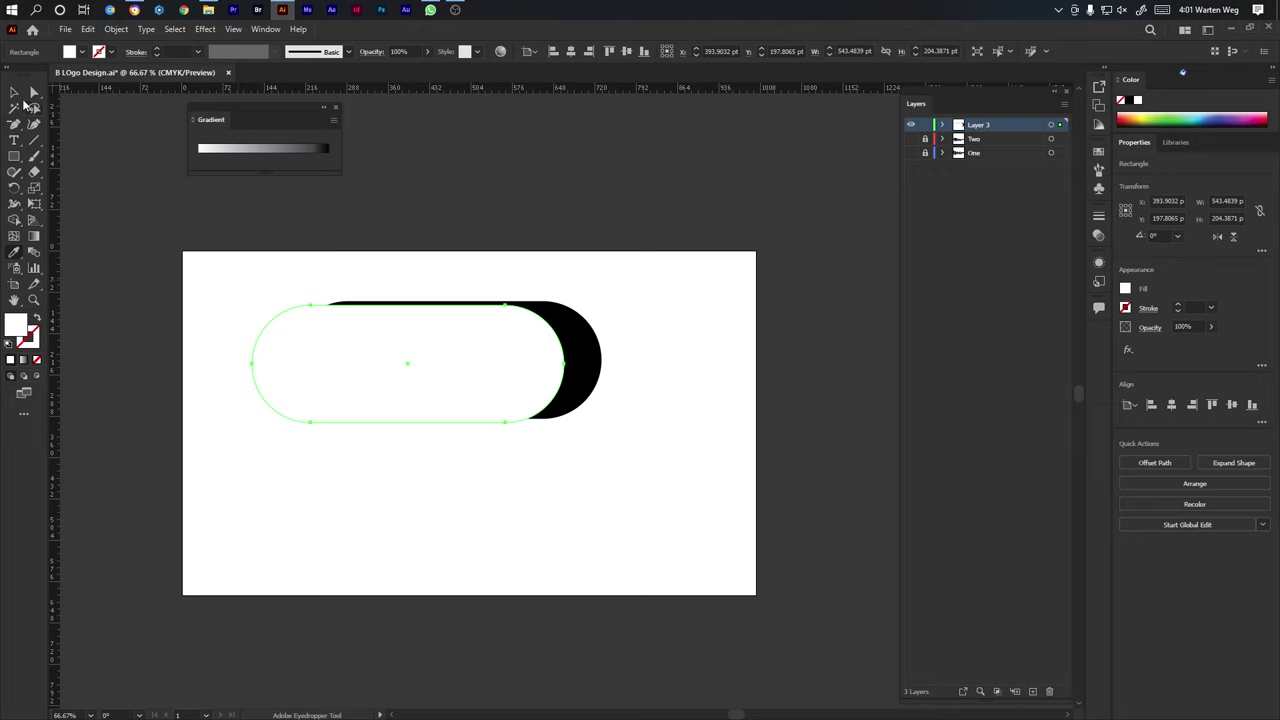
# Scale the white capsule to about 175 pt high within the black one, and stretch it past the black capsule's left end to about 615 pt wide.
pyautogui.click(14, 92)
pyautogui.moveTo(405, 426); pyautogui.dragTo(443, 391)
pyautogui.moveTo(544, 353); pyautogui.dragTo(568, 368)
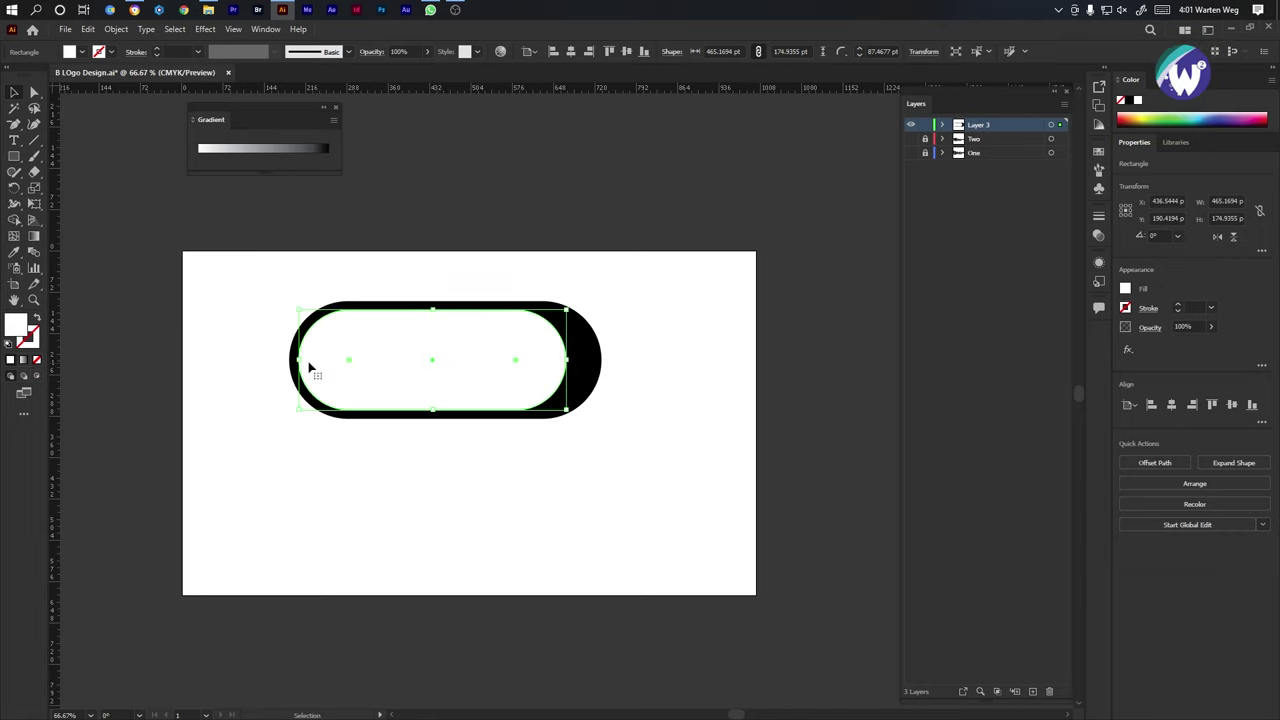
pyautogui.moveTo(298, 361); pyautogui.dragTo(213, 361)
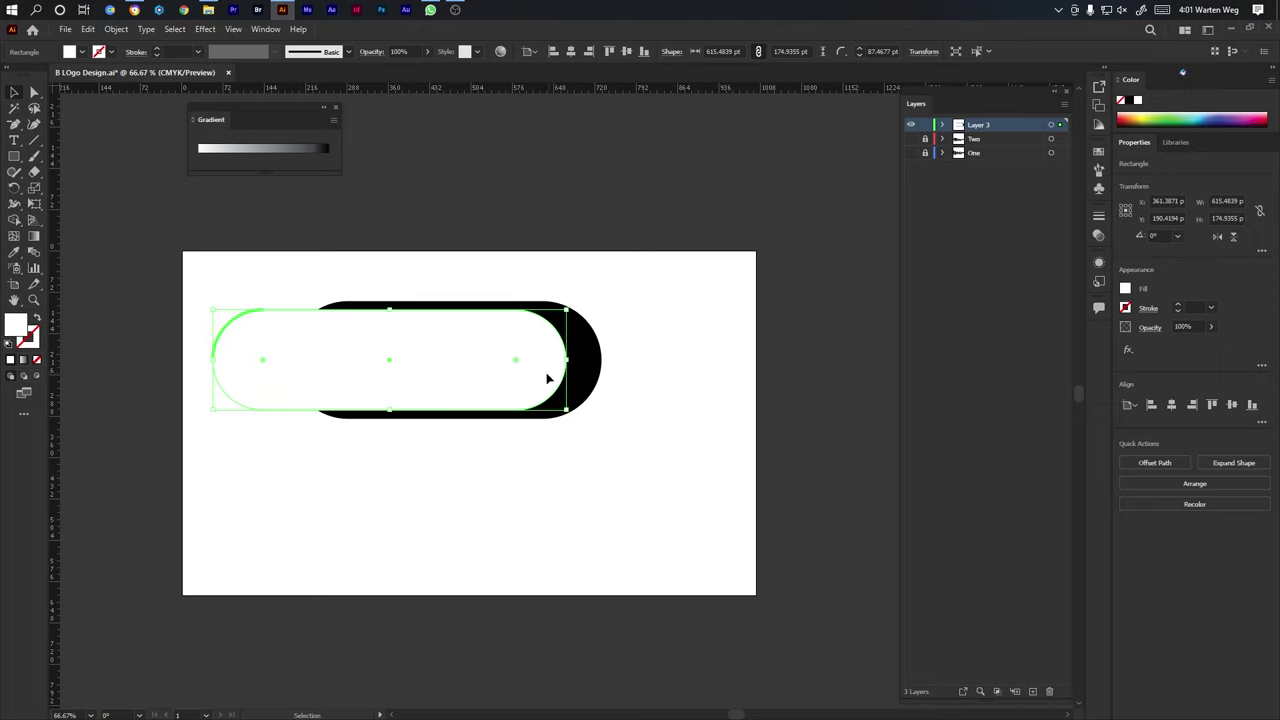
pyautogui.moveTo(548, 378); pyautogui.dragTo(530, 380)
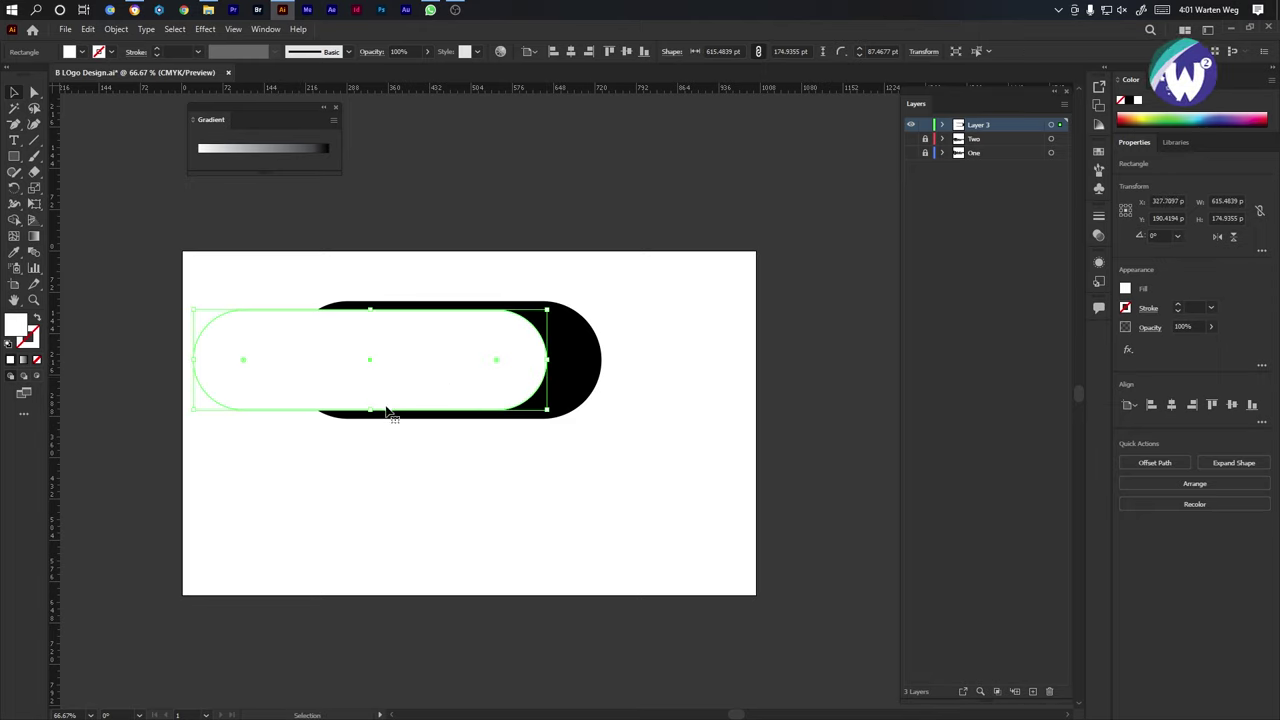
# Scale the white capsule proportionally to about 442 by 126 pt and move it fully inside the black capsule.
pyautogui.moveTo(389, 409)
pyautogui.mouseDown()
pyautogui.moveTo(480, 409)
pyautogui.moveTo(373, 412)
pyautogui.mouseUp()
pyautogui.hotkey('ctrl', 'shift', 'a')
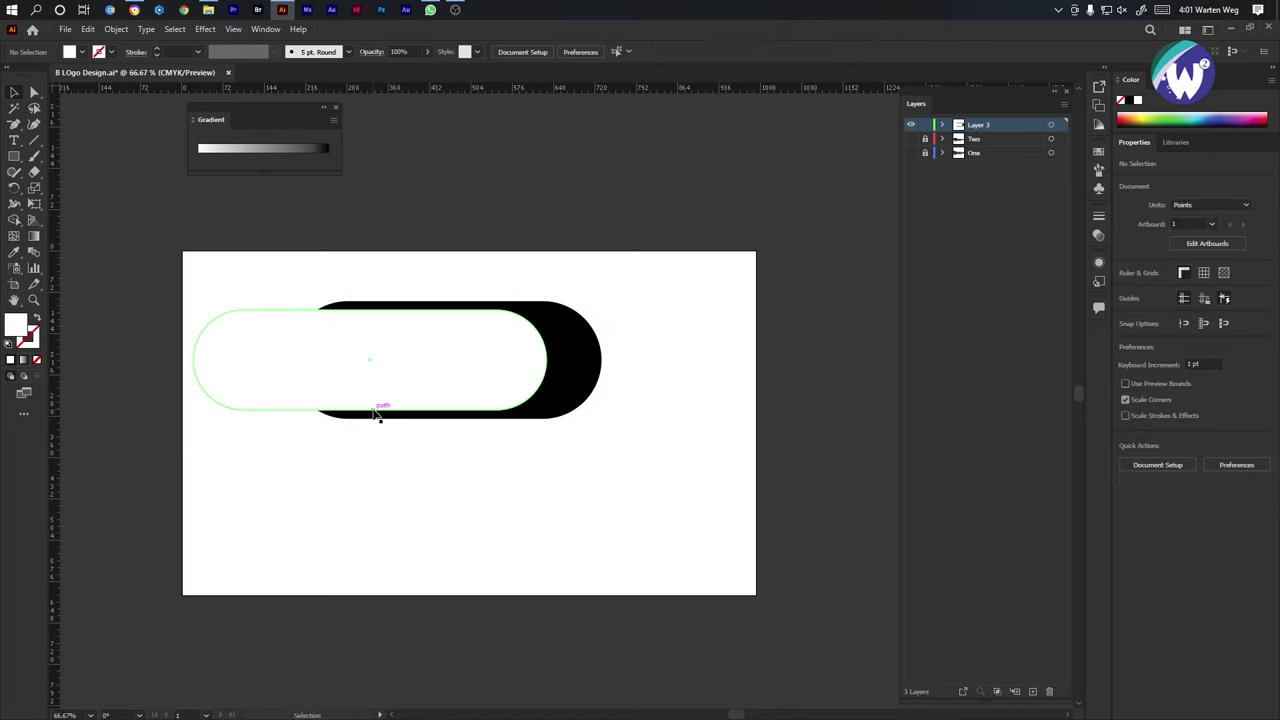
pyautogui.click(374, 416)
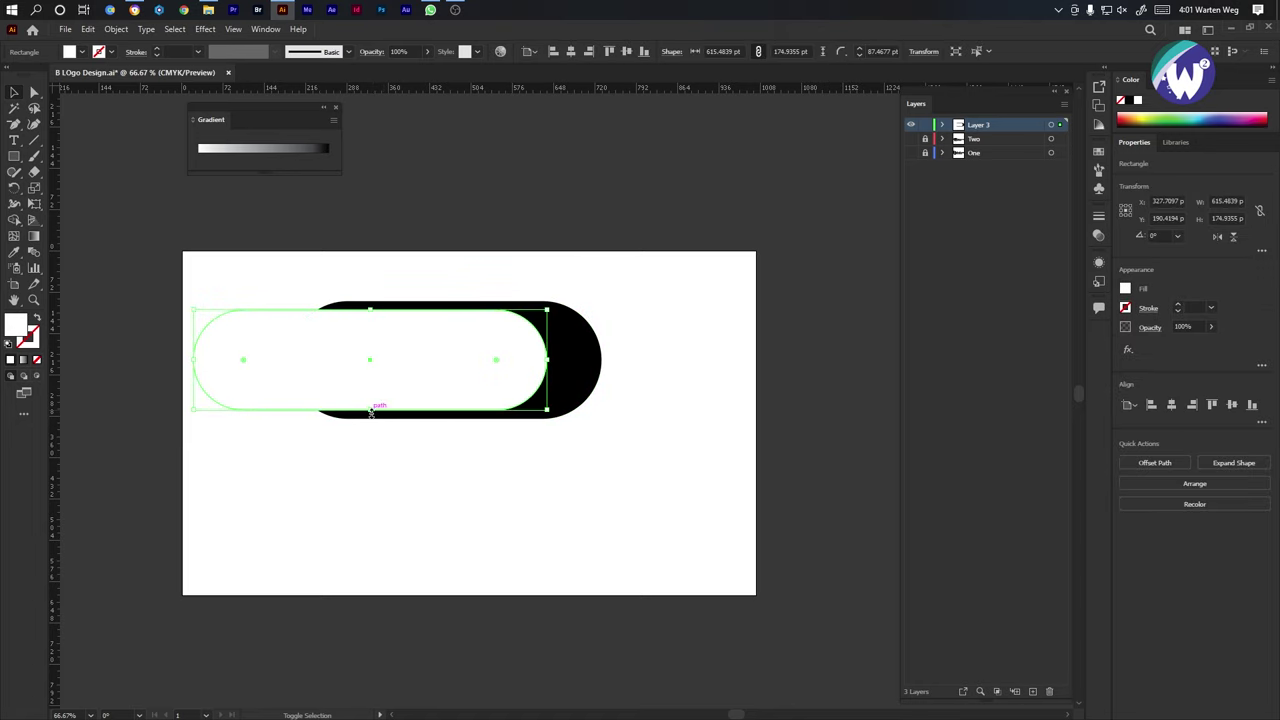
pyautogui.moveTo(371, 410); pyautogui.dragTo(499, 379)
pyautogui.moveTo(597, 372); pyautogui.dragTo(553, 370)
pyautogui.click(628, 365)
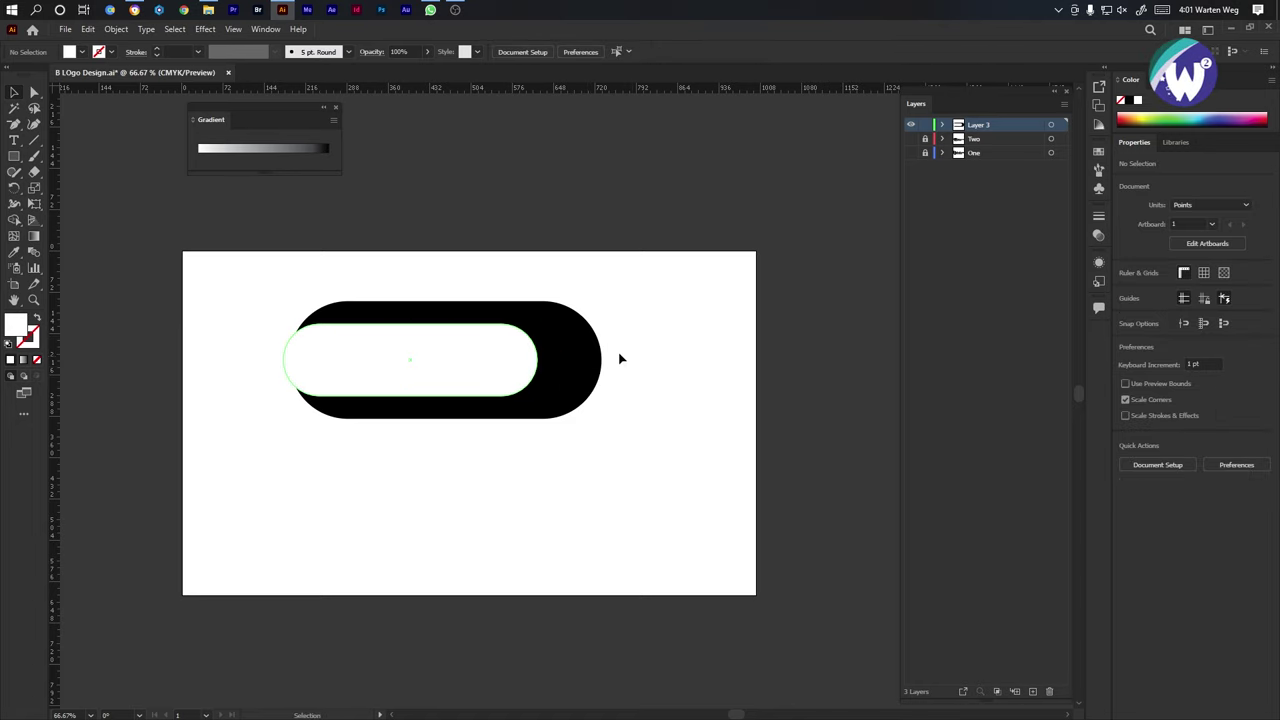
pyautogui.moveTo(540, 358); pyautogui.dragTo(466, 426)
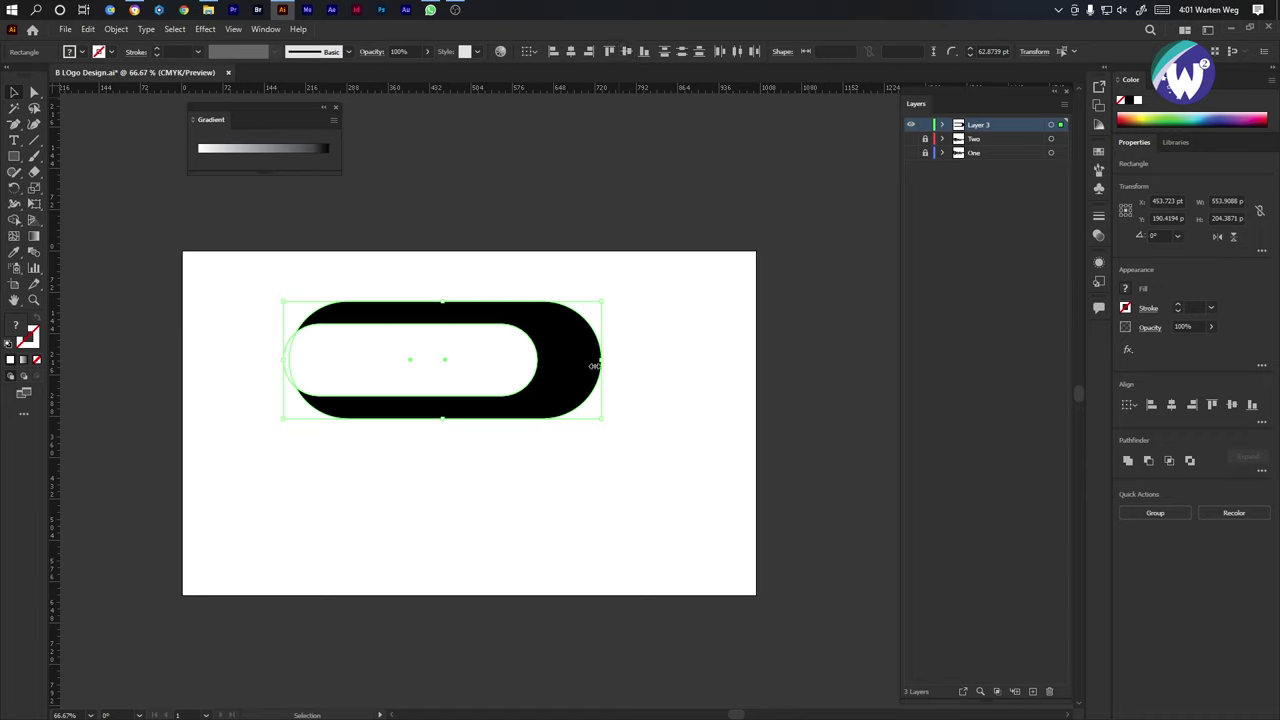
pyautogui.click(659, 386)
pyautogui.moveTo(510, 378); pyautogui.dragTo(557, 374)
# Align the white and black capsules to each other on their vertical centers.
pyautogui.scroll(1, 541, 475)
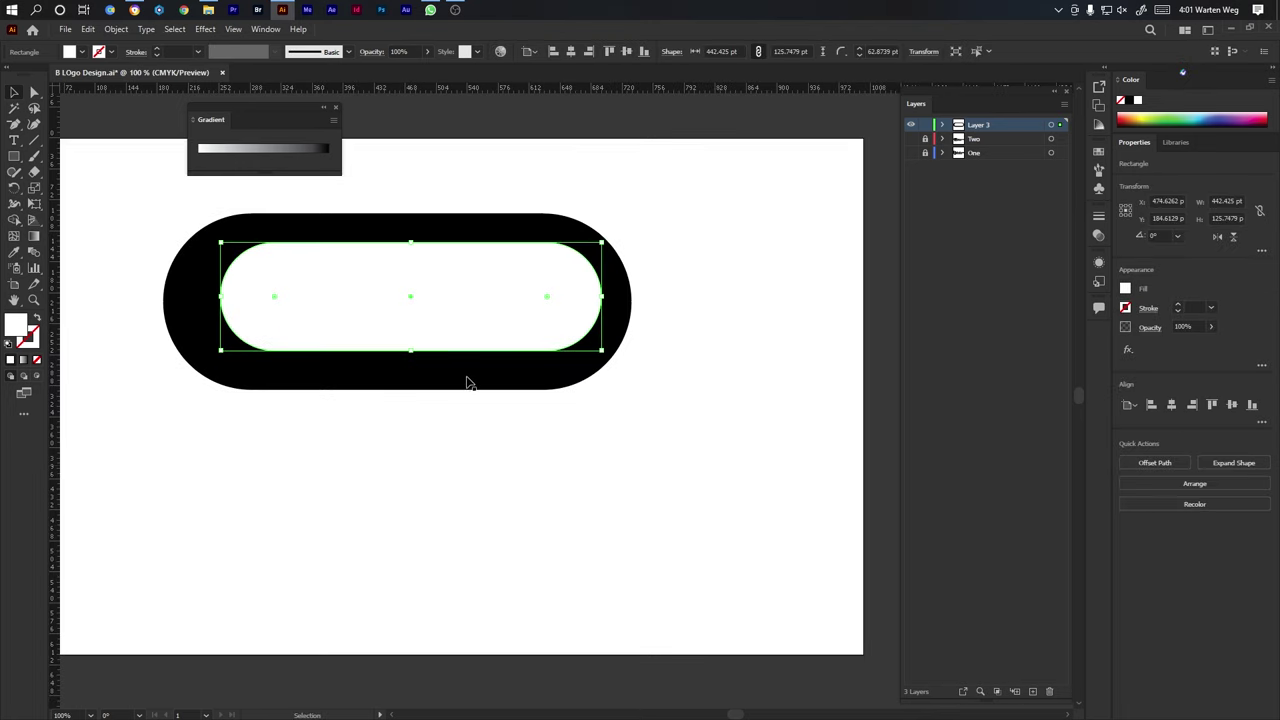
pyautogui.scroll(2, 469, 380)
pyautogui.moveTo(809, 171); pyautogui.dragTo(509, 349)
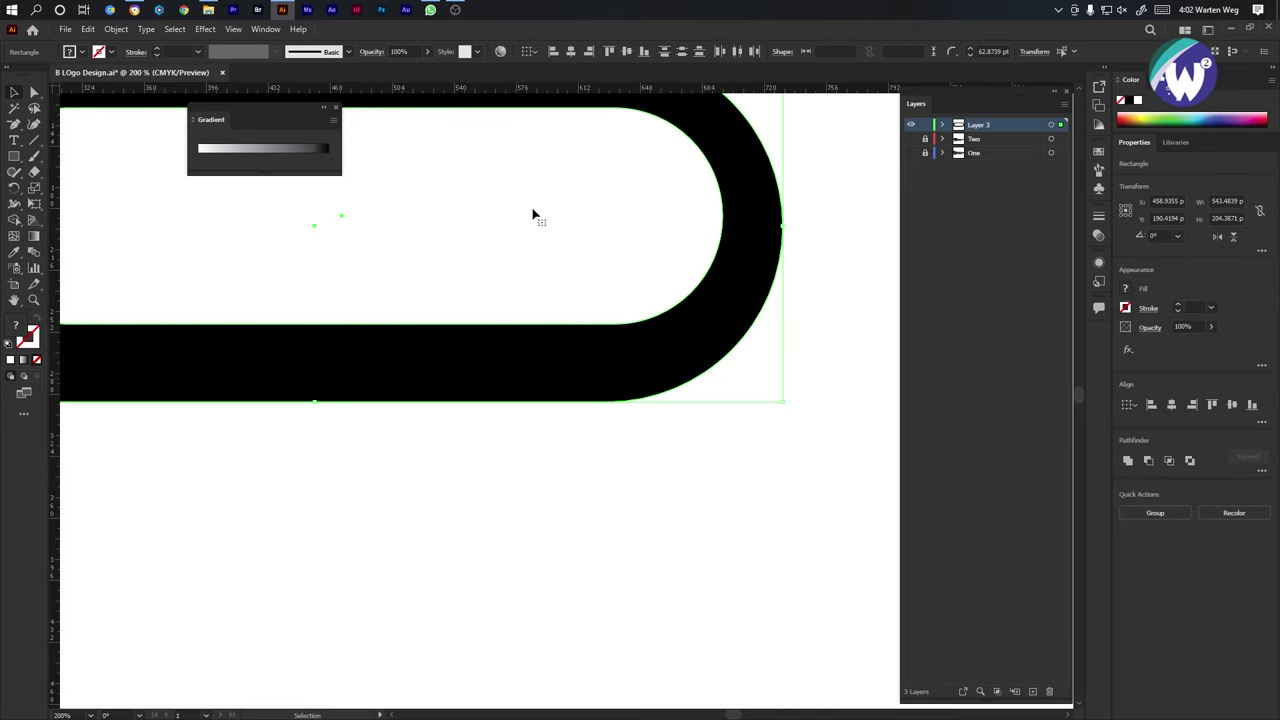
pyautogui.click(626, 51)
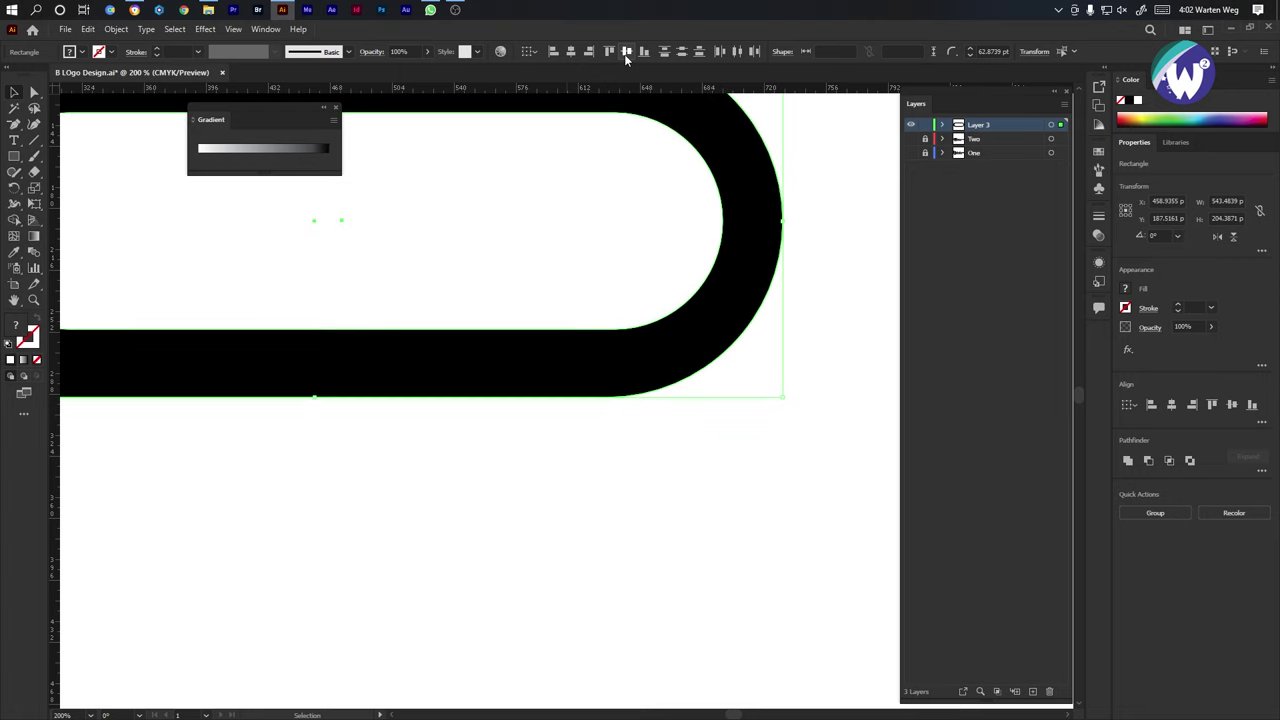
pyautogui.moveTo(583, 246); pyautogui.dragTo(558, 356)
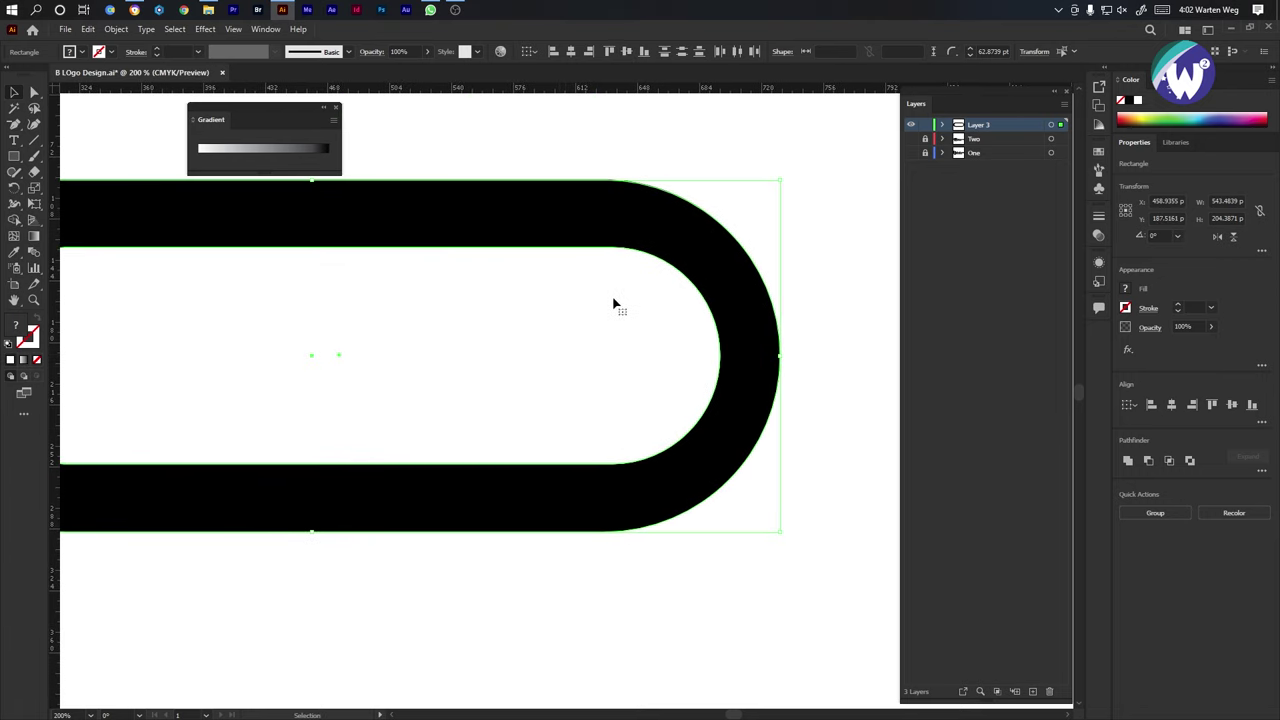
# Nudge the white capsule 4 pt to the left to even out the black band around its right end.
pyautogui.click(820, 226)
pyautogui.click(574, 381)
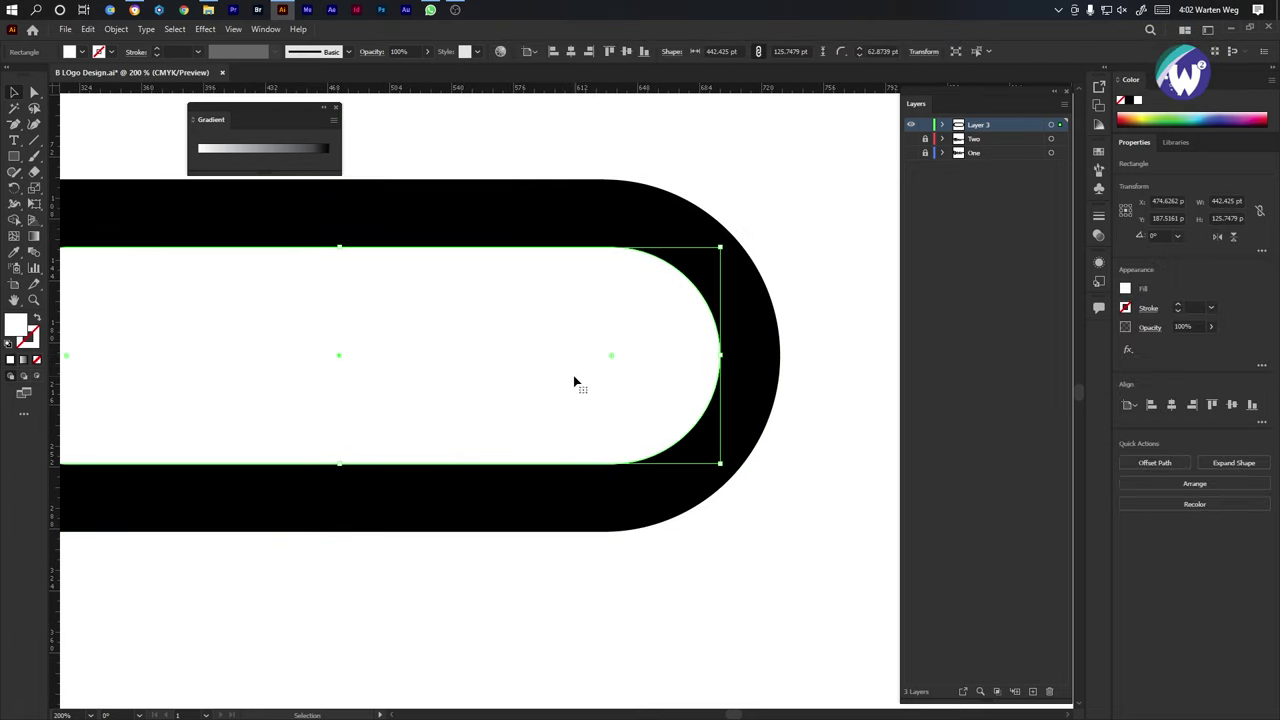
pyautogui.press('Left')
pyautogui.press('Left')
pyautogui.press('Left')
pyautogui.press('Left')
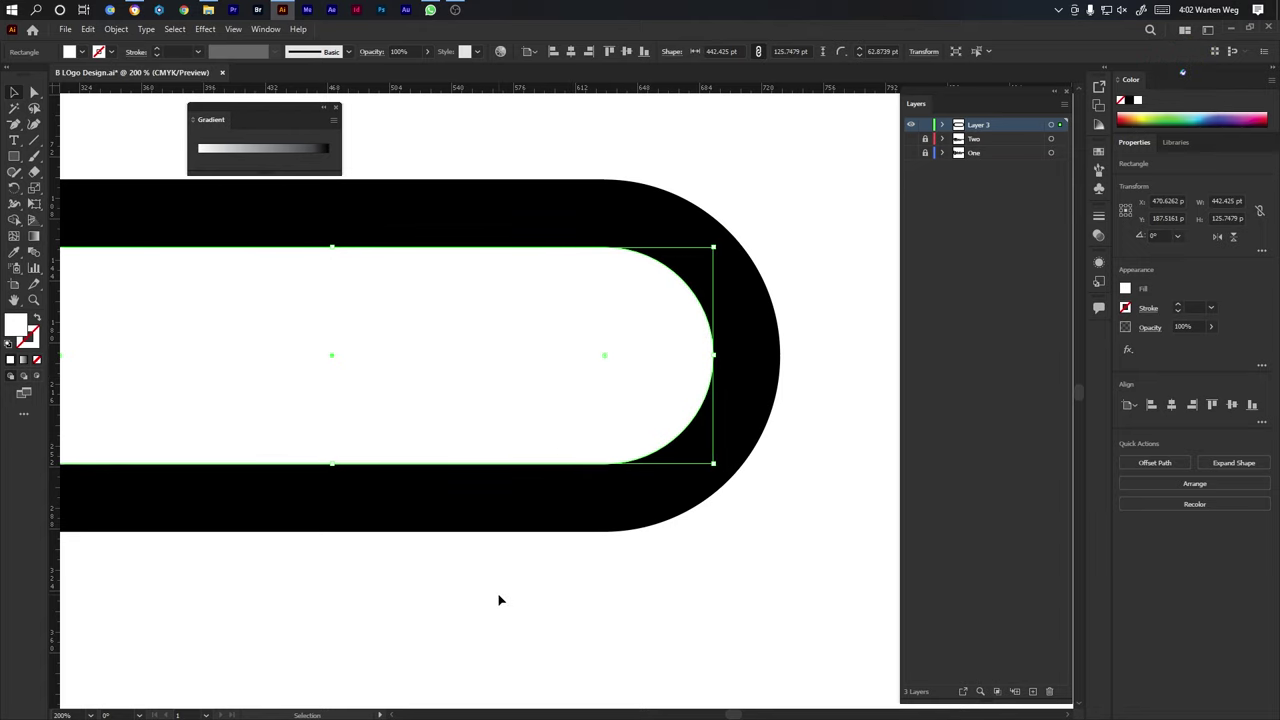
# Draw a white rectangle about 285 by 328 pt covering the left part of both capsules.
pyautogui.scroll(-4, 497, 597)
pyautogui.click(14, 156)
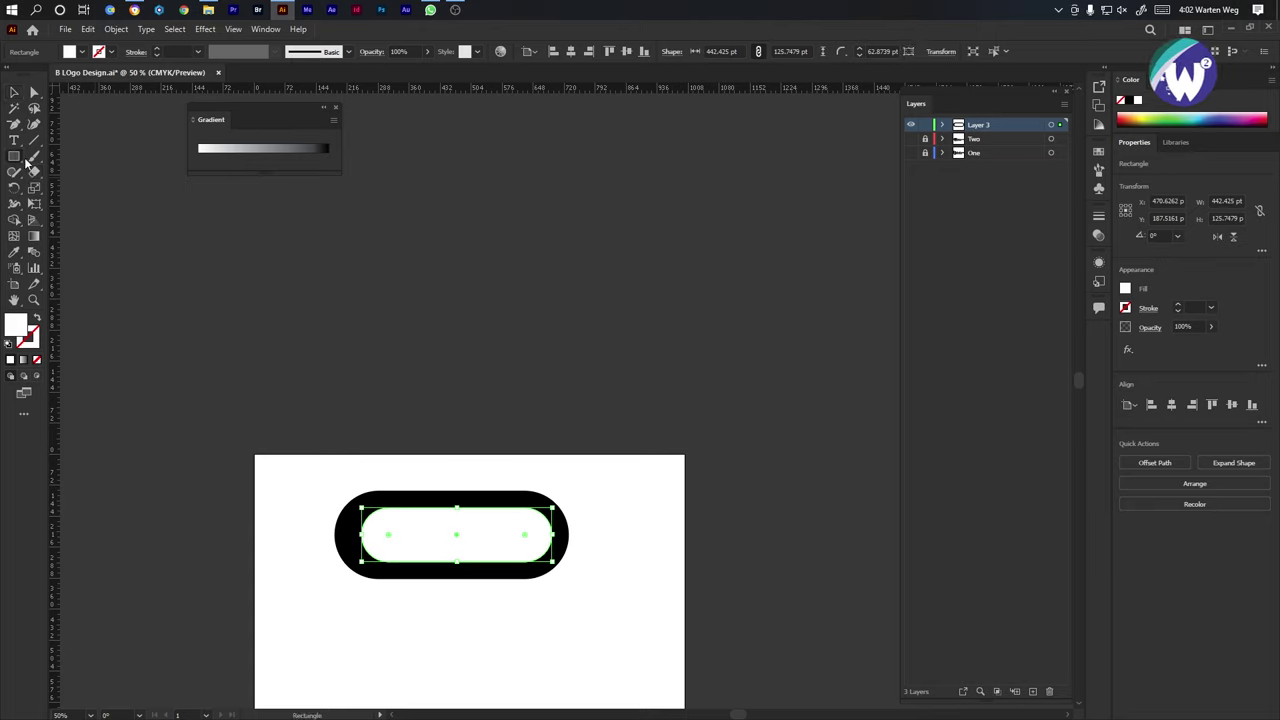
pyautogui.moveTo(317, 465); pyautogui.dragTo(440, 605)
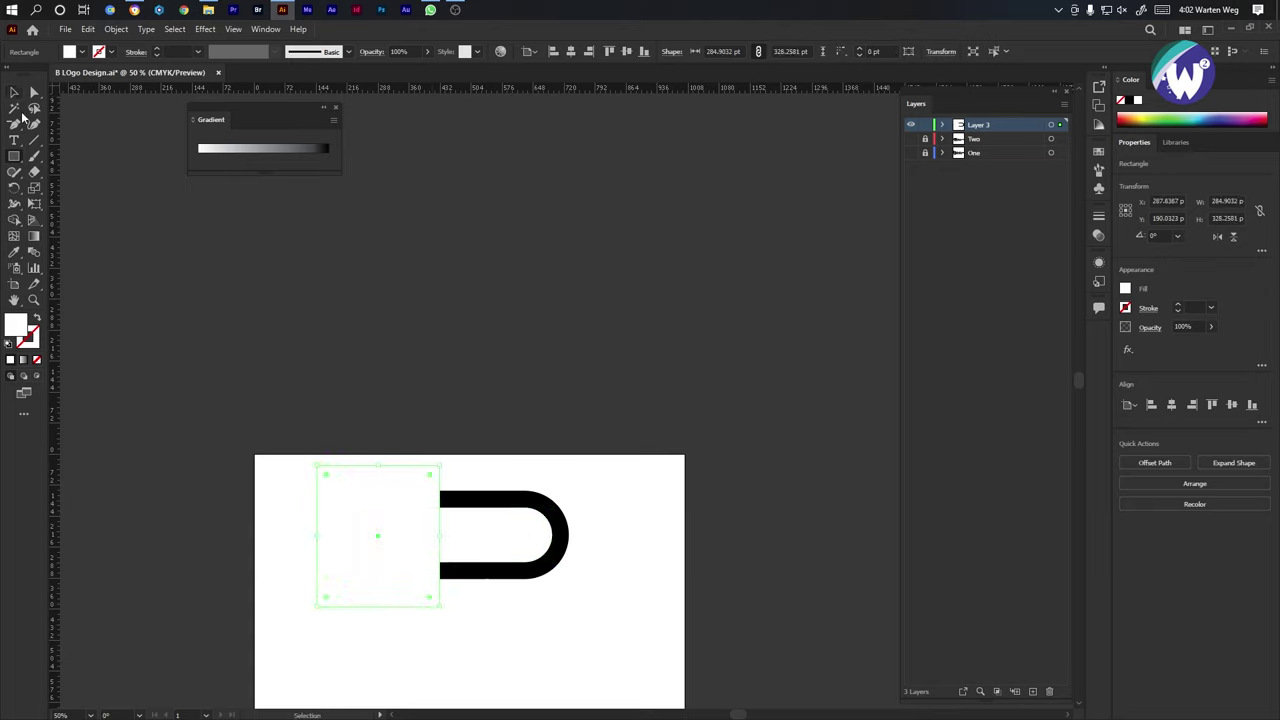
pyautogui.moveTo(441, 535)
pyautogui.mouseDown()
pyautogui.moveTo(500, 540)
pyautogui.moveTo(437, 540)
pyautogui.mouseUp()
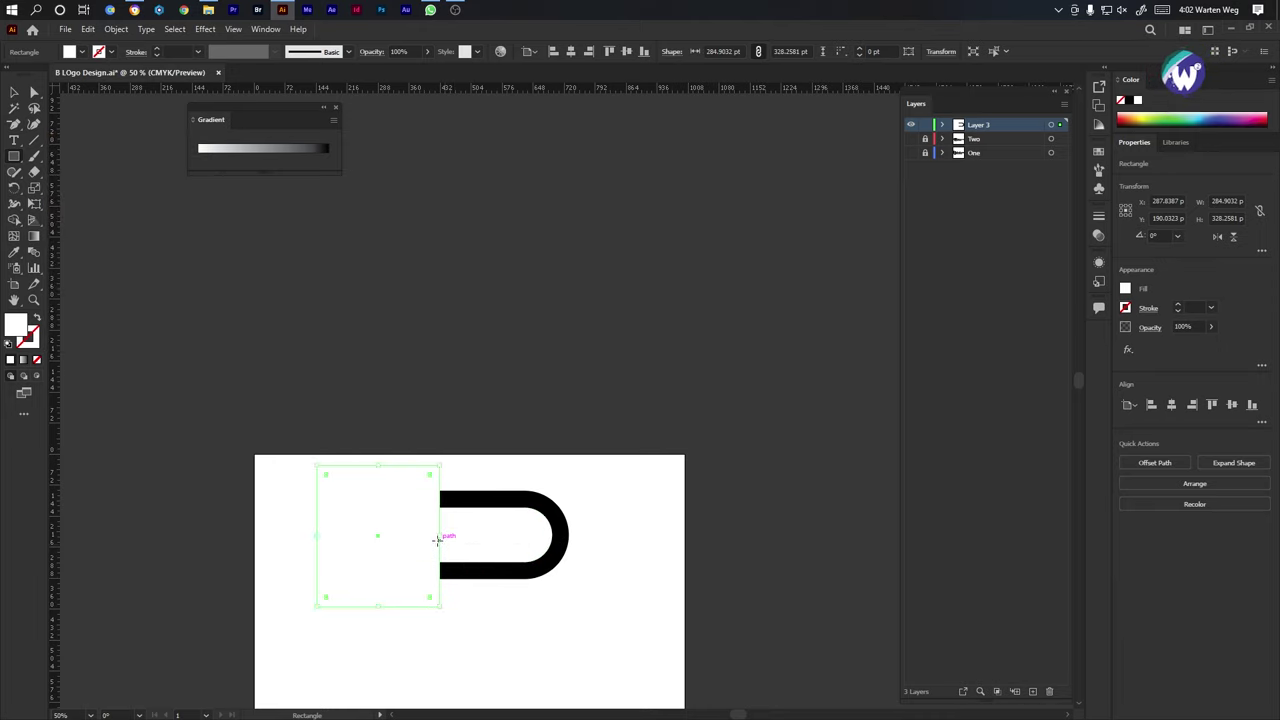
# Use Shape Builder on the rectangle and both capsules to remove their left part and white interior, leaving a black U-shaped band.
pyautogui.click(14, 92)
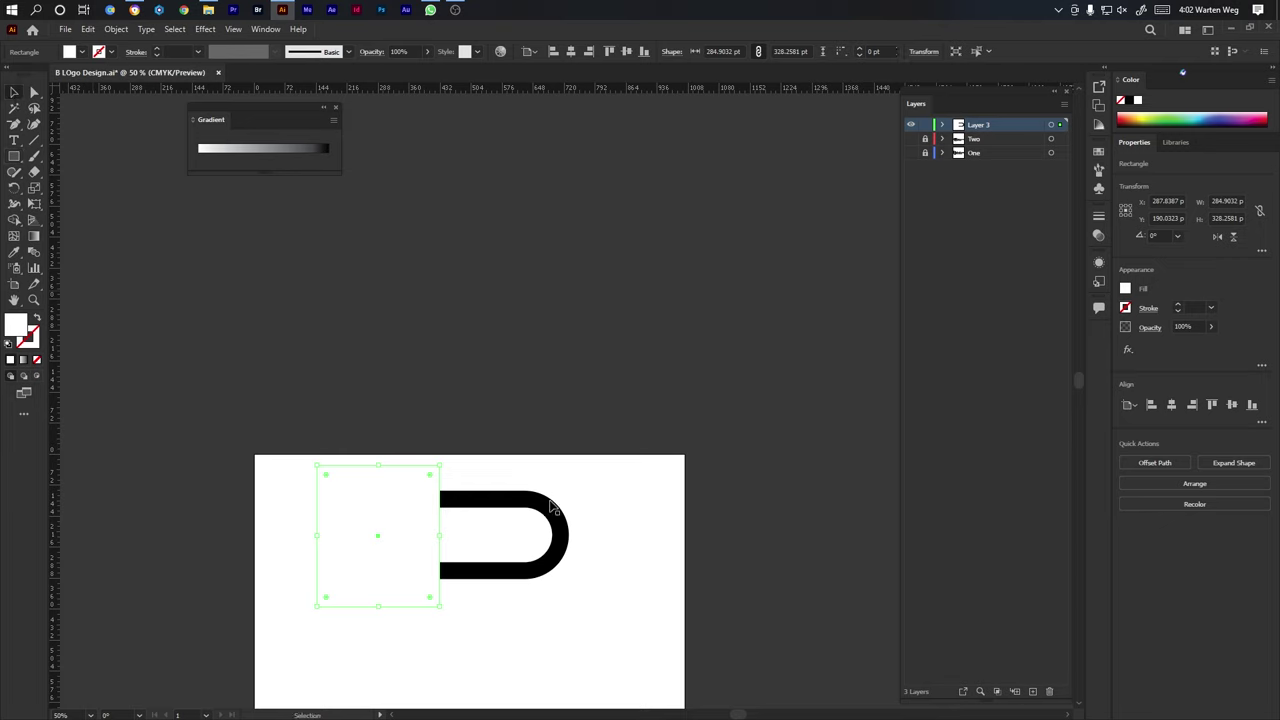
pyautogui.moveTo(586, 472); pyautogui.dragTo(336, 606)
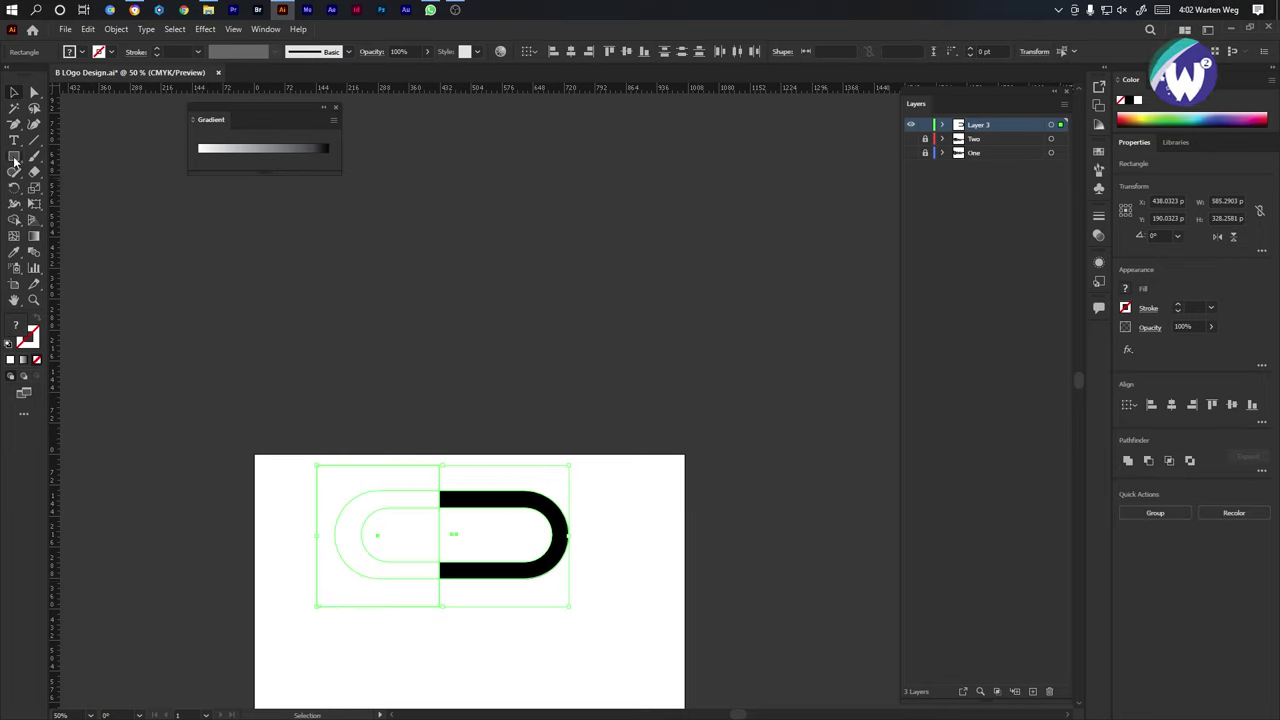
pyautogui.click(14, 220)
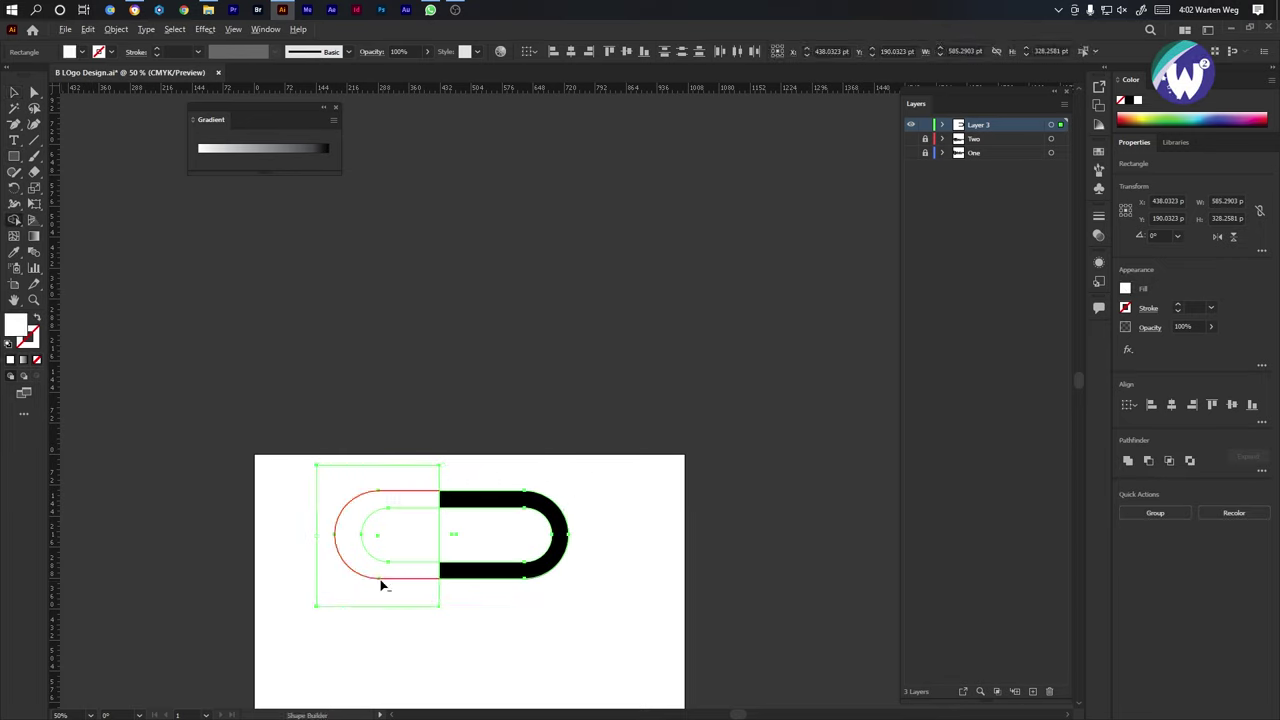
pyautogui.moveTo(401, 592); pyautogui.dragTo(408, 547)
pyautogui.moveTo(400, 490); pyautogui.dragTo(498, 546)
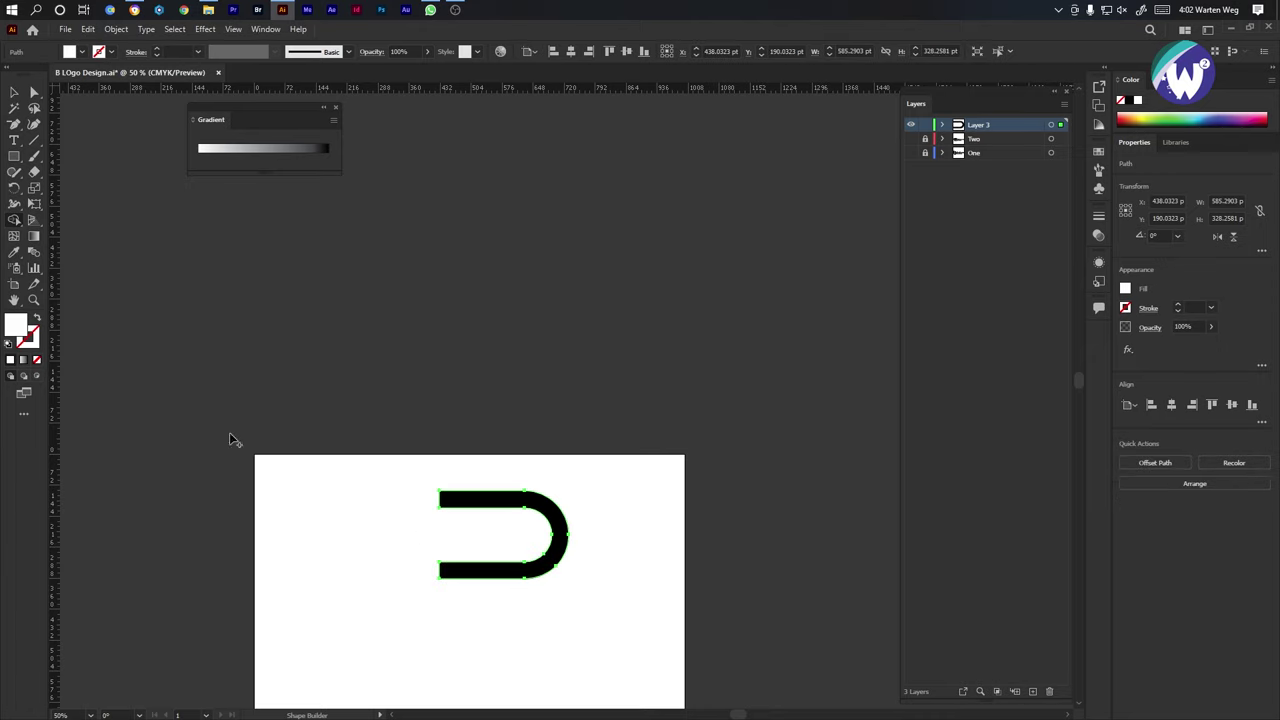
# Duplicate the black U-shaped band, offsetting the copy down and to the left so the two overlap.
pyautogui.click(14, 92)
pyautogui.moveTo(557, 514); pyautogui.dragTo(538, 547)
pyautogui.click(641, 598)
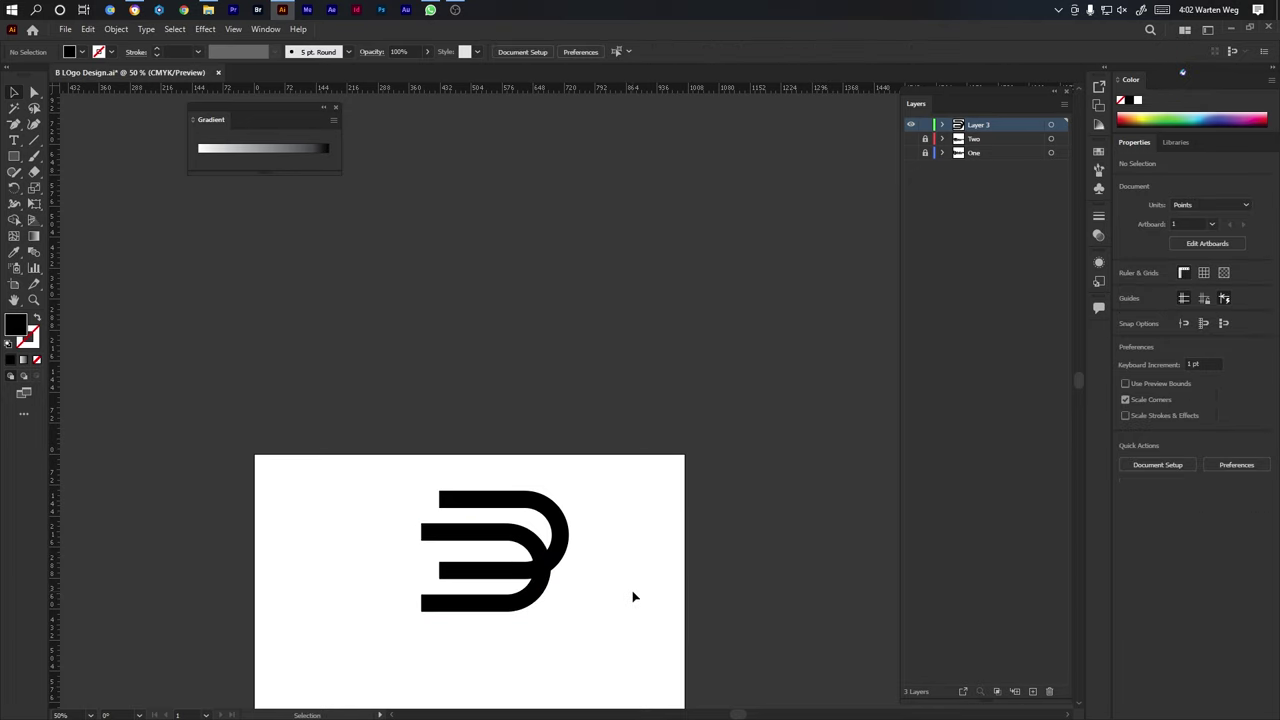
# Draw a black rectangle about 111 by 39 pt over the lower shape's upper arm, matching the arm's thickness.
pyautogui.scroll(3, 491, 518)
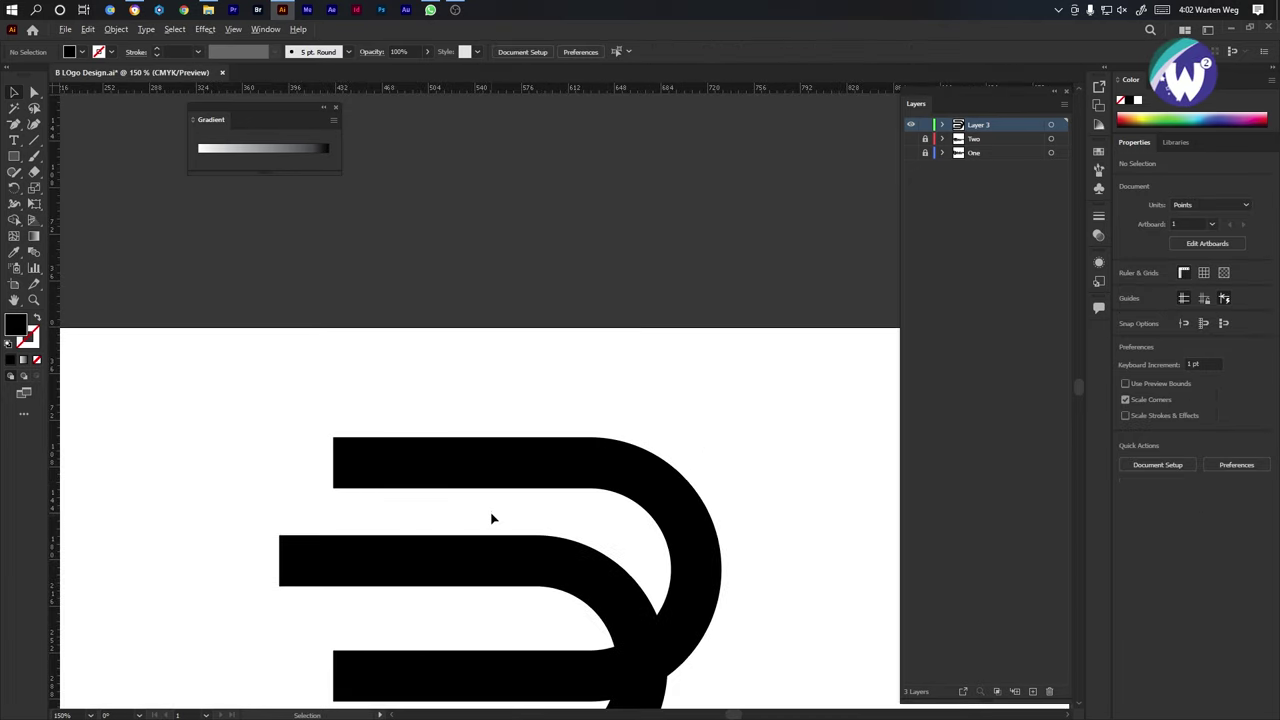
pyautogui.click(14, 157)
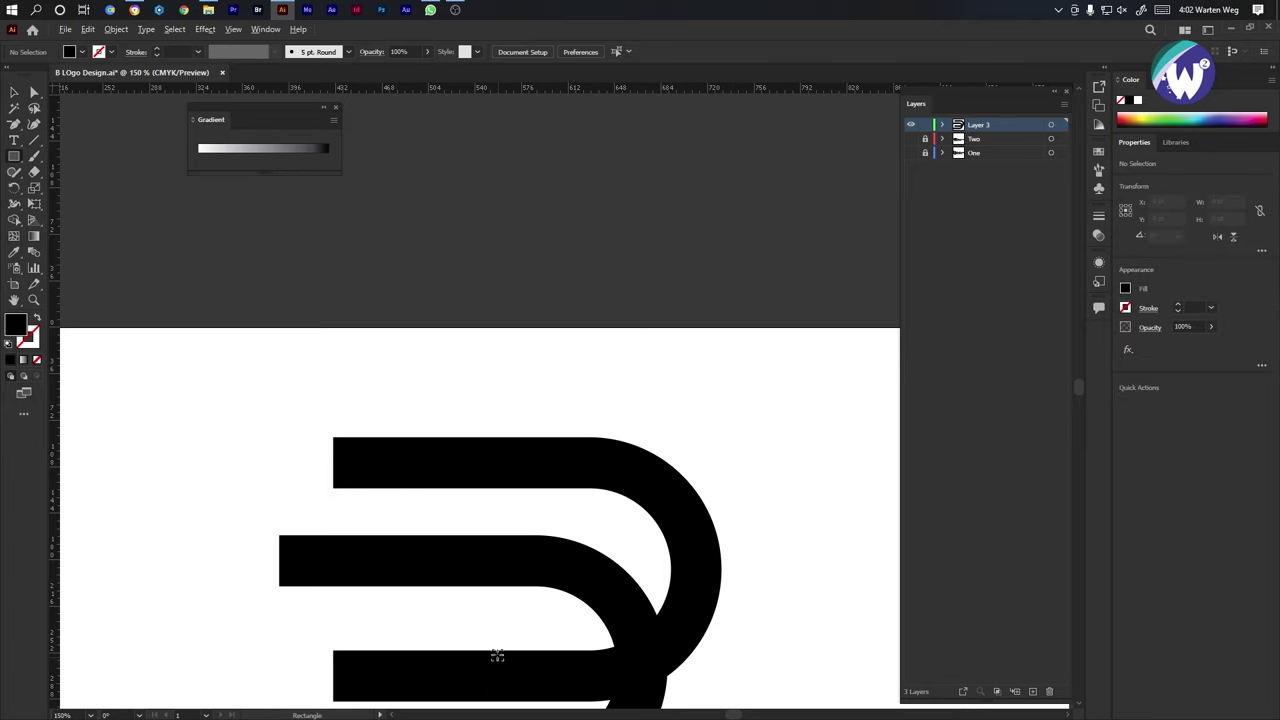
pyautogui.scroll(3, 427, 591)
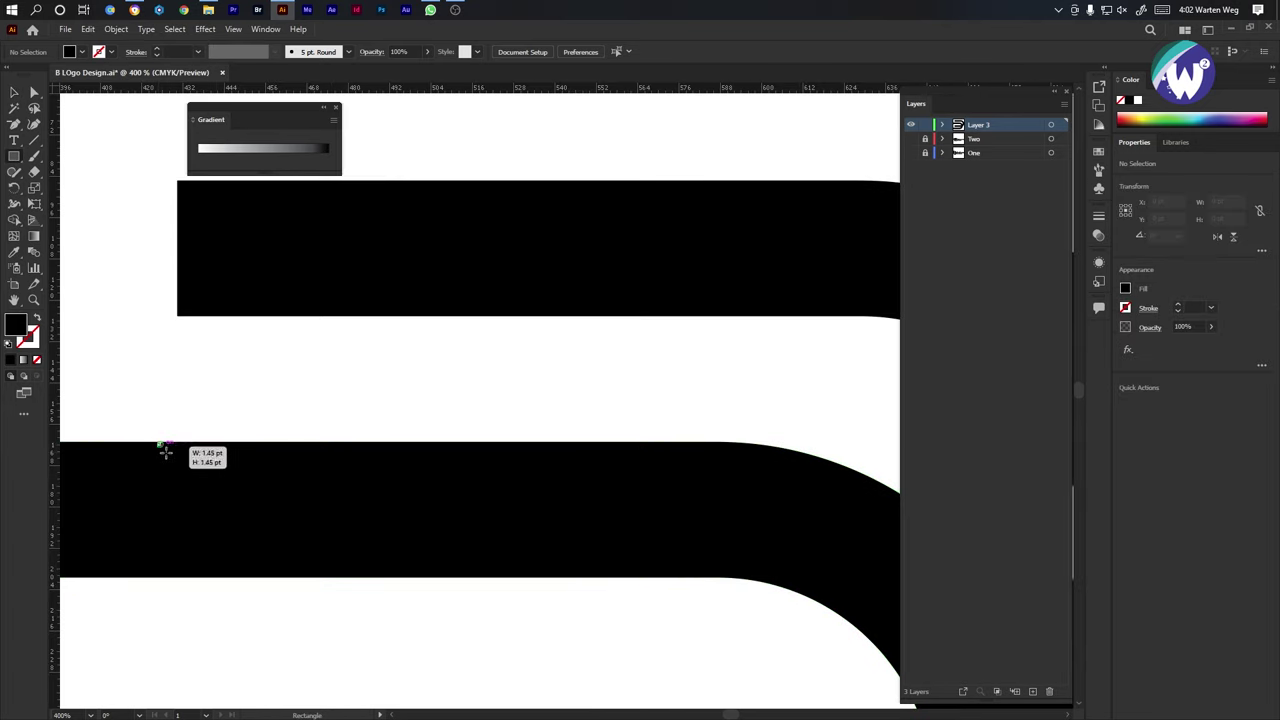
pyautogui.moveTo(158, 443); pyautogui.dragTo(539, 576)
pyautogui.click(14, 93)
pyautogui.hotkey('ctrl', '1')
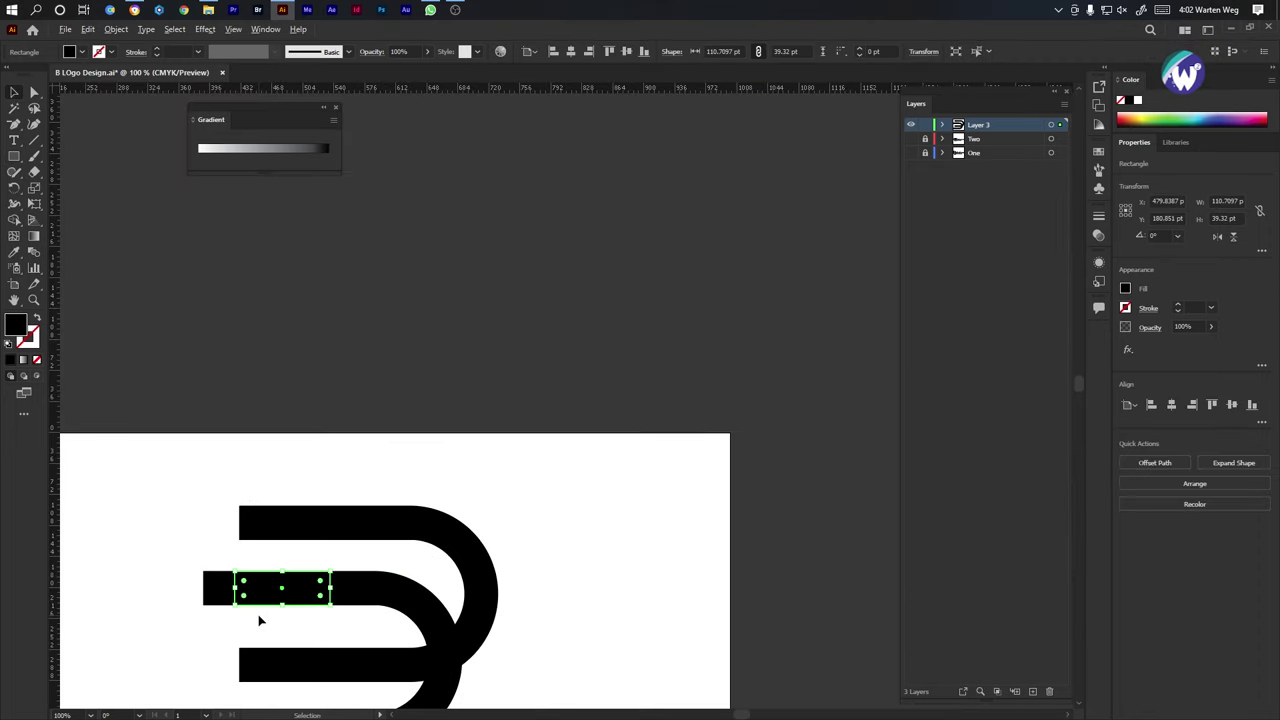
# Move the small black rectangle clear of the left side of the U-shaped bands and rotate it 90°.
pyautogui.moveTo(307, 594); pyautogui.dragTo(176, 657)
pyautogui.scroll(-3, 466, 580)
pyautogui.hscroll(-5, 466, 580)
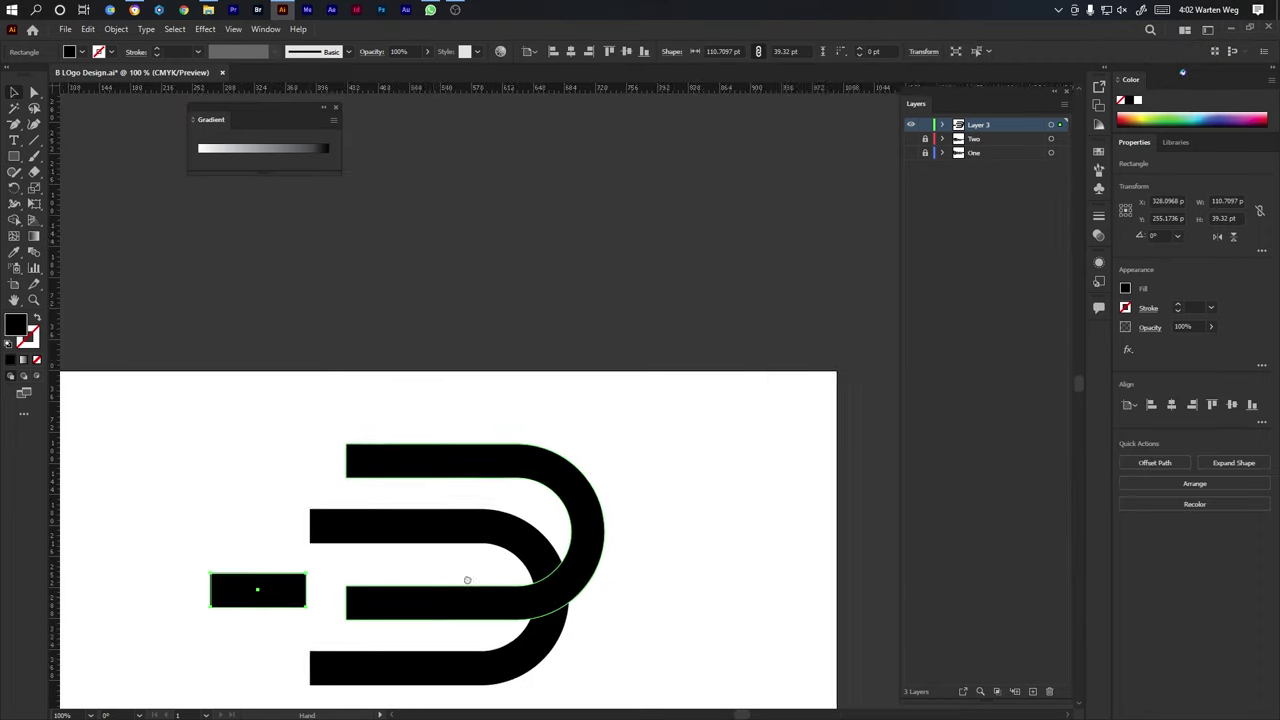
pyautogui.moveTo(461, 514); pyautogui.dragTo(452, 398)
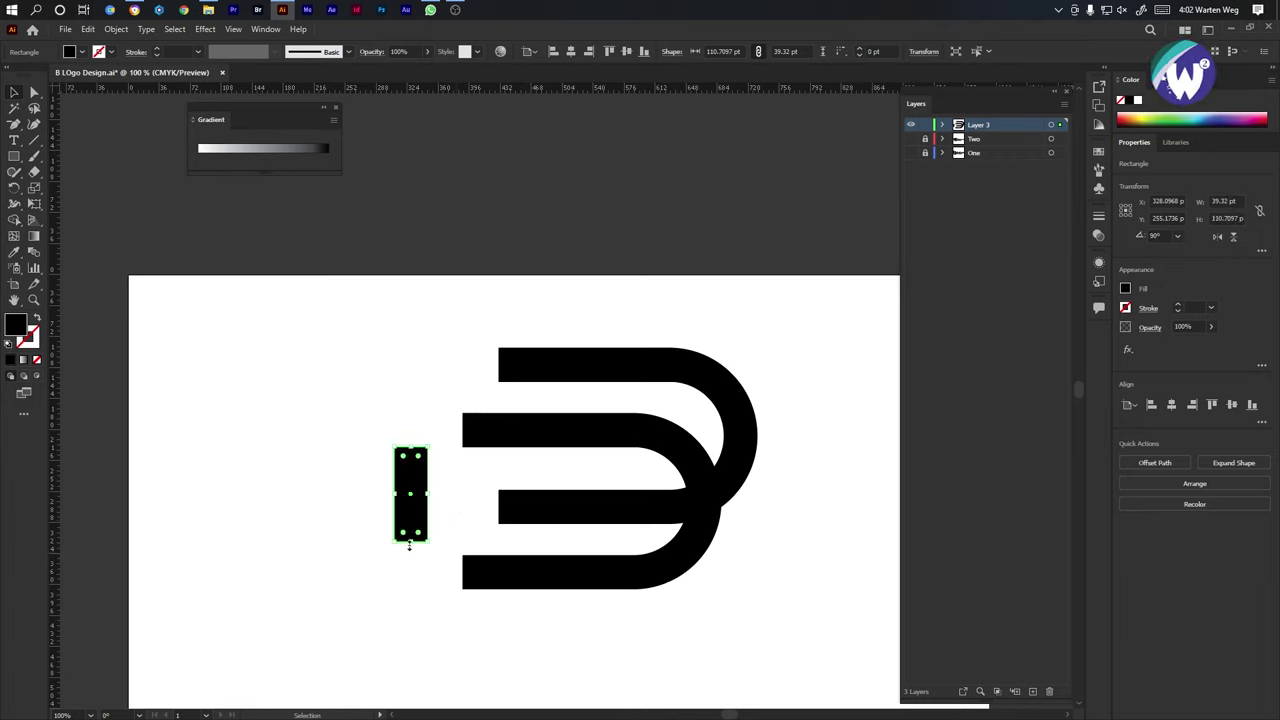
# Stretch the upright rectangle to about 202 pt tall and fit it against the lower band's open end as a stem.
pyautogui.moveTo(410, 541); pyautogui.dragTo(411, 569)
pyautogui.moveTo(416, 598)
pyautogui.mouseDown()
pyautogui.moveTo(459, 553)
pyautogui.moveTo(482, 553)
pyautogui.mouseUp()
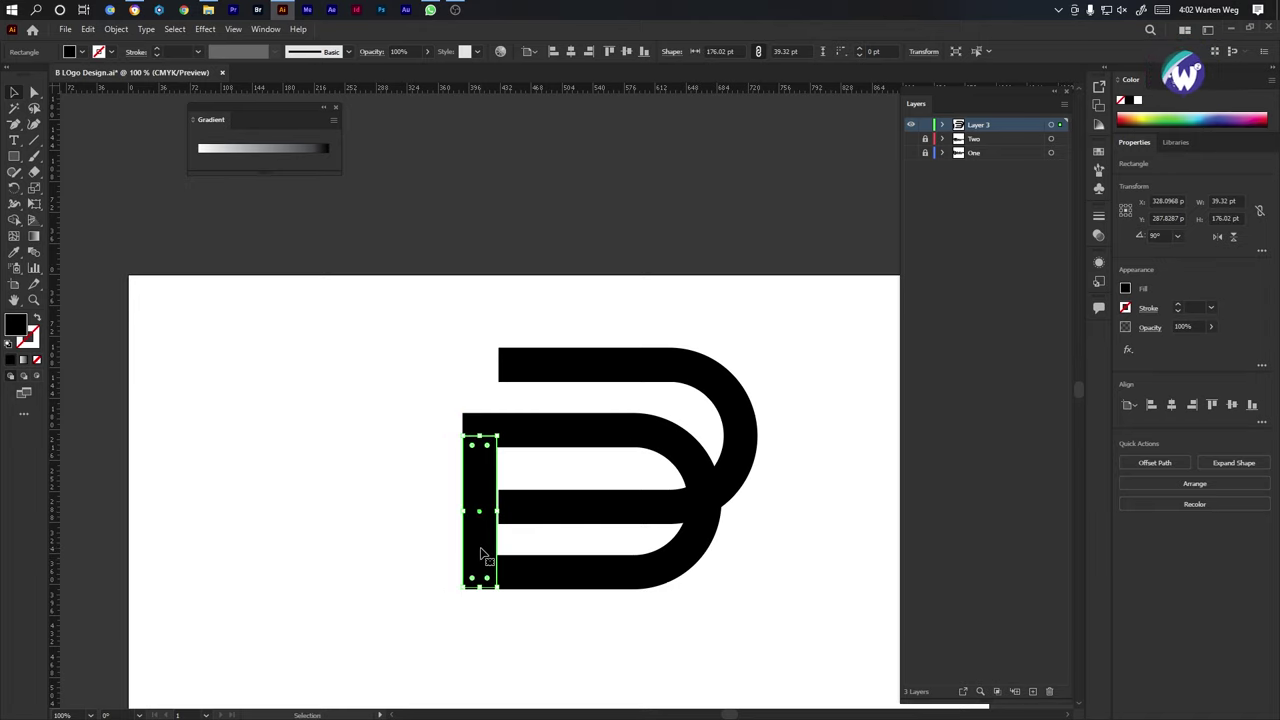
pyautogui.moveTo(481, 438); pyautogui.dragTo(483, 415)
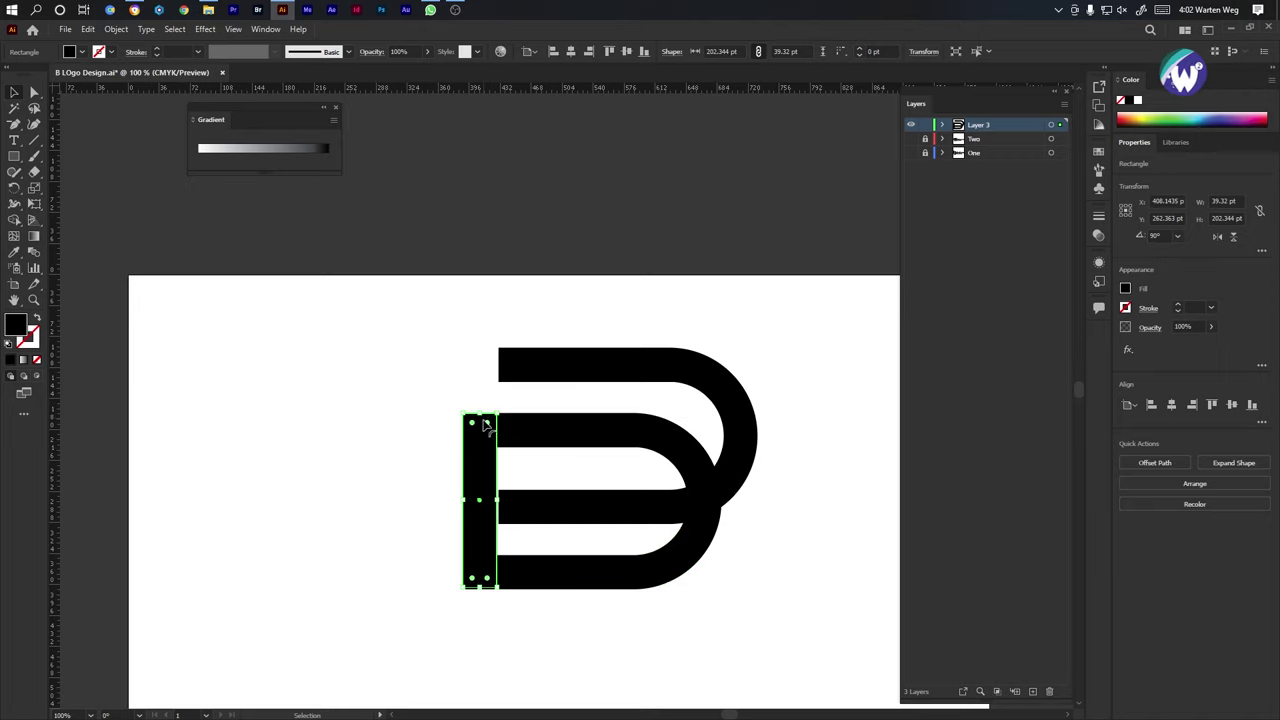
# Move the upper U-shaped band up and to the right, and copy the stem onto its open end.
pyautogui.click(557, 655)
pyautogui.moveTo(597, 517); pyautogui.dragTo(634, 491)
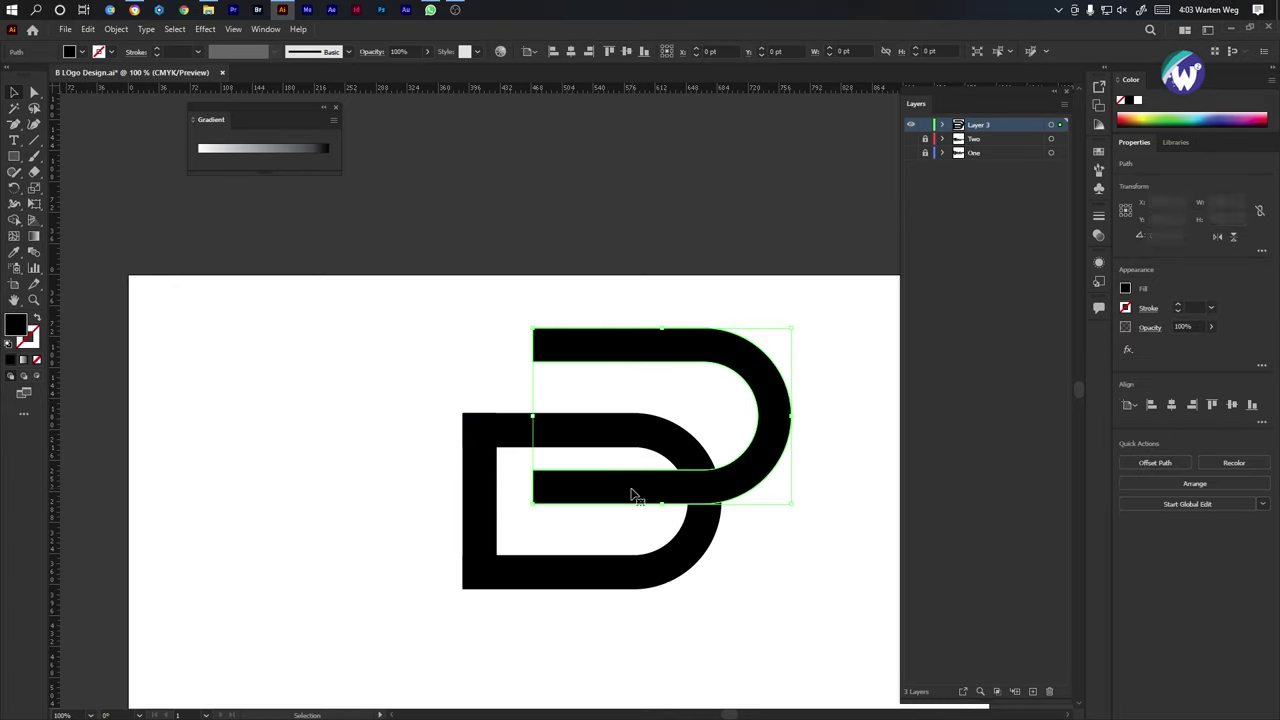
pyautogui.moveTo(486, 505); pyautogui.dragTo(543, 429)
pyautogui.click(630, 675)
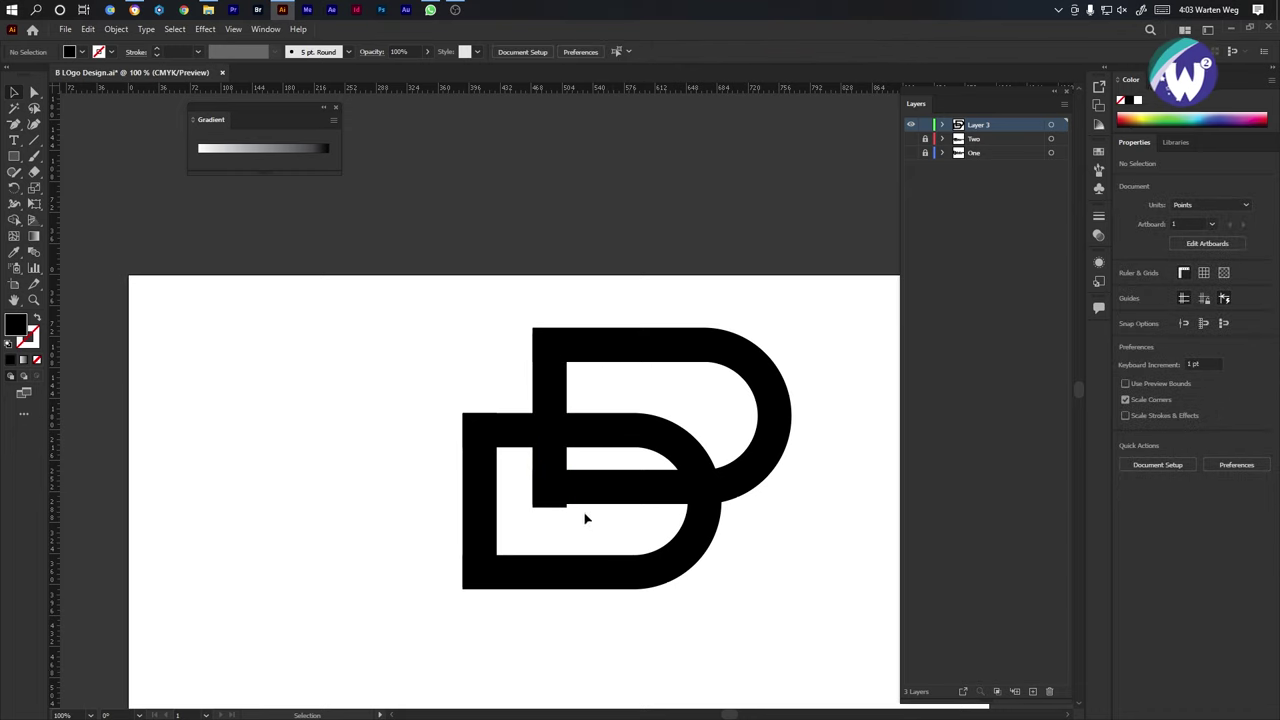
# Align each stem with its curved band on their vertical centers, for both the upper and lower D shapes.
pyautogui.moveTo(568, 364); pyautogui.dragTo(568, 364)
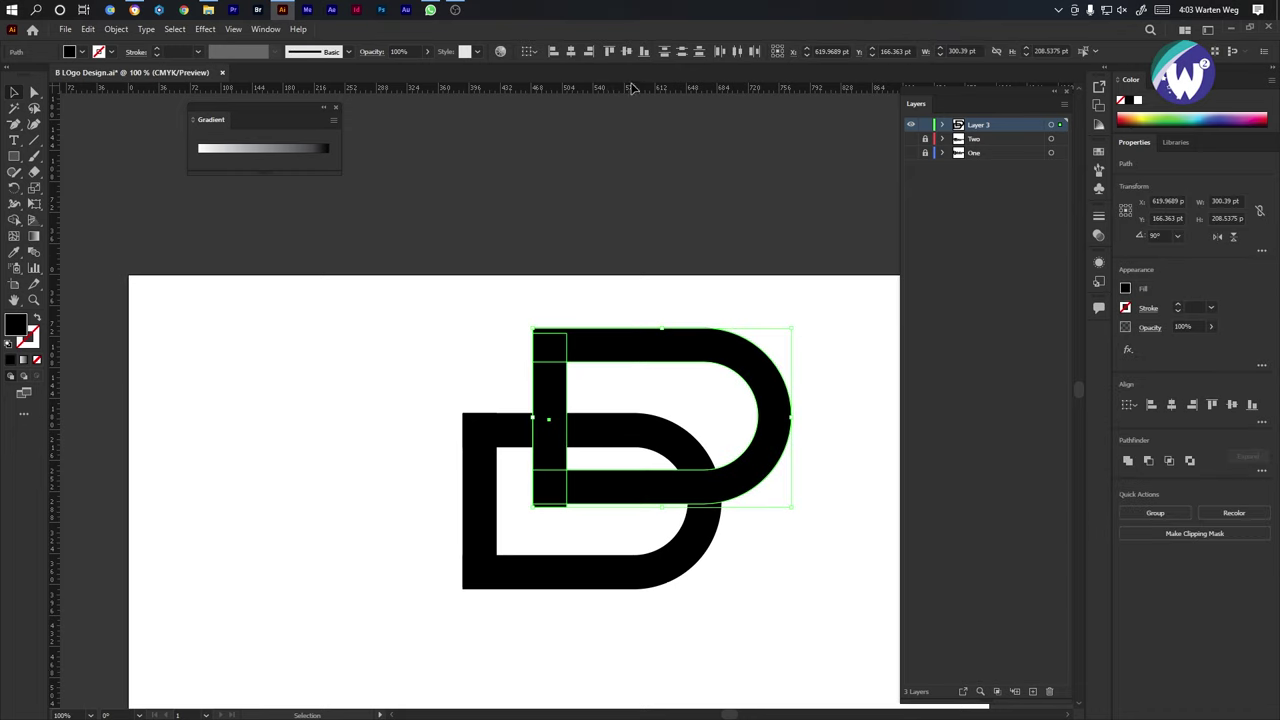
pyautogui.click(627, 53)
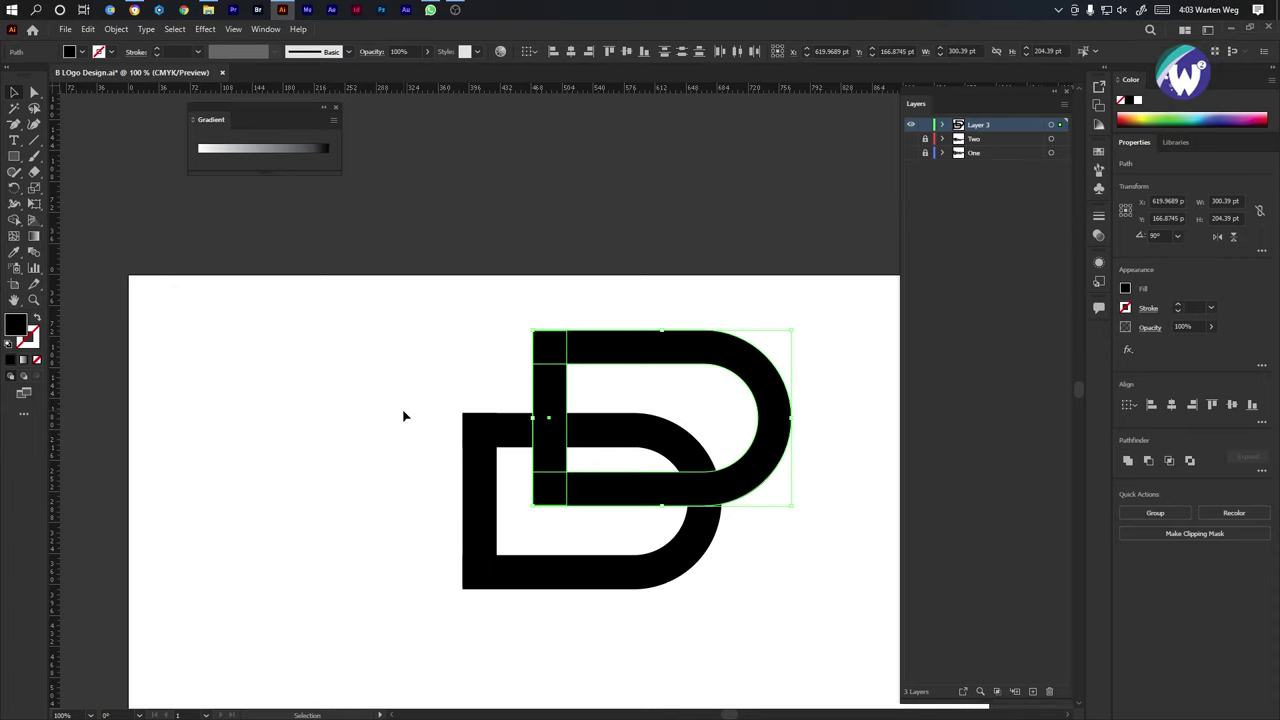
pyautogui.click(391, 531)
pyautogui.moveTo(442, 390); pyautogui.dragTo(520, 447)
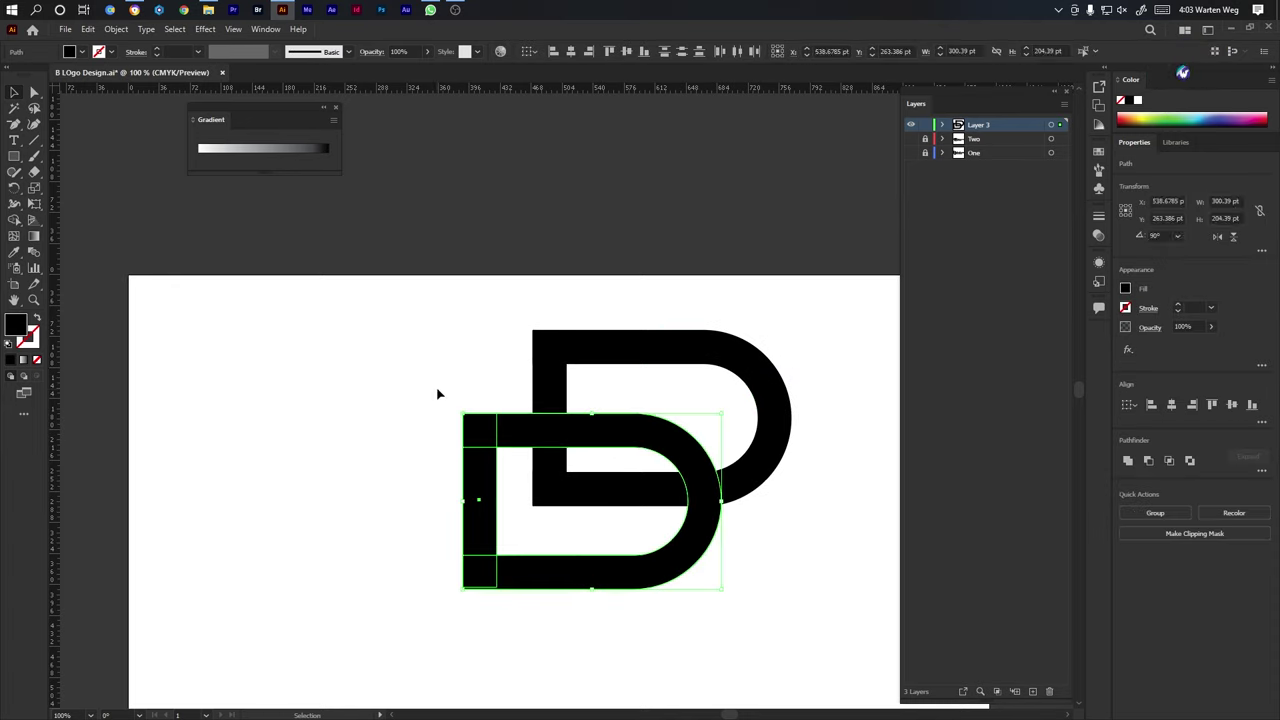
pyautogui.click(502, 636)
# Extend the upper D's stem past both arms to about 252 pt tall and shift it slightly inward from the band's edge.
pyautogui.click(551, 380)
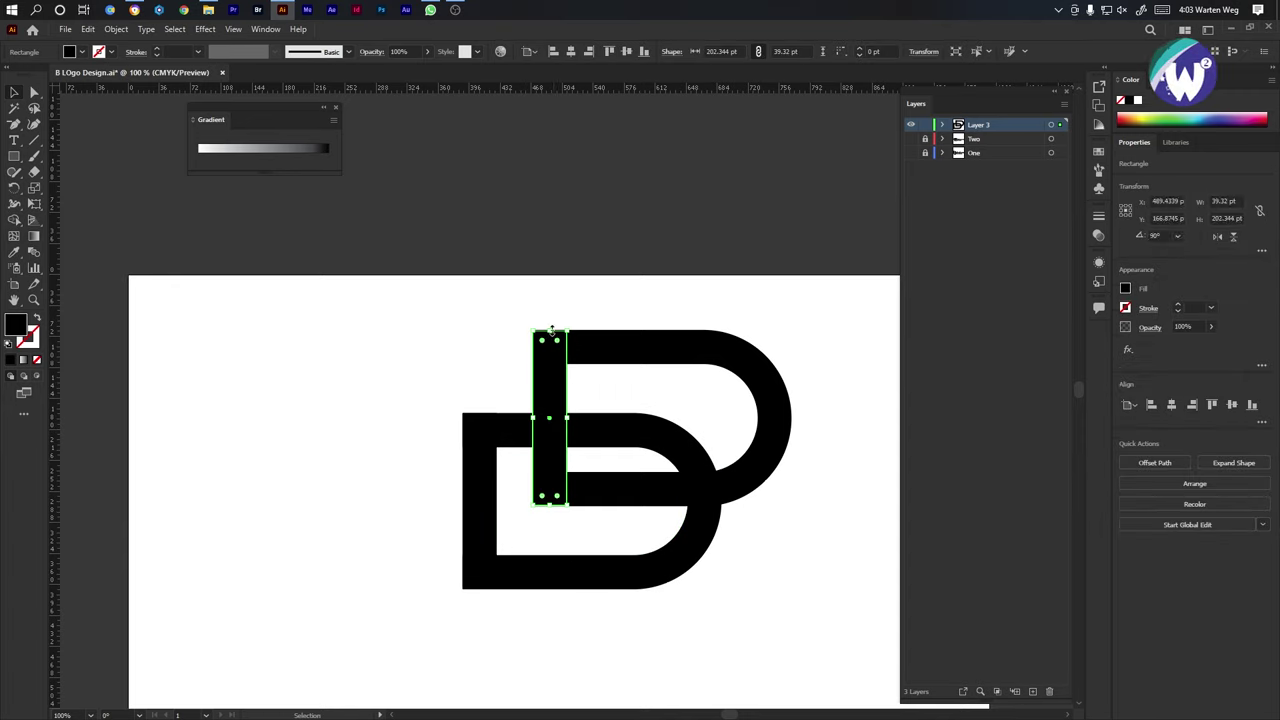
pyautogui.moveTo(551, 330); pyautogui.dragTo(550, 301)
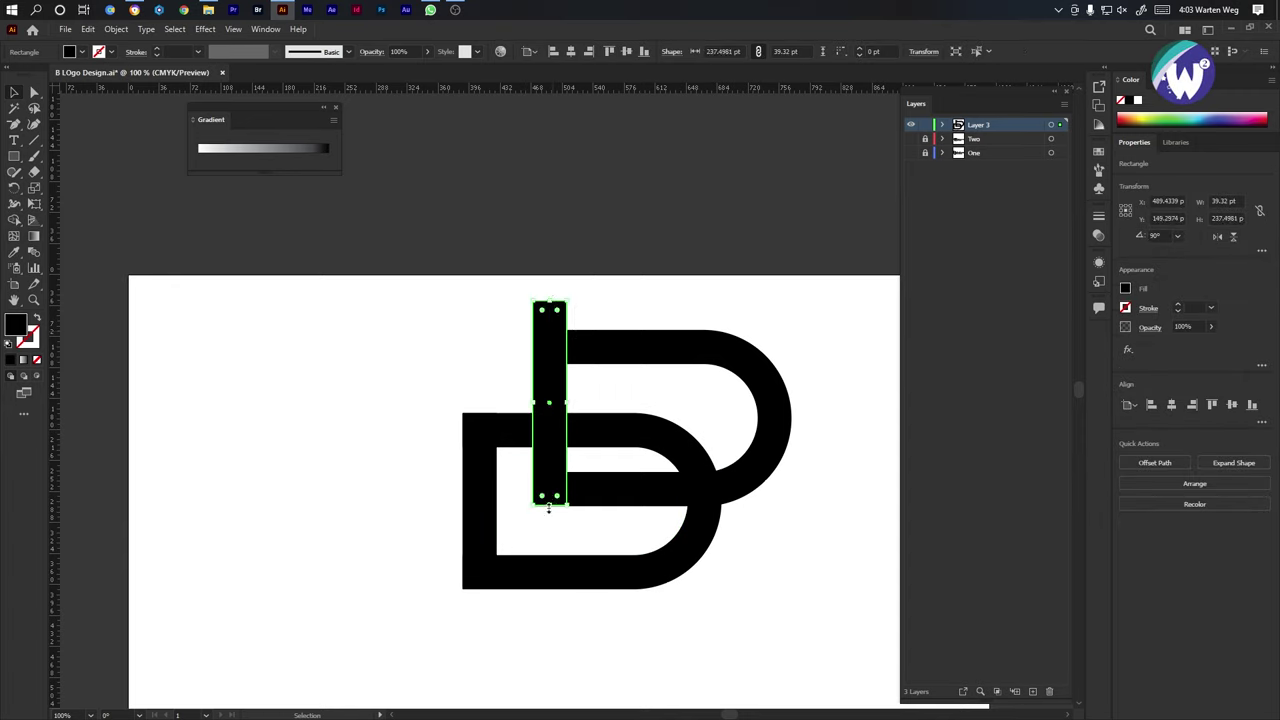
pyautogui.moveTo(548, 507); pyautogui.dragTo(566, 434)
pyautogui.scroll(1, 537, 488)
pyautogui.scroll(2, 537, 488)
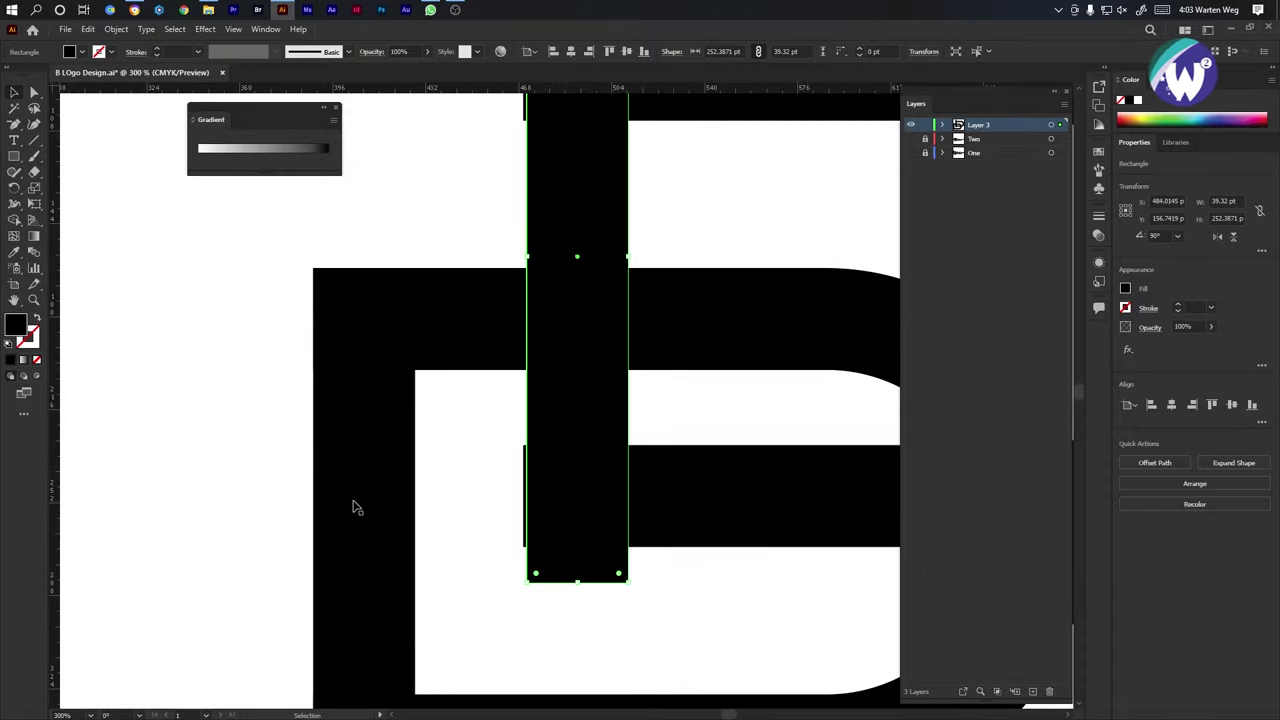
# Extend the lower D's stem past both arms to about 255 pt tall and shift it slightly inward from the band's edge.
pyautogui.click(357, 509)
pyautogui.moveTo(366, 271); pyautogui.dragTo(380, 134)
pyautogui.moveTo(374, 229); pyautogui.dragTo(351, 274)
pyautogui.scroll(2, 352, 292)
pyautogui.scroll(-3, 351, 274)
pyautogui.scroll(-2, 351, 274)
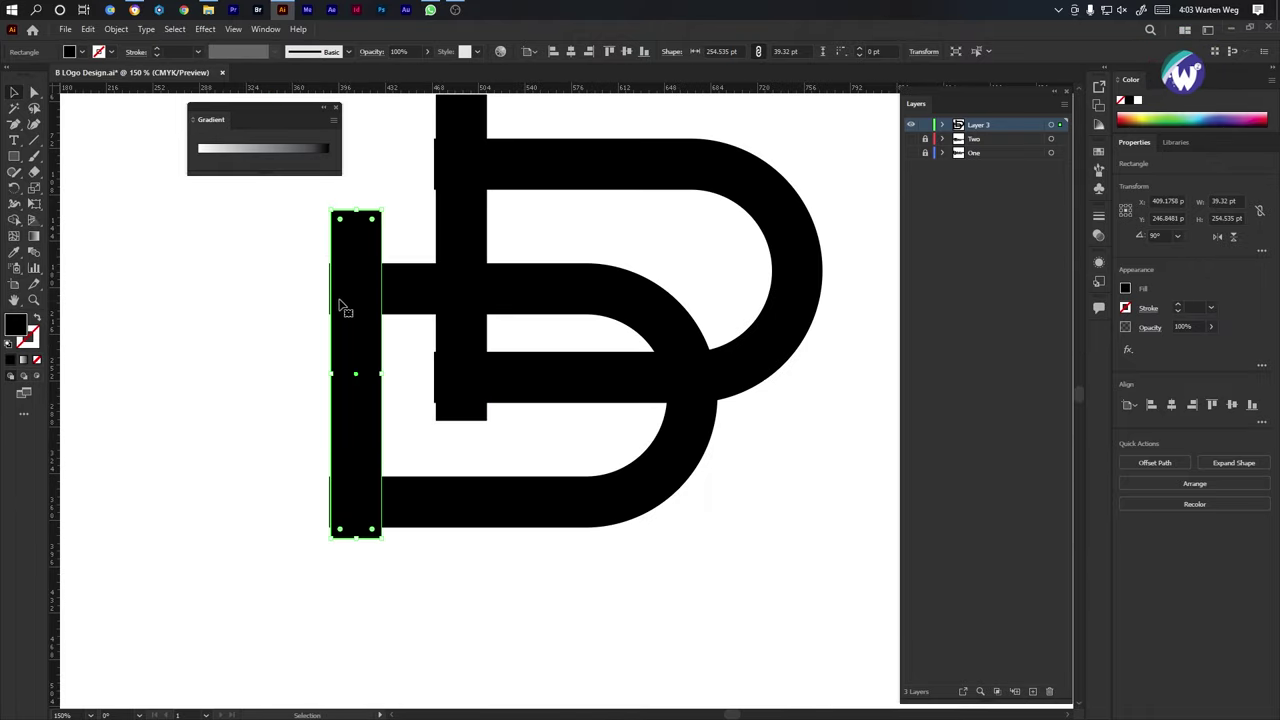
# Trim the overhanging stem ends and thin edge slivers from the lower D with Shape Builder.
pyautogui.moveTo(268, 220); pyautogui.dragTo(405, 575)
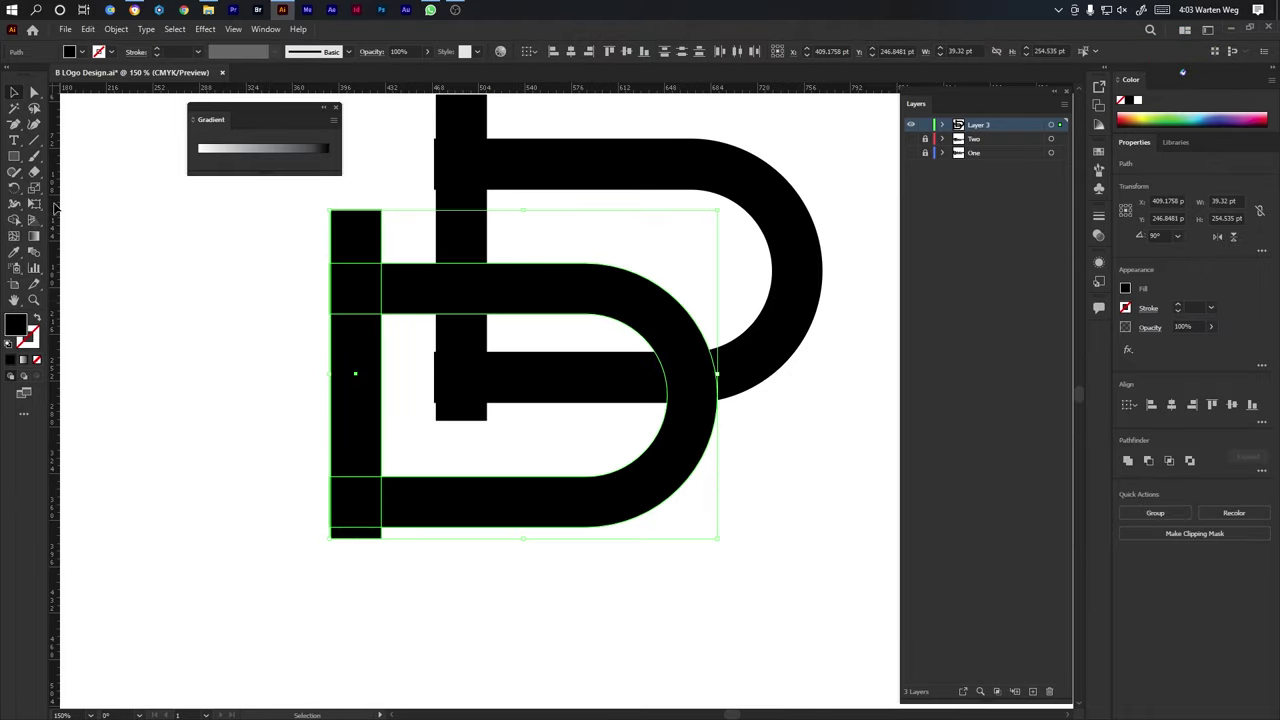
pyautogui.hotkey('shift', 'm')
pyautogui.scroll(2, 390, 285)
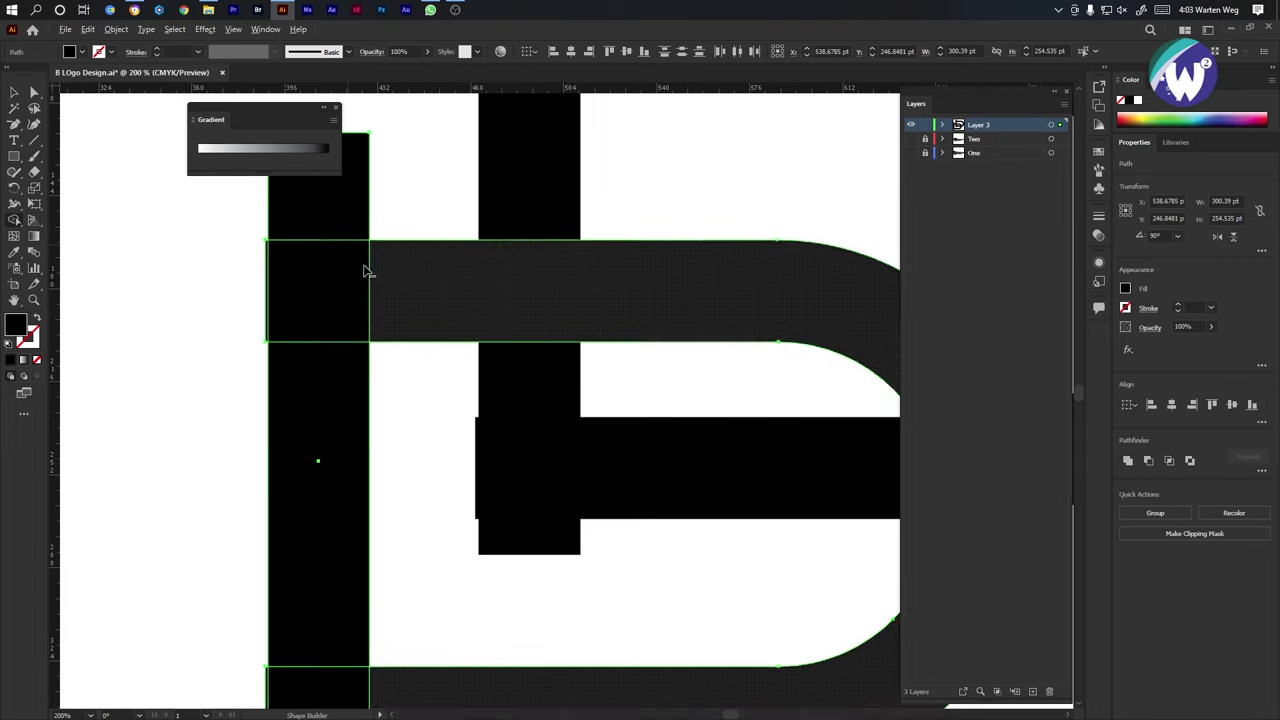
pyautogui.scroll(-4, 300, 437)
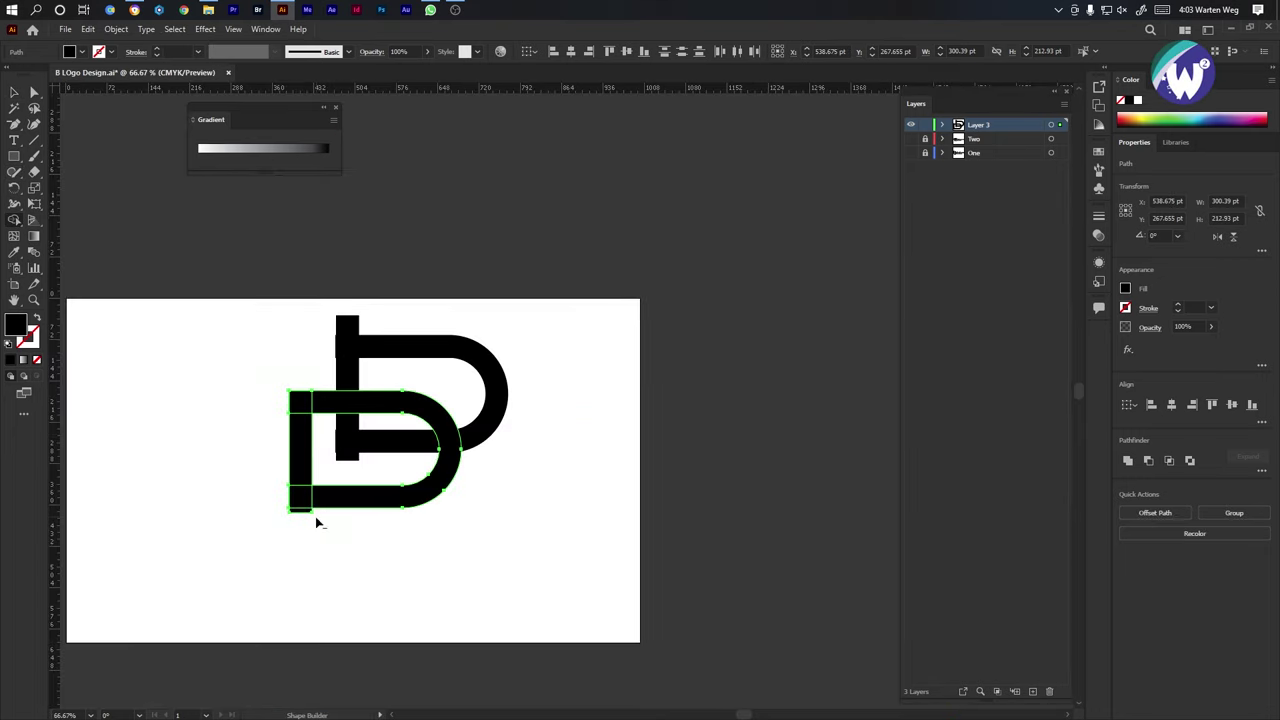
pyautogui.scroll(6, 278, 377)
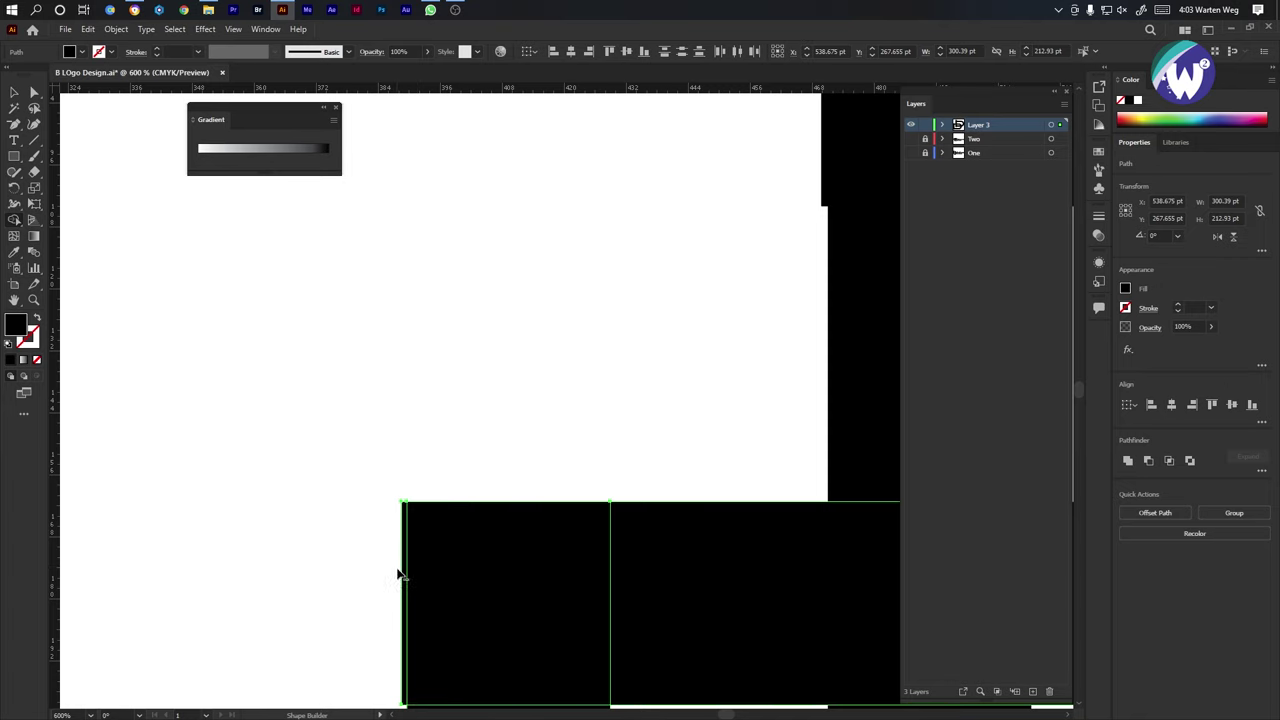
pyautogui.scroll(-5, 409, 563)
pyautogui.scroll(5, 407, 648)
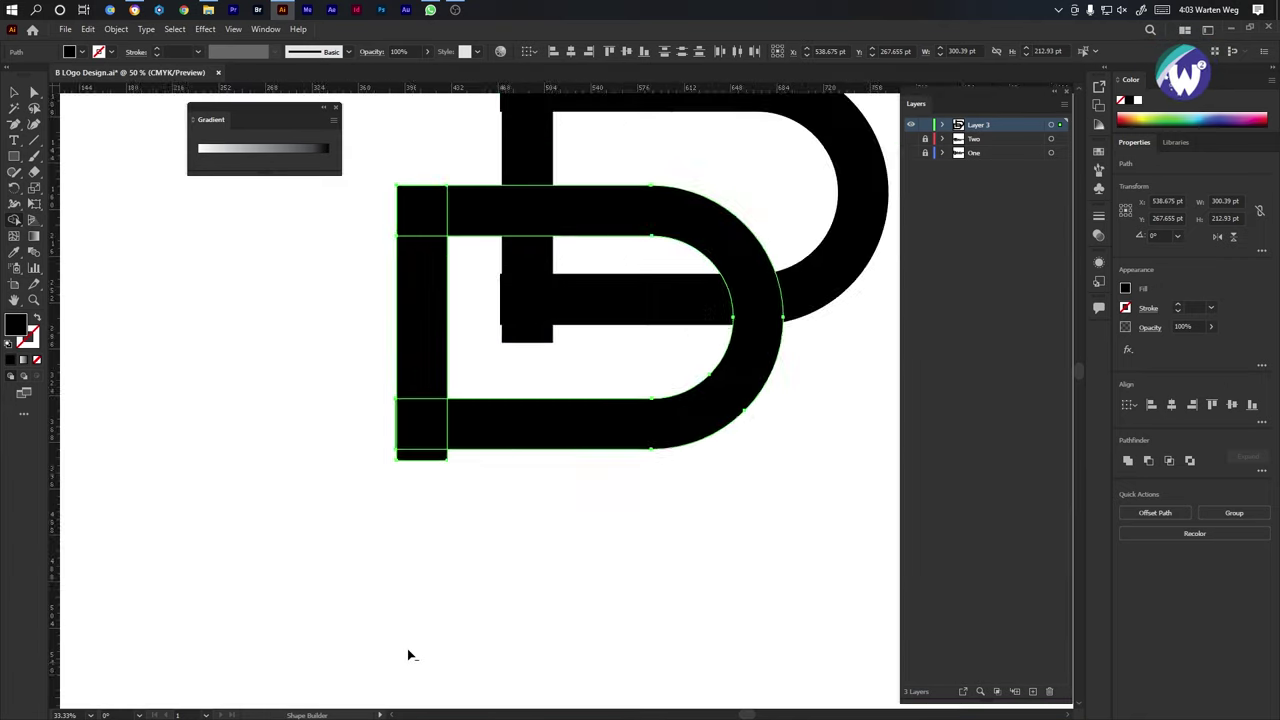
pyautogui.scroll(-1, 443, 140)
pyautogui.scroll(5, 446, 149)
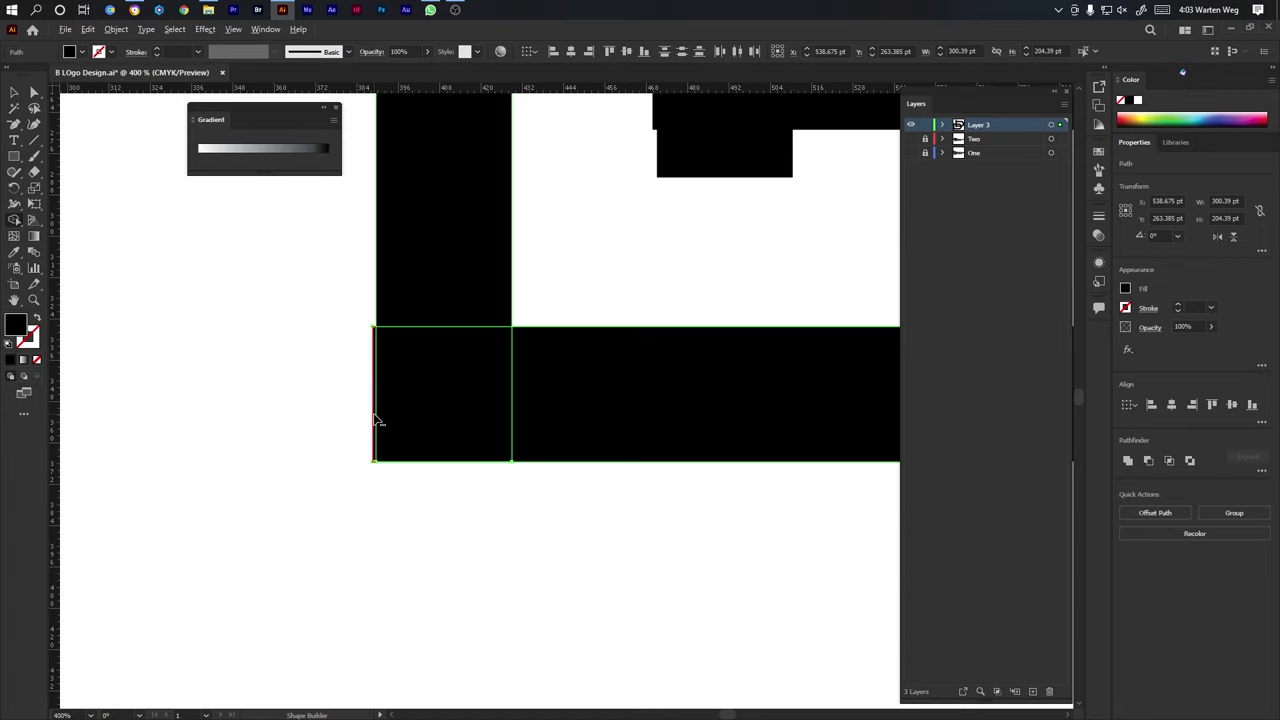
pyautogui.scroll(2, 376, 419)
pyautogui.scroll(-4, 374, 419)
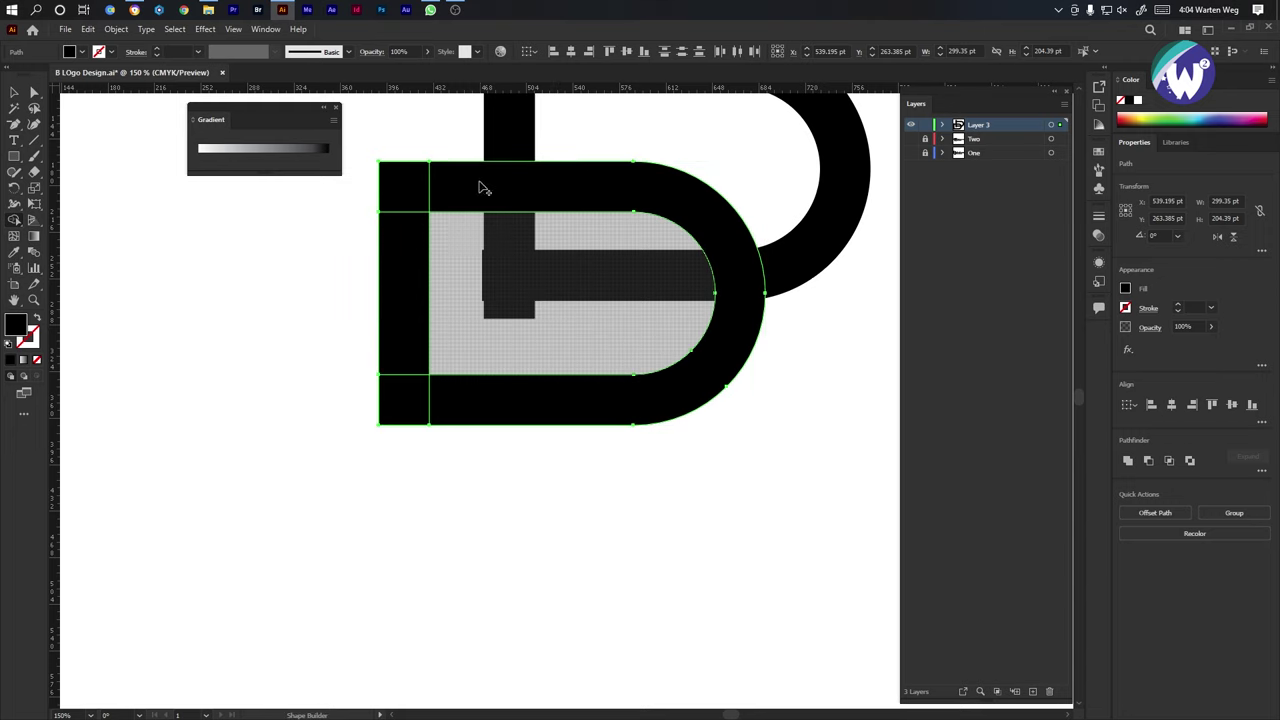
# Trim the overhanging stem ends and thin edge slivers from the upper D with Shape Builder, then deselect it.
pyautogui.moveTo(480, 183); pyautogui.dragTo(444, 446)
pyautogui.moveTo(397, 245); pyautogui.dragTo(532, 390)
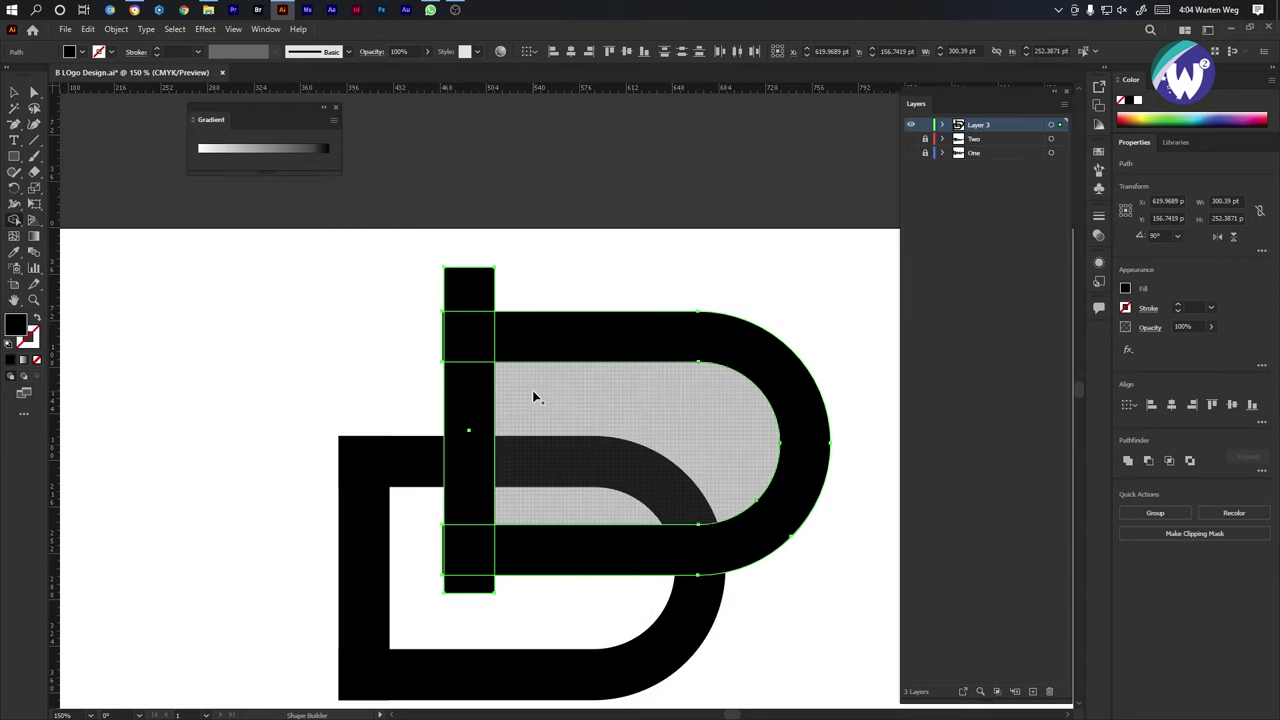
pyautogui.scroll(3, 475, 295)
pyautogui.keyDown('alt'); pyautogui.click(466, 295); pyautogui.keyUp('alt')
pyautogui.scroll(4, 397, 374)
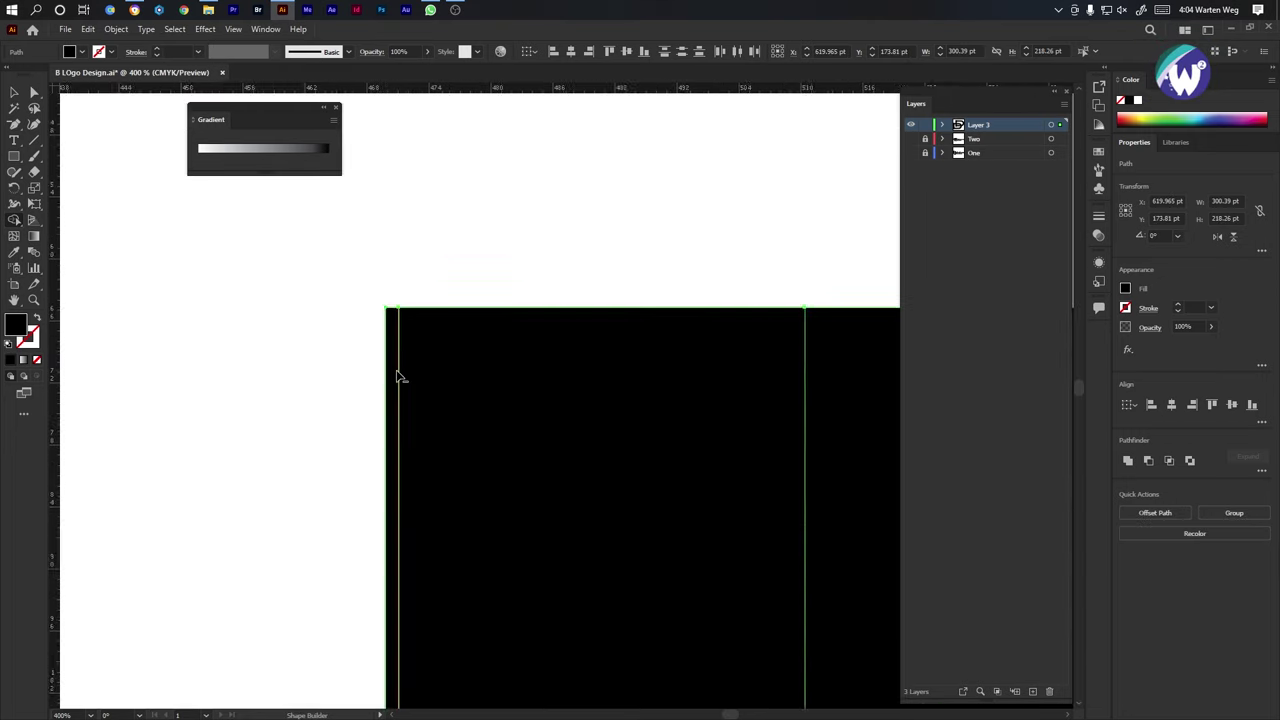
pyautogui.scroll(-5, 393, 372)
pyautogui.scroll(4, 414, 646)
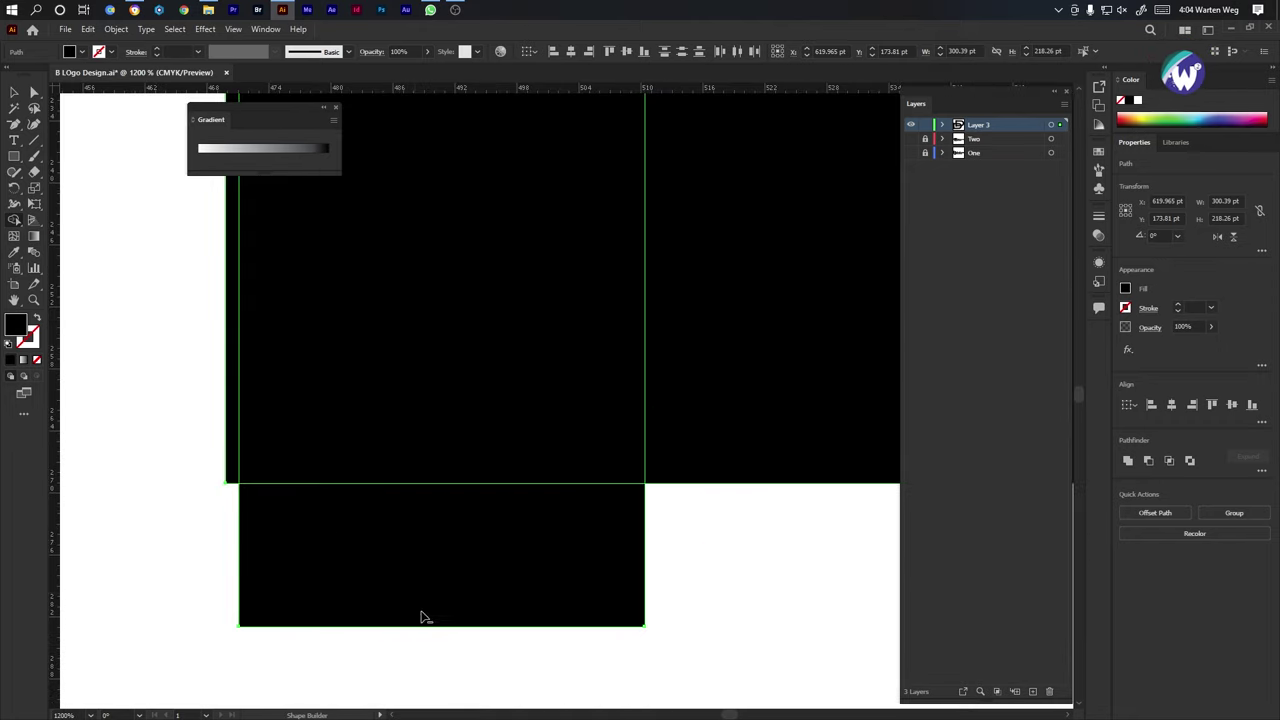
pyautogui.keyDown('alt'); pyautogui.click(422, 614); pyautogui.keyUp('alt')
pyautogui.scroll(-8, 238, 476)
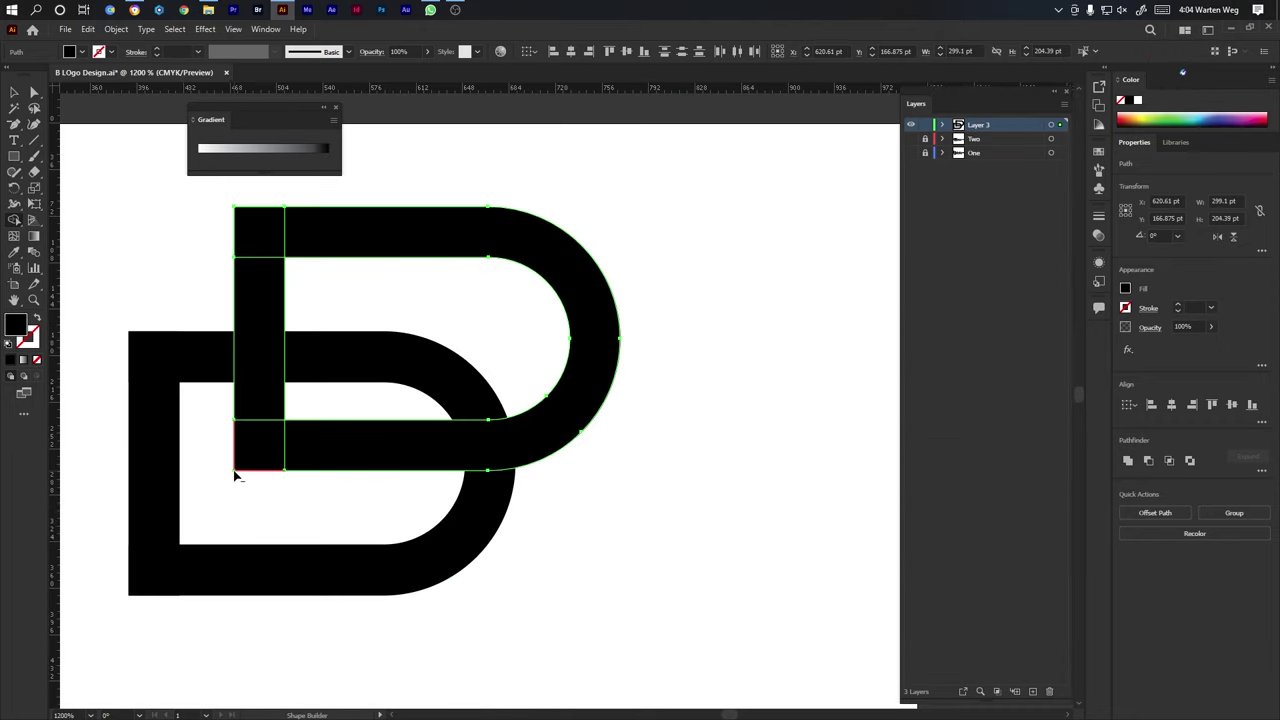
pyautogui.click(16, 92)
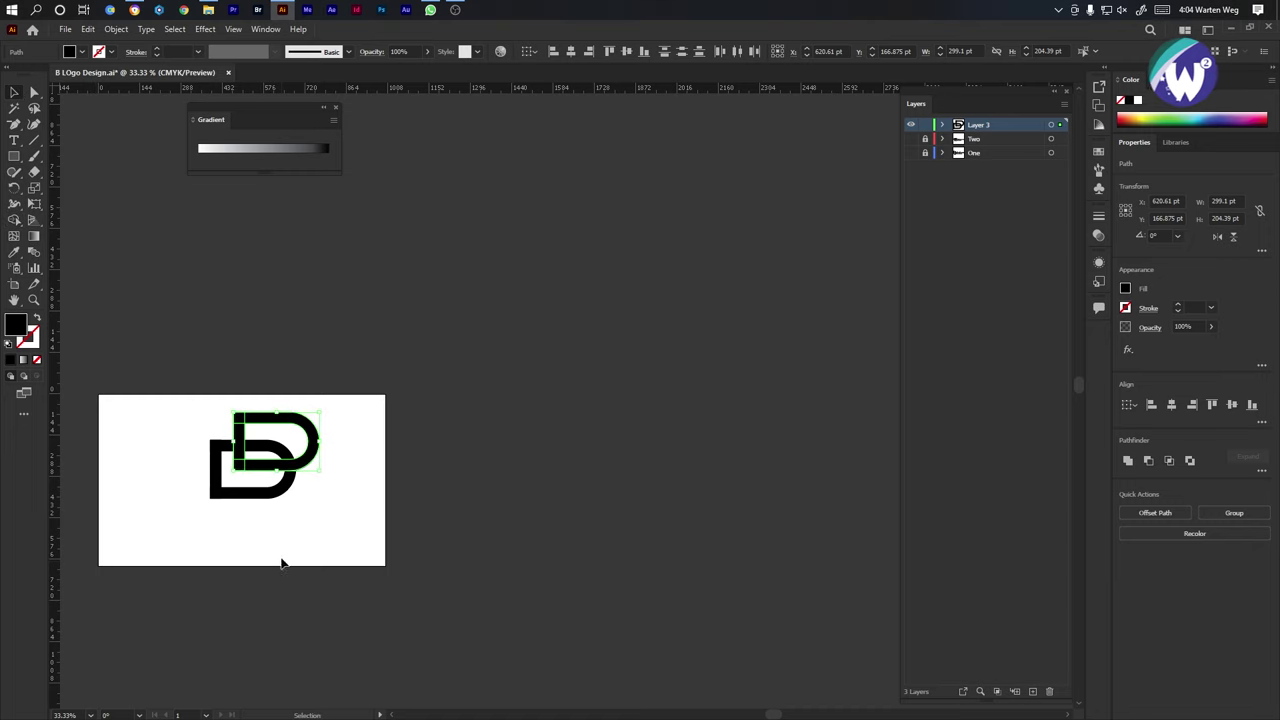
pyautogui.click(300, 560)
pyautogui.scroll(1, 302, 555)
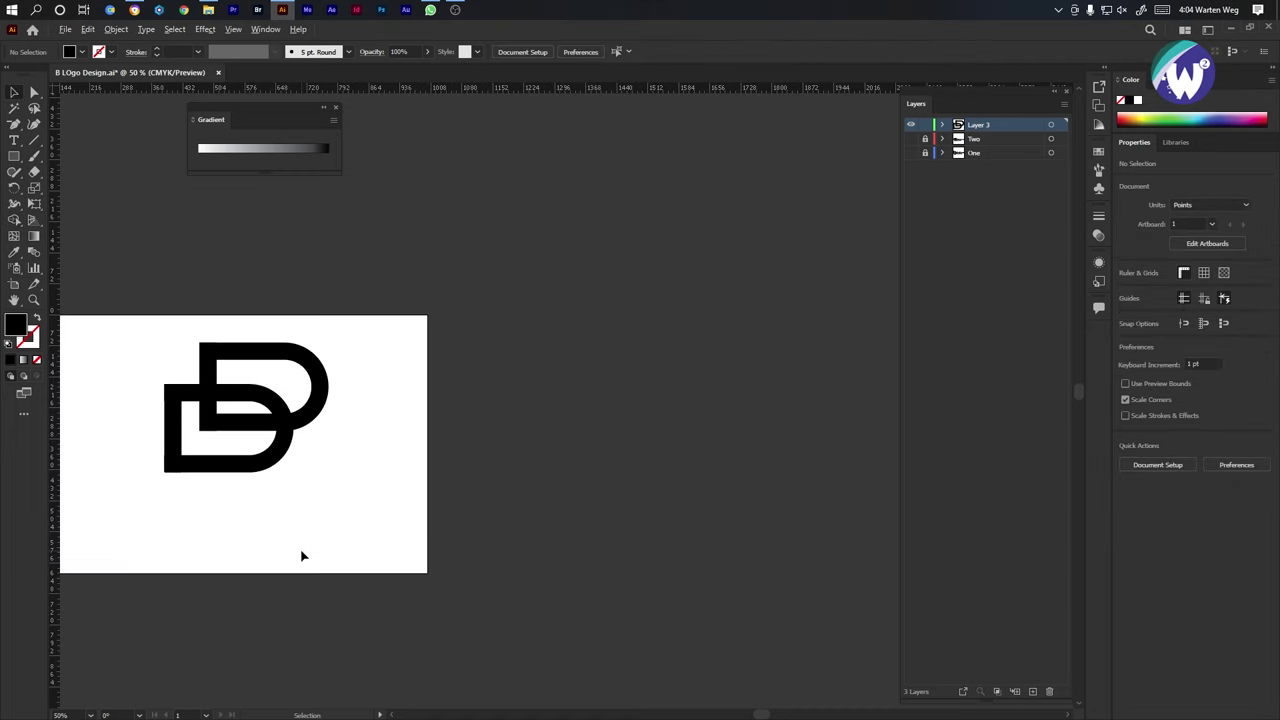
# Move the upper D to about X 480 pt, Y 161 pt so it overlaps the lower D's upper-left part, then deselect it.
pyautogui.click(305, 365)
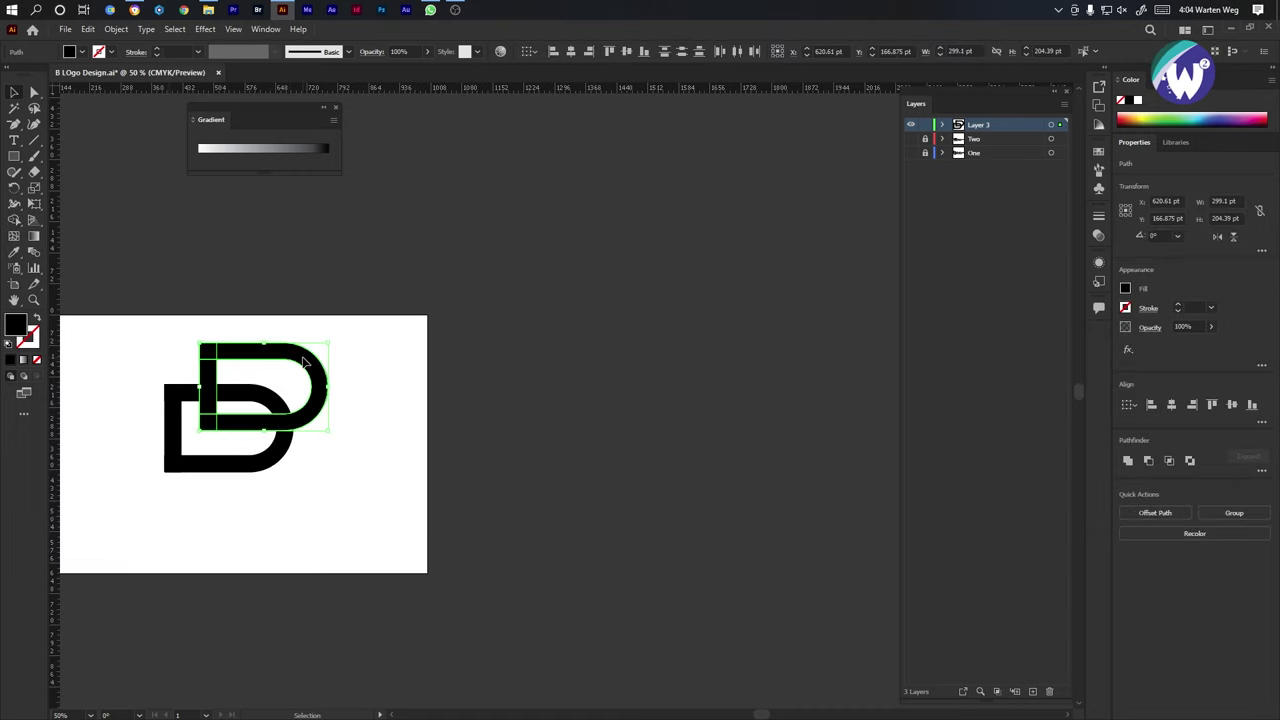
pyautogui.moveTo(305, 365); pyautogui.dragTo(243, 358)
pyautogui.click(354, 417)
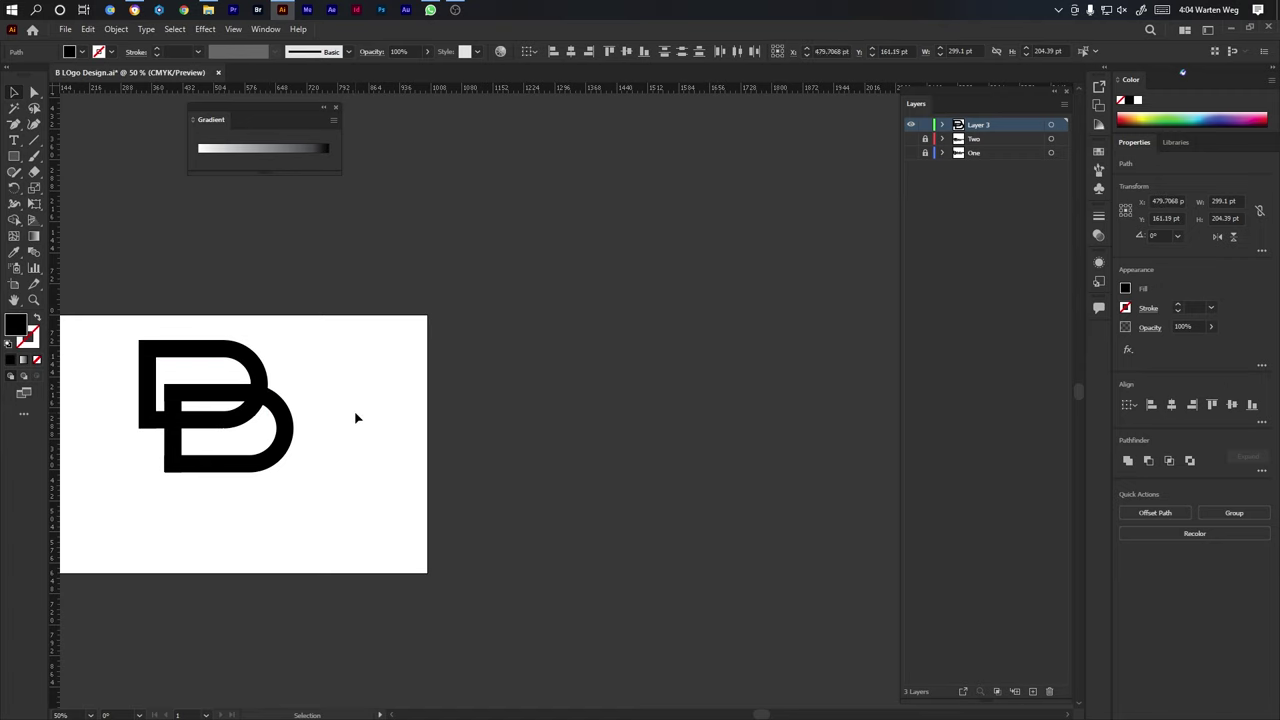
# Group the pieces of the upper D, and group the pieces of the lower D separately.
pyautogui.click(175, 354)
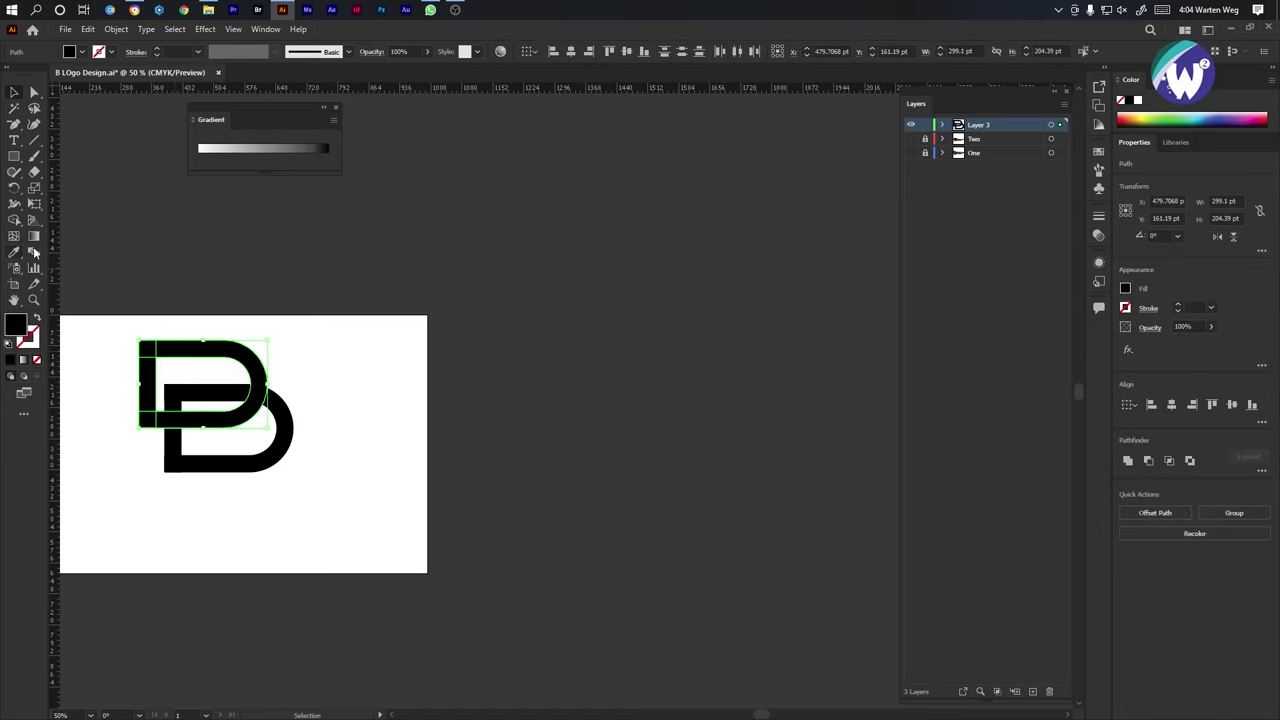
pyautogui.rightClick(200, 366)
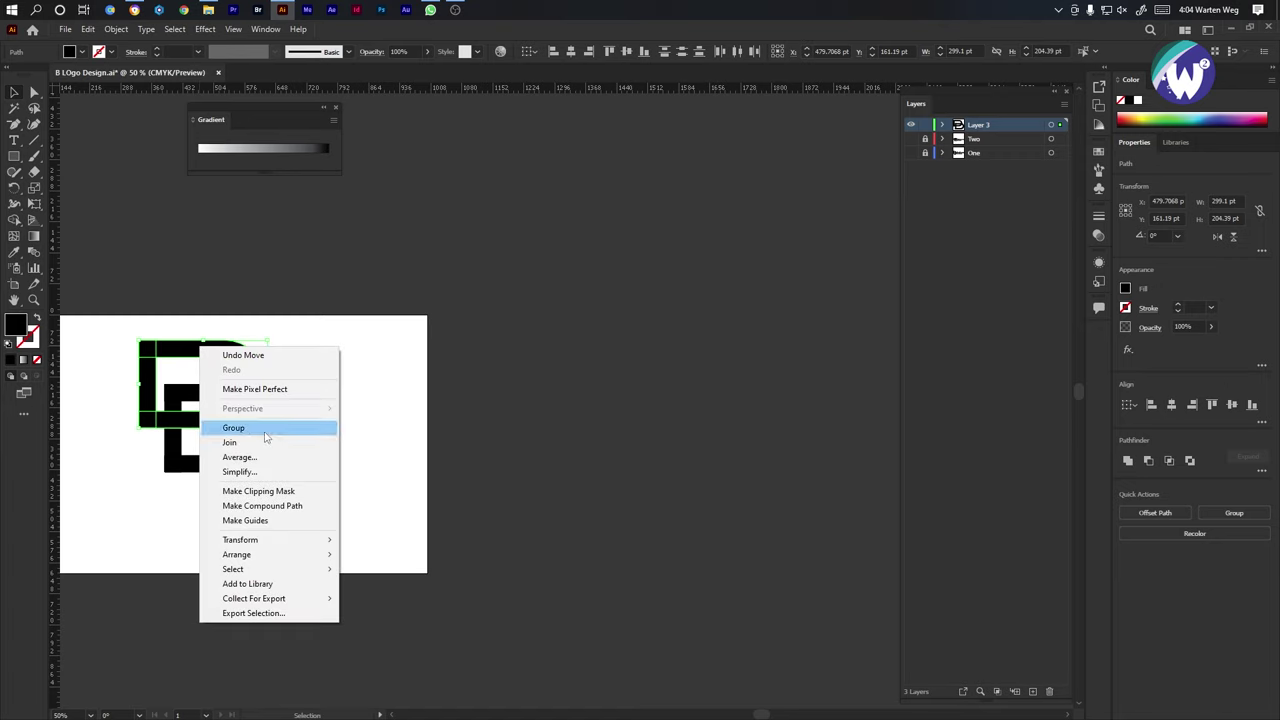
pyautogui.click(230, 428)
pyautogui.click(192, 460)
pyautogui.rightClick(190, 462)
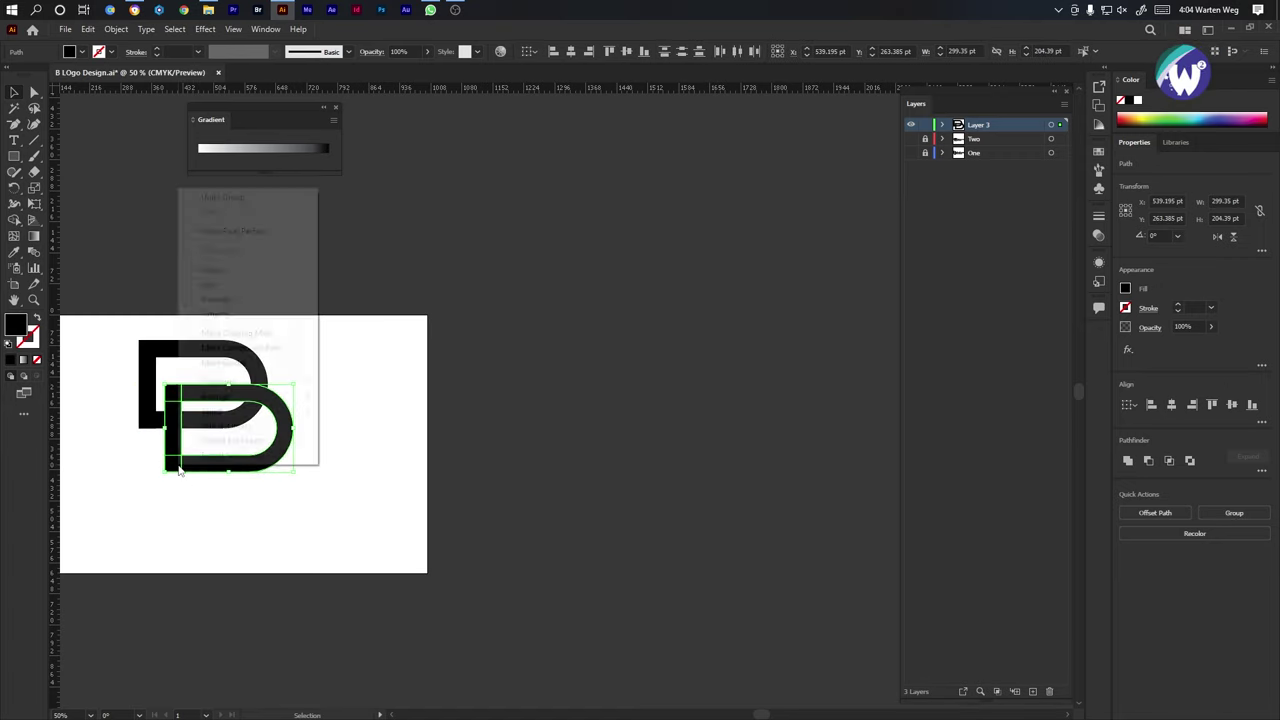
pyautogui.click(214, 269)
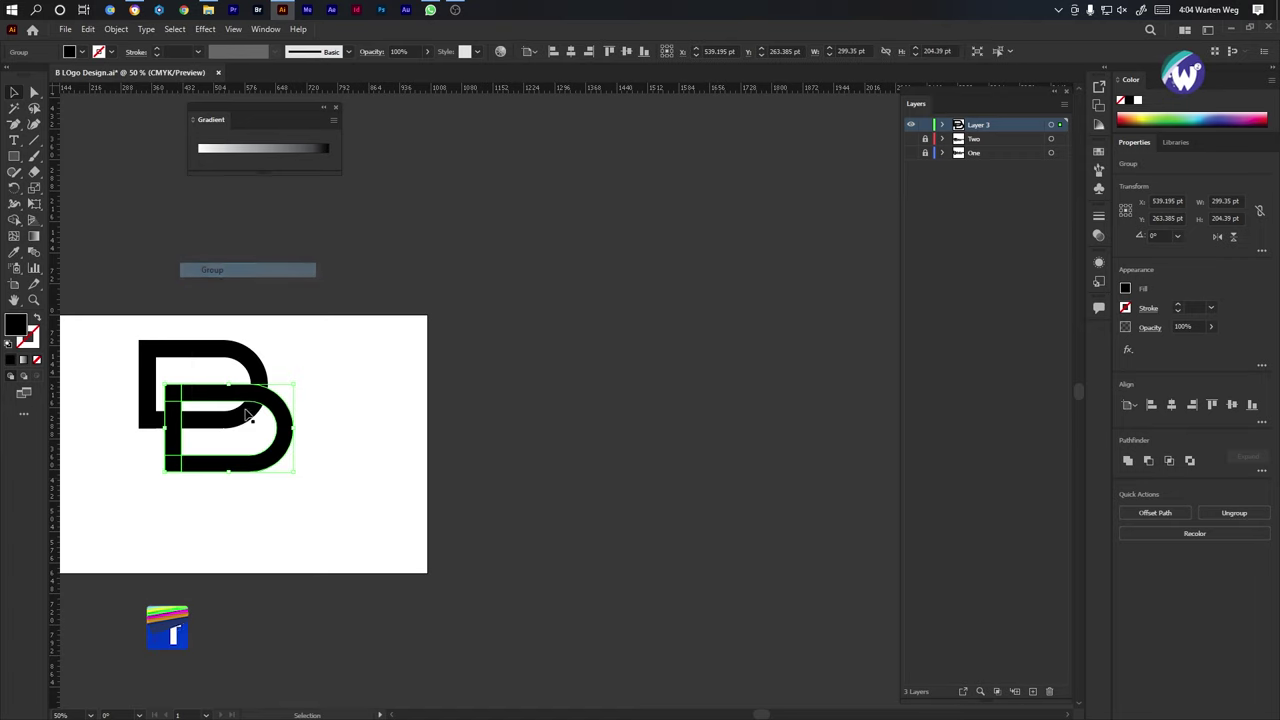
# Duplicate the upper D's group directly beneath the original within Layer 3 and fill the lower copy white.
pyautogui.scroll(1, 300, 568)
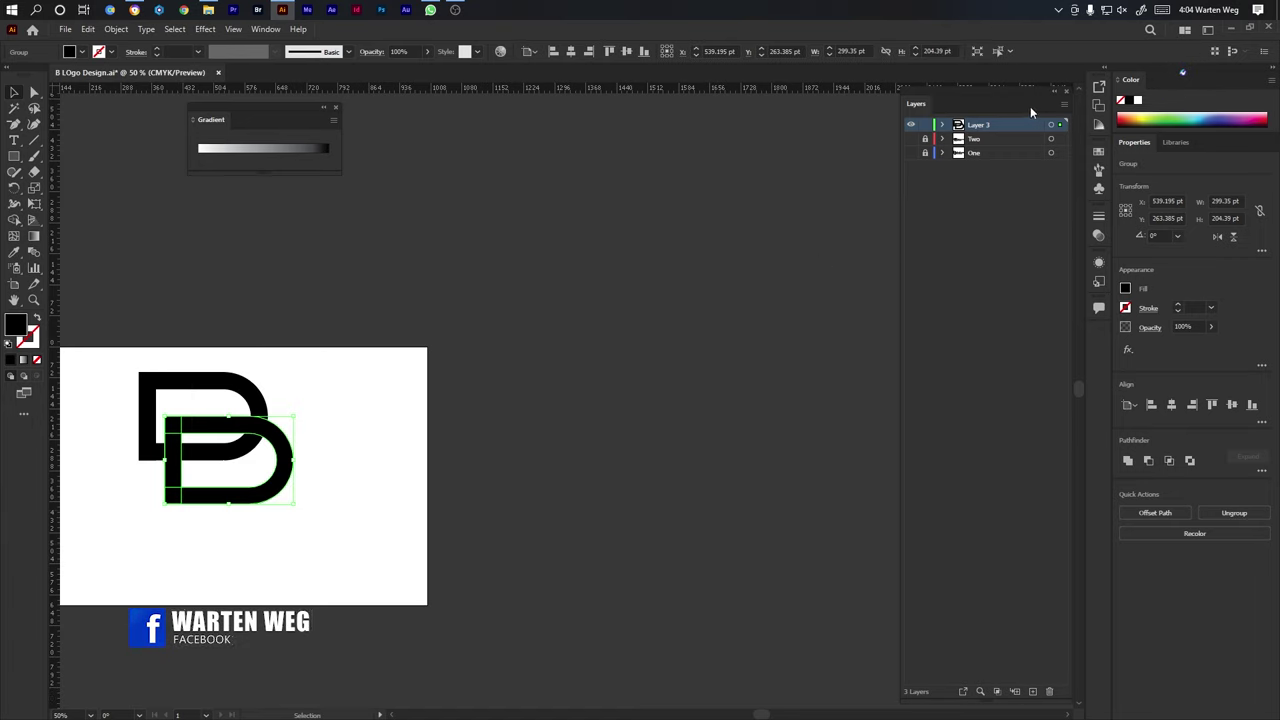
pyautogui.click(941, 125)
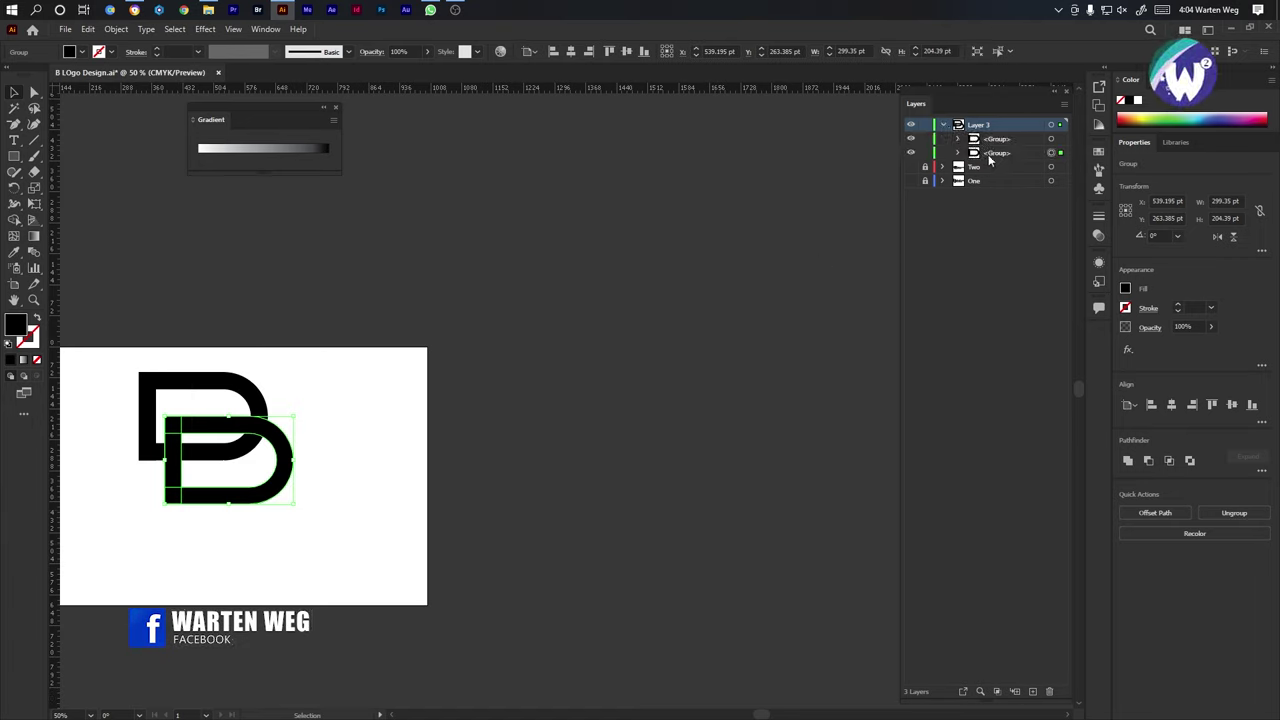
pyautogui.click(989, 144)
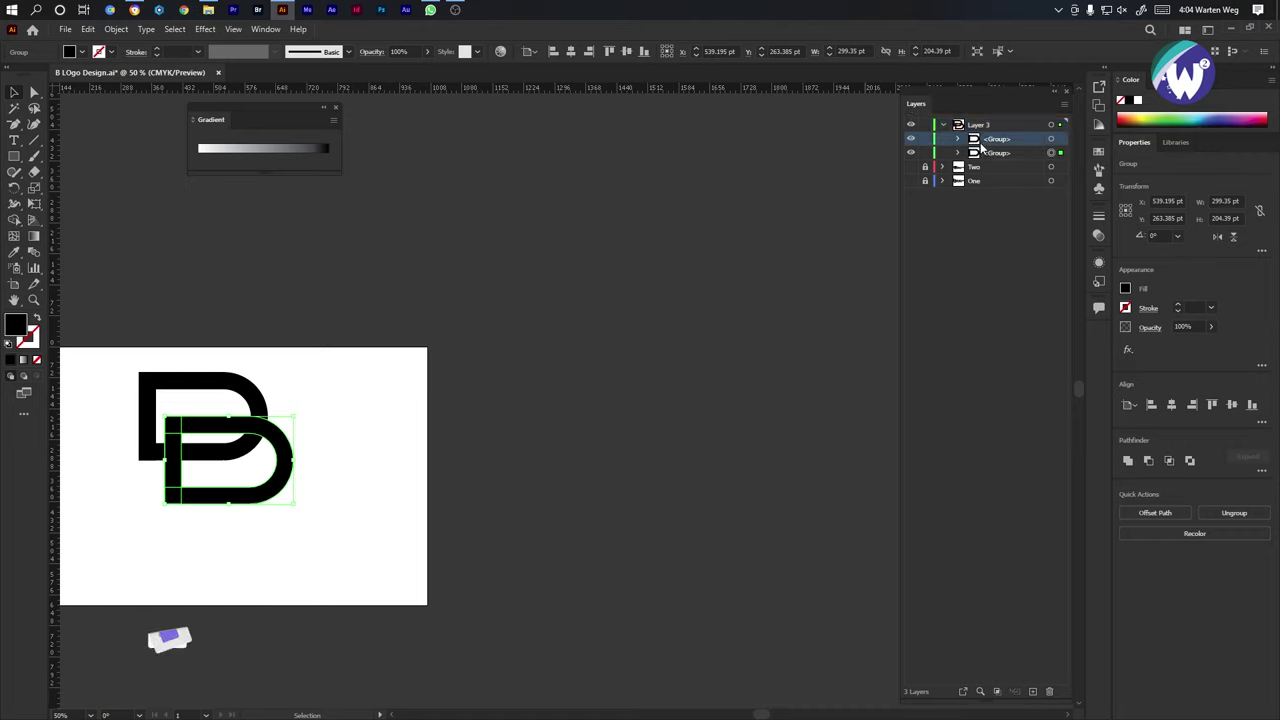
pyautogui.hotkey('ctrl', 'z')
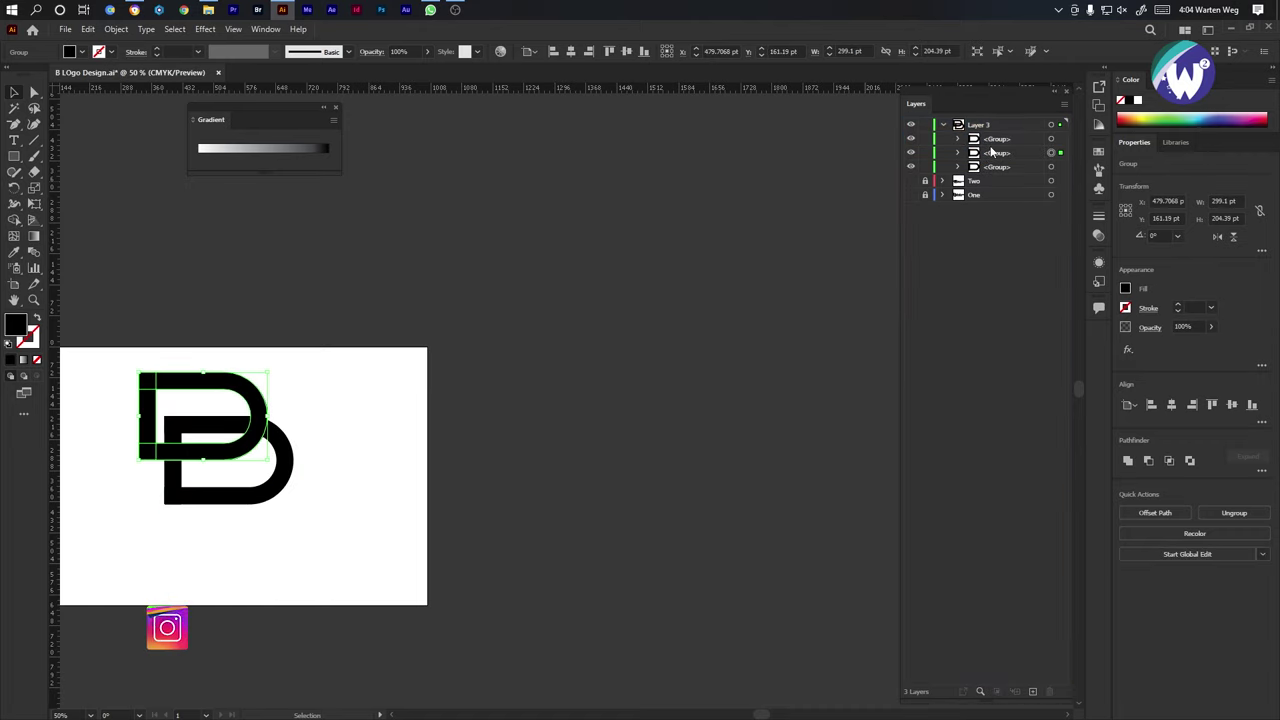
pyautogui.press('i')
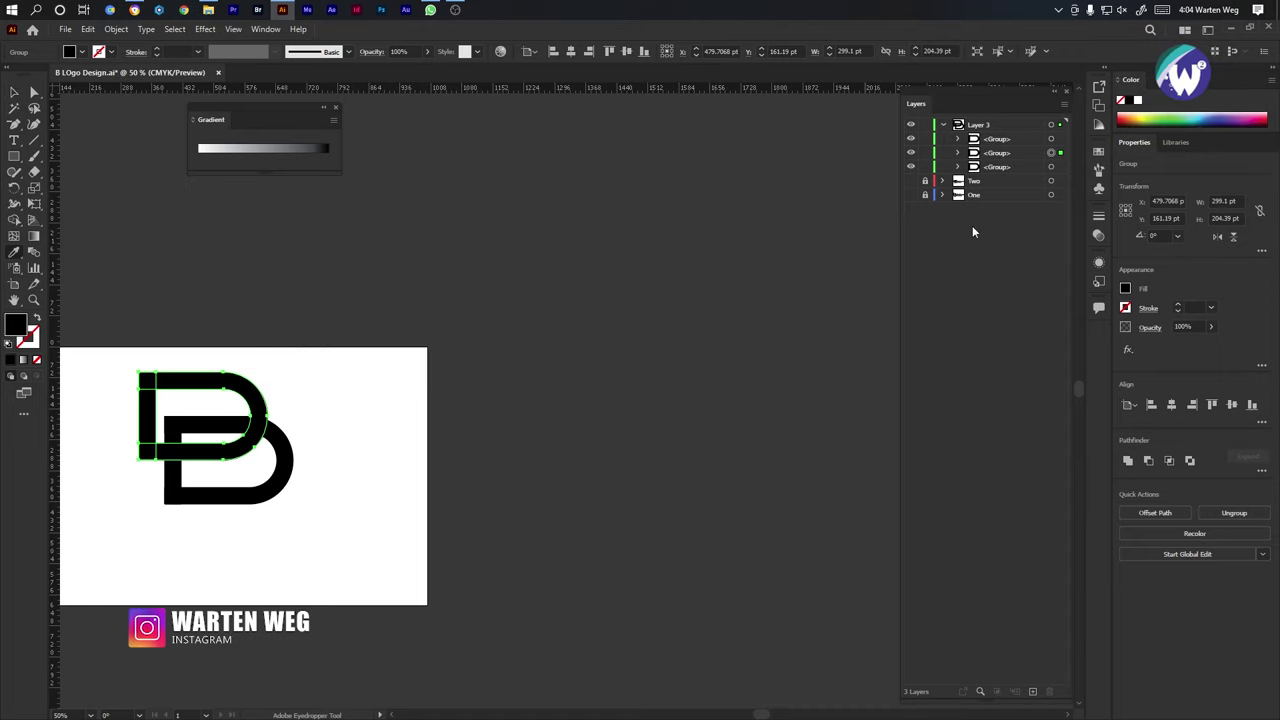
pyautogui.click(320, 401)
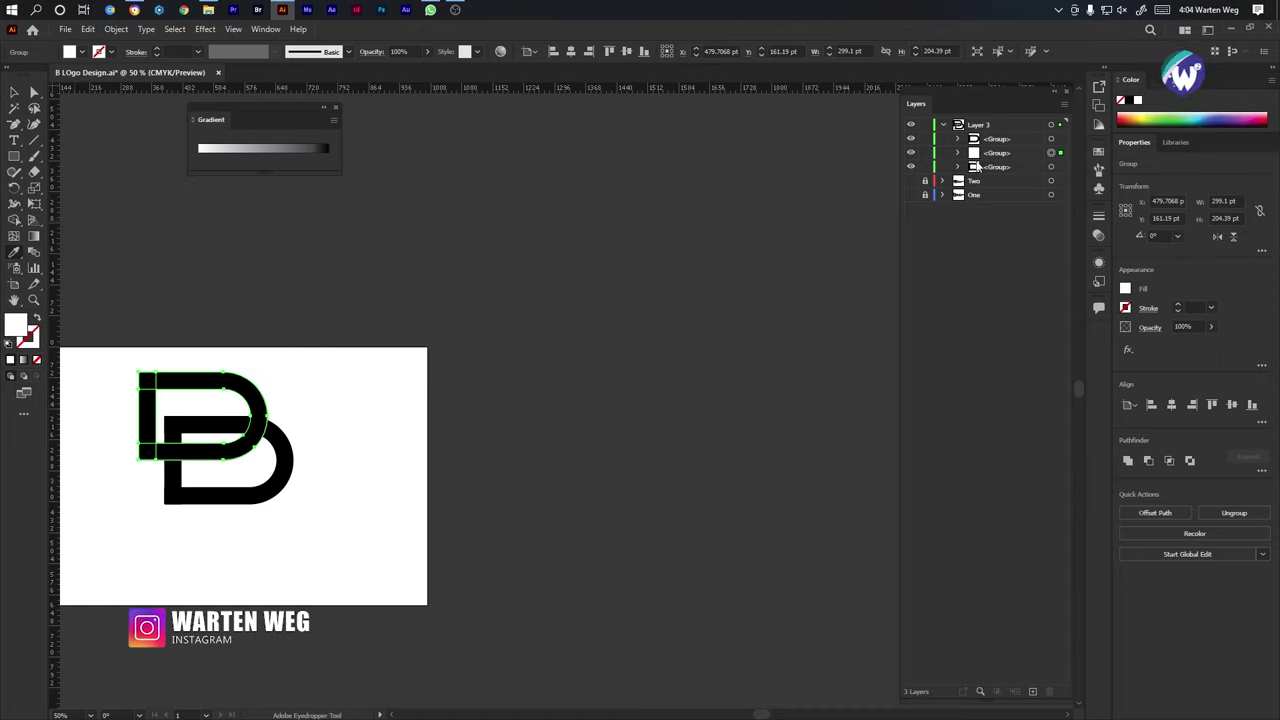
pyautogui.hotkey('ctrl', 'shift', 'a')
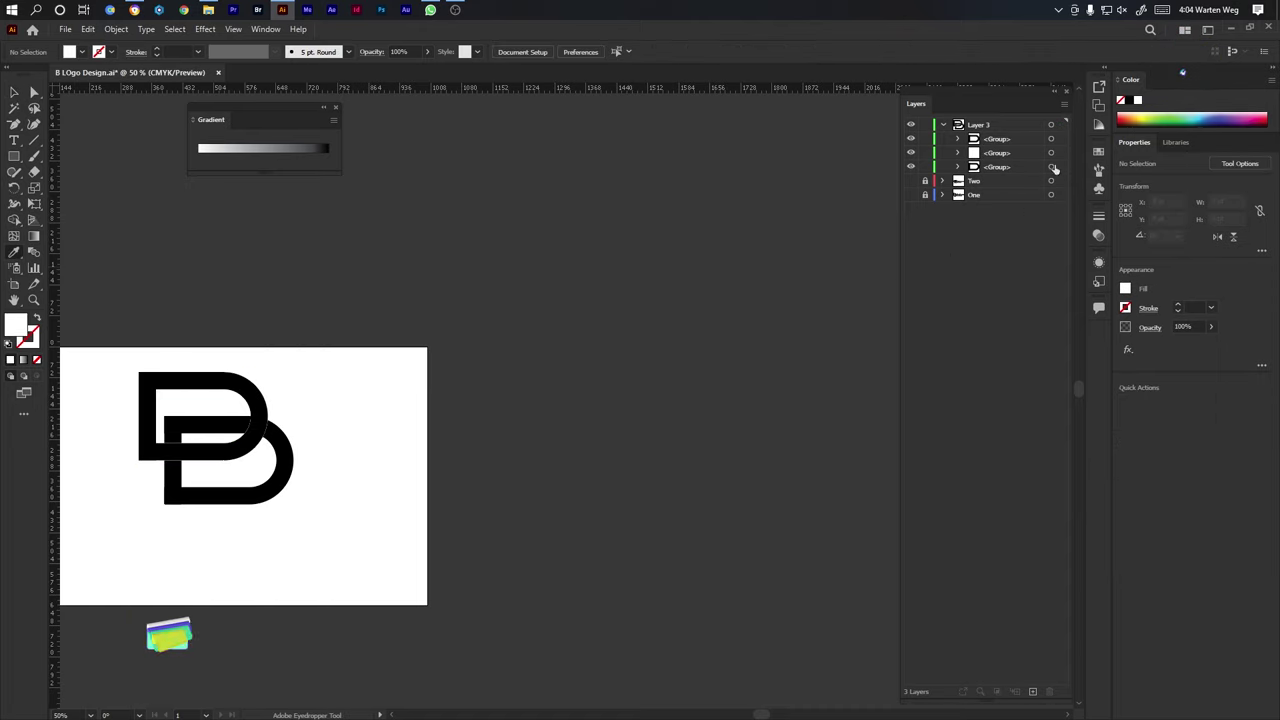
# Shift the white D copy 10 pt right and 10 pt down so it masks a gap in the lower D.
pyautogui.click(1060, 153)
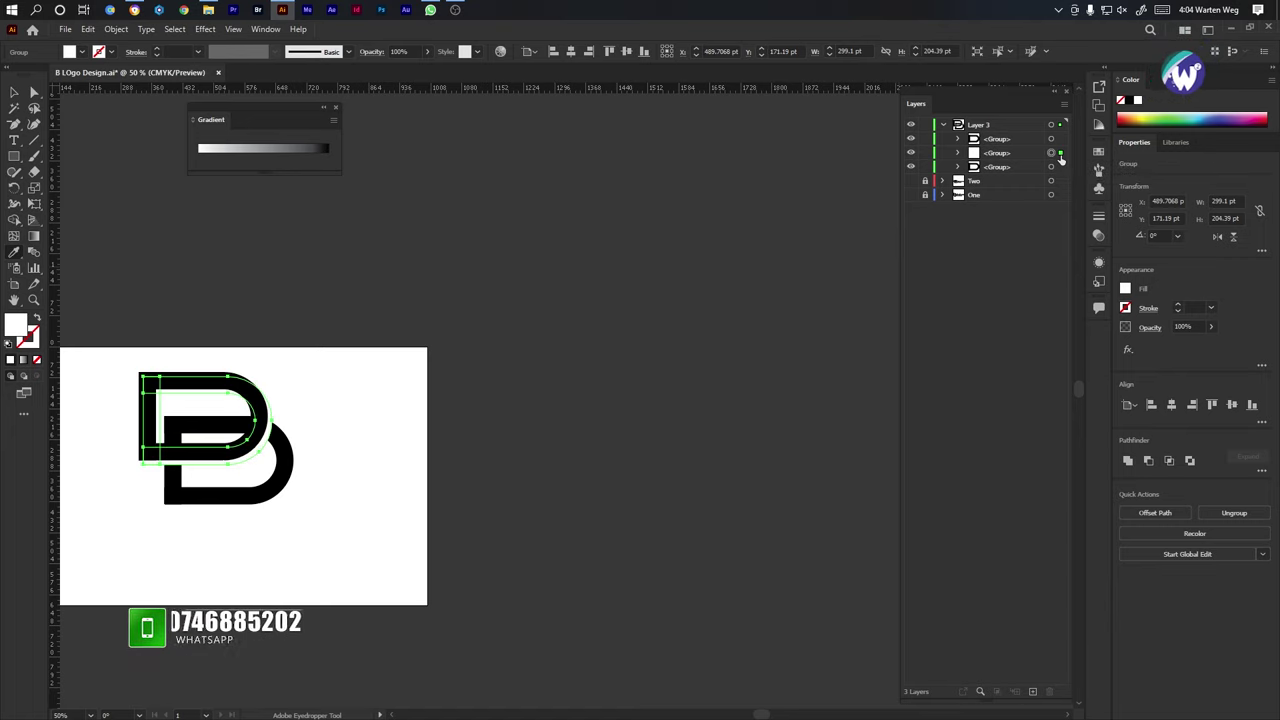
pyautogui.hotkey('ctrl', 'shift', 'a')
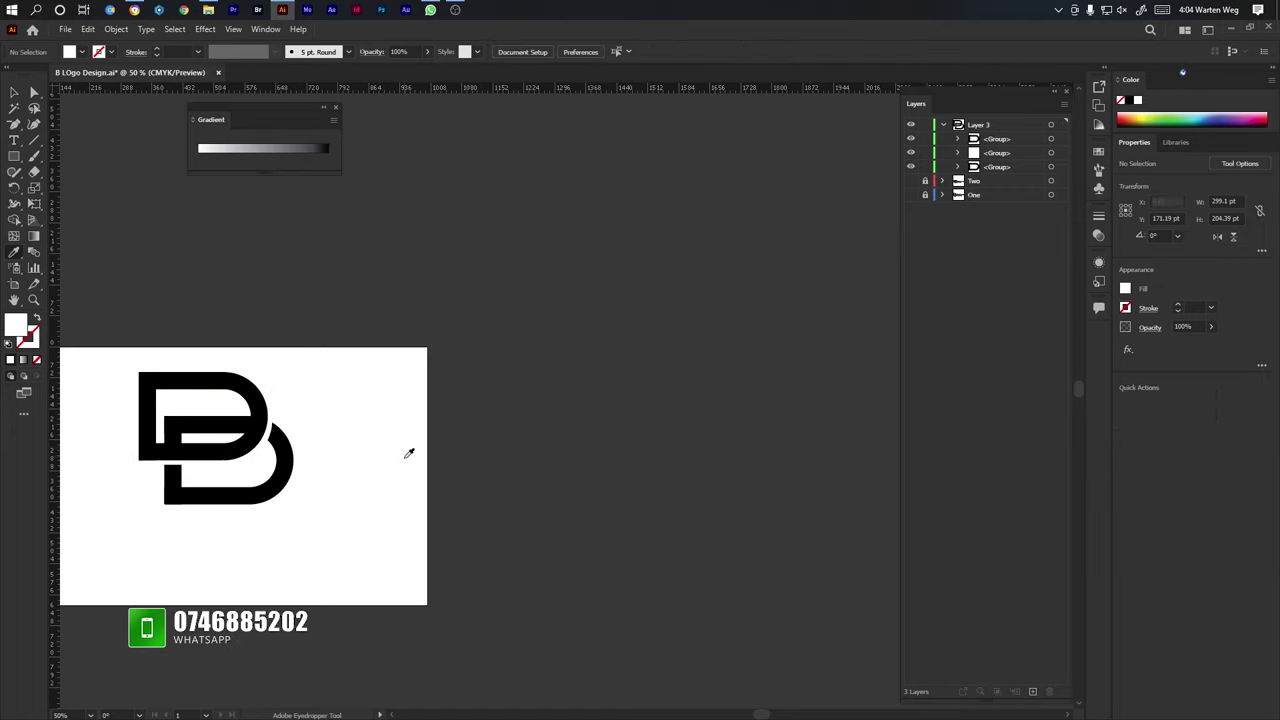
pyautogui.scroll(1, 145, 468)
pyautogui.scroll(1, 145, 468)
pyautogui.scroll(1, 150, 458)
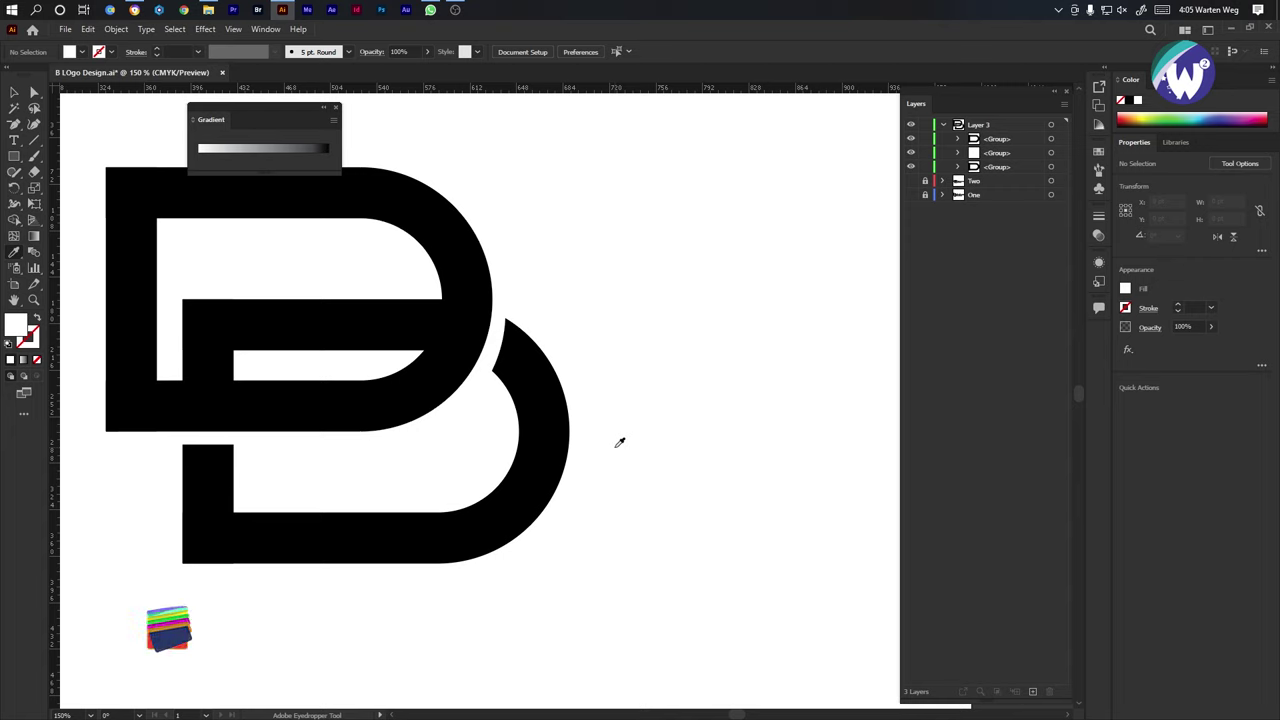
# Duplicate the lower D's group above the original, fill the copy white and hide it.
pyautogui.click(1006, 166)
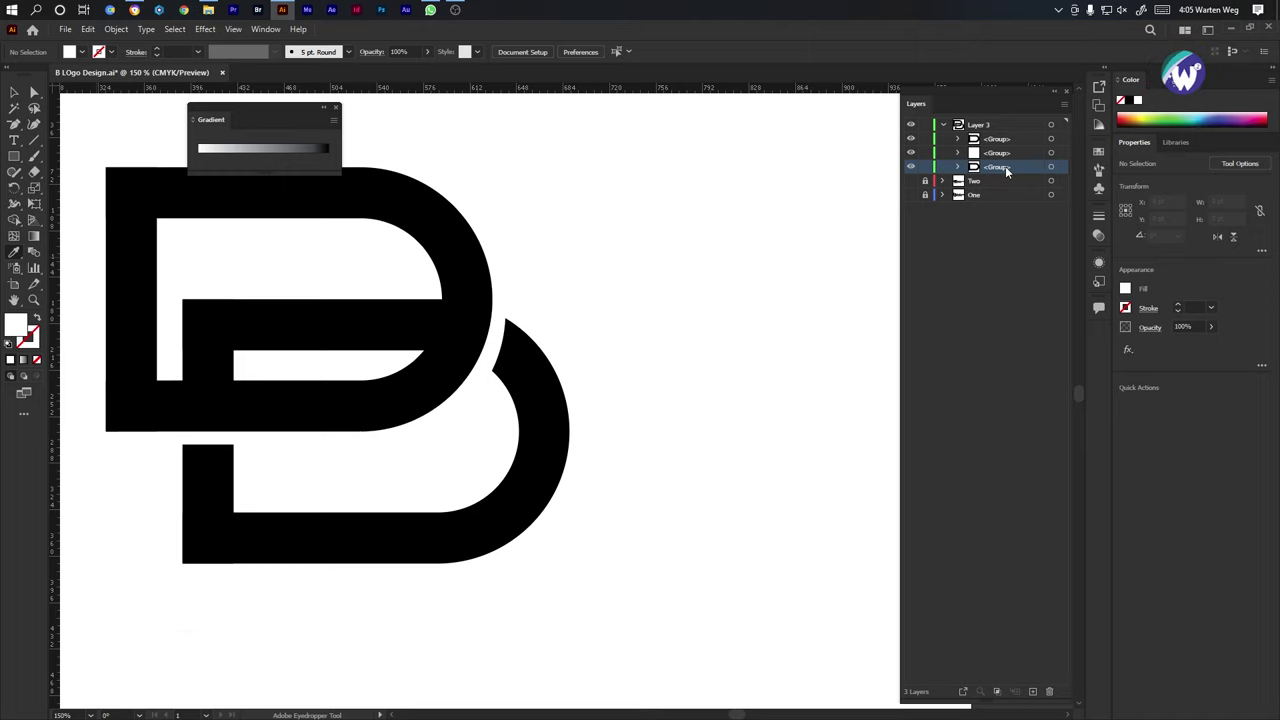
pyautogui.moveTo(1006, 168); pyautogui.dragTo(1024, 160)
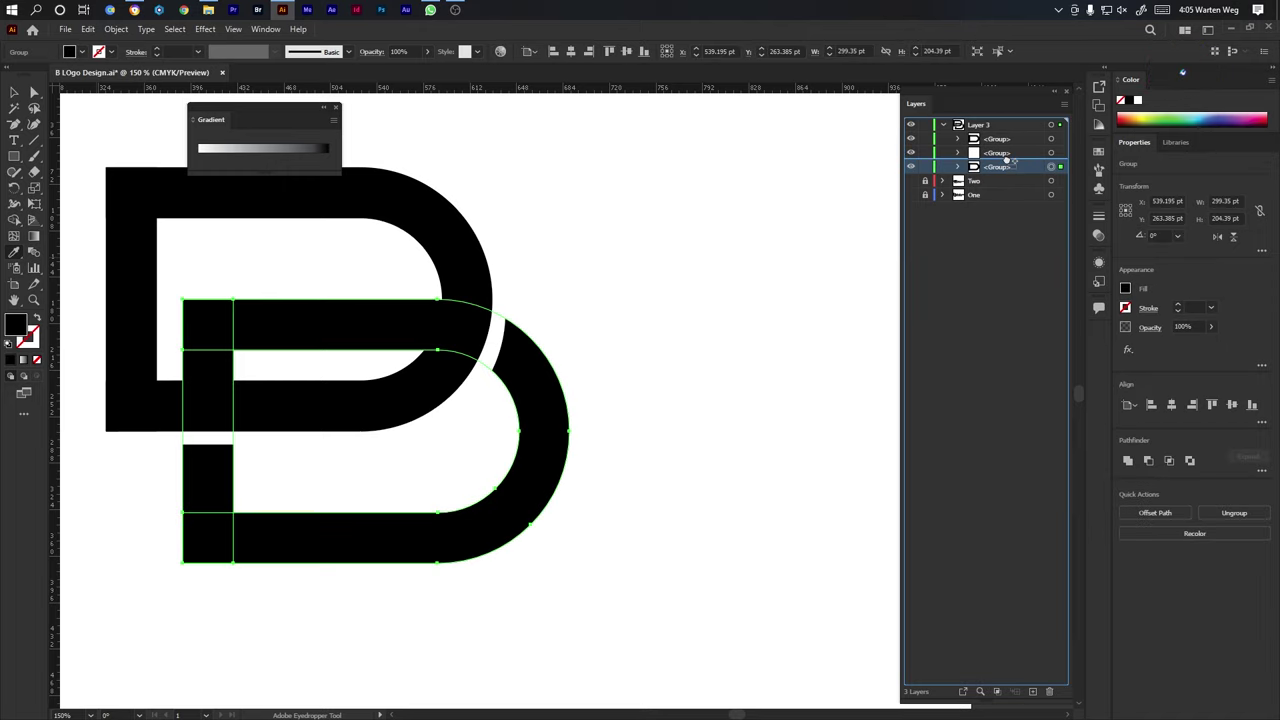
pyautogui.click(747, 322)
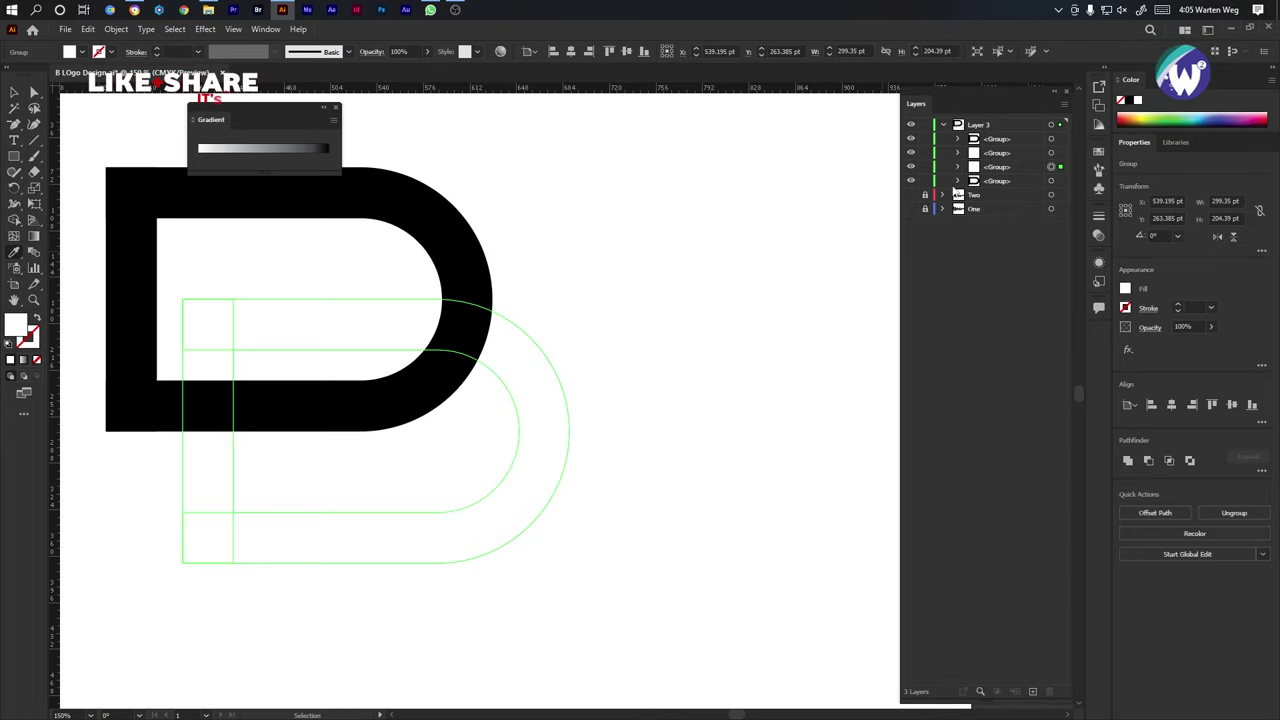
pyautogui.hotkey('ctrl', 'z')
pyautogui.click(777, 249)
pyautogui.scroll(-4, 679, 314)
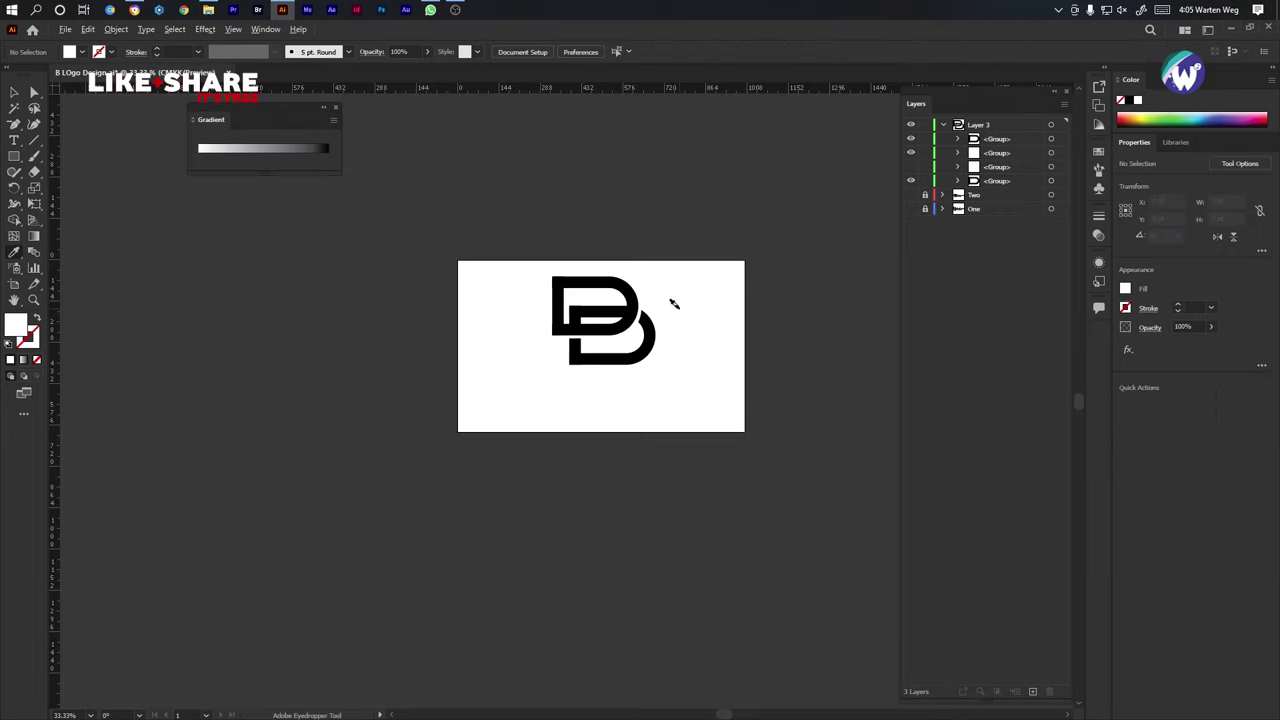
pyautogui.scroll(2, 675, 302)
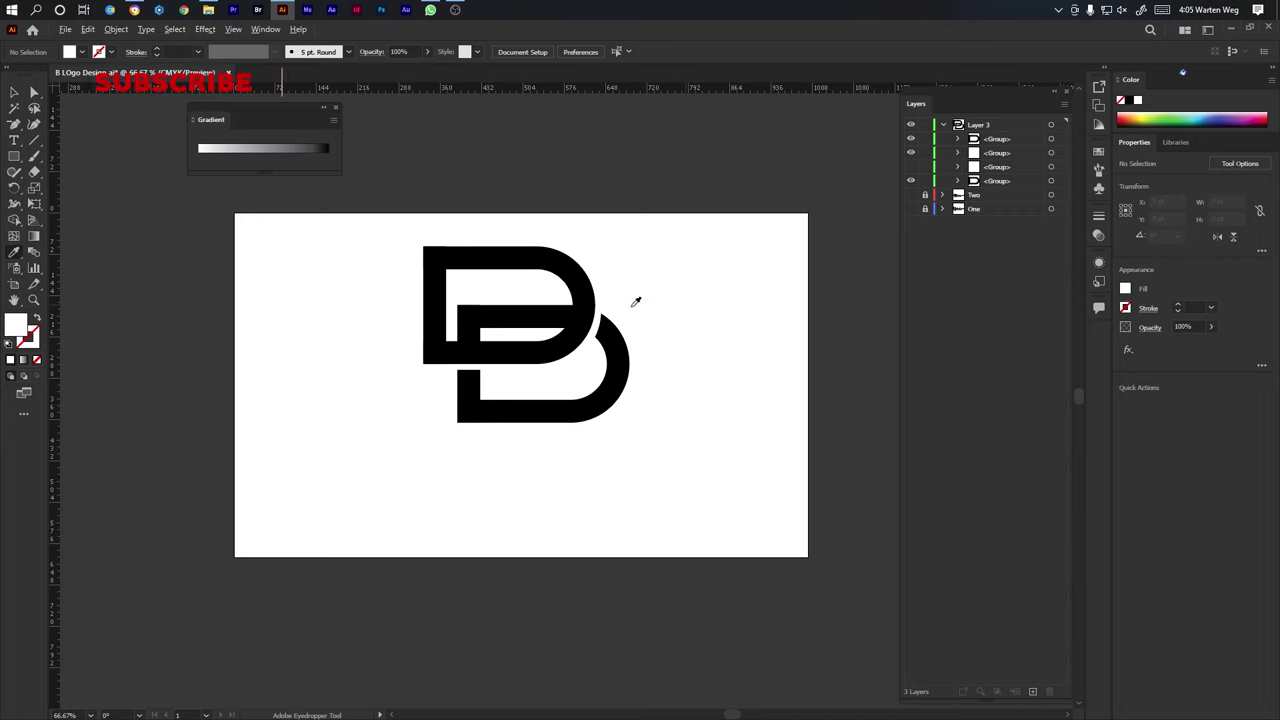
# Select all visible groups of the logo and hide the black upper D, leaving the white copy and lower D selected.
pyautogui.press('v')
pyautogui.moveTo(722, 244); pyautogui.dragTo(381, 436)
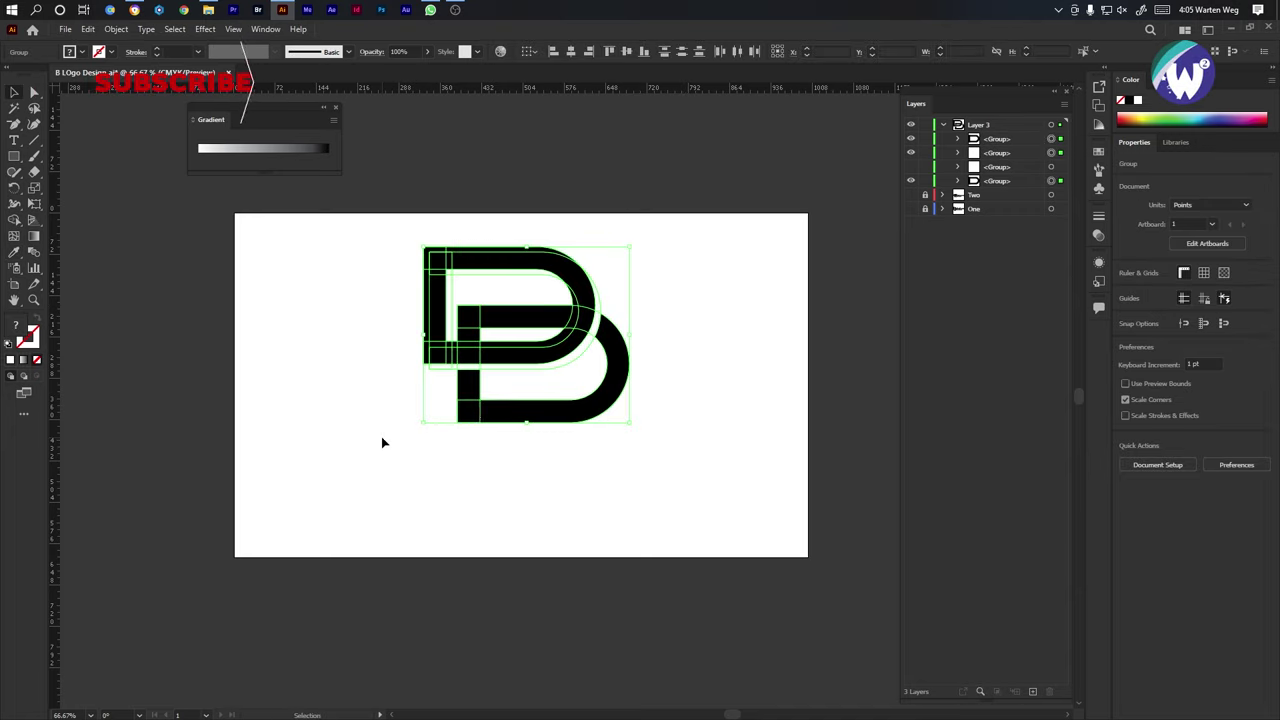
pyautogui.click(910, 139)
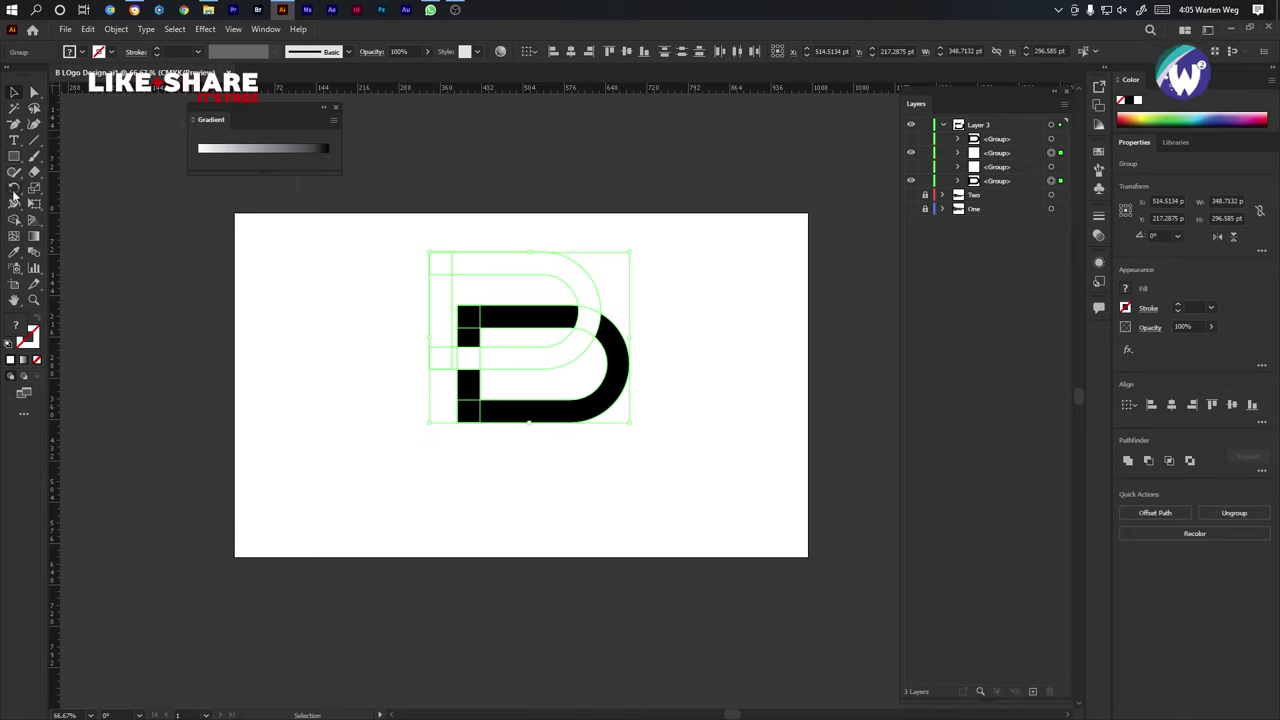
# Try to cut the gaps into the lower D by removing the white copy's regions with Shape Builder.
pyautogui.click(14, 218)
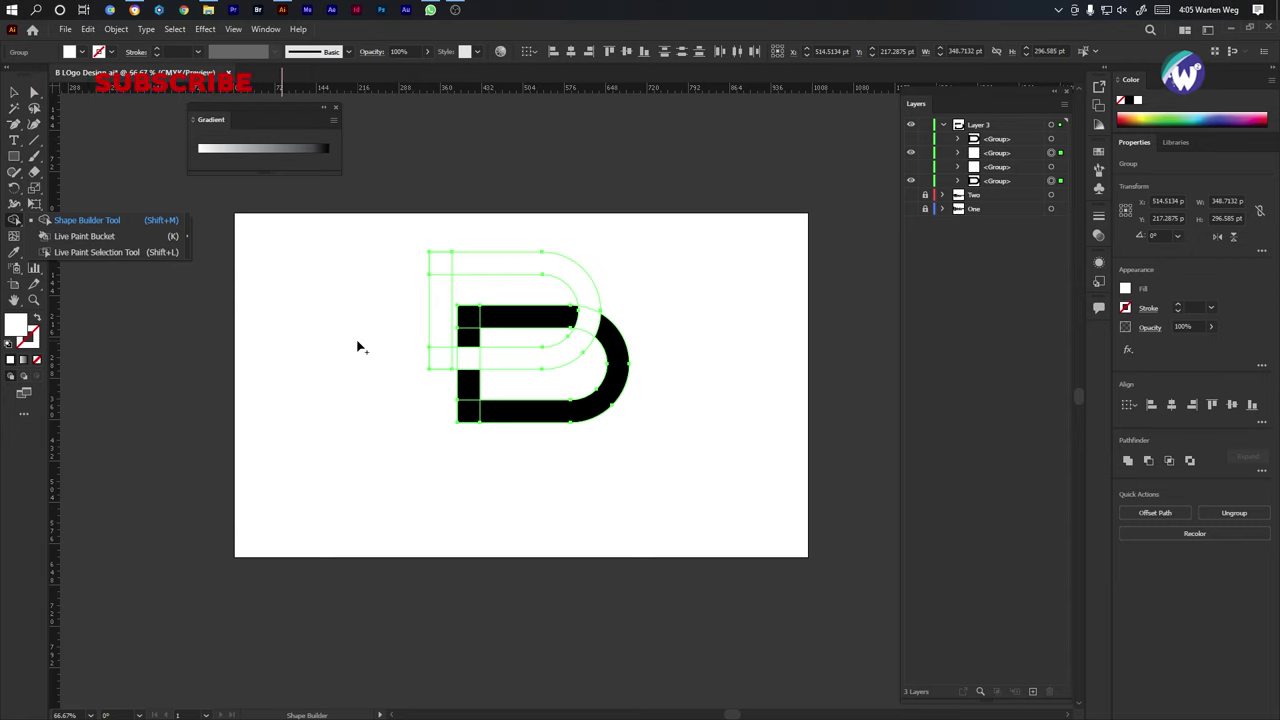
pyautogui.scroll(2, 487, 458)
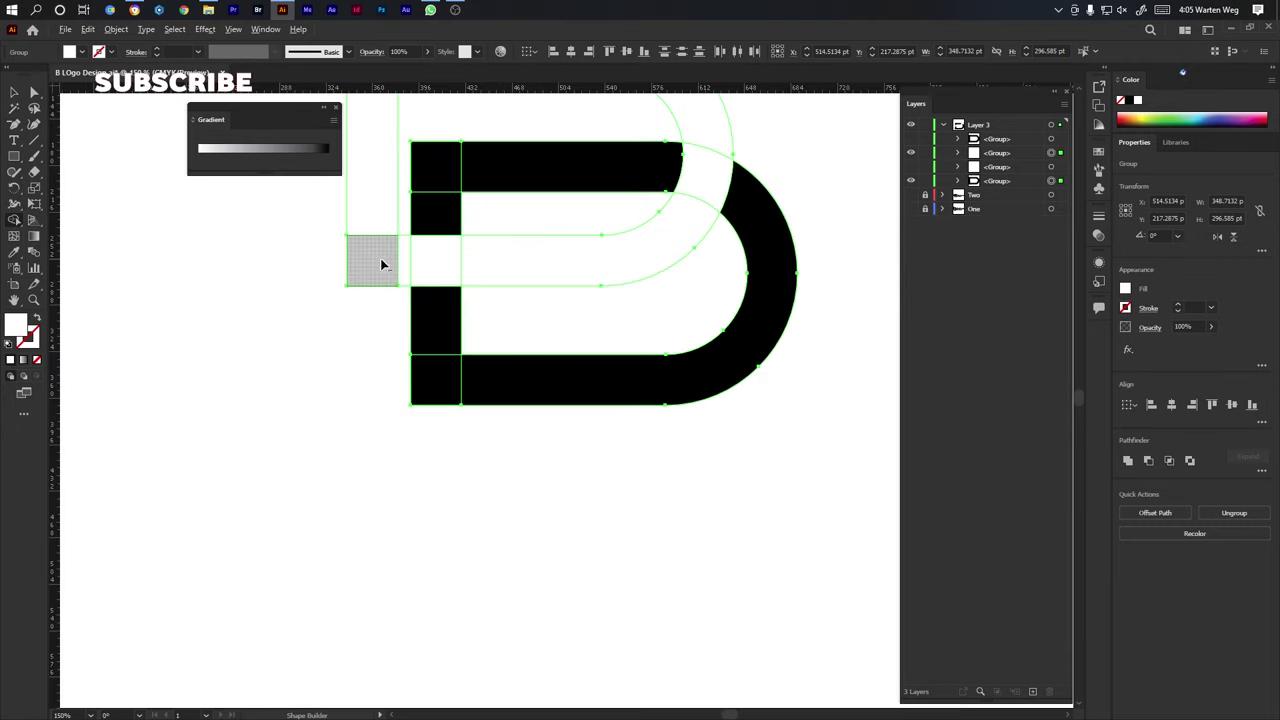
pyautogui.moveTo(380, 258)
pyautogui.mouseDown()
pyautogui.moveTo(613, 242)
pyautogui.moveTo(661, 225)
pyautogui.moveTo(702, 165)
pyautogui.moveTo(703, 123)
pyautogui.mouseUp()
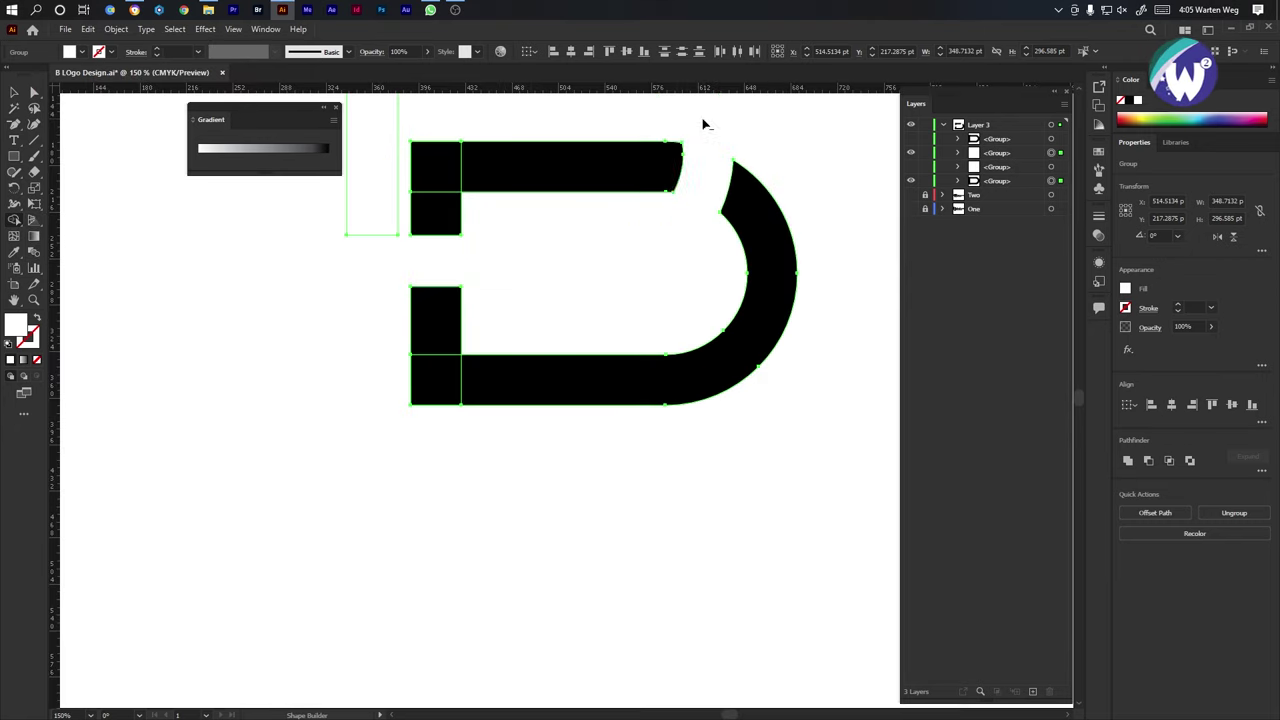
pyautogui.moveTo(375, 238)
pyautogui.mouseDown()
pyautogui.moveTo(378, 185)
pyautogui.moveTo(390, 182)
pyautogui.mouseUp()
pyautogui.scroll(3, 395, 200)
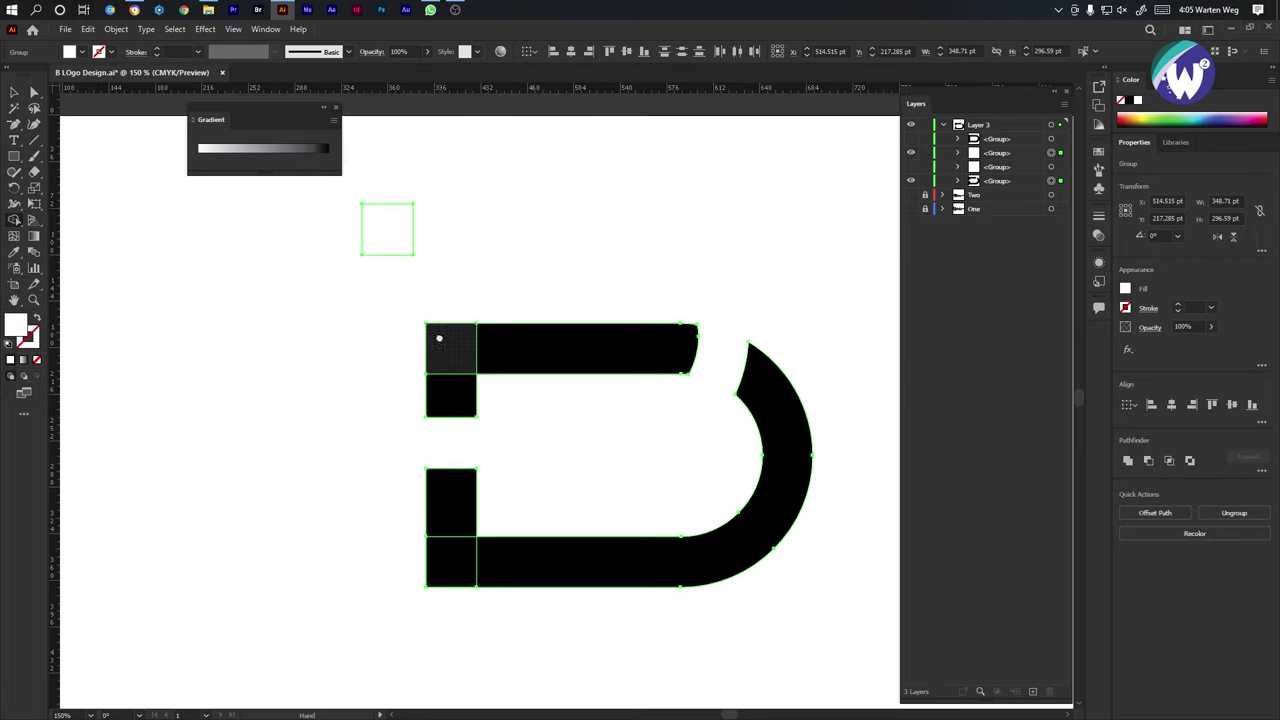
pyautogui.keyDown('alt'); pyautogui.click(386, 241); pyautogui.keyUp('alt')
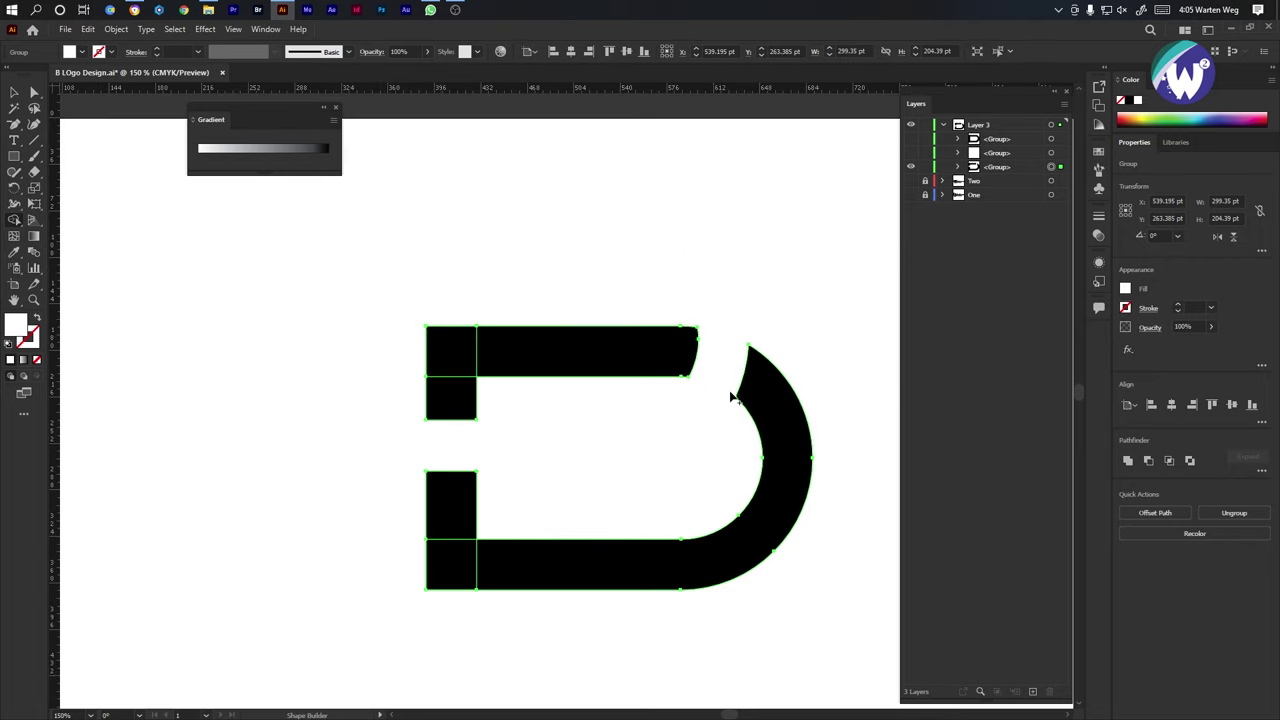
# Deselect the cut lower D and show the black upper D again.
pyautogui.press('v')
pyautogui.click(686, 243)
pyautogui.click(911, 139)
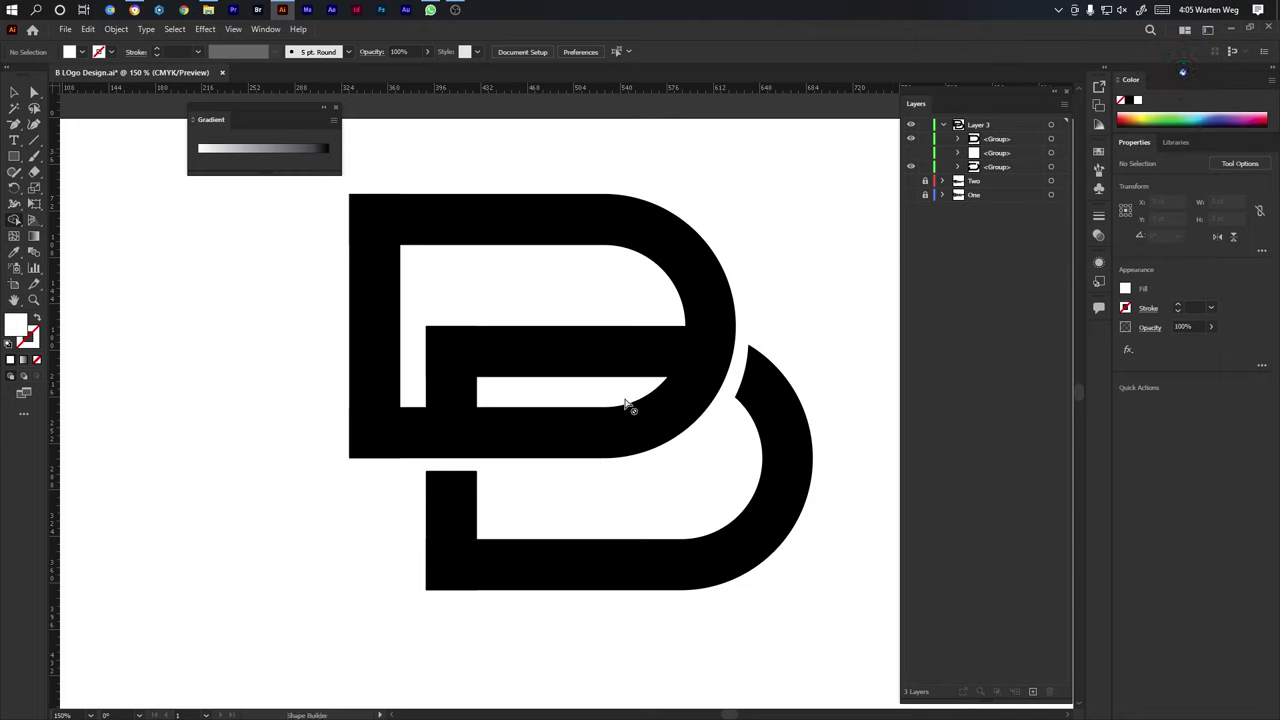
# Undo the Shape Builder cuts to bring back the white copy and the uncut lower D.
pyautogui.hotkey('ctrl', 'z')
pyautogui.hotkey('ctrl', 'z')
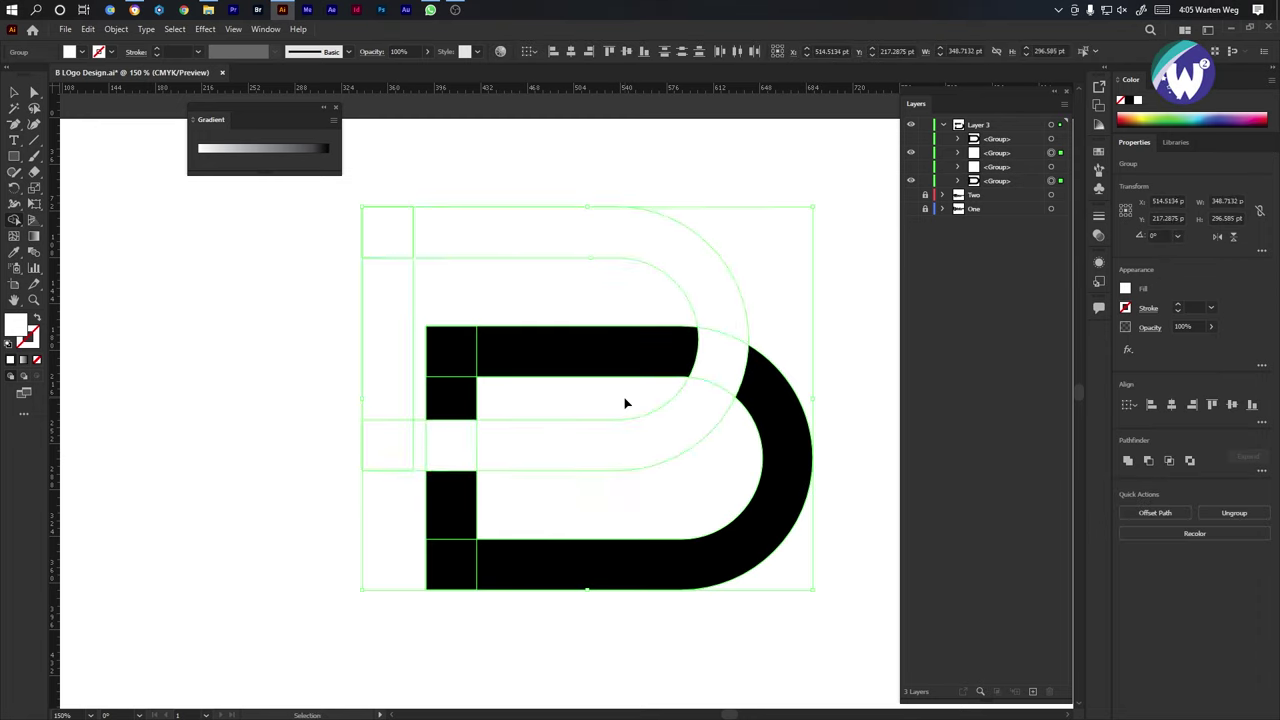
# Cut a gap into the lower D's stem by removing the white copy's overlapping regions with Shape Builder.
pyautogui.hotkey('shift', 'm')
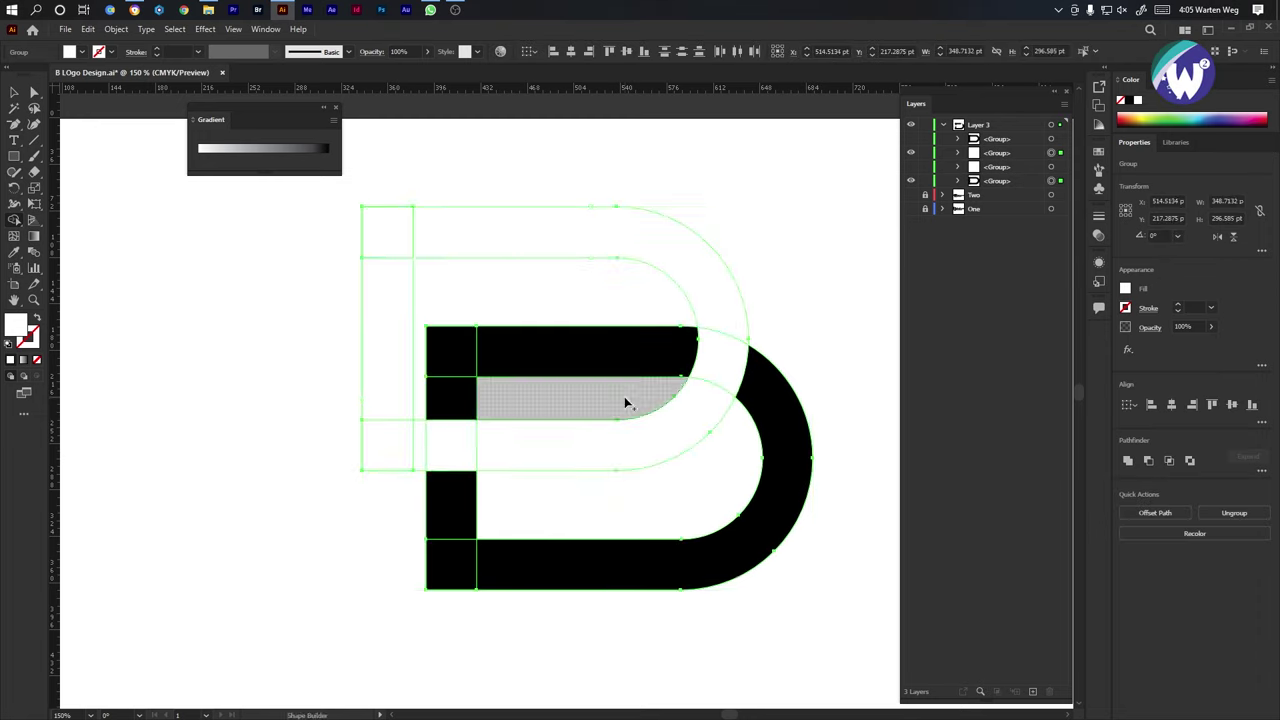
pyautogui.click(910, 139)
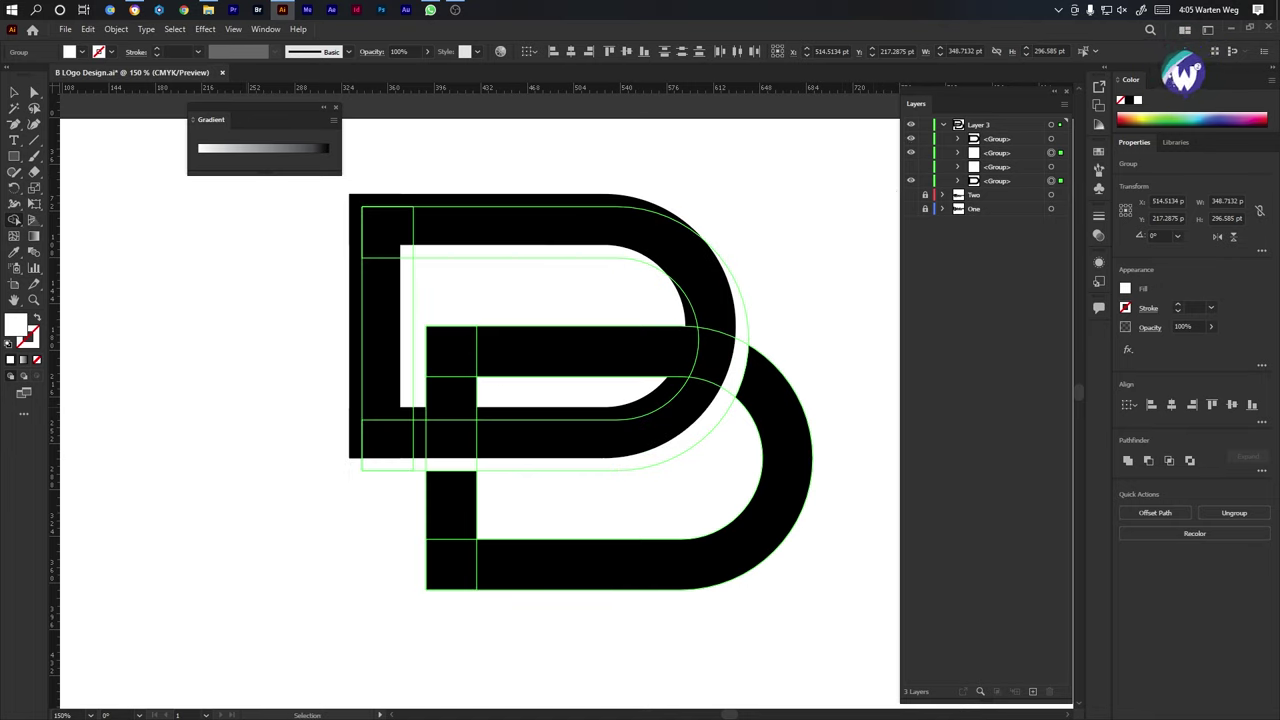
pyautogui.hotkey('shift', 'm')
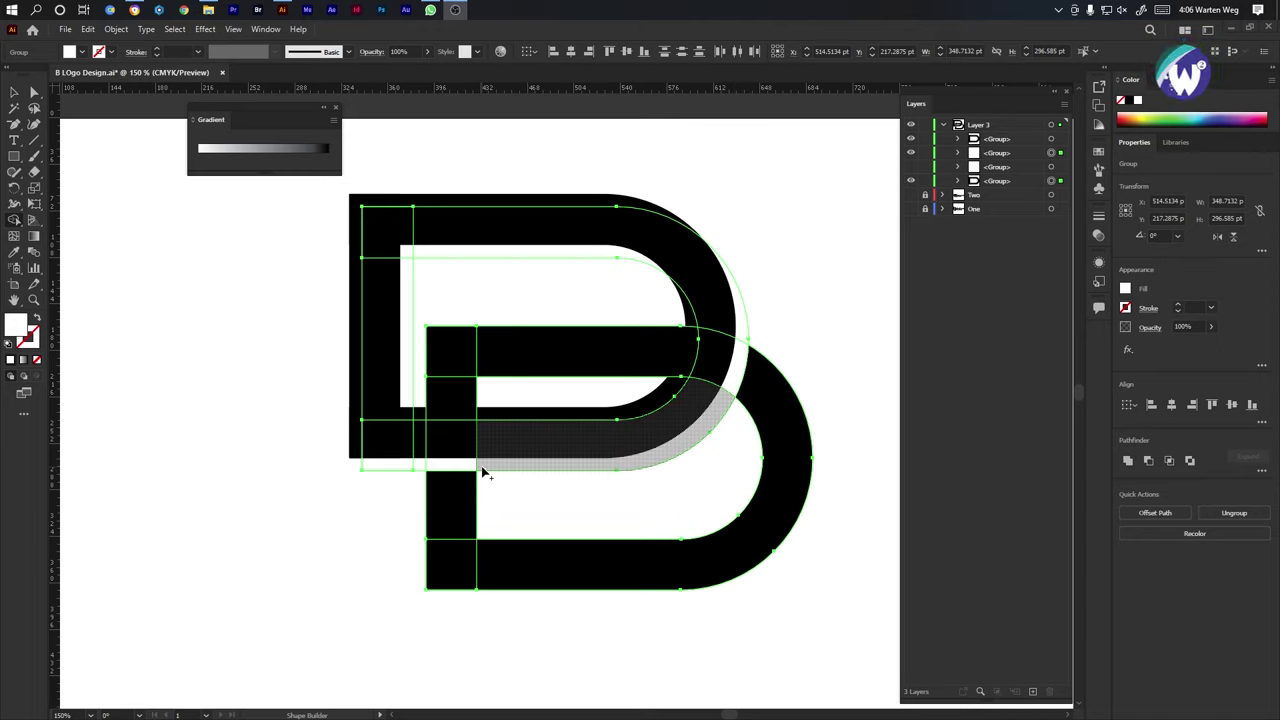
pyautogui.click(480, 452)
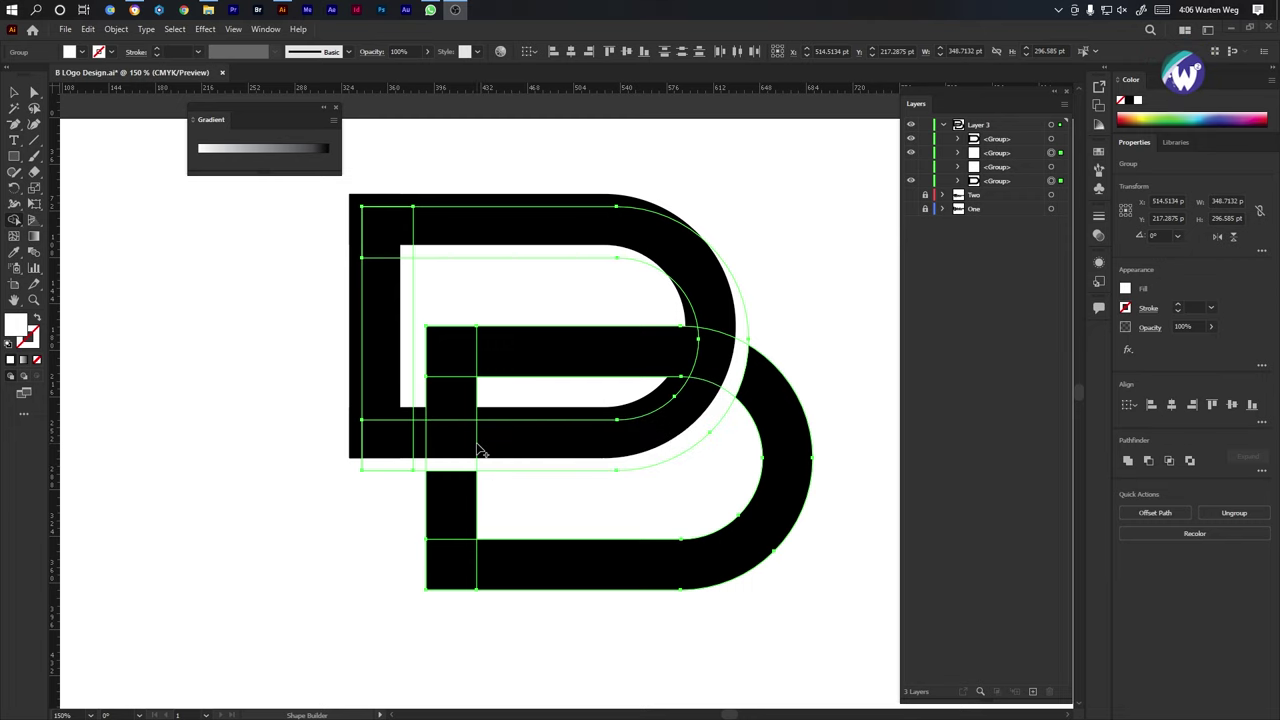
pyautogui.scroll(3, 453, 480)
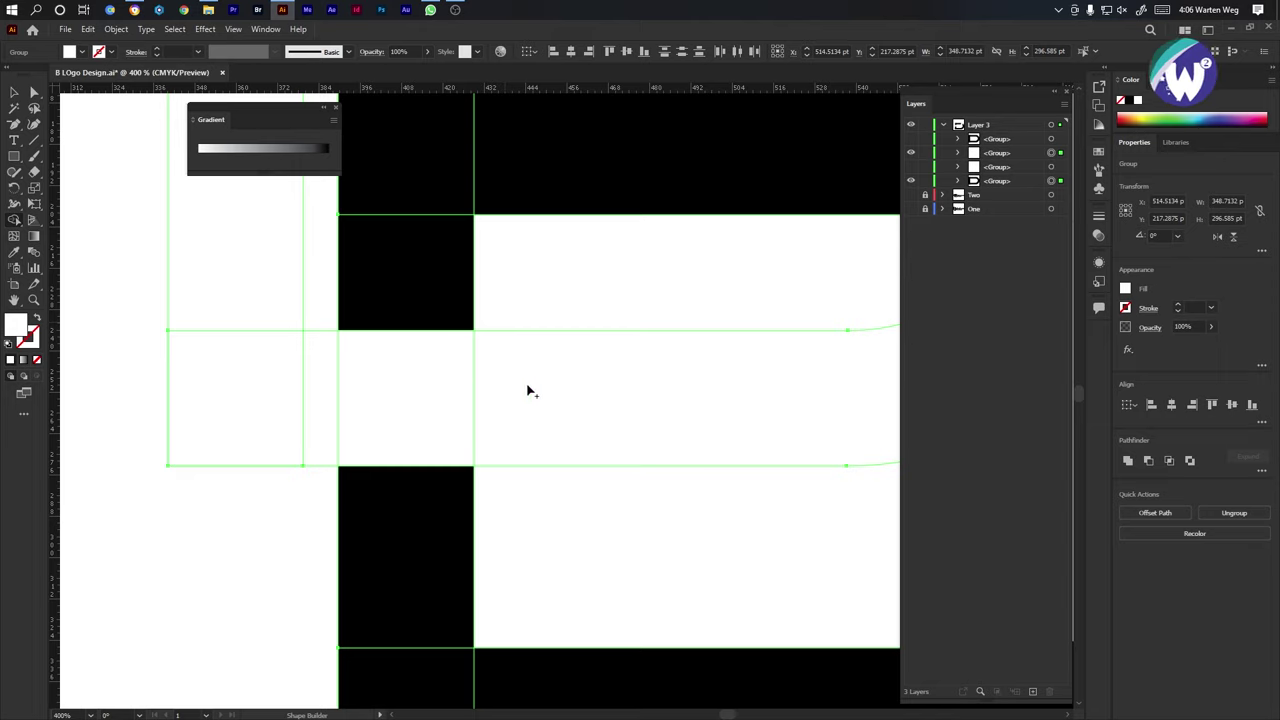
pyautogui.moveTo(528, 386)
pyautogui.mouseDown()
pyautogui.moveTo(261, 386)
pyautogui.moveTo(234, 256)
pyautogui.mouseUp()
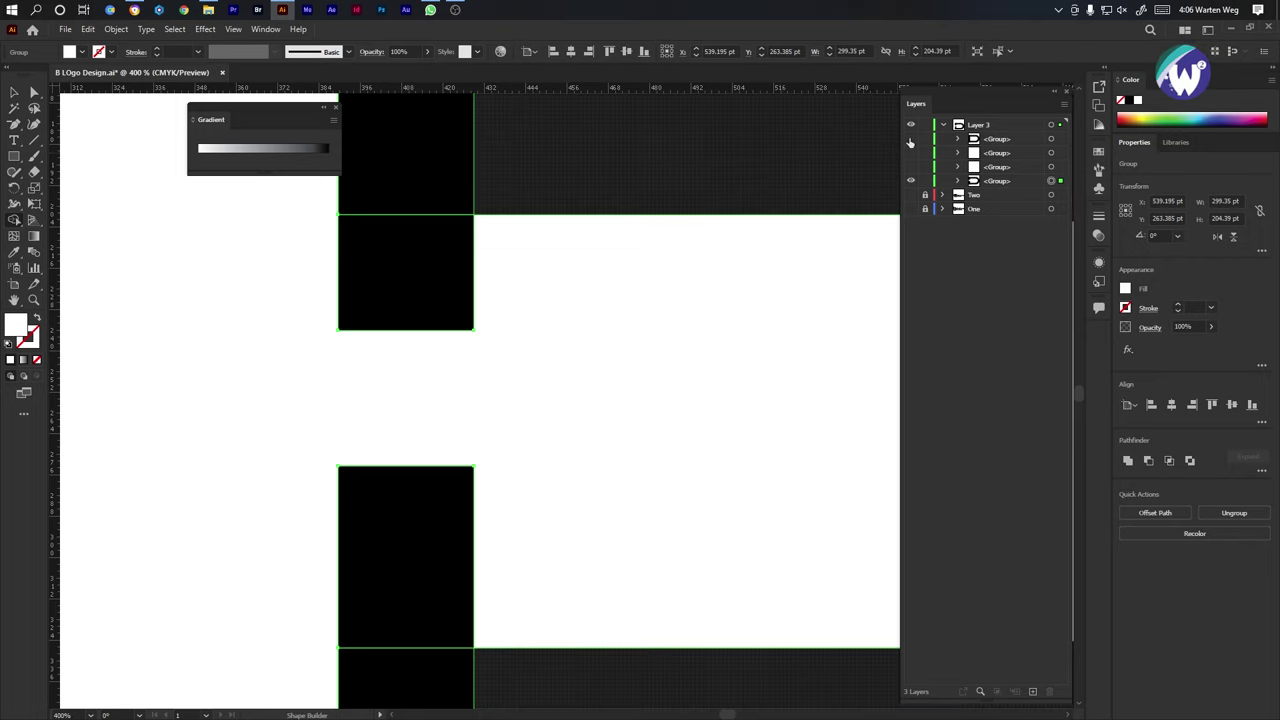
# Show the black upper D again and deselect the cut lower D.
pyautogui.click(910, 139)
pyautogui.click(205, 542)
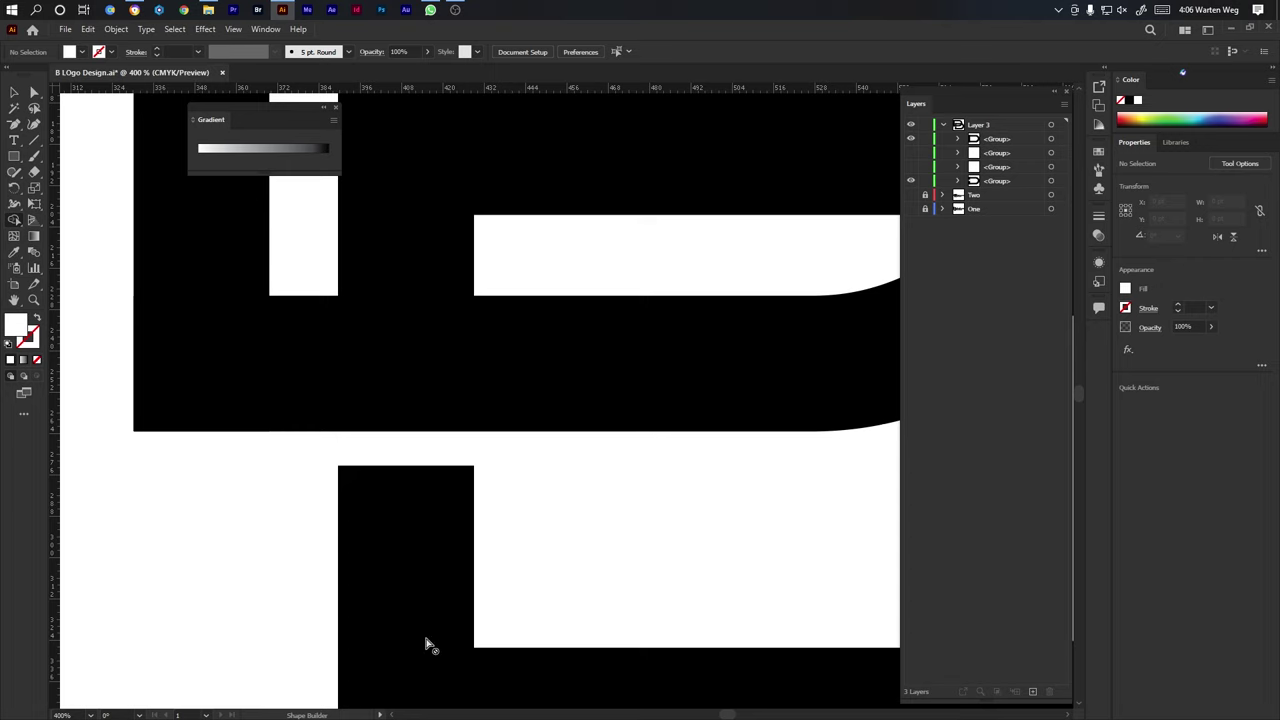
pyautogui.scroll(-4, 340, 585)
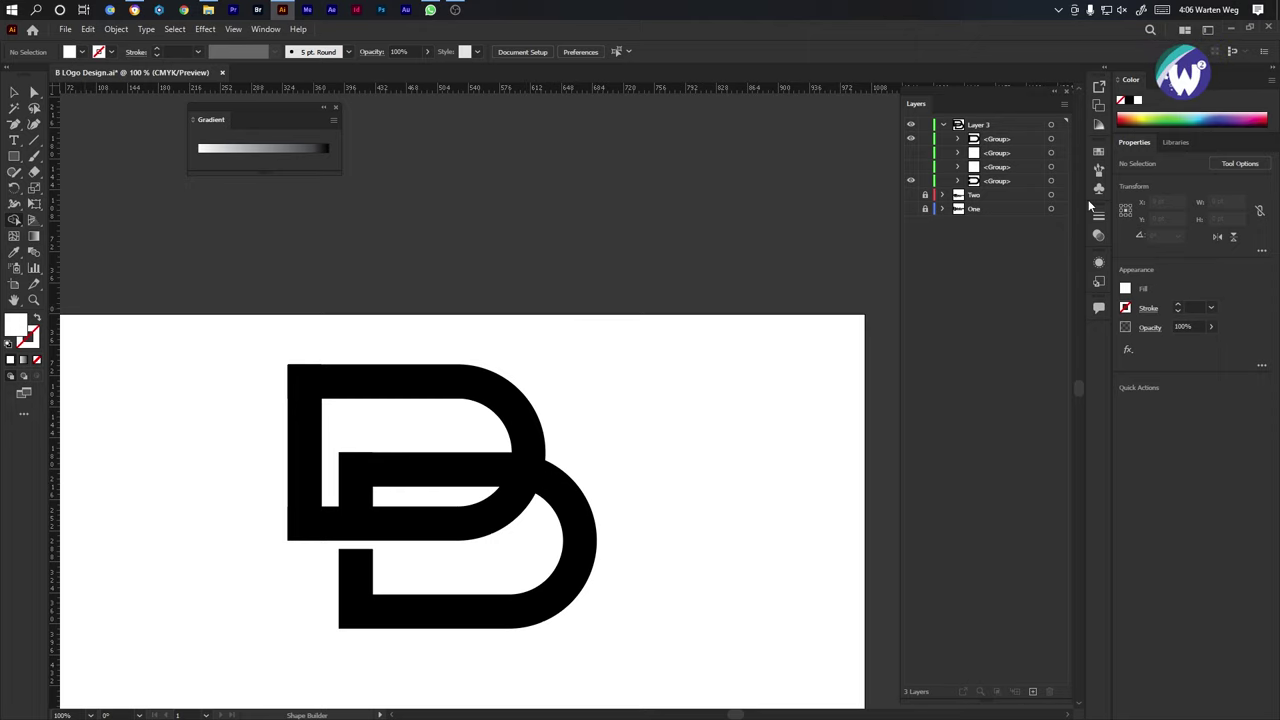
# Duplicate the cut lower D to the top of Layer 3 and fill the copy white with the Eyedropper.
pyautogui.click(1010, 180)
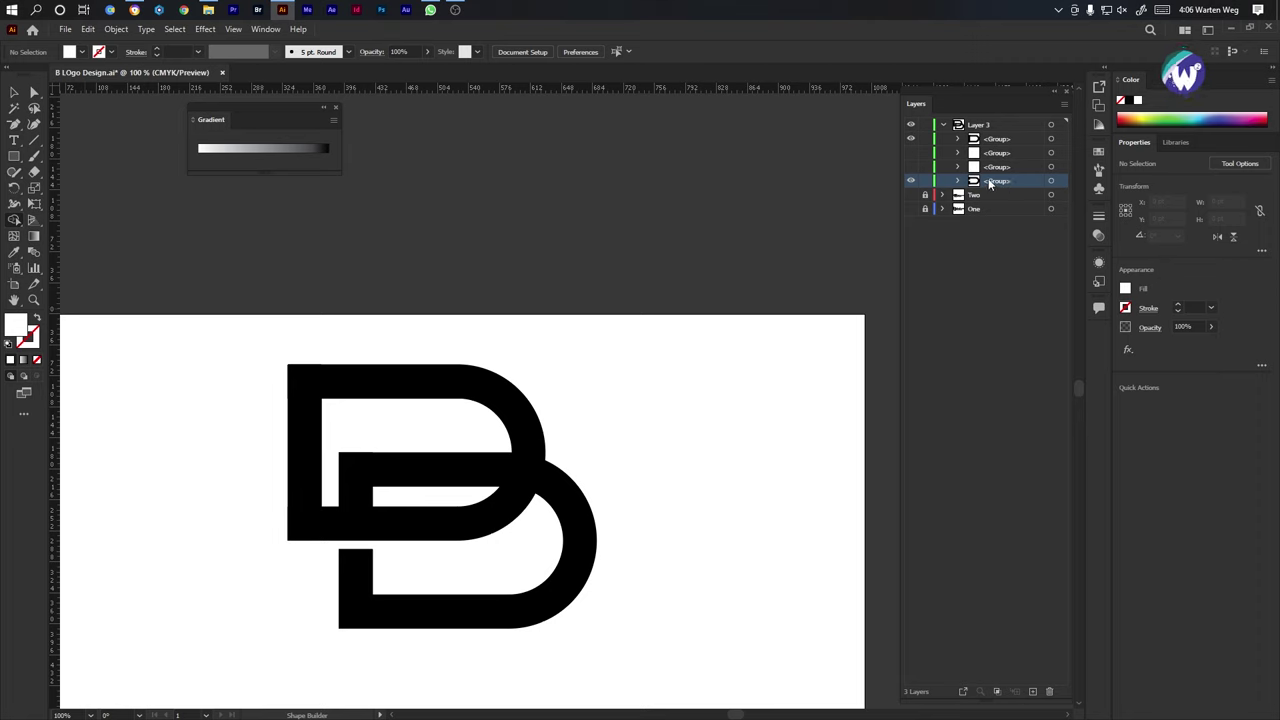
pyautogui.moveTo(990, 183); pyautogui.dragTo(997, 137)
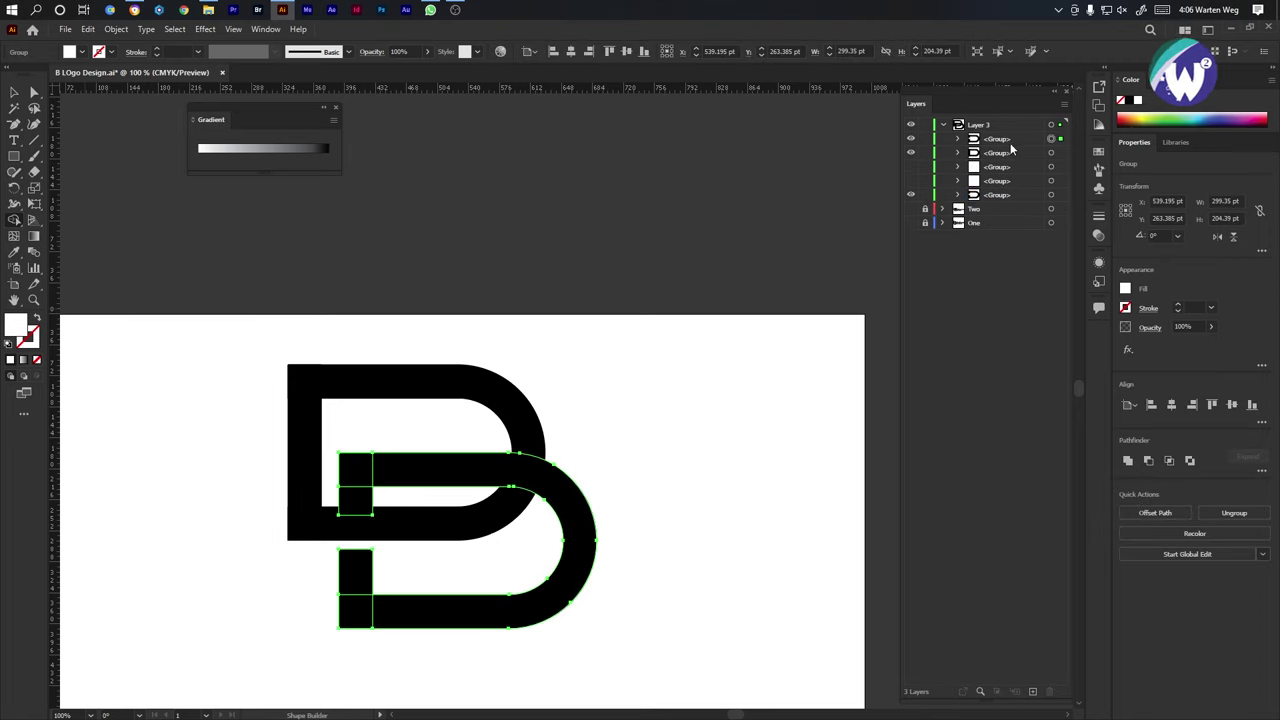
pyautogui.press('i')
pyautogui.click(684, 390)
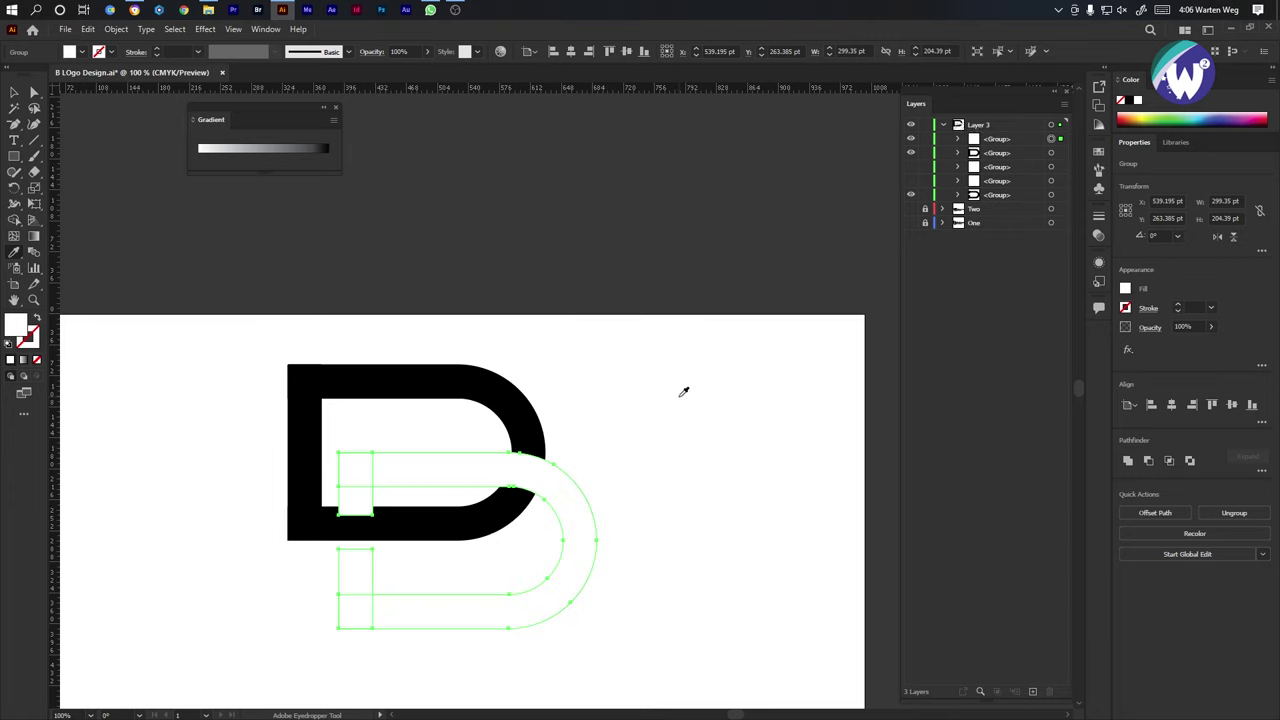
# Nudge the white copy of the lower D 10 pt up and 10 pt to the left.
pyautogui.click(14, 93)
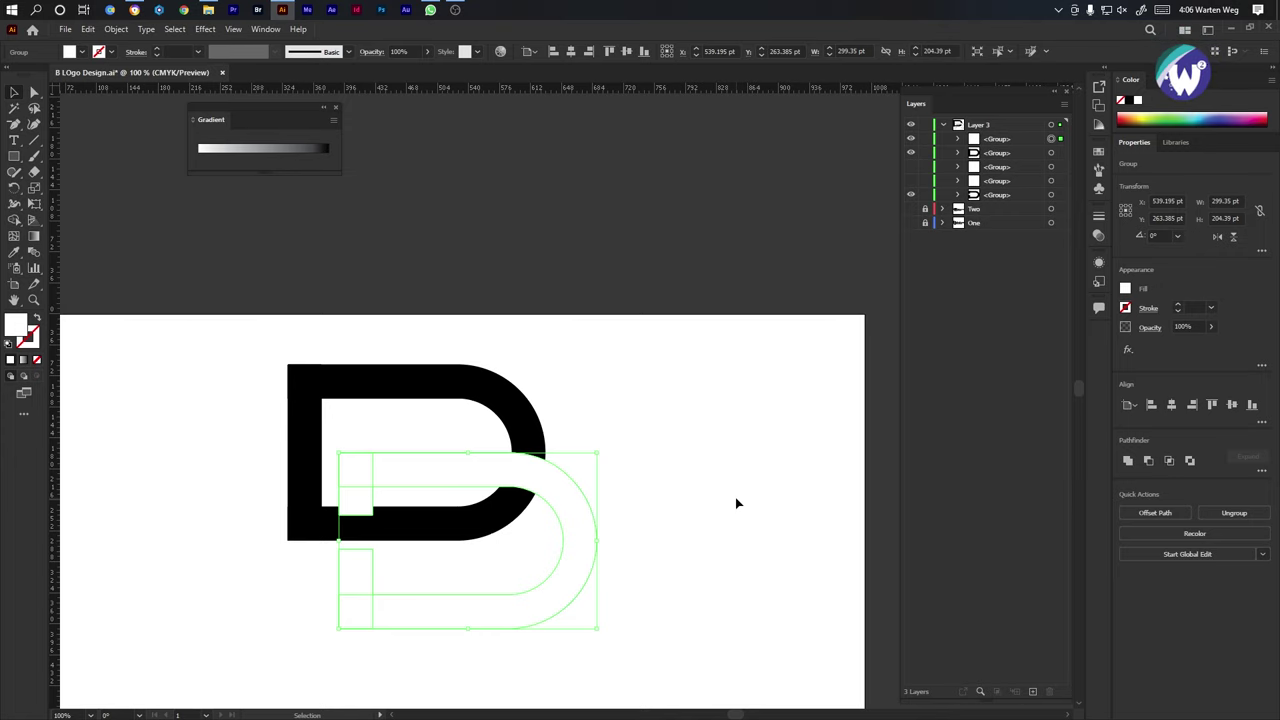
pyautogui.press('shift')
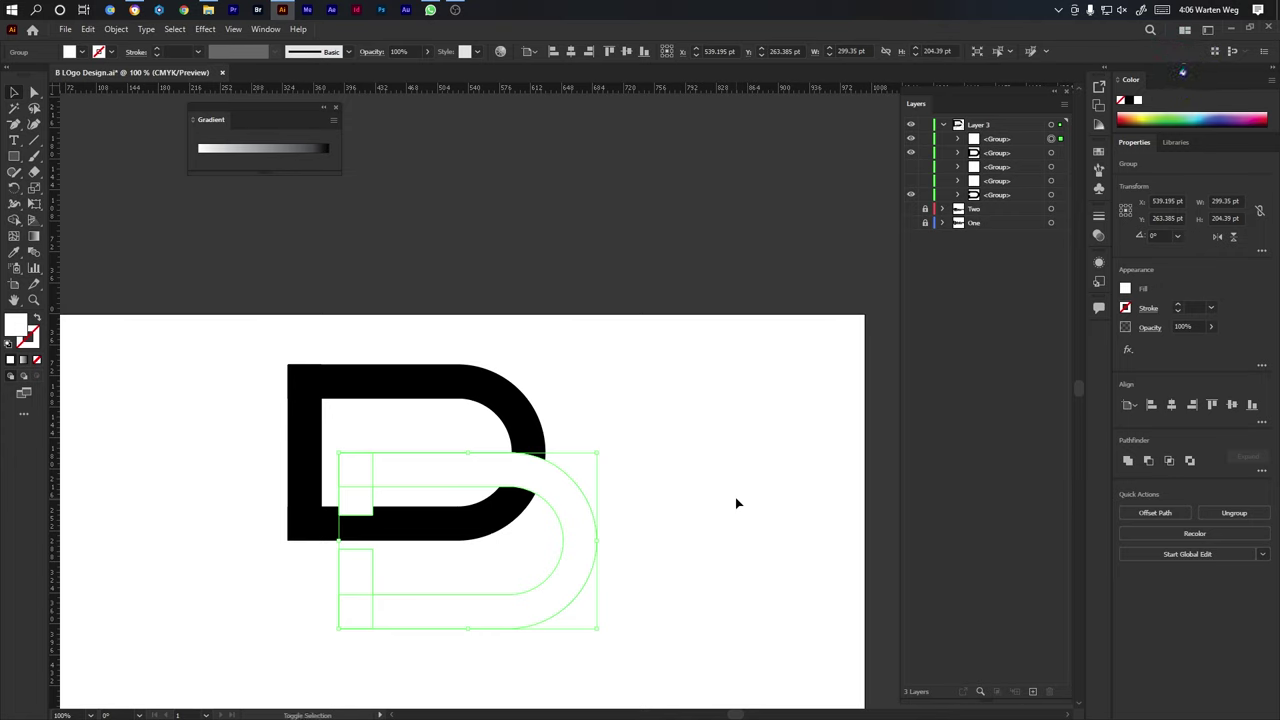
pyautogui.hotkey('shift', 'Up')
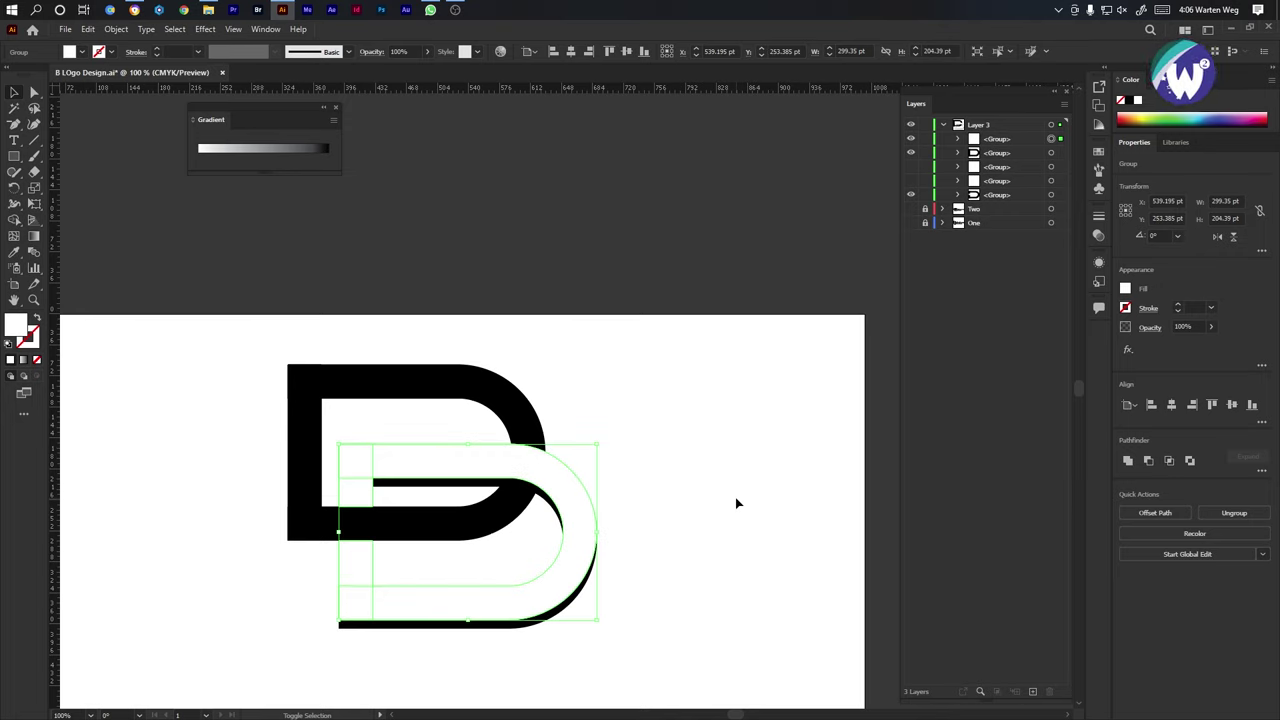
pyautogui.hotkey('shift', 'Left')
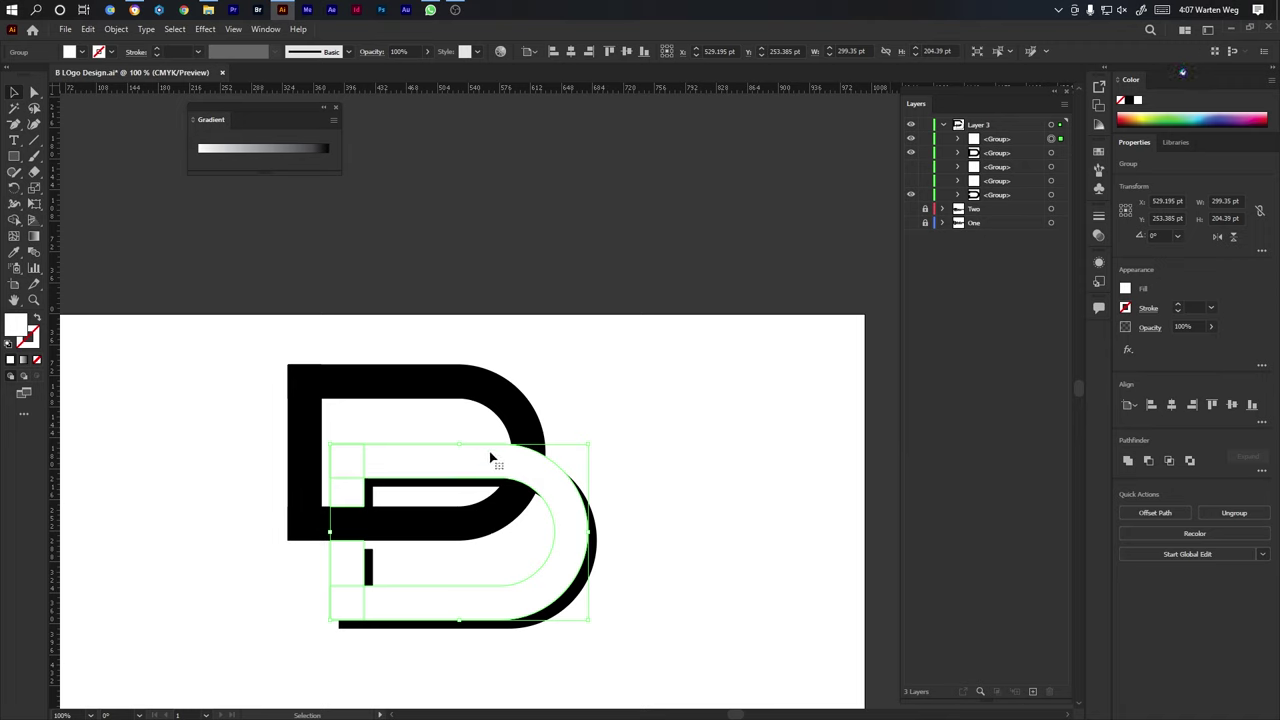
# Try to cut a gap into the upper D's bowl by removing the white copy's crossing regions with Shape Builder.
pyautogui.keyDown('shift'); pyautogui.click(465, 386); pyautogui.keyUp('shift')
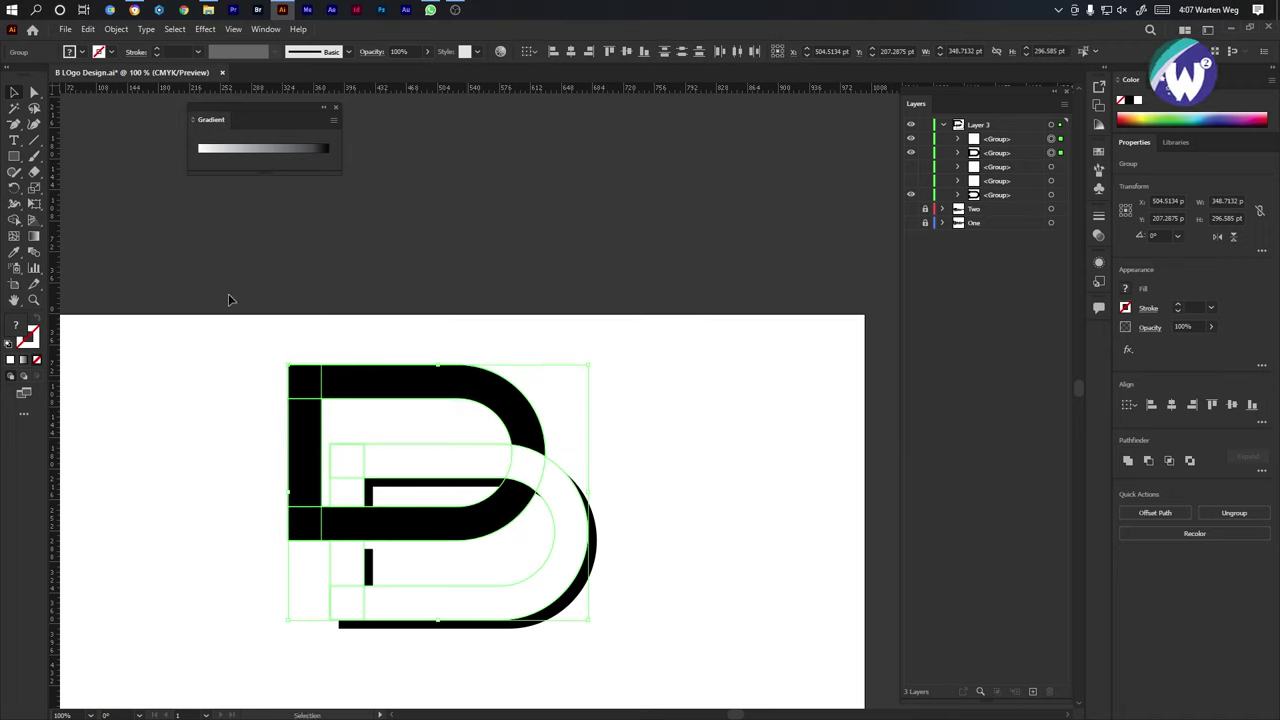
pyautogui.click(17, 222)
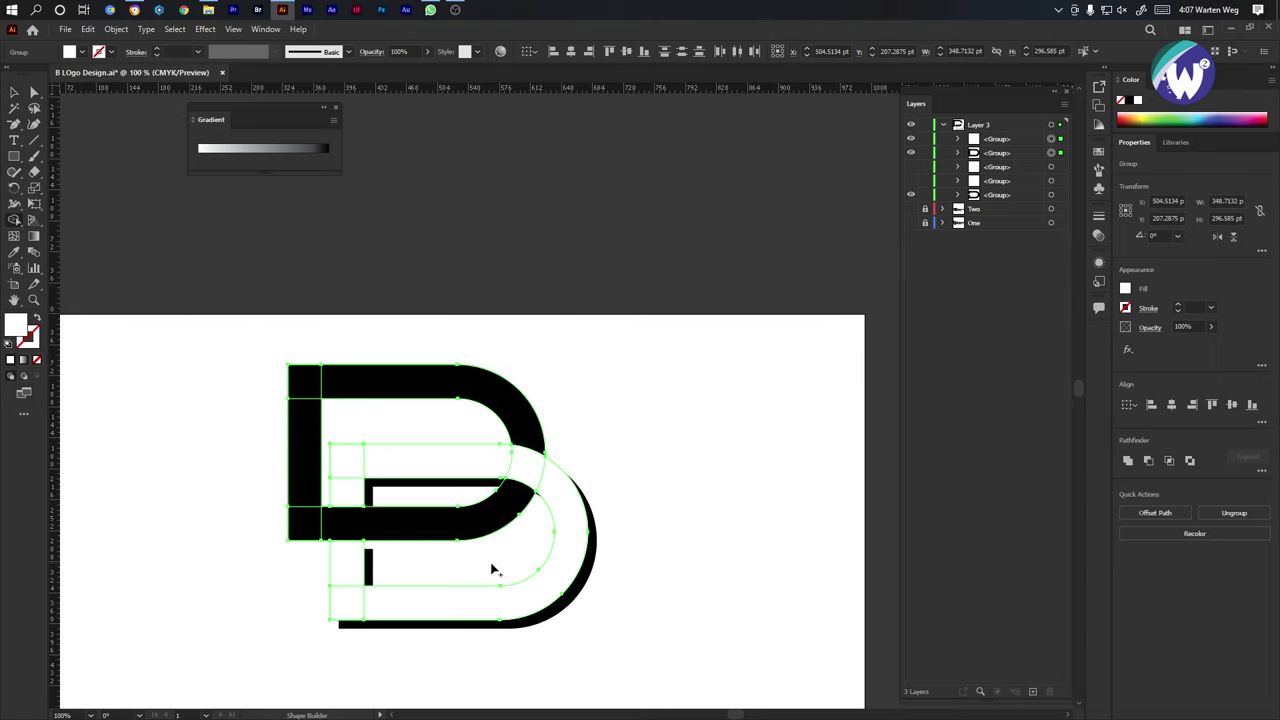
pyautogui.scroll(3, 491, 566)
pyautogui.moveTo(553, 297); pyautogui.dragTo(392, 262)
pyautogui.press('v')
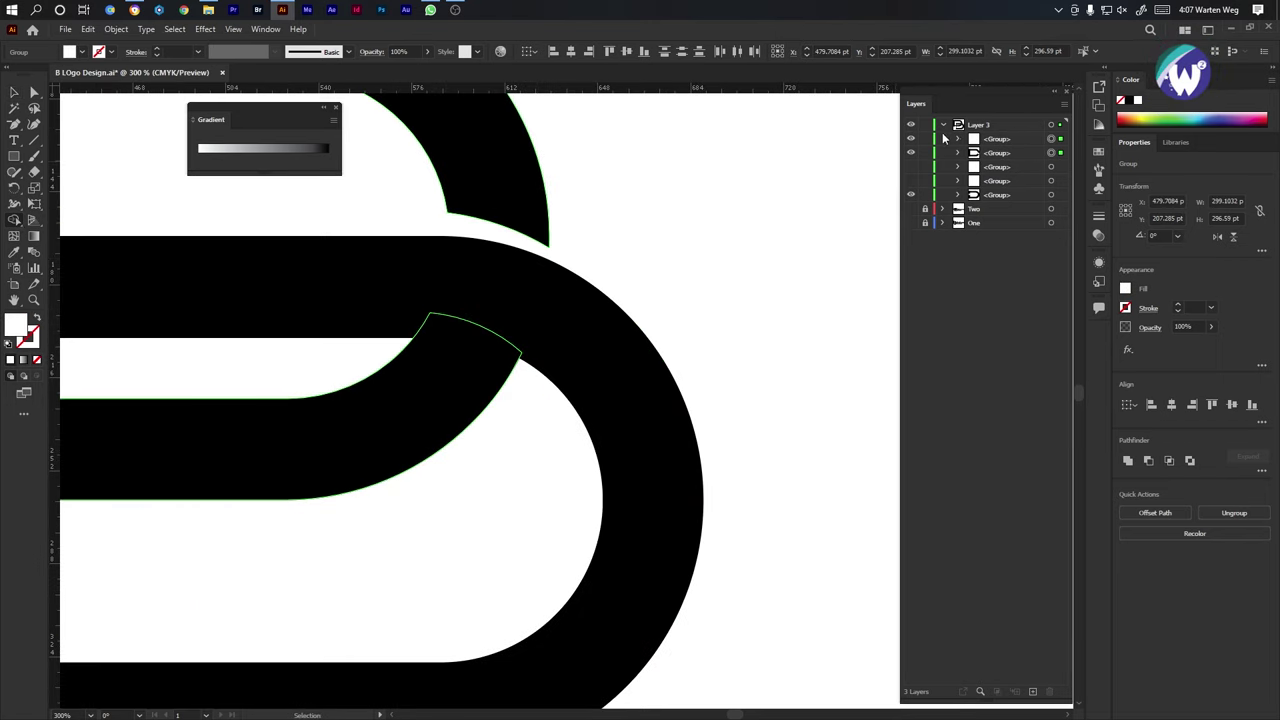
pyautogui.hotkey('shift', 'm')
pyautogui.hotkey('ctrl', '0')
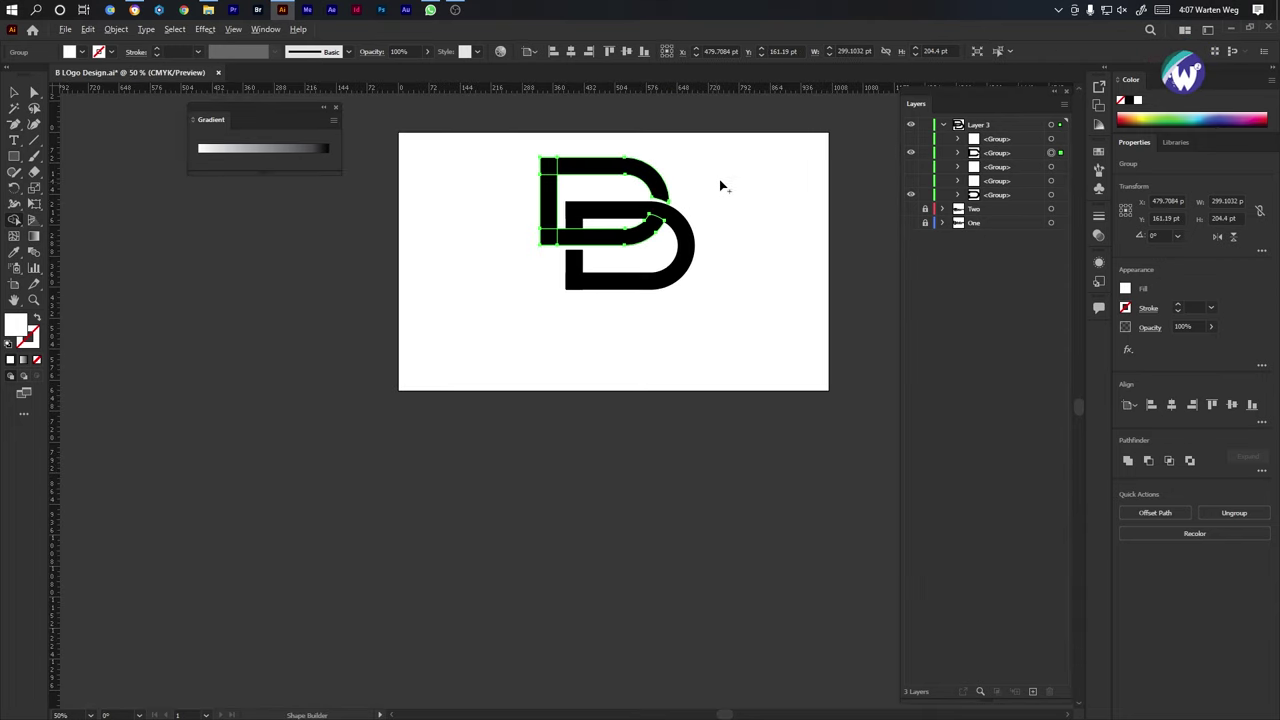
pyautogui.click(719, 179)
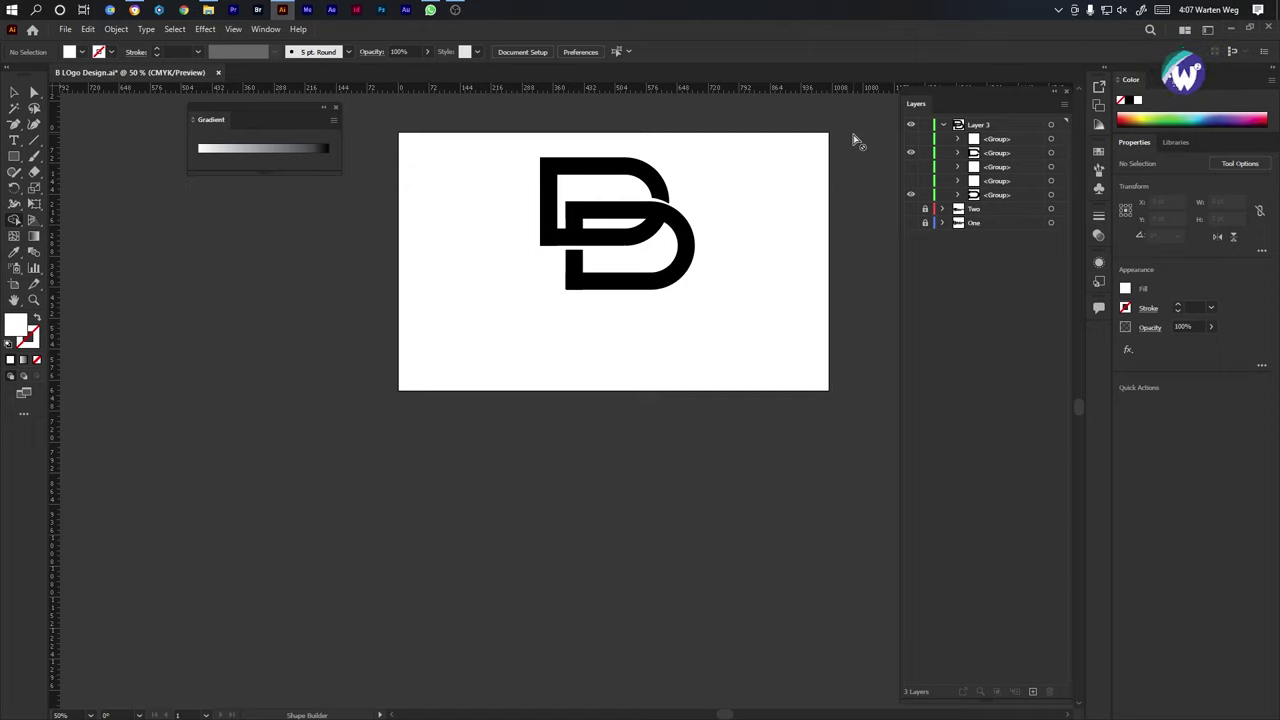
# Undo the Shape Builder cut in the upper D and delete the offset white copy of the lower D.
pyautogui.click(1050, 138)
pyautogui.keyDown('shift'); pyautogui.click(1050, 152); pyautogui.keyUp('shift')
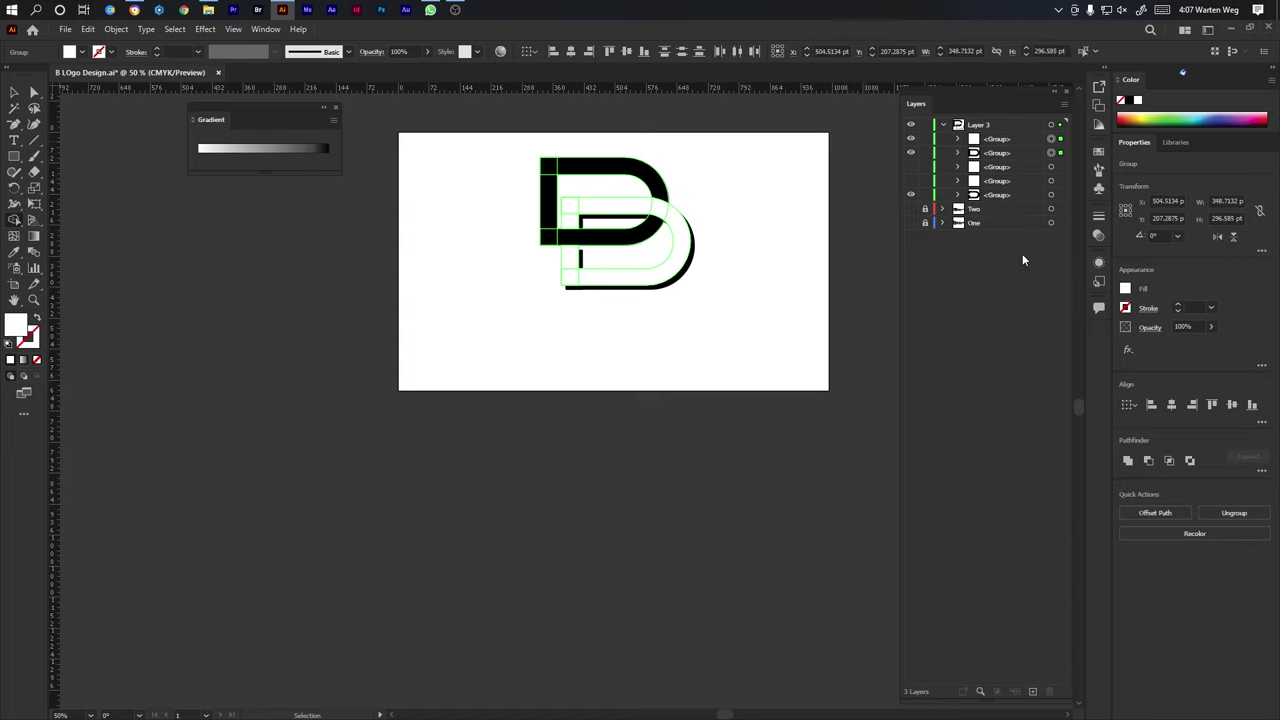
pyautogui.click(1060, 140)
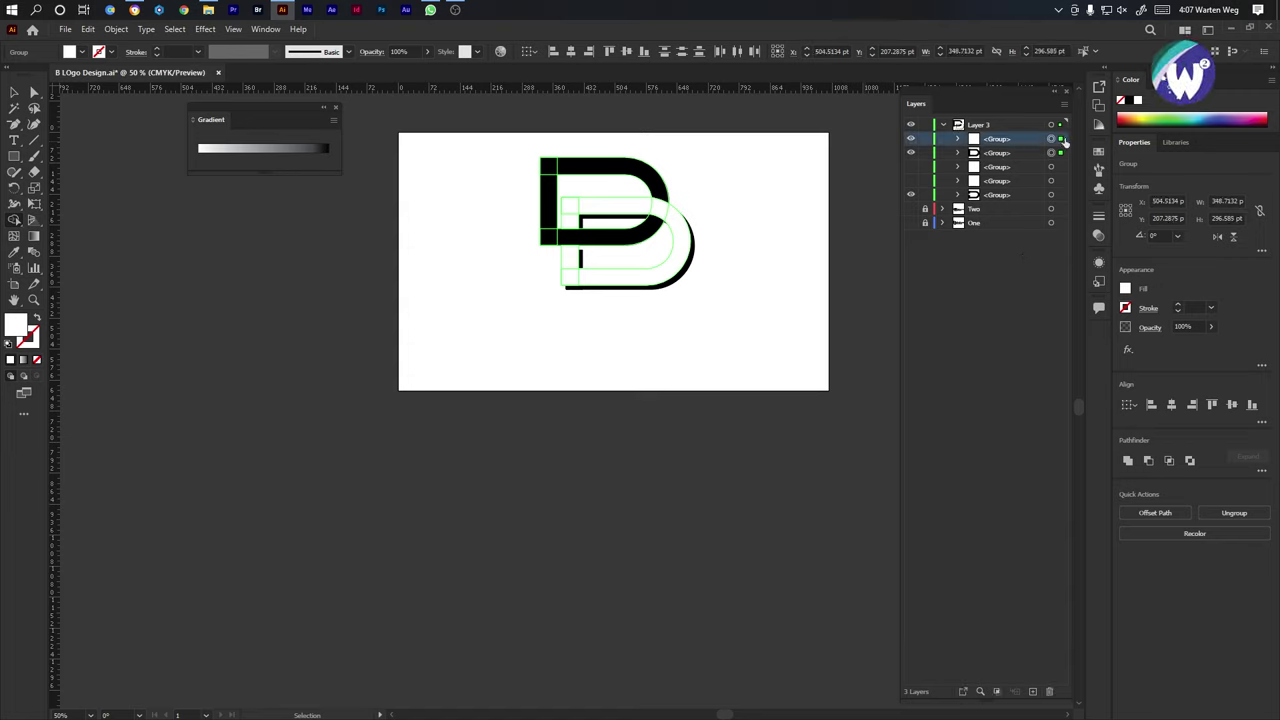
pyautogui.click(1060, 140)
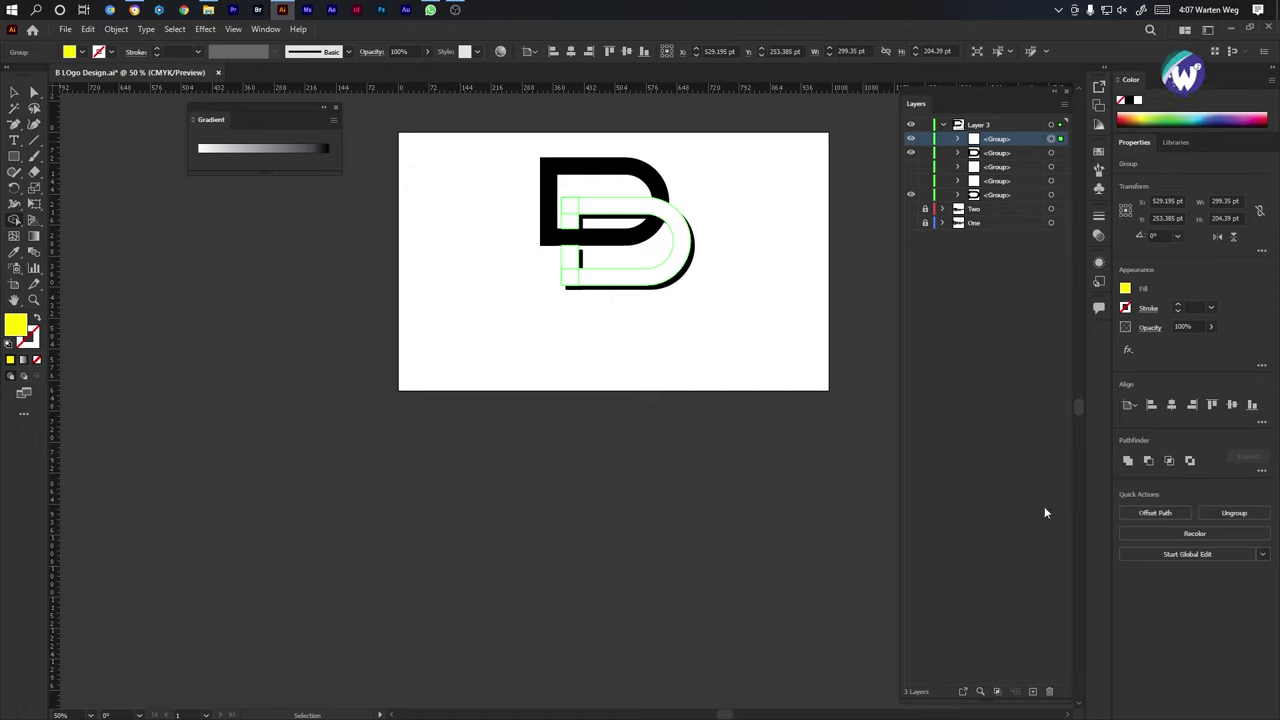
pyautogui.click(1047, 691)
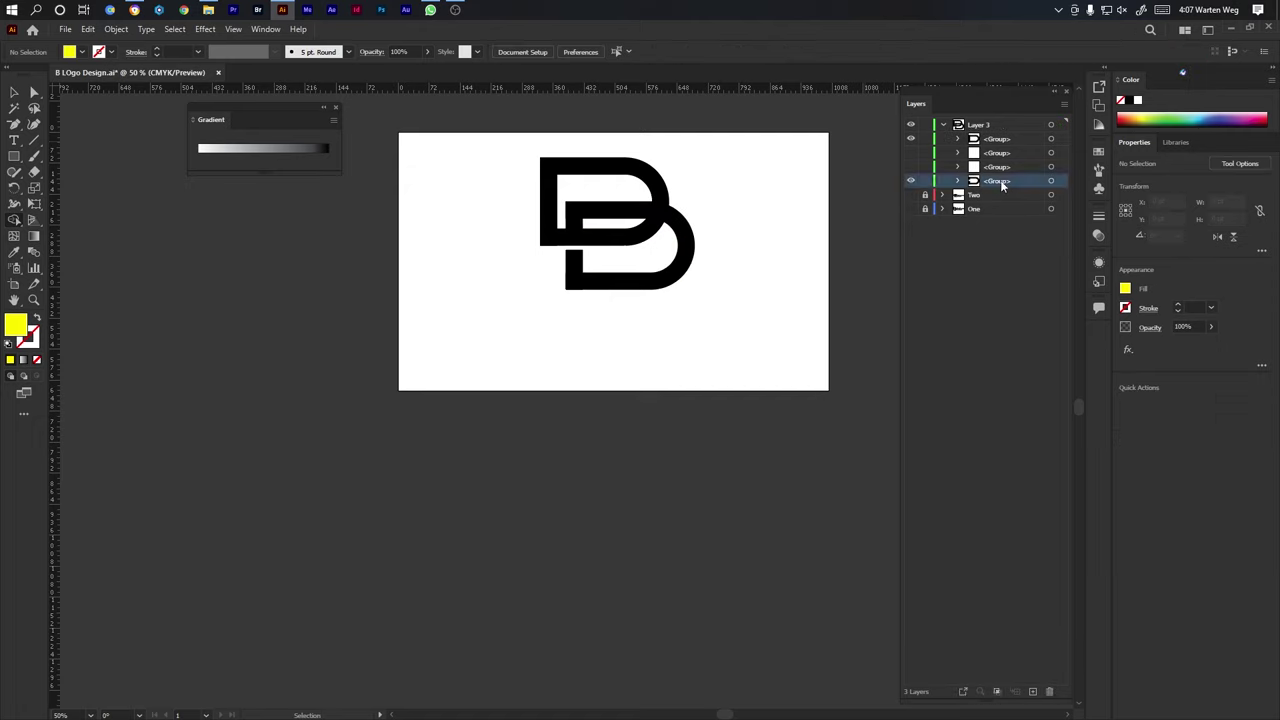
# Duplicate the cut lower D above the upper D and fill the duplicate white with the Eyedropper.
pyautogui.hotkey('ctrl', 'z')
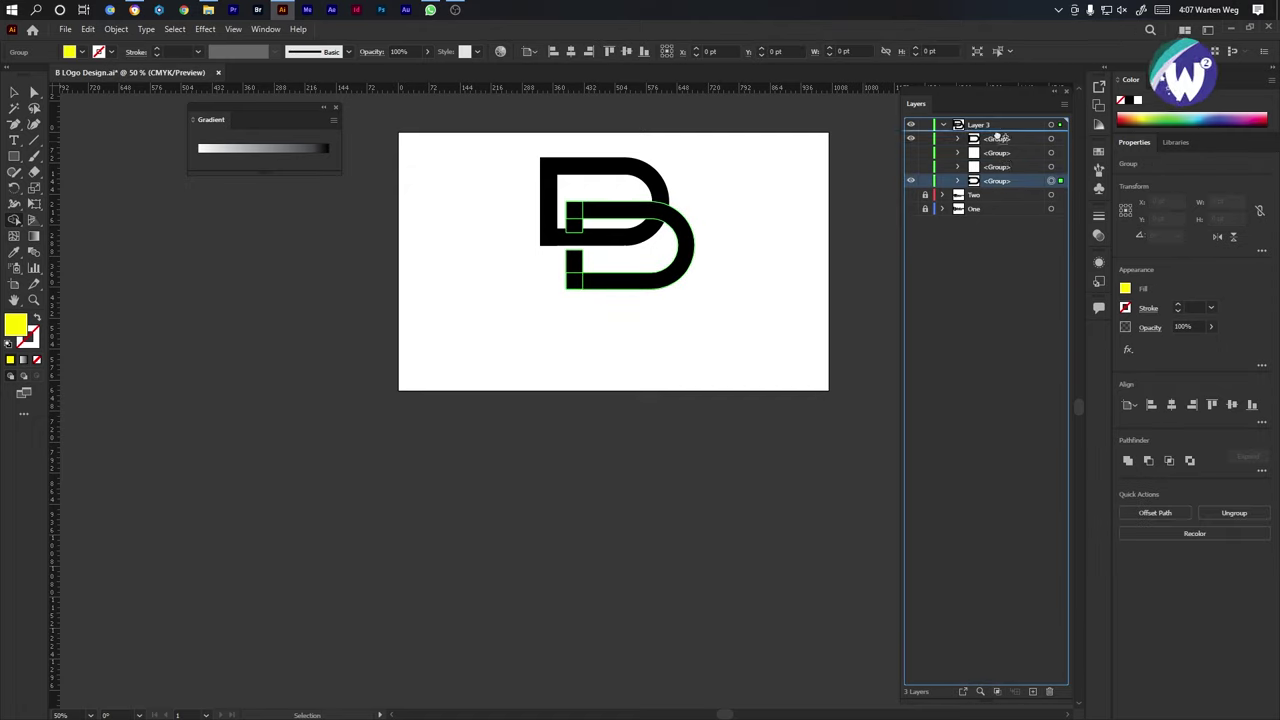
pyautogui.press('i')
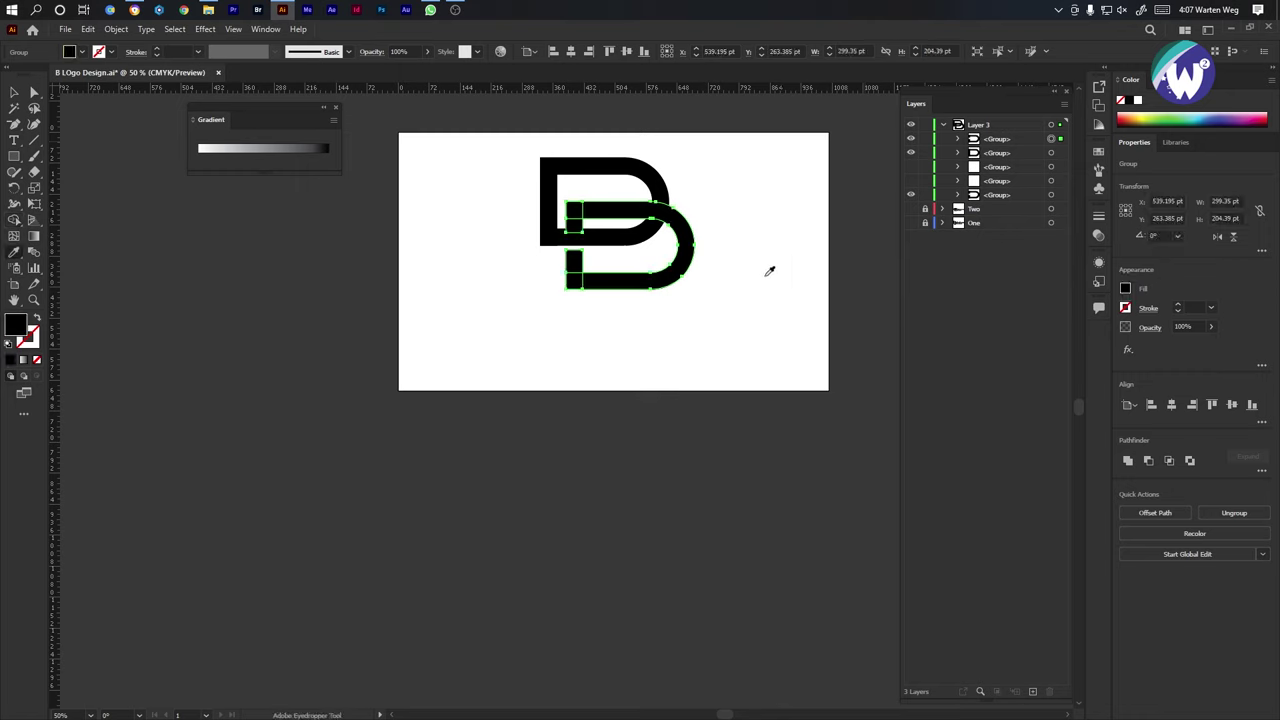
pyautogui.click(745, 279)
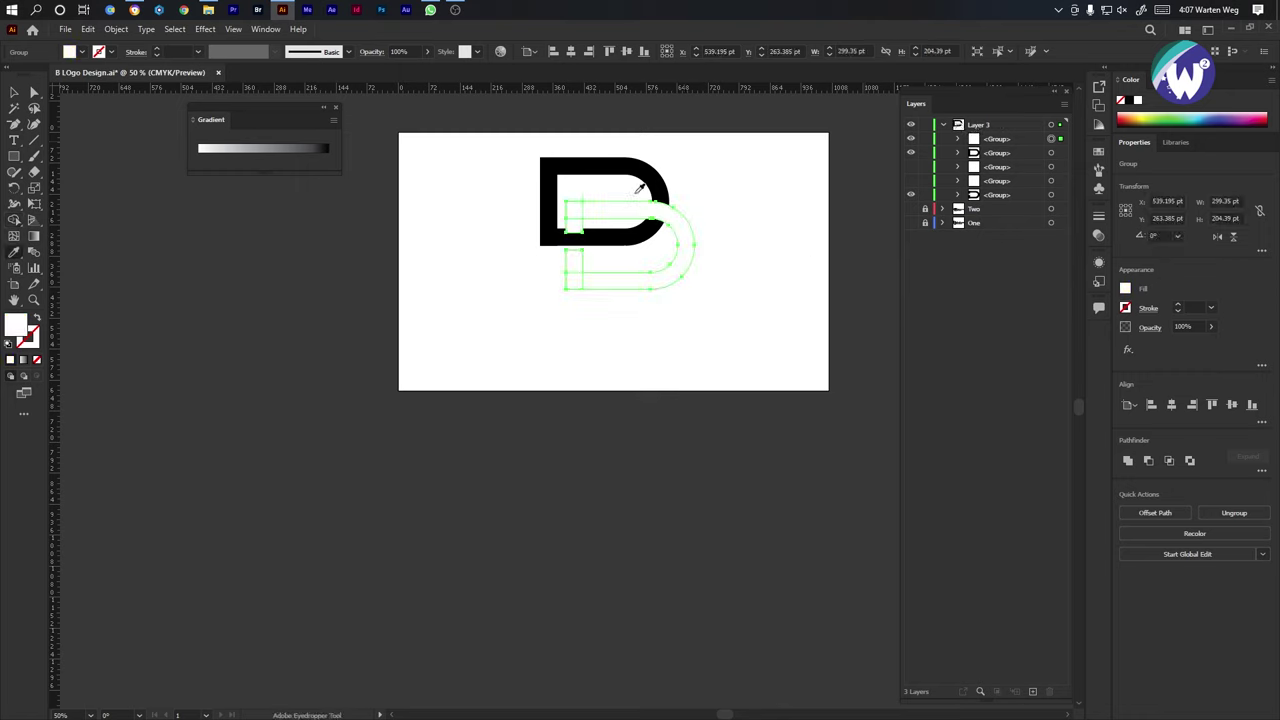
# Nudge the new white copy 10 pt up and 10 pt to the right.
pyautogui.press('v')
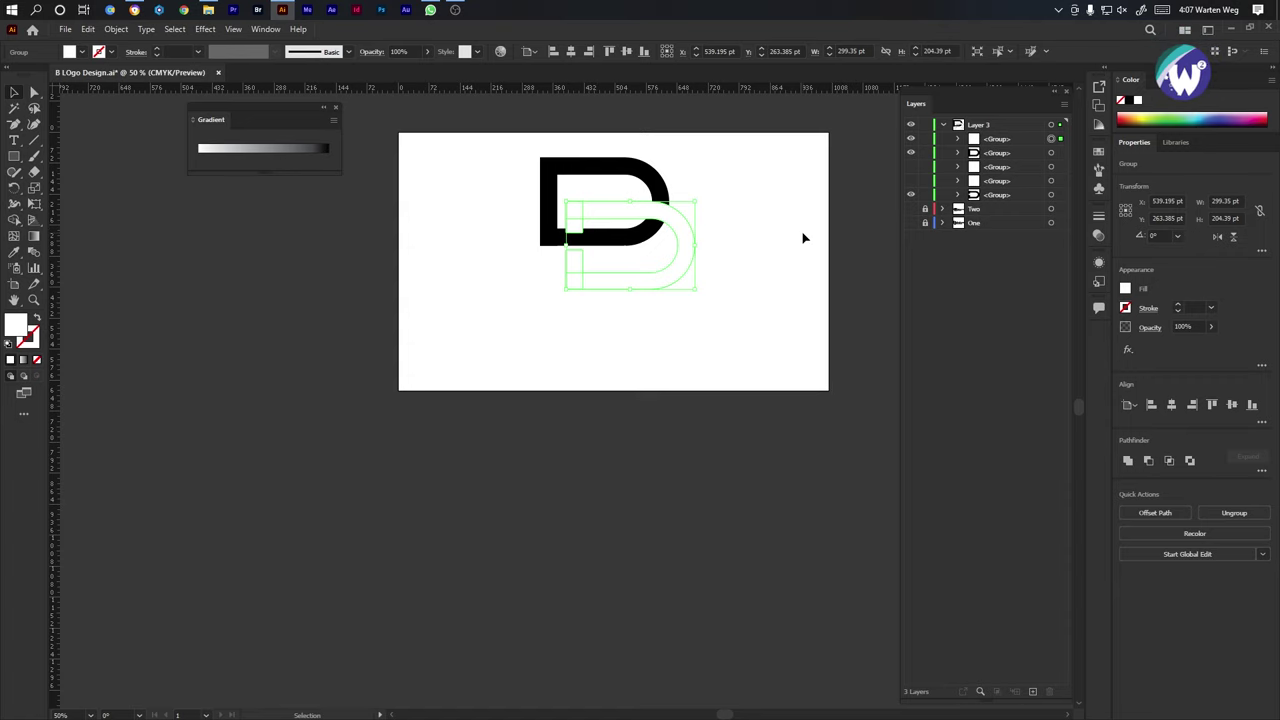
pyautogui.press('ctrl')
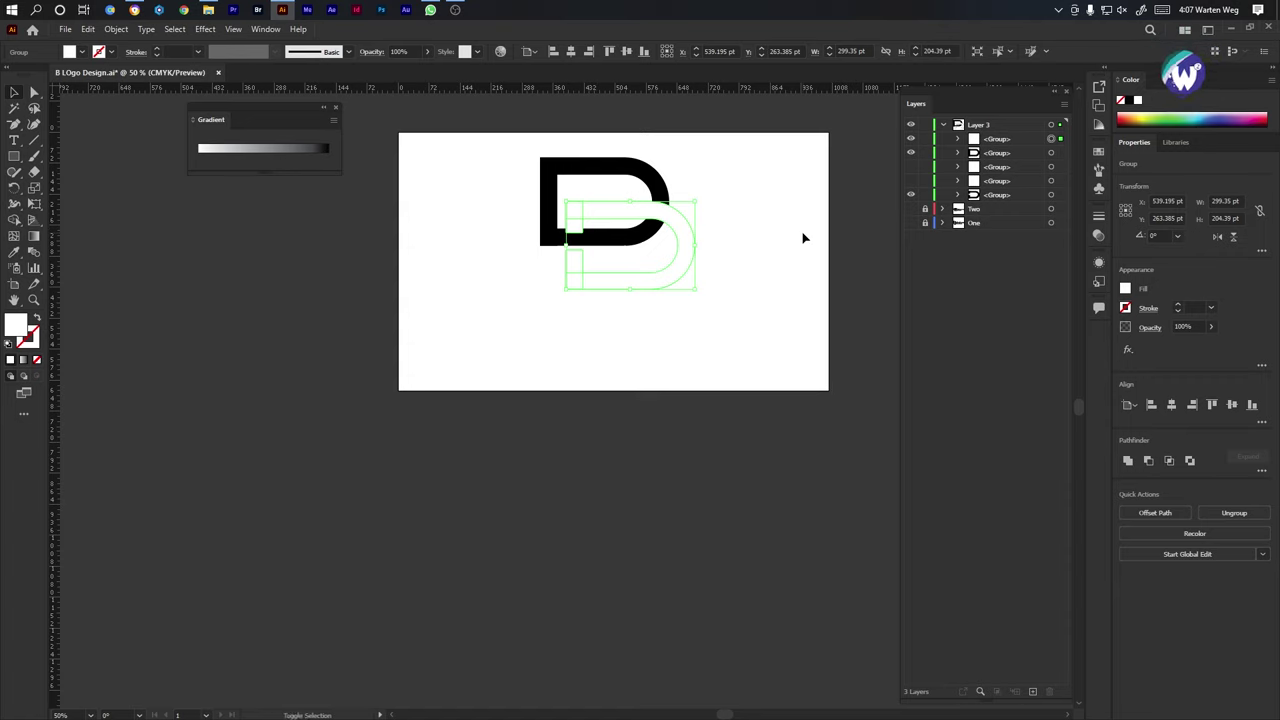
pyautogui.hotkey('shift', 'Up')
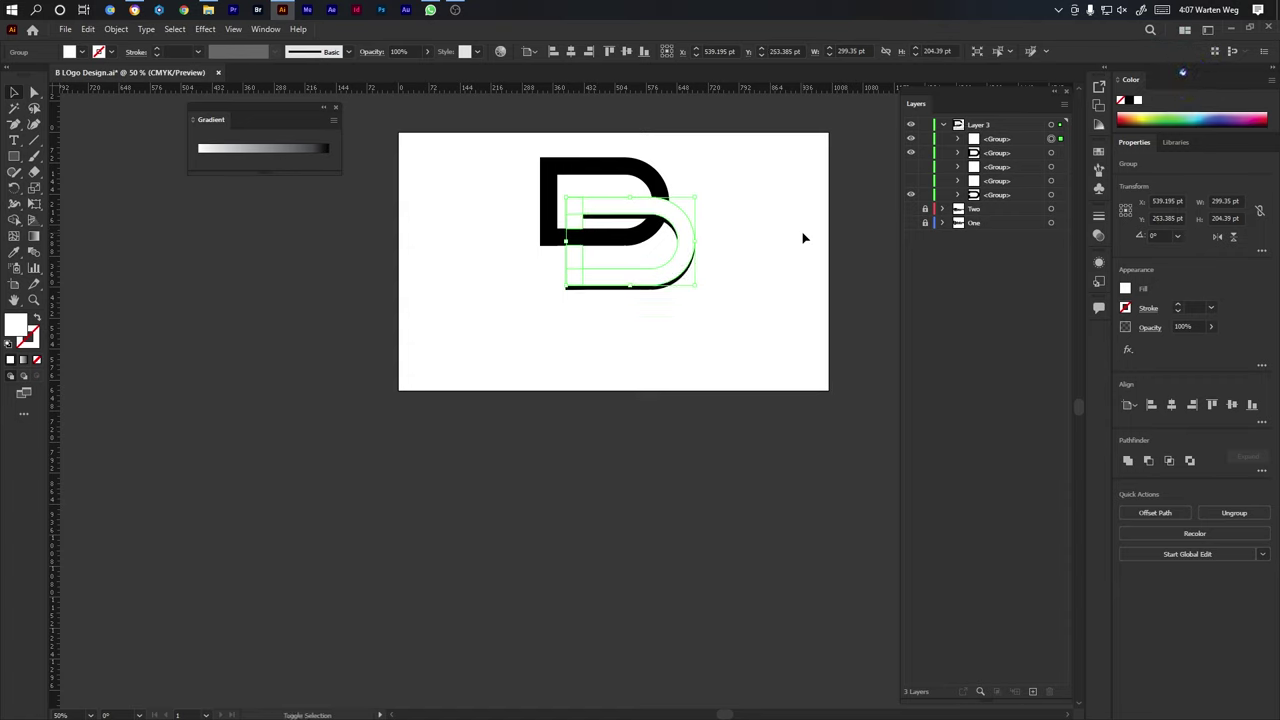
pyautogui.hotkey('shift', 'Right')
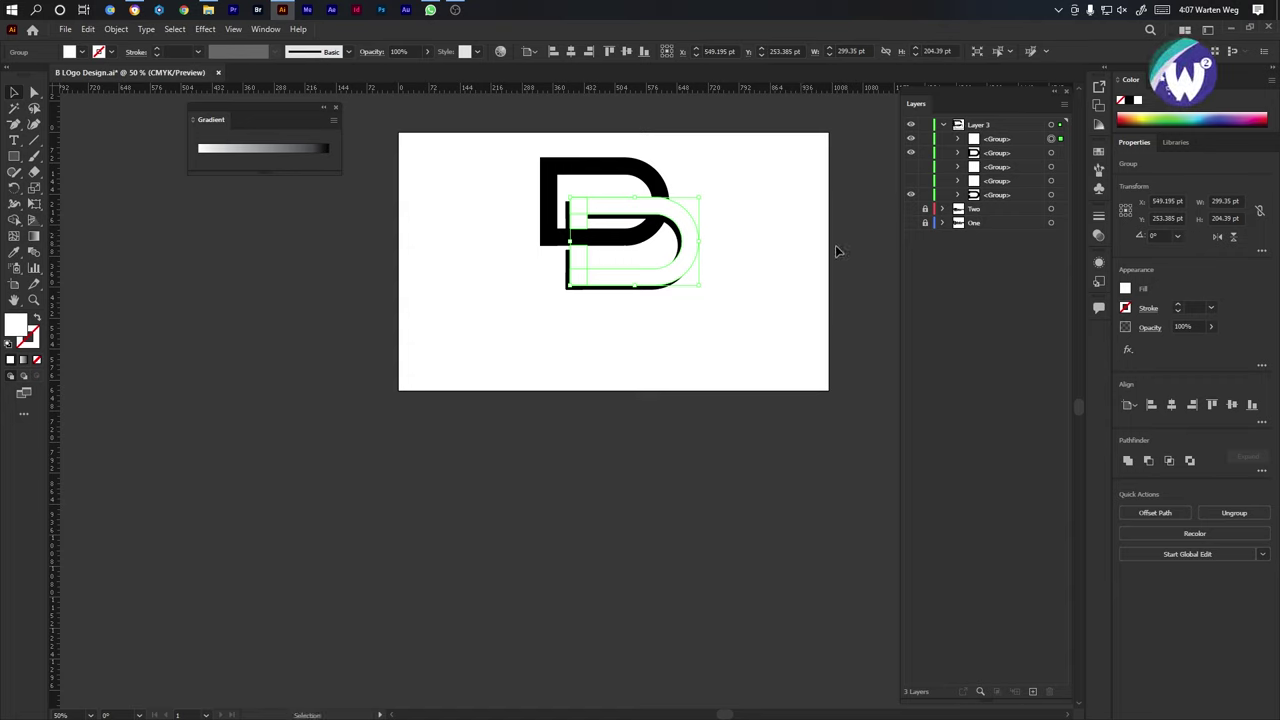
# Hide the black lower D and cut the upper D's bowl where the white copy crosses it, using Shape Builder.
pyautogui.click(911, 195)
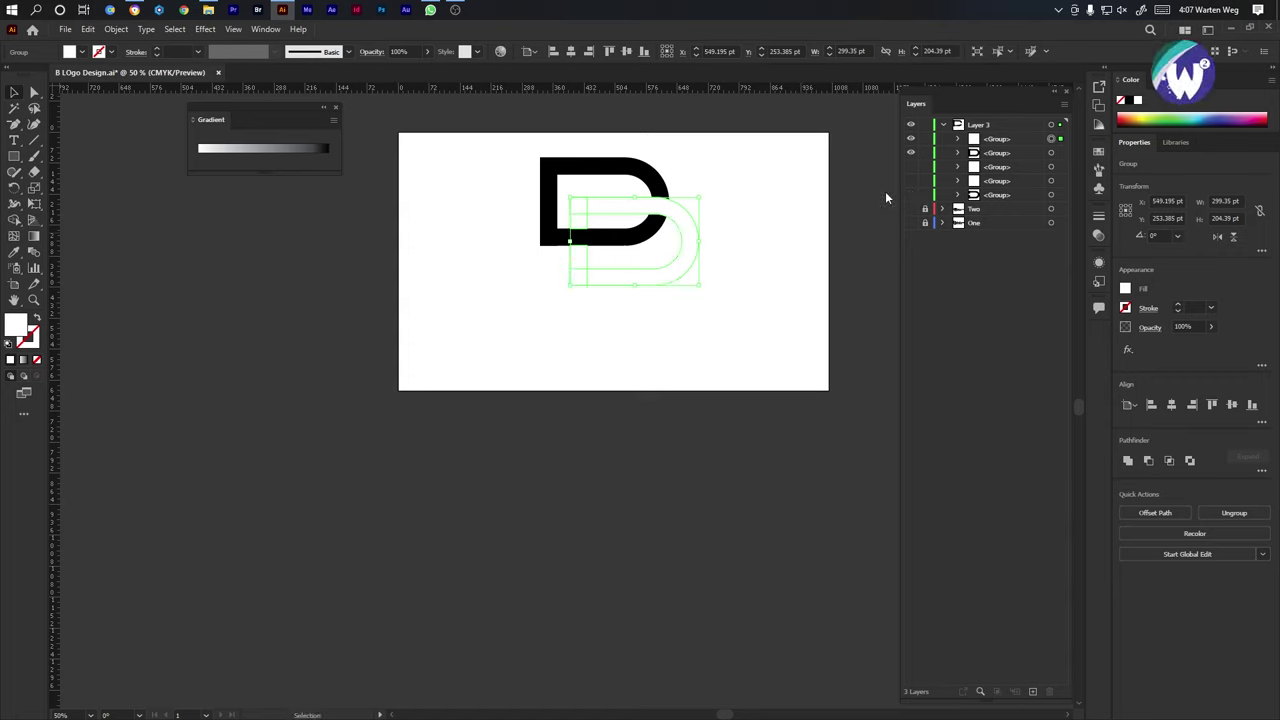
pyautogui.moveTo(707, 153); pyautogui.dragTo(540, 249)
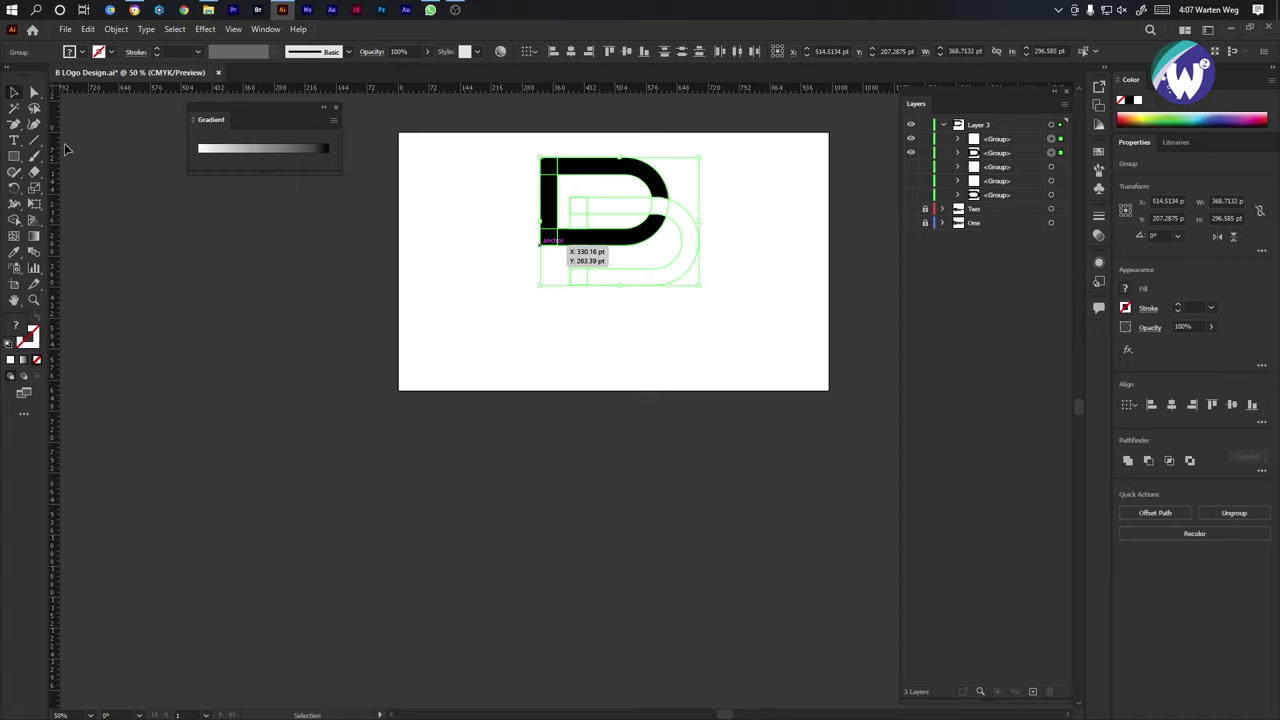
pyautogui.click(14, 219)
pyautogui.scroll(3, 640, 192)
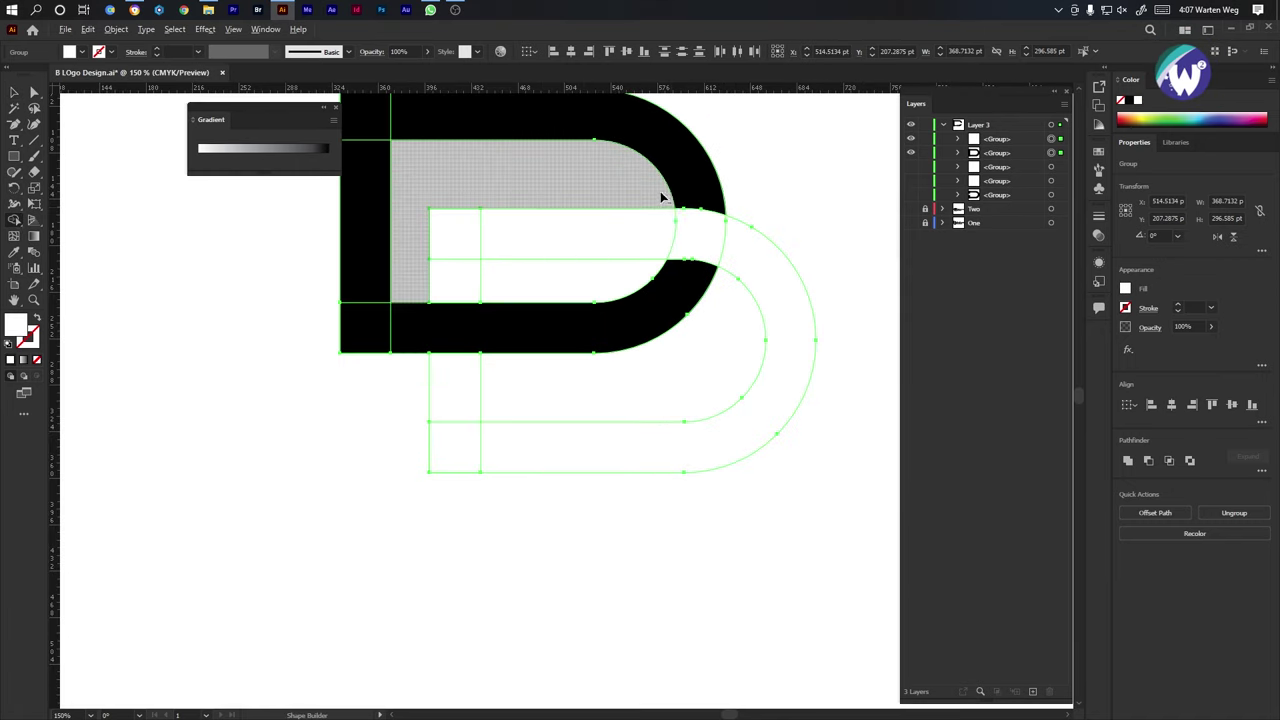
pyautogui.moveTo(737, 246); pyautogui.dragTo(588, 246)
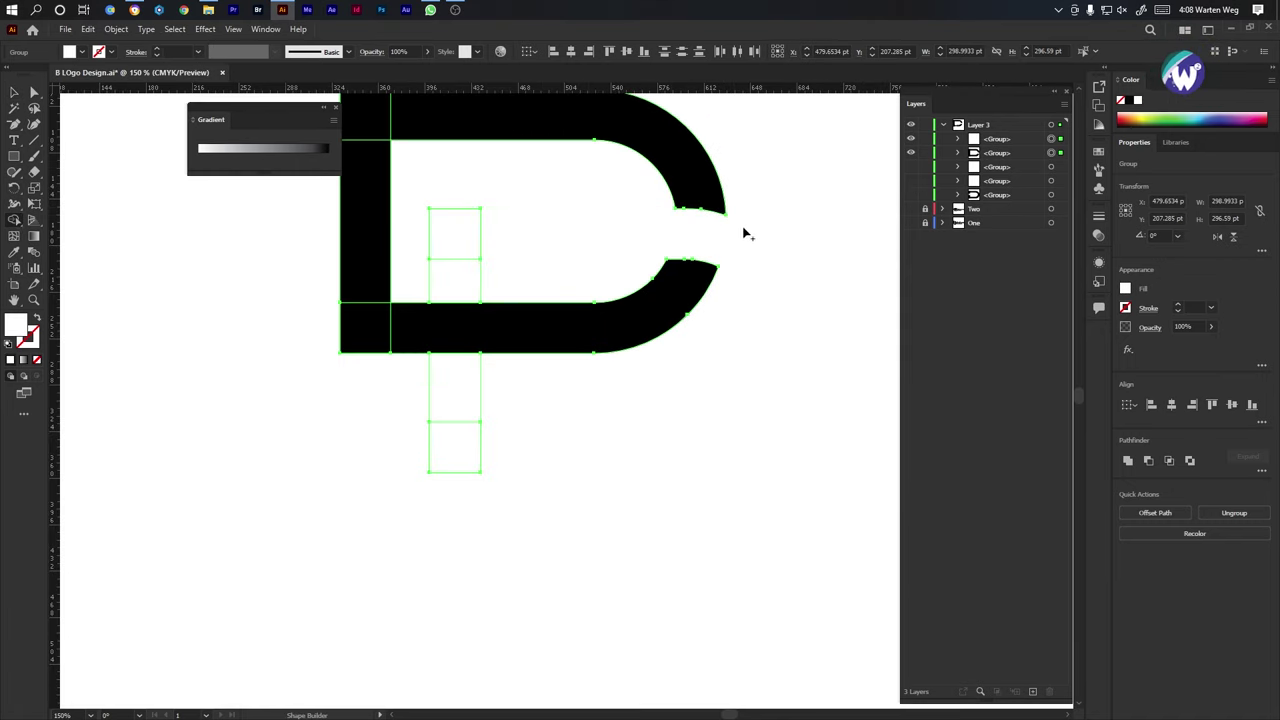
# Hide the white copy, show the black lower D again and clear the selection to inspect the gap.
pyautogui.click(911, 206)
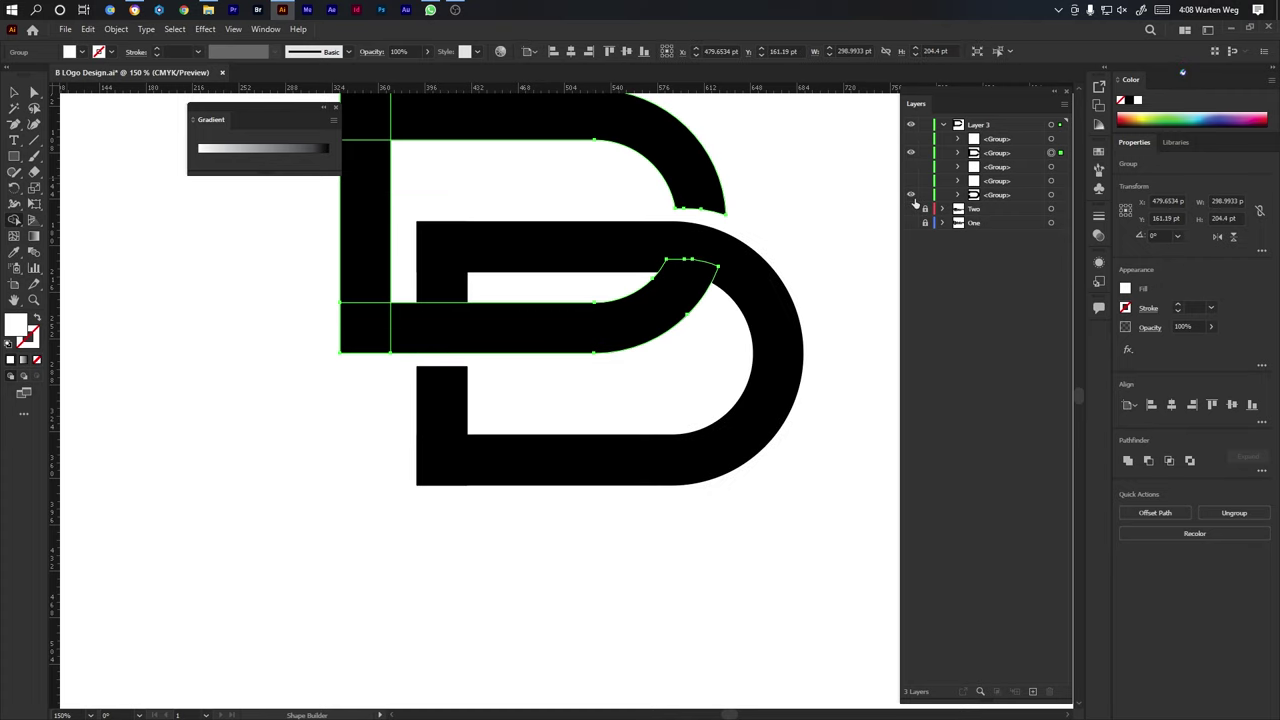
pyautogui.keyDown('ctrl'); pyautogui.click(778, 195); pyautogui.keyUp('ctrl')
pyautogui.scroll(-3, 791, 189)
pyautogui.scroll(4, 811, 194)
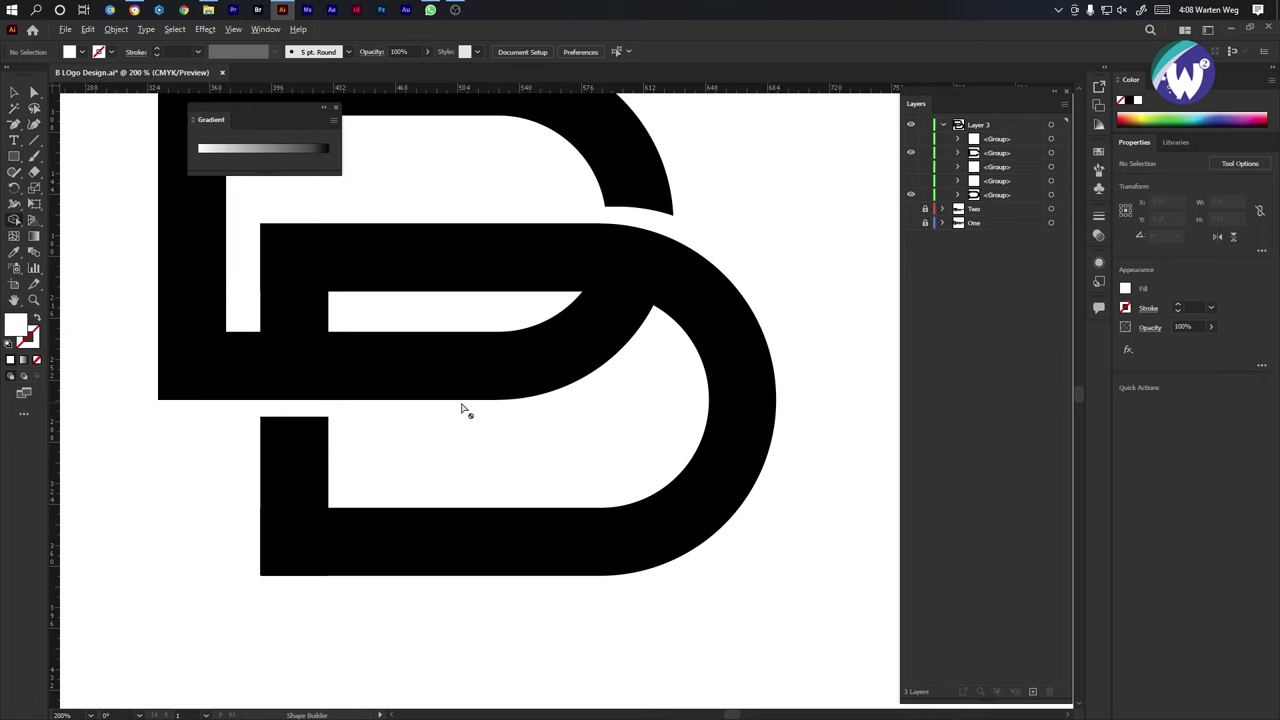
pyautogui.scroll(-3, 462, 408)
pyautogui.scroll(3, 462, 408)
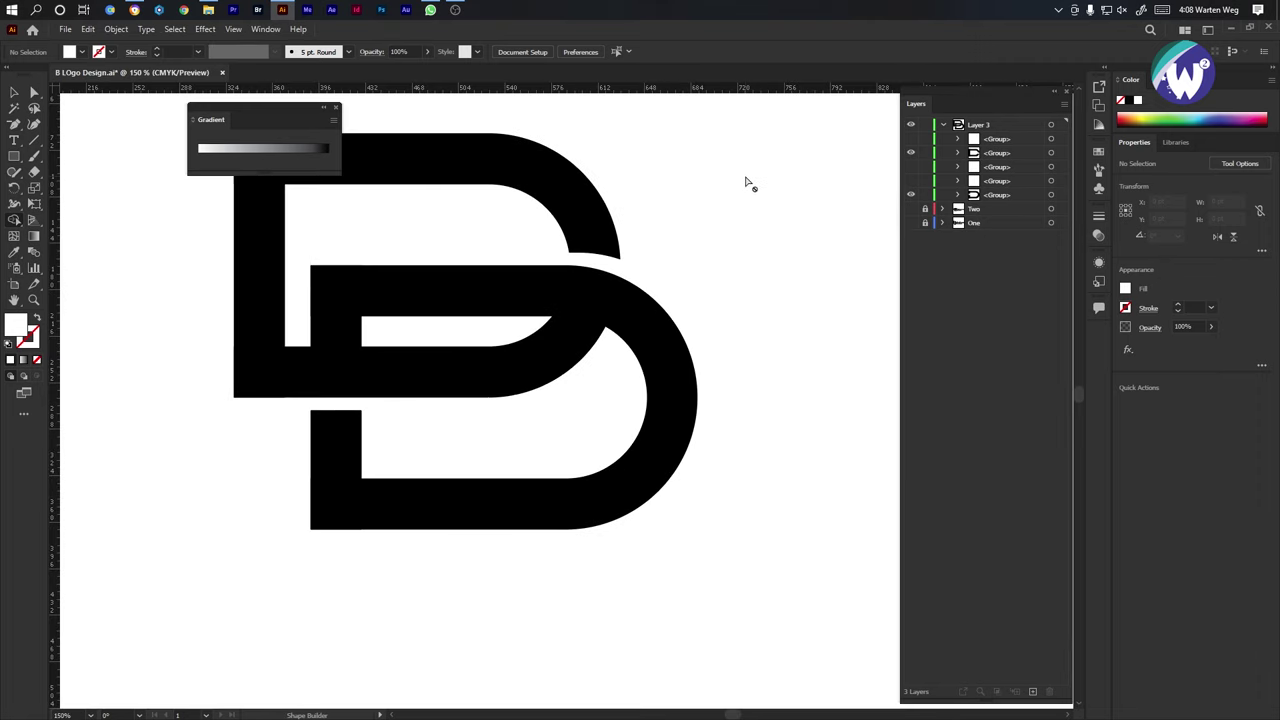
# Select both D shapes and merge their overlapping segments into one black logo with Shape Builder.
pyautogui.press('v')
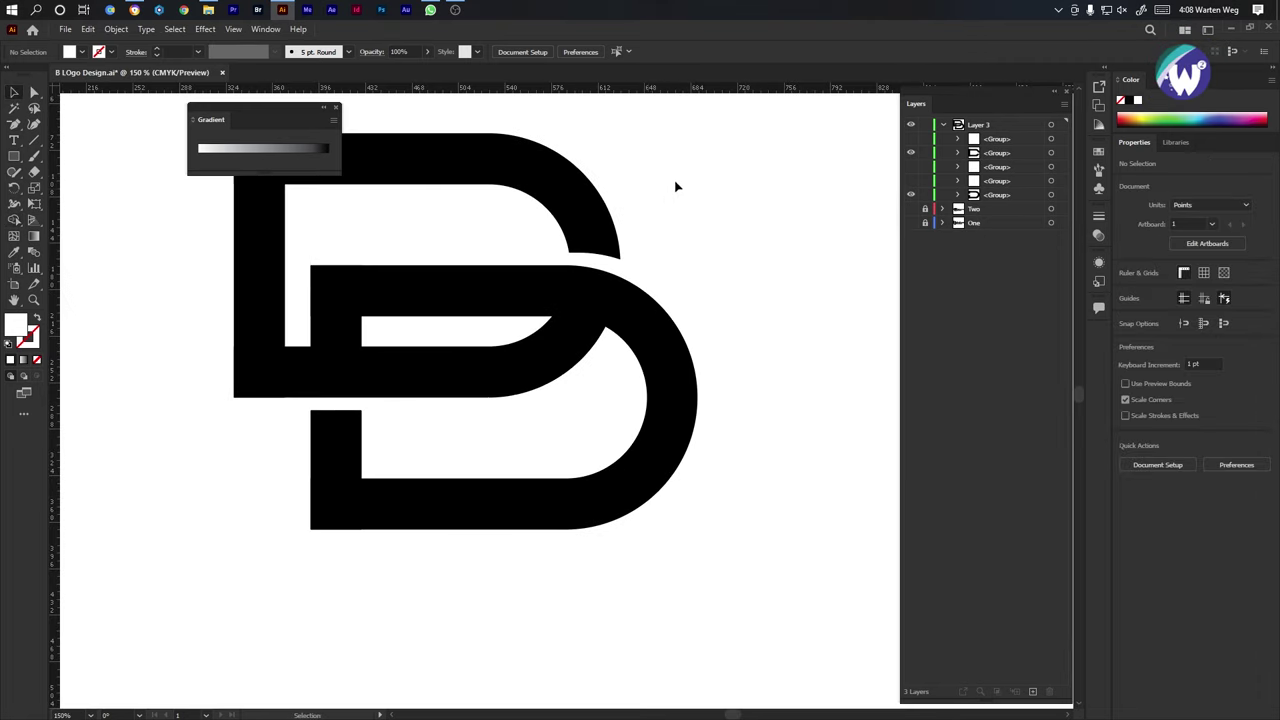
pyautogui.hotkey('ctrl', 'a')
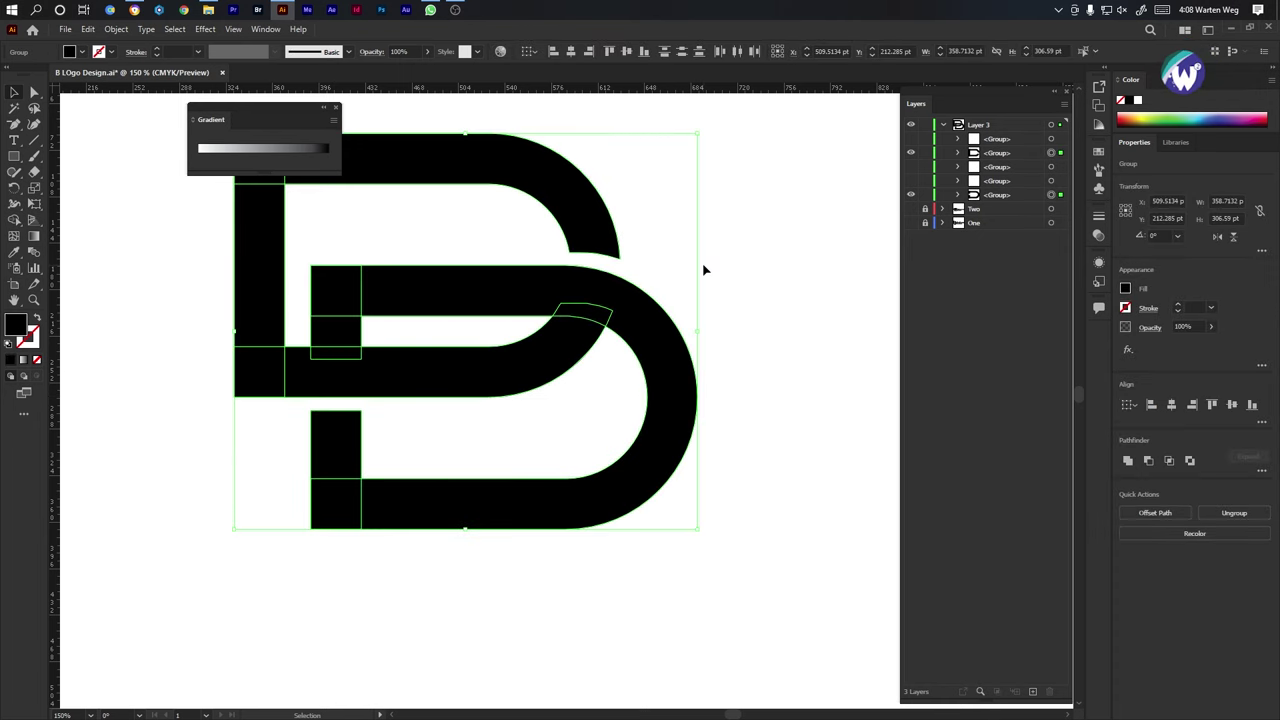
pyautogui.moveTo(540, 312); pyautogui.dragTo(357, 391)
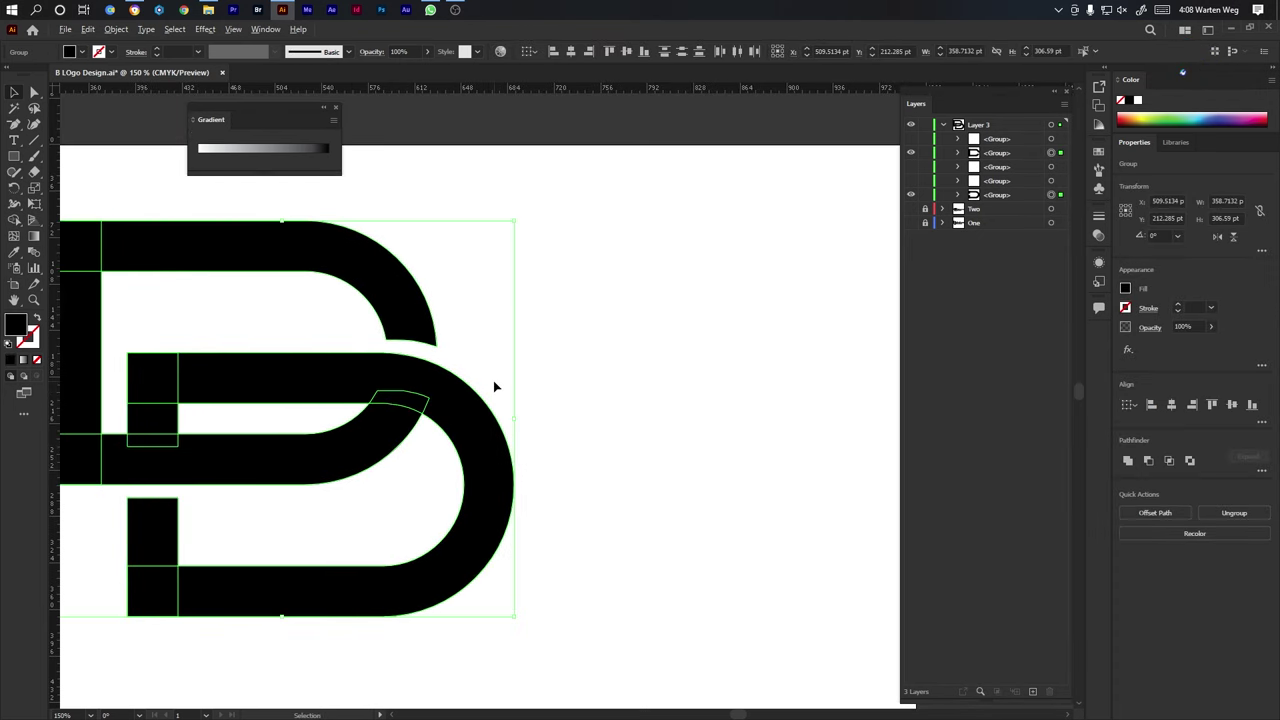
pyautogui.scroll(-2, 493, 380)
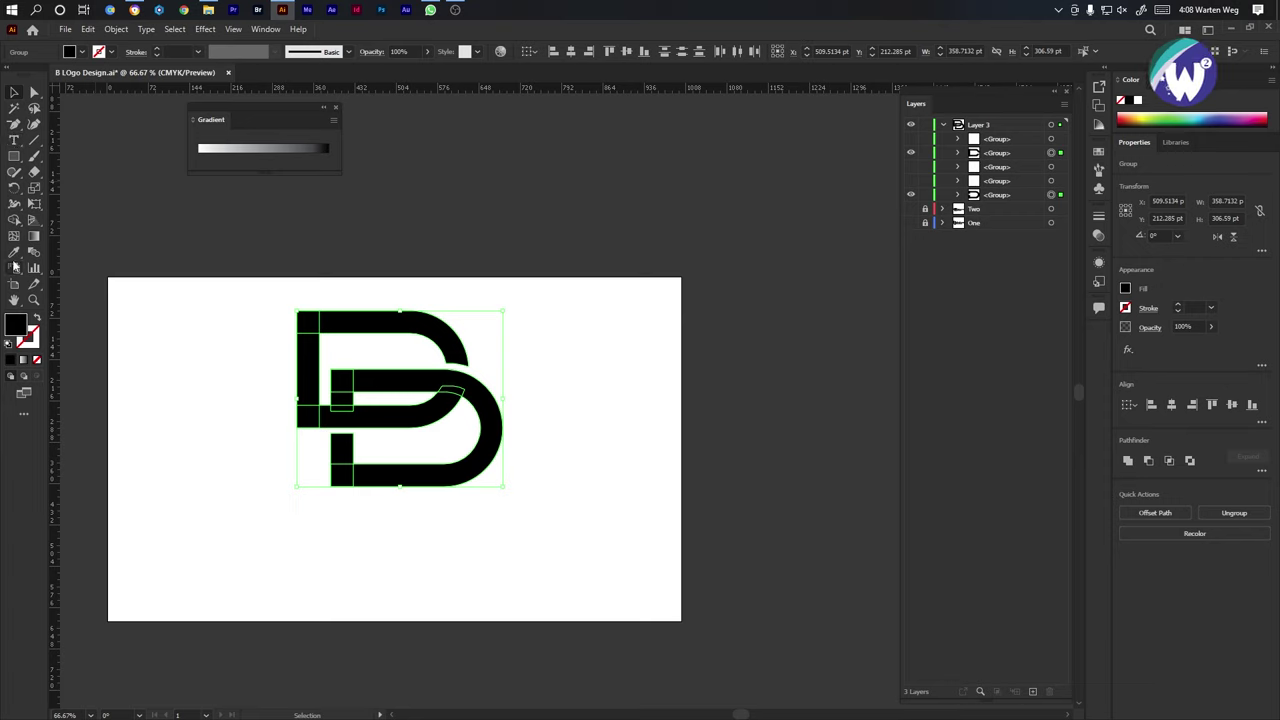
pyautogui.click(14, 222)
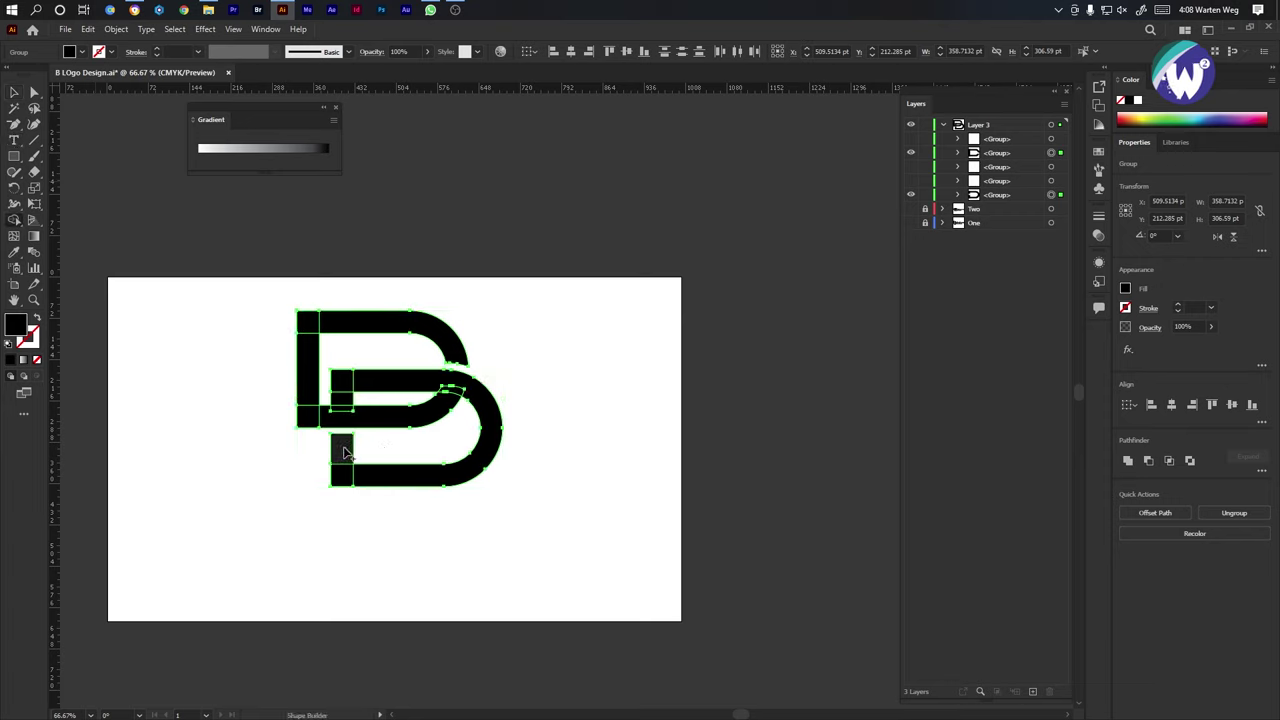
pyautogui.click(403, 486)
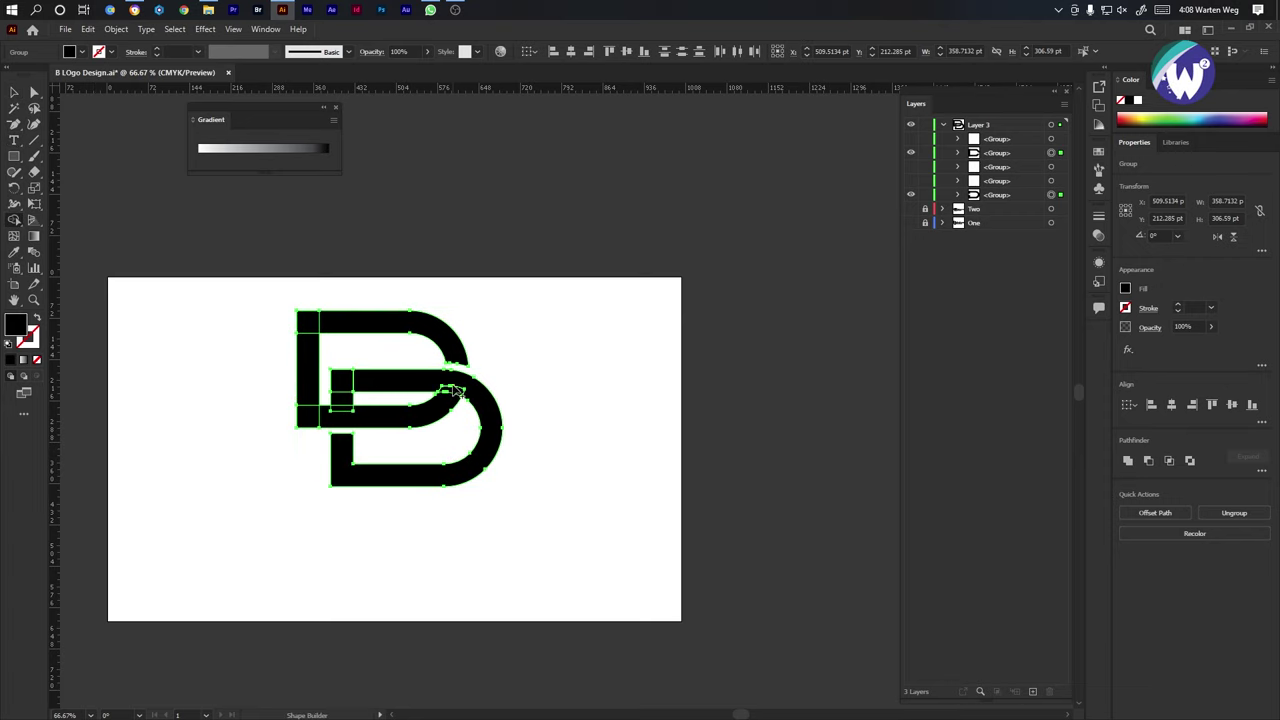
pyautogui.moveTo(411, 422)
pyautogui.mouseDown()
pyautogui.moveTo(343, 417)
pyautogui.moveTo(341, 385)
pyautogui.moveTo(312, 417)
pyautogui.moveTo(337, 320)
pyautogui.mouseUp()
pyautogui.hotkey('ctrl', 'shift', 'a')
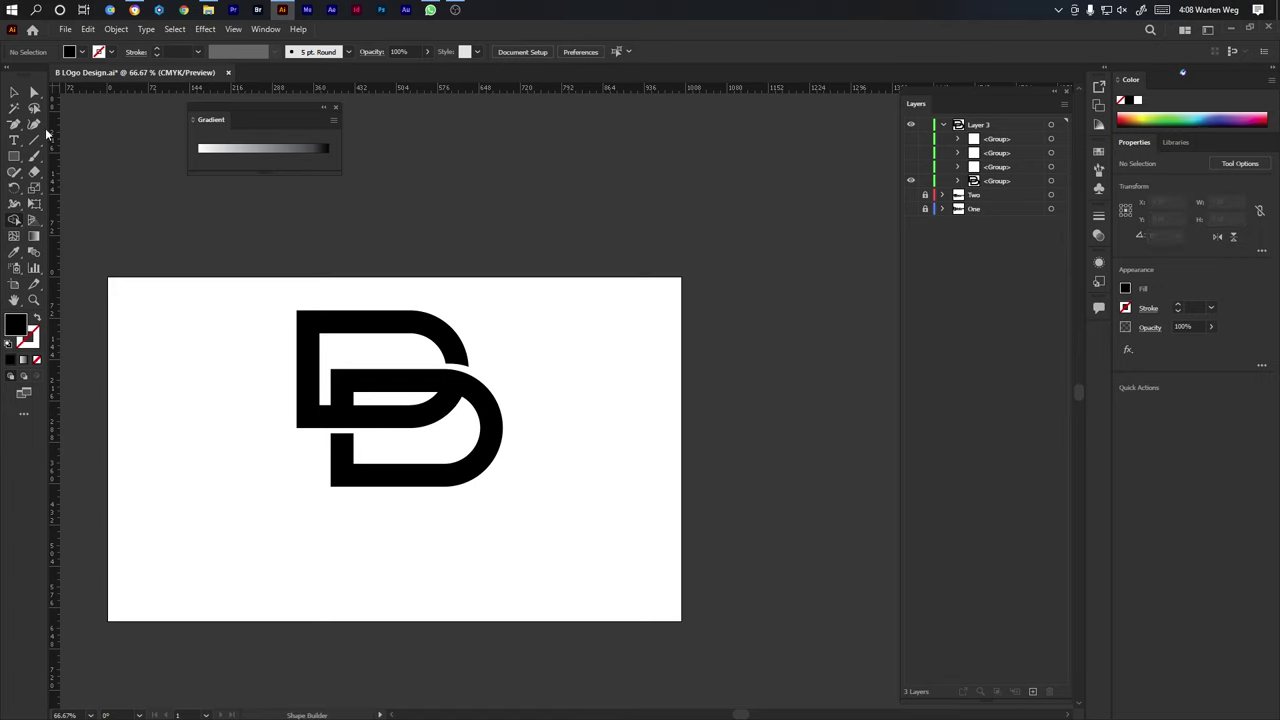
# Test the merged logo as a single piece by moving it off the artboard and back onto its left half.
pyautogui.press('v')
pyautogui.moveTo(312, 374); pyautogui.dragTo(734, 381)
pyautogui.click(109, 673)
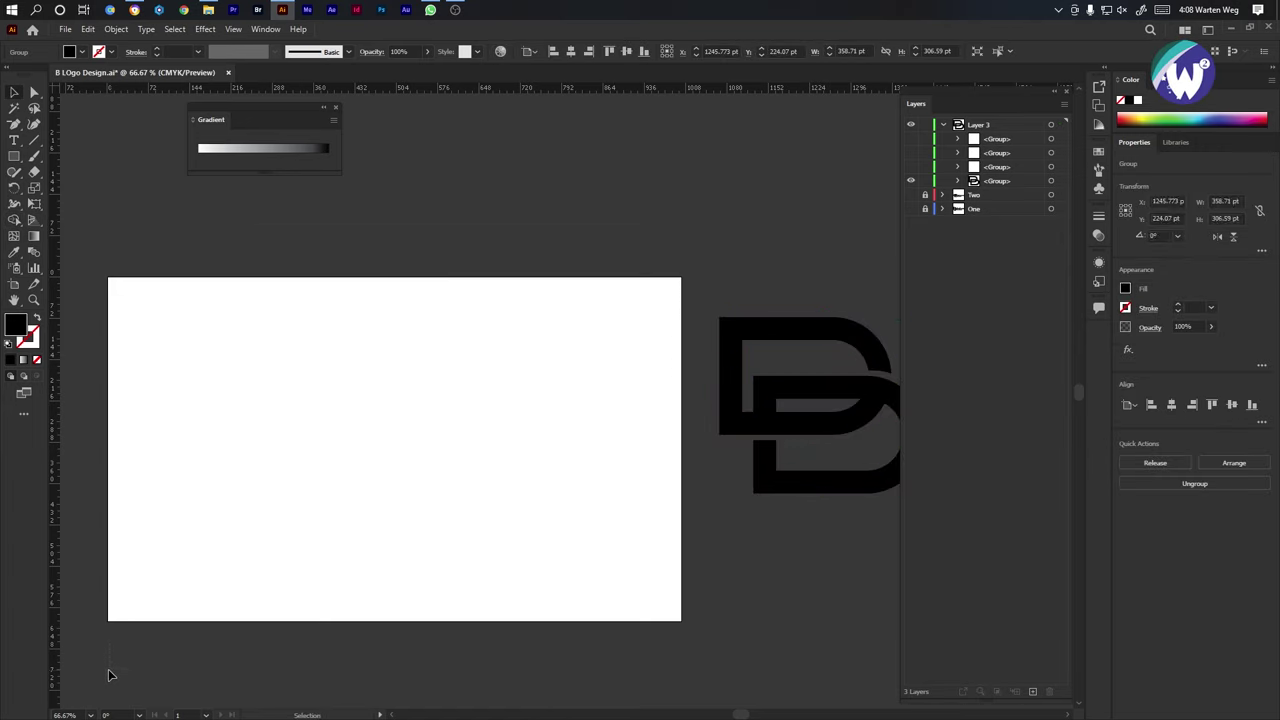
pyautogui.moveTo(729, 318); pyautogui.dragTo(295, 350)
pyautogui.click(571, 417)
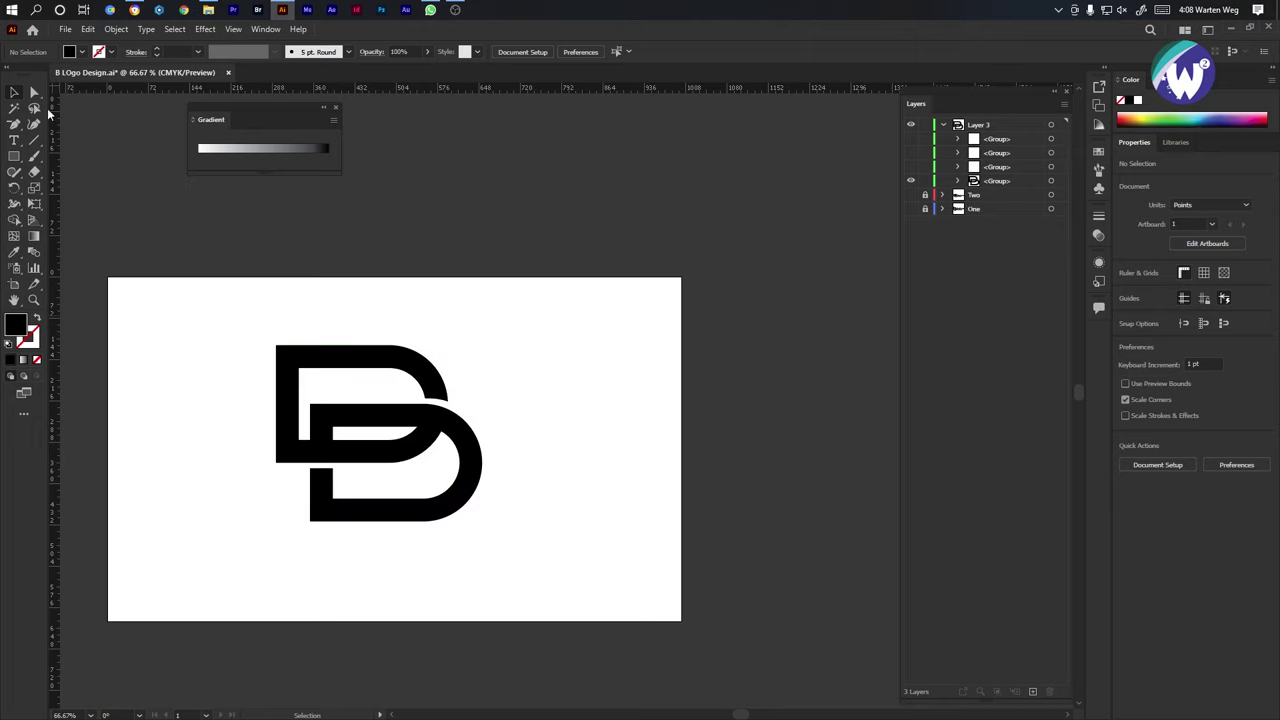
pyautogui.moveTo(310, 400); pyautogui.dragTo(197, 408)
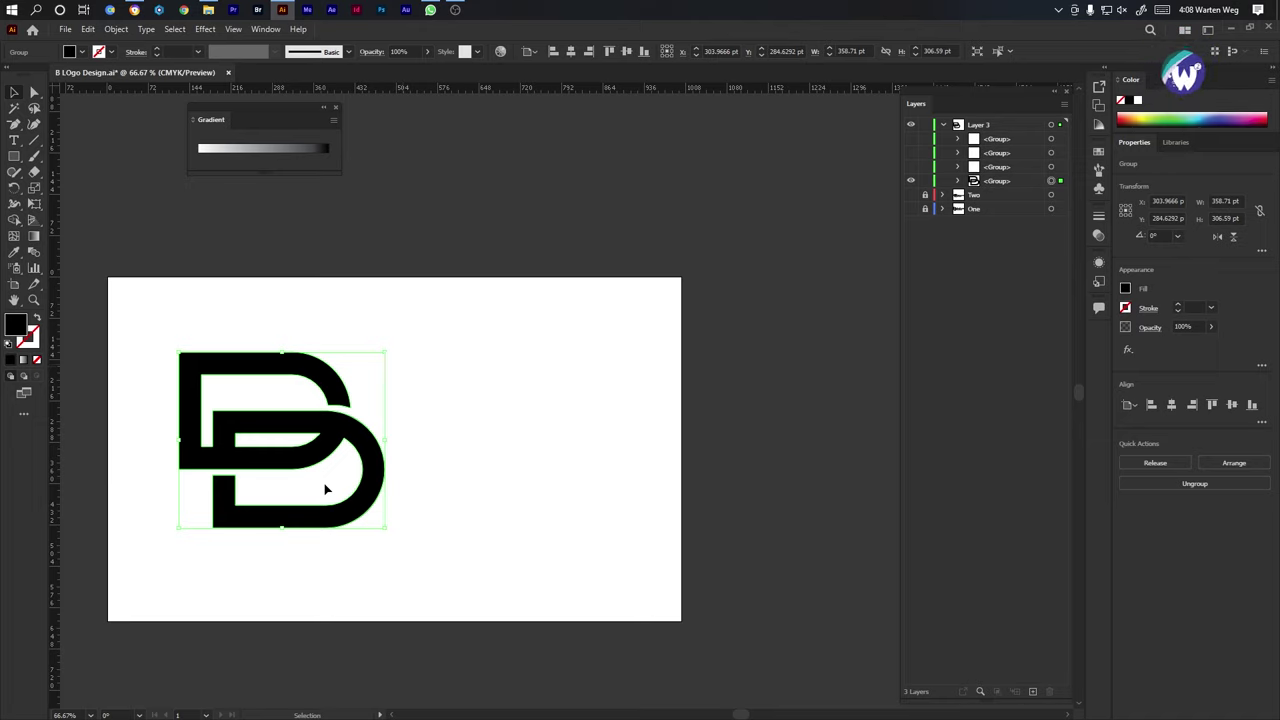
pyautogui.click(488, 526)
pyautogui.moveTo(349, 523); pyautogui.dragTo(402, 511)
pyautogui.scroll(-2, 513, 430)
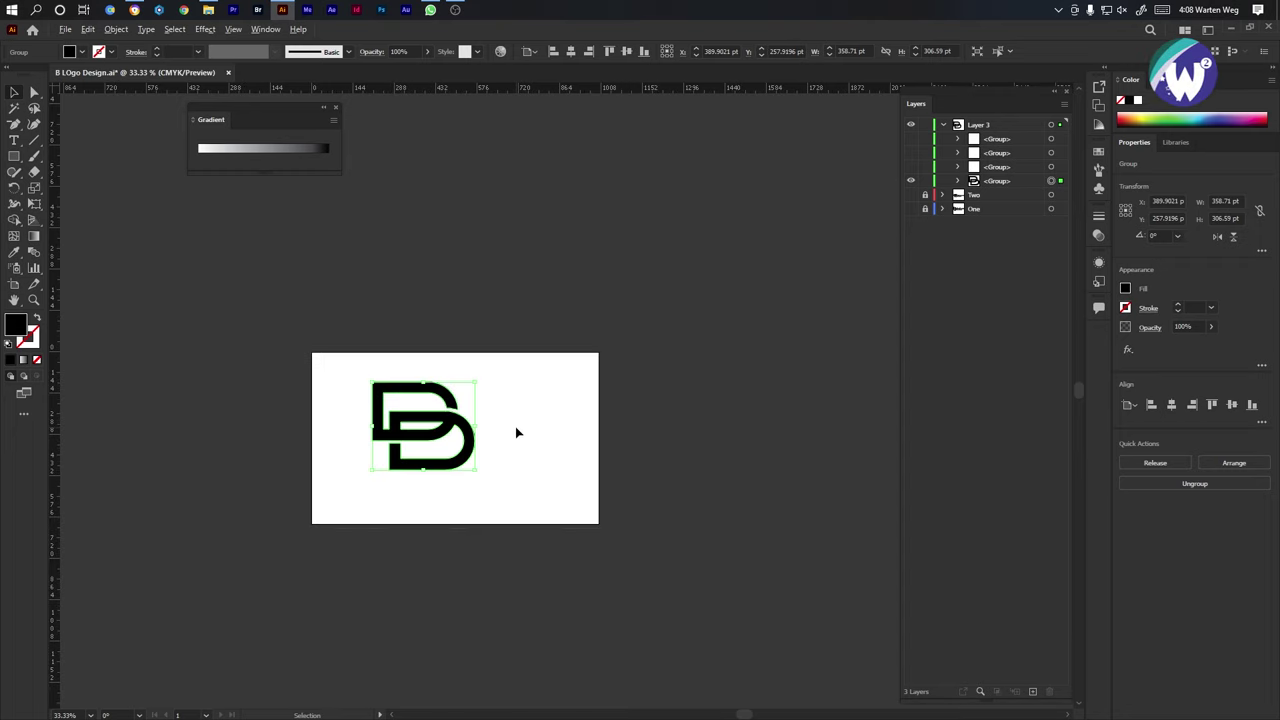
pyautogui.scroll(3, 513, 430)
# Delete the three hidden white groups above the merged logo in Layer 3.
pyautogui.click(997, 168)
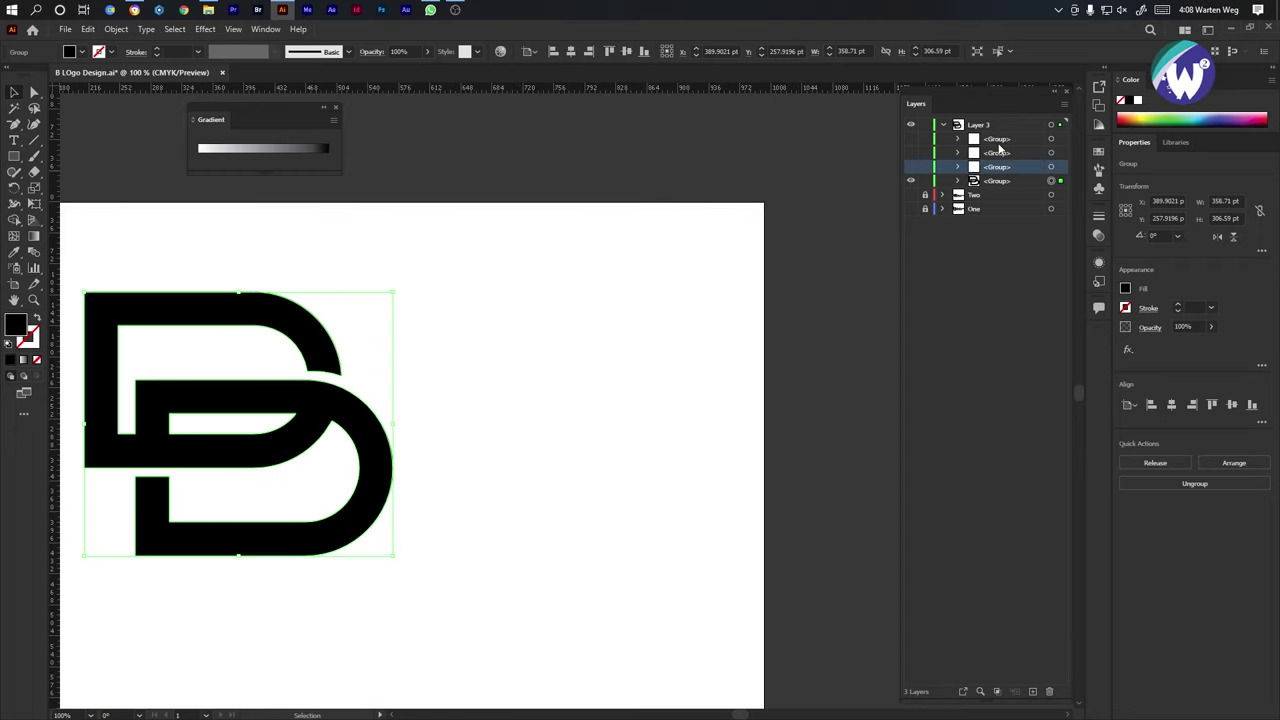
pyautogui.keyDown('shift'); pyautogui.click(998, 145); pyautogui.keyUp('shift')
pyautogui.click(1048, 692)
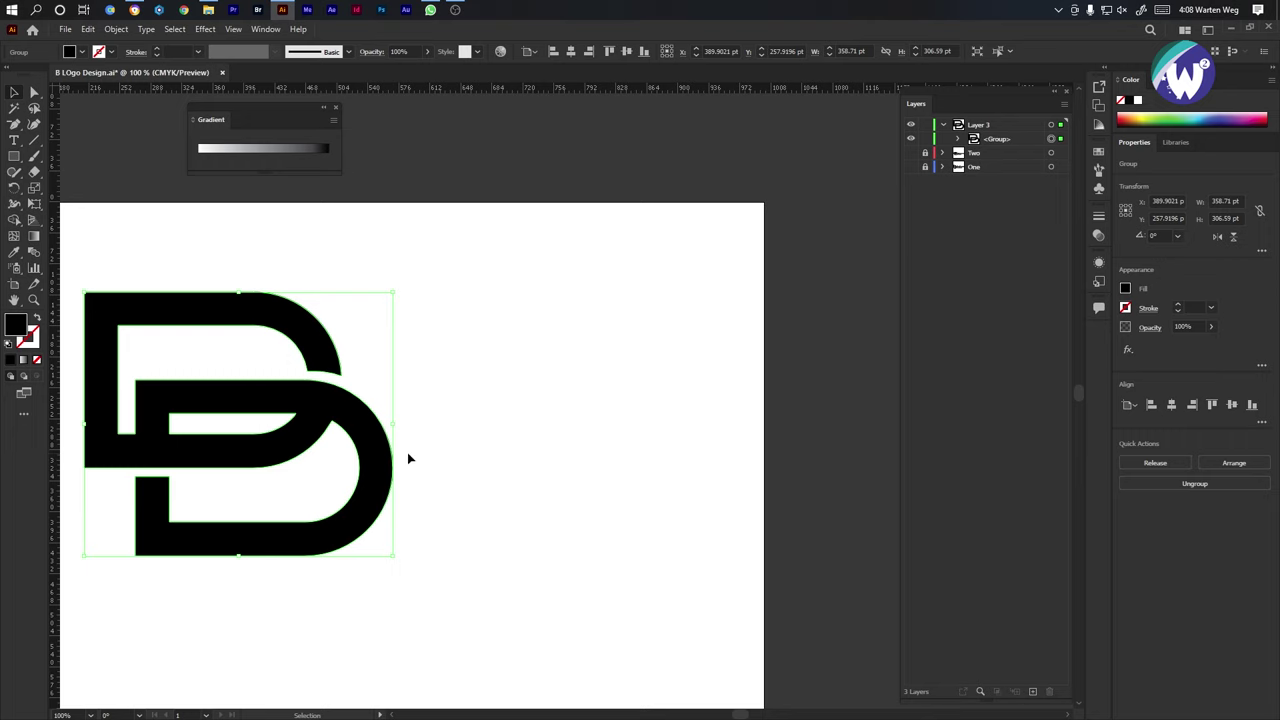
# Move the logo farther left on the artboard to about X 280 pt, Y 271 pt, leaving room beside it.
pyautogui.scroll(-1, 407, 458)
pyautogui.moveTo(486, 338); pyautogui.dragTo(180, 517)
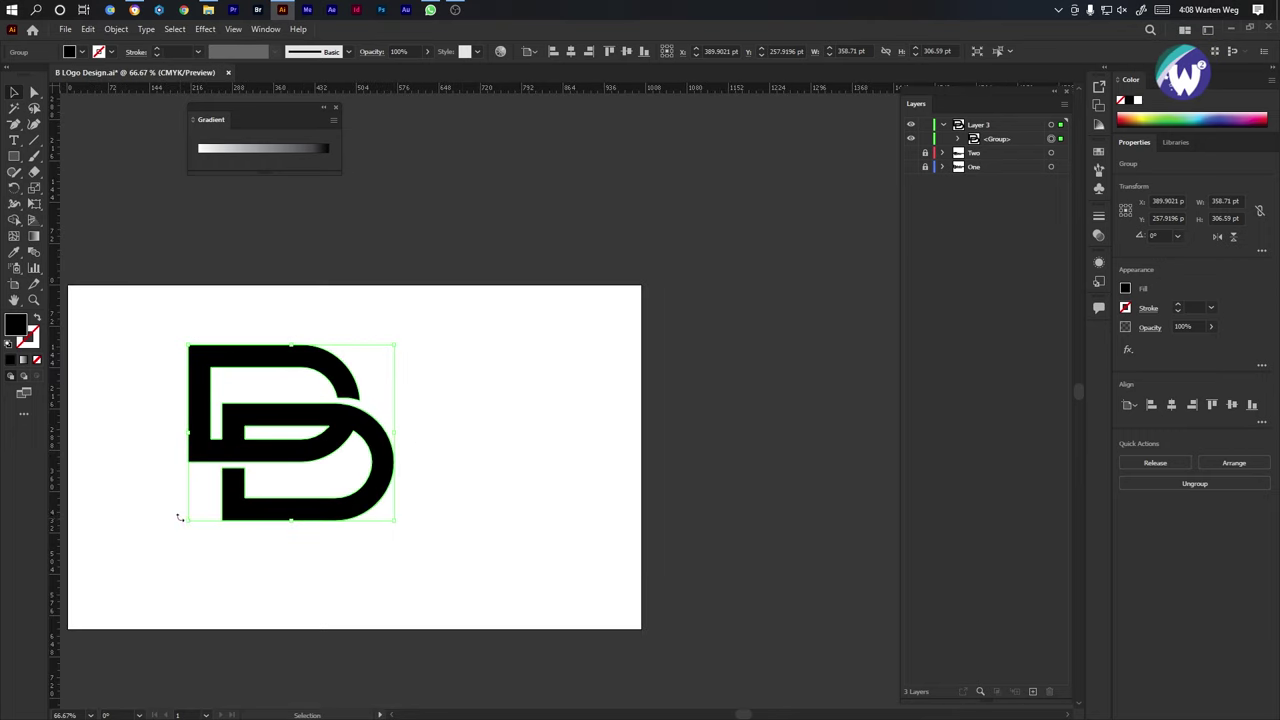
pyautogui.moveTo(332, 439); pyautogui.dragTo(329, 357)
pyautogui.scroll(1, 423, 389)
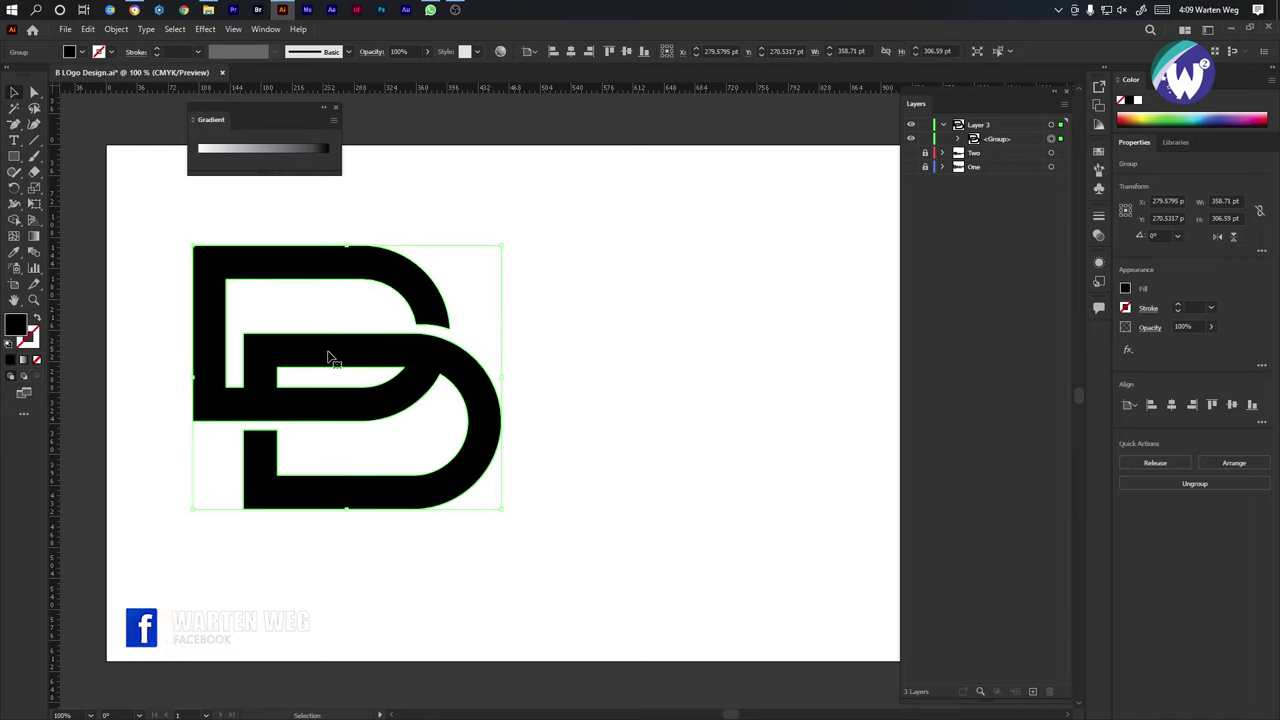
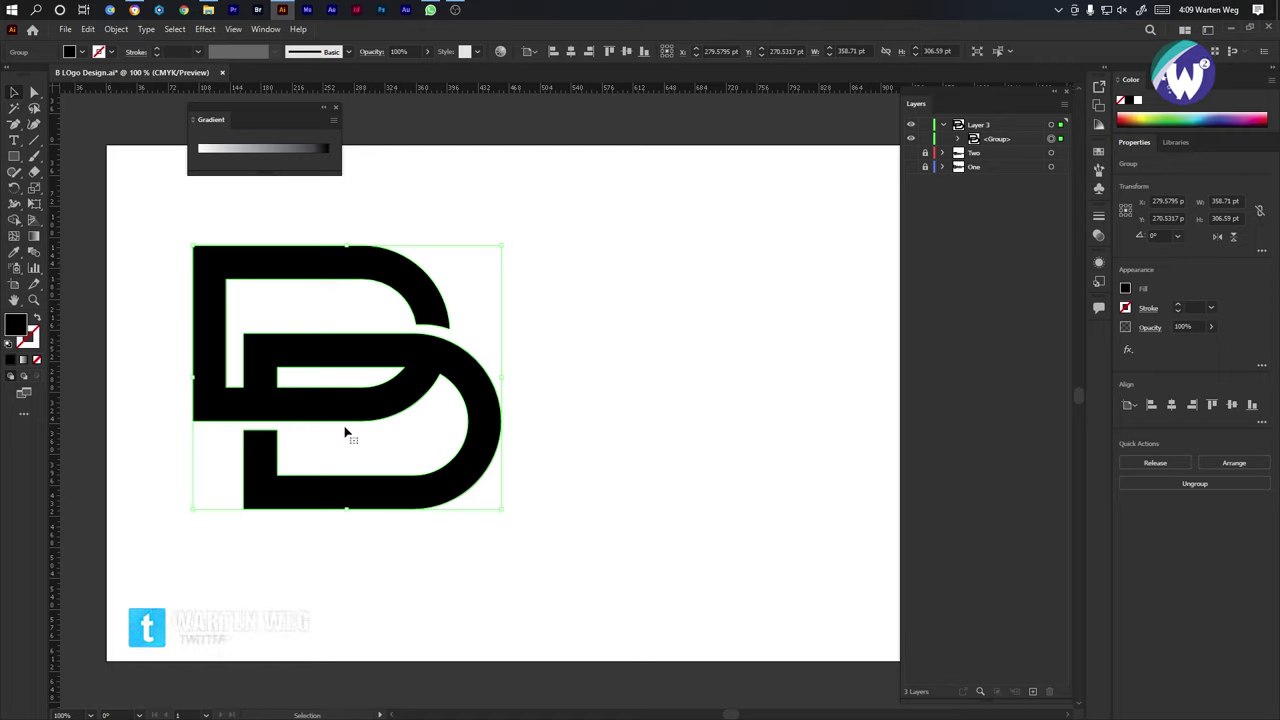
# Start a point text to the right of the logo, enter "Bio Cham" and clear that wording.
pyautogui.press('t')
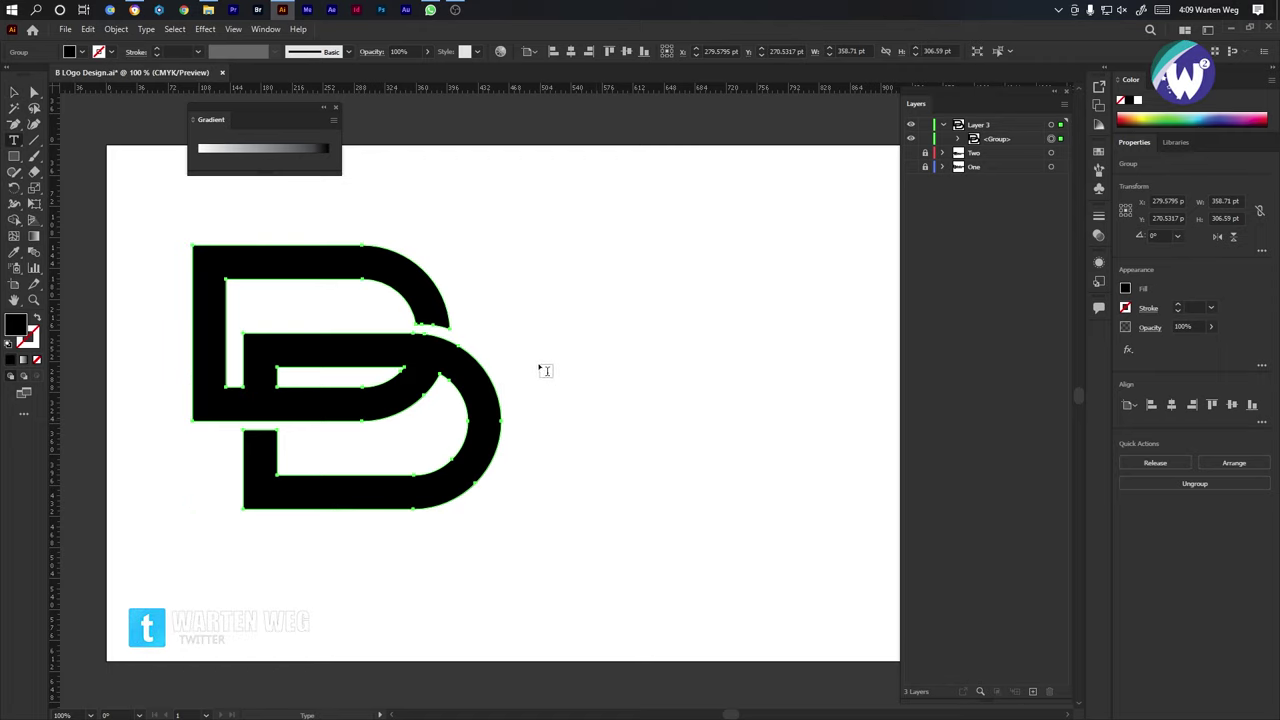
pyautogui.click(540, 369)
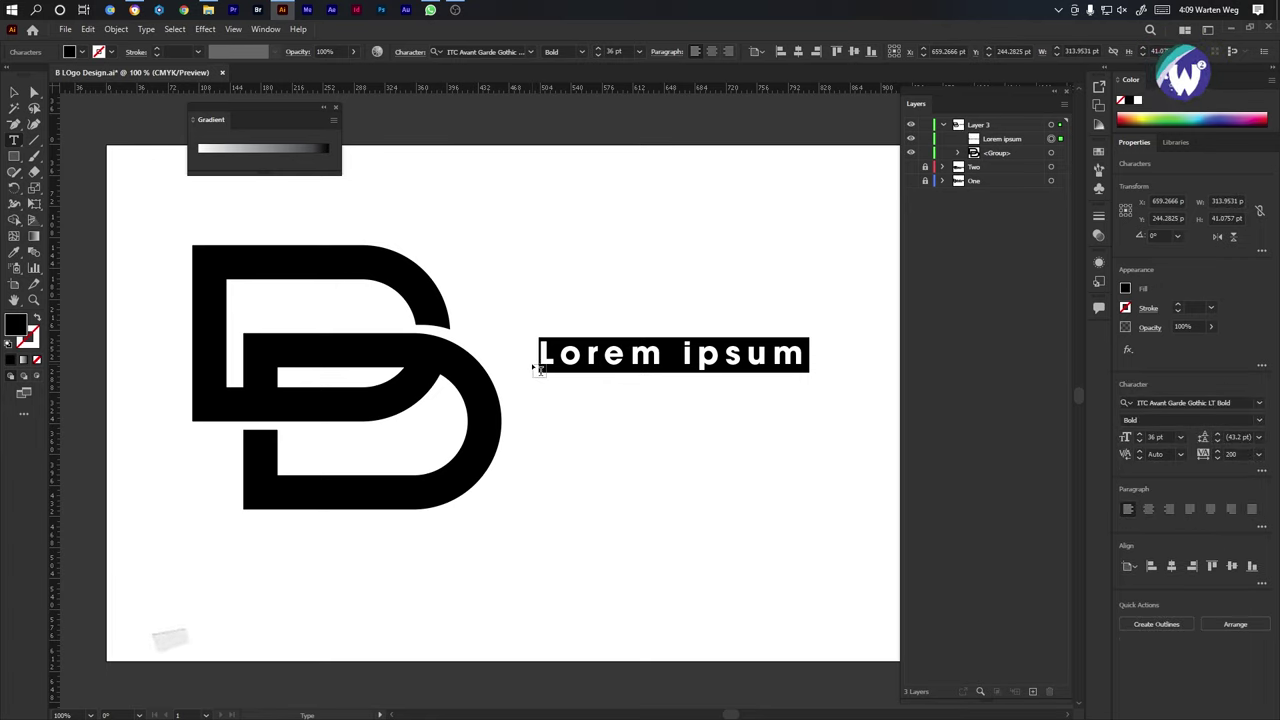
pyautogui.write('Bio')
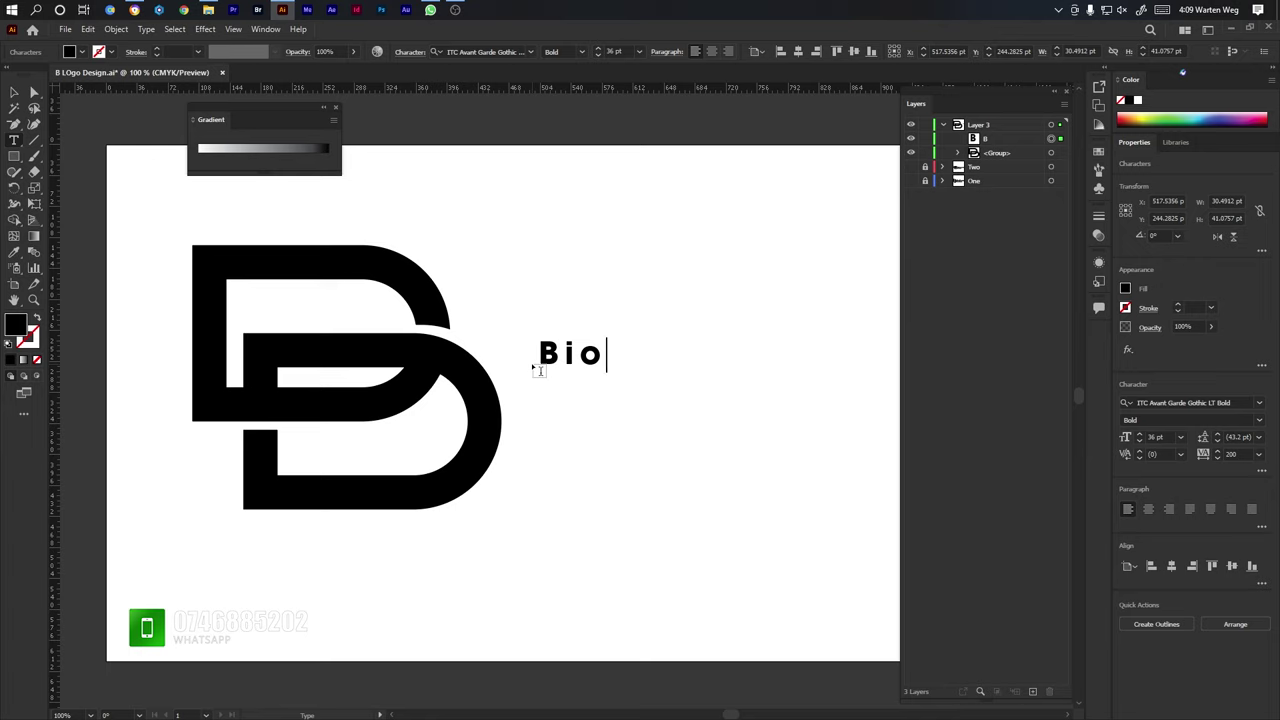
pyautogui.write(' Cham')
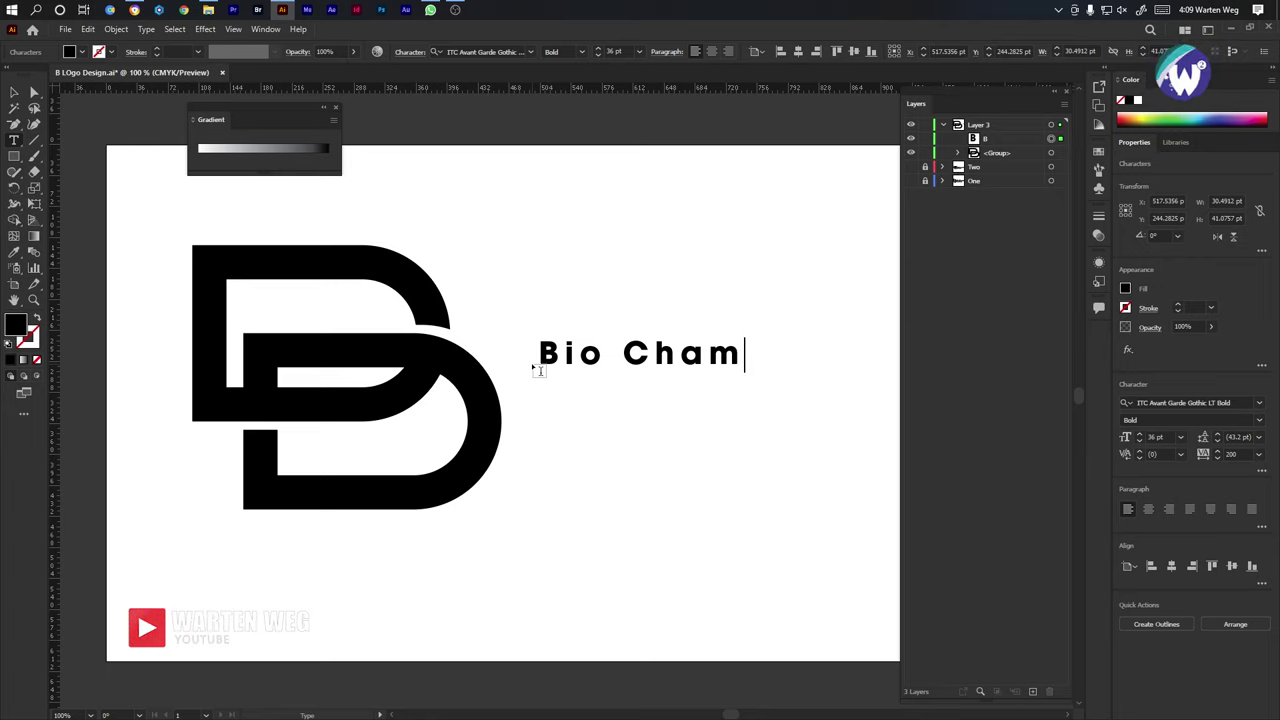
pyautogui.press('BackSpace')
pyautogui.press('BackSpace')
pyautogui.press('BackSpace')
pyautogui.press('BackSpace')
pyautogui.press('BackSpace')
pyautogui.press('BackSpace')
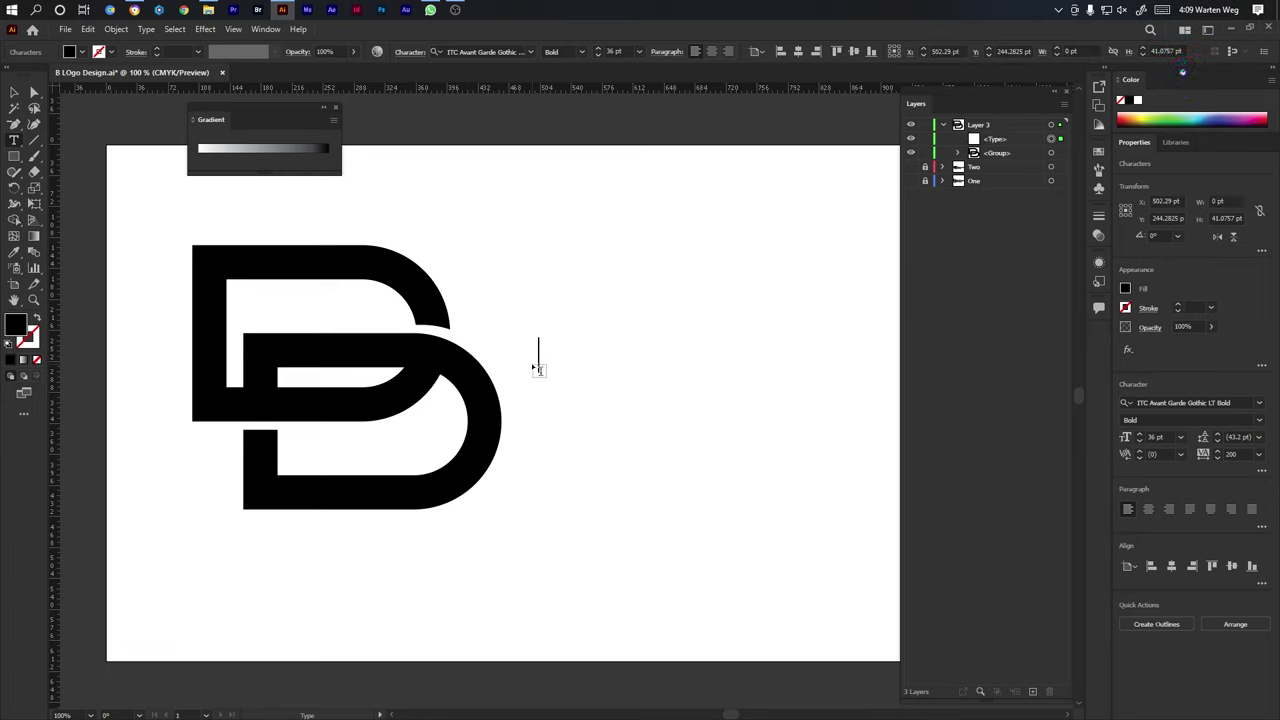
# Enter "Bathathe" as the brand name in the empty text object and finish text editing.
pyautogui.write('Bathe')
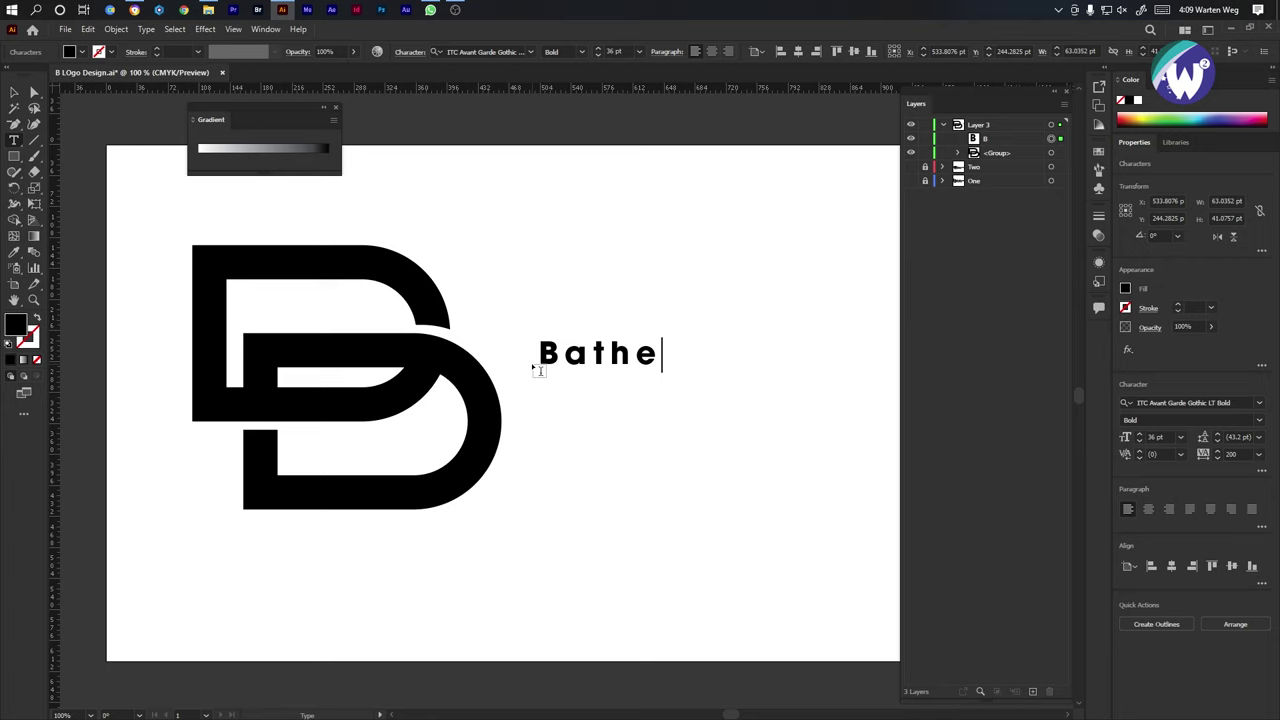
pyautogui.press('BackSpace')
pyautogui.write('athe')
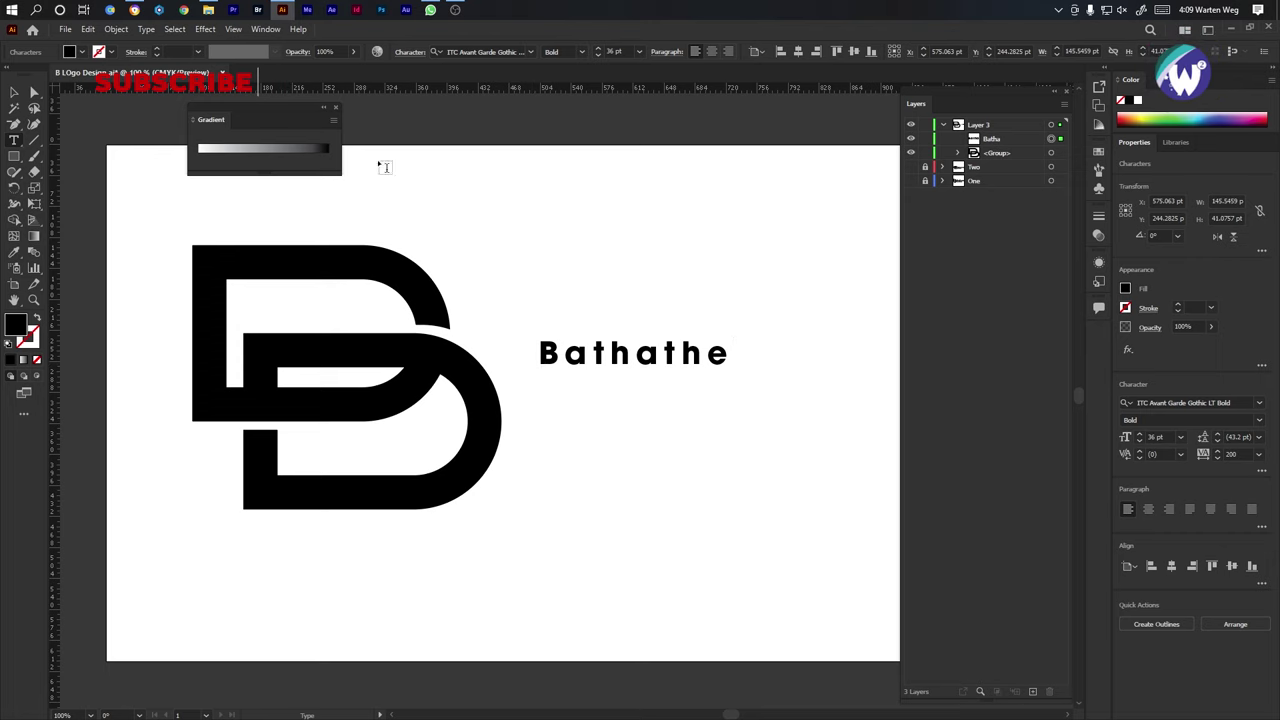
pyautogui.press('Escape')
# Change the brand name to UPPERCASE and set its tracking to 0.
pyautogui.click(170, 30)
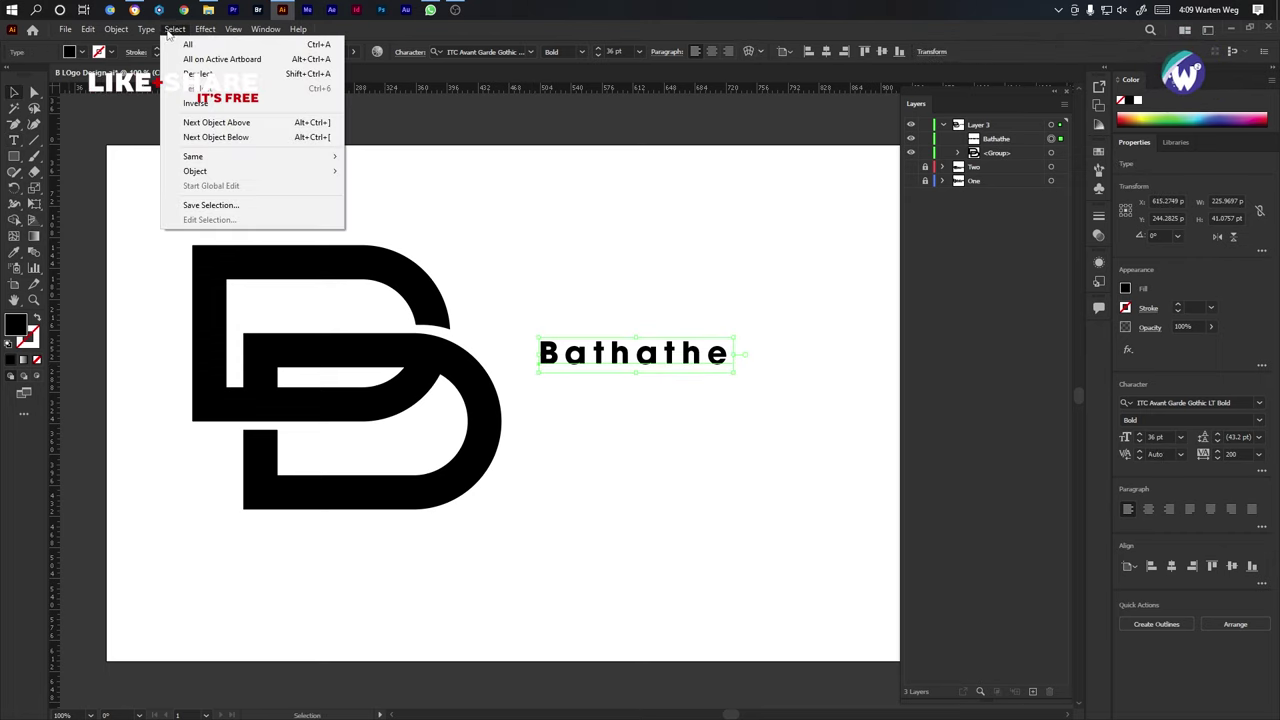
pyautogui.moveTo(146, 29)
pyautogui.moveTo(307, 240)
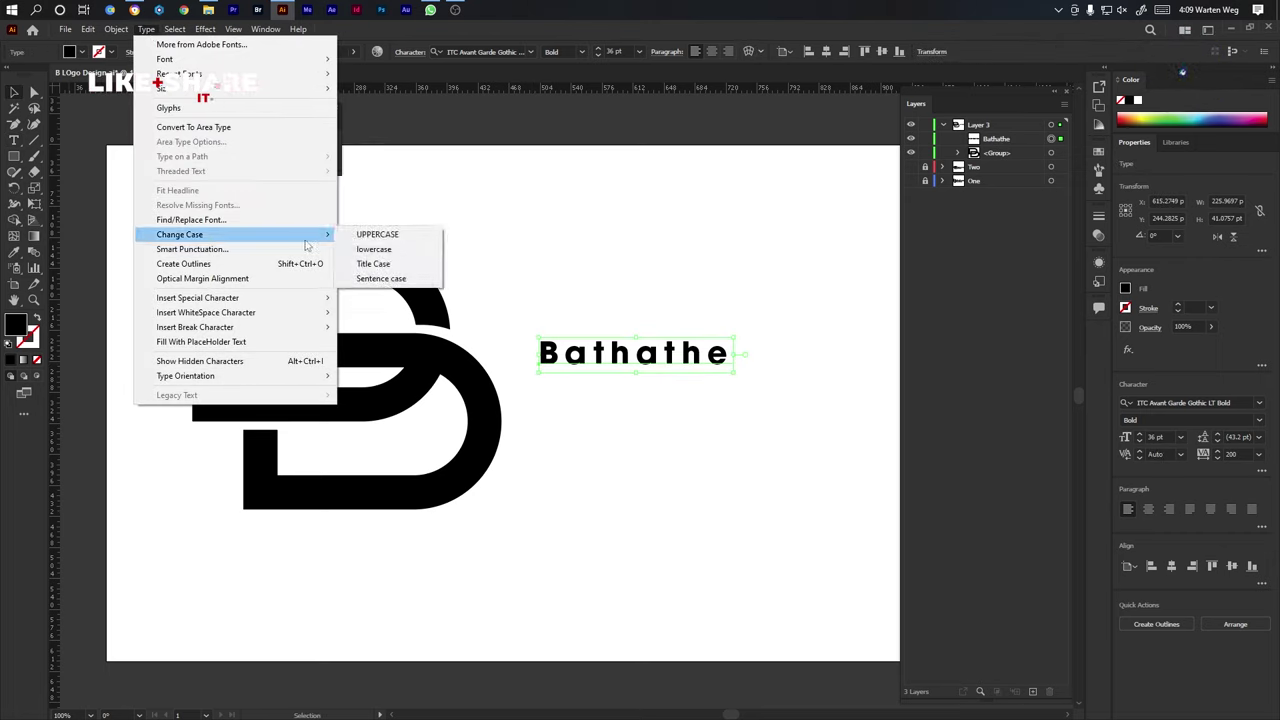
pyautogui.click(385, 234)
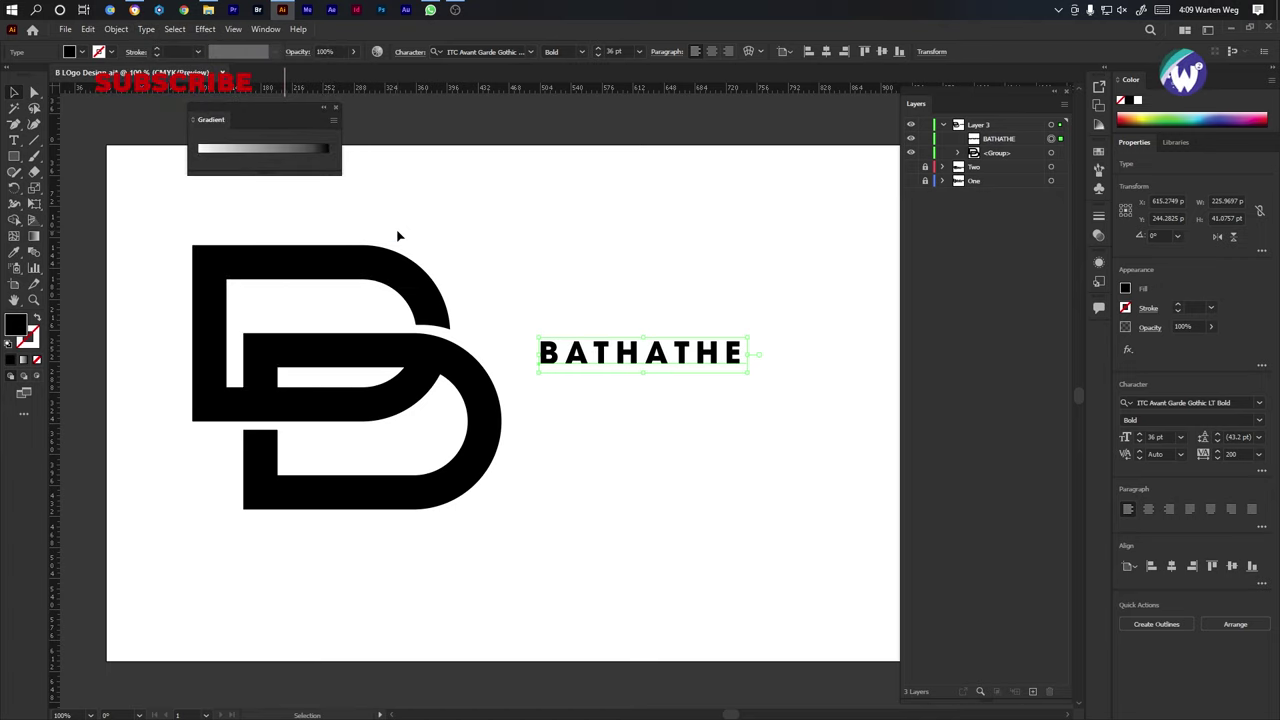
pyautogui.click(1258, 454)
pyautogui.click(1228, 530)
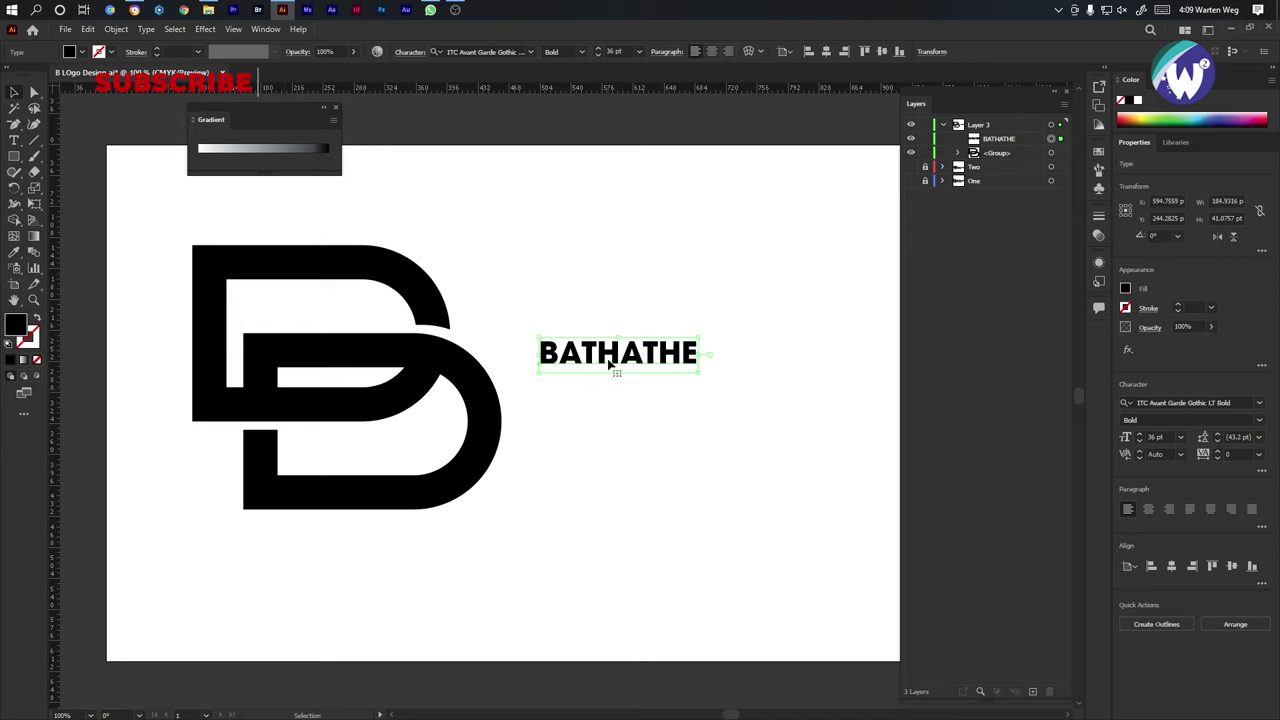
# Place the BATHATHE text below the logo, enlarged to about 97 pt, and centre the logo above it.
pyautogui.moveTo(608, 363); pyautogui.dragTo(288, 574)
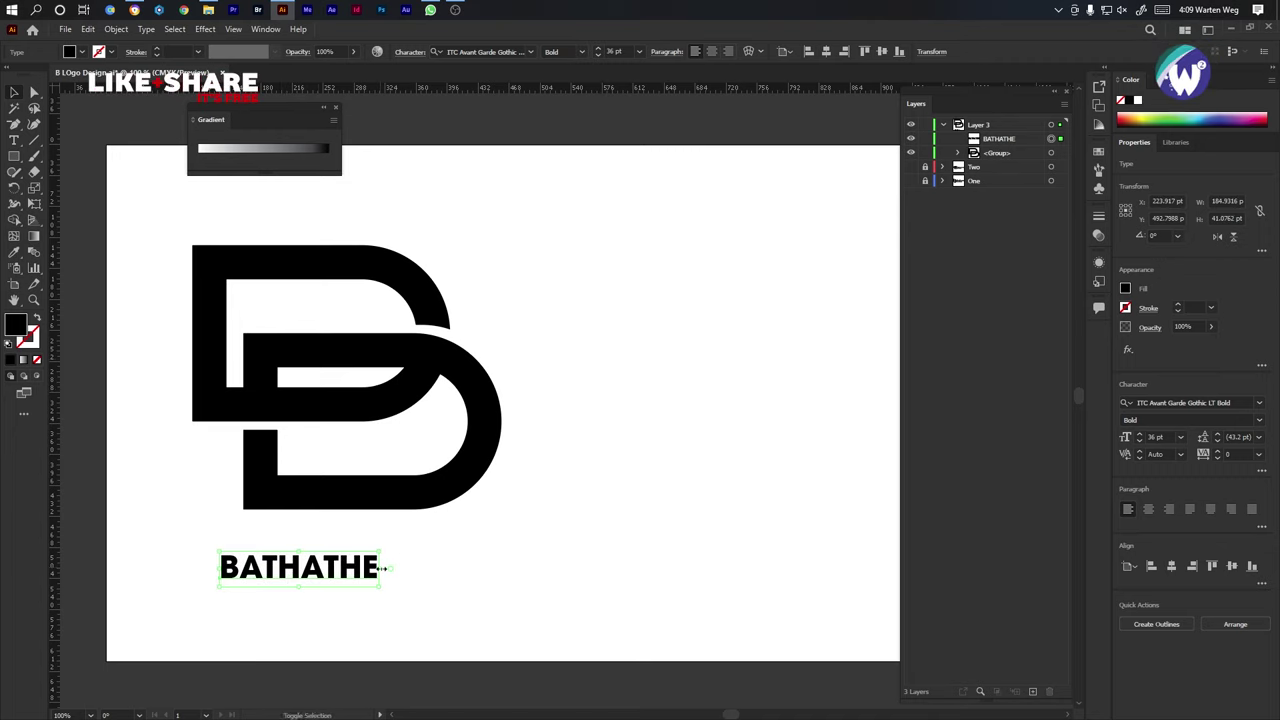
pyautogui.moveTo(385, 569); pyautogui.dragTo(657, 569)
pyautogui.click(277, 449)
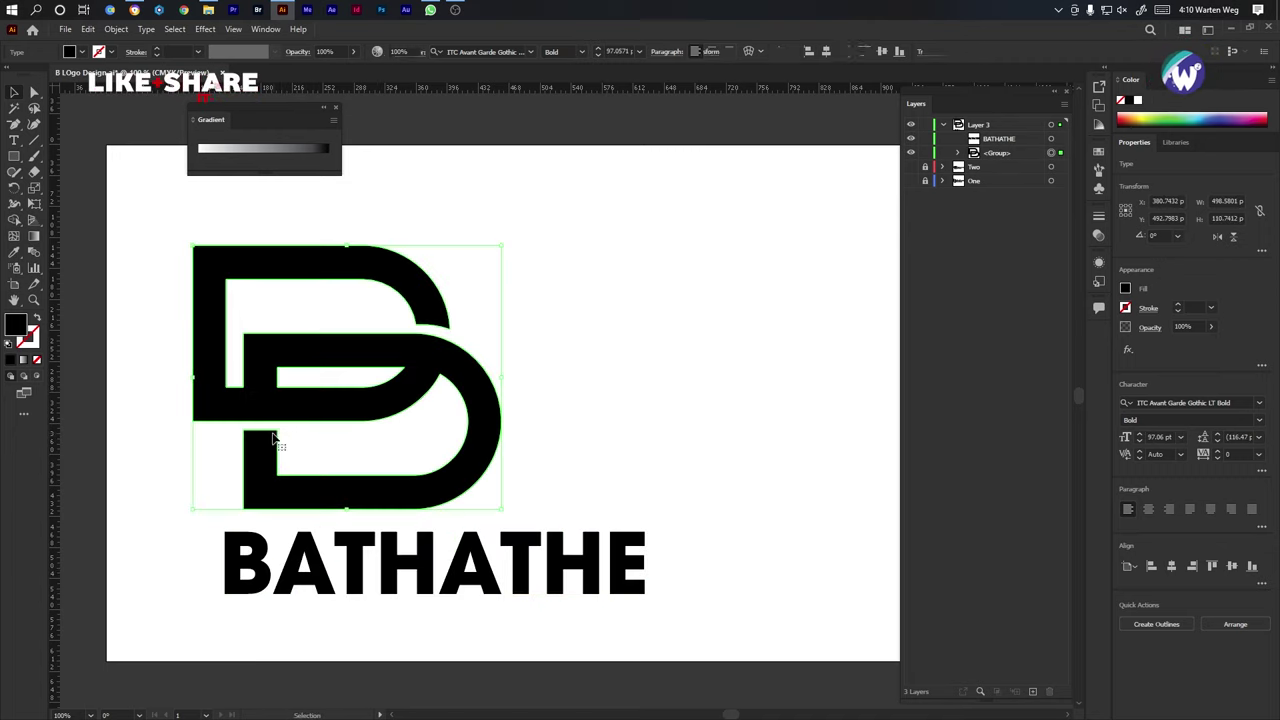
pyautogui.moveTo(340, 406); pyautogui.dragTo(425, 395)
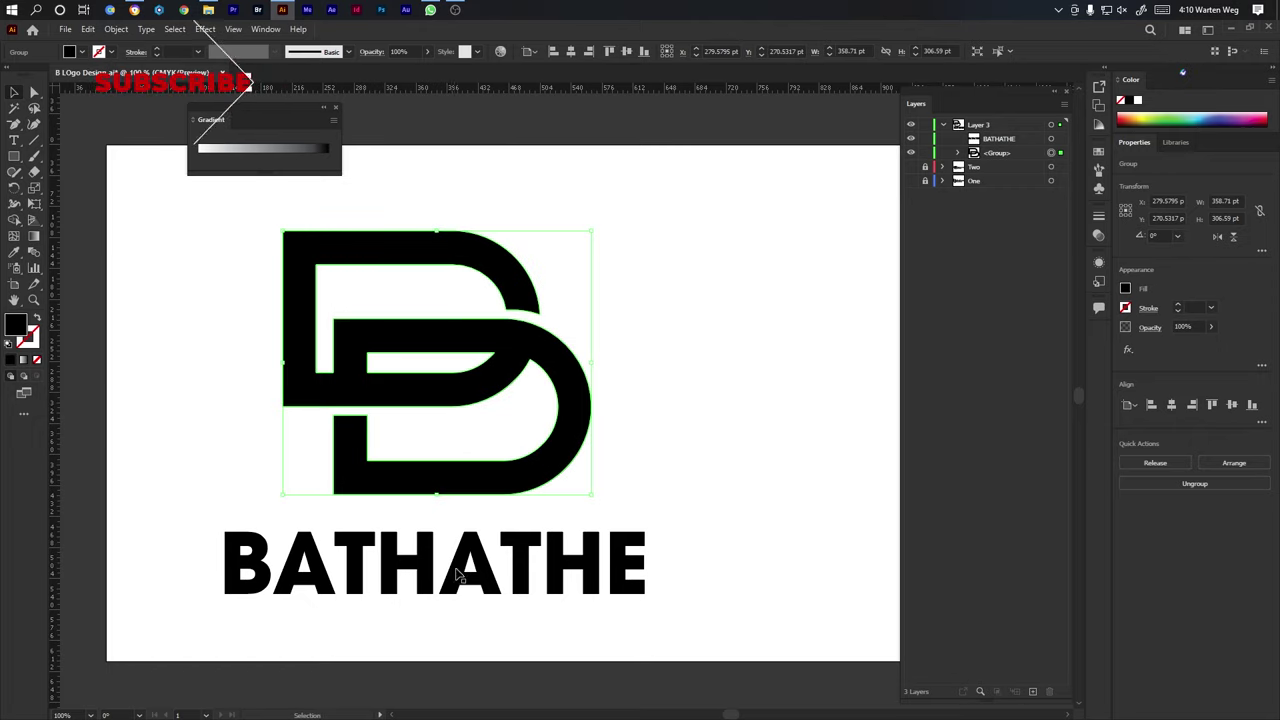
# Duplicate the BATHATHE text just below the original, replace its wording with "Foundation" and finish text editing.
pyautogui.moveTo(466, 586); pyautogui.dragTo(460, 620)
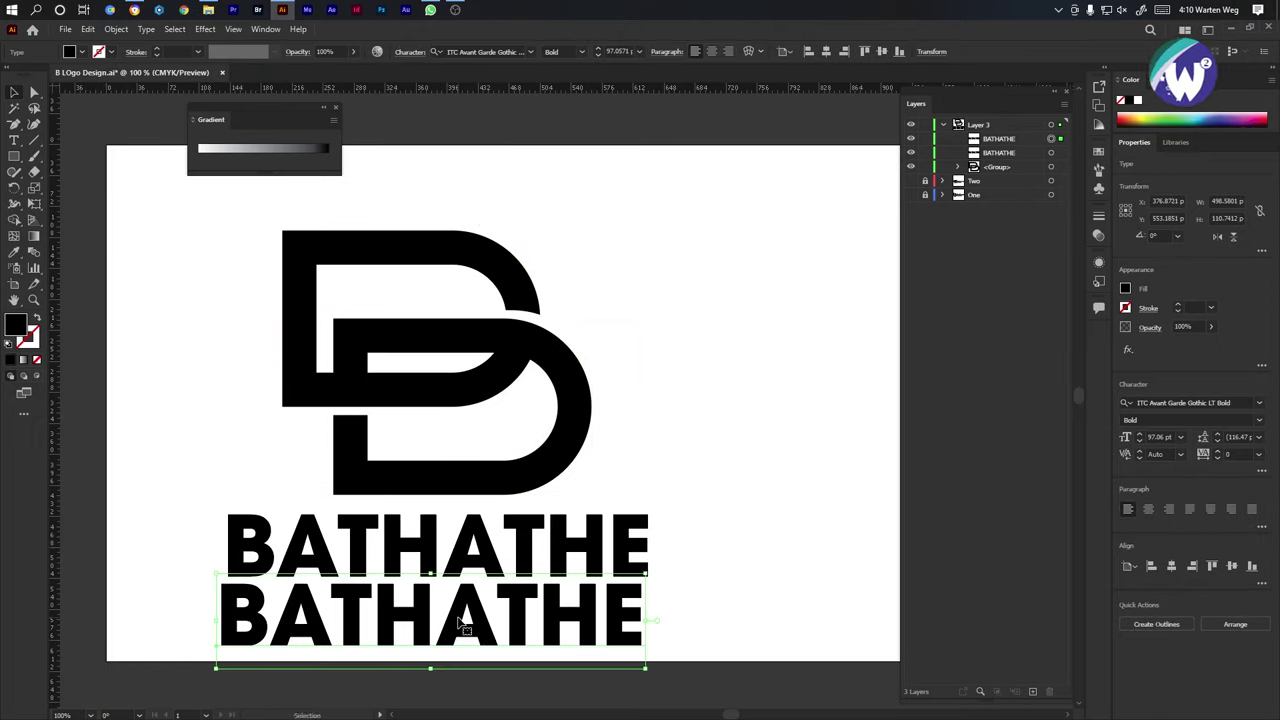
pyautogui.doubleClick(458, 617)
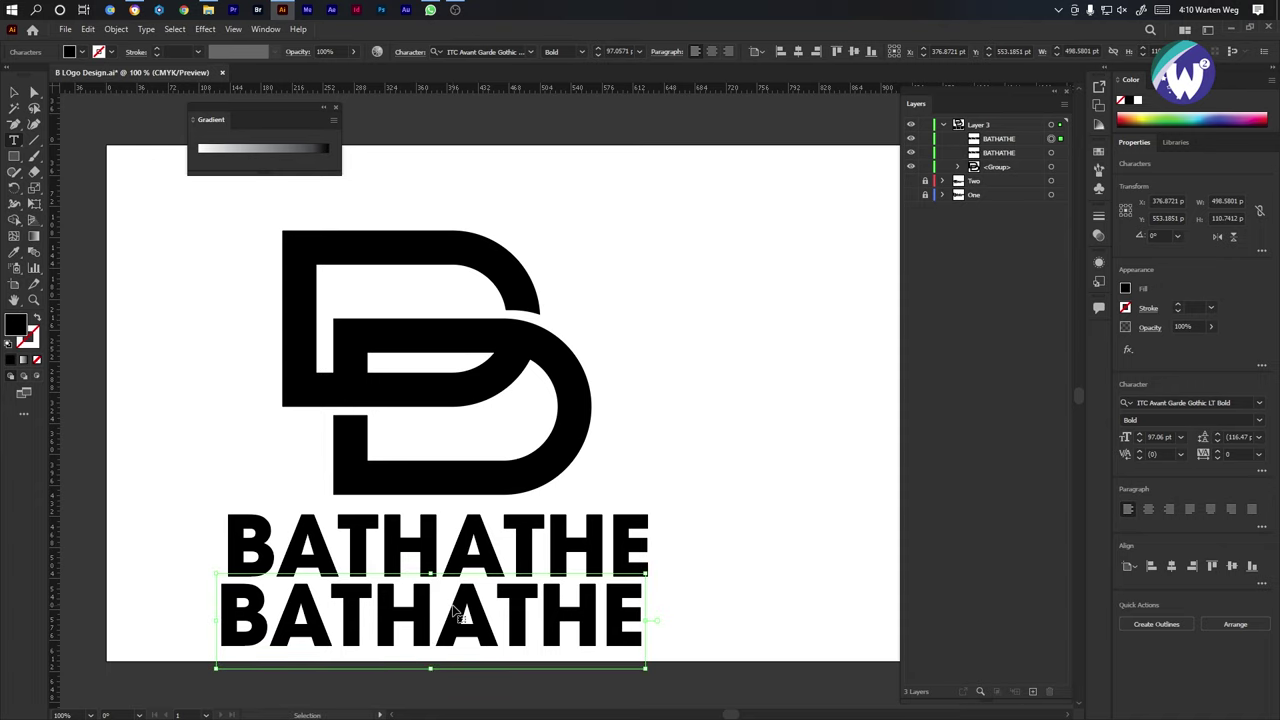
pyautogui.hotkey('ctrl', 'a')
pyautogui.write('Foundation')
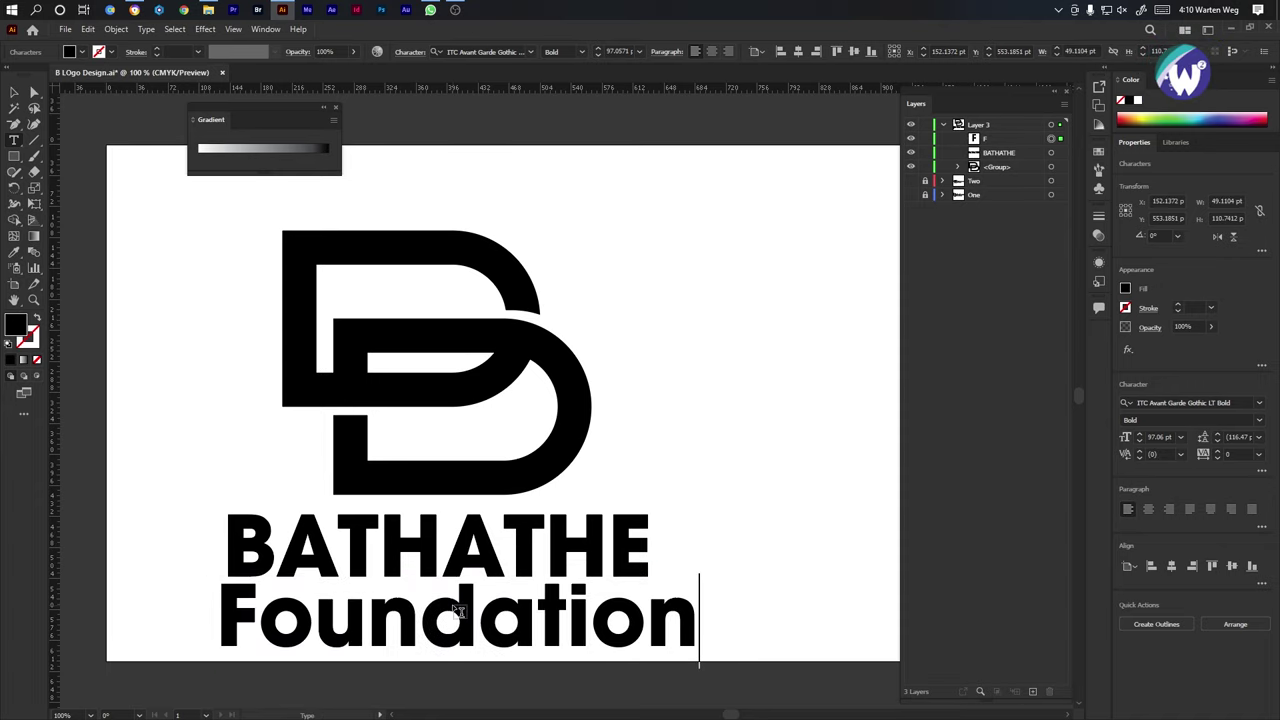
pyautogui.click(14, 93)
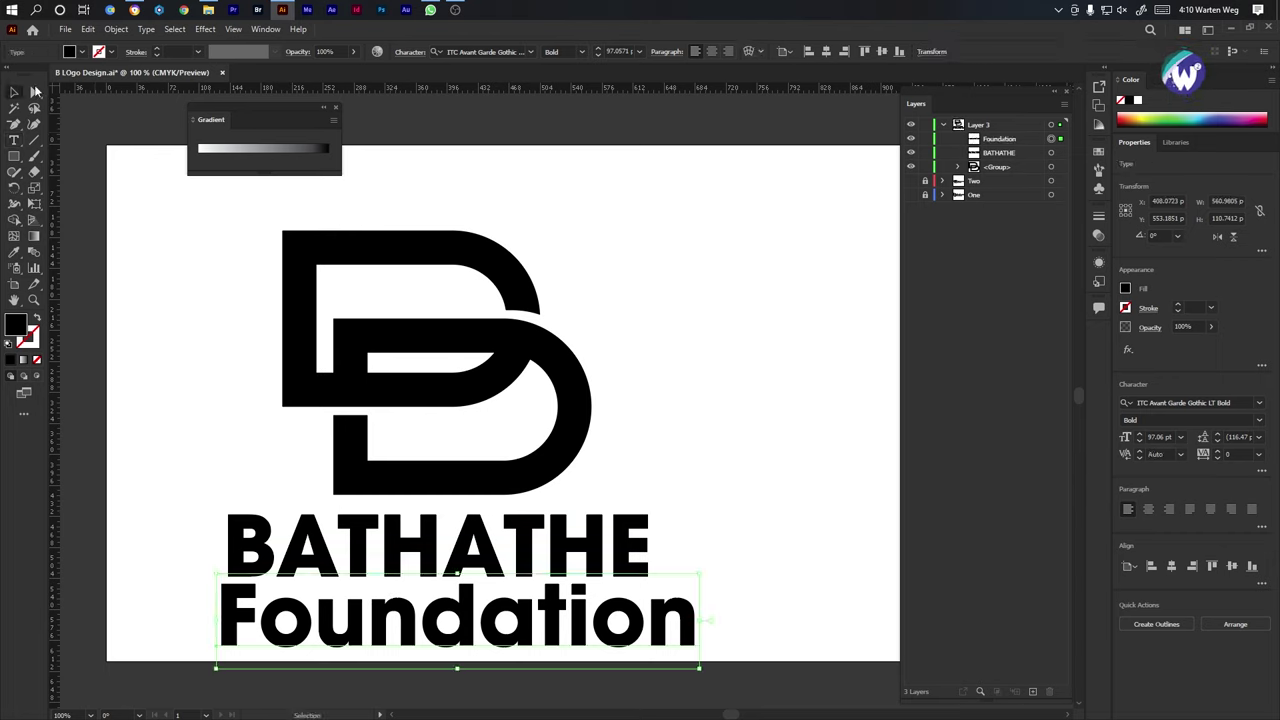
# Change the "Foundation" line to UPPERCASE.
pyautogui.click(174, 29)
pyautogui.moveTo(146, 29)
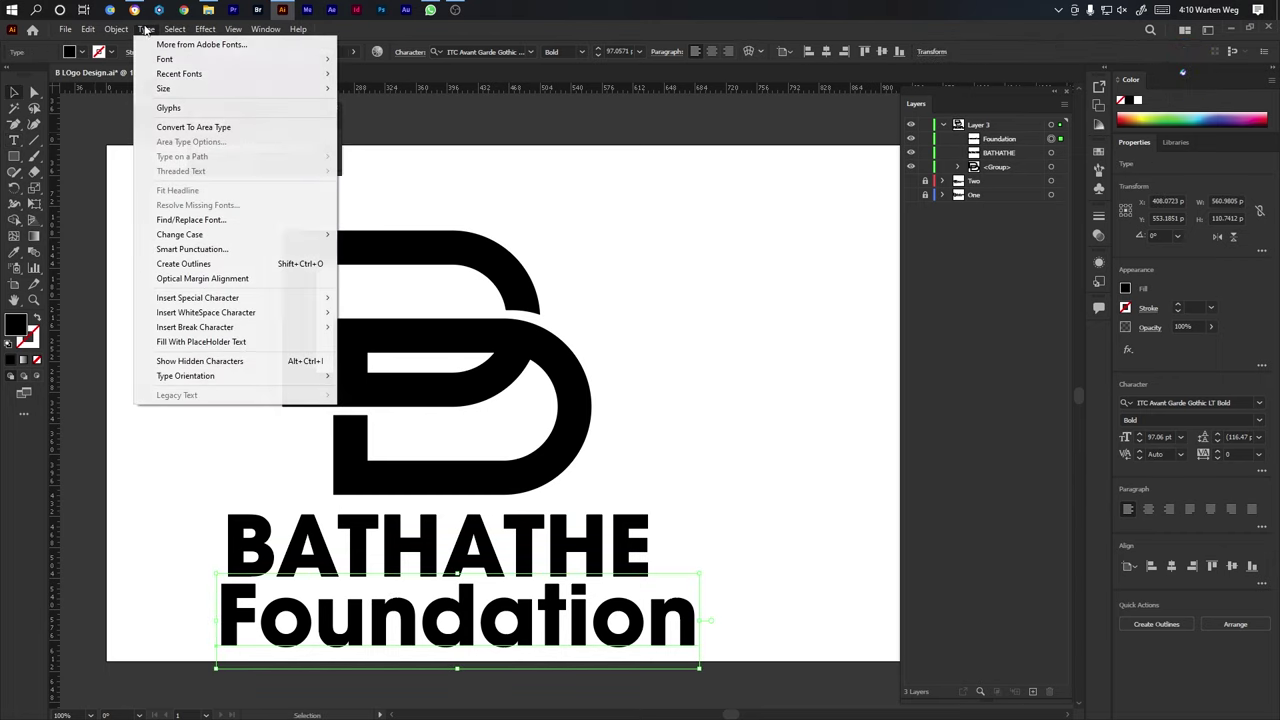
pyautogui.moveTo(305, 234)
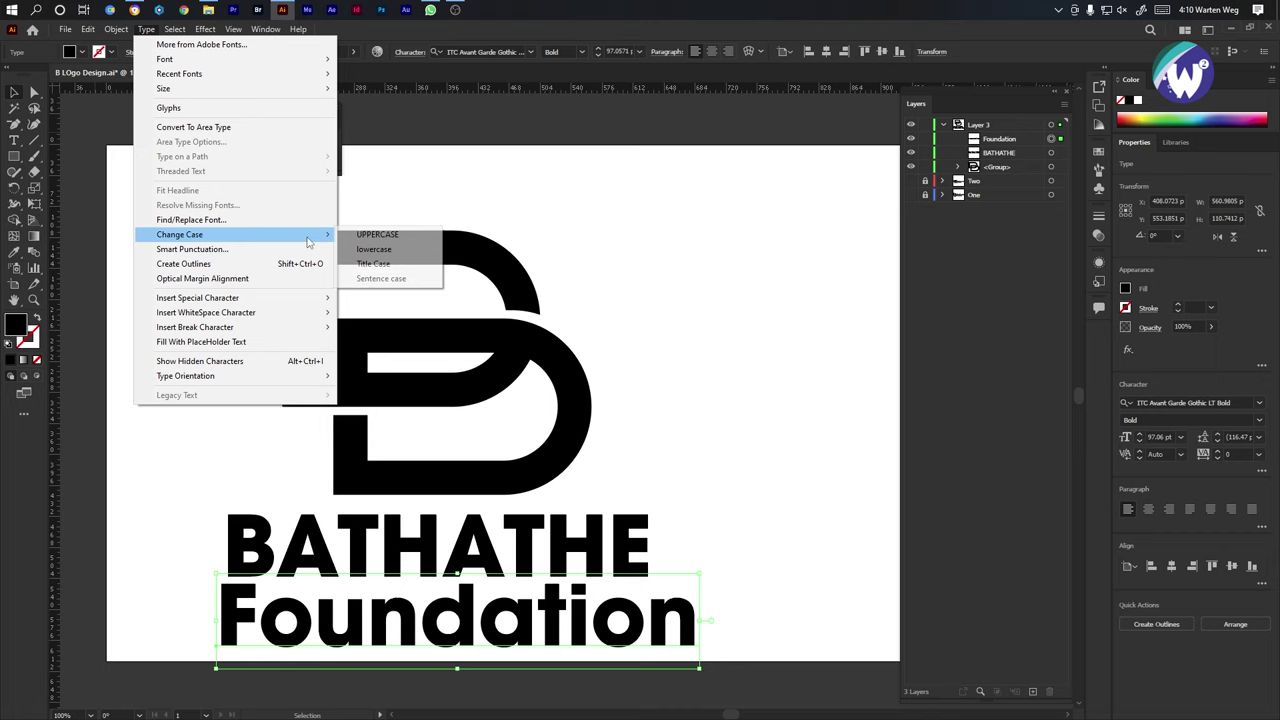
pyautogui.click(397, 240)
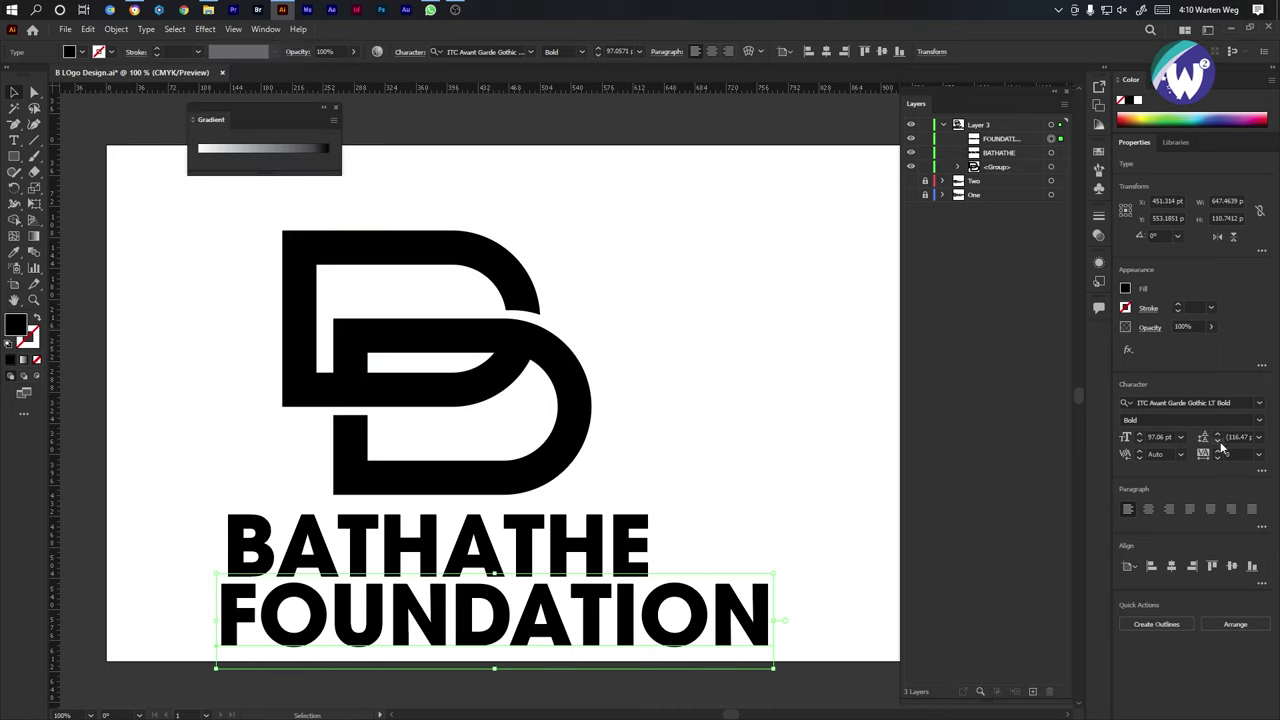
# Set the FOUNDATION line to 21 pt with tracking 200 and place it directly beneath BATHATHE.
pyautogui.click(1182, 438)
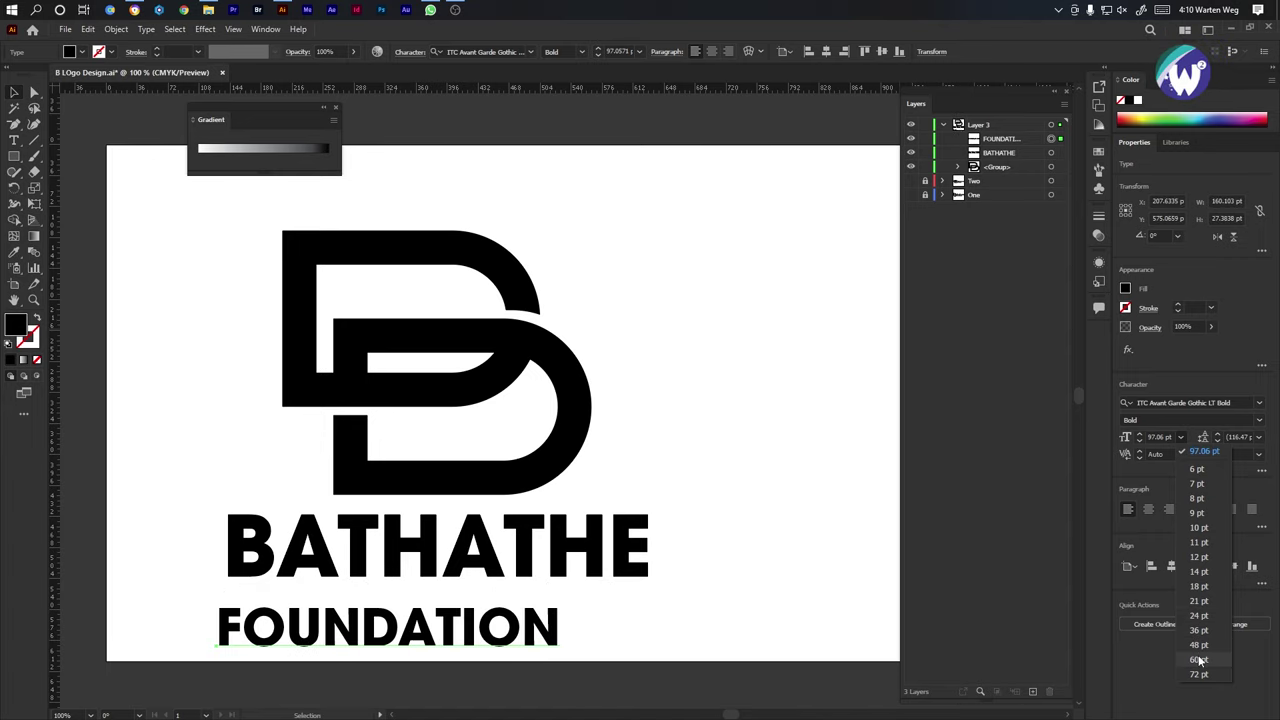
pyautogui.click(1200, 603)
pyautogui.moveTo(309, 640); pyautogui.dragTo(466, 596)
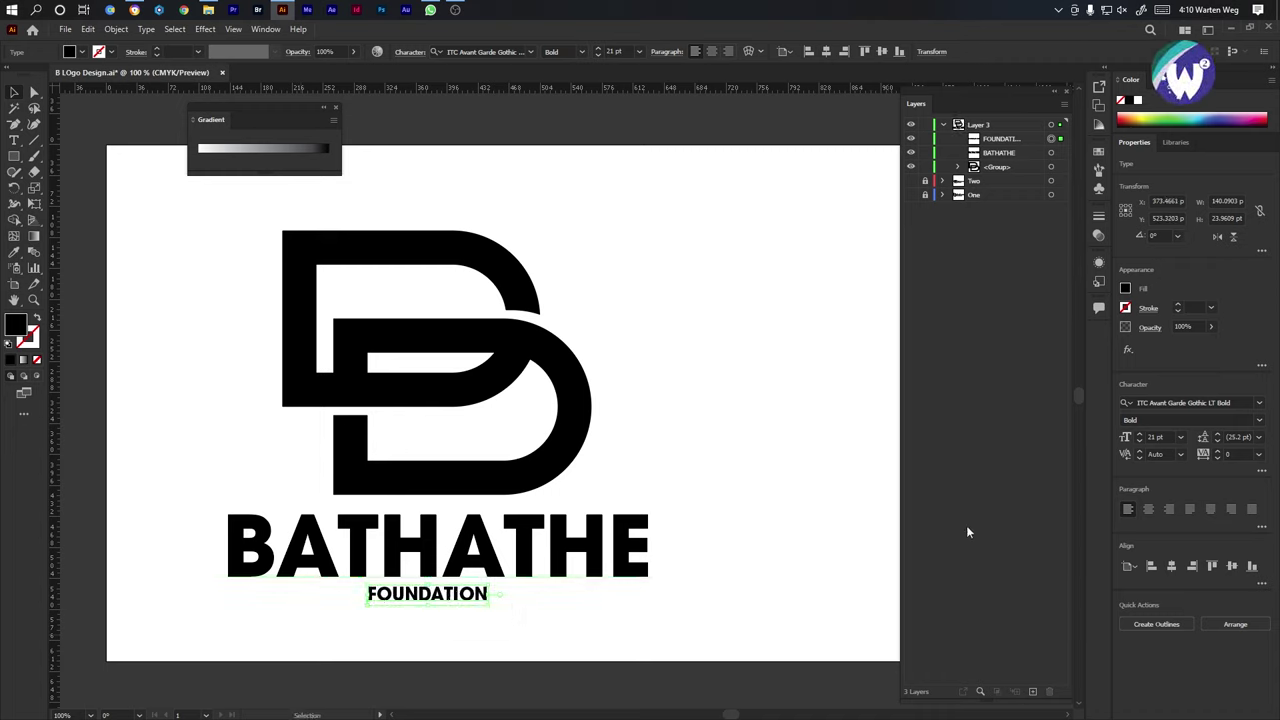
pyautogui.click(1259, 454)
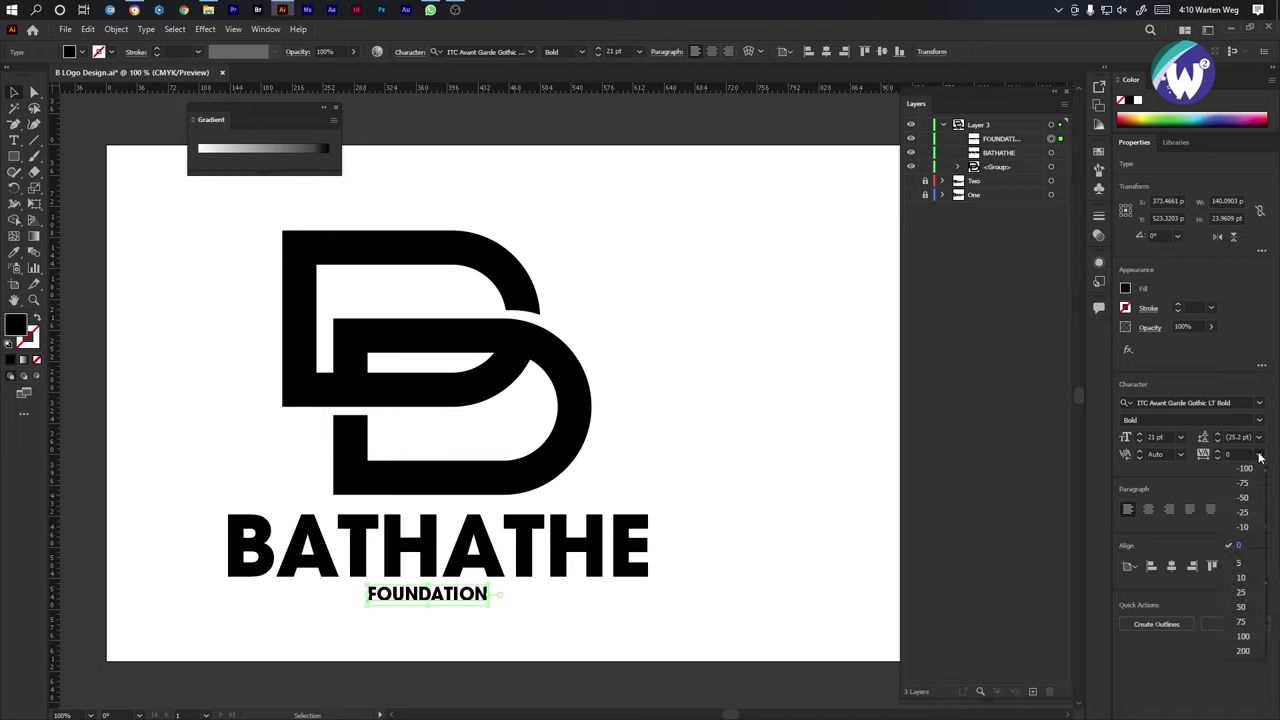
pyautogui.click(1245, 652)
# Centre the logo and both text lines horizontally on each other and enlarge them together to about 588 by 513 pt.
pyautogui.click(530, 337)
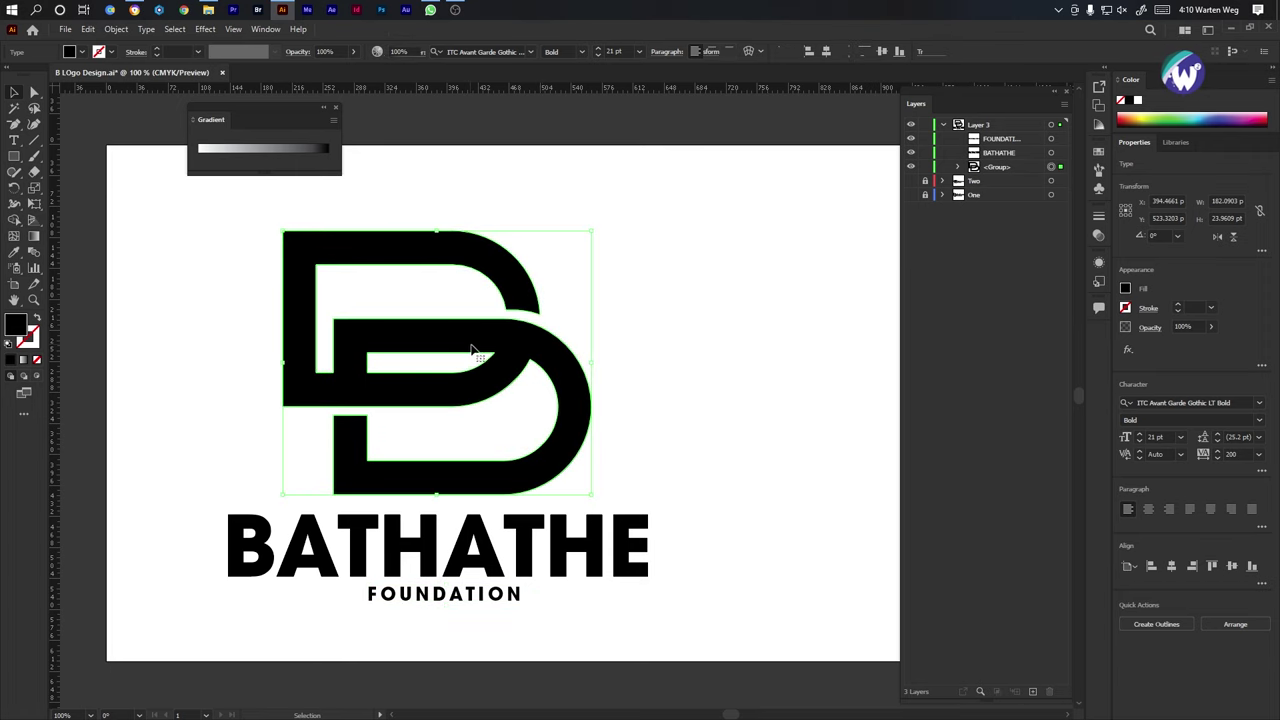
pyautogui.moveTo(770, 272); pyautogui.dragTo(300, 620)
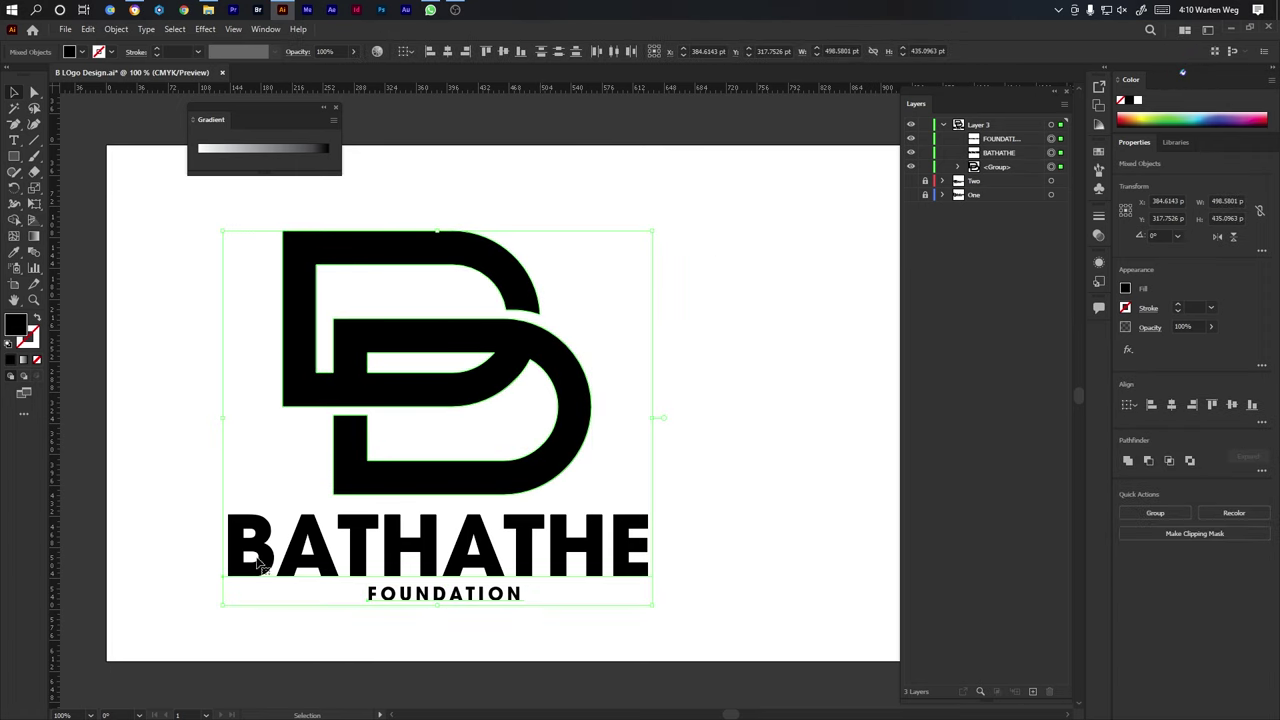
pyautogui.click(447, 51)
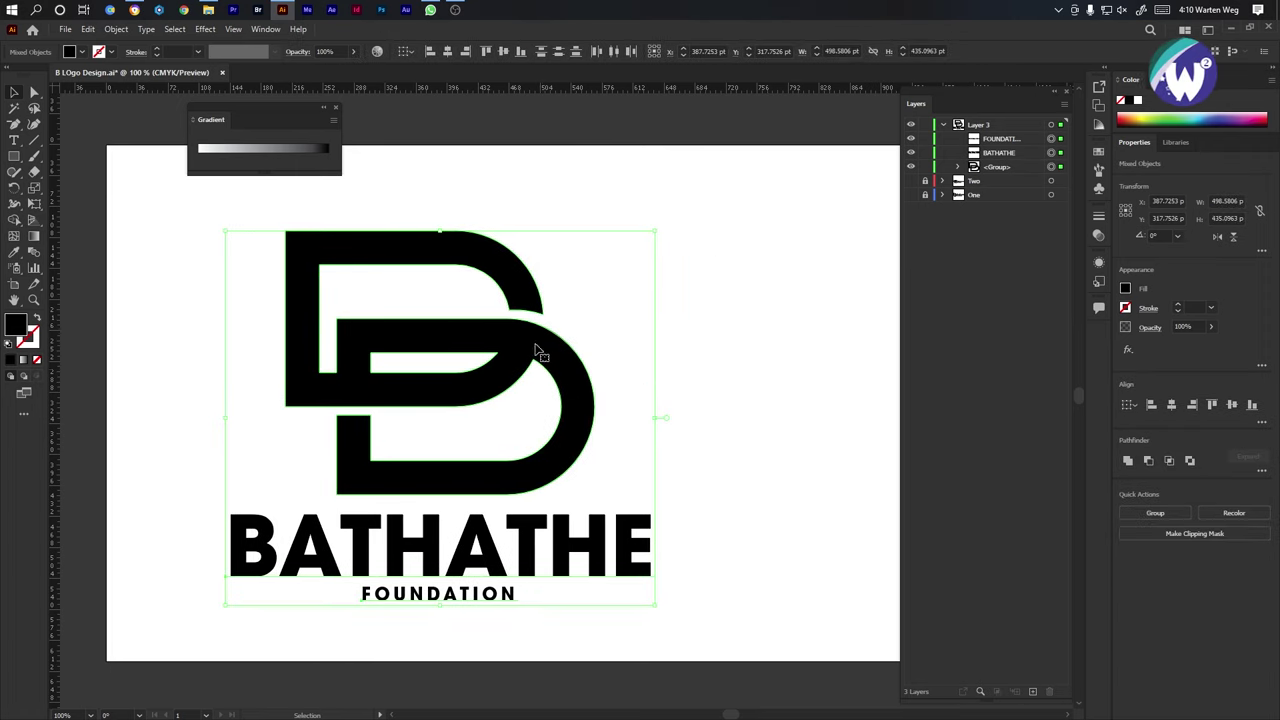
pyautogui.moveTo(440, 232); pyautogui.dragTo(449, 166)
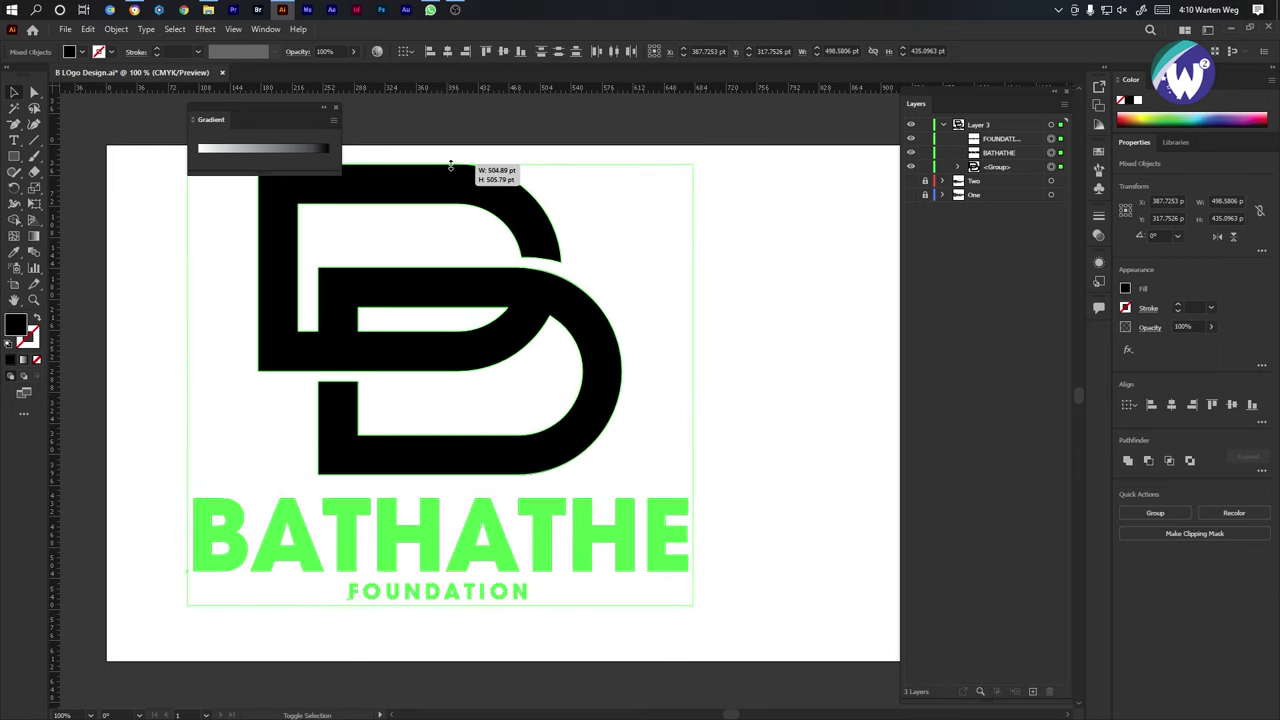
pyautogui.click(751, 409)
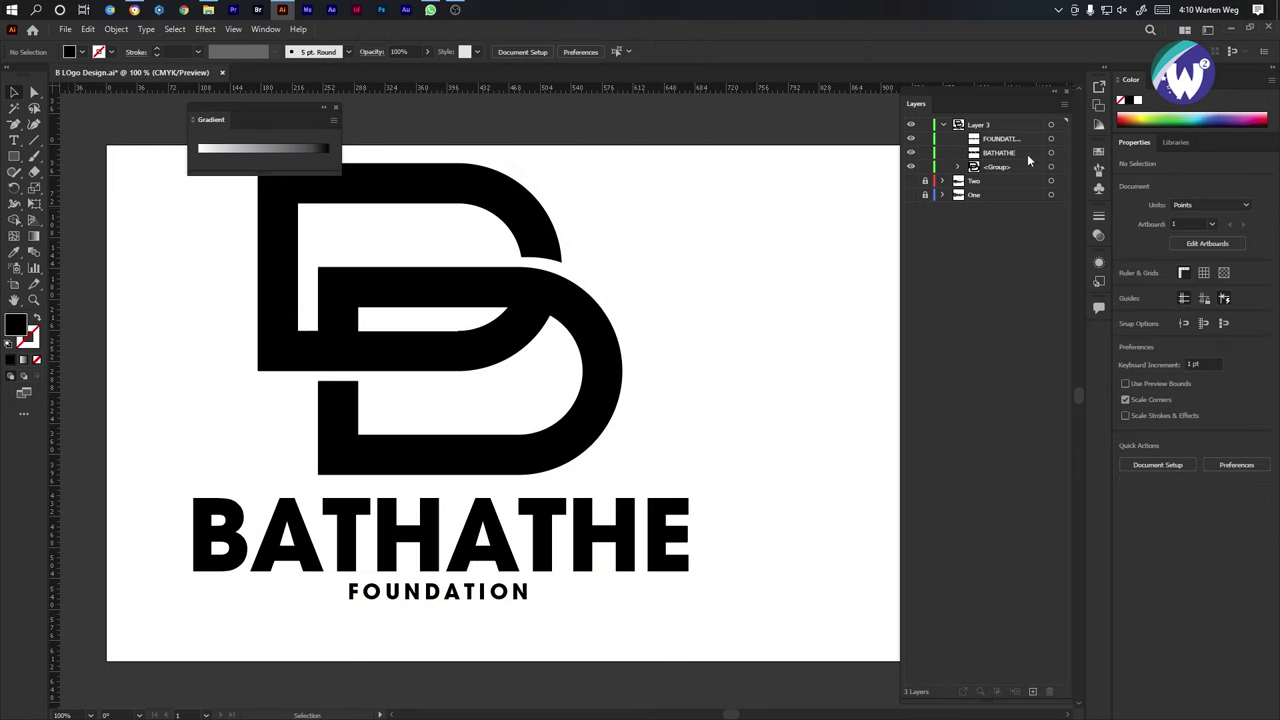
# Collapse Layer 3 and move the complete BATHATHE logo with its text to the middle of the artboard.
pyautogui.click(941, 125)
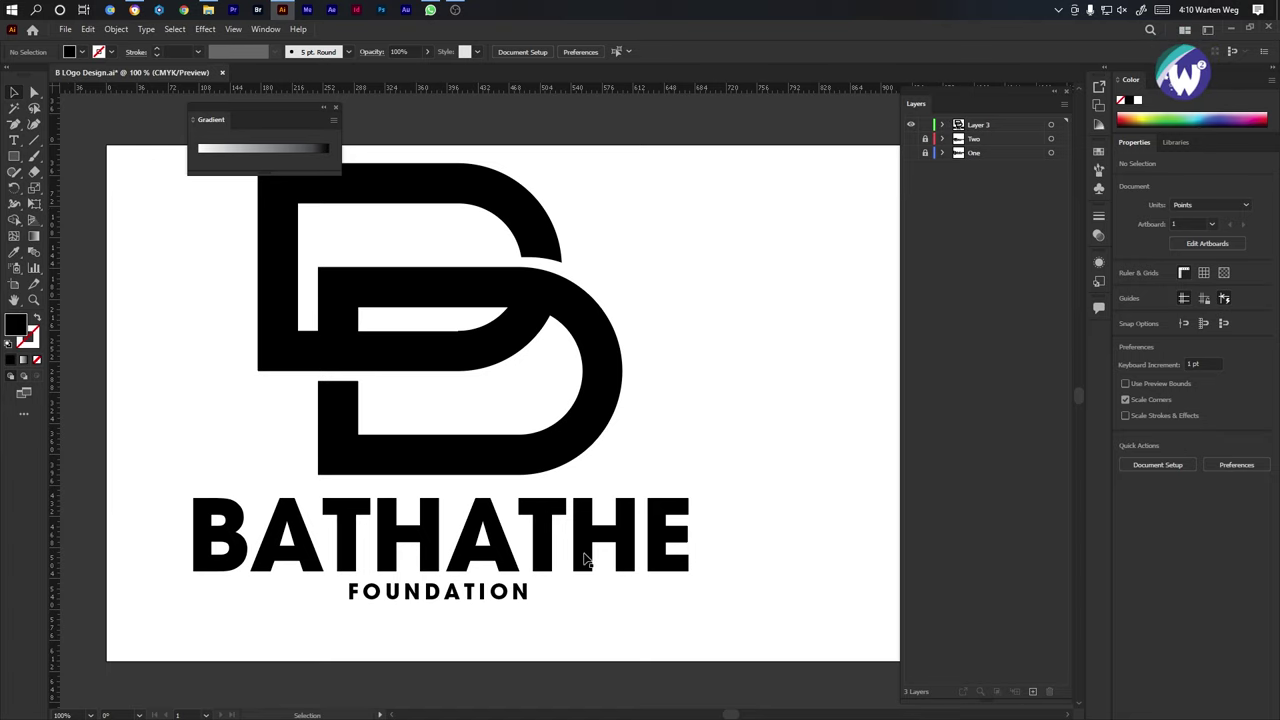
pyautogui.scroll(-2, 557, 375)
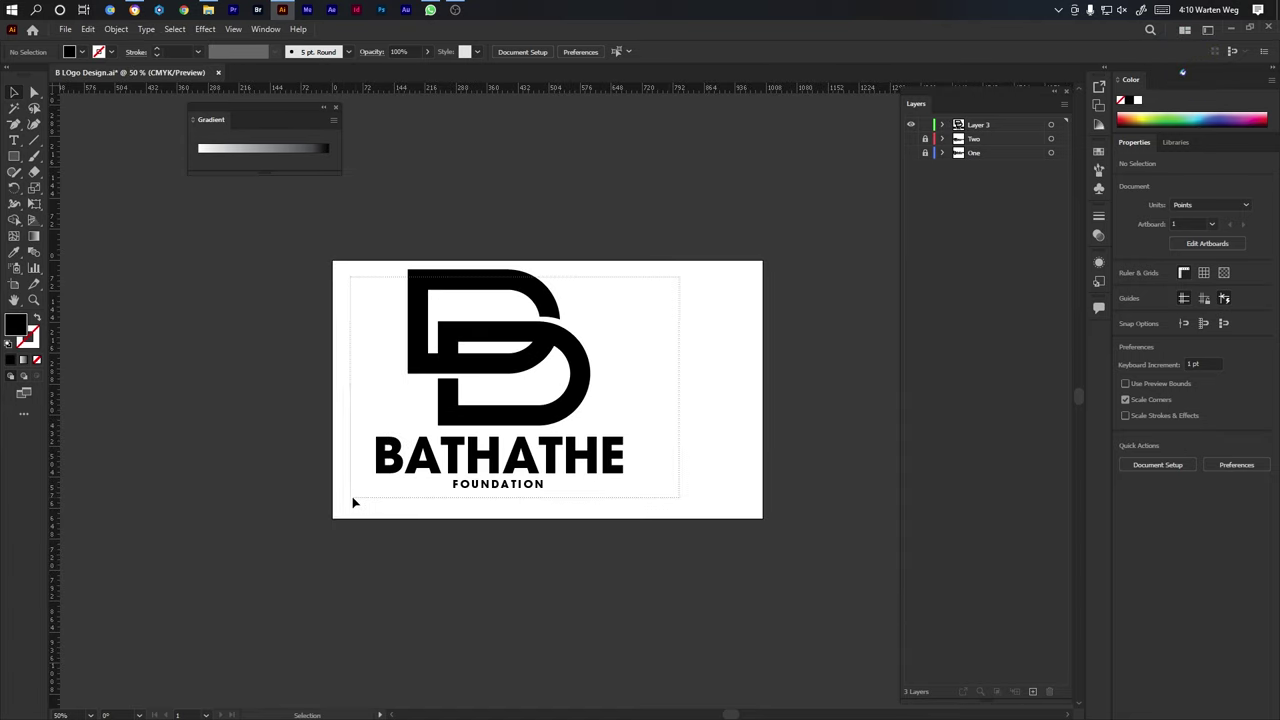
pyautogui.hotkey('ctrl', 'a')
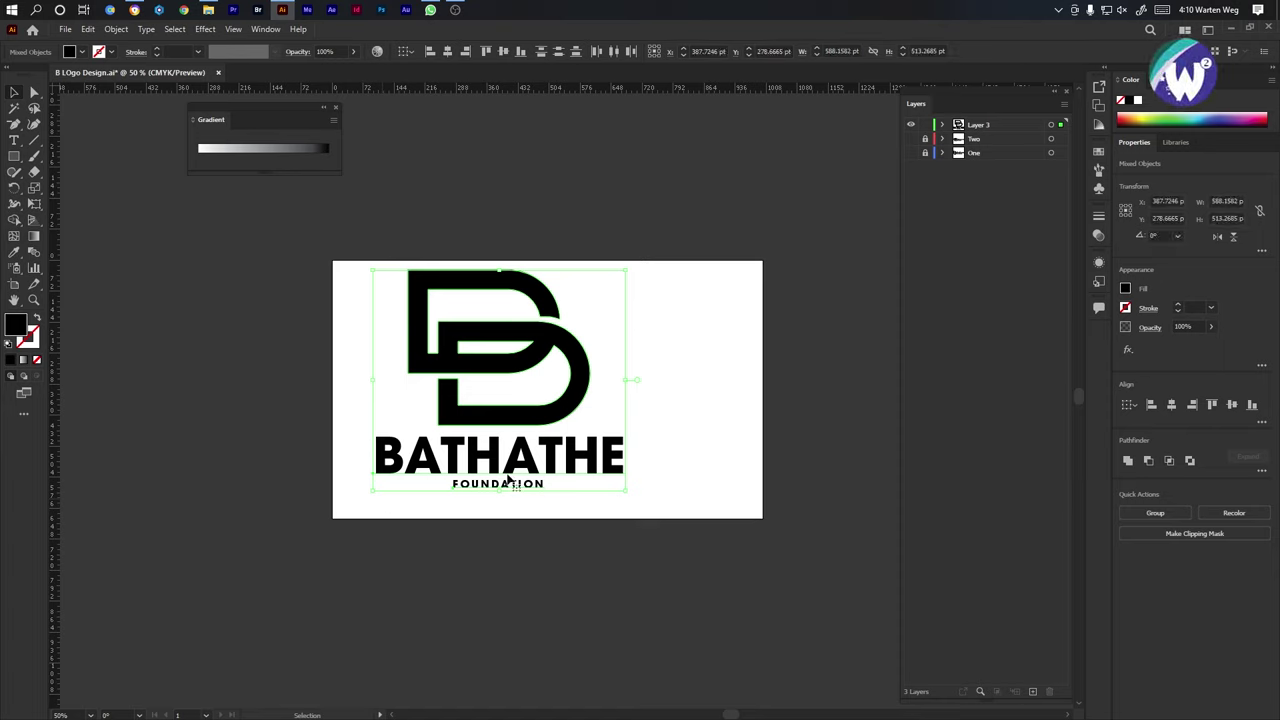
pyautogui.moveTo(511, 423); pyautogui.dragTo(557, 433)
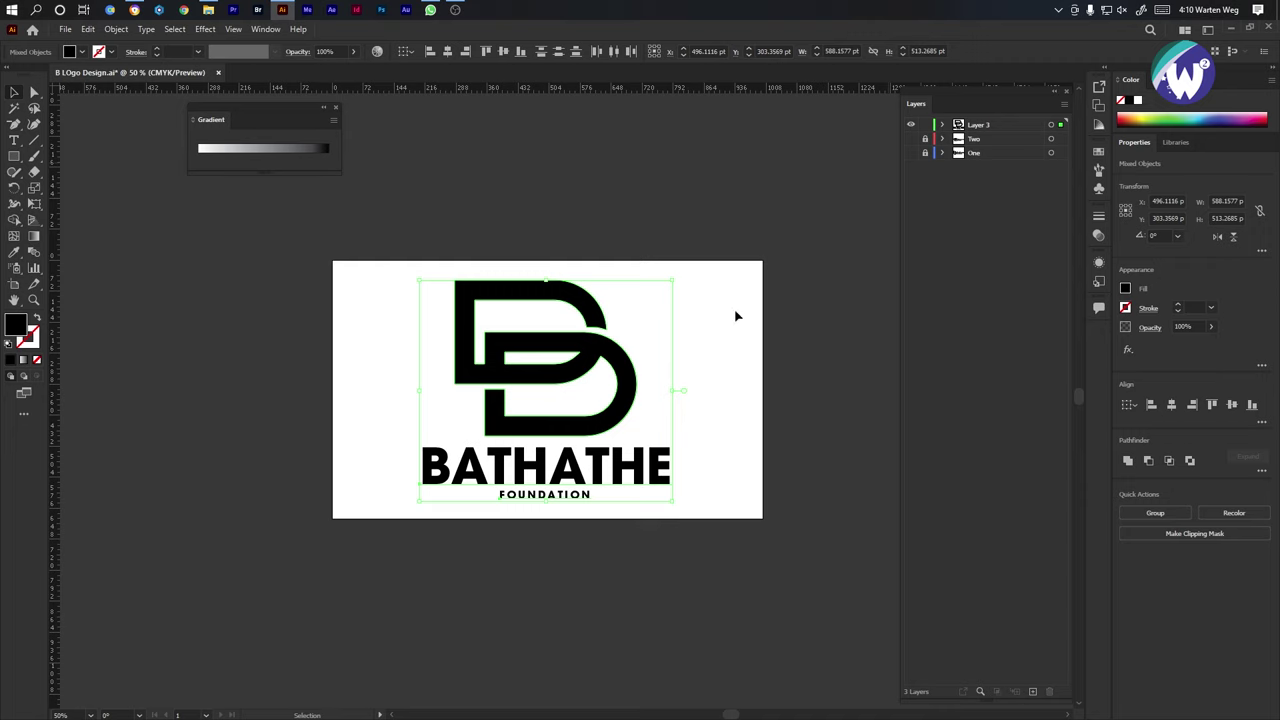
pyautogui.press('a')
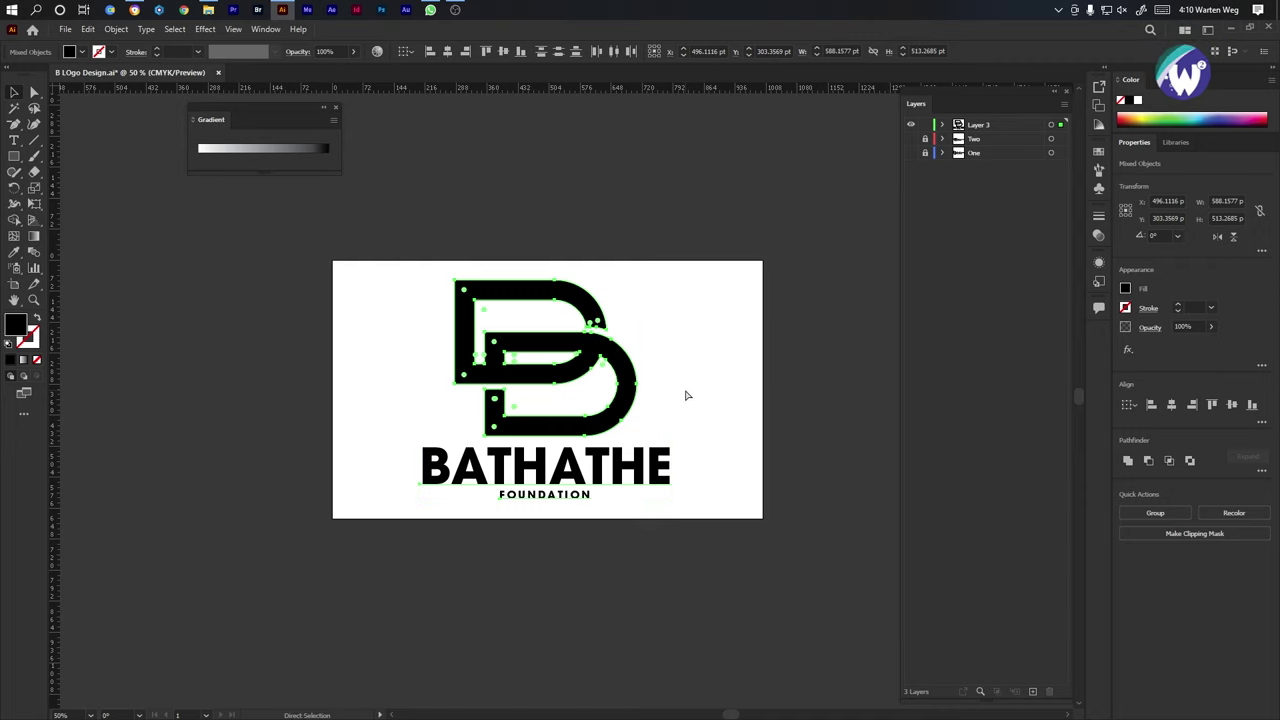
pyautogui.press('v')
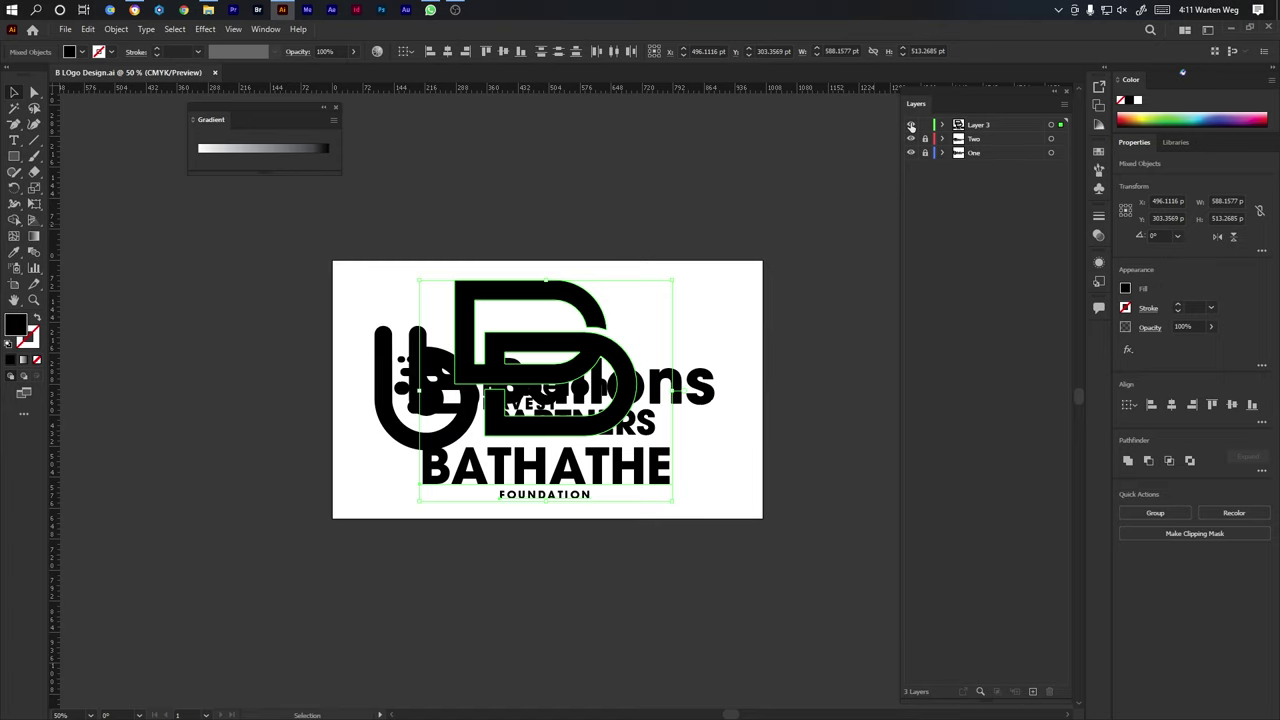
# Hide Layer 3 and layer Two, leaving only layer One displayed, and unlock layers One and Two.
pyautogui.click(911, 125)
pyautogui.click(910, 139)
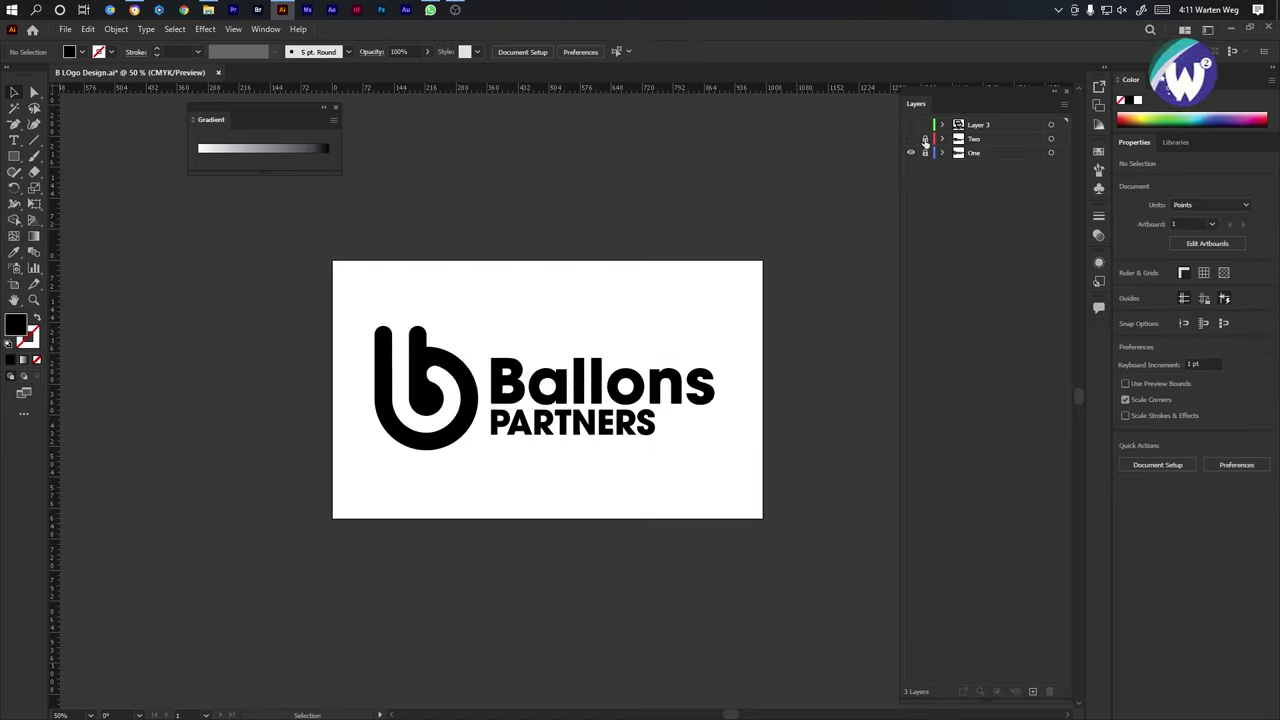
pyautogui.click(925, 139)
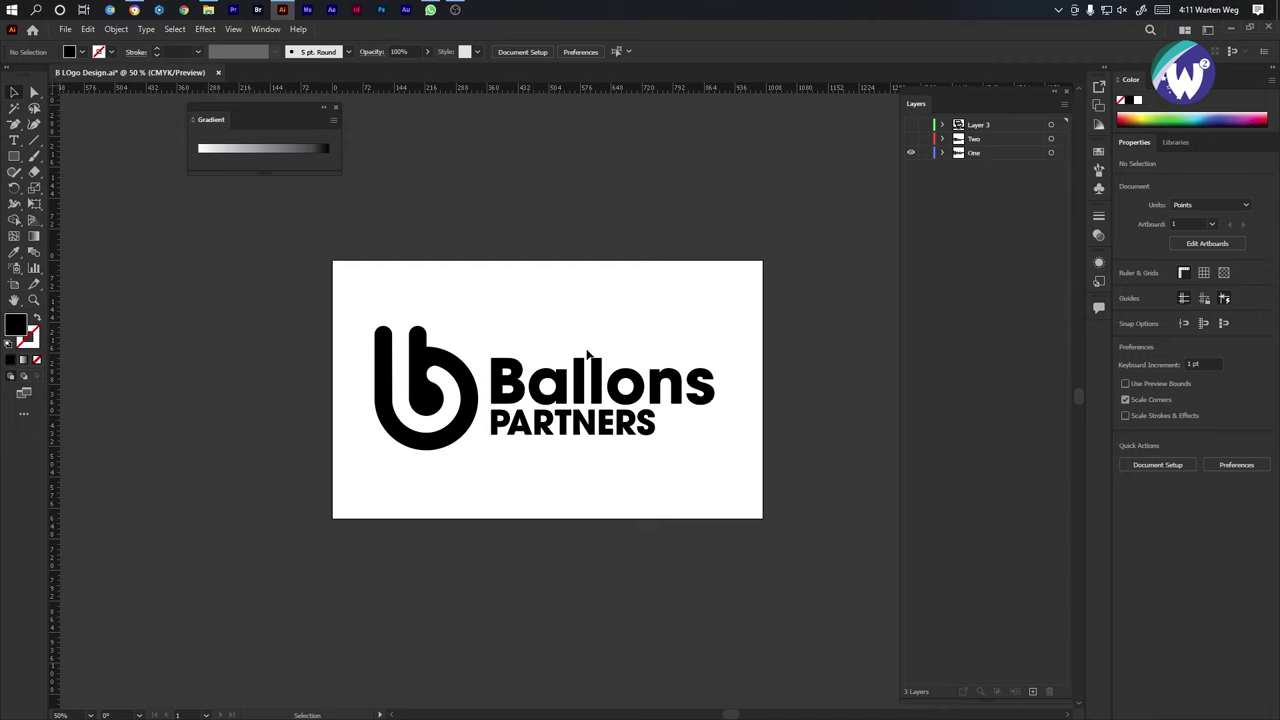
# Shrink the Ballons Partners logo into the artboard's upper-left area and place the reduced Babelon Havest logo from layer Two below it.
pyautogui.moveTo(662, 312); pyautogui.dragTo(456, 323)
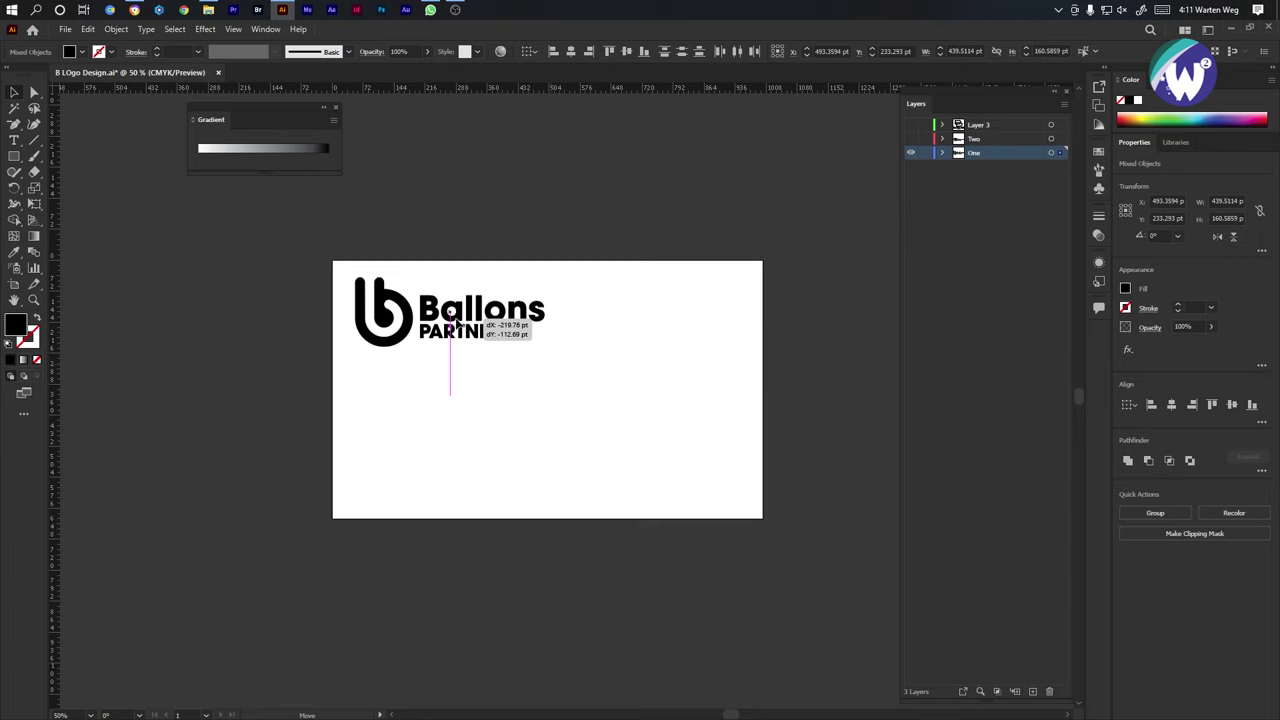
pyautogui.click(910, 140)
pyautogui.click(425, 402)
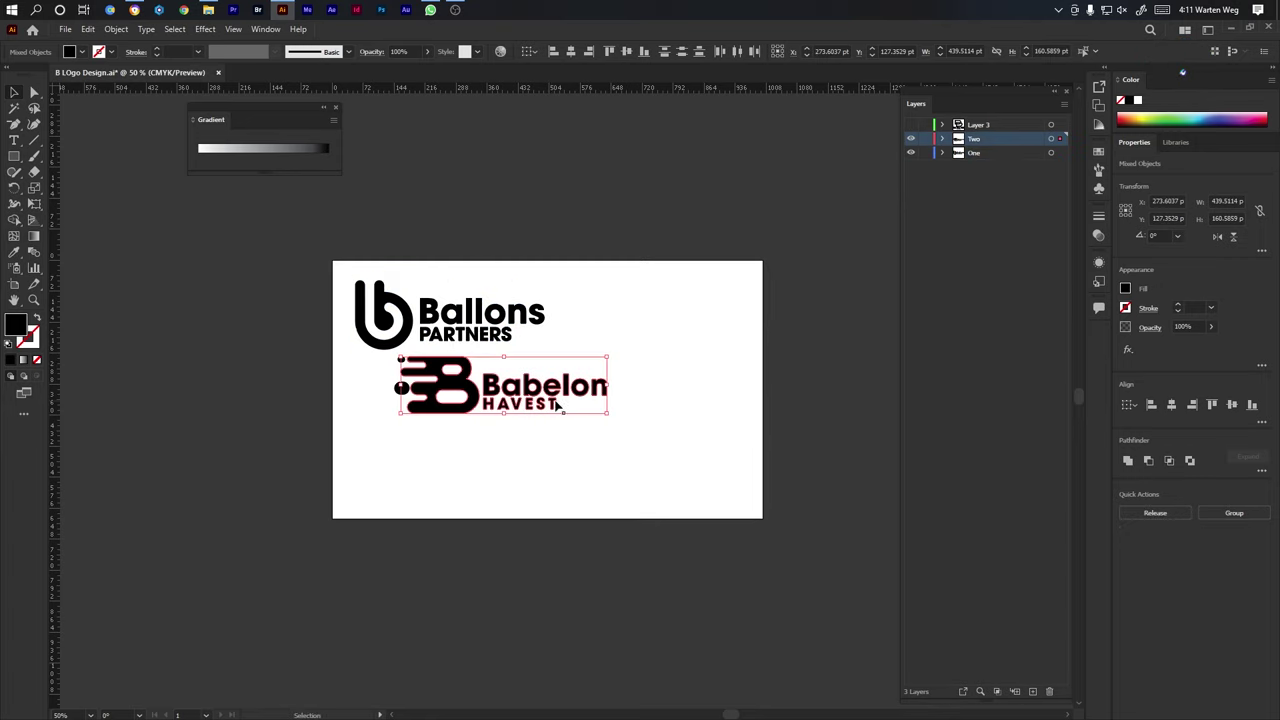
pyautogui.moveTo(553, 400); pyautogui.dragTo(600, 397)
pyautogui.hotkey('ctrl', 'z')
pyautogui.press('a')
pyautogui.press('v')
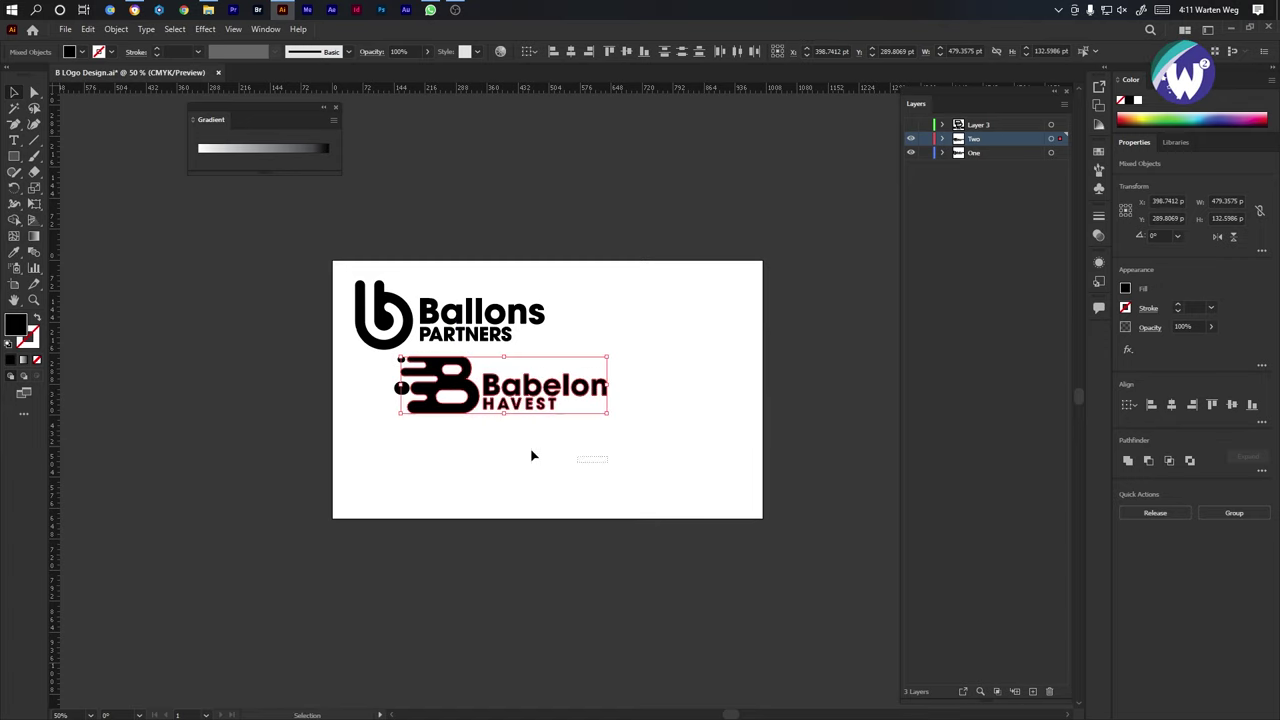
pyautogui.moveTo(456, 385); pyautogui.dragTo(413, 431)
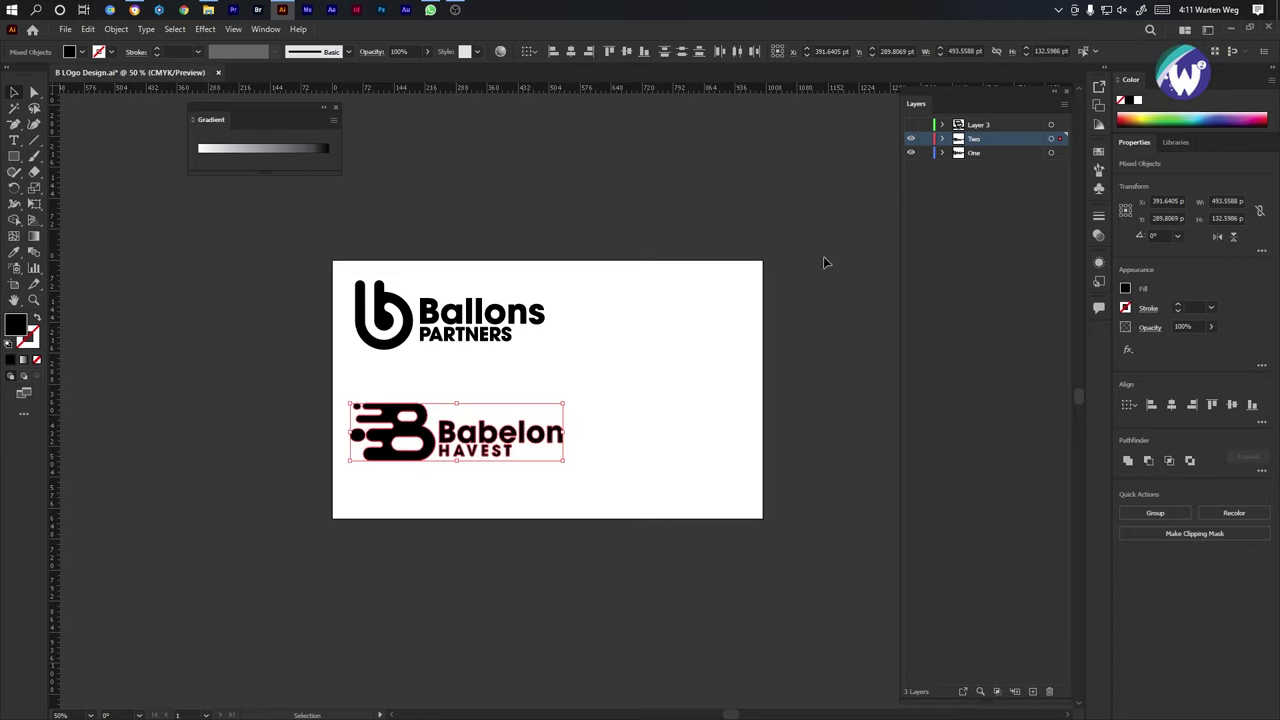
# Show Layer 3, scale down the BATHATHE logo with its text and place it on the right side of the artboard.
pyautogui.click(911, 124)
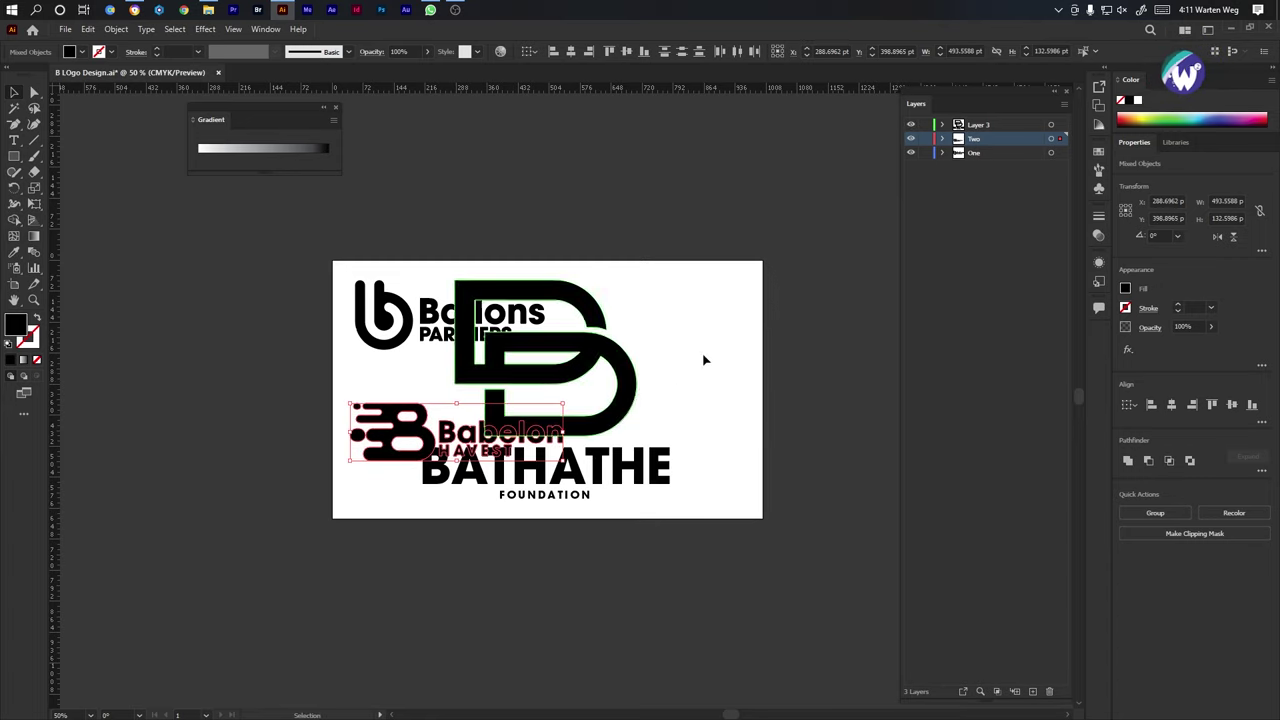
pyautogui.hotkey('ctrl', 'alt', ']')
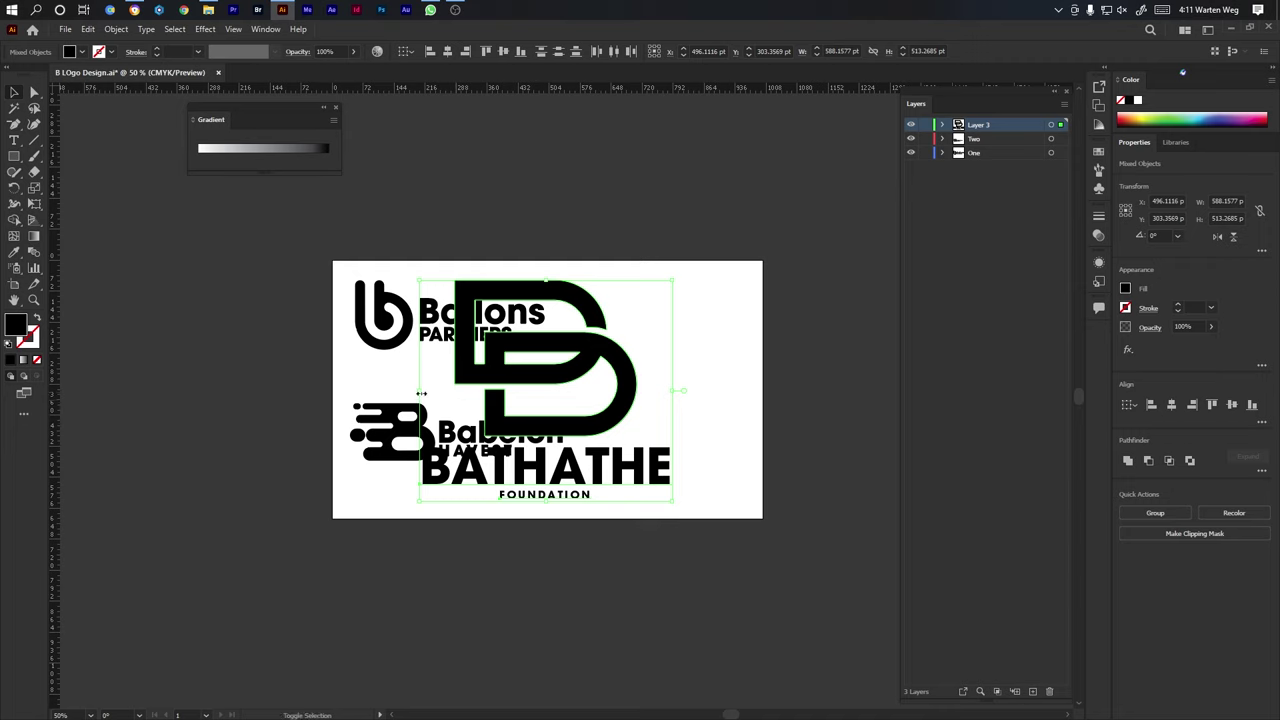
pyautogui.moveTo(421, 393); pyautogui.dragTo(526, 392)
pyautogui.moveTo(604, 382); pyautogui.dragTo(662, 366)
pyautogui.click(661, 527)
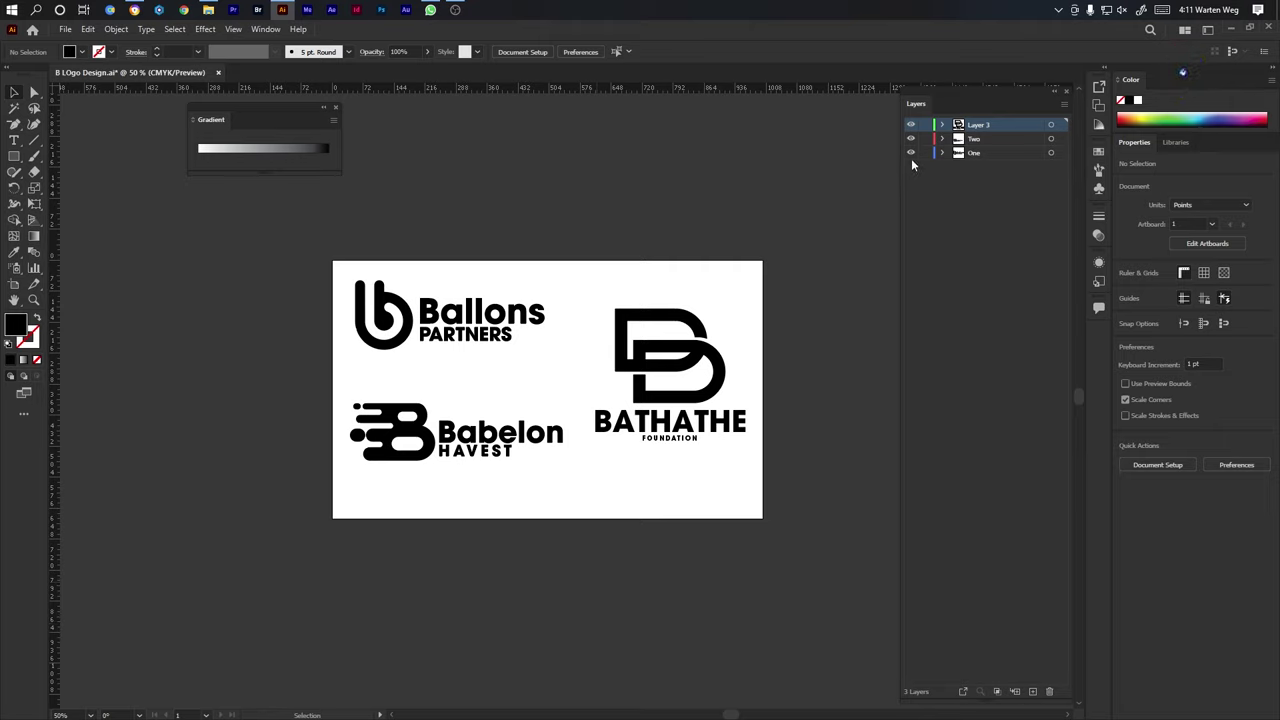
# Display only layer One and select the full-size Ballons Partners logo centred on the artboard.
pyautogui.moveTo(911, 152); pyautogui.dragTo(908, 142)
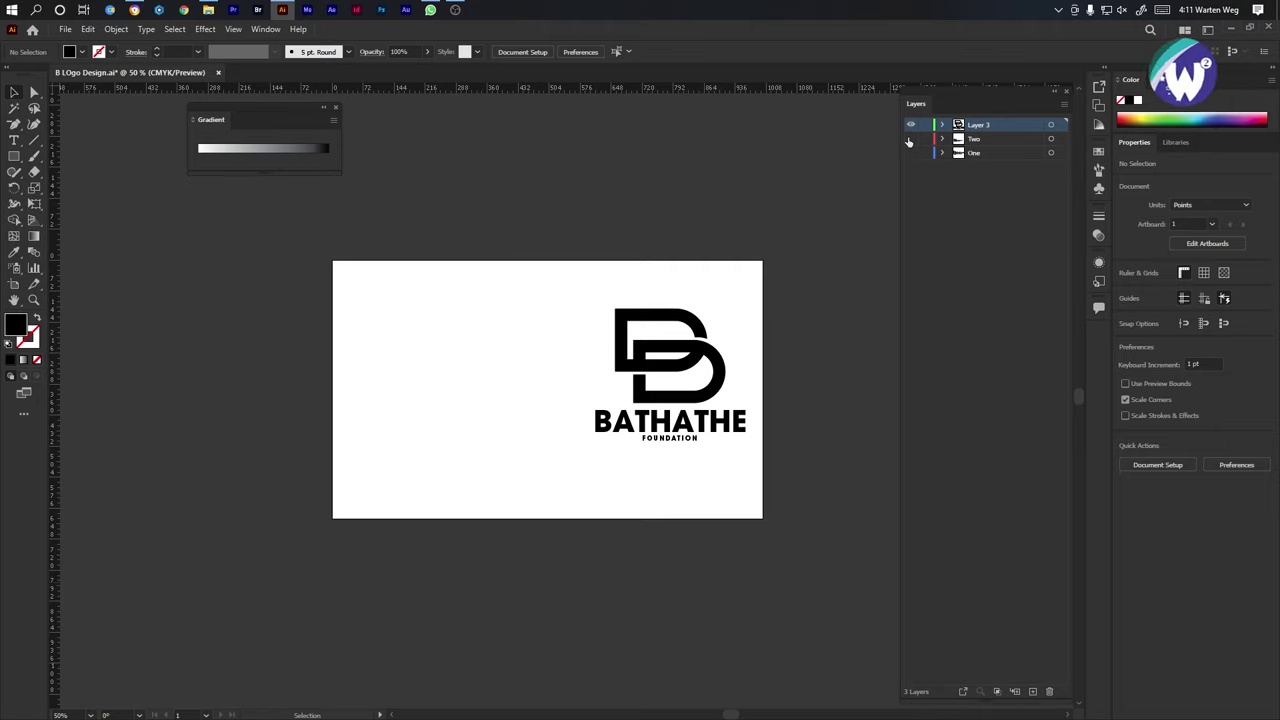
pyautogui.press('a')
pyautogui.moveTo(606, 291); pyautogui.dragTo(723, 483)
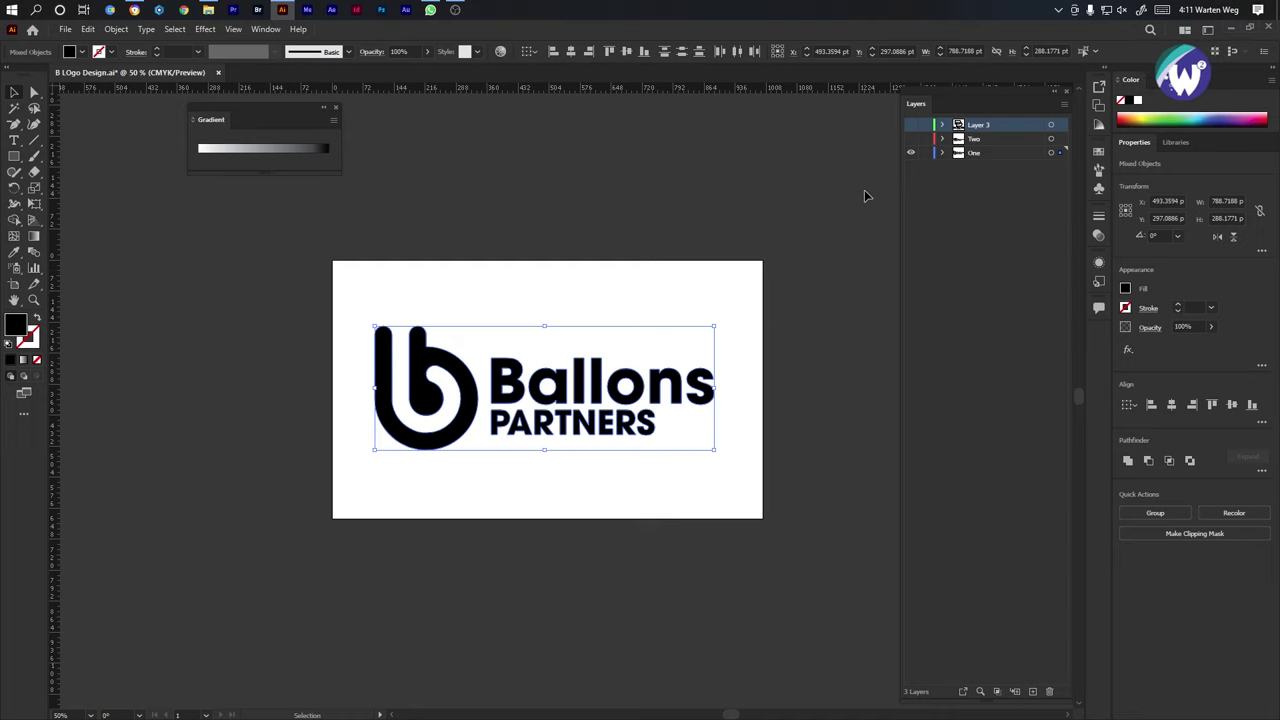
# Export the Ballons Partners logo as the PNG 1 B LOgo Design in the B logo folder, at High (300 ppi) with a transparent background.
pyautogui.click(65, 29)
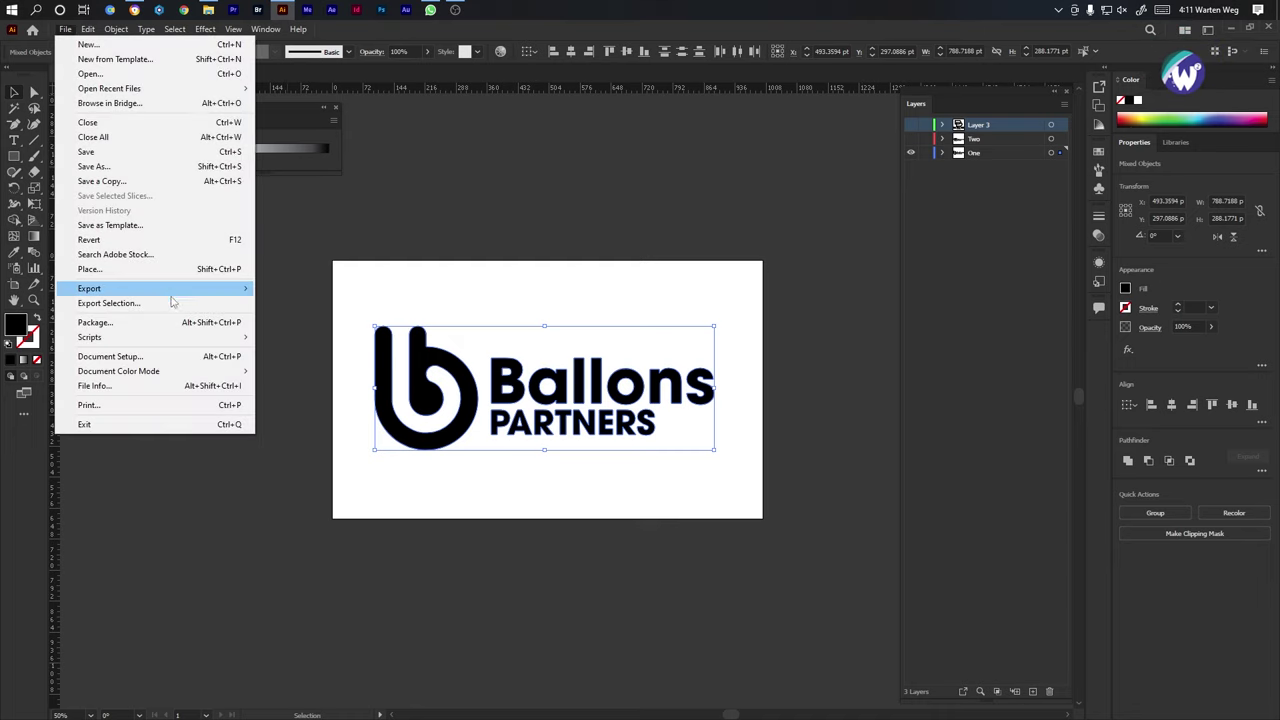
pyautogui.moveTo(210, 290)
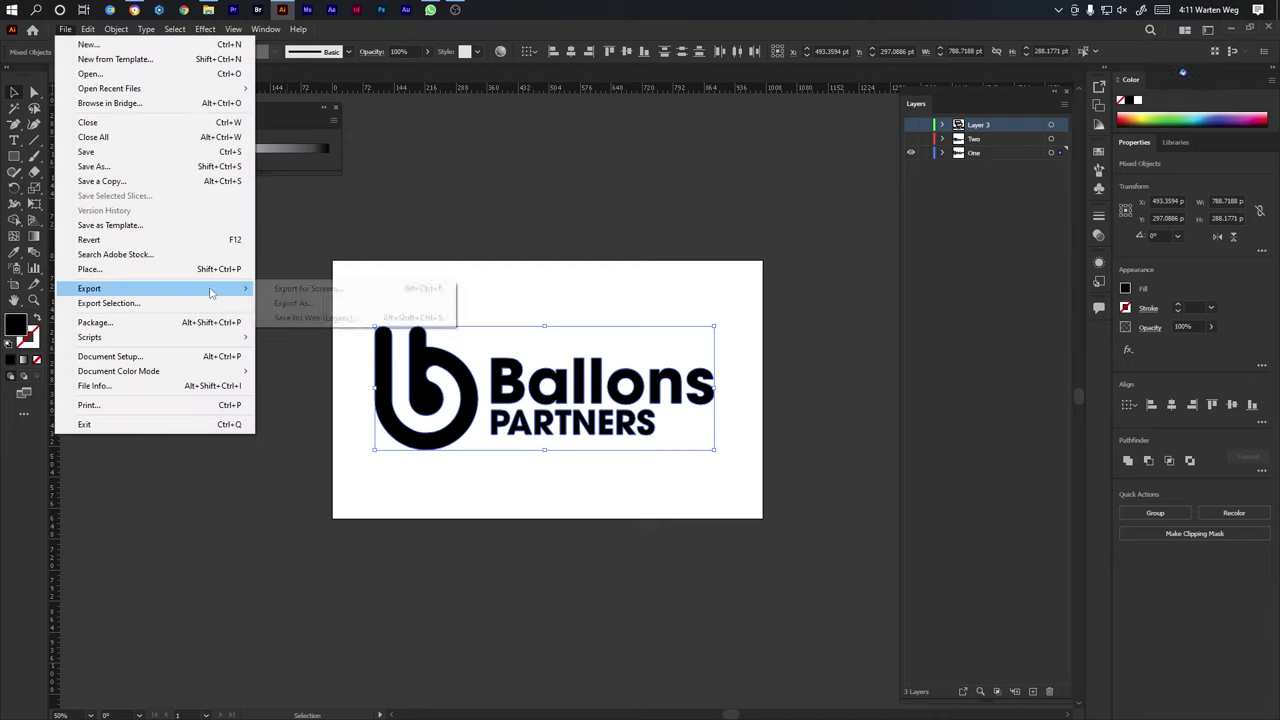
pyautogui.click(299, 304)
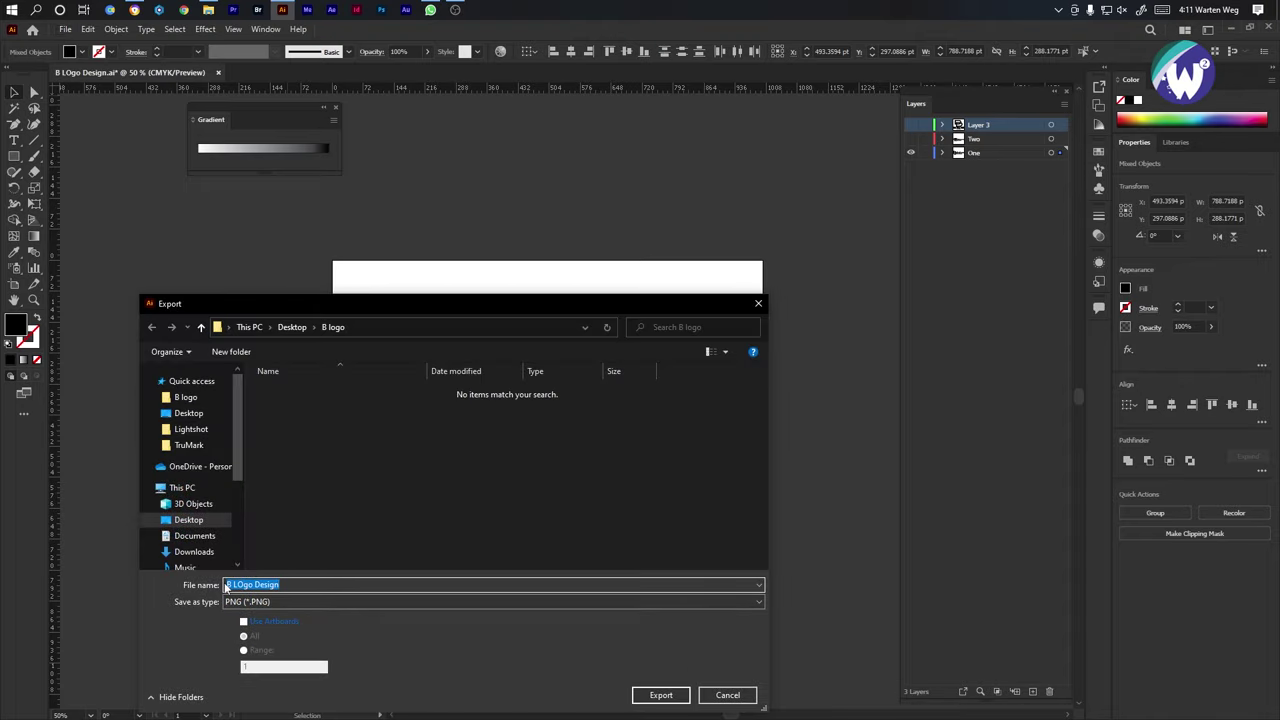
pyautogui.click(227, 584)
pyautogui.click(677, 703)
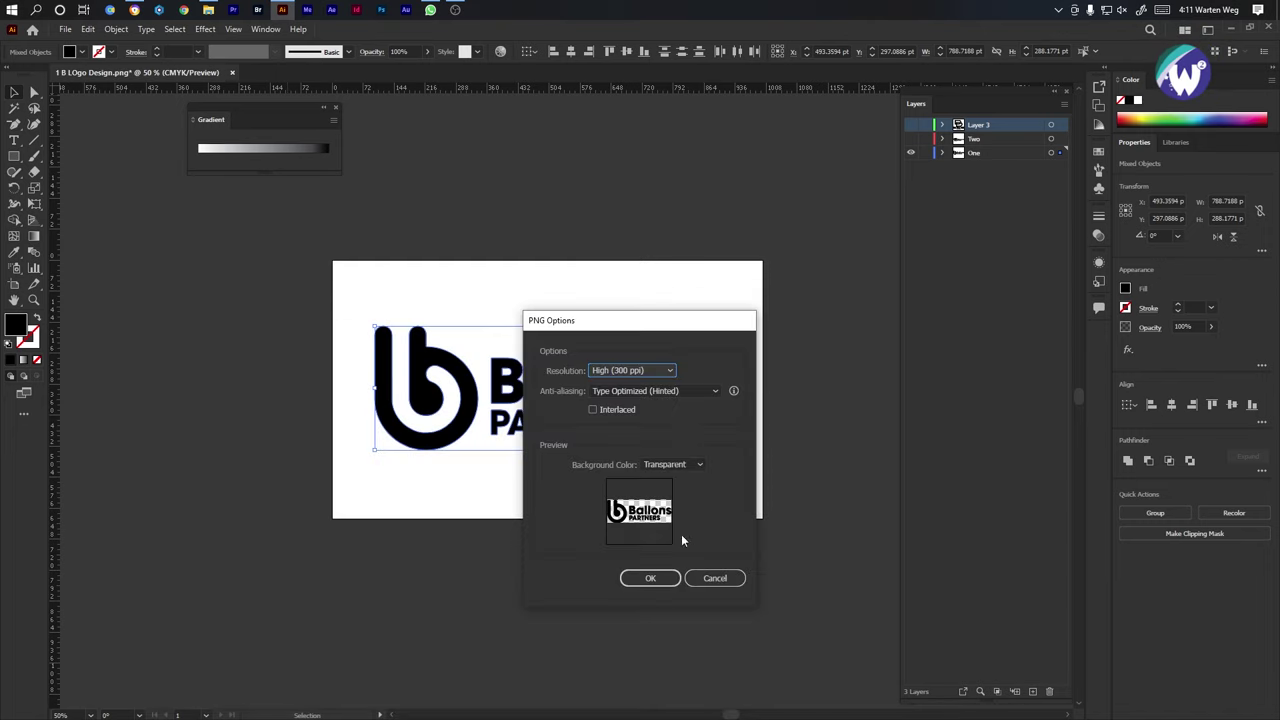
pyautogui.click(657, 577)
# Display only layer Two and enlarge the Babelon Havest logo proportionally to about 779 pt wide.
pyautogui.click(911, 153)
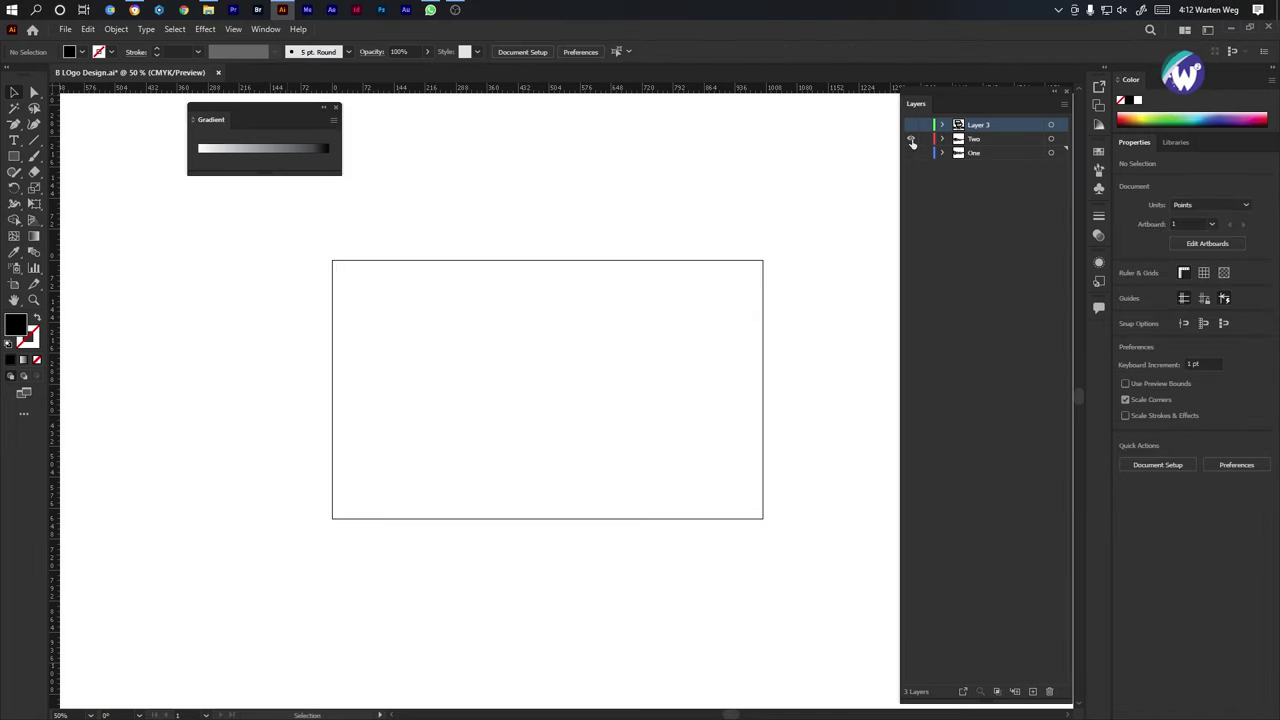
pyautogui.click(910, 138)
pyautogui.moveTo(684, 303); pyautogui.dragTo(255, 517)
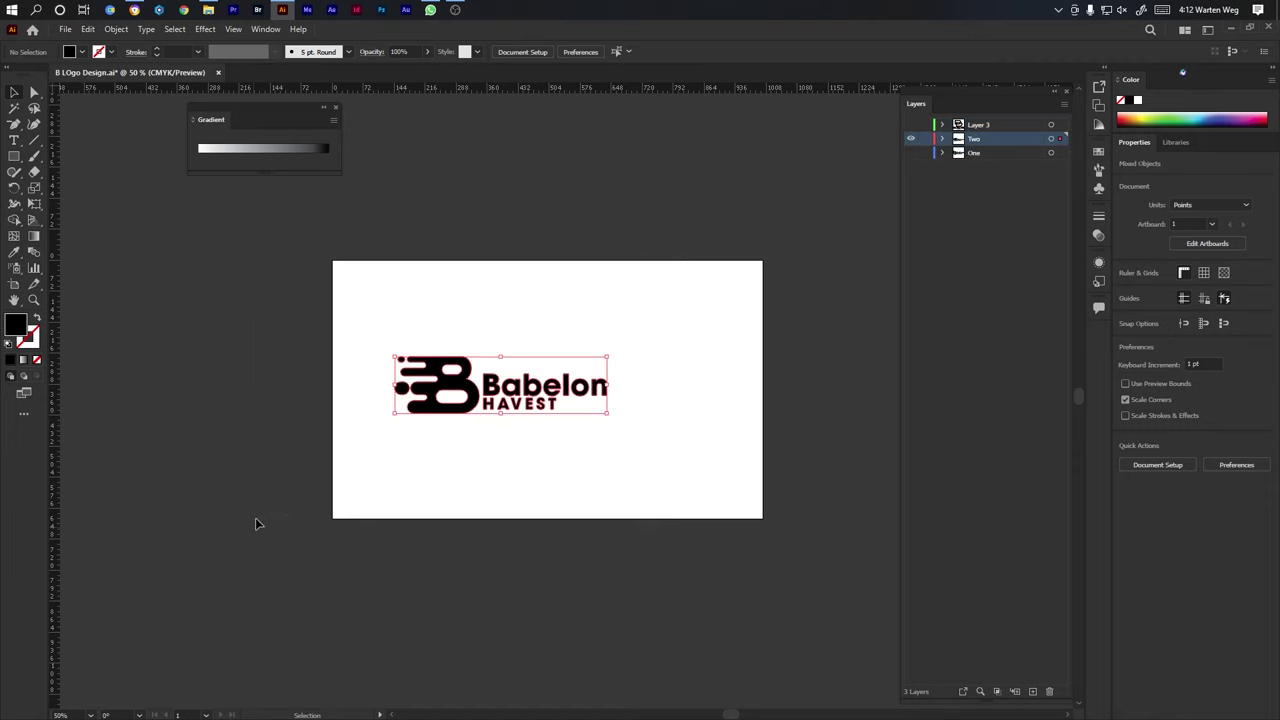
pyautogui.moveTo(611, 388); pyautogui.dragTo(731, 399)
# Export the Babelon Havest logo as the PNG 2 B LOgo Design, at High (300 ppi) with a transparent background.
pyautogui.click(65, 29)
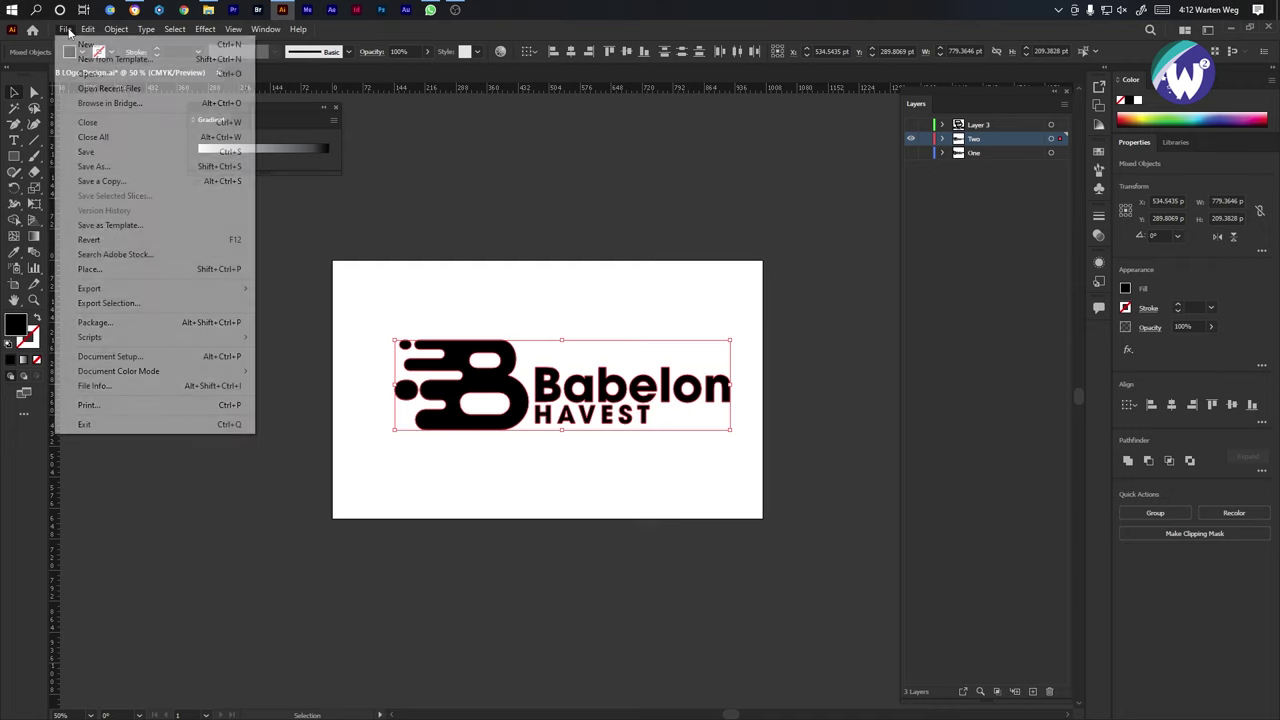
pyautogui.moveTo(186, 298)
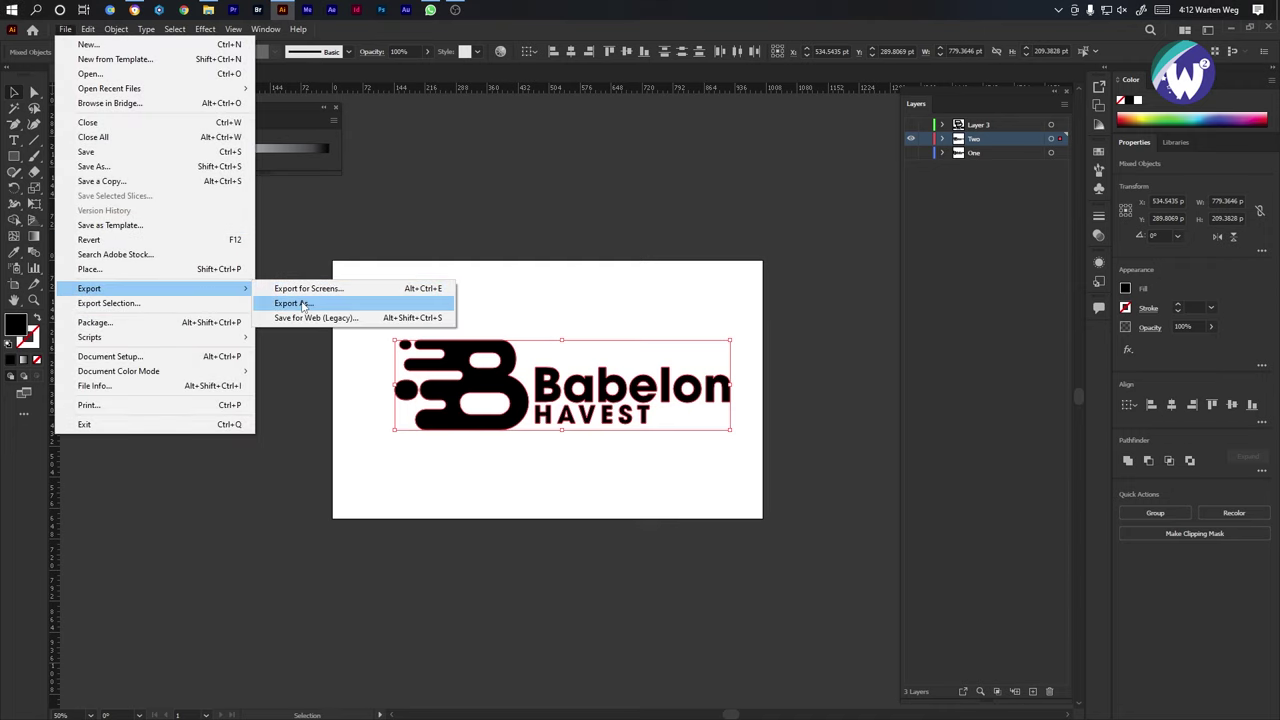
pyautogui.click(304, 304)
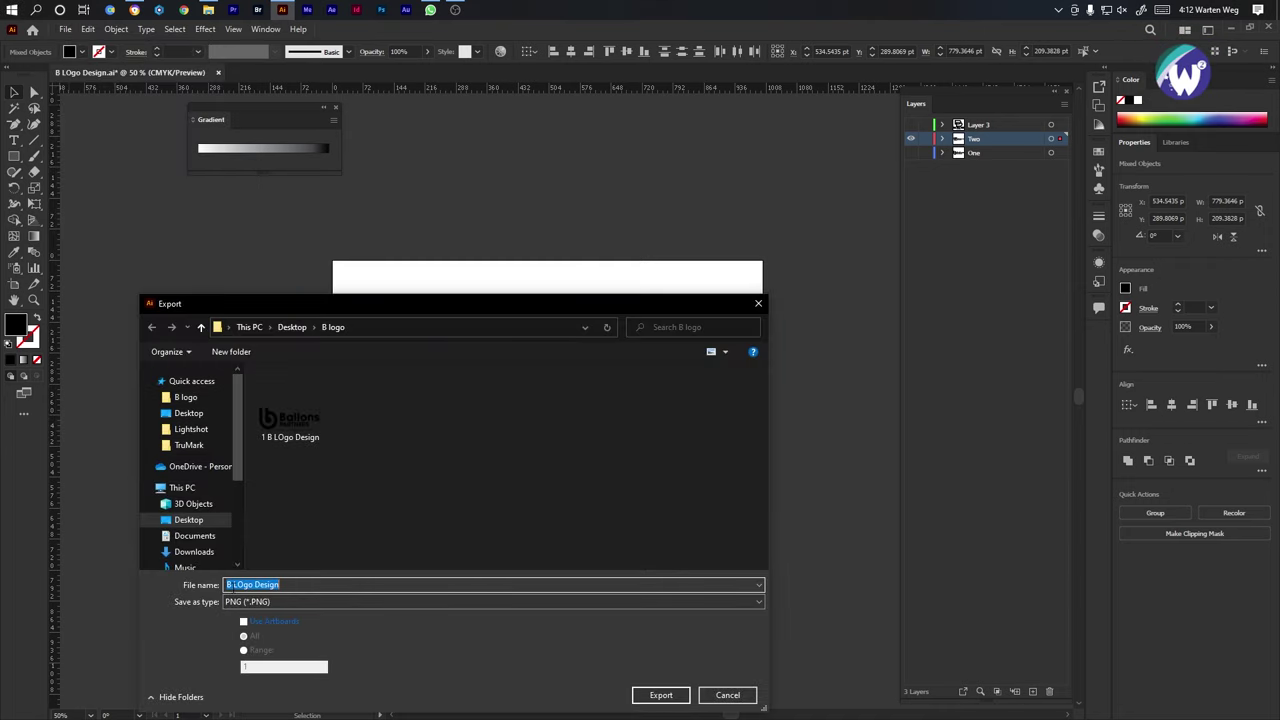
pyautogui.click(229, 585)
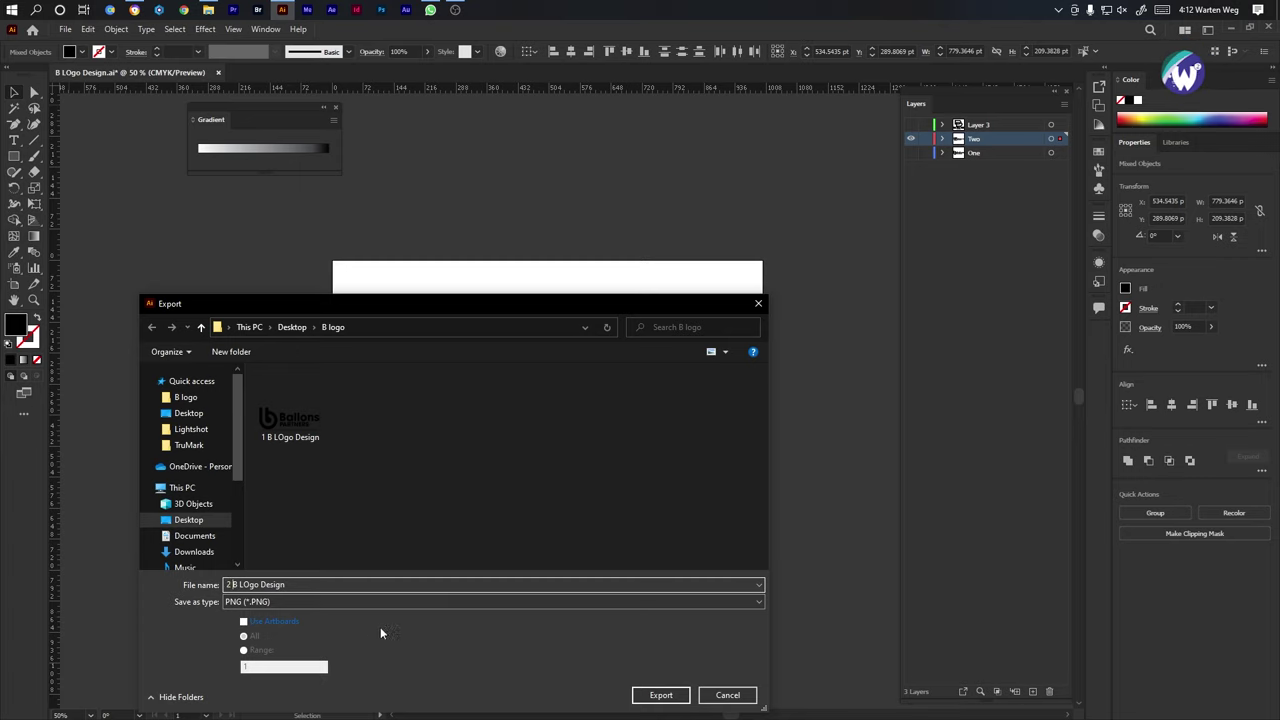
pyautogui.click(668, 695)
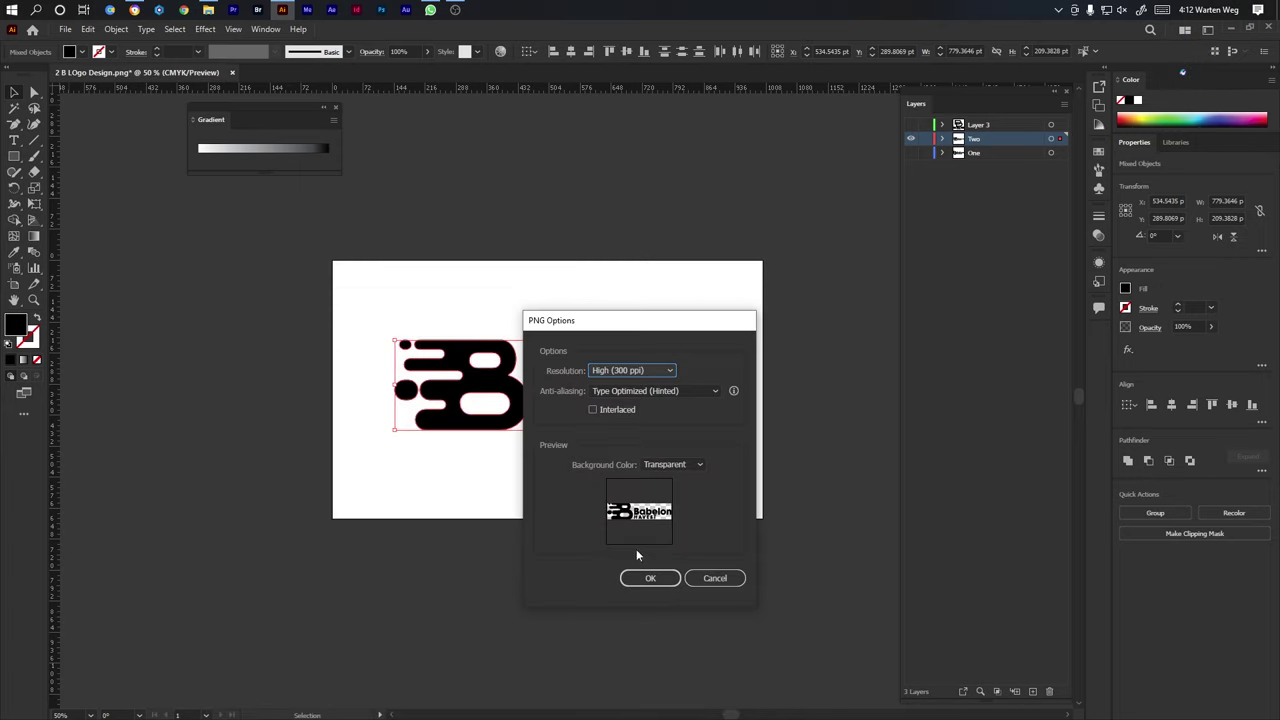
pyautogui.click(651, 577)
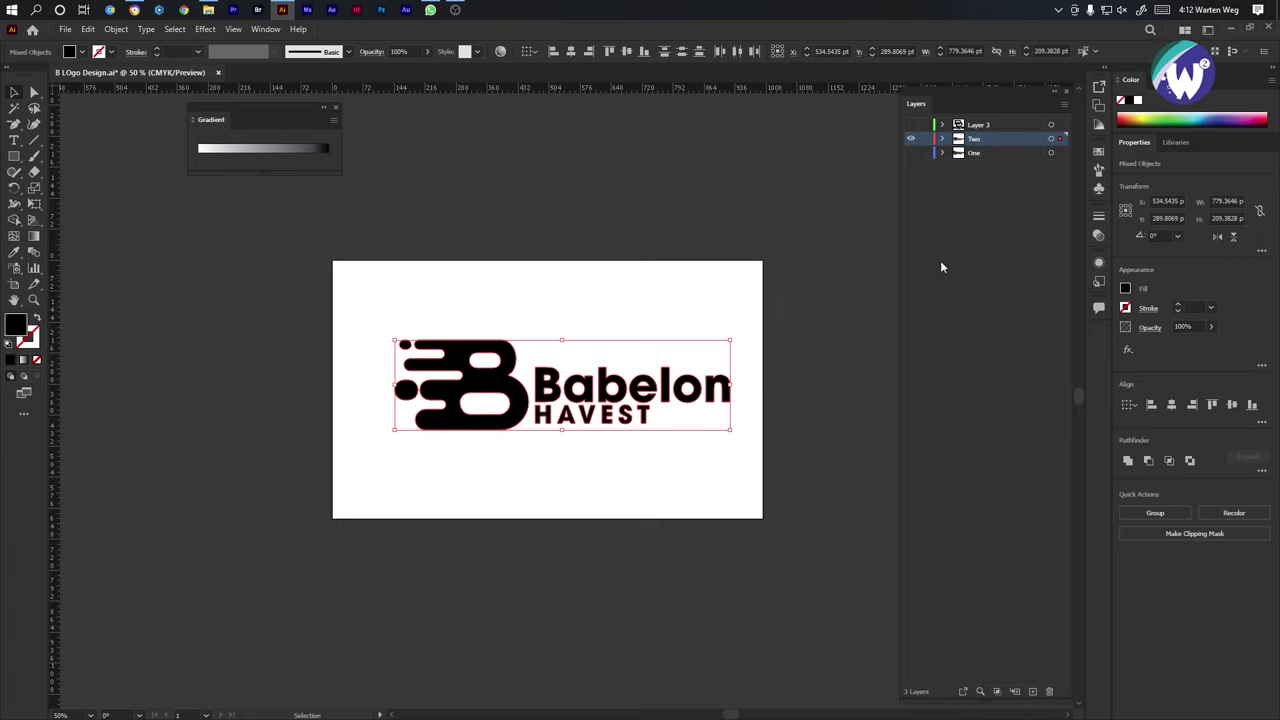
# Display only Layer 3 and export the BATHATHE FOUNDATION logo as the PNG 3 B LOgo Design.
pyautogui.click(910, 138)
pyautogui.click(910, 124)
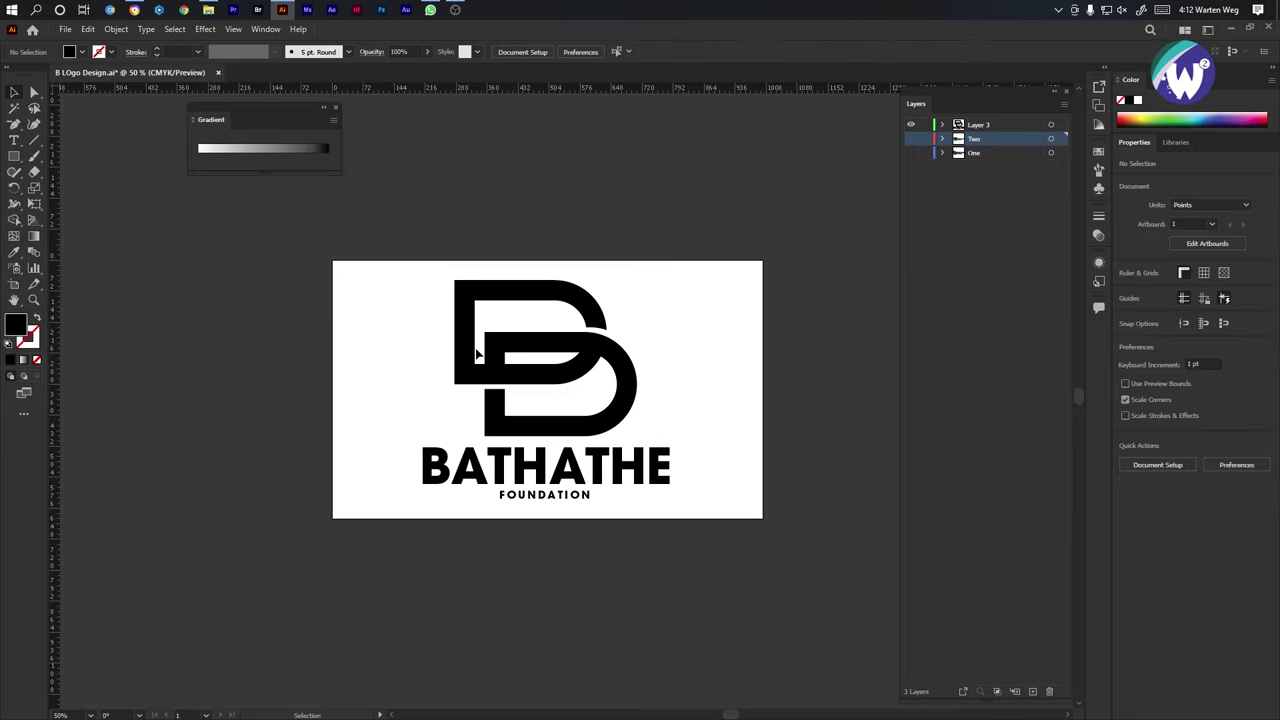
pyautogui.click(65, 28)
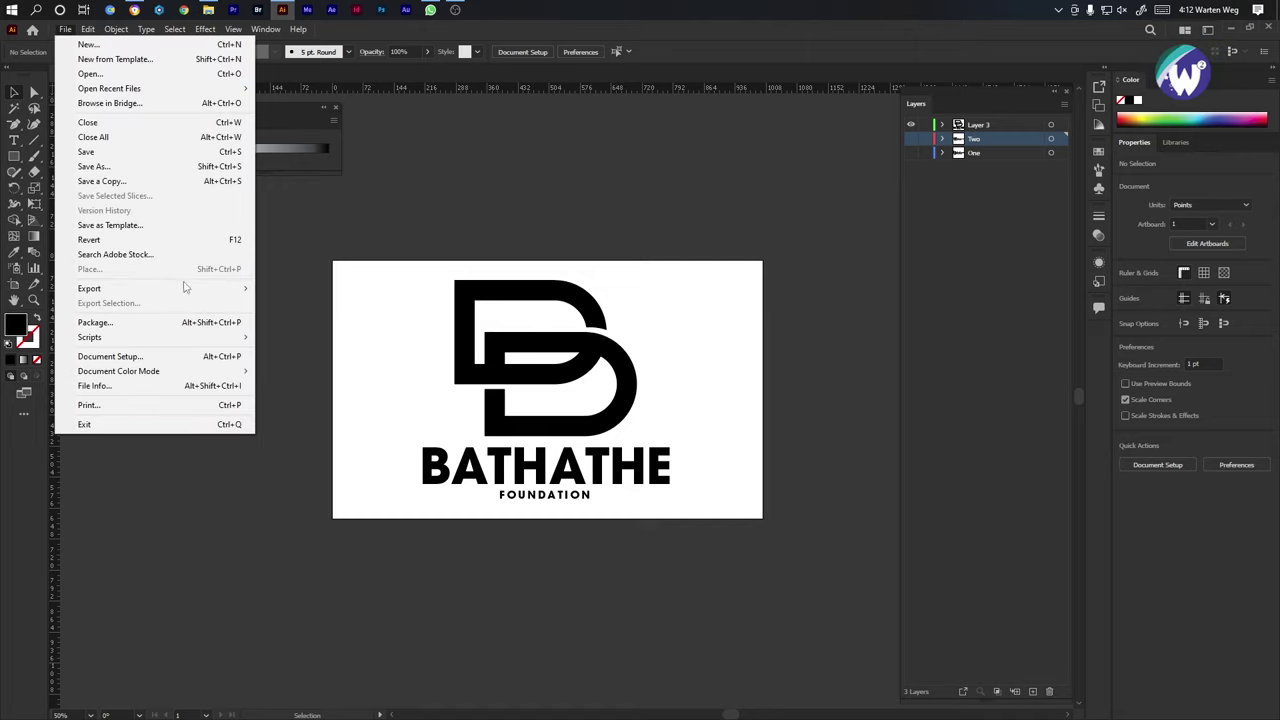
pyautogui.moveTo(227, 296)
pyautogui.click(293, 303)
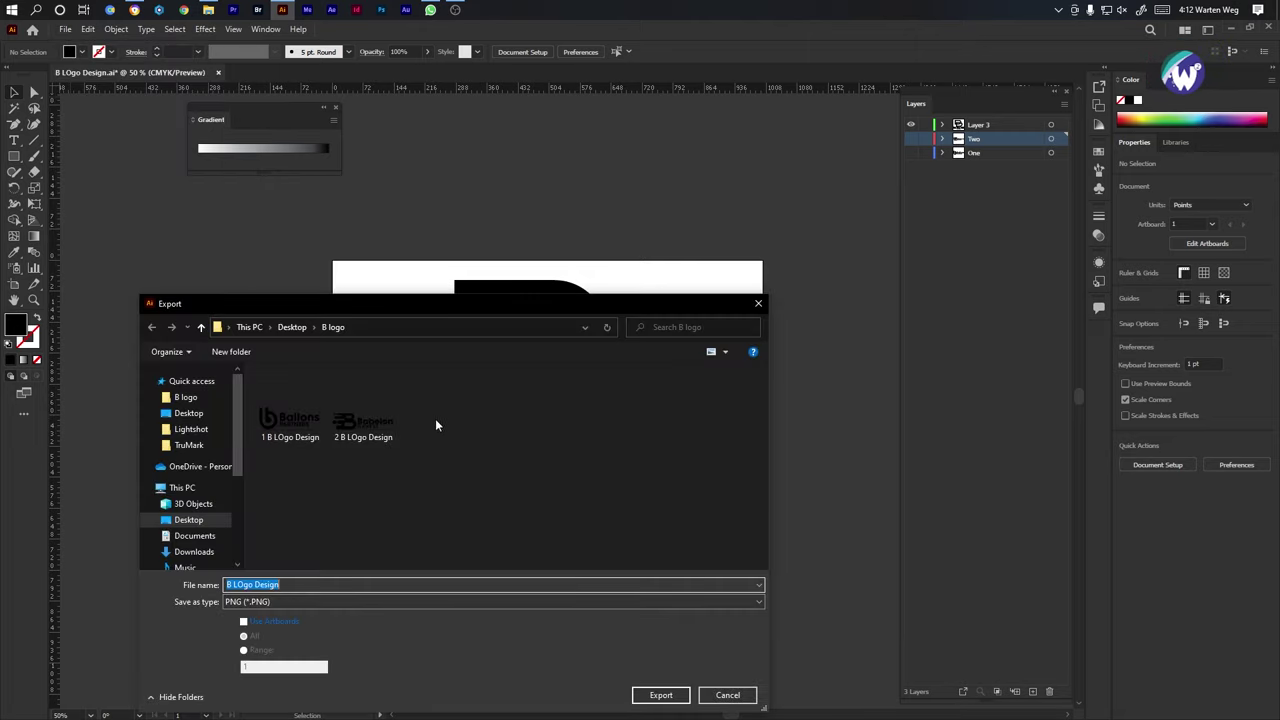
pyautogui.click(228, 584)
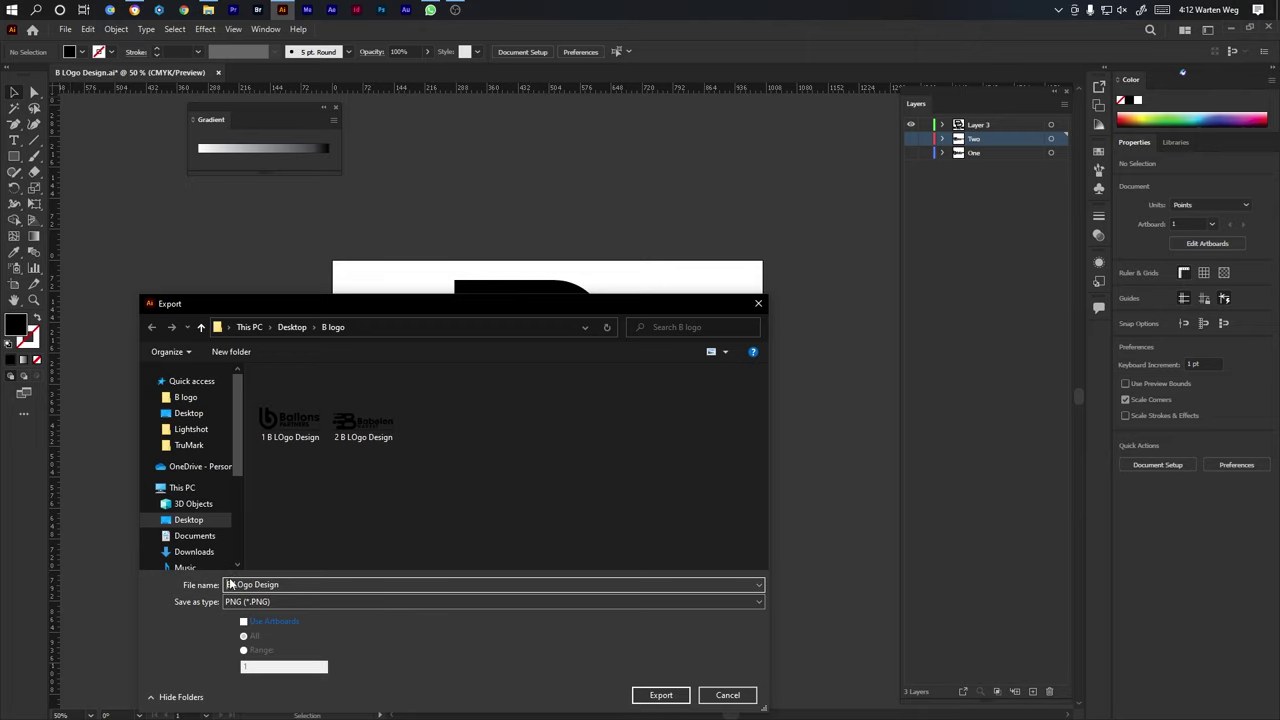
pyautogui.write('3')
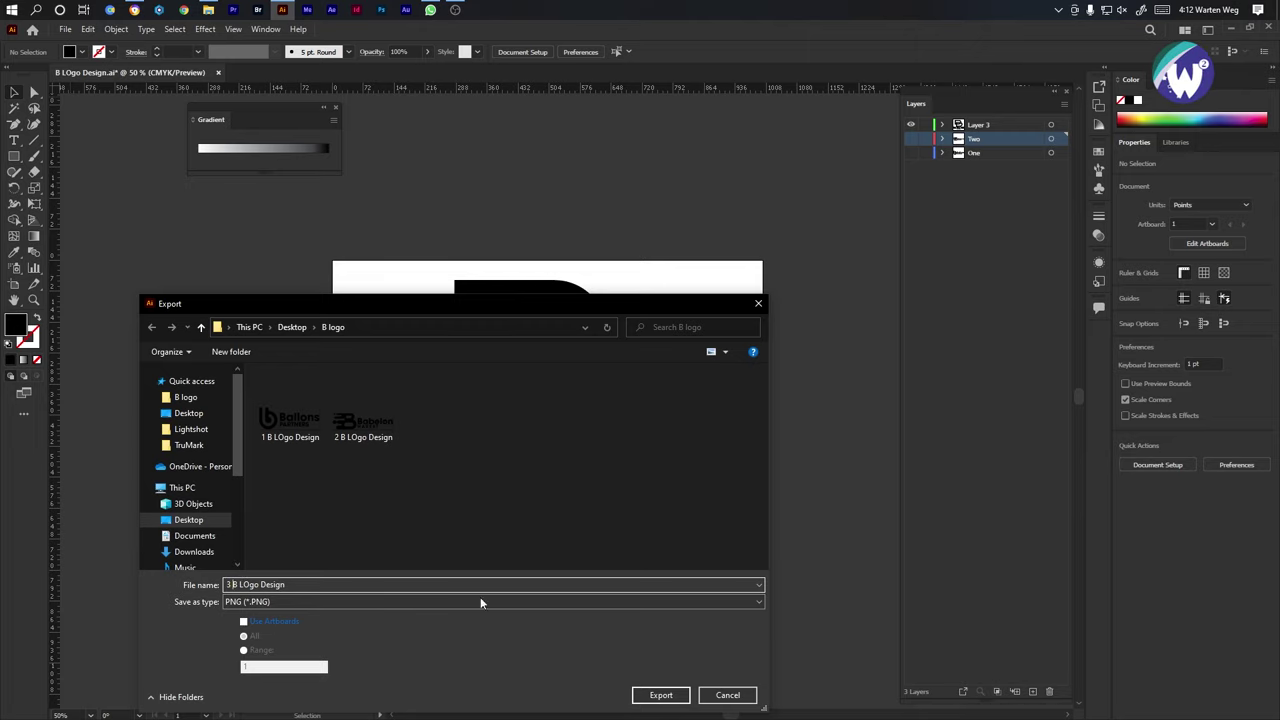
pyautogui.click(675, 697)
pyautogui.click(647, 580)
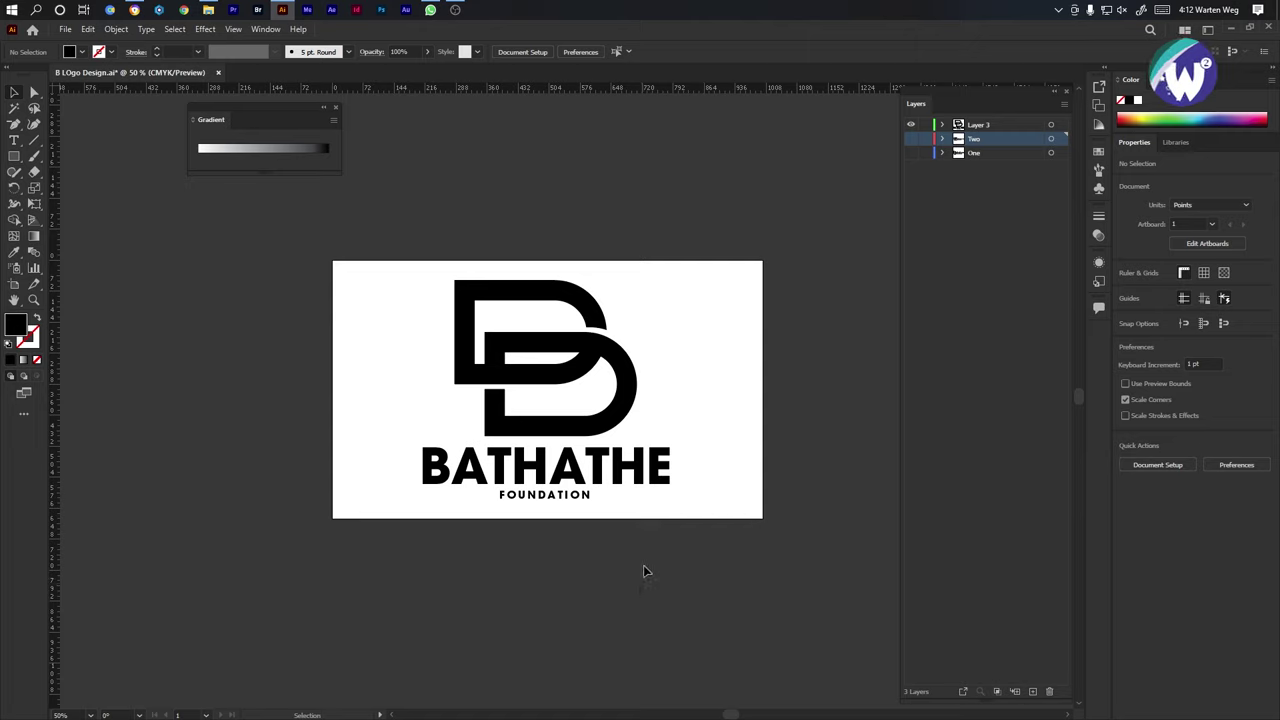
# Rename Layer 3, which holds the BATHATHE FOUNDATION logo, as Three.
pyautogui.doubleClick(972, 126)
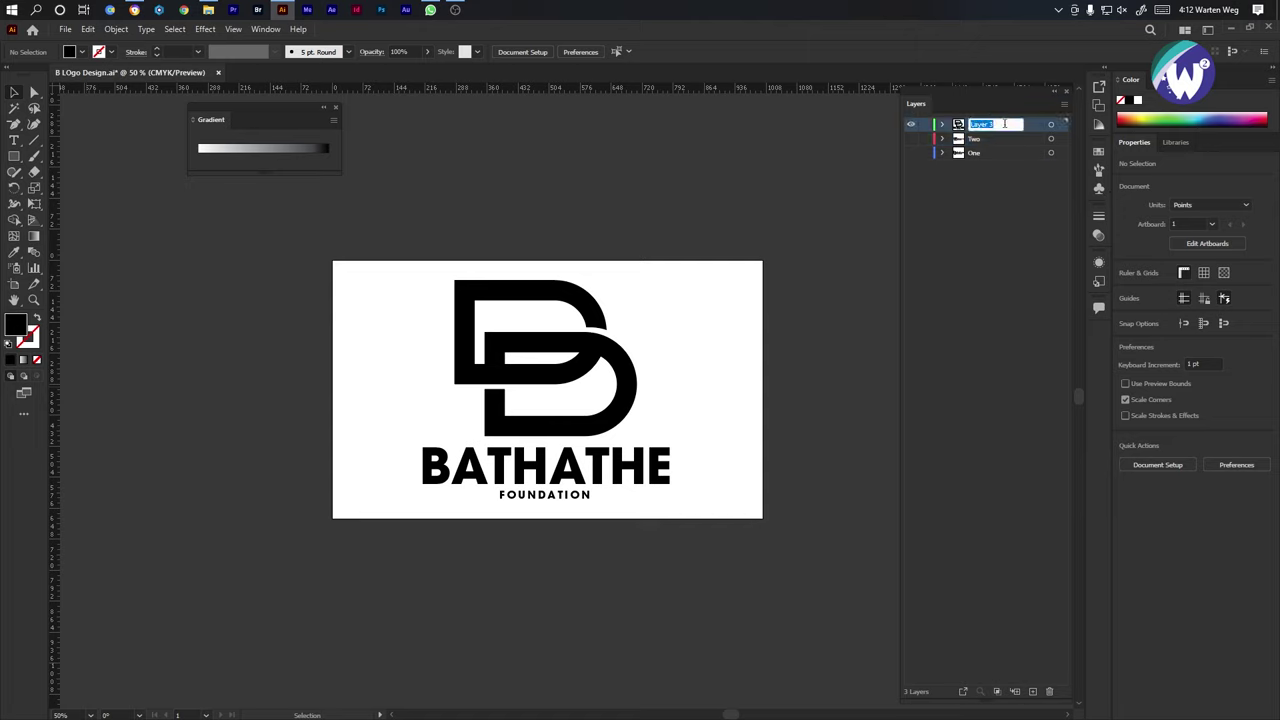
pyautogui.write('Three')
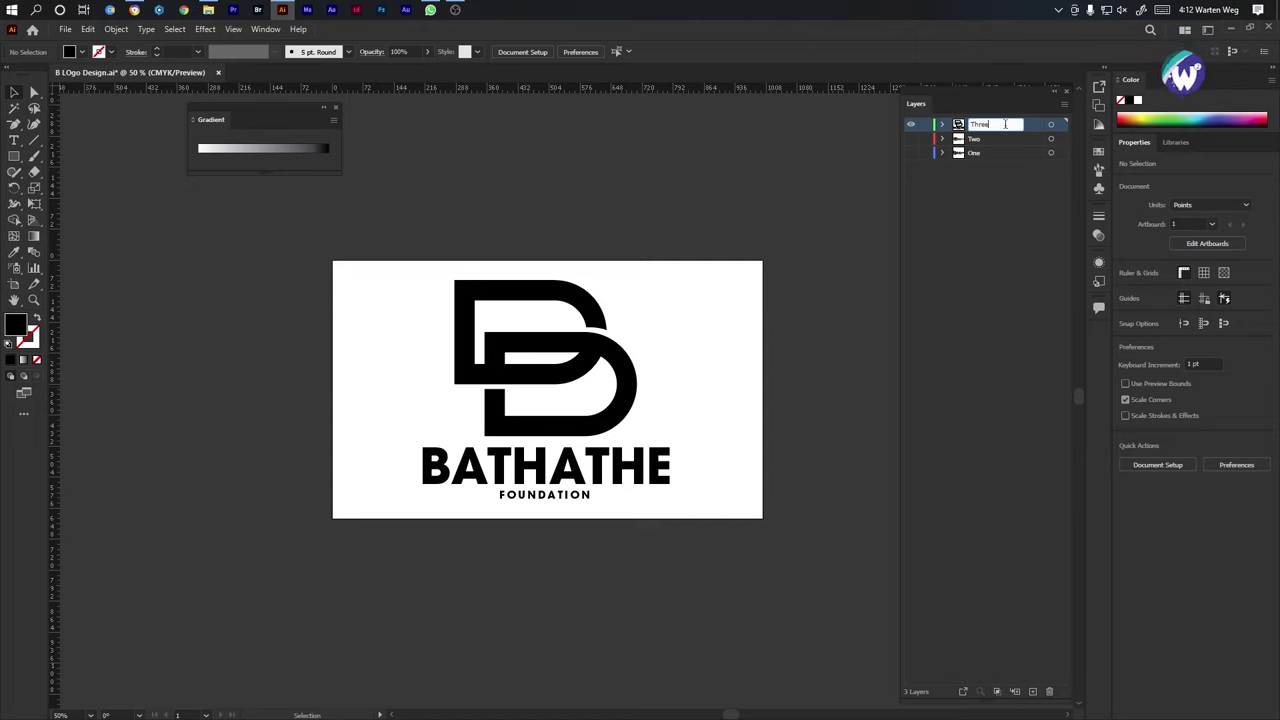
pyautogui.click(1017, 195)
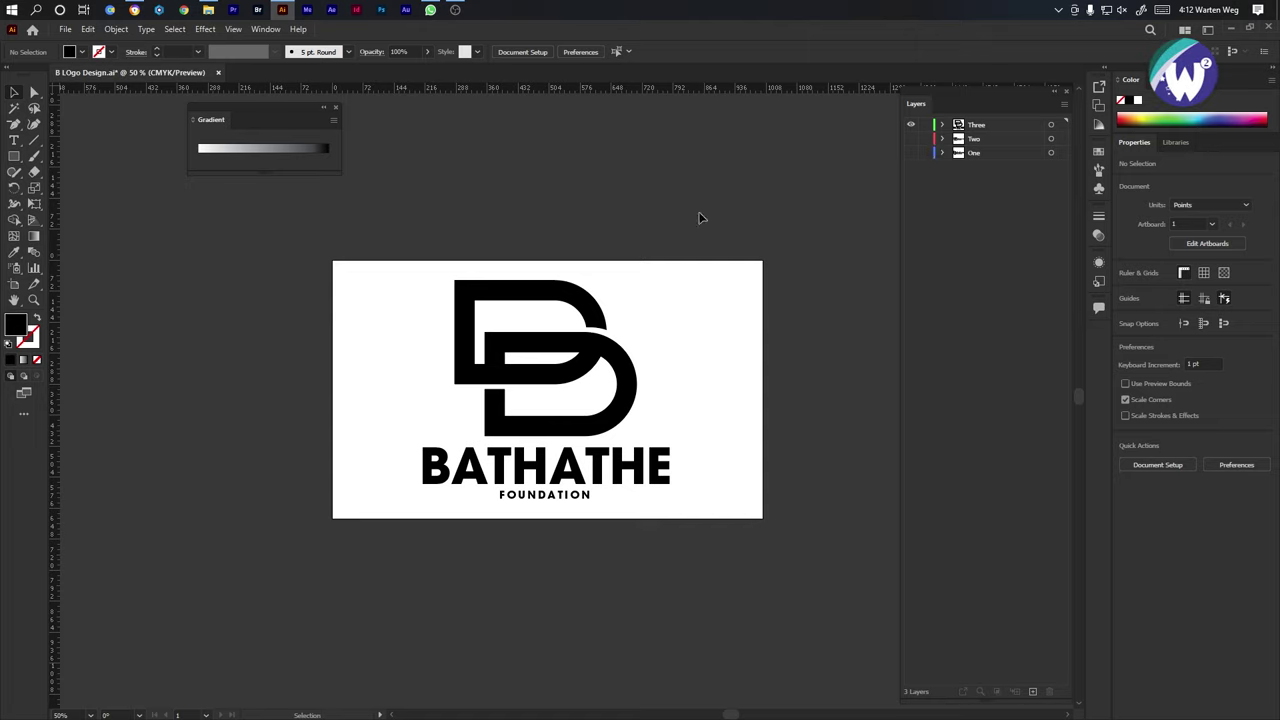
# Quit Illustrator, saving the changes to the logo document, and open the B logo folder on the desktop.
pyautogui.click(63, 29)
pyautogui.click(978, 31)
pyautogui.click(1268, 31)
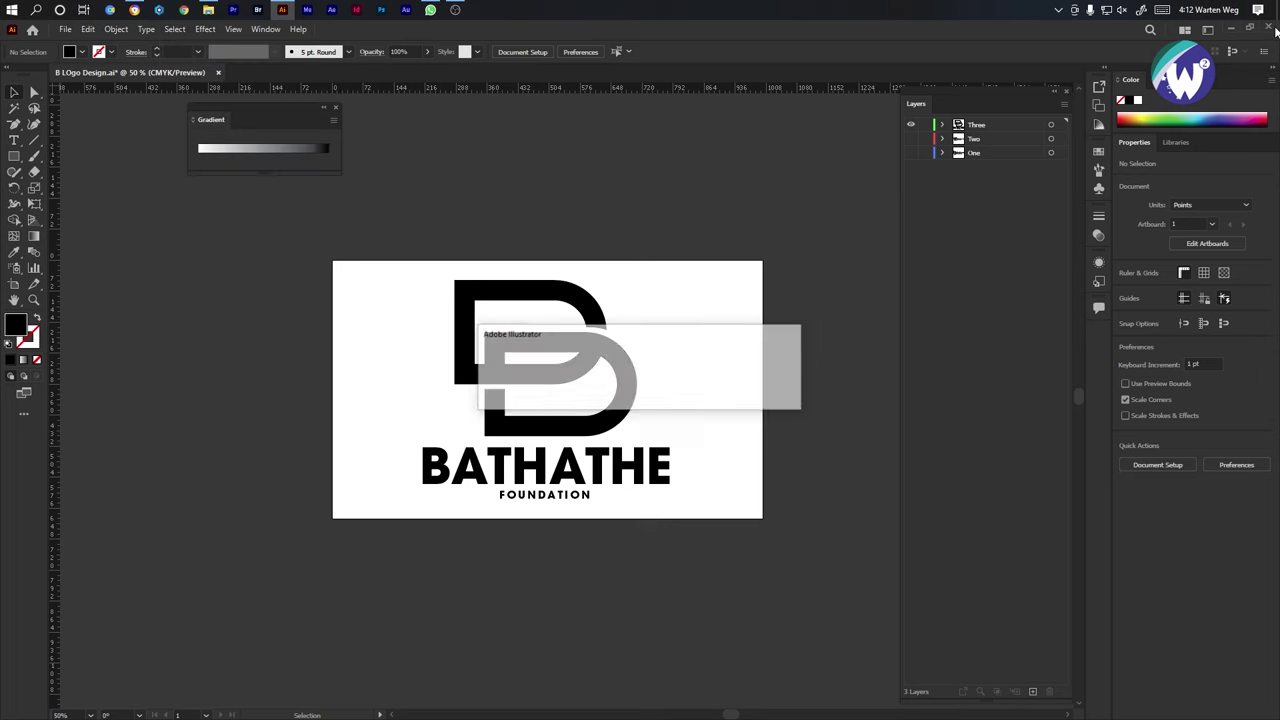
pyautogui.click(662, 395)
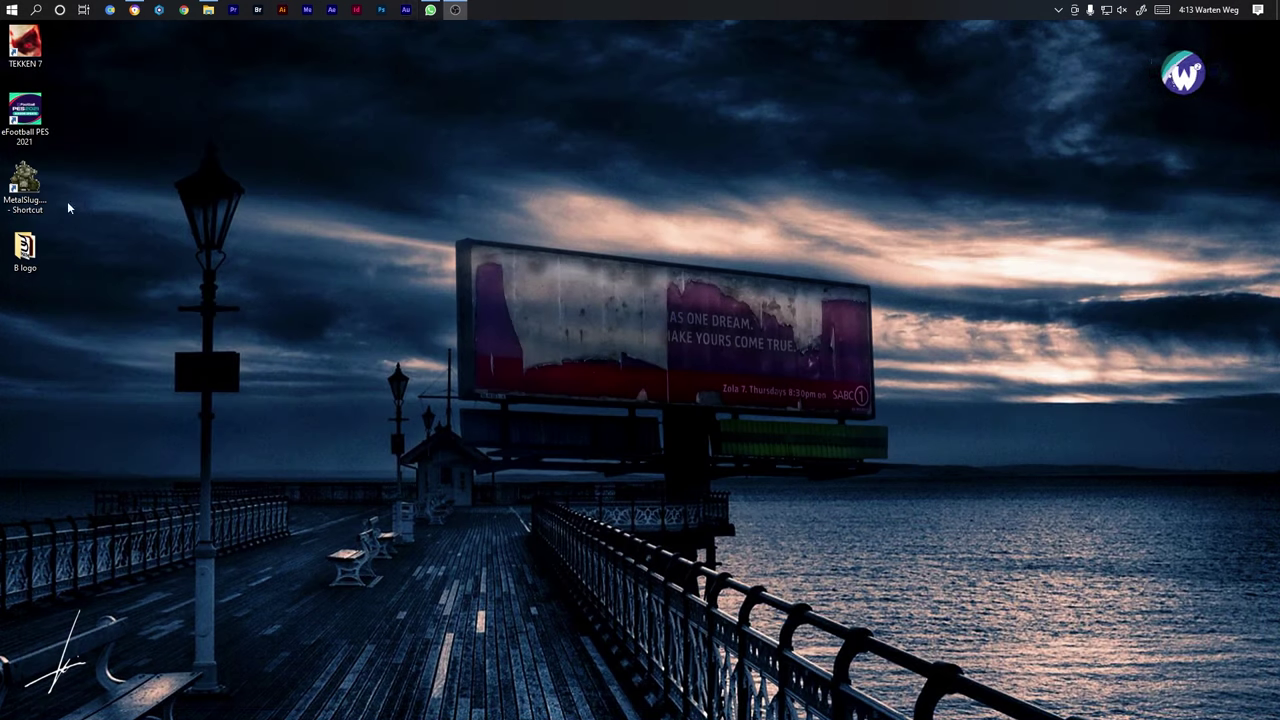
pyautogui.doubleClick(25, 245)
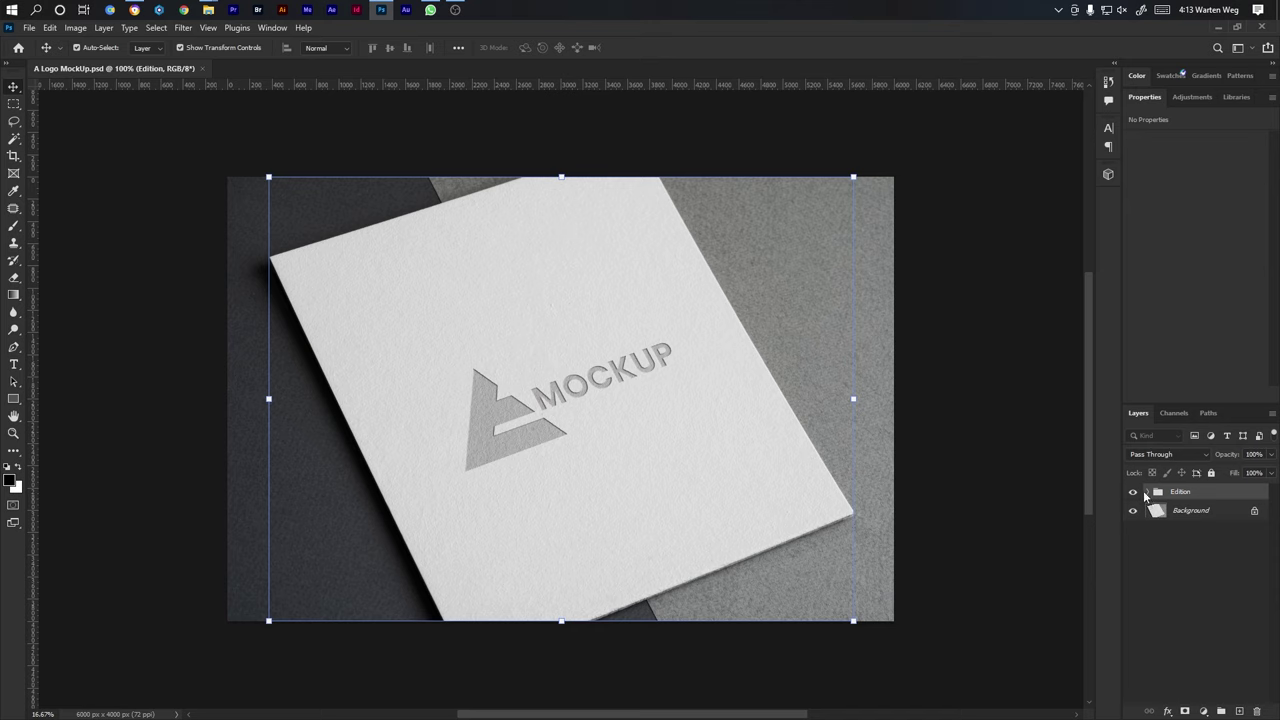
# In Photoshop, open the design smart object in the Edition group of A Logo MockUp.psd and place the three exported logo PNGs in it.
pyautogui.click(1147, 492)
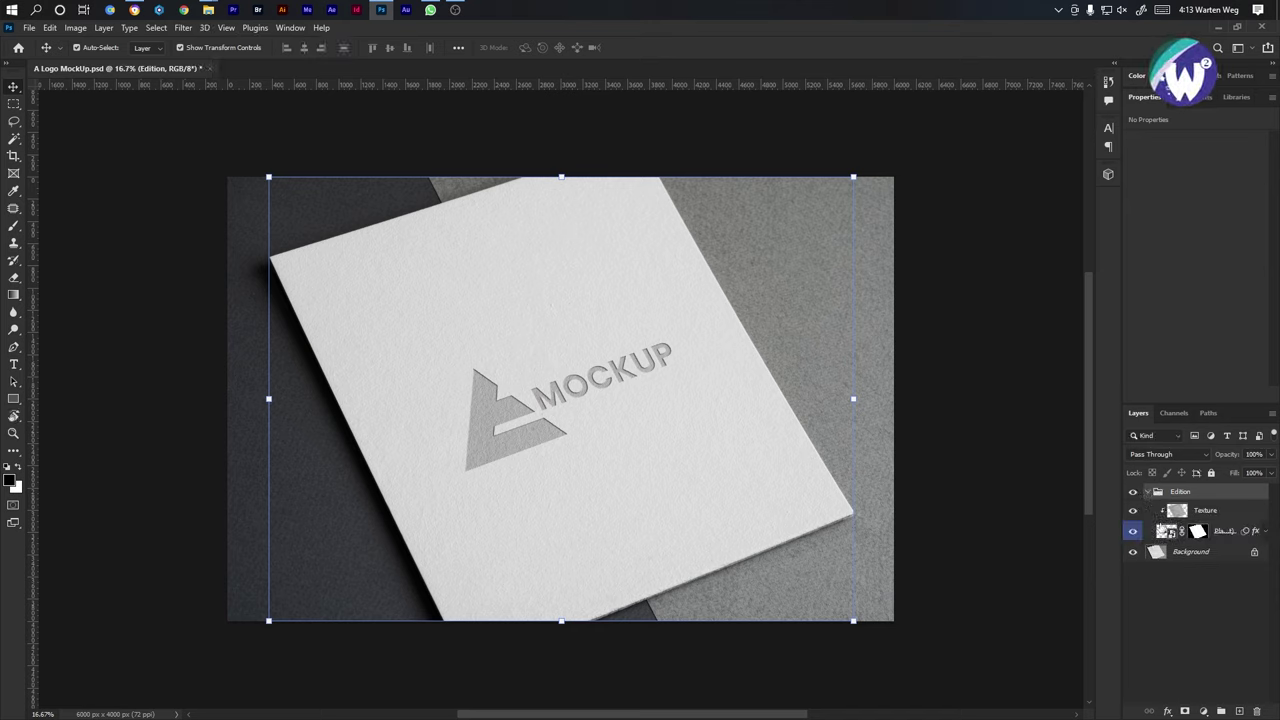
pyautogui.doubleClick(1166, 537)
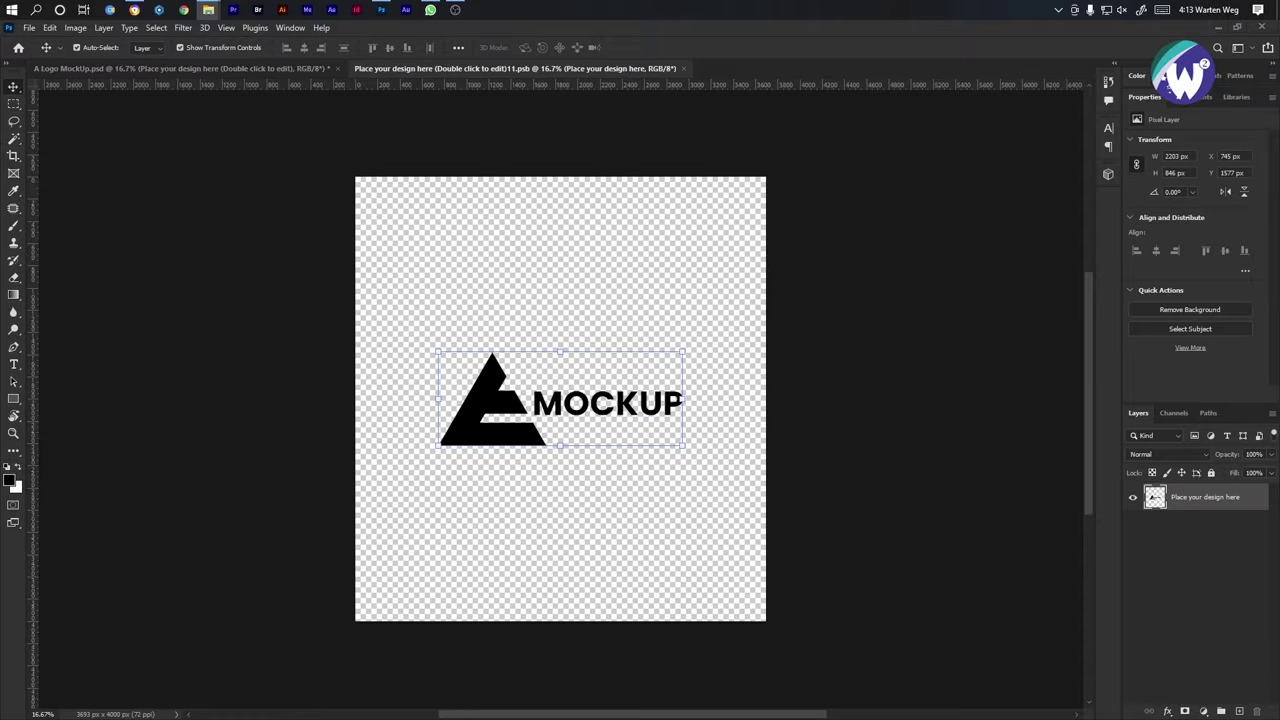
pyautogui.moveTo(171, 719); pyautogui.dragTo(483, 420)
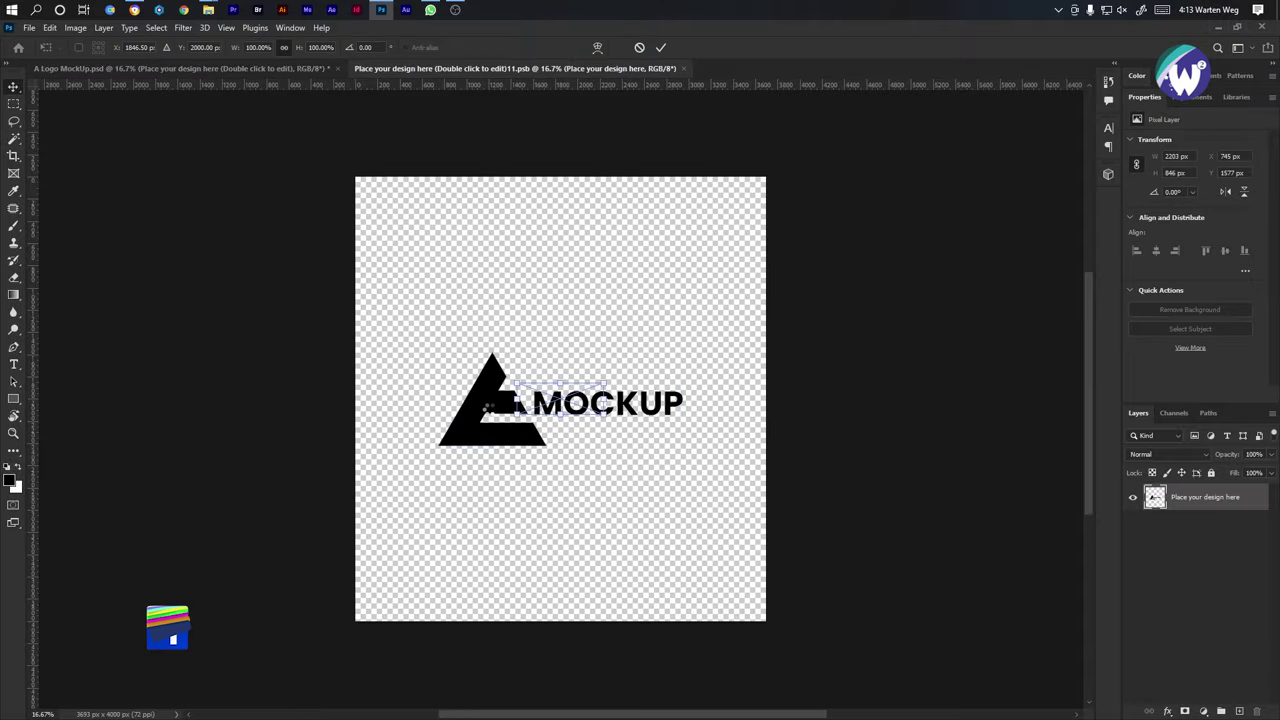
# Scale the placed Ballons Partners logo, 1 B LOgo Design, to about 325% around the middle of the canvas.
pyautogui.moveTo(559, 452); pyautogui.dragTo(561, 472)
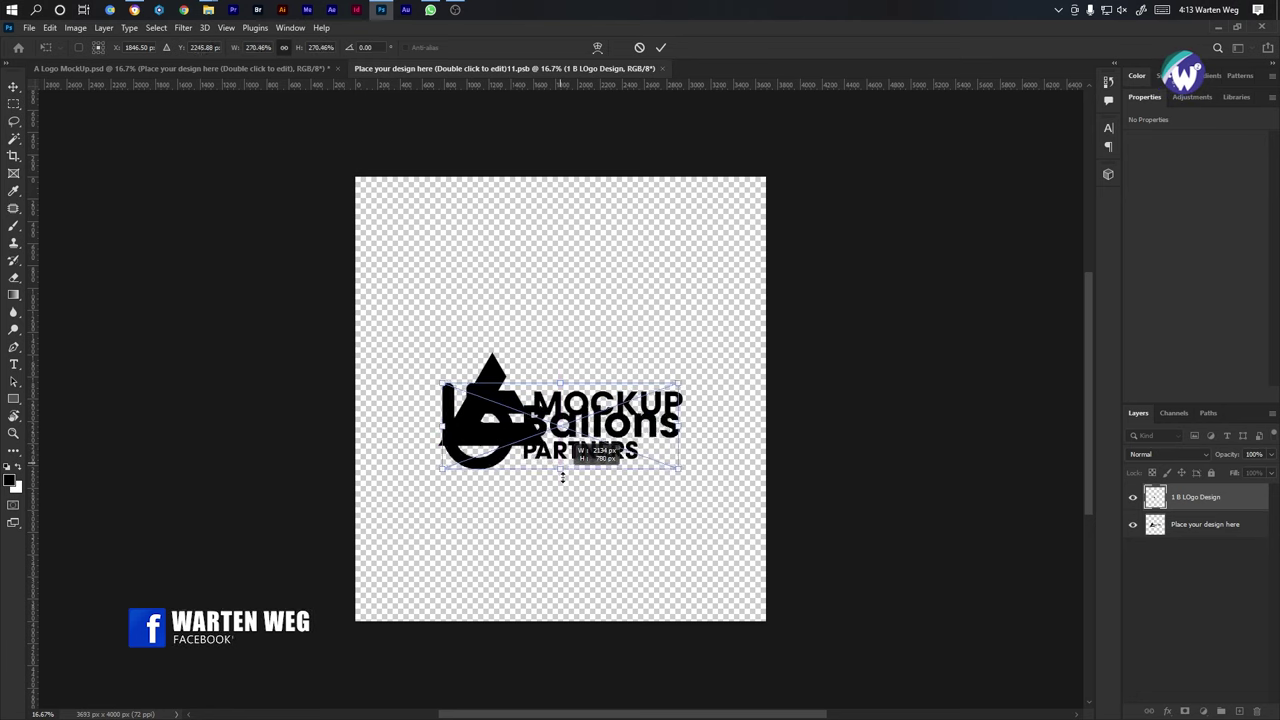
pyautogui.moveTo(560, 384); pyautogui.dragTo(560, 352)
pyautogui.press('Return')
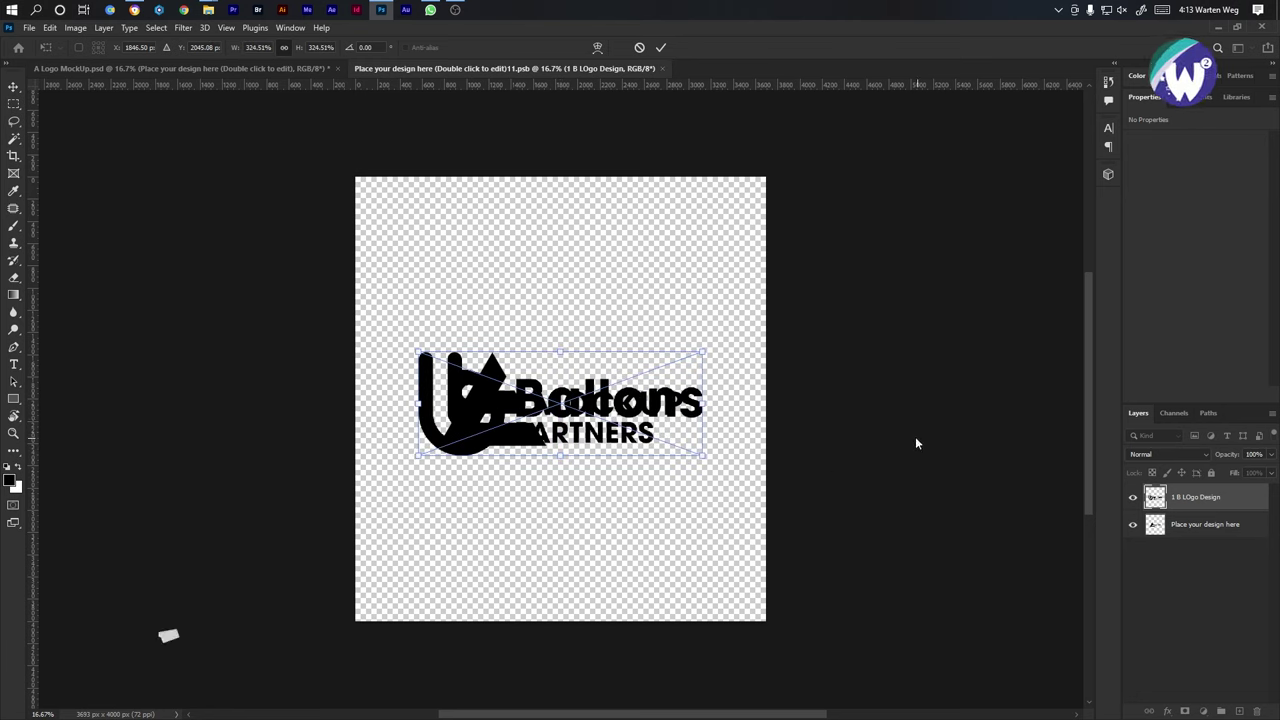
pyautogui.press('Return')
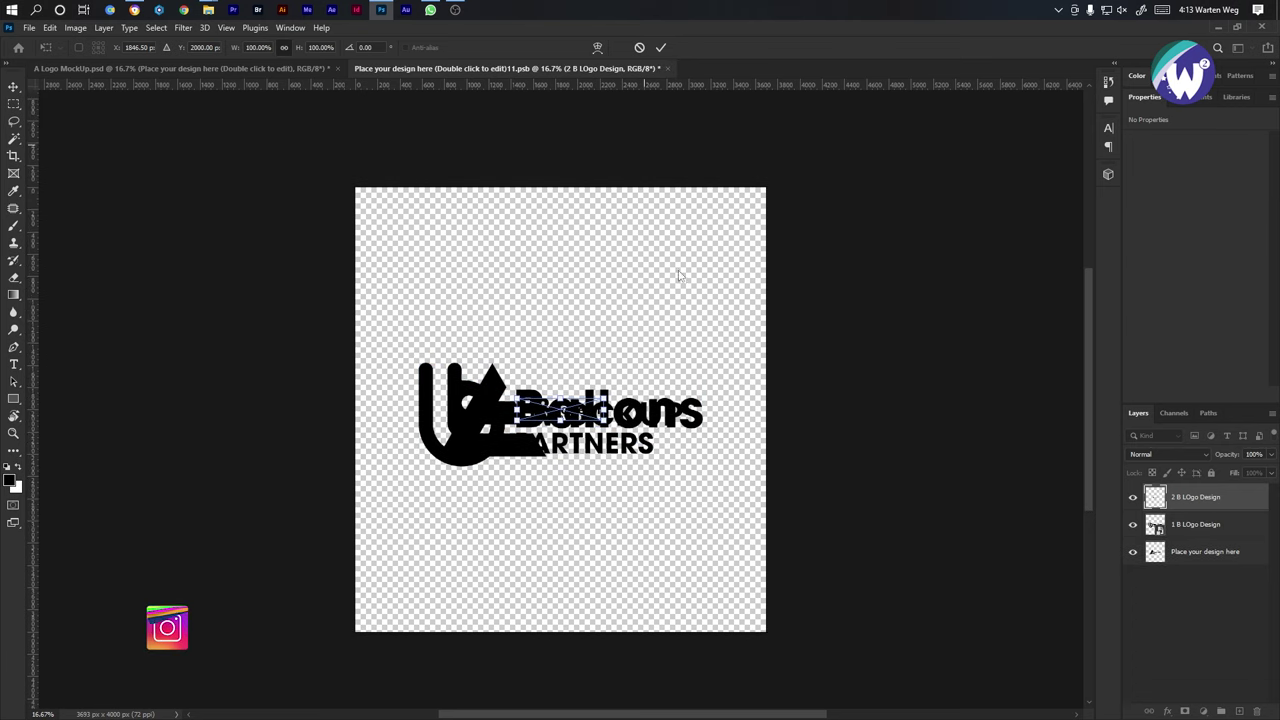
# Enlarge the placed Babelon Havest logo, 2 B LOgo Design, to span most of the canvas width.
pyautogui.moveTo(566, 366); pyautogui.dragTo(567, 336)
pyautogui.moveTo(560, 404); pyautogui.dragTo(560, 438)
pyautogui.press('Return')
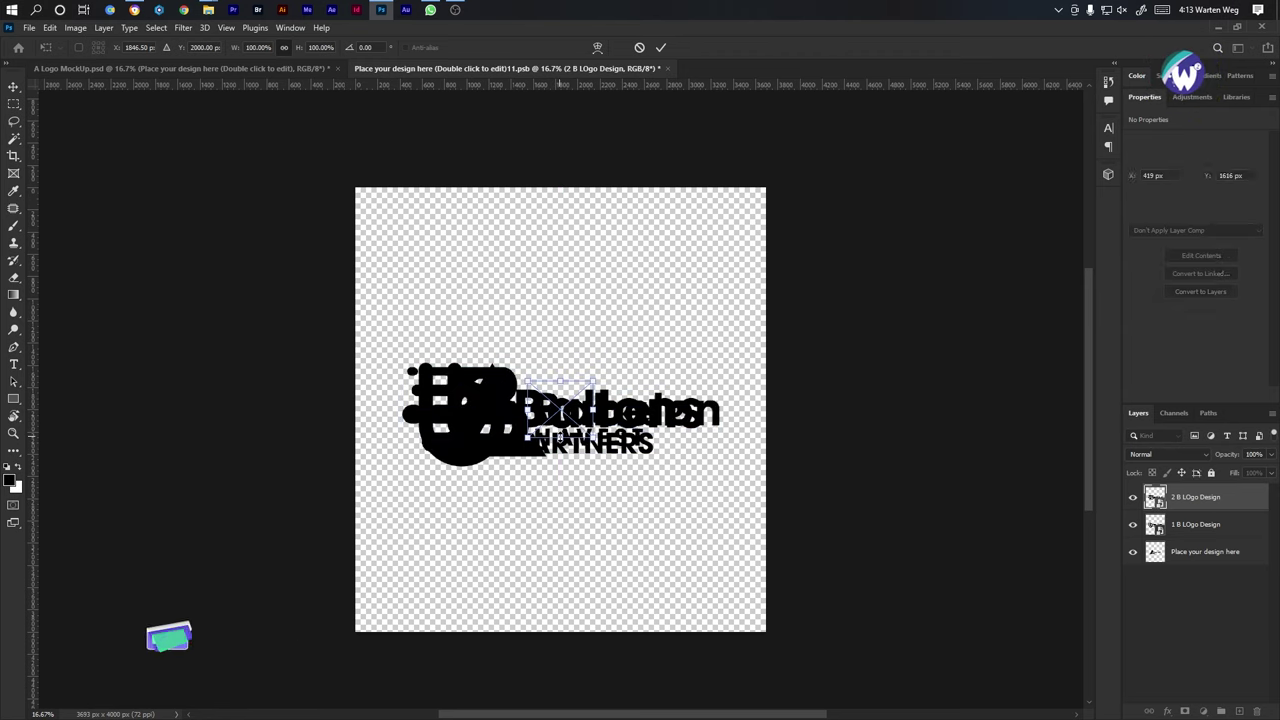
# Enlarge the placed BATHATHE FOUNDATION logo, 3 B LOgo Design, to about 2560 px wide in the middle of the canvas.
pyautogui.moveTo(563, 440); pyautogui.dragTo(568, 487)
pyautogui.moveTo(560, 381); pyautogui.dragTo(560, 321)
pyautogui.moveTo(565, 462); pyautogui.dragTo(563, 436)
pyautogui.click(660, 47)
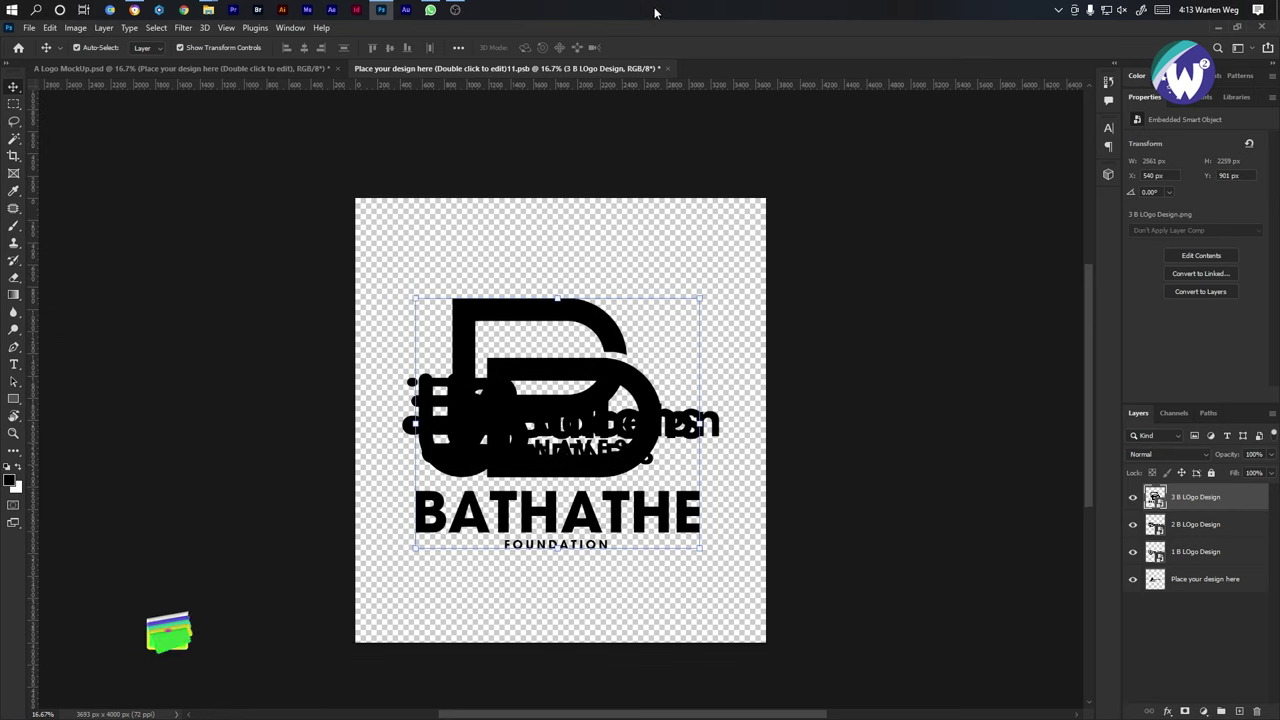
# Display only the 3 B LOgo Design layer, save the smart object and return to A Logo MockUp.psd.
pyautogui.keyDown('alt'); pyautogui.click(1133, 497); pyautogui.keyUp('alt')
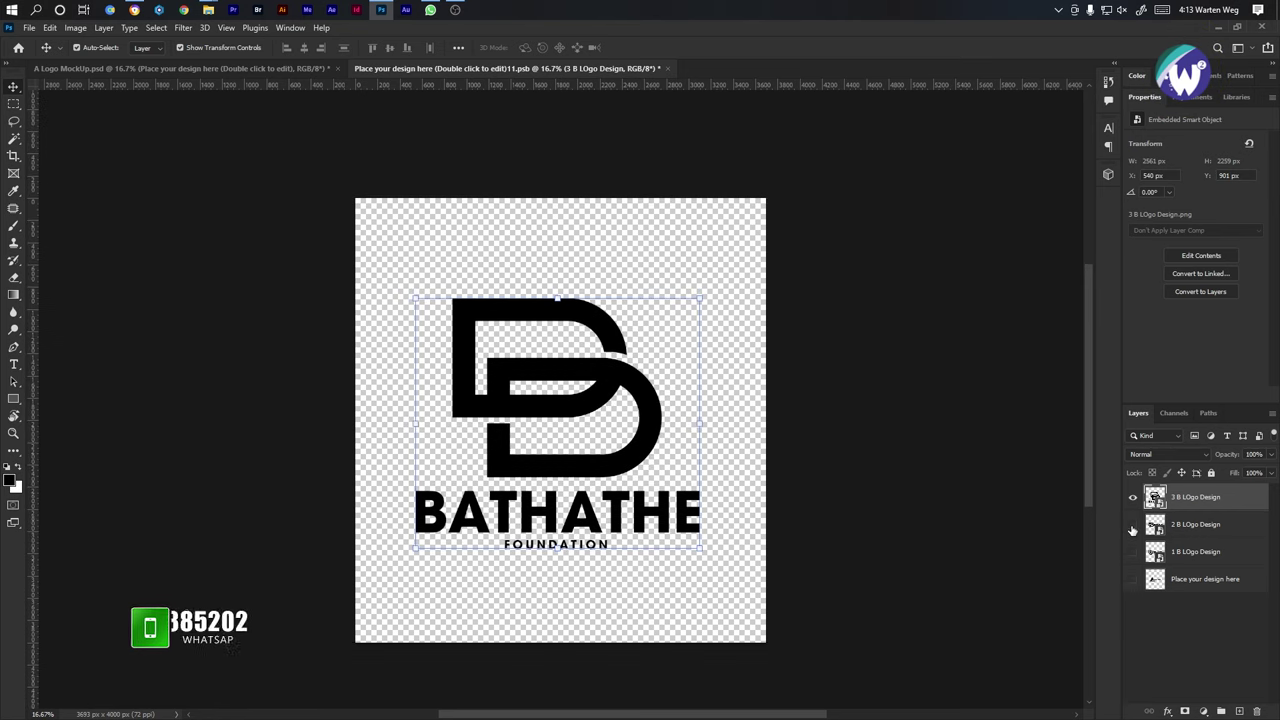
pyautogui.hotkey('ctrl', 's')
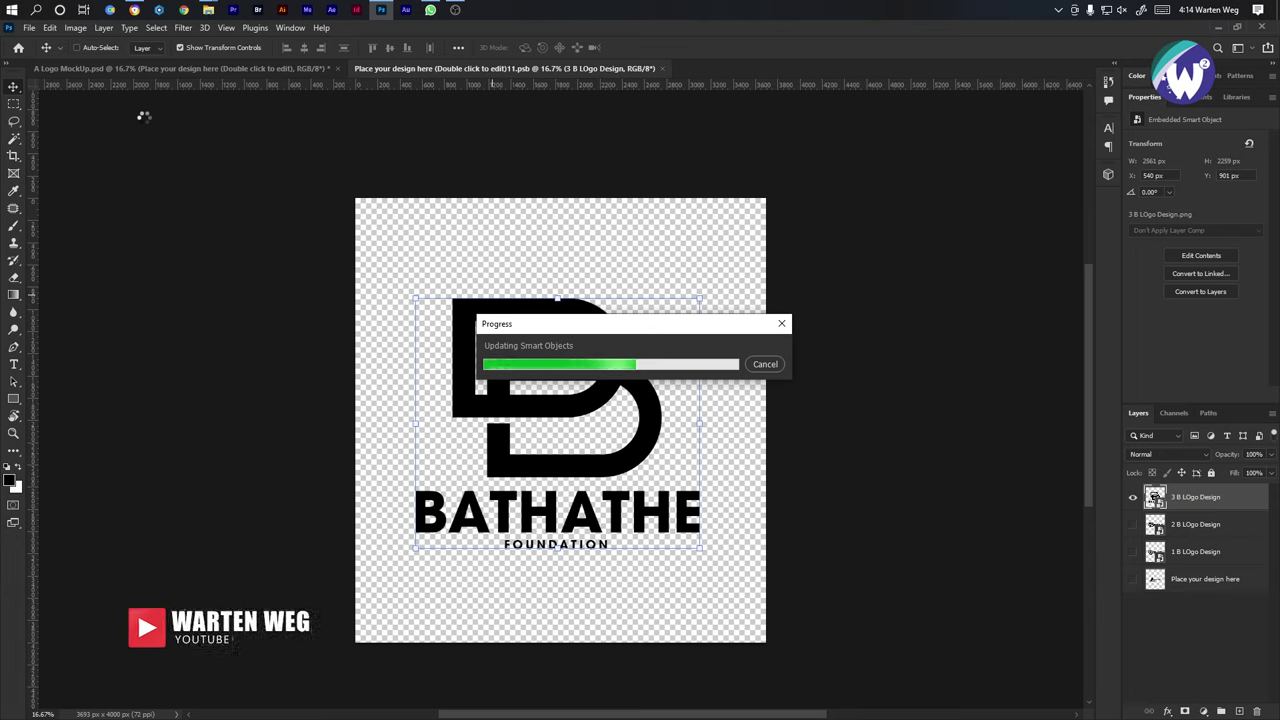
pyautogui.click(128, 67)
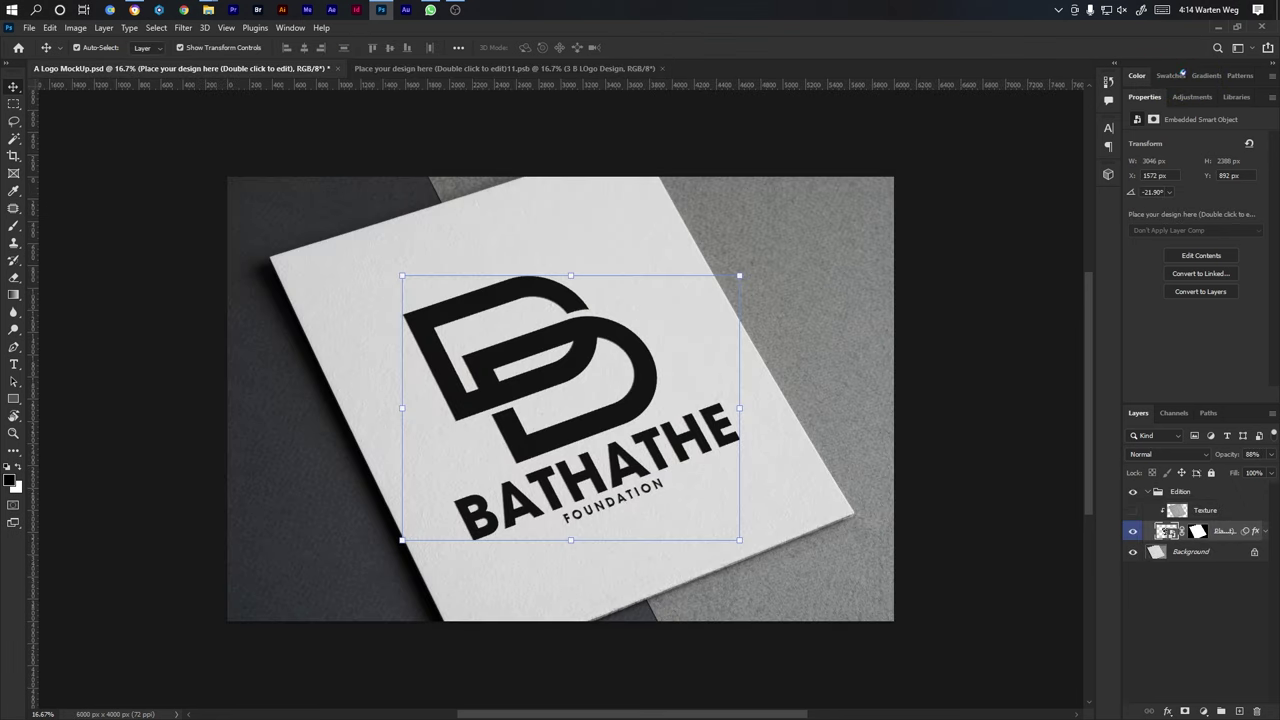
# Place the 3 B, 1 B and 2 B logo PNGs at the mockup image's upper-right corner, and hide the 1 B and 2 B layers.
pyautogui.moveTo(600, 177); pyautogui.dragTo(818, 249)
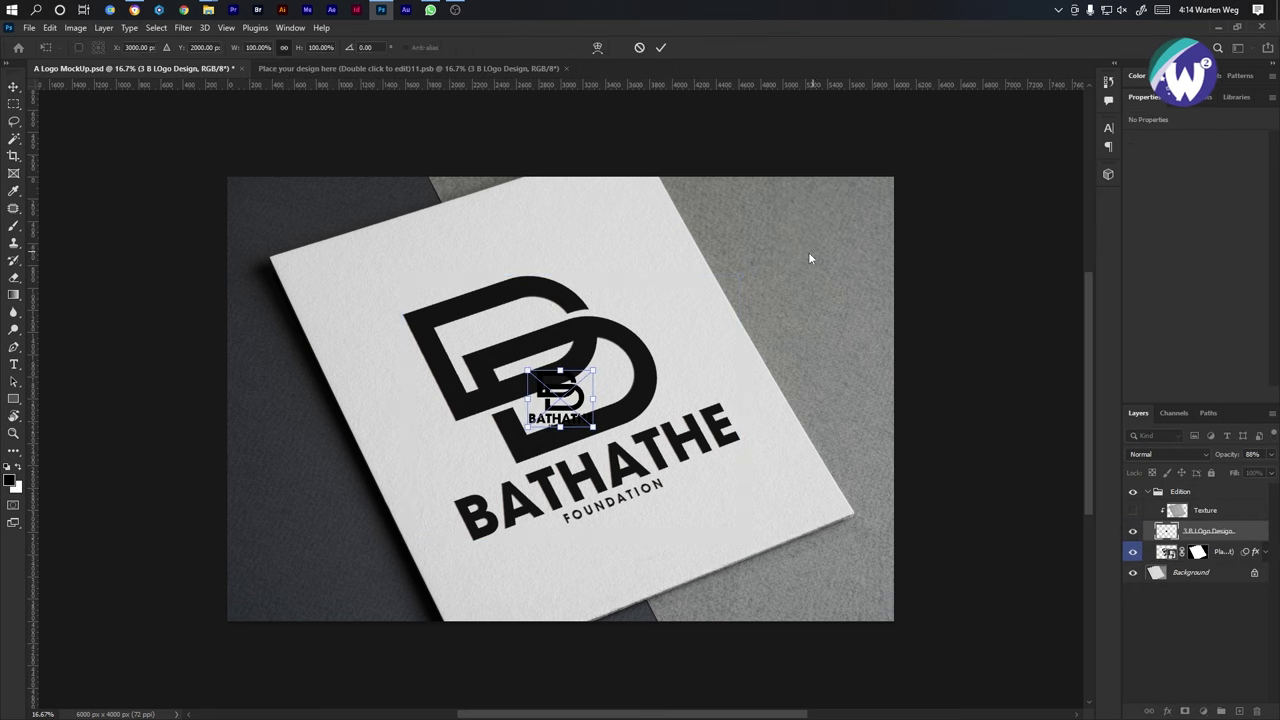
pyautogui.moveTo(570, 405); pyautogui.dragTo(802, 283)
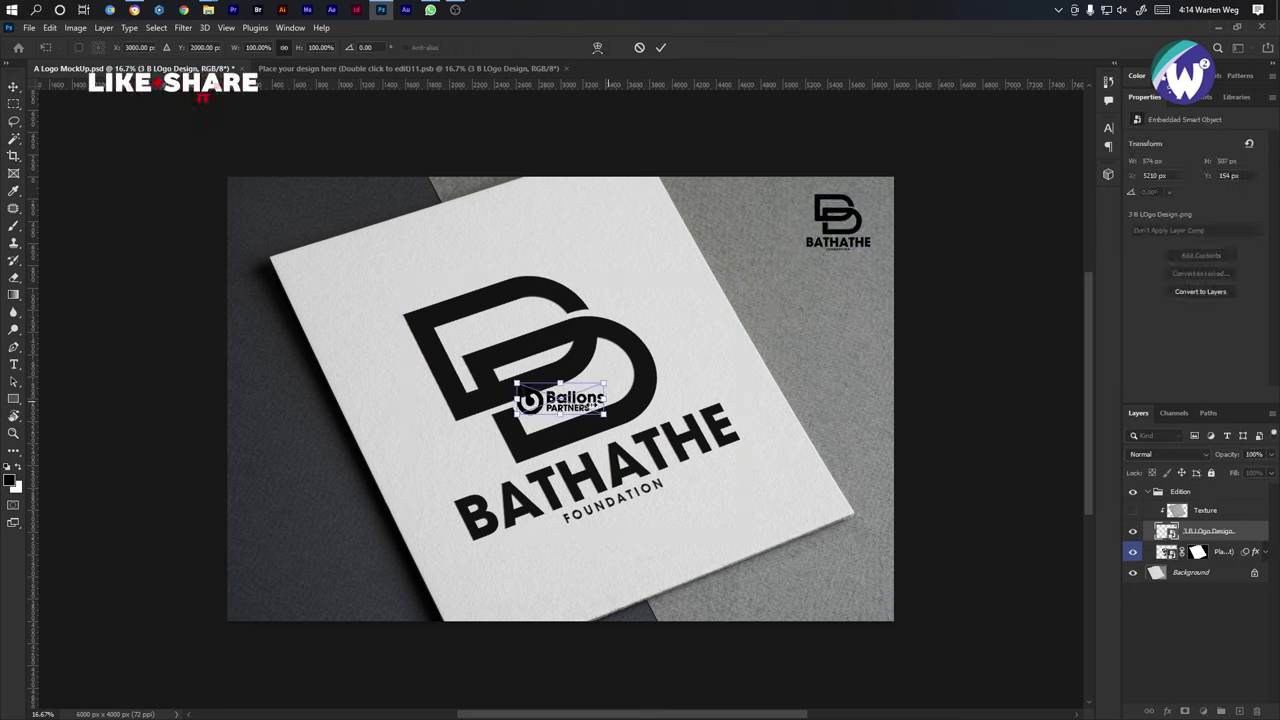
pyautogui.moveTo(647, 371); pyautogui.dragTo(855, 228)
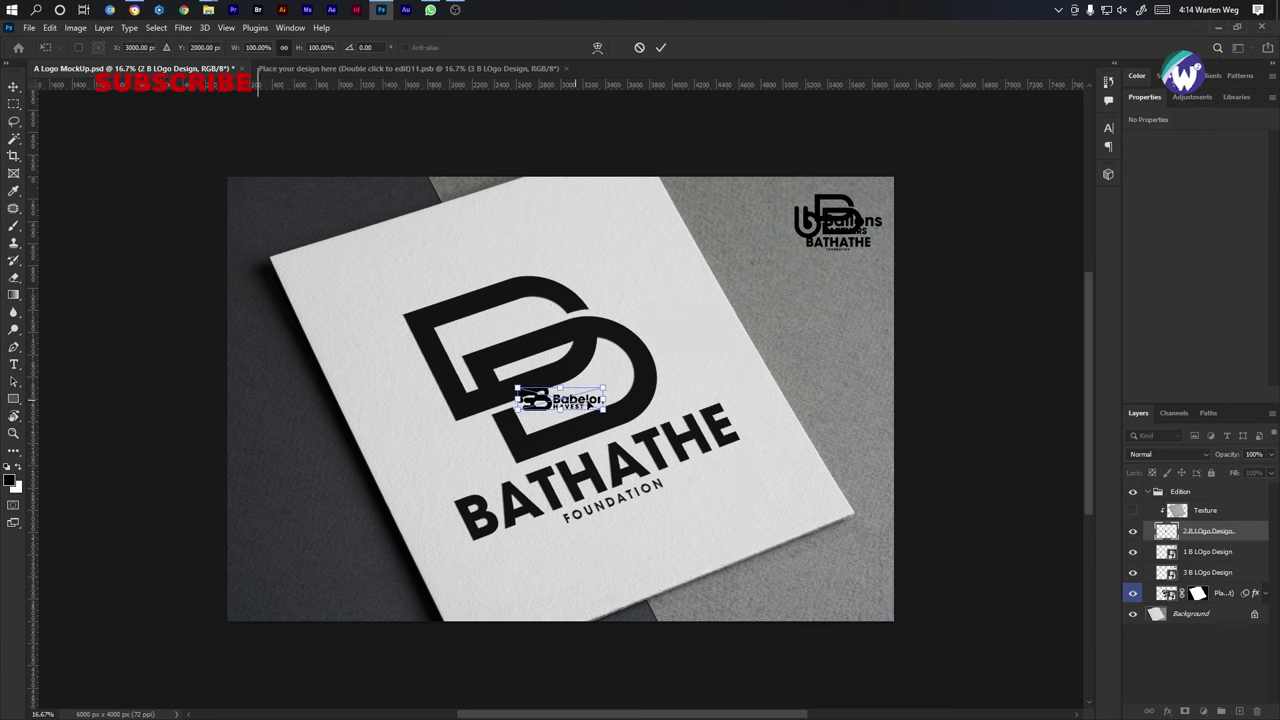
pyautogui.moveTo(580, 385); pyautogui.dragTo(865, 198)
pyautogui.press('Return')
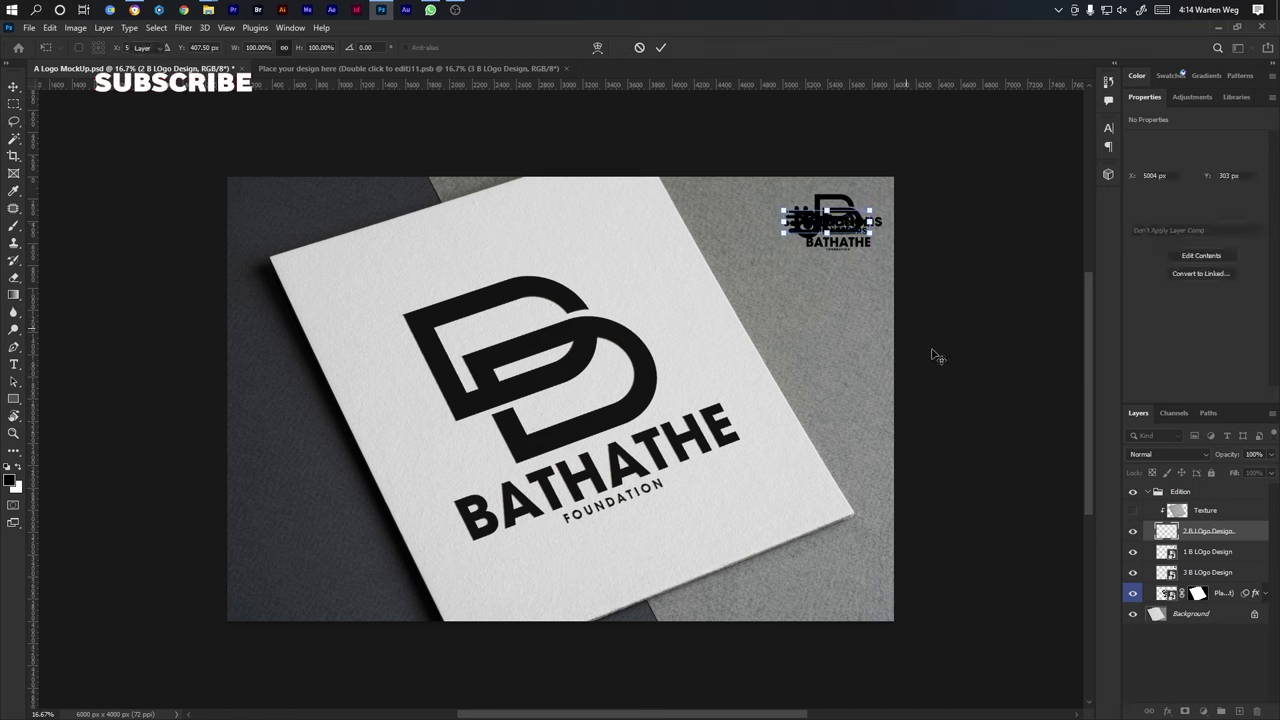
pyautogui.click(1133, 551)
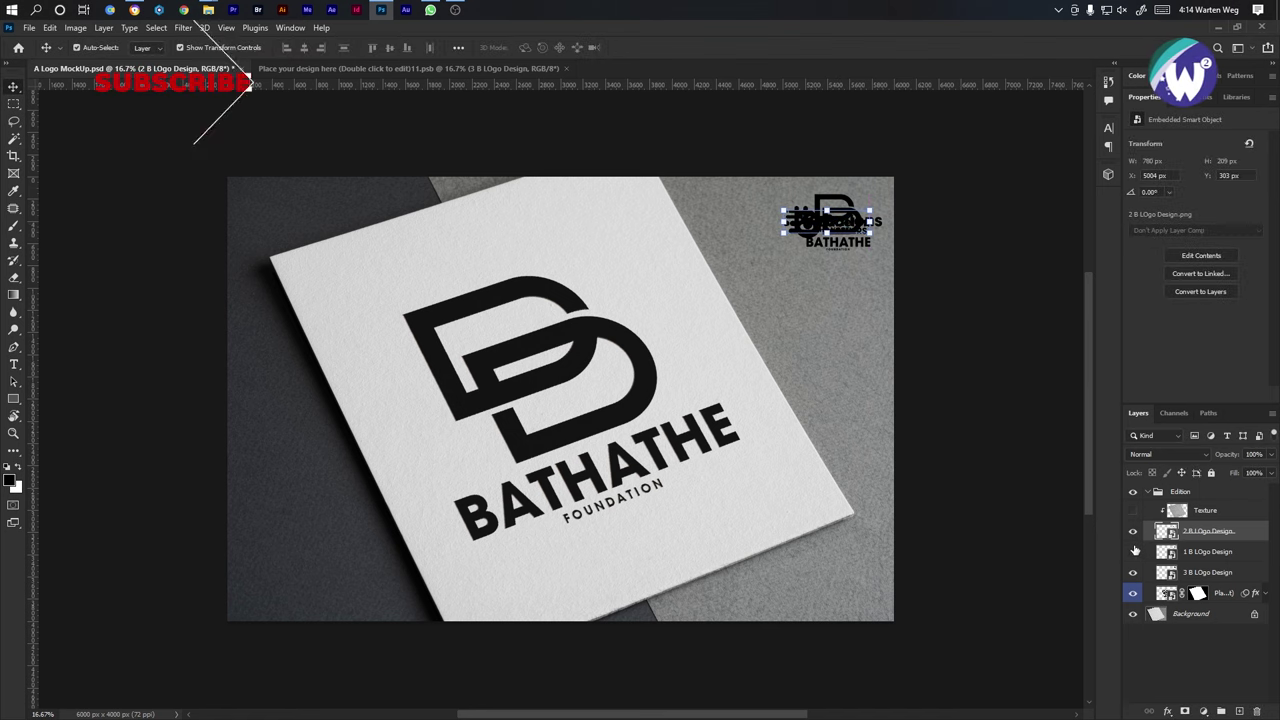
pyautogui.click(1133, 531)
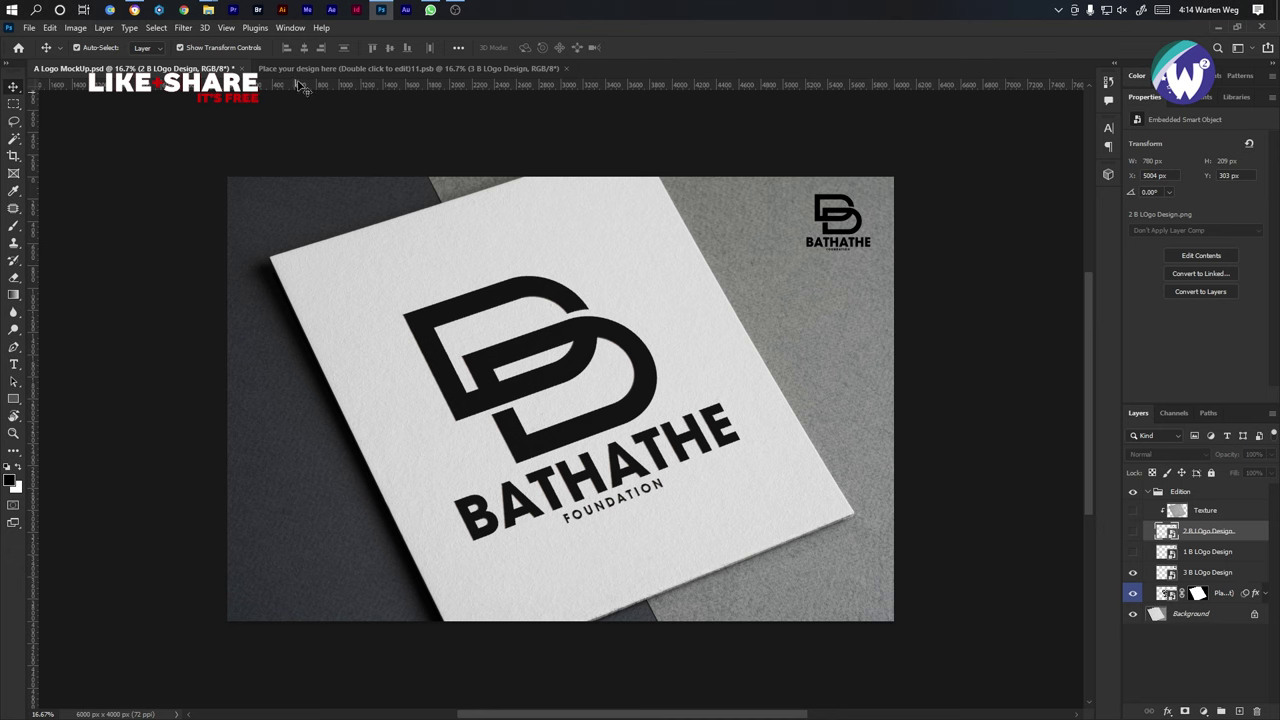
# Display only the 2 B LOgo Design layer in the smart object, save it and return to A Logo MockUp.psd.
pyautogui.click(302, 70)
pyautogui.click(1133, 524)
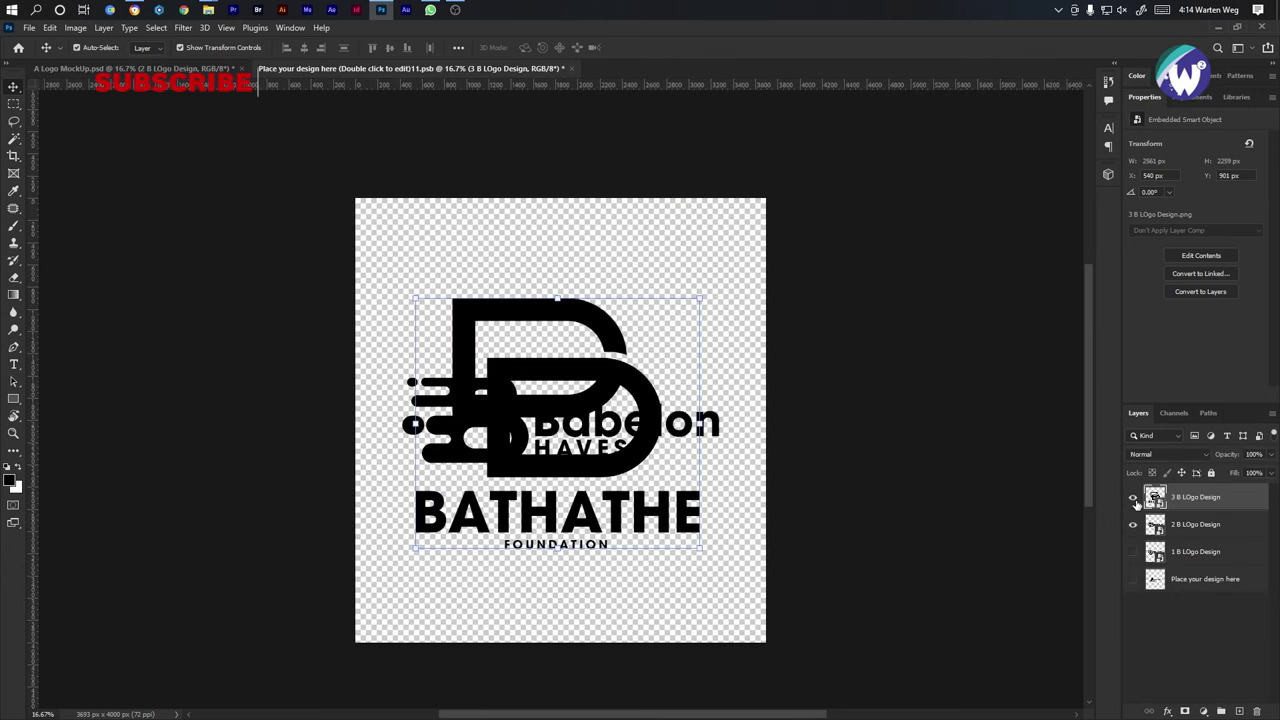
pyautogui.click(1134, 499)
pyautogui.hotkey('ctrl', 's')
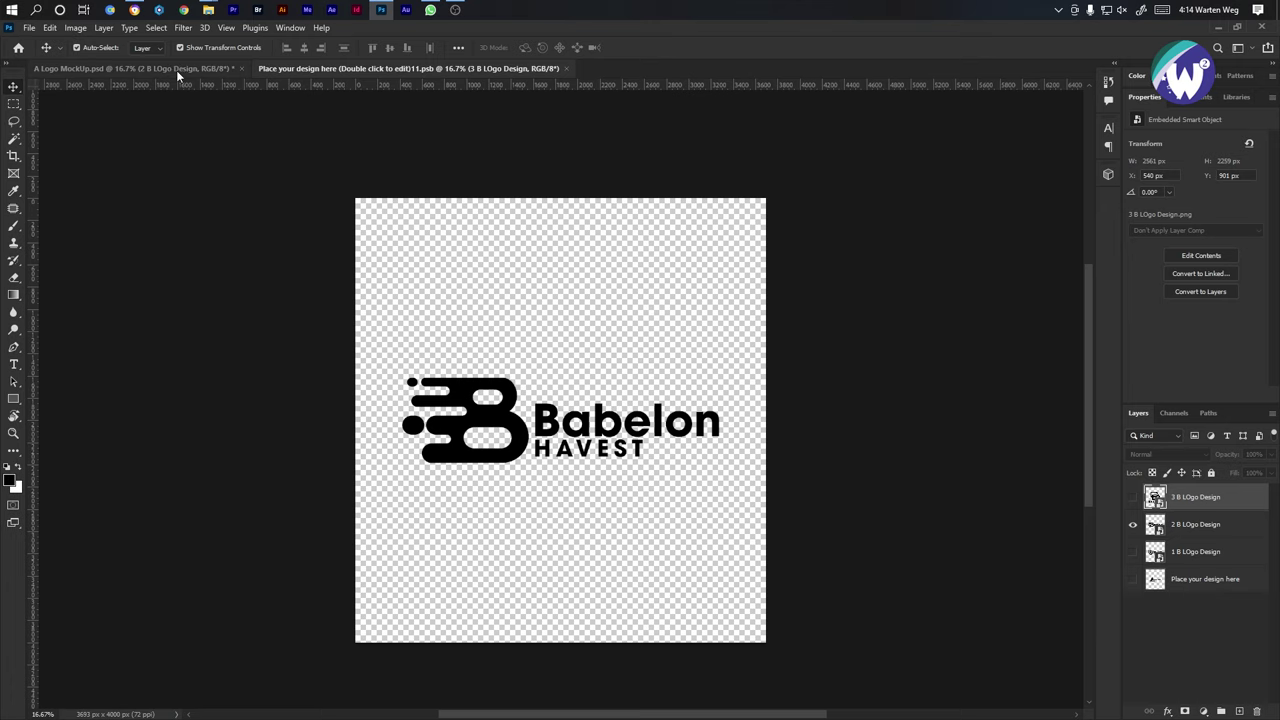
pyautogui.click(176, 70)
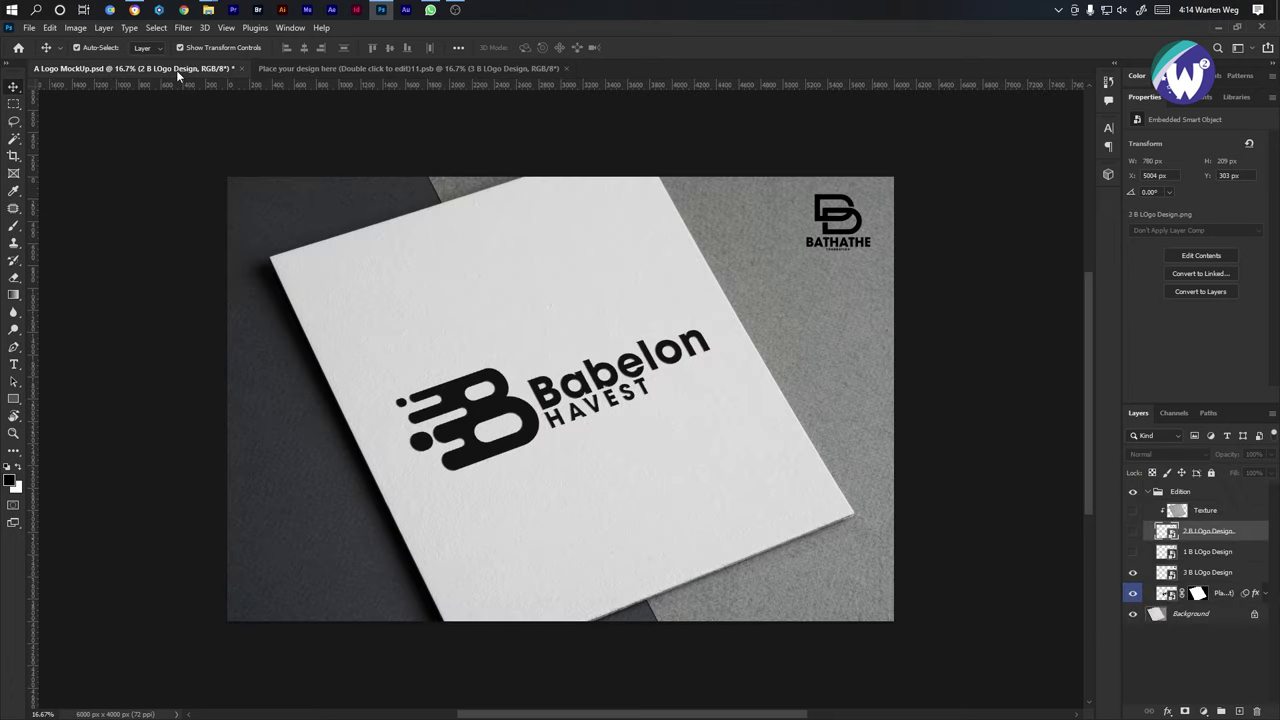
# Switch the small corner logo from 3 B to 2 B LOgo Design to match the paper, and deselect the layers.
pyautogui.click(1133, 551)
pyautogui.click(1133, 572)
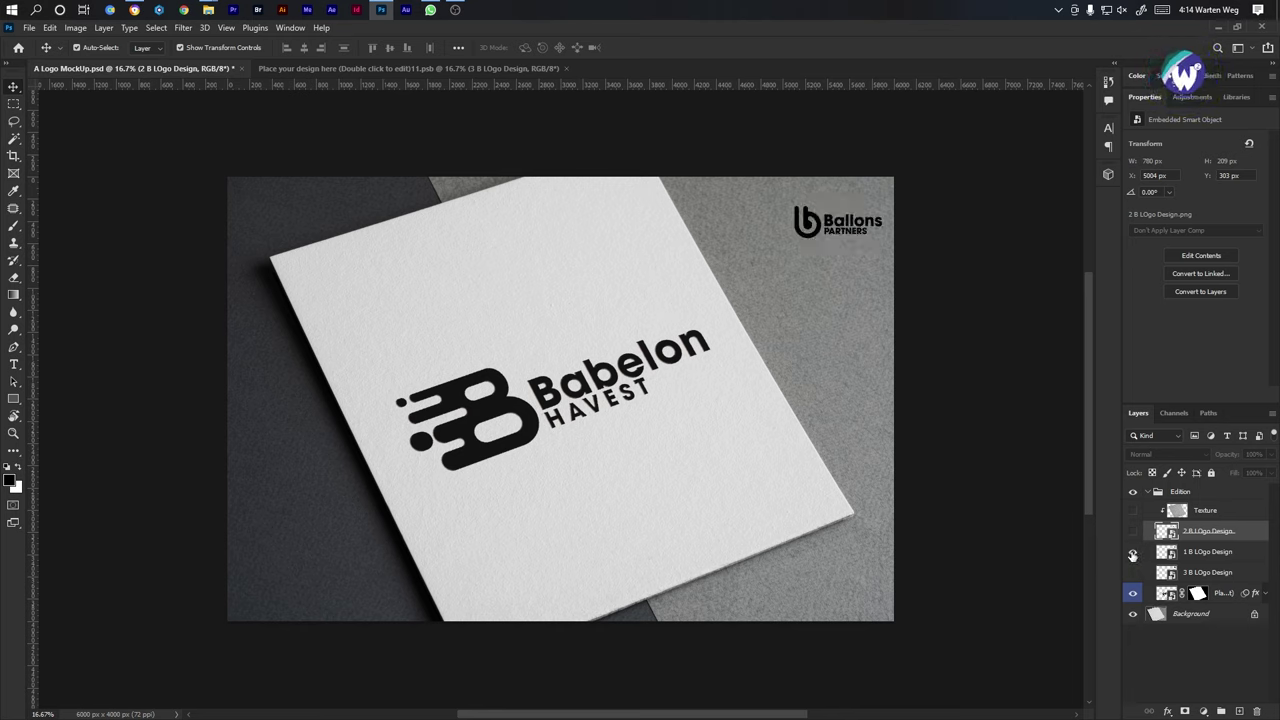
pyautogui.click(1133, 552)
pyautogui.click(1135, 532)
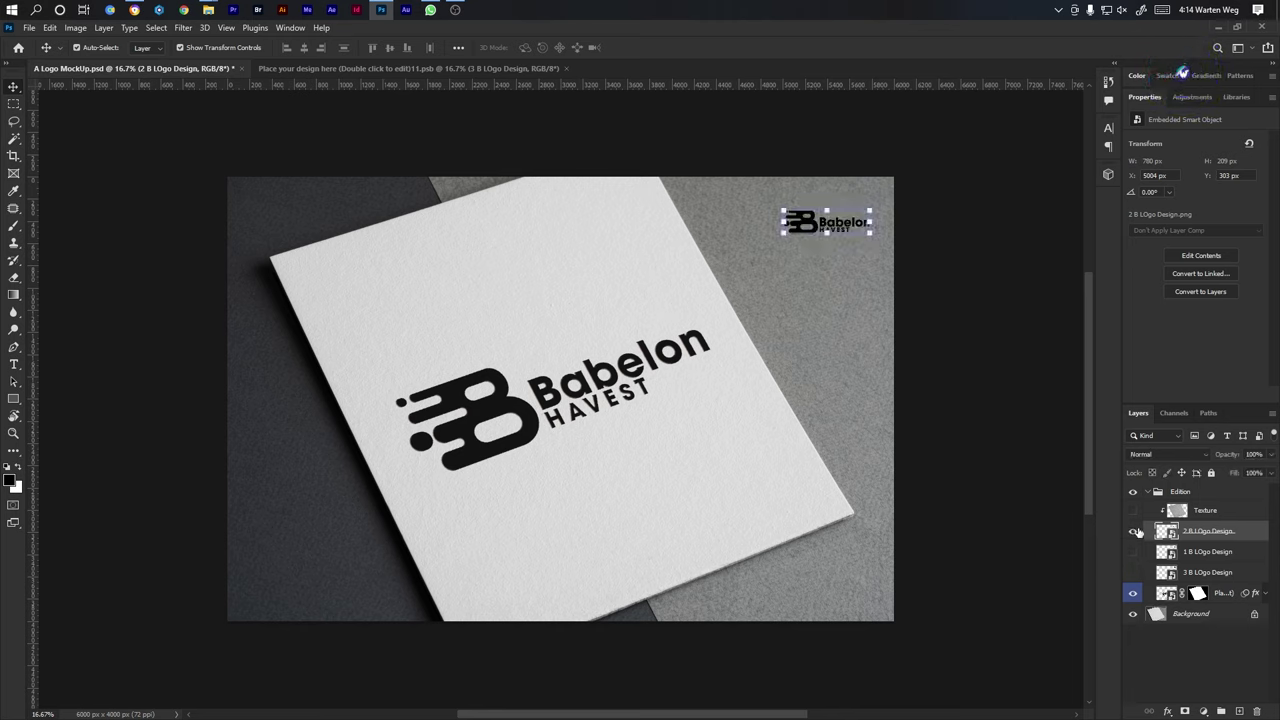
pyautogui.click(984, 431)
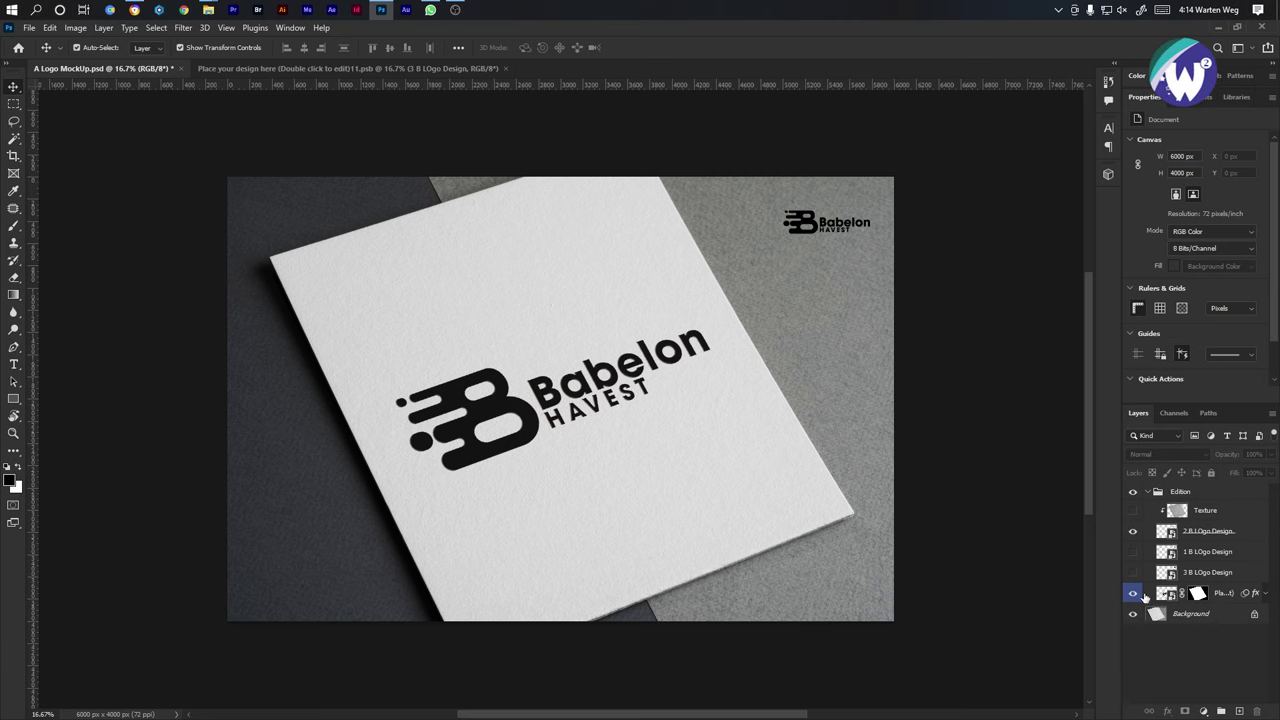
# Switch both the corner logo and the smart object contents to 1 B LOgo Design, save the smart object and return to the mockup.
pyautogui.click(1133, 552)
pyautogui.click(1133, 531)
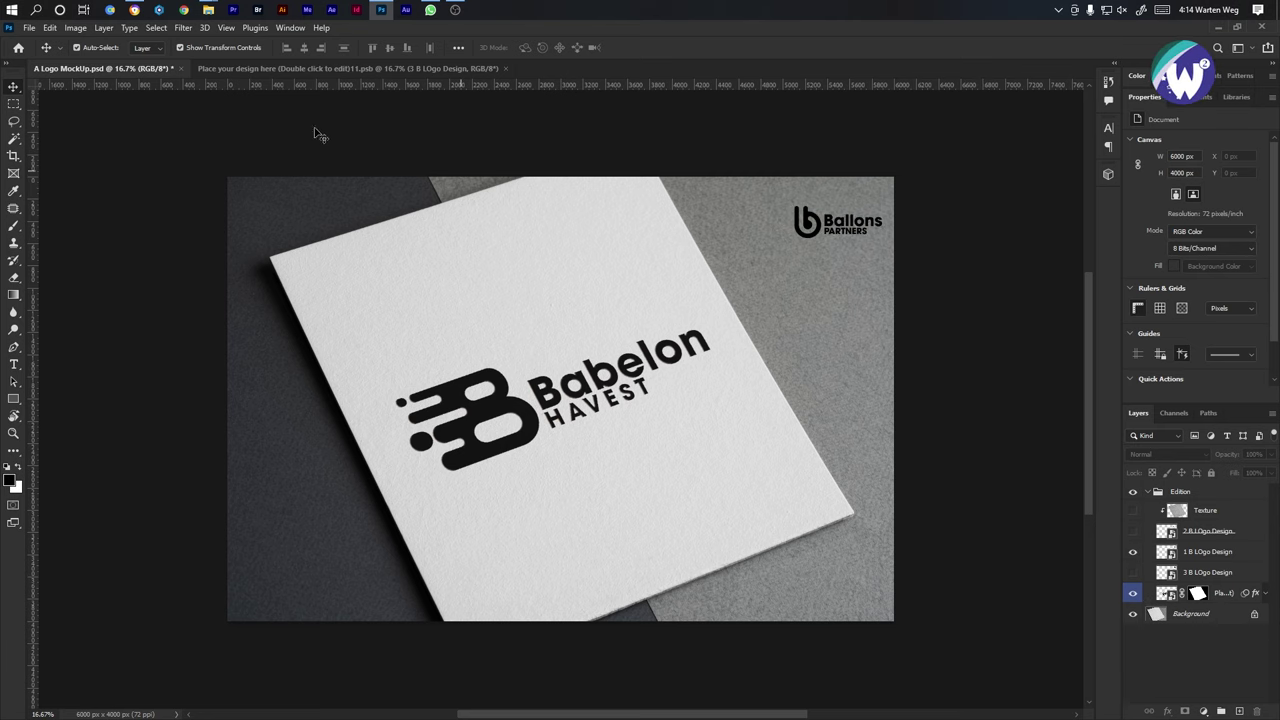
pyautogui.click(330, 68)
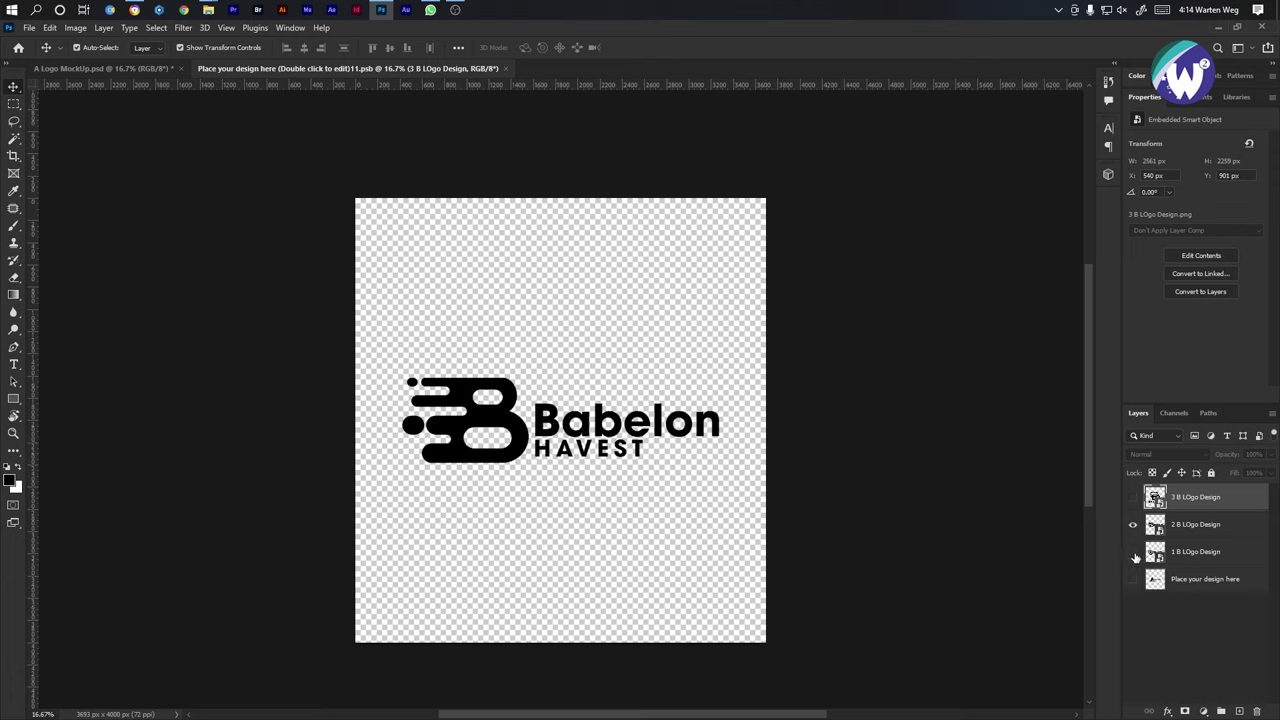
pyautogui.click(1133, 552)
pyautogui.click(1133, 524)
pyautogui.hotkey('ctrl', 's')
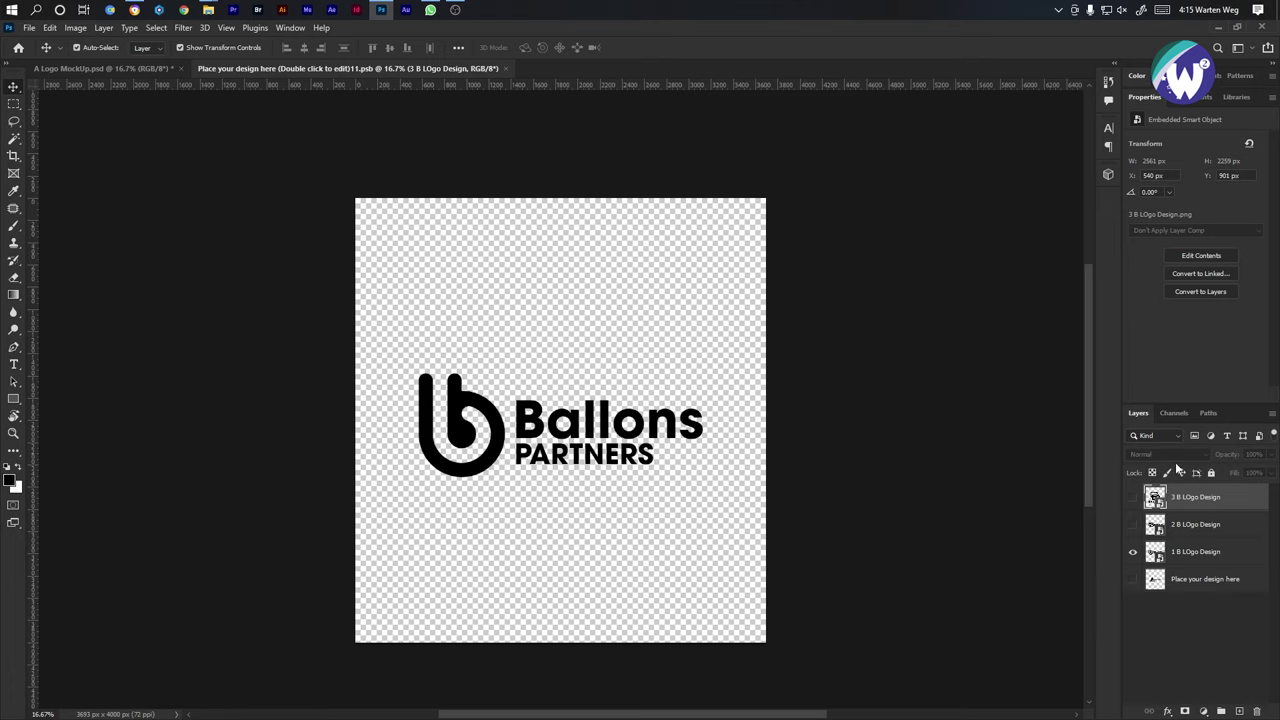
pyautogui.click(105, 68)
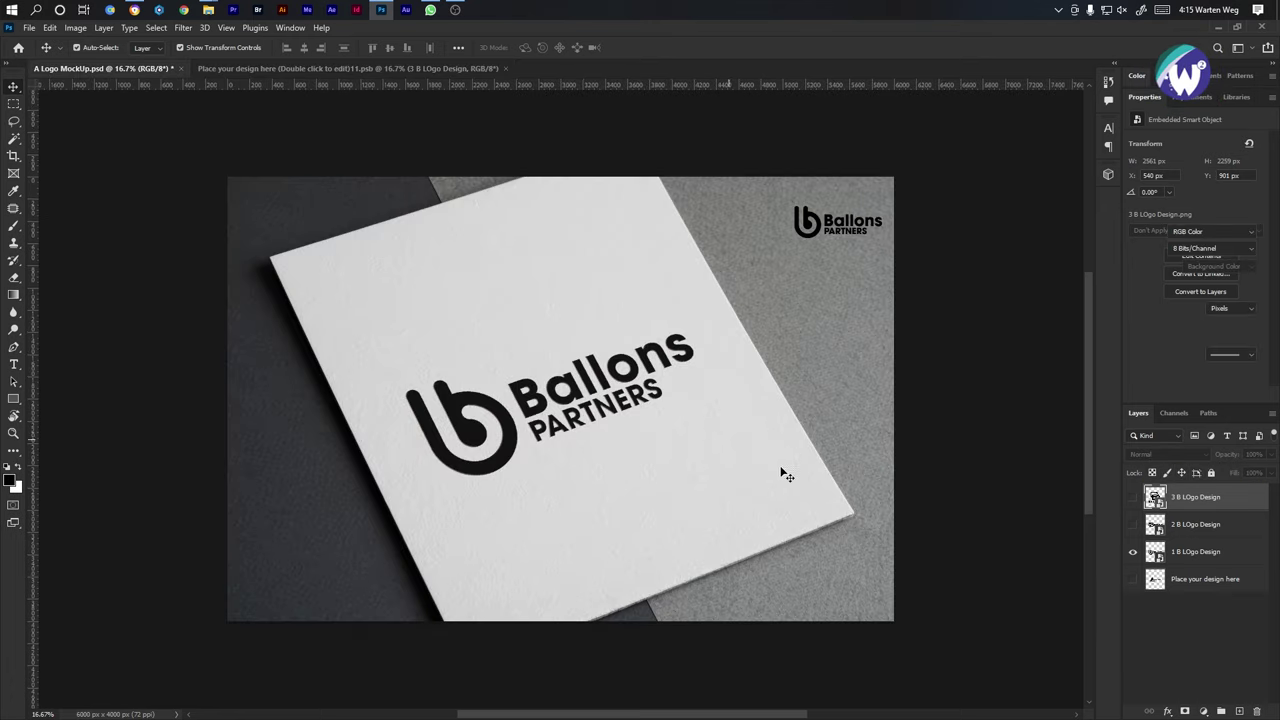